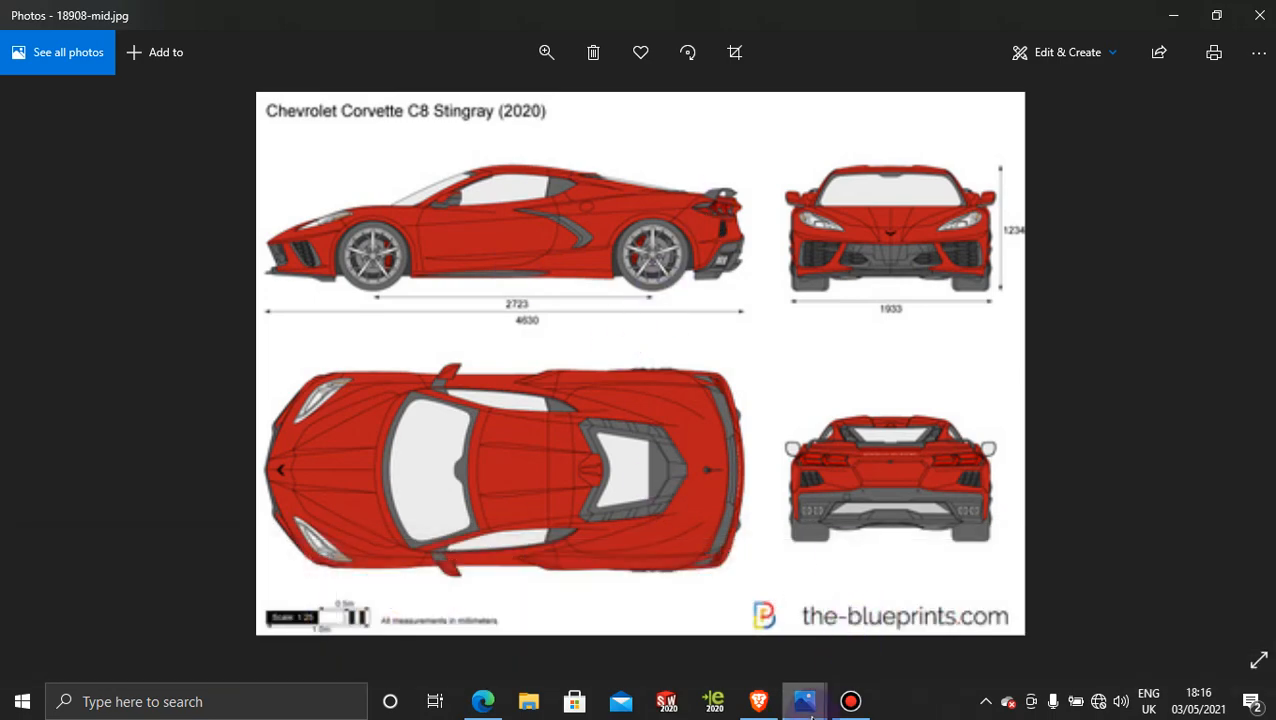
Step: View the GM-SCOAST-C8TOP.jpg top-view photo in Photos, then put its window away to return to the blueprint
mouse_move(811, 712)
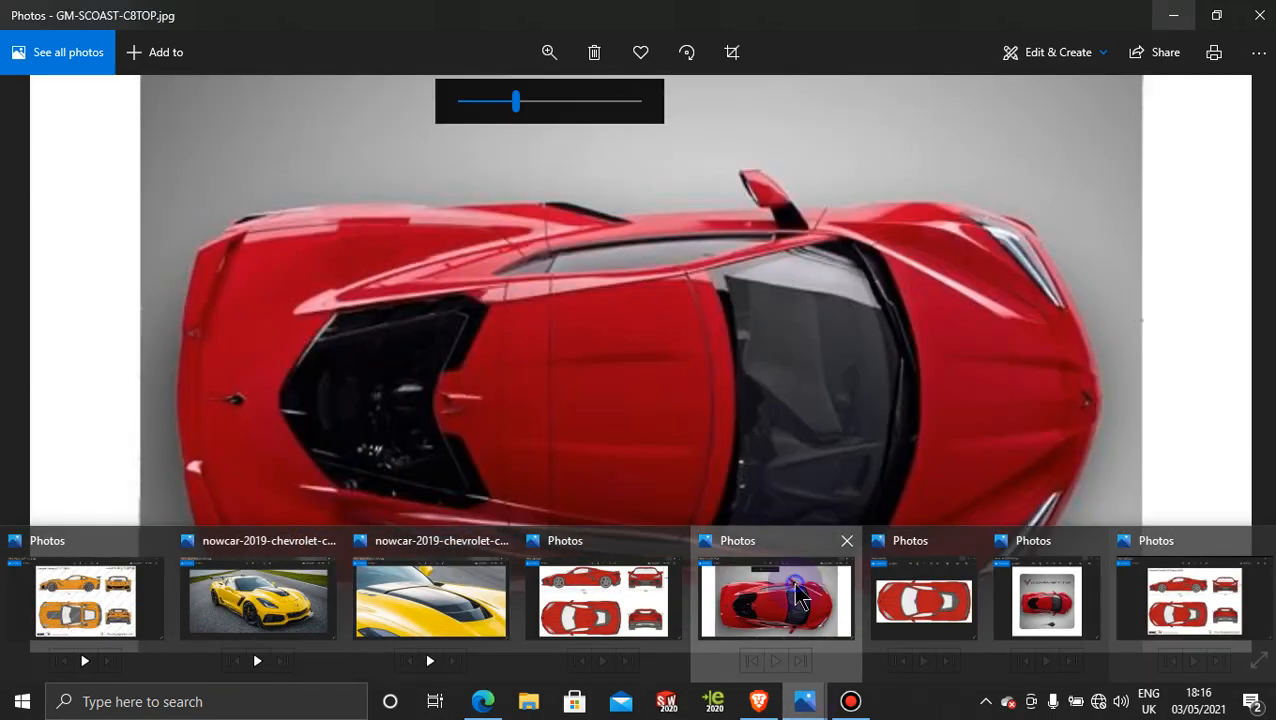
click(795, 586)
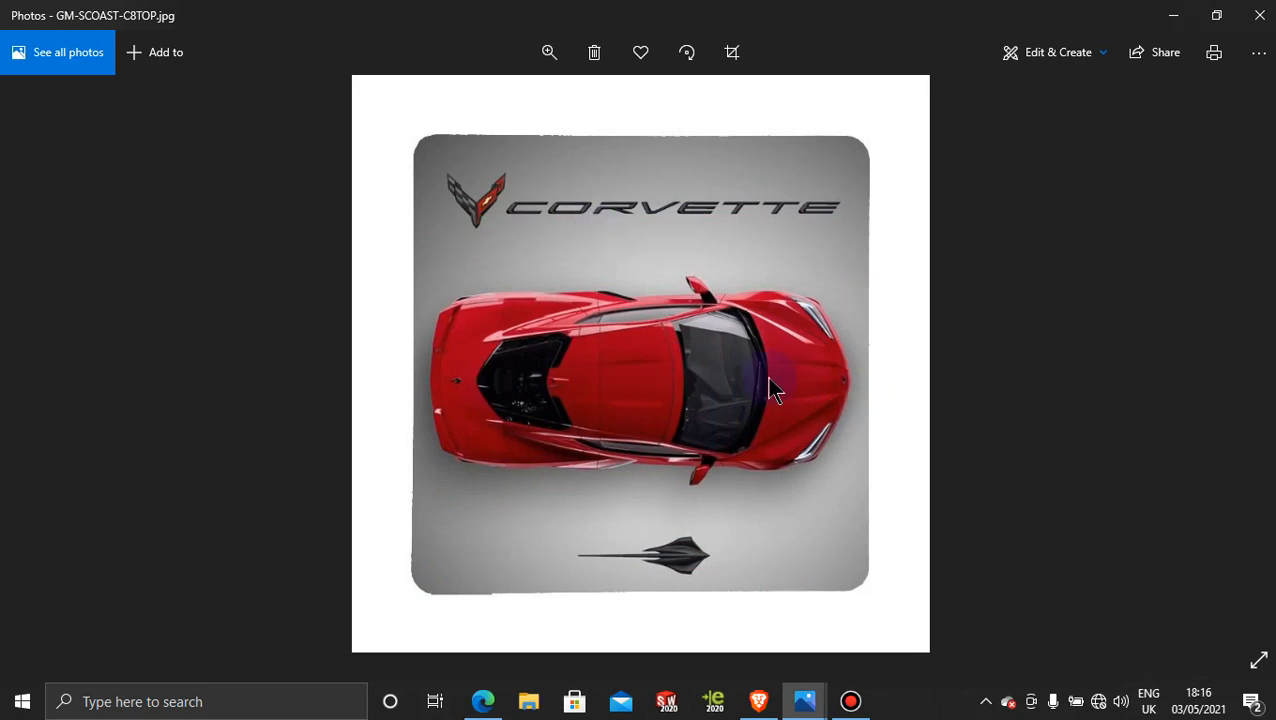
click(1172, 15)
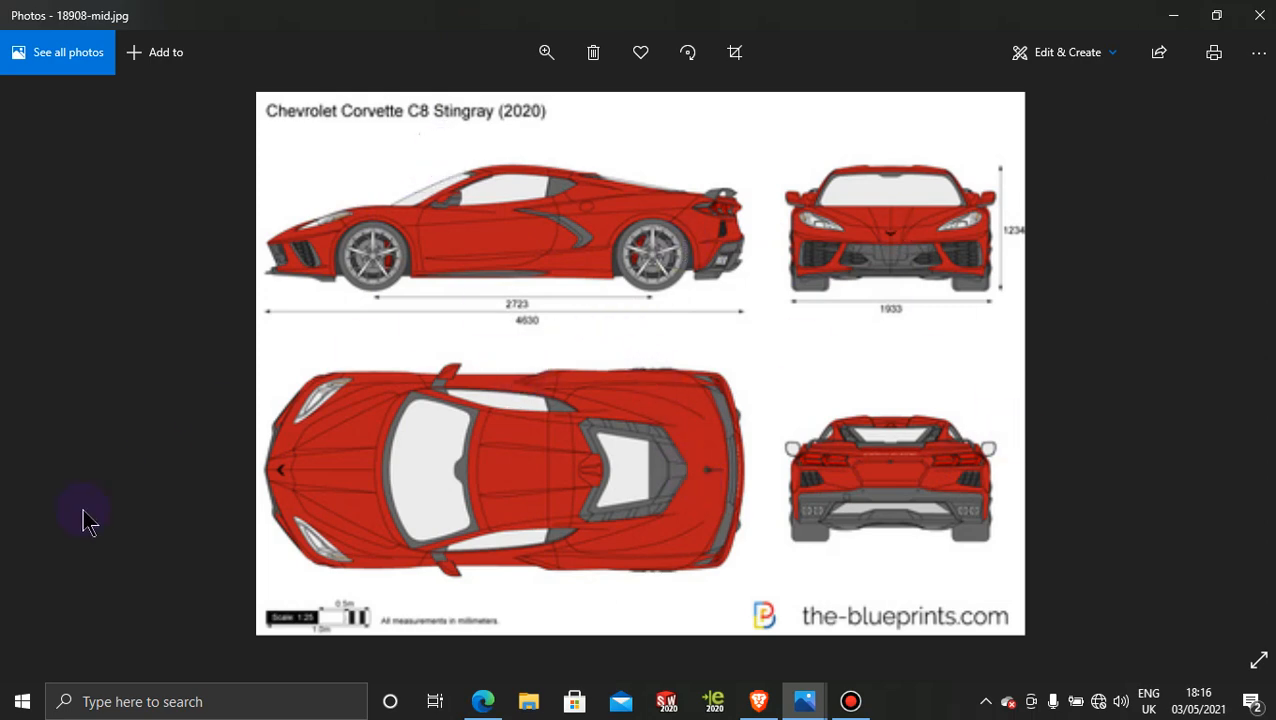
Step: Capture the car's side view from the blueprint with Snipping Tool and close the snip without saving it
click(239, 702)
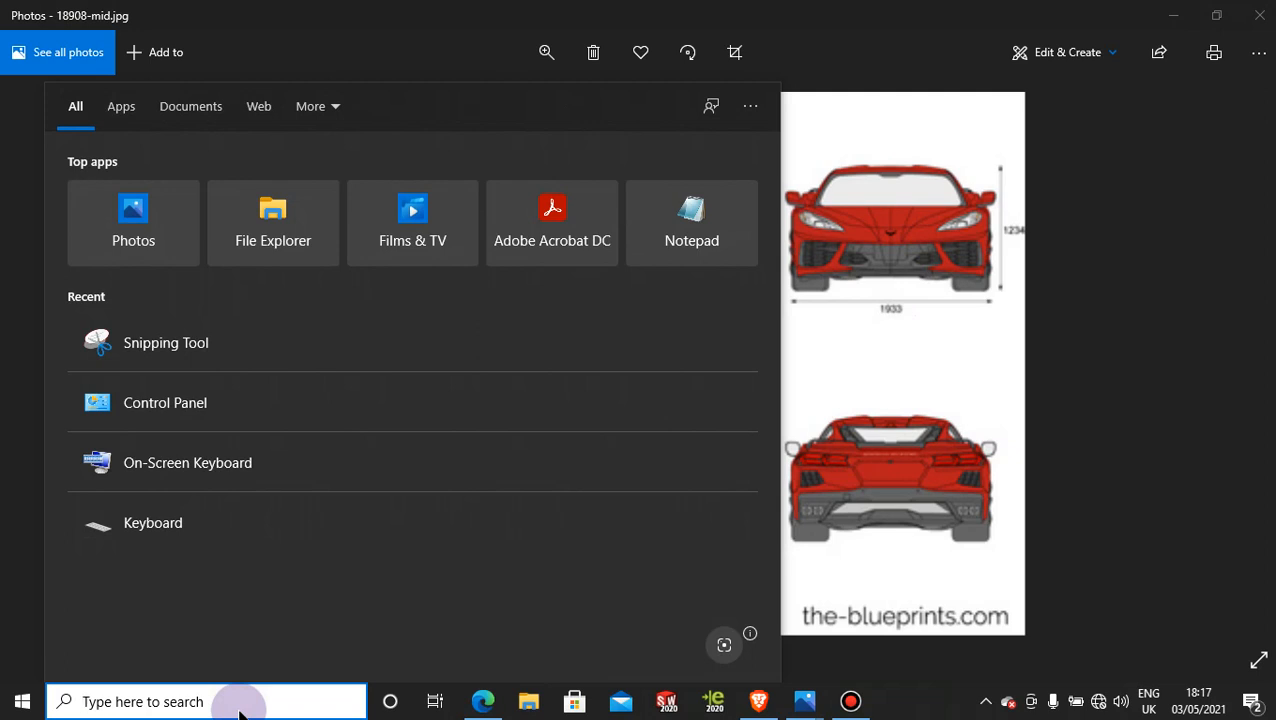
text(s)
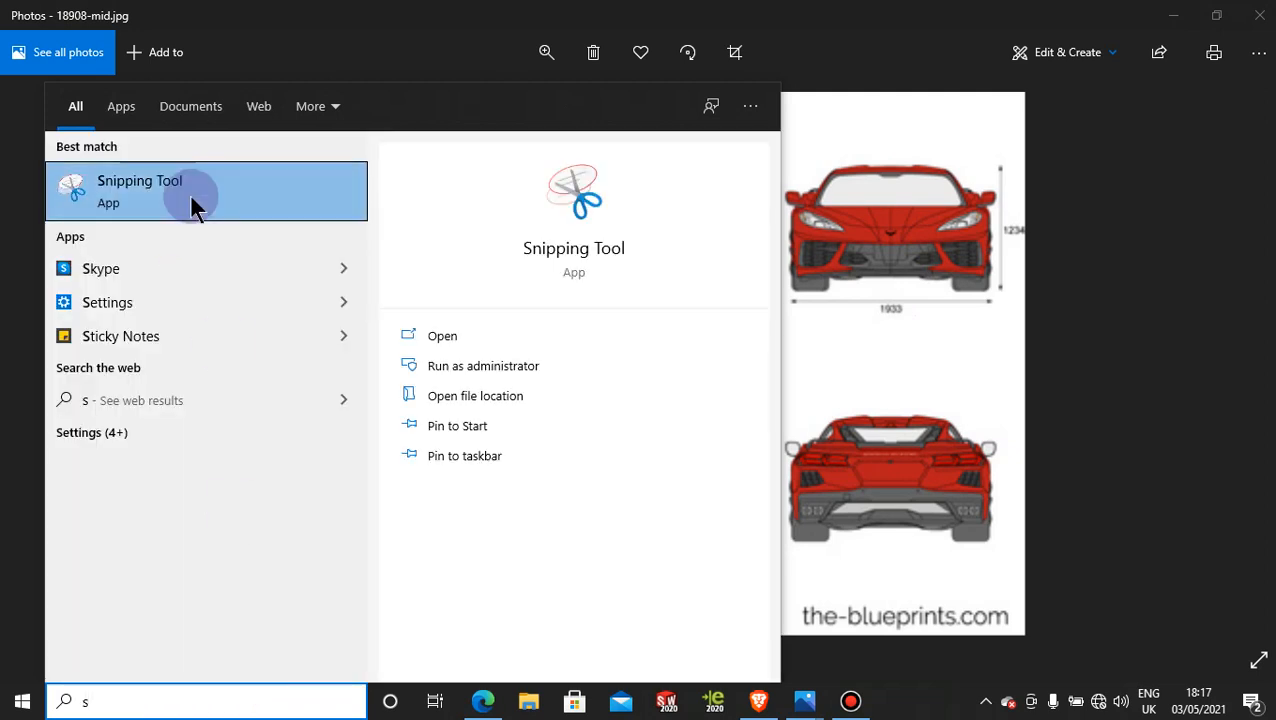
click(193, 205)
click(546, 229)
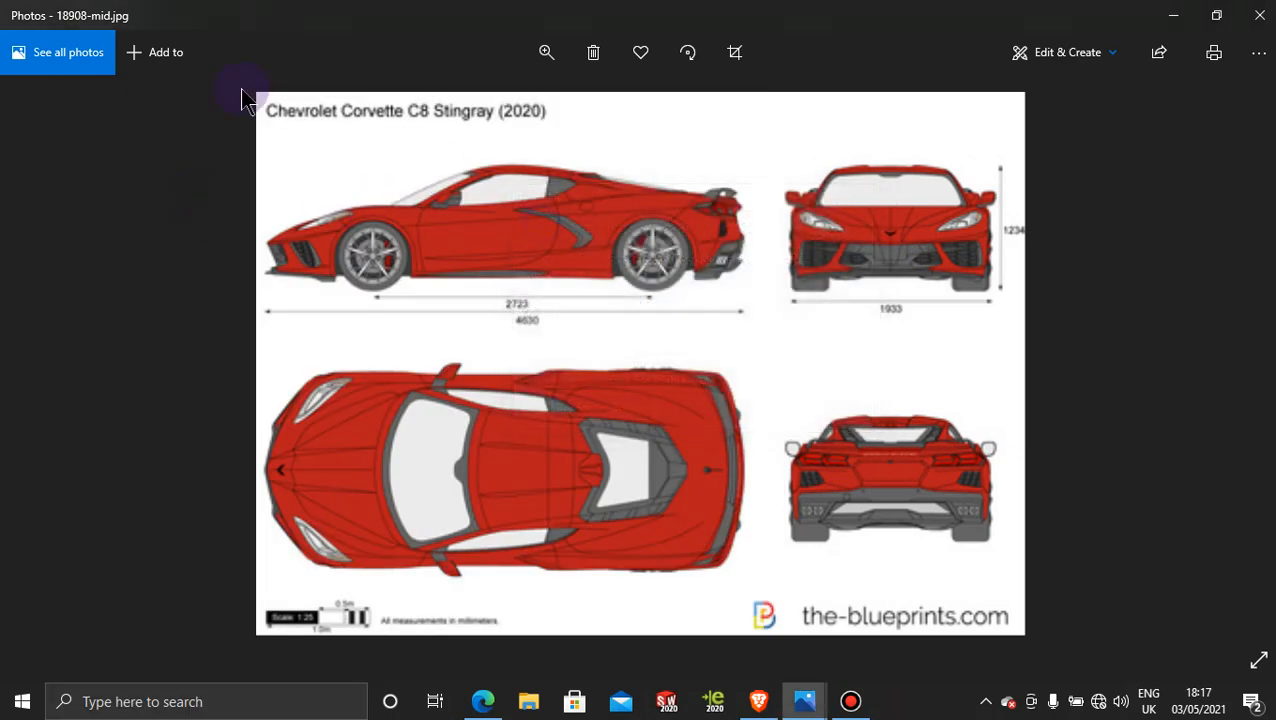
drag(239, 88, 757, 330)
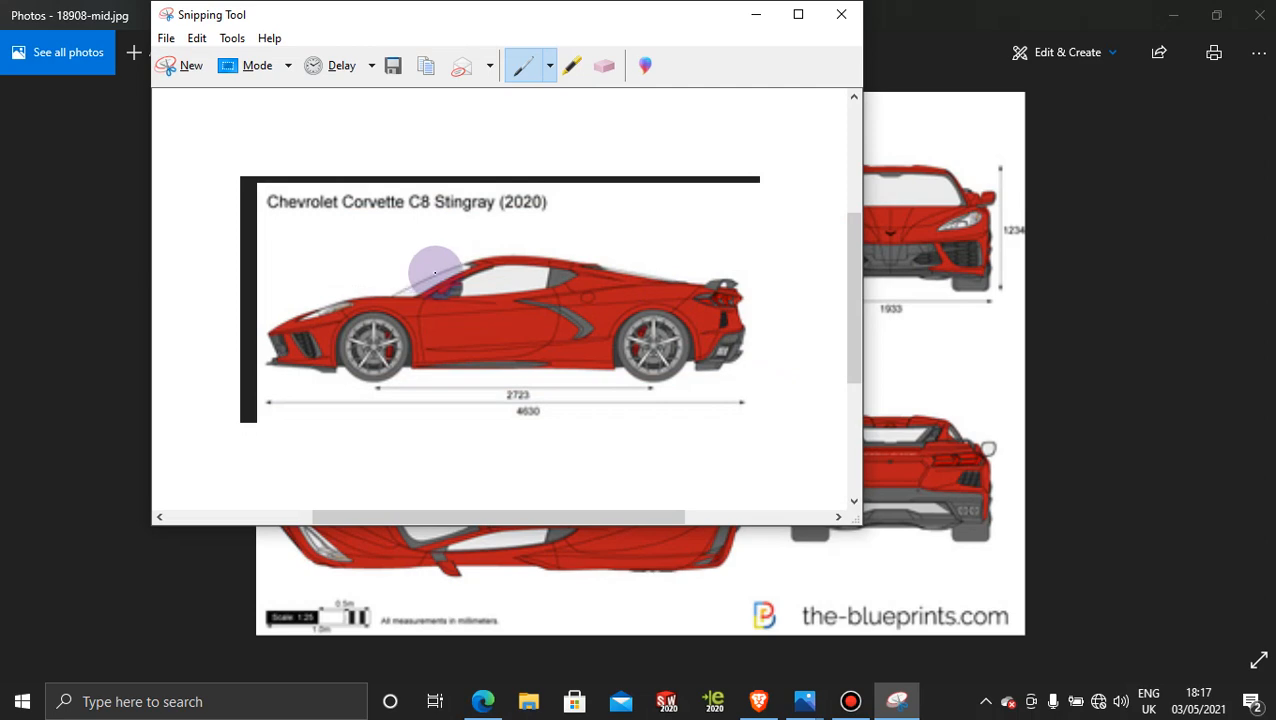
click(841, 15)
click(582, 284)
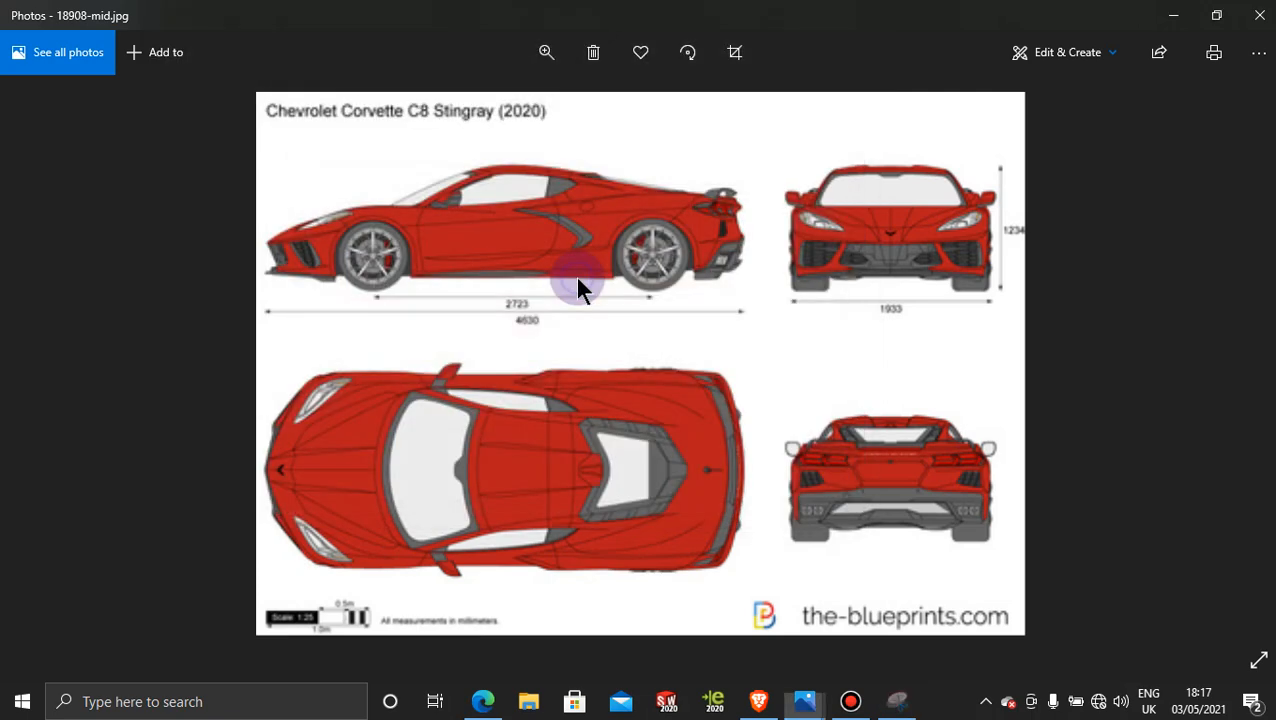
Step: Switch to SOLIDWORKS 2020, dismiss the welcome window and create a new part document
click(1176, 15)
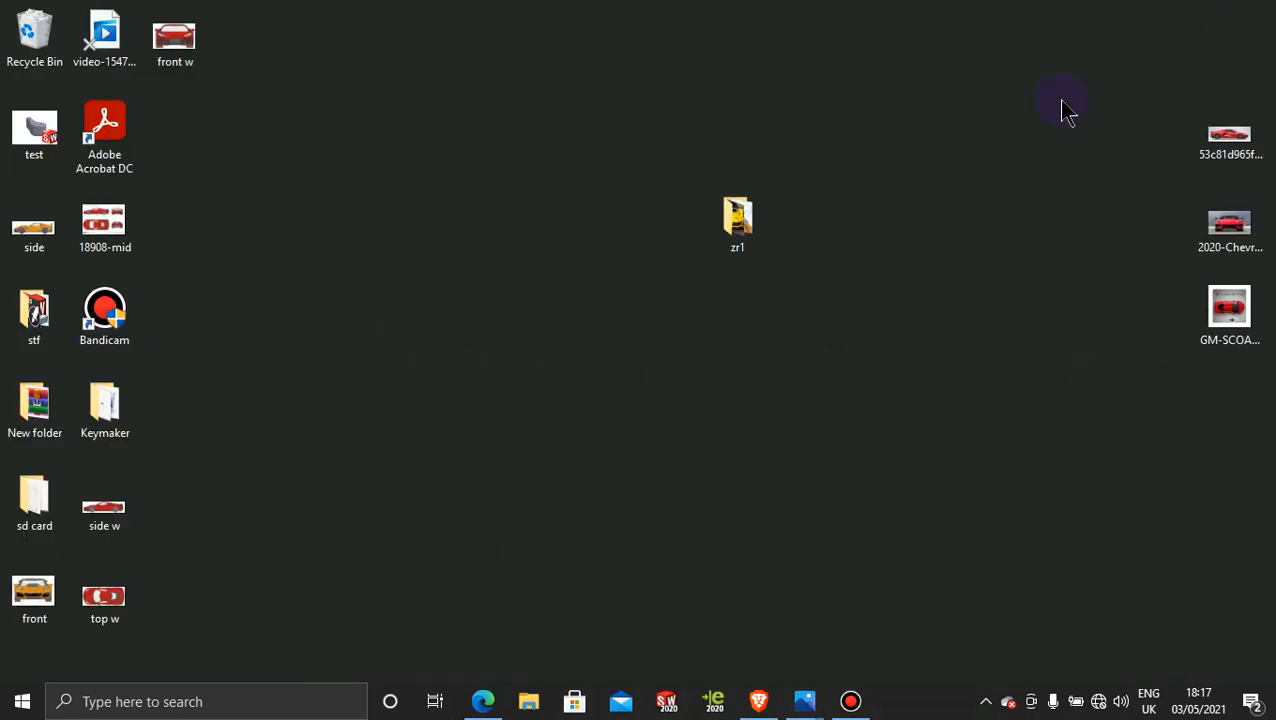
click(667, 703)
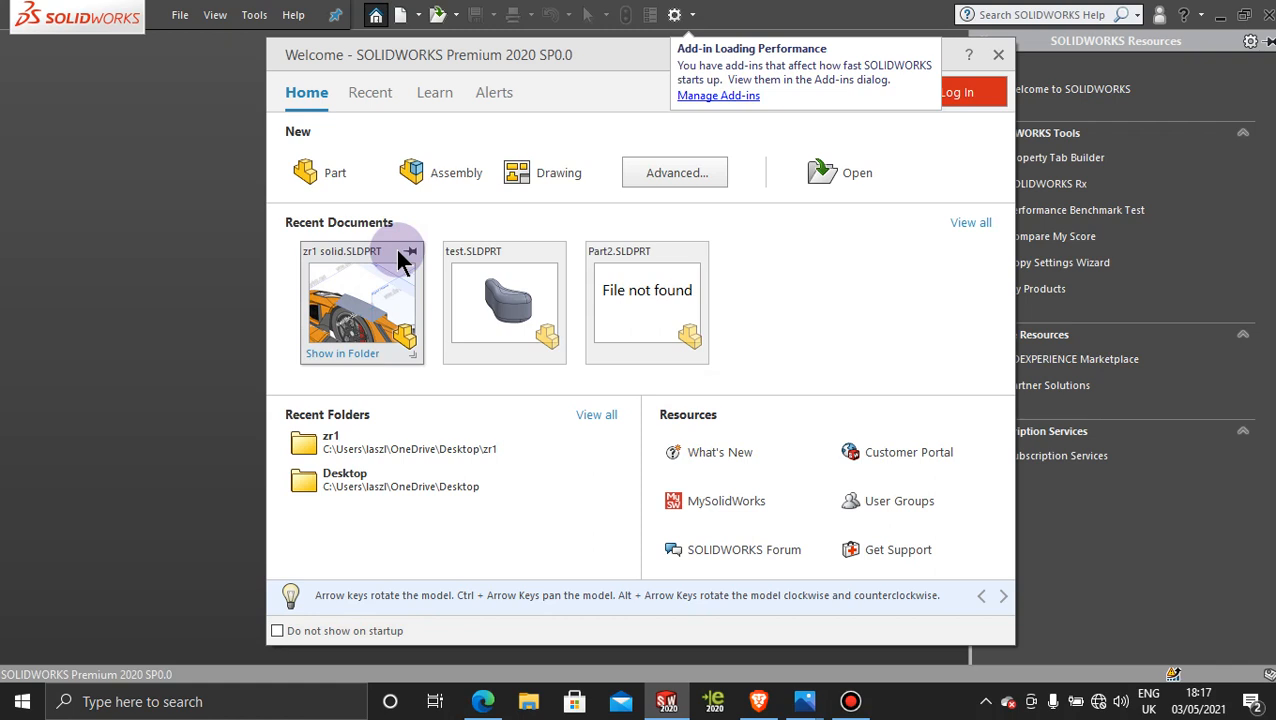
click(998, 56)
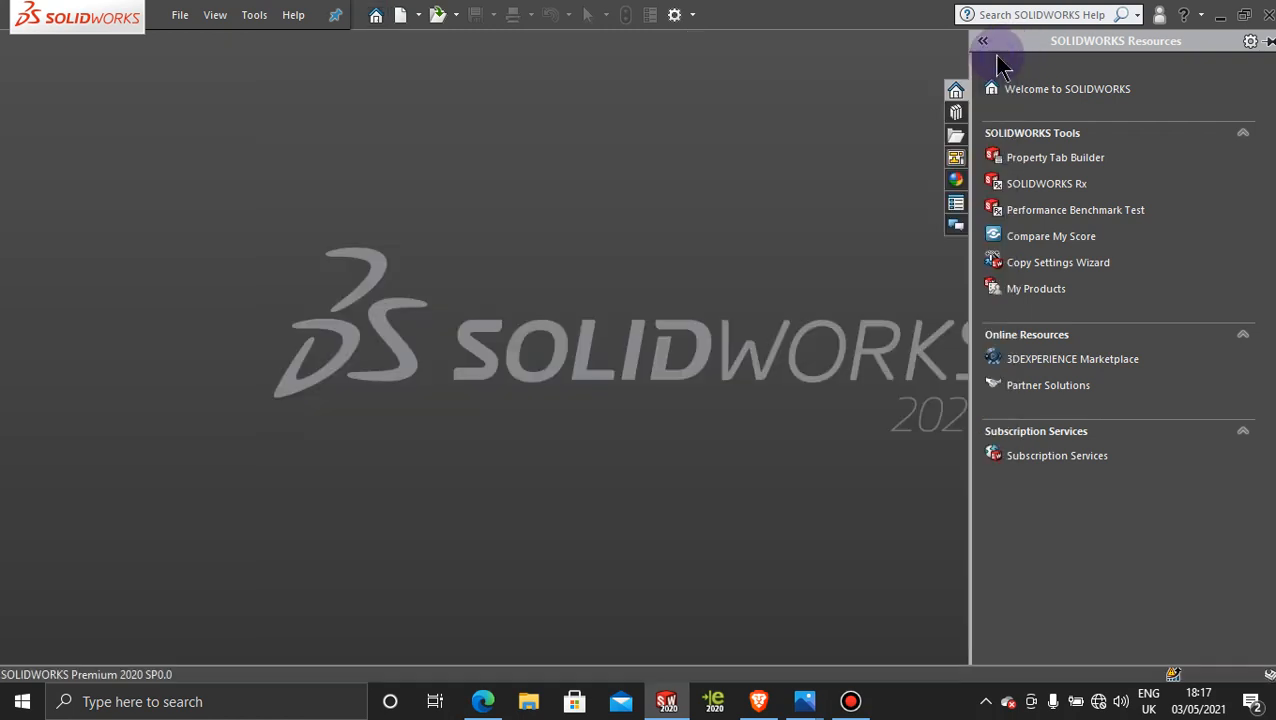
click(418, 16)
click(430, 42)
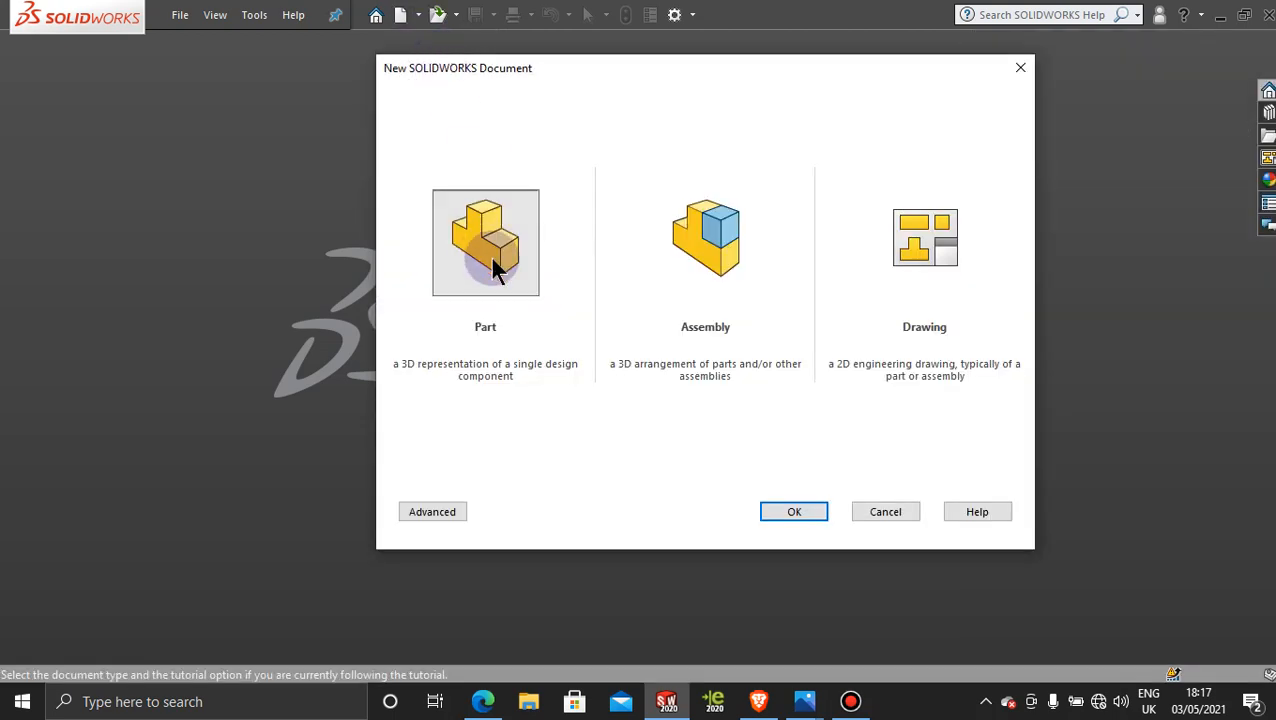
click(776, 512)
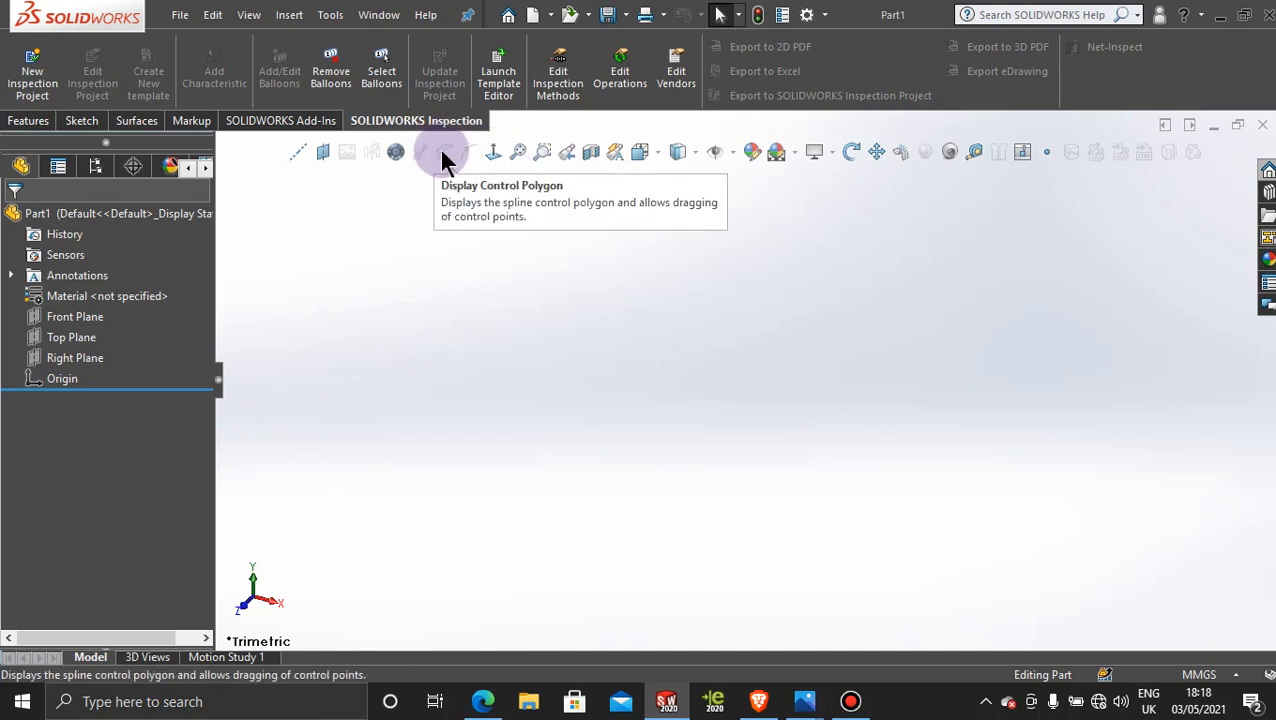
click(827, 16)
click(843, 40)
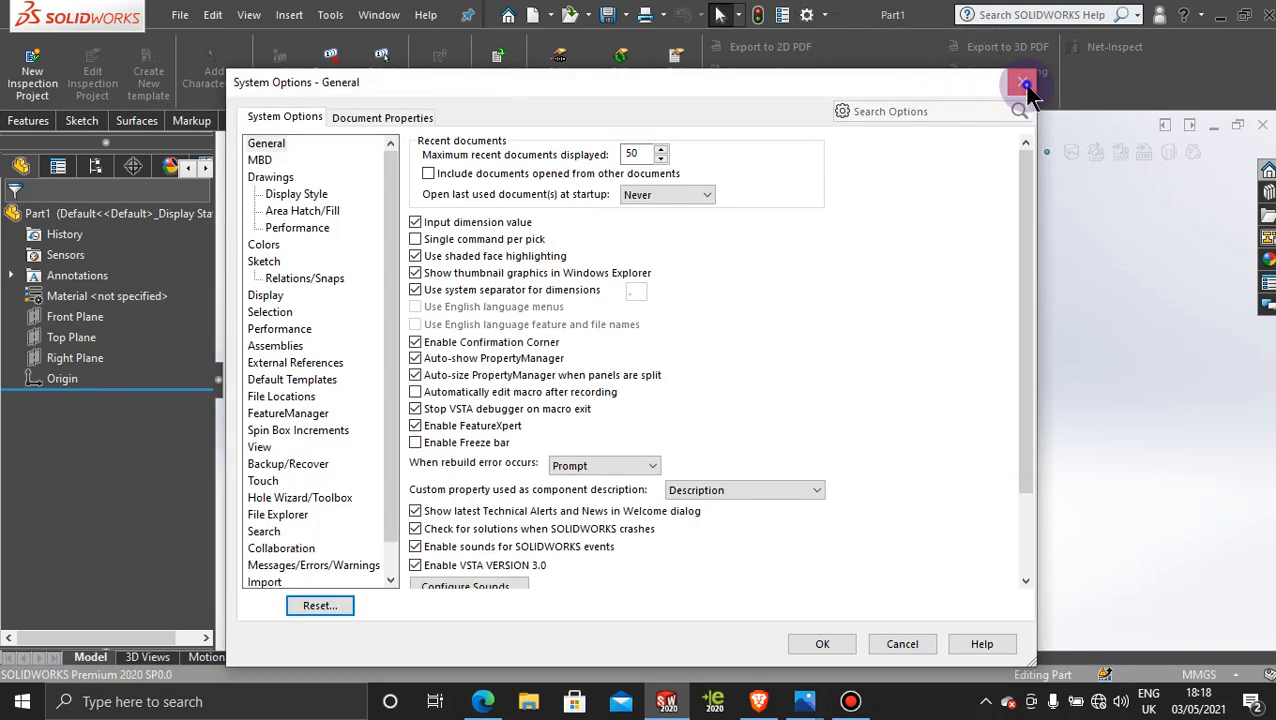
click(1026, 84)
Step: Examine the Spline Tools commands in the Customize dialog, including Display Control Polygon, and close the dialog
click(826, 16)
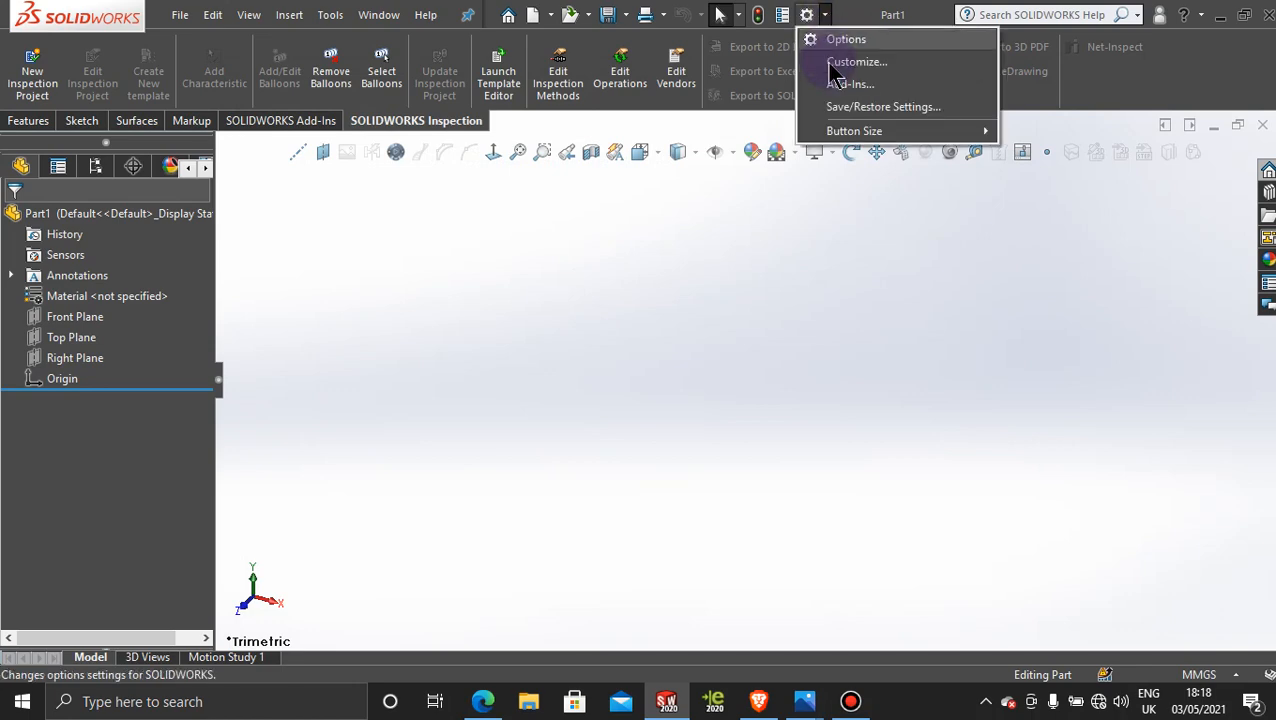
click(830, 62)
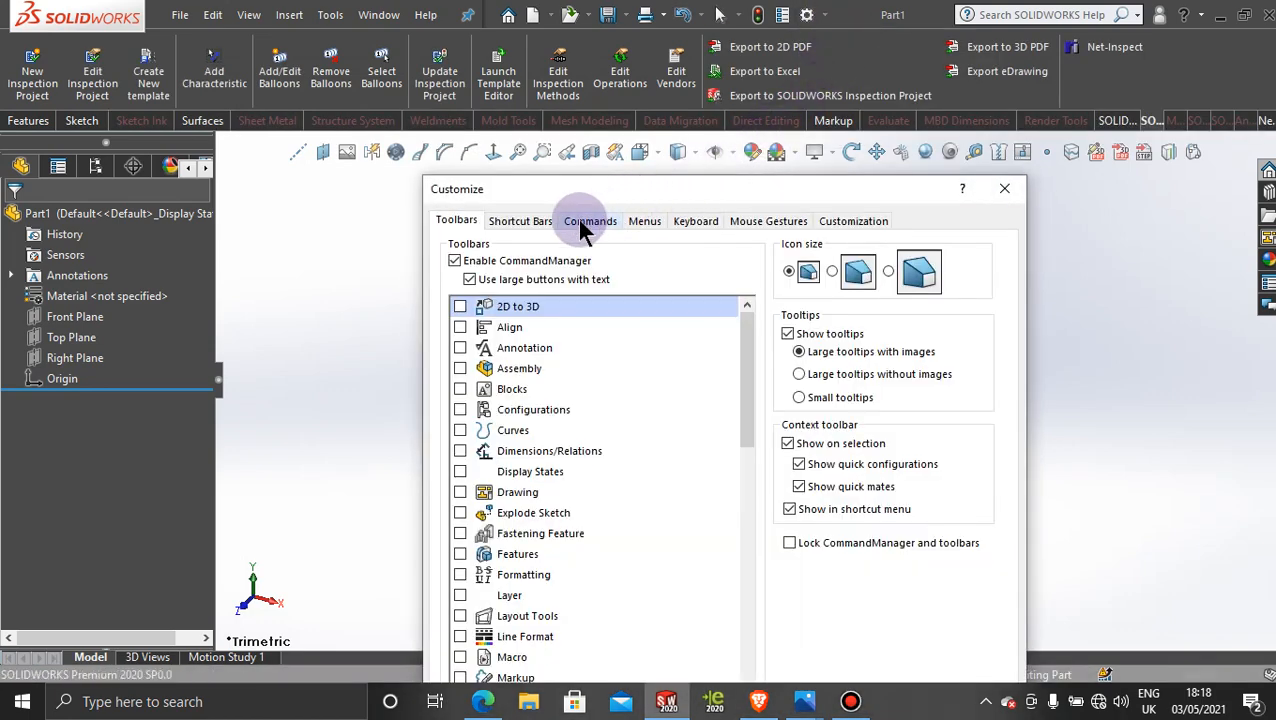
click(585, 226)
click(498, 561)
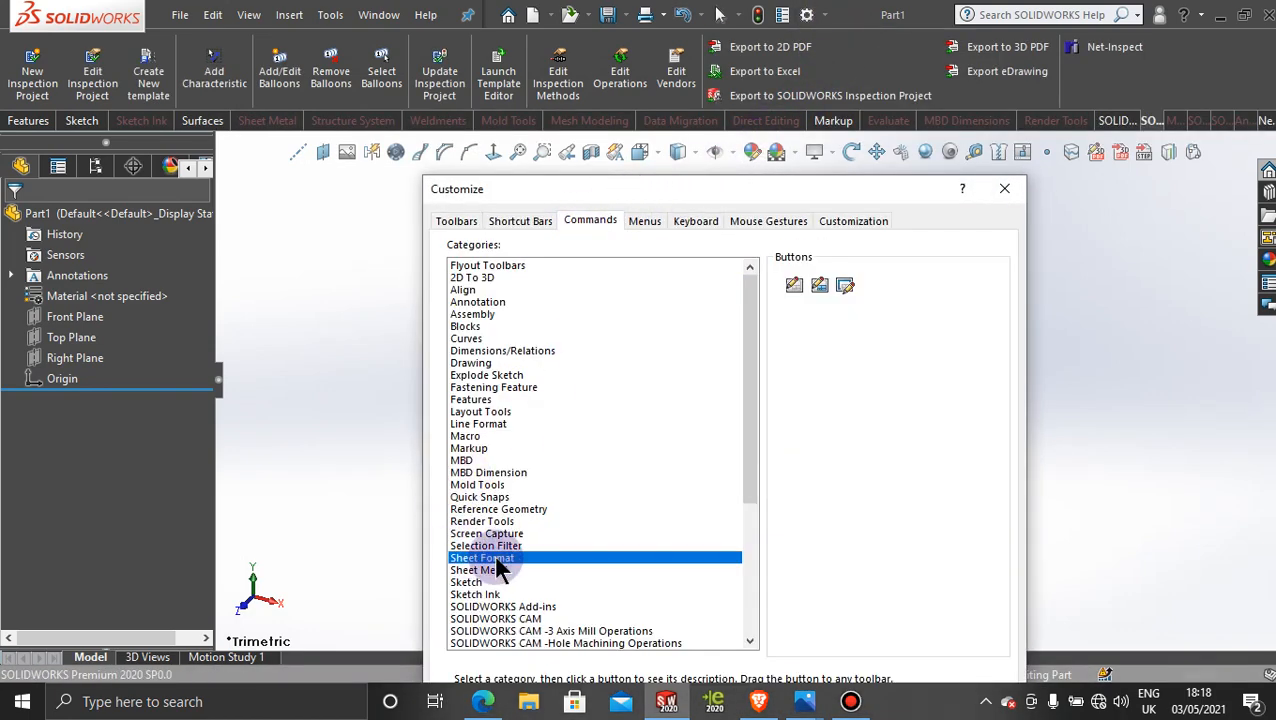
click(490, 607)
scroll(480, 580, down, 6)
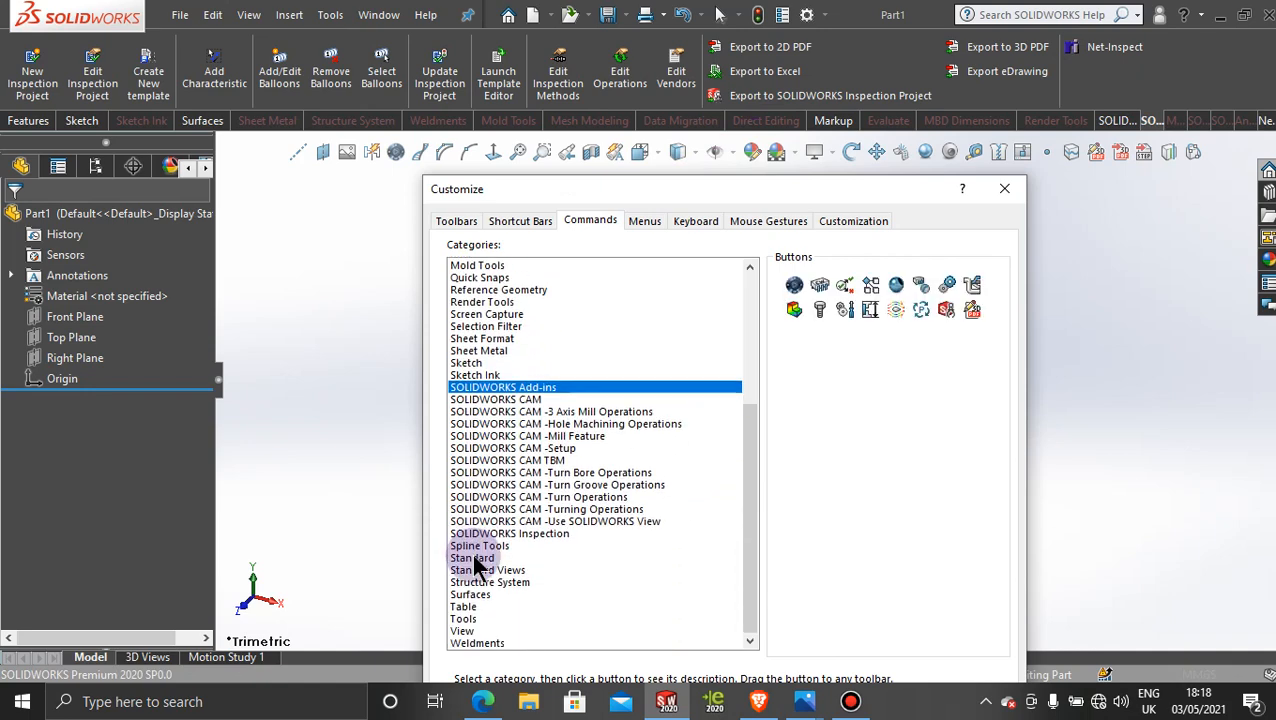
click(478, 546)
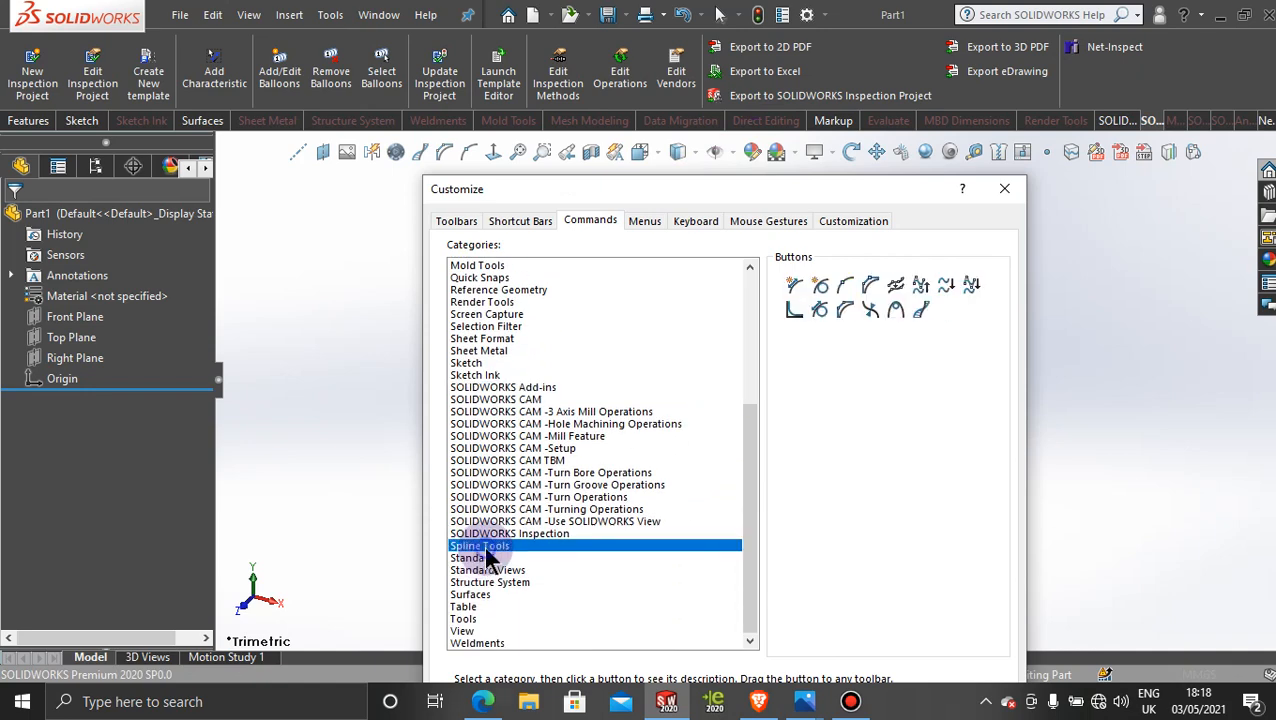
click(845, 311)
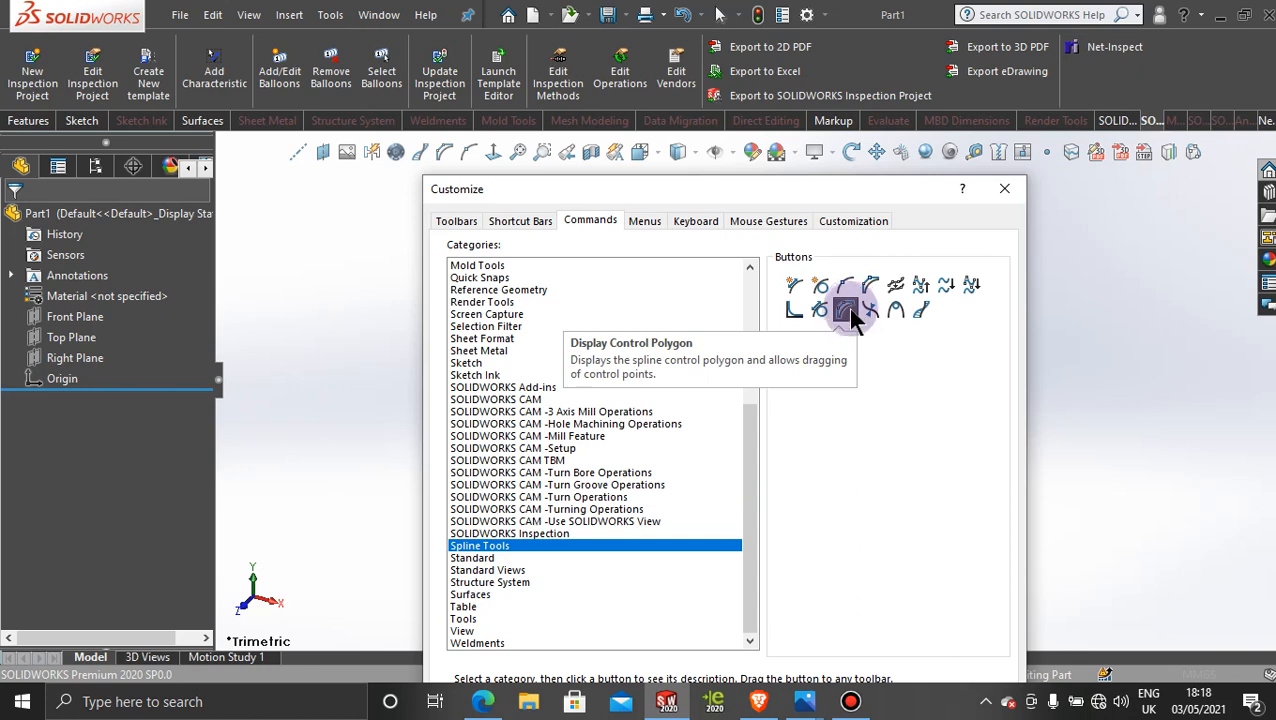
drag(850, 318, 812, 347)
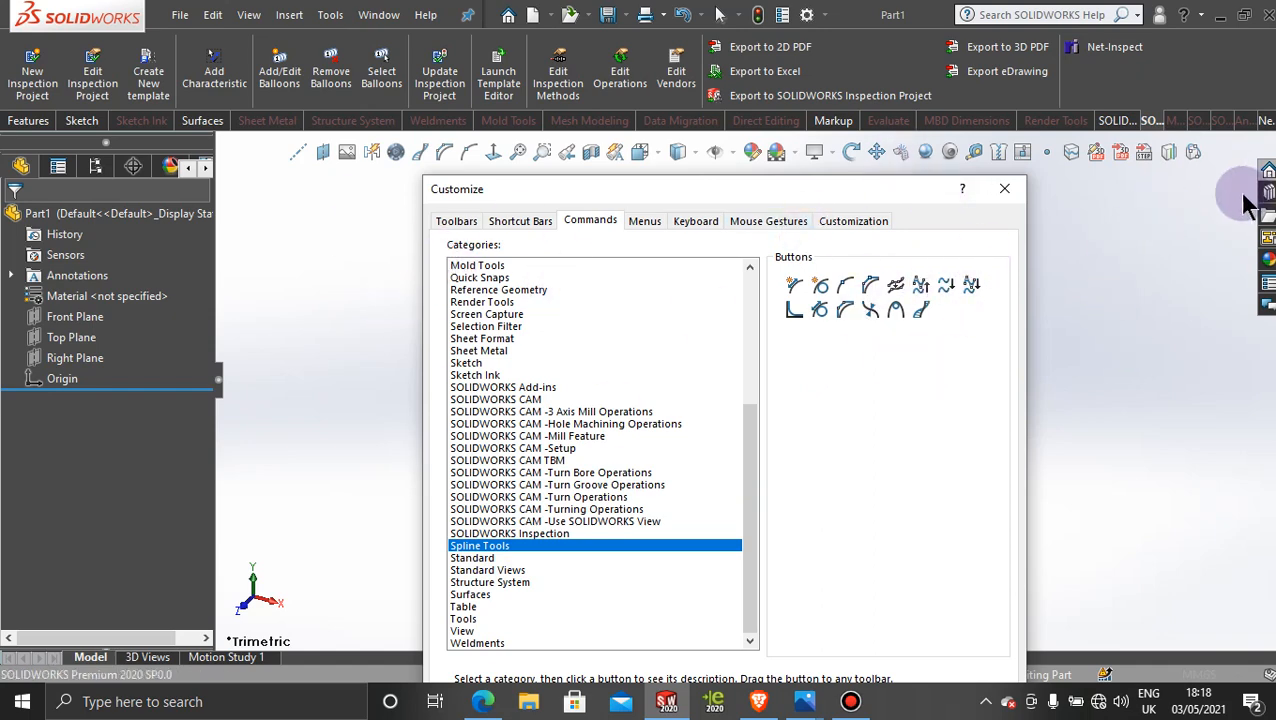
click(1100, 234)
click(1005, 190)
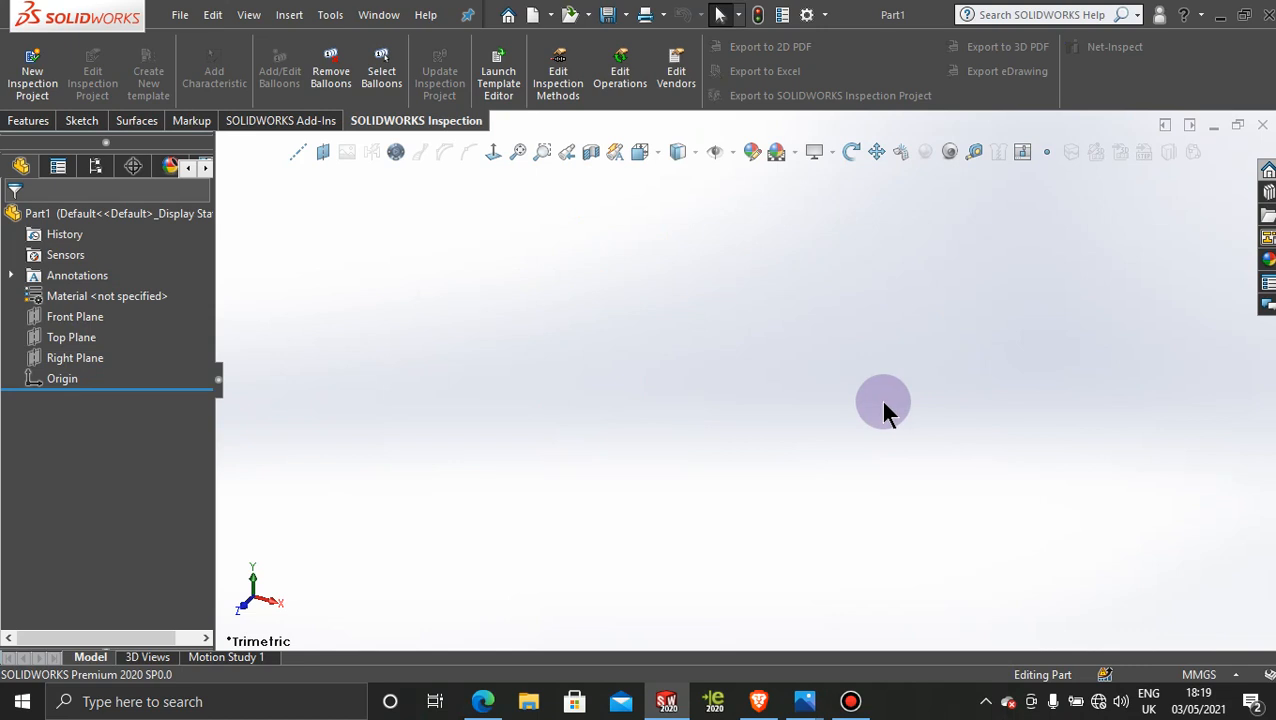
Step: Show the Front, Top and Right planes together in the graphics area
click(84, 318)
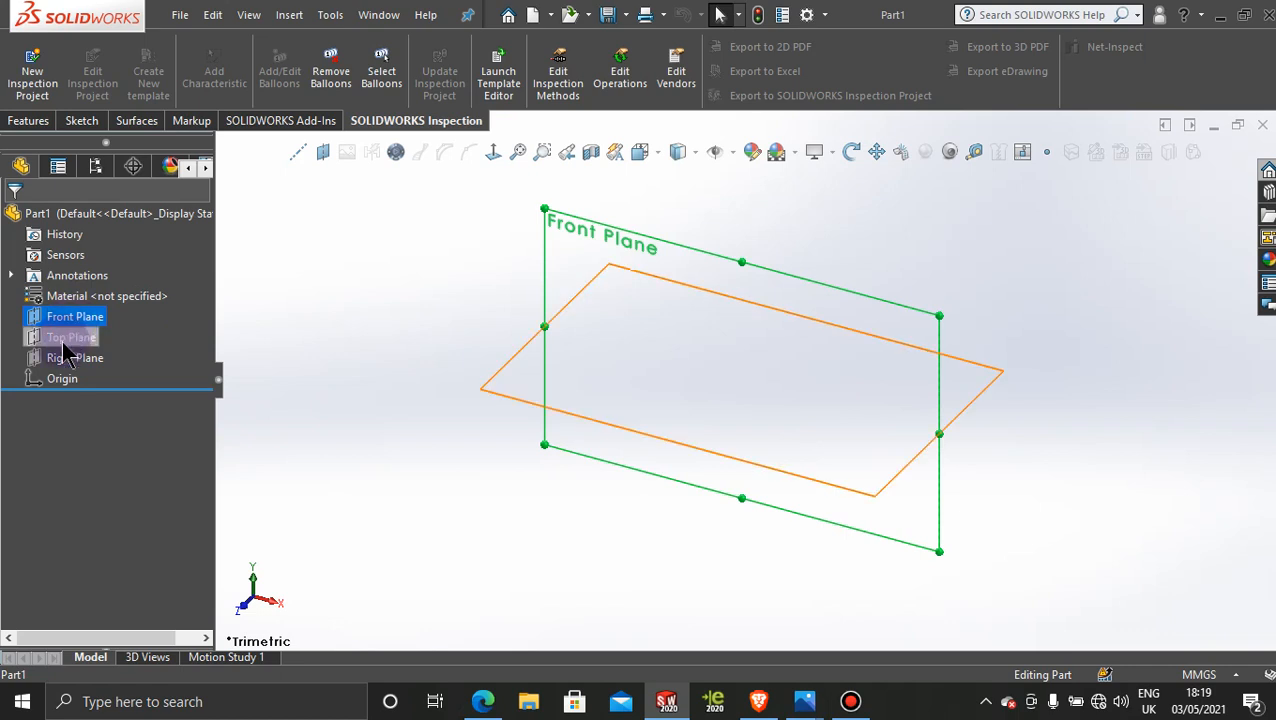
ctrl+click(62, 340)
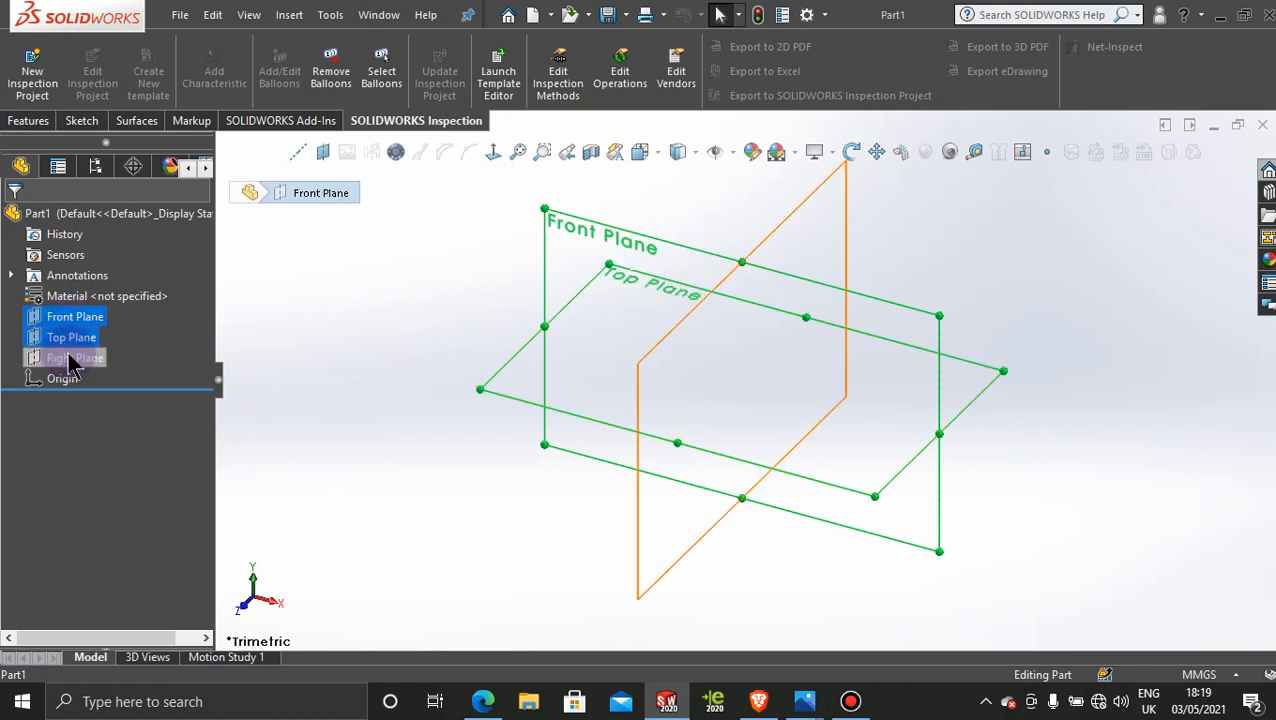
ctrl+click(75, 360)
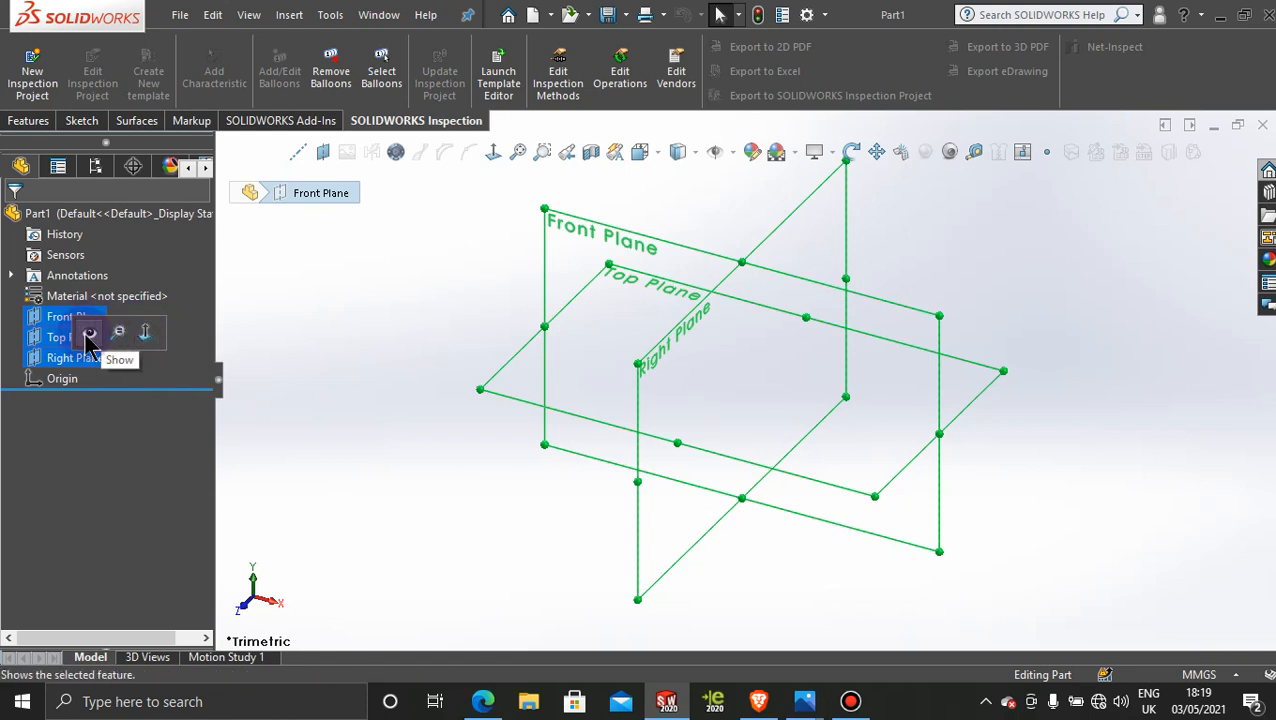
click(89, 334)
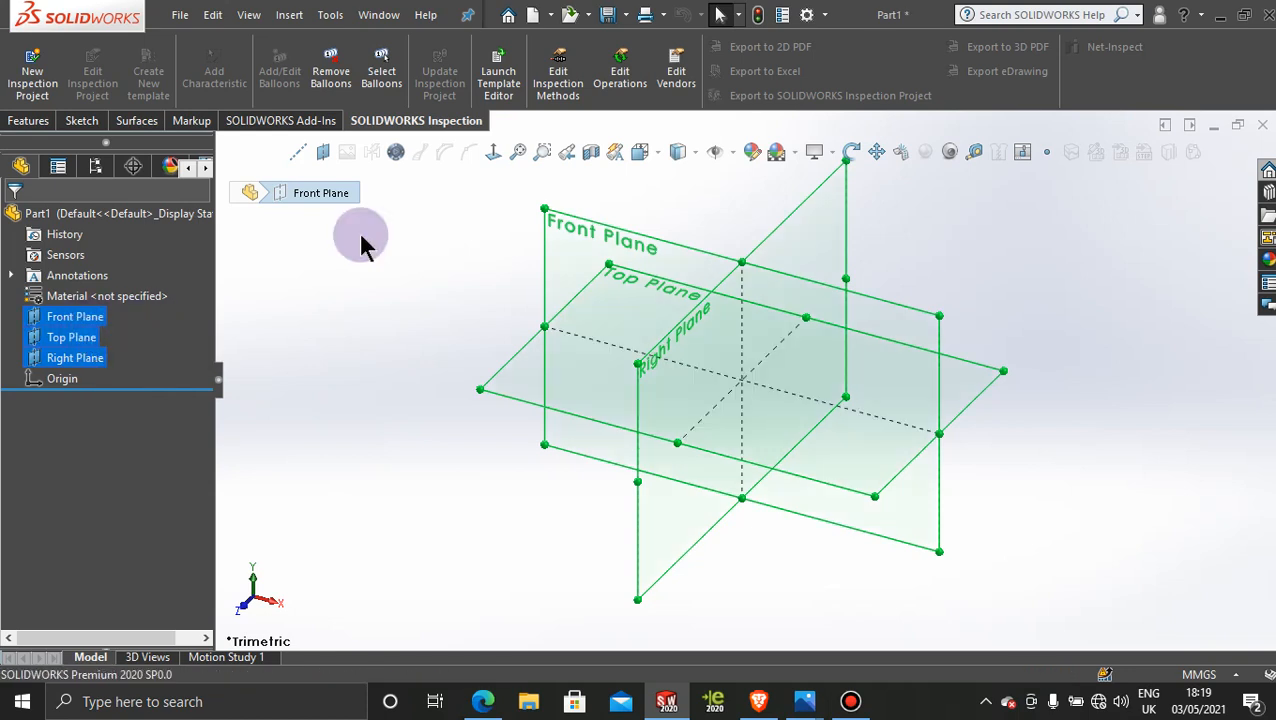
mouse_move(1059, 450)
middle_down()
mouse_move(1074, 421)
mouse_move(1068, 458)
mouse_move(1096, 441)
mouse_move(1072, 436)
mouse_move(1074, 448)
middle_up()
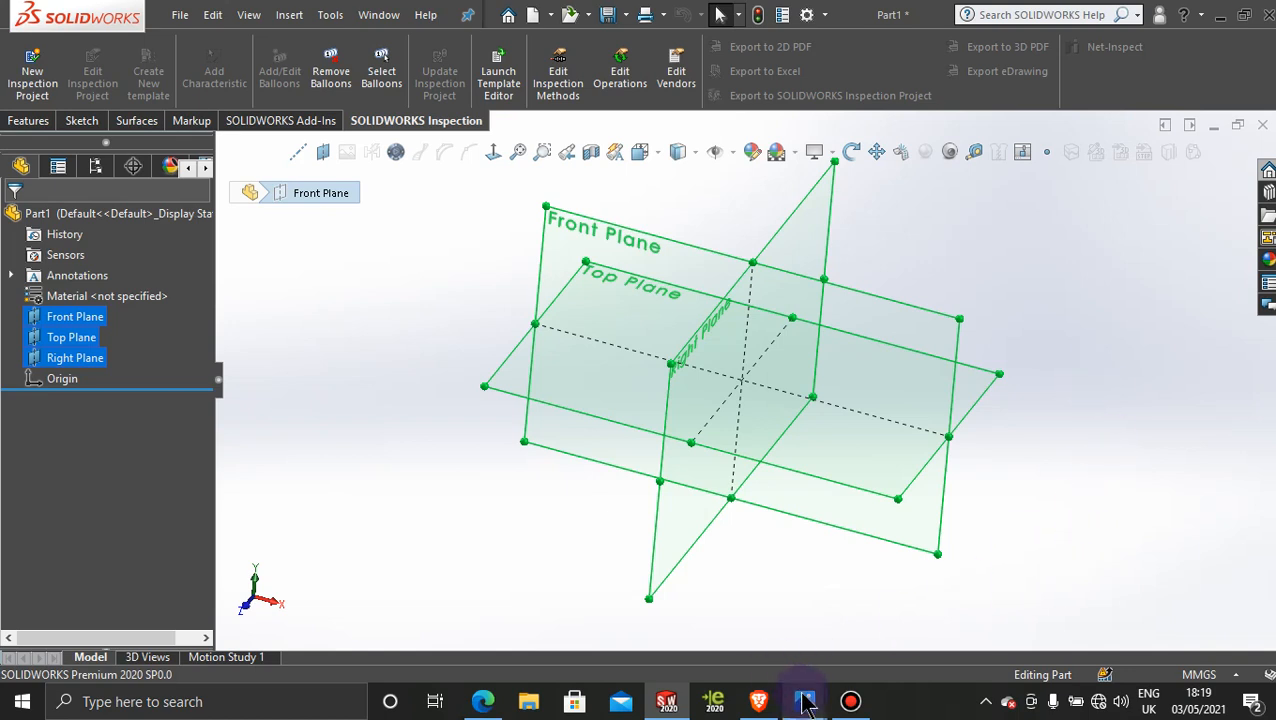
Step: Switch to the 18908-mid.jpg blueprint in Photos and enlarge it to examine the car's views and dimensions
mouse_move(808, 703)
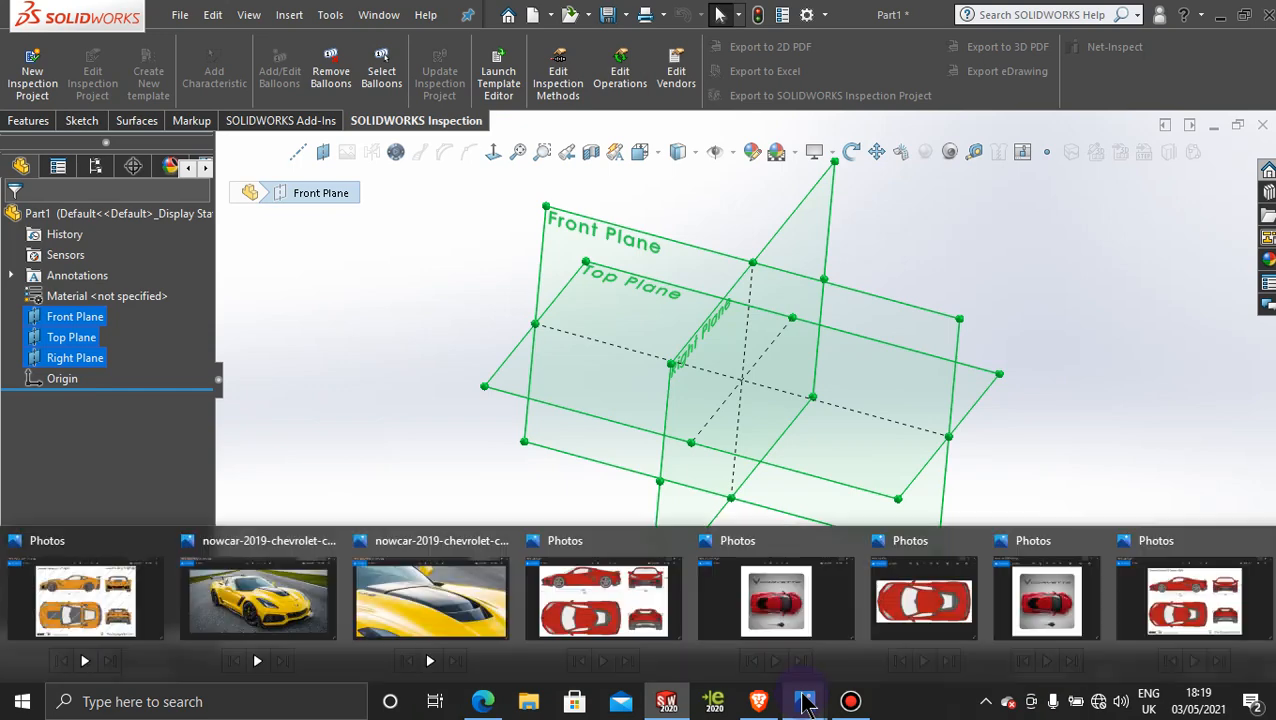
click(1175, 615)
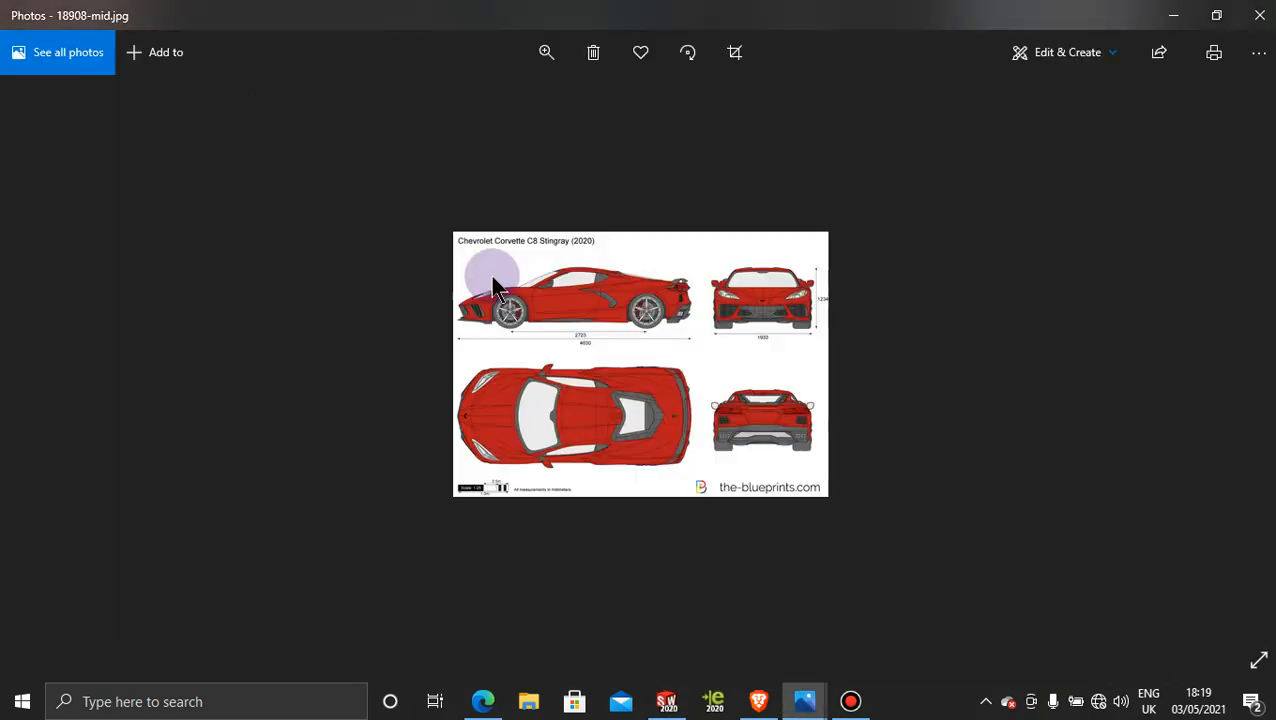
key(Right)
key(Left)
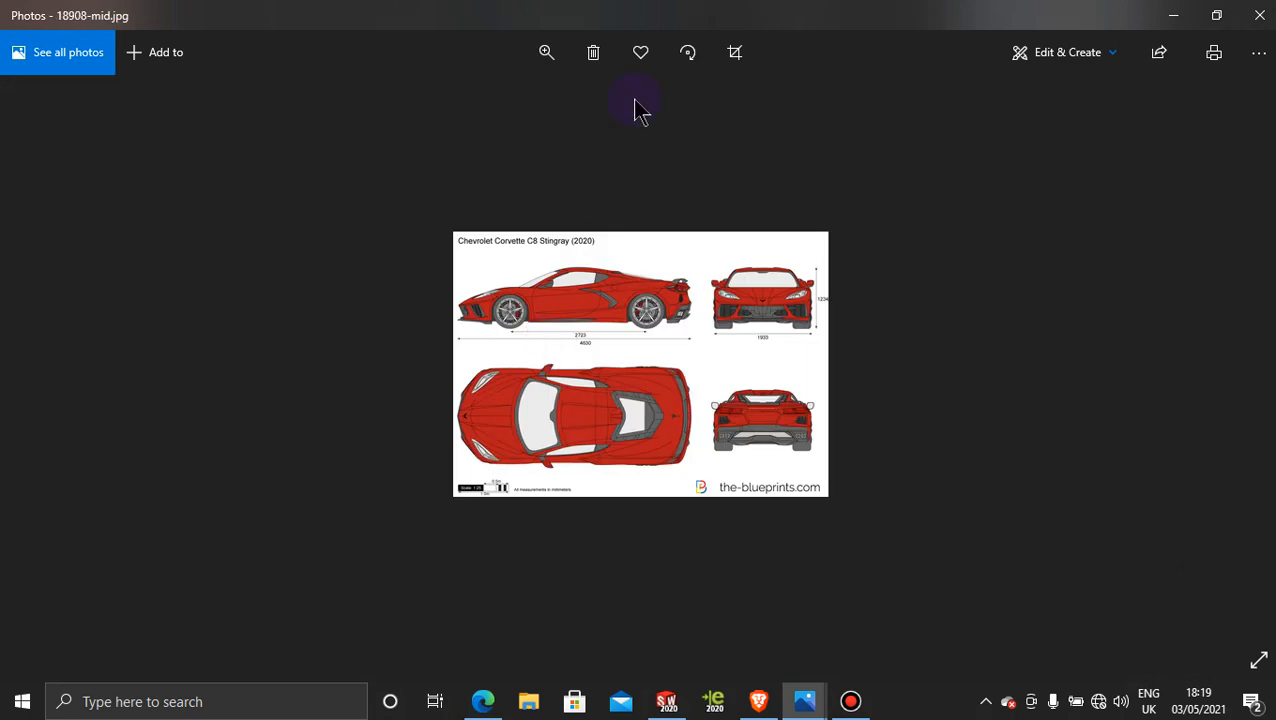
click(546, 54)
drag(458, 101, 565, 102)
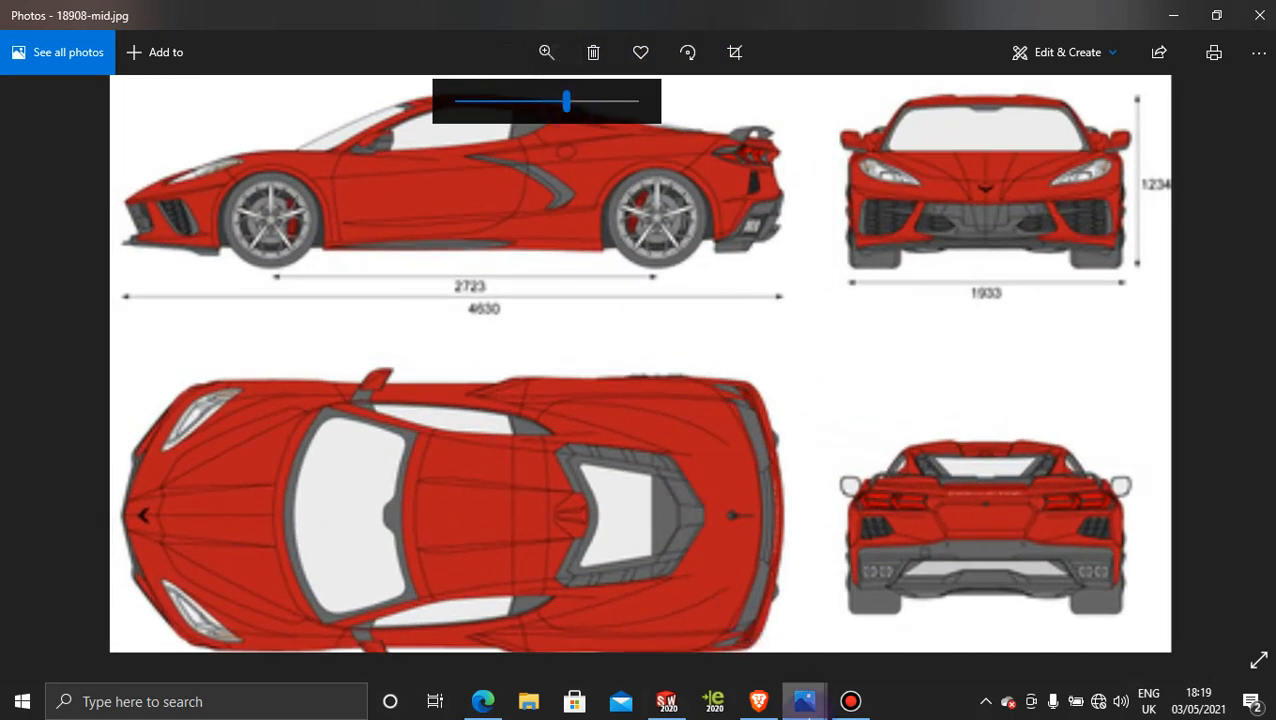
Step: Bring up the GM-SCOAST-C8TOP.jpg photo and enlarge it to maximum zoom to examine the roof and windscreen
mouse_move(805, 701)
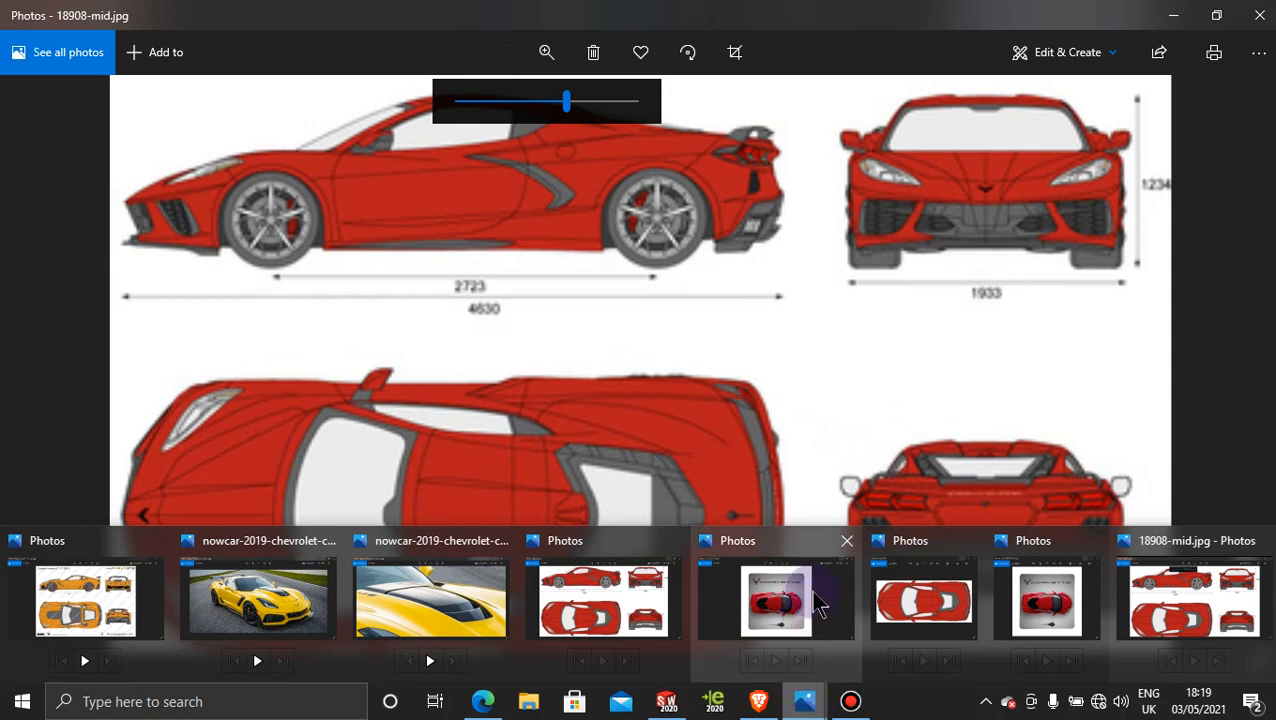
click(813, 598)
drag(886, 17, 1088, 192)
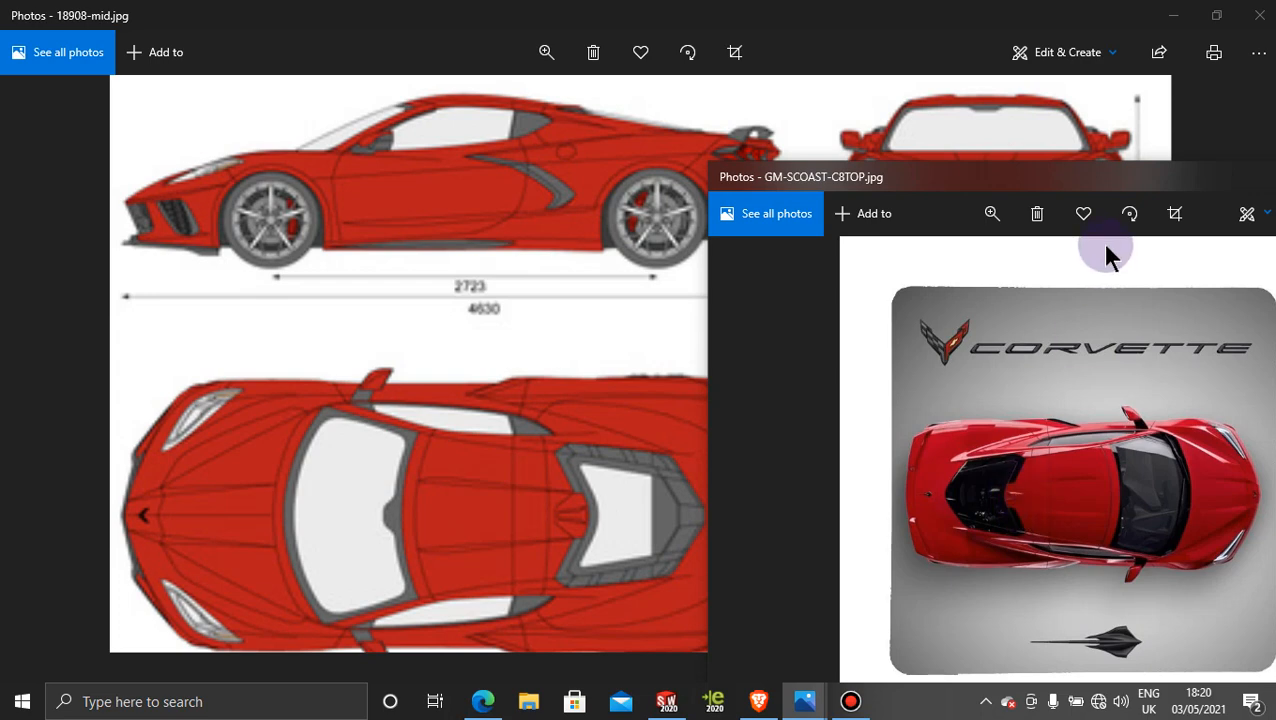
drag(1030, 185, 806, 6)
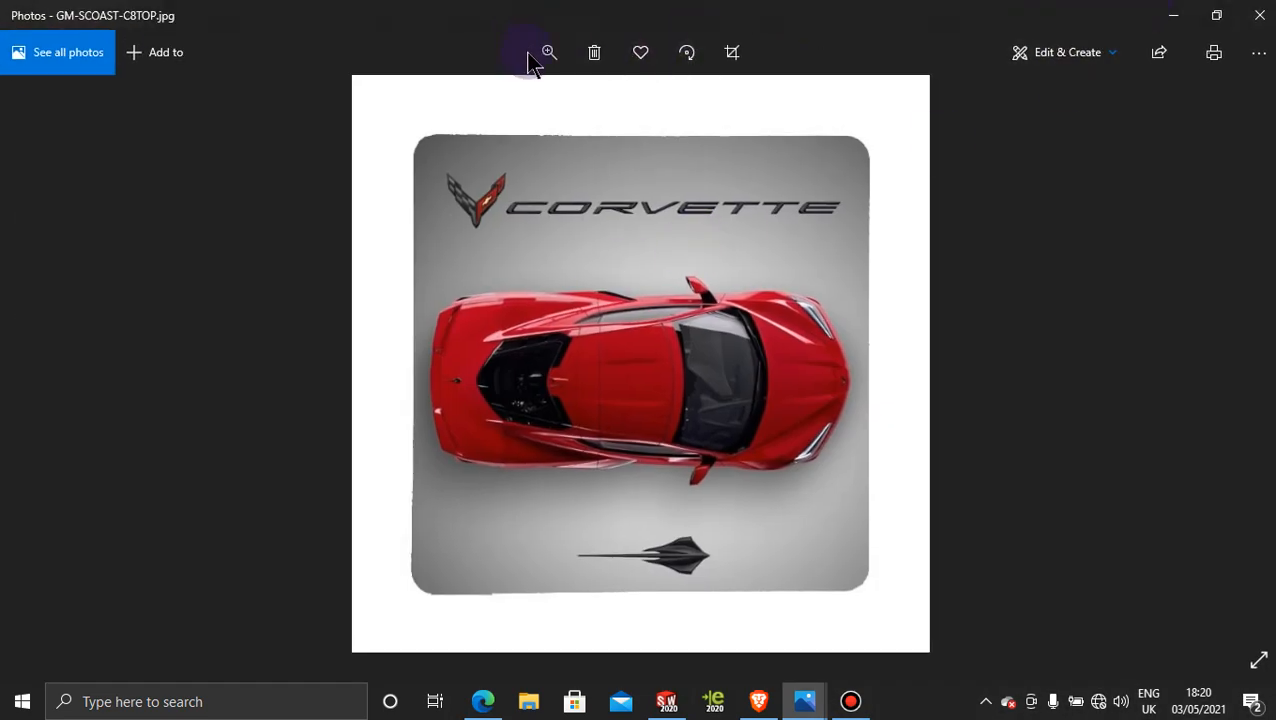
click(549, 52)
drag(530, 98, 722, 78)
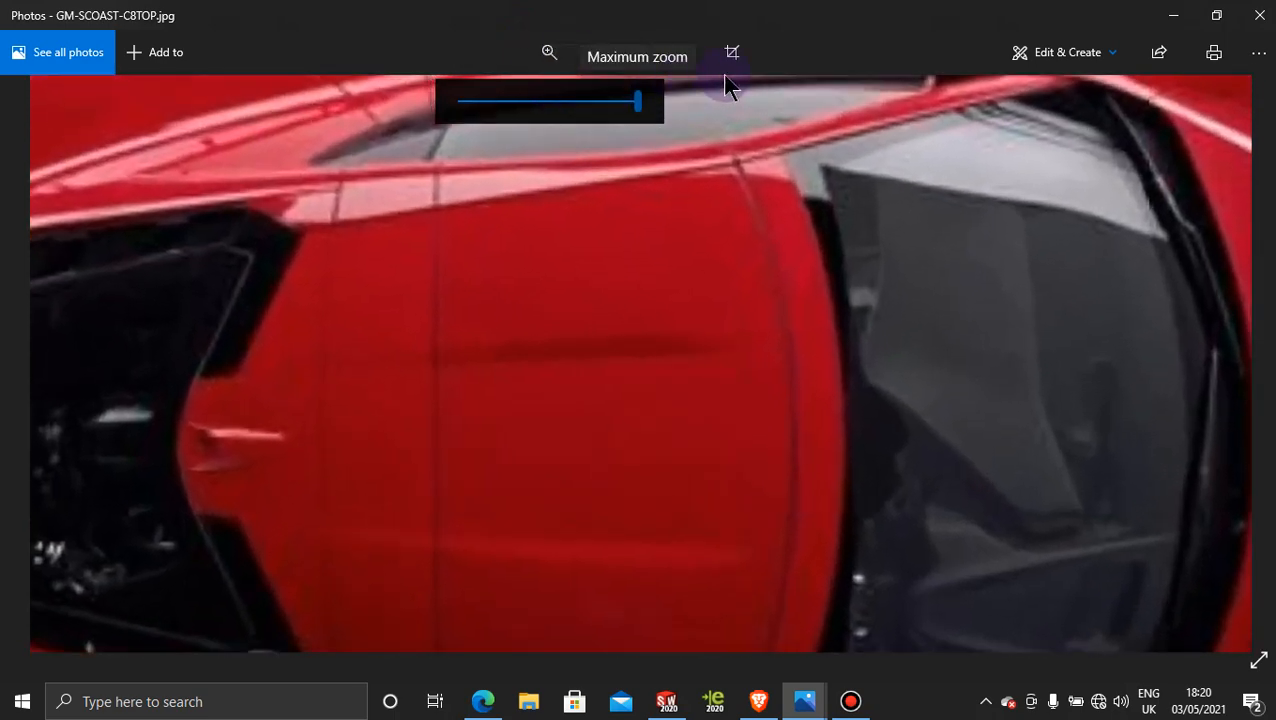
Step: Examine the engine cover and roof in the enlarged top-view photo, close it, and minimise the blueprint to return to SOLIDWORKS
drag(416, 358, 897, 260)
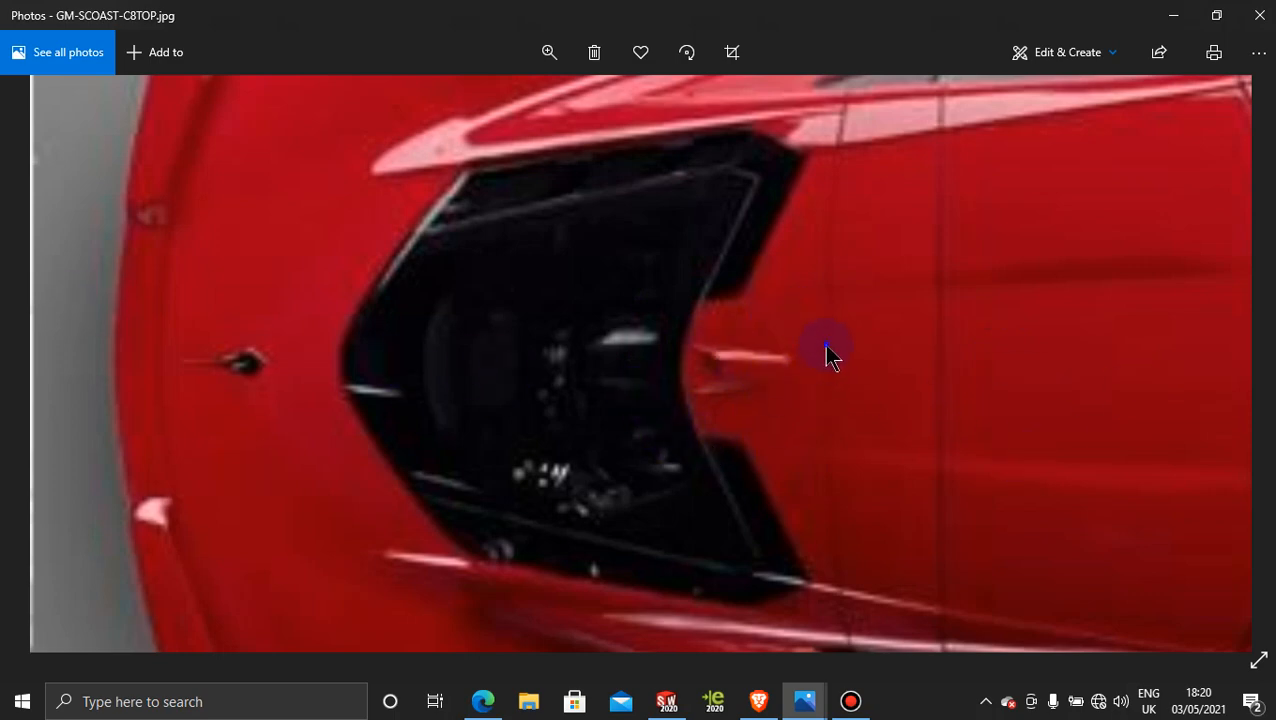
drag(828, 352, 584, 395)
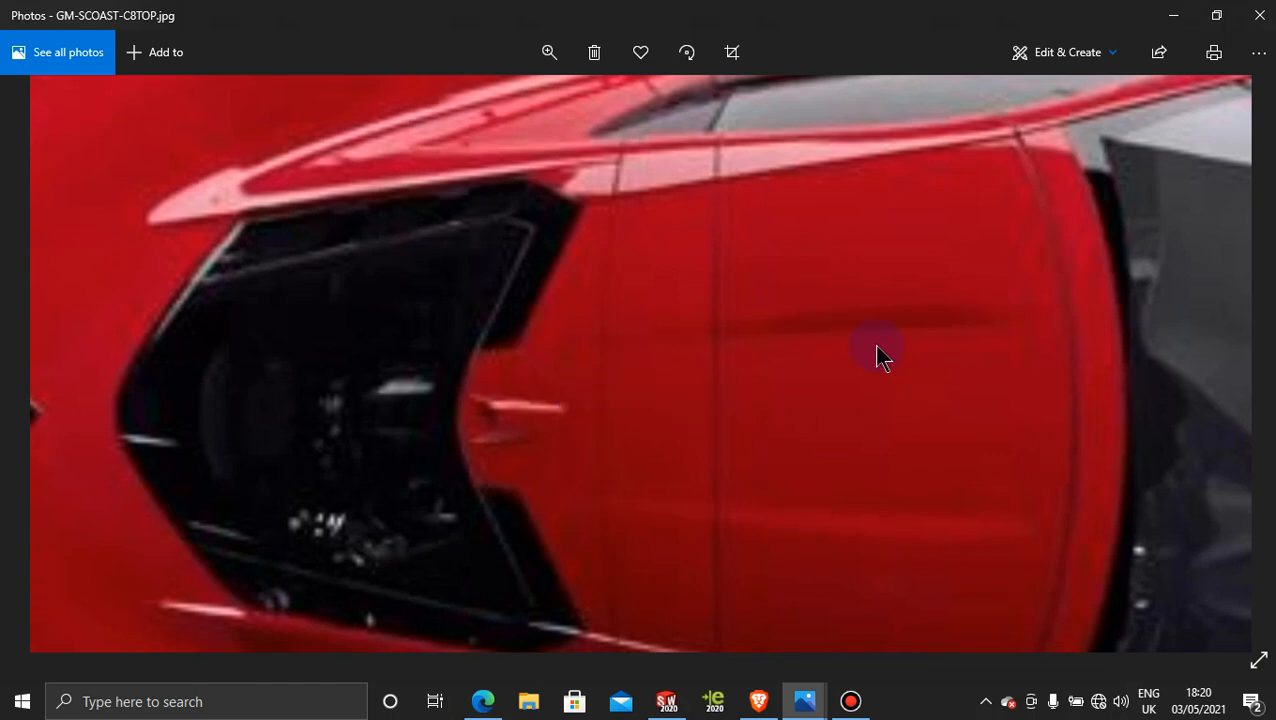
click(549, 52)
drag(590, 108, 495, 100)
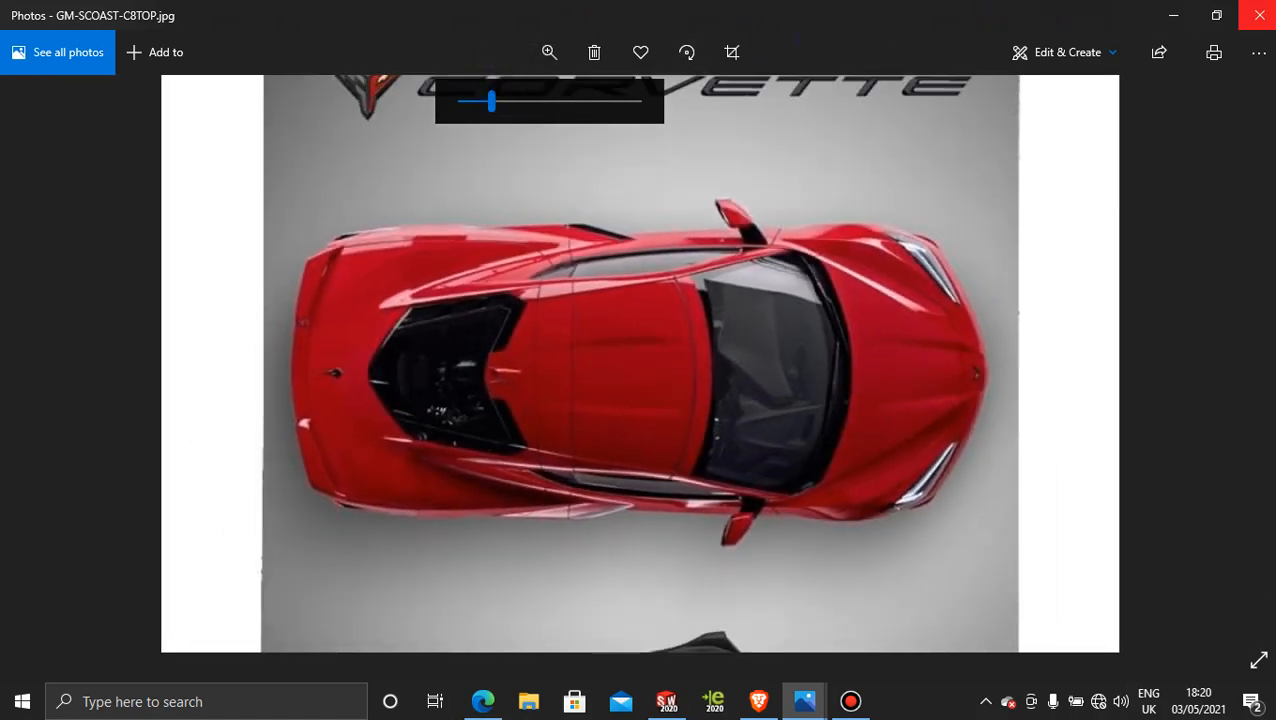
click(1259, 15)
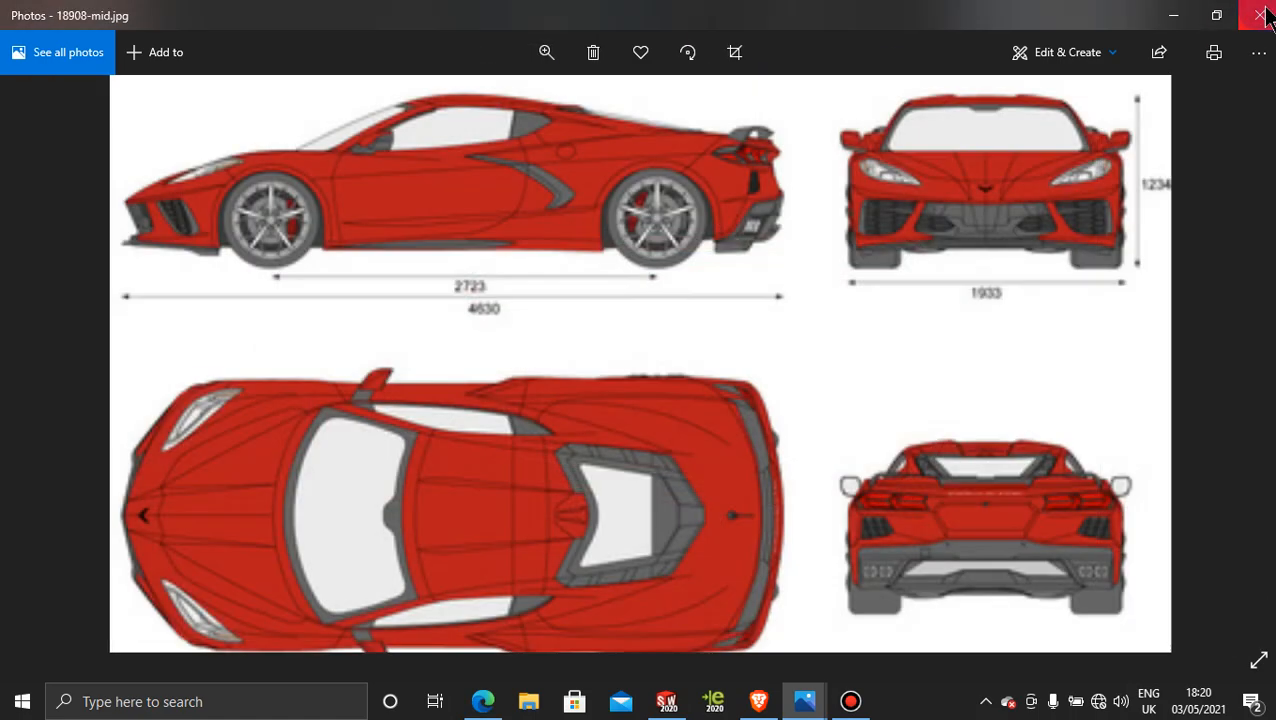
click(1175, 18)
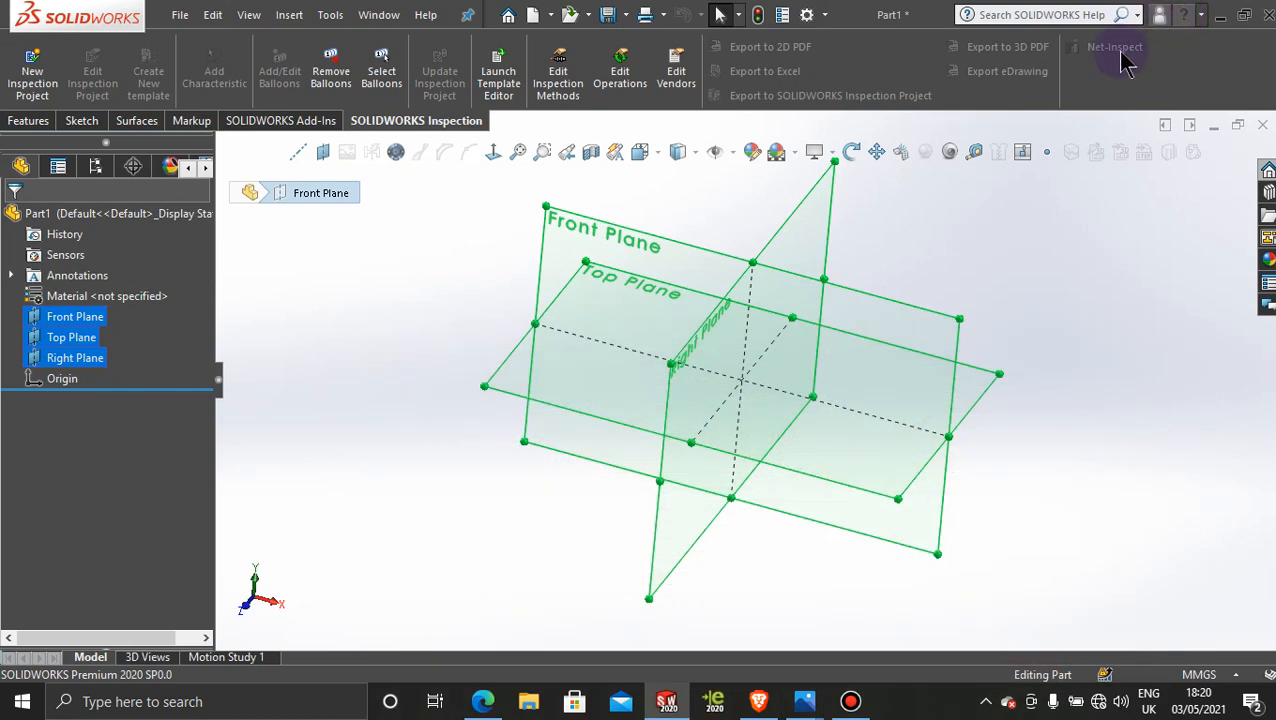
Step: Start a new sketch on the Top Plane
click(1088, 278)
mouse_move(1066, 277)
middle_down()
mouse_move(1048, 268)
mouse_move(1082, 285)
mouse_move(1059, 288)
mouse_move(1075, 271)
mouse_move(1040, 279)
mouse_move(1064, 279)
middle_up()
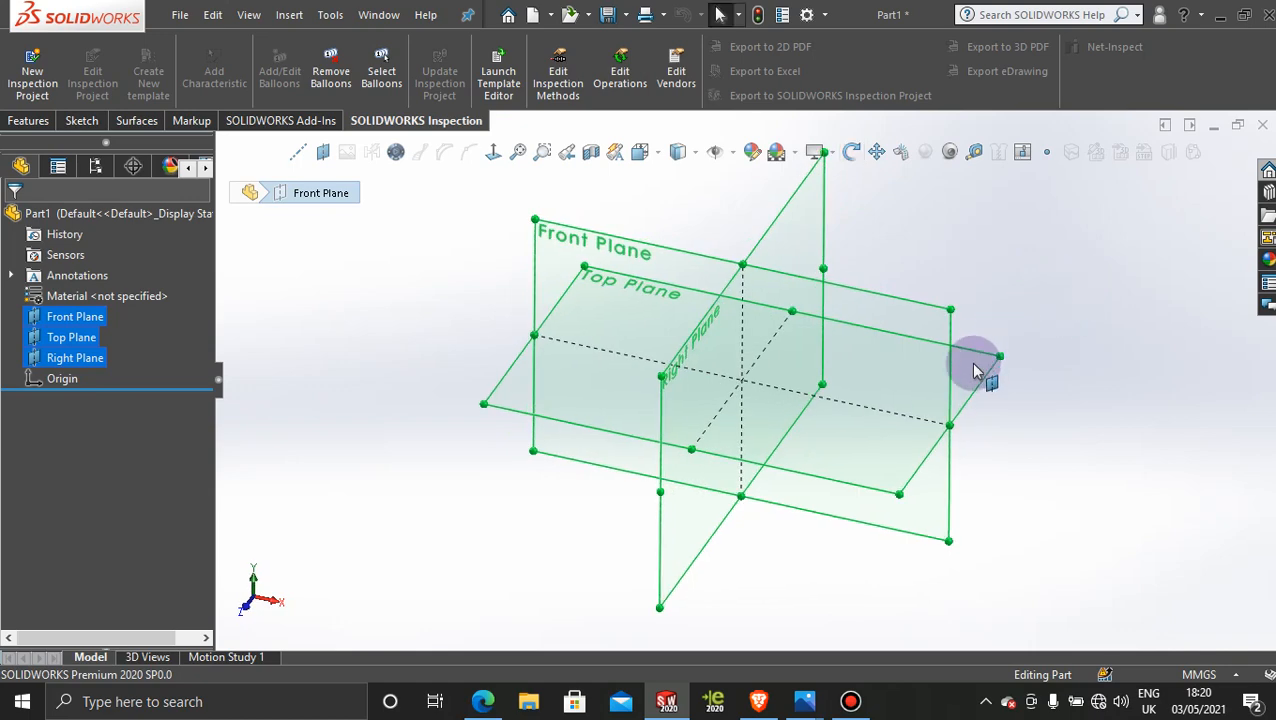
click(973, 366)
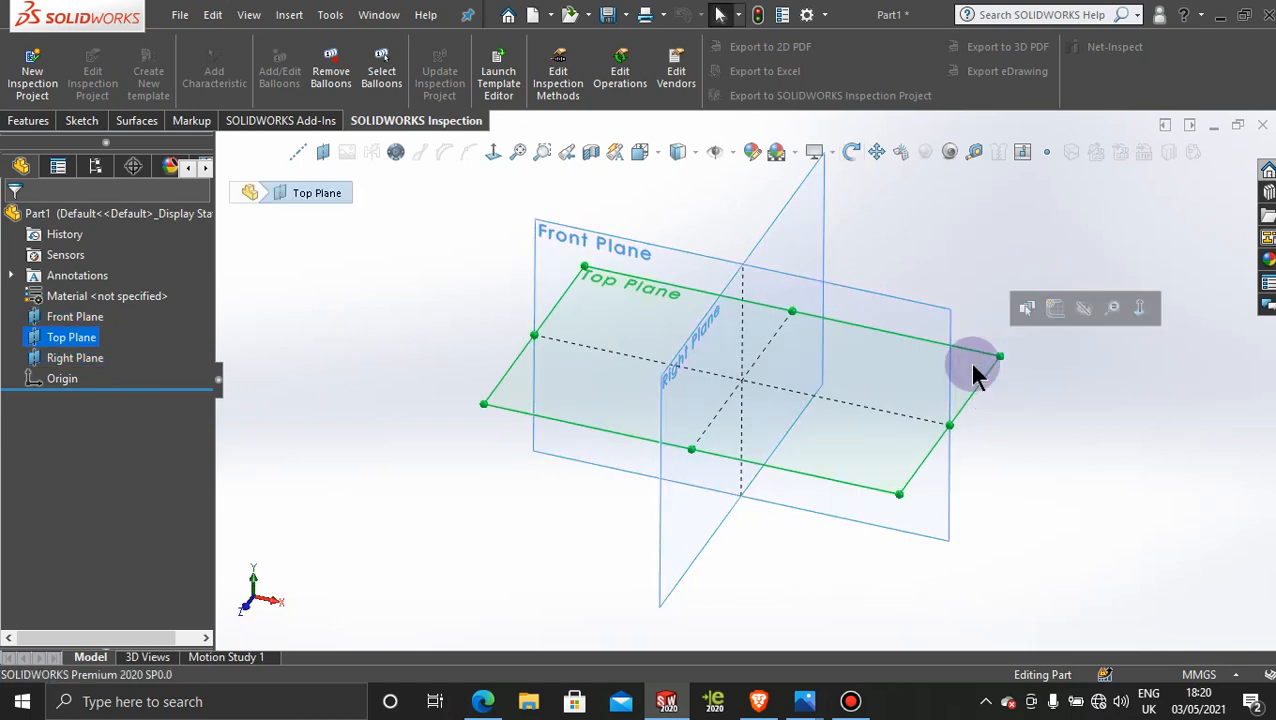
click(1055, 310)
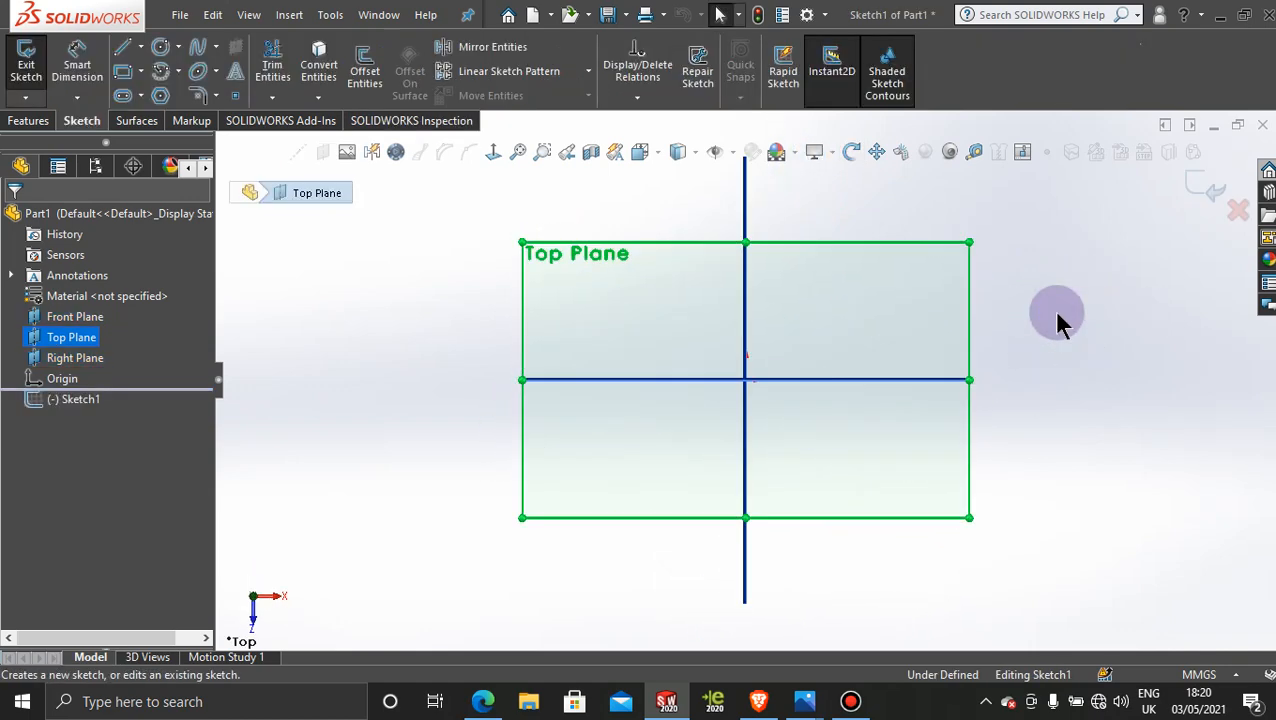
Step: Insert the "top w" picture into the sketch and move it to about X -354.31 mm, Y 28.34 mm, above the origin
click(346, 152)
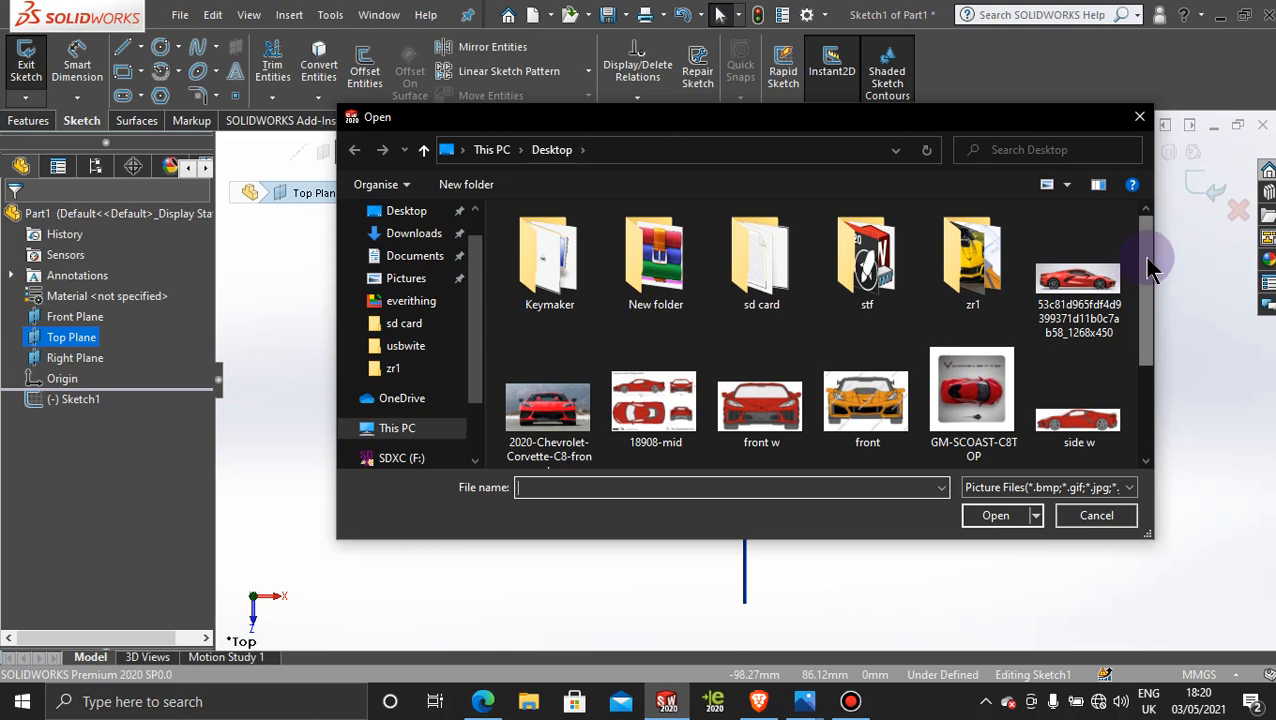
drag(1150, 268, 1142, 325)
double_click(655, 430)
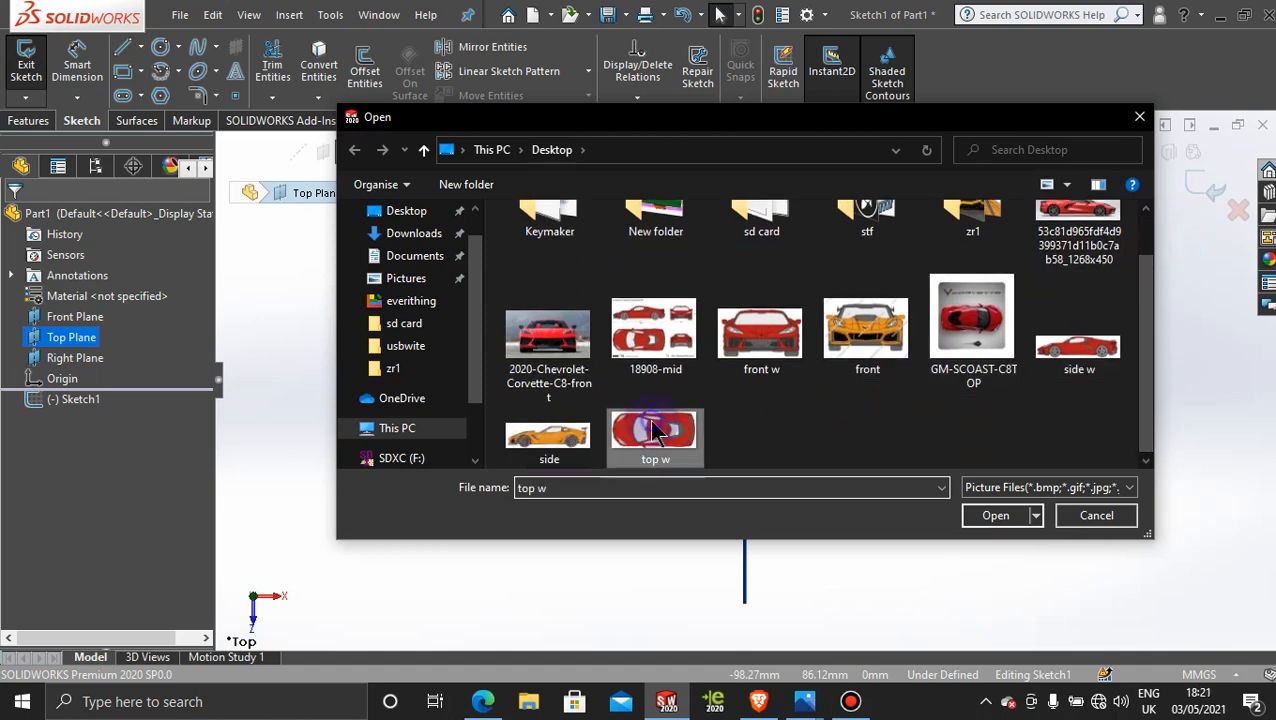
scroll(1160, 420, down, 5)
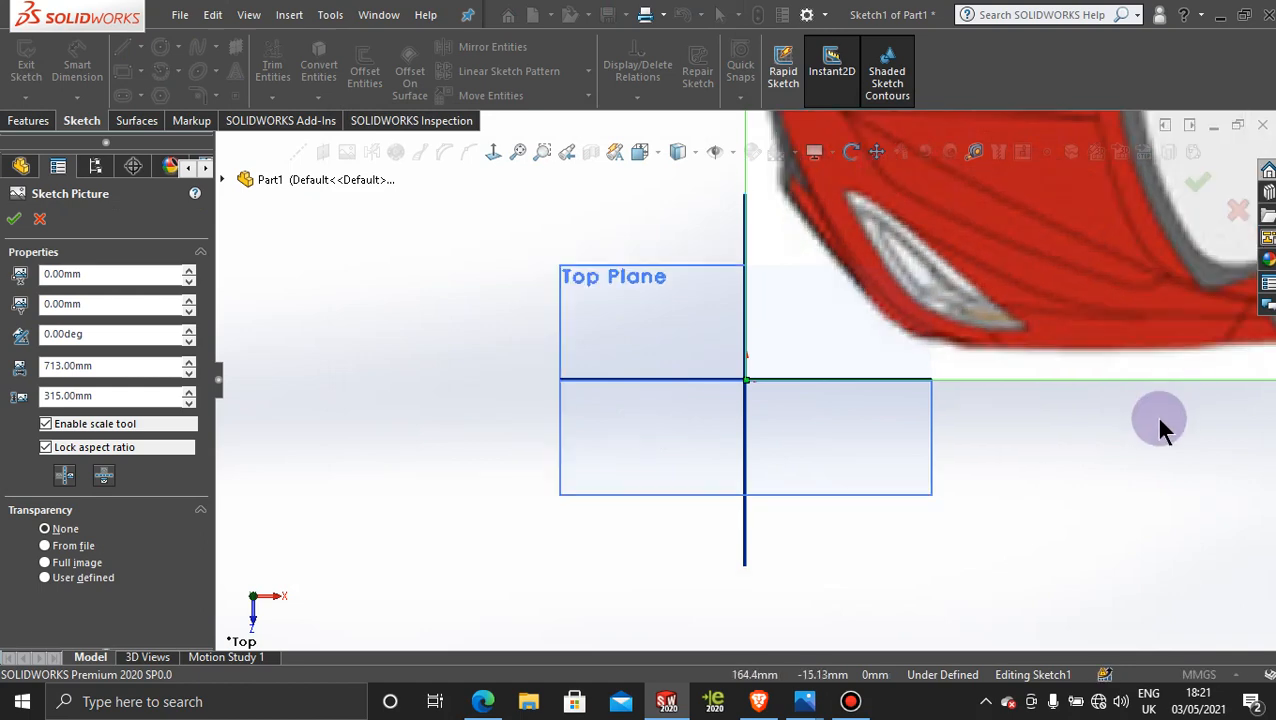
scroll(848, 350, up, 4)
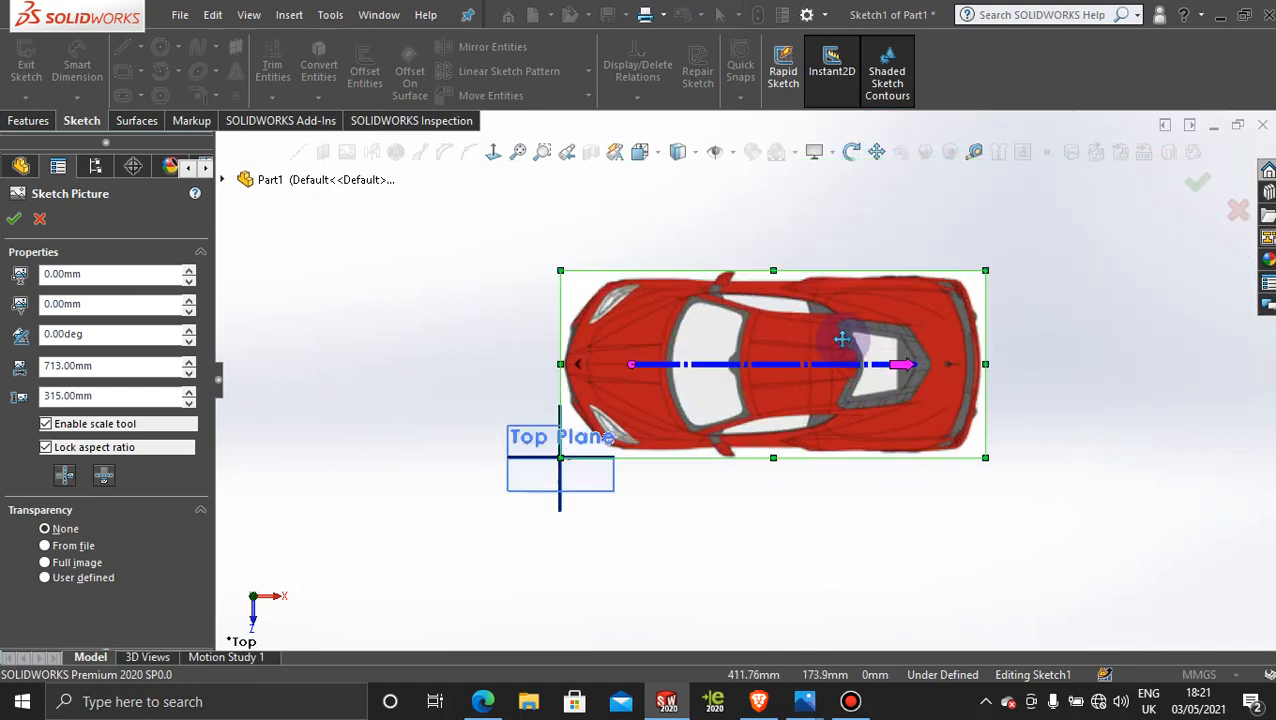
mouse_move(738, 339)
mouse_down()
mouse_move(658, 339)
mouse_move(522, 304)
mouse_move(528, 330)
mouse_move(528, 318)
mouse_up()
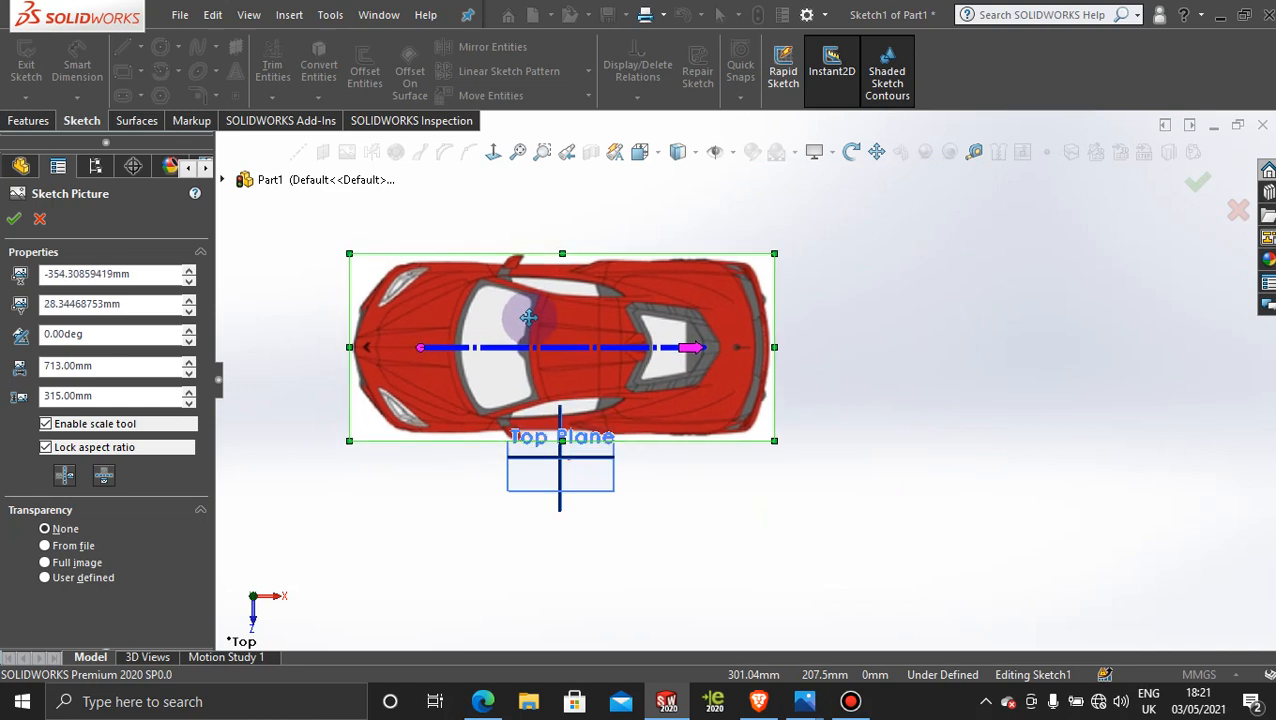
scroll(479, 434, up, 3)
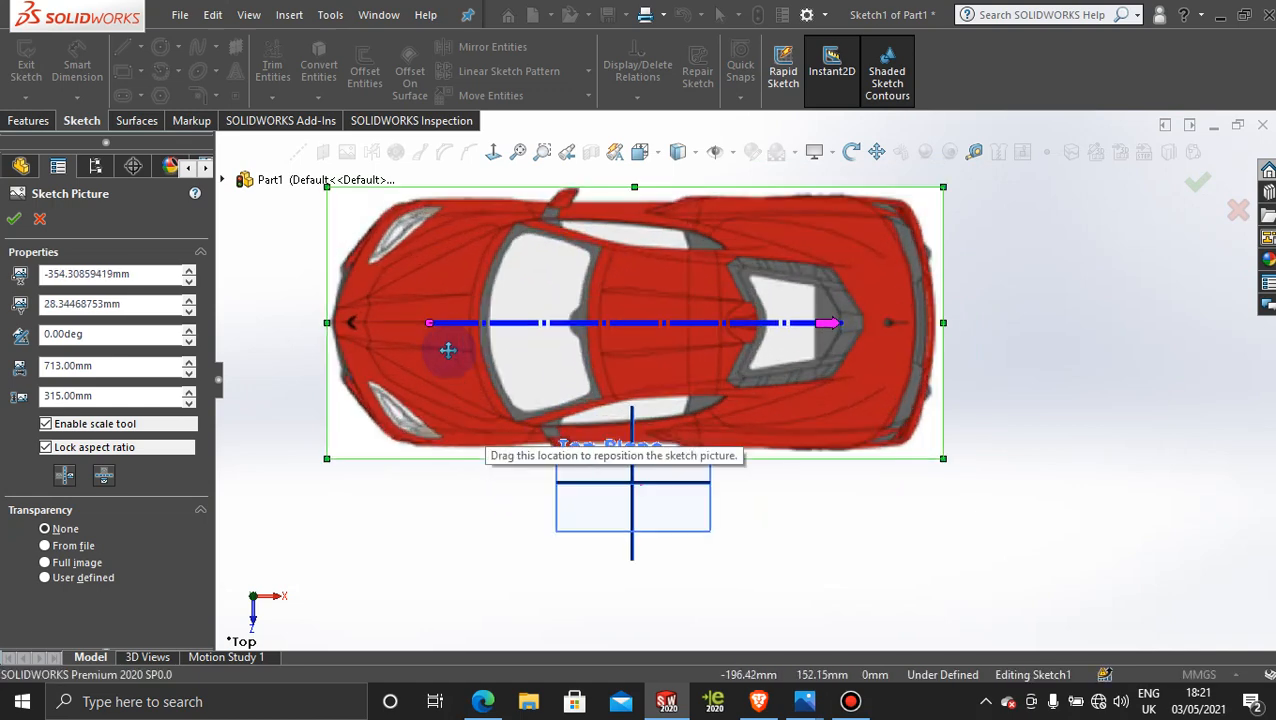
click(12, 220)
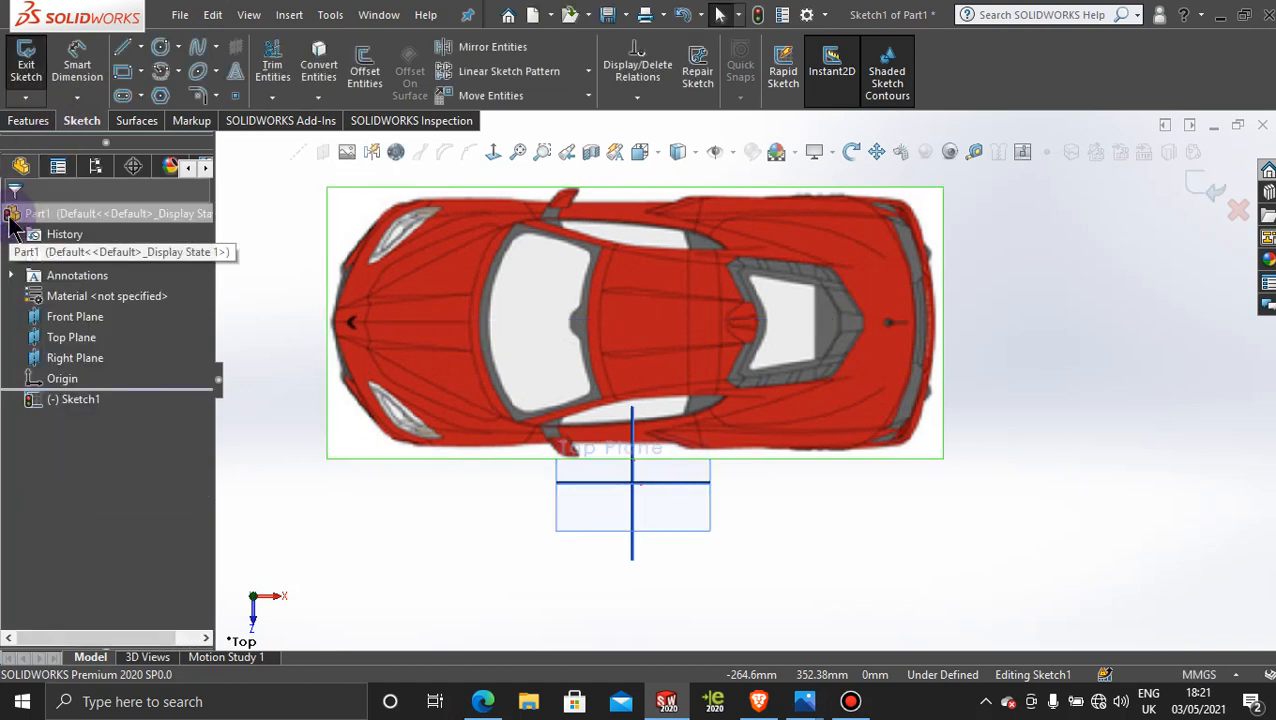
Step: Sketch a horizontal midpoint line centred on the origin, extending about 462 mm to each side
click(141, 48)
click(172, 111)
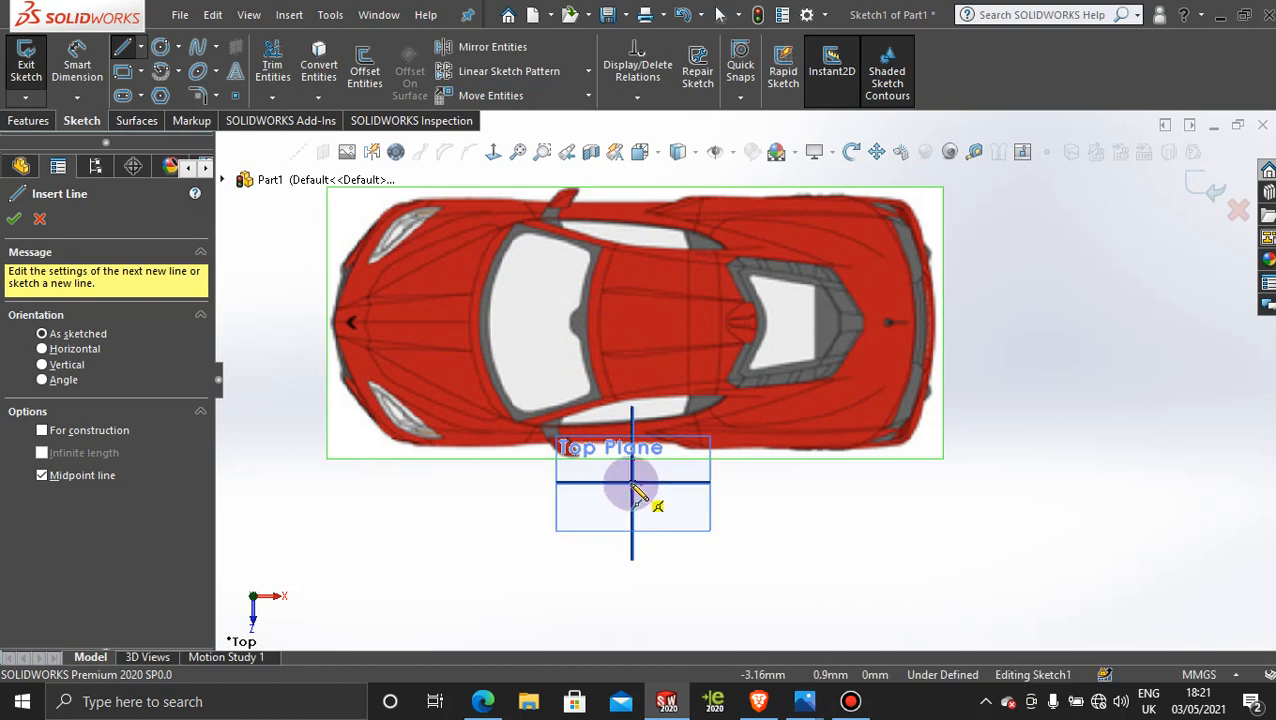
click(633, 484)
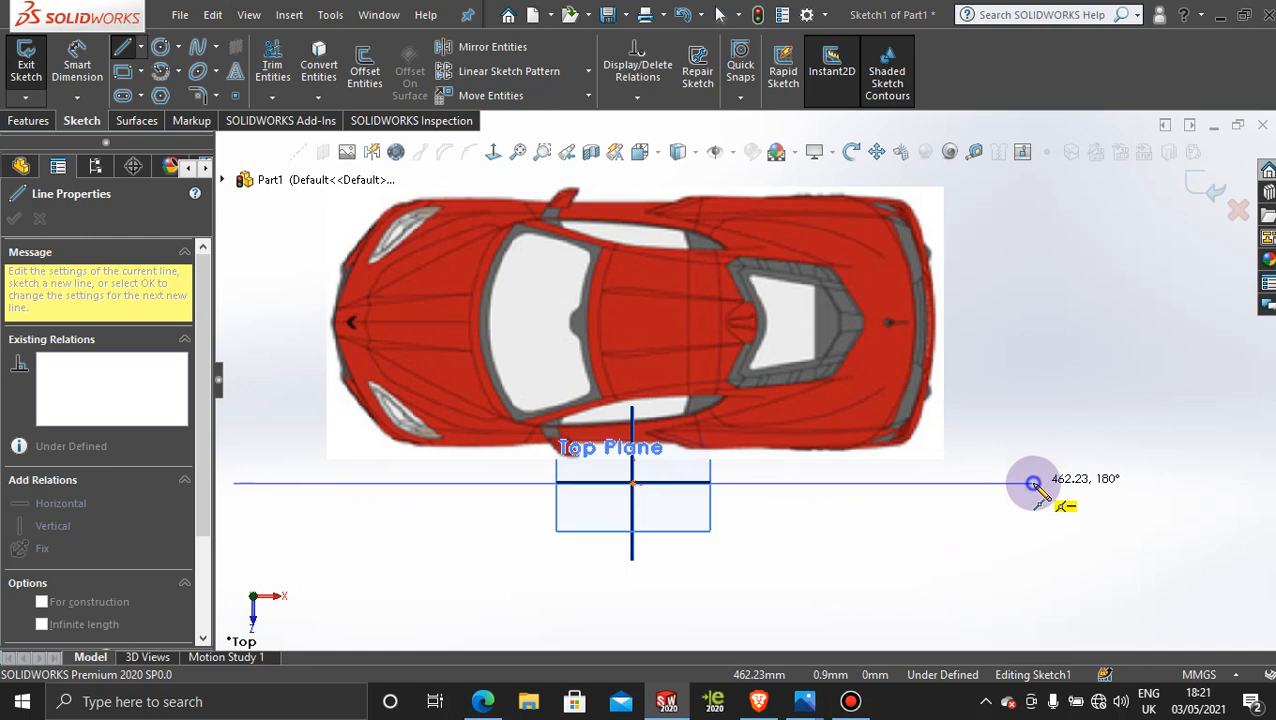
click(1033, 484)
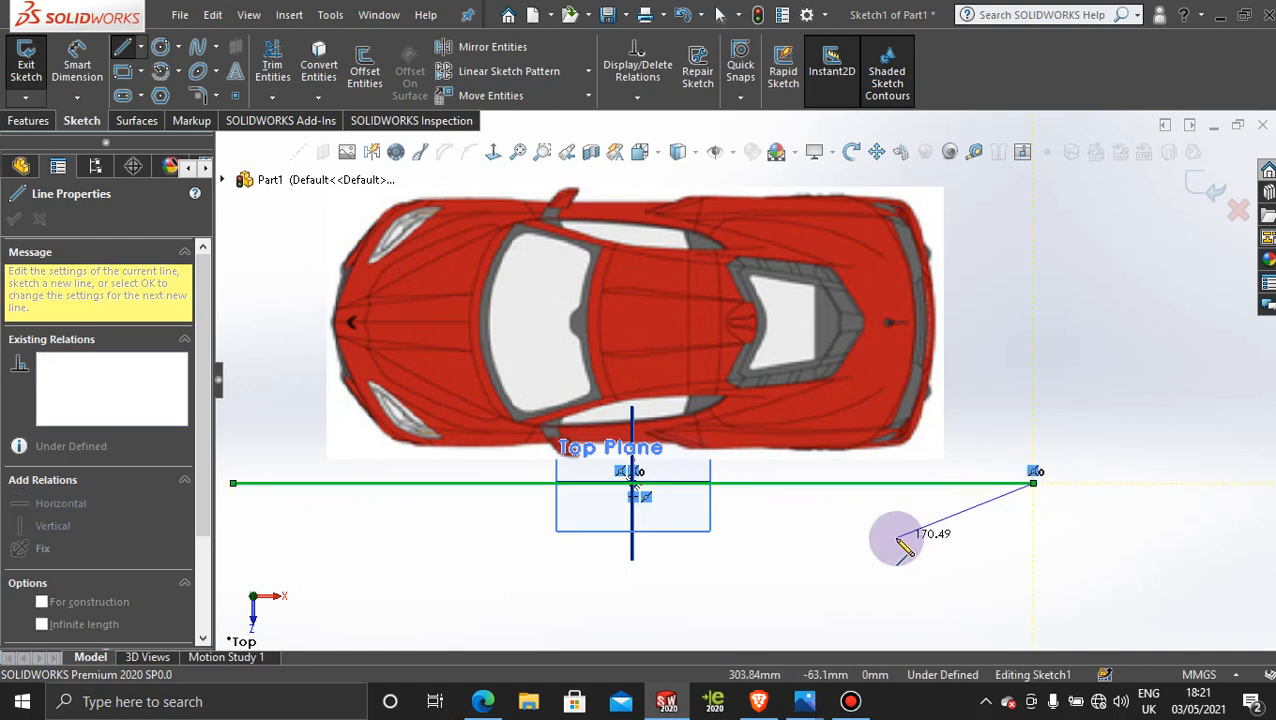
key(Escape)
key(Escape)
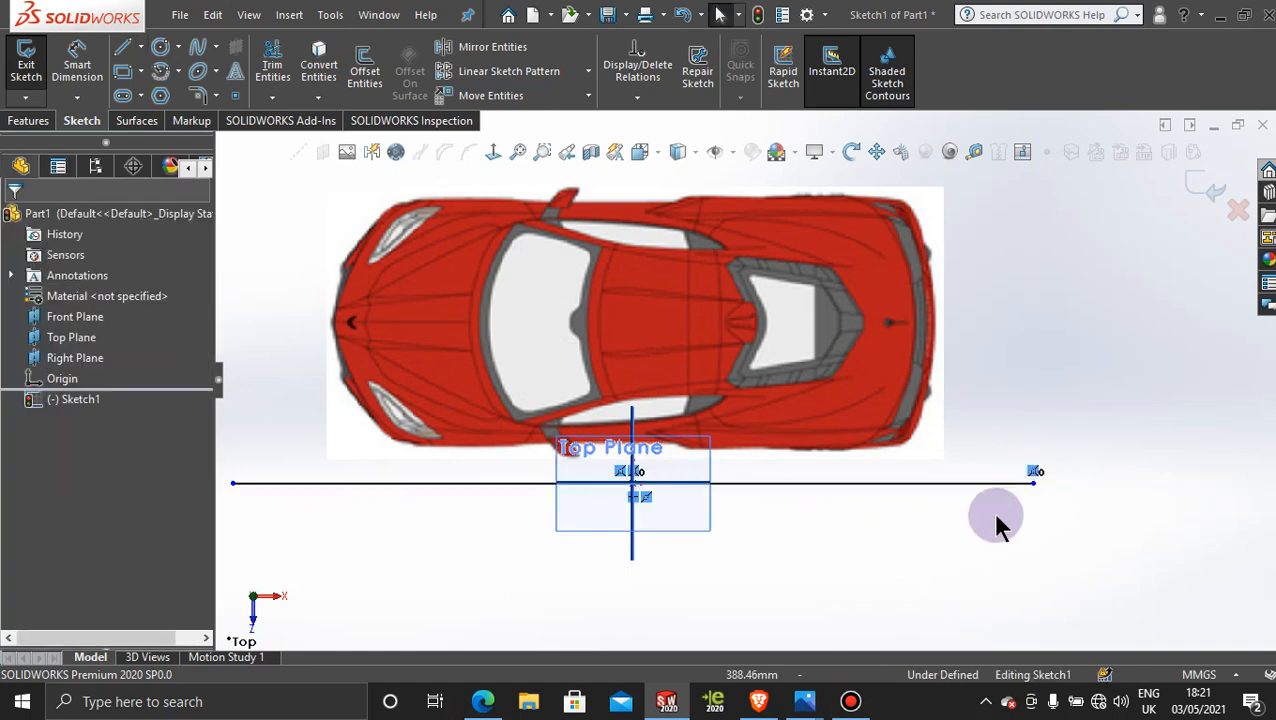
Step: Reopen the sketch picture for editing and move it onto the horizontal line, at about X -347.74 mm, Y -159.29 mm
click(641, 300)
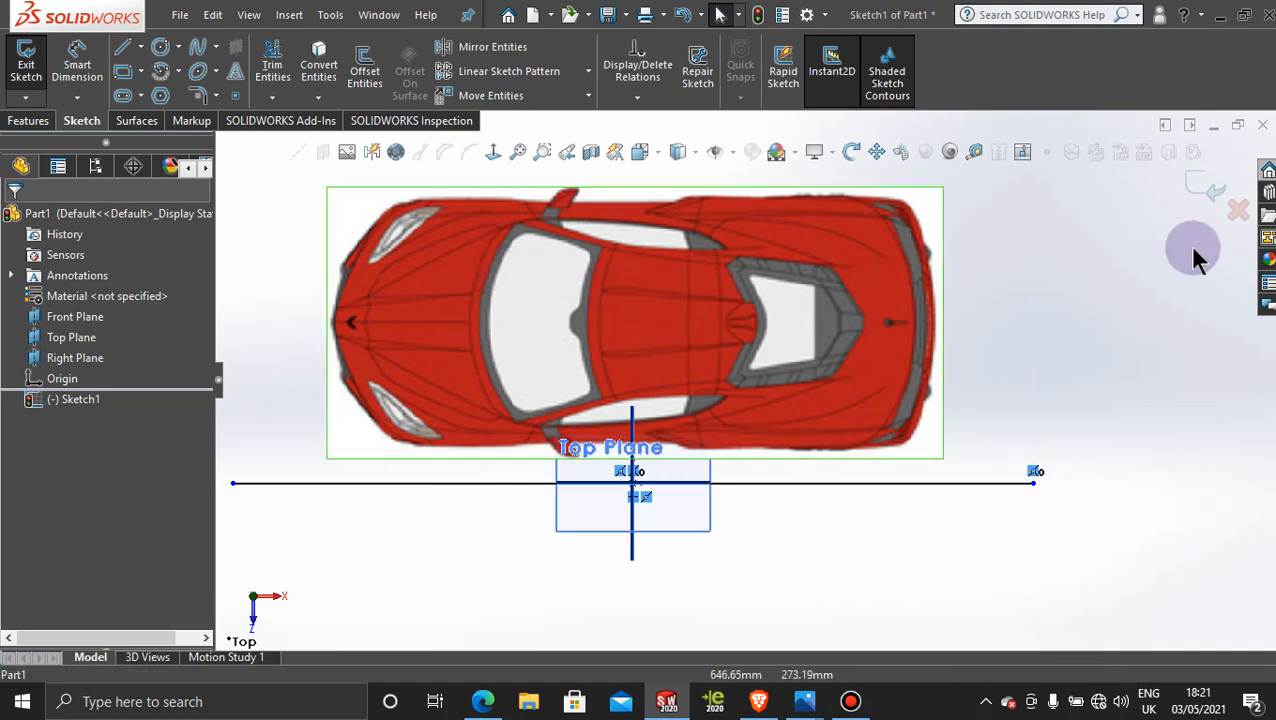
click(1068, 278)
double_click(655, 299)
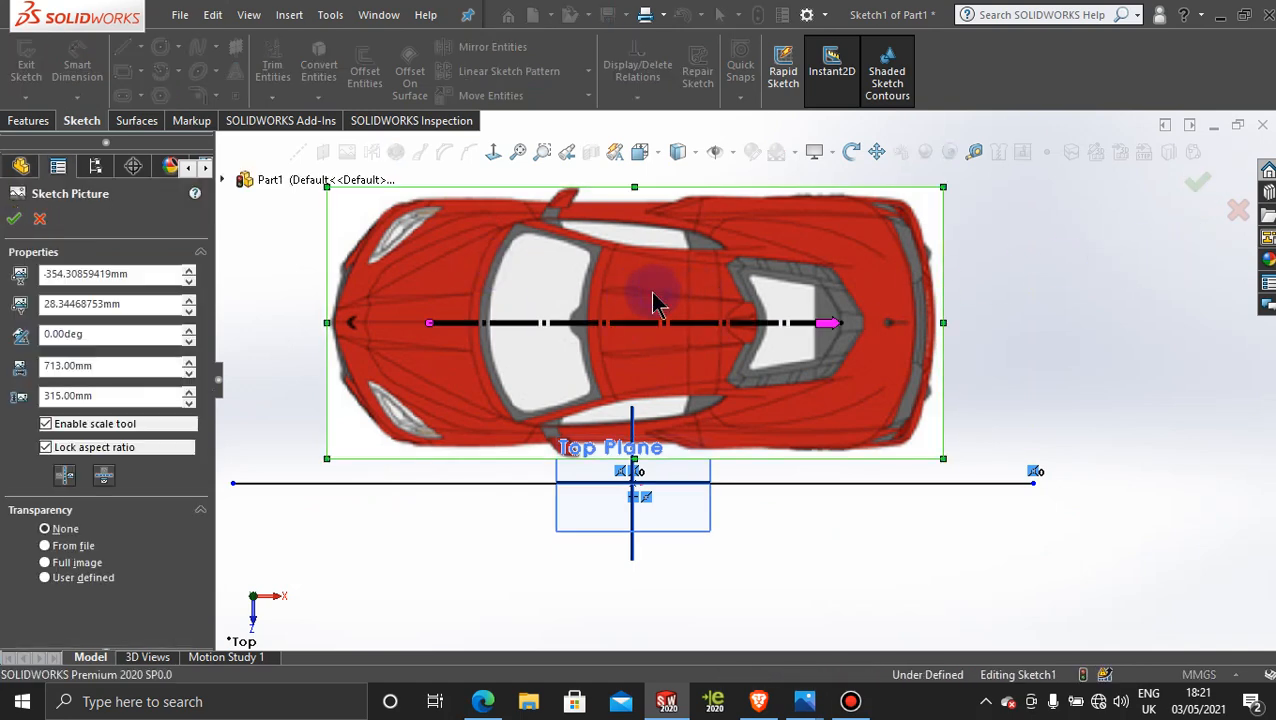
mouse_move(638, 266)
mouse_down()
mouse_move(646, 426)
mouse_move(661, 452)
mouse_up()
scroll(371, 506, down, 5)
drag(659, 441, 666, 440)
scroll(926, 470, up, 8)
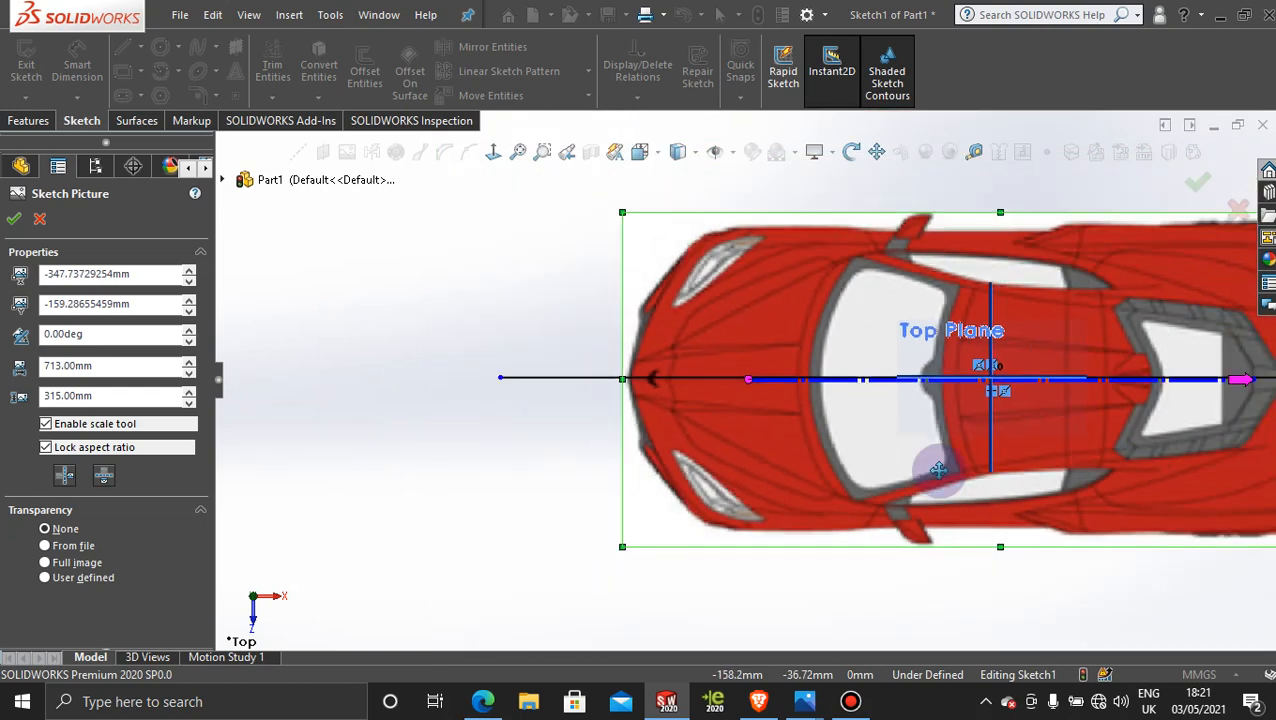
Step: Fine-tune the picture to about X -347.50 mm, Y -158.58 mm, check the rear and nose against the line, and accept
scroll(1006, 425, down, 4)
scroll(834, 365, down, 3)
scroll(718, 356, down, 3)
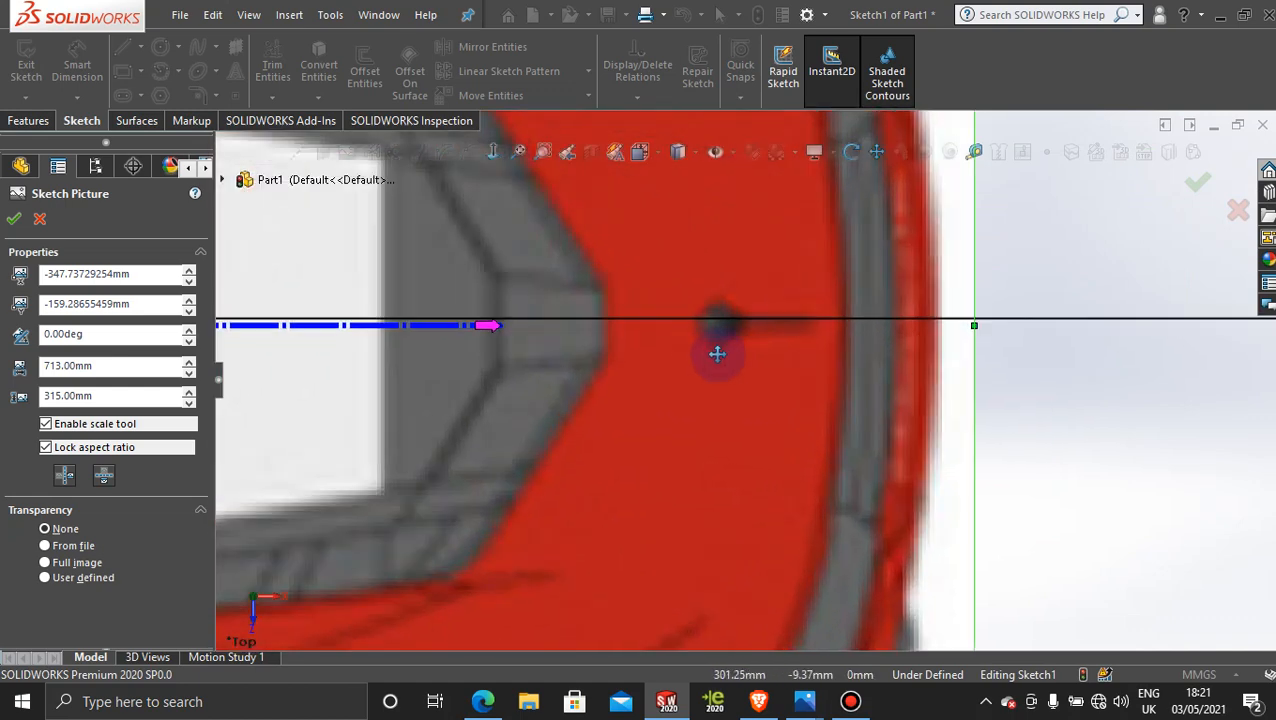
drag(652, 374, 653, 373)
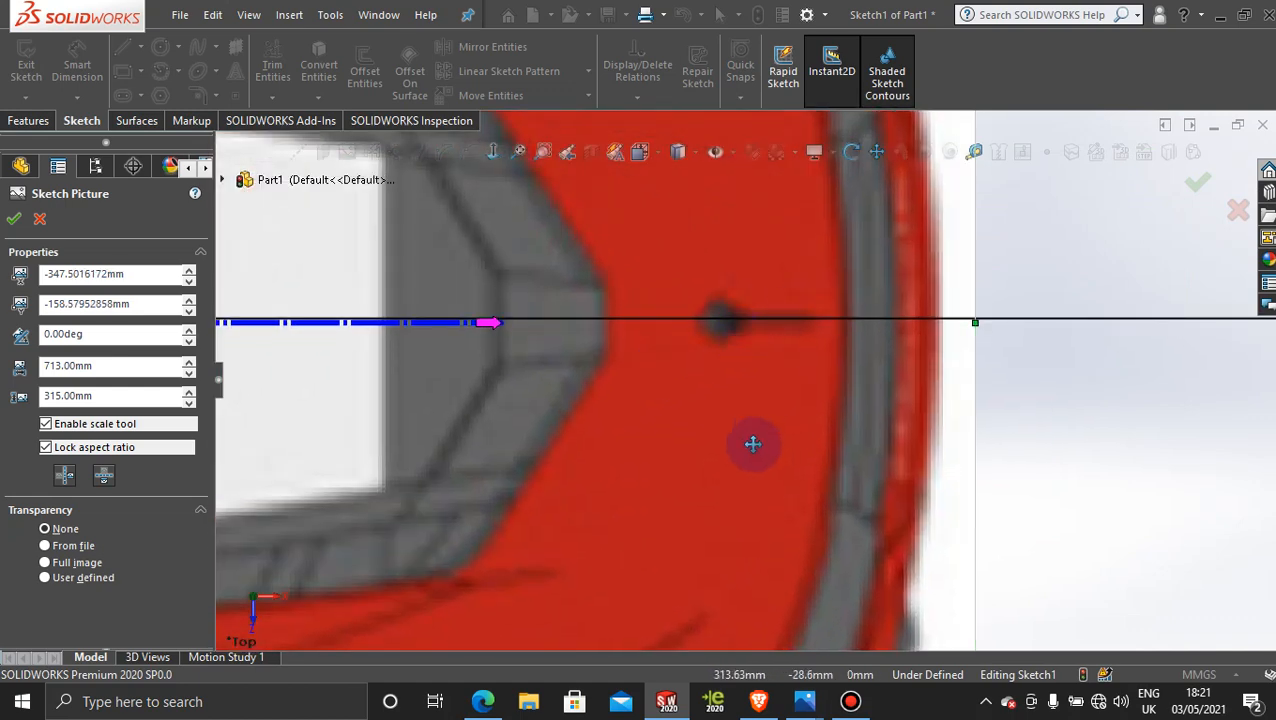
scroll(749, 444, up, 5)
scroll(752, 444, up, 2)
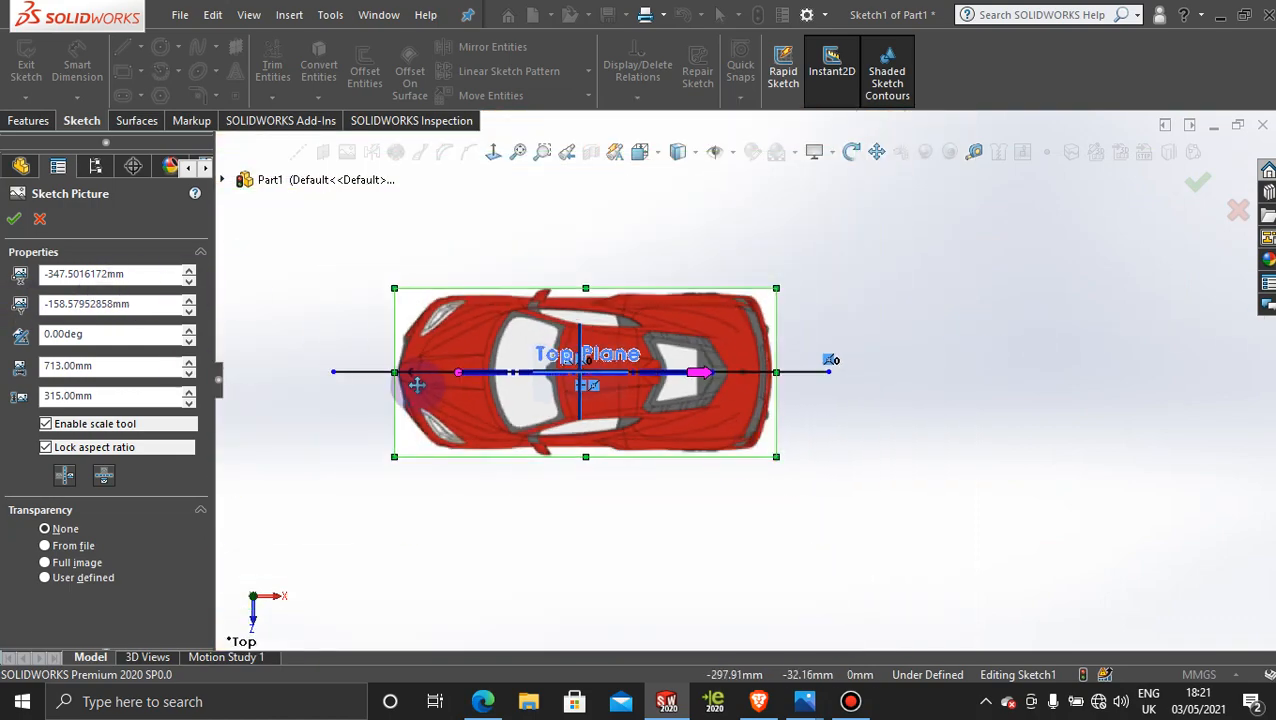
scroll(421, 370, down, 6)
scroll(885, 372, down, 1)
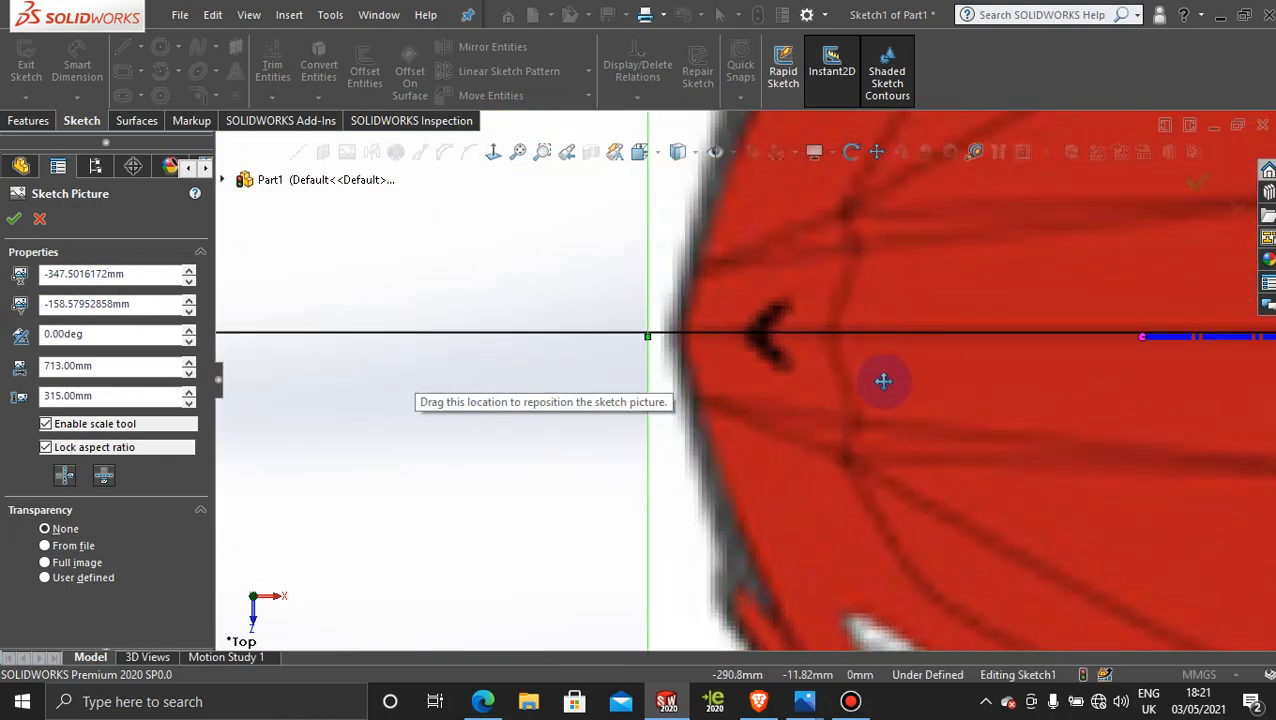
scroll(884, 381, up, 8)
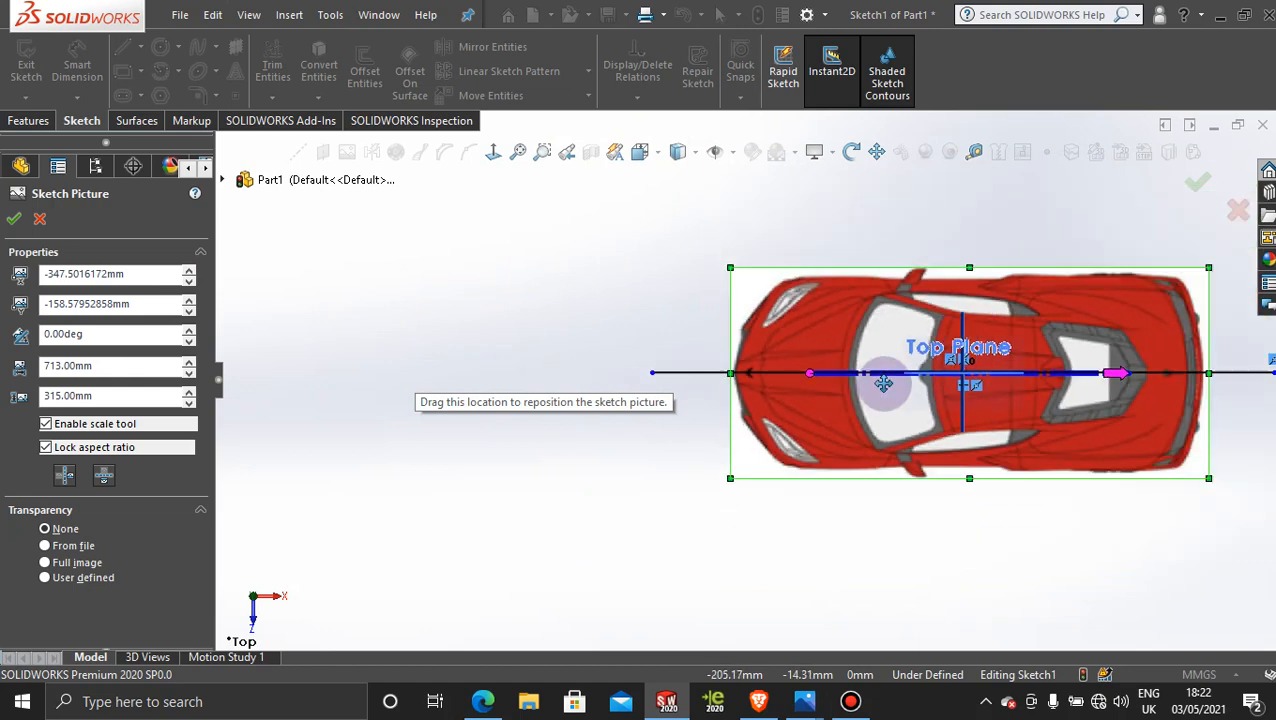
scroll(869, 410, down, 4)
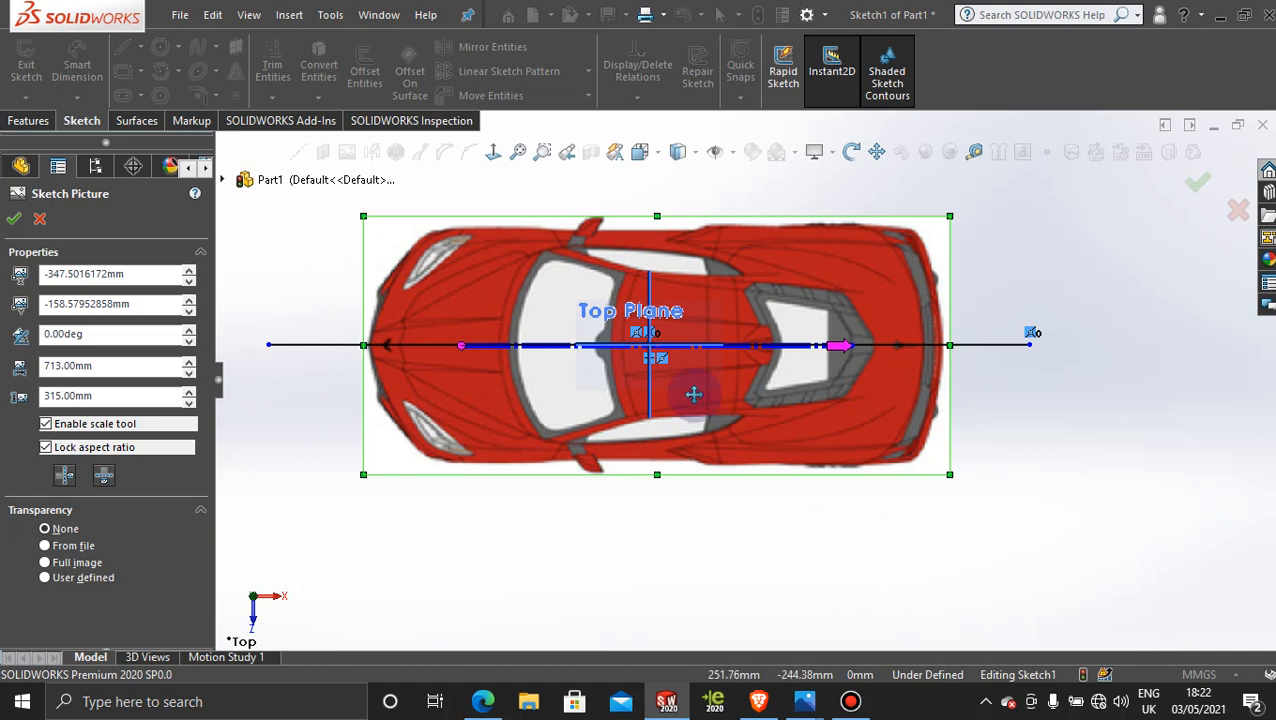
click(14, 218)
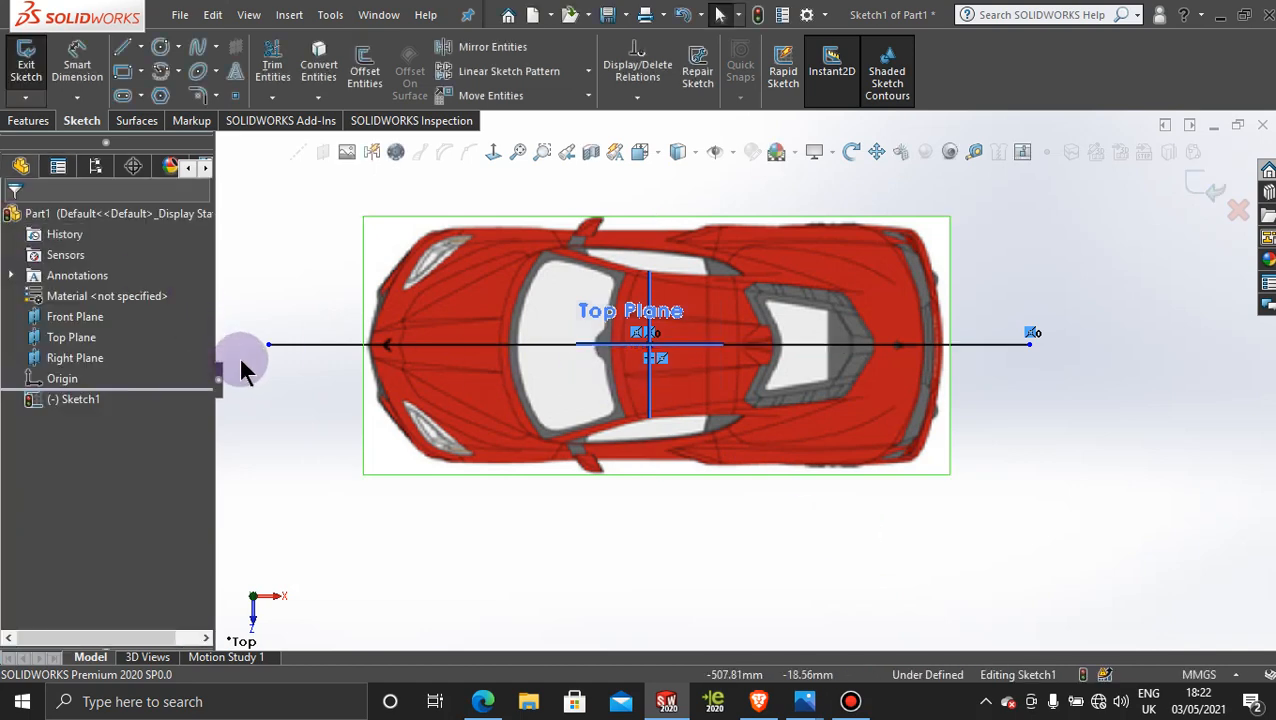
Step: Shorten the horizontal line symmetrically until its front endpoint lies about 349 mm from the origin, near the car's nose
click(268, 345)
drag(270, 348, 357, 348)
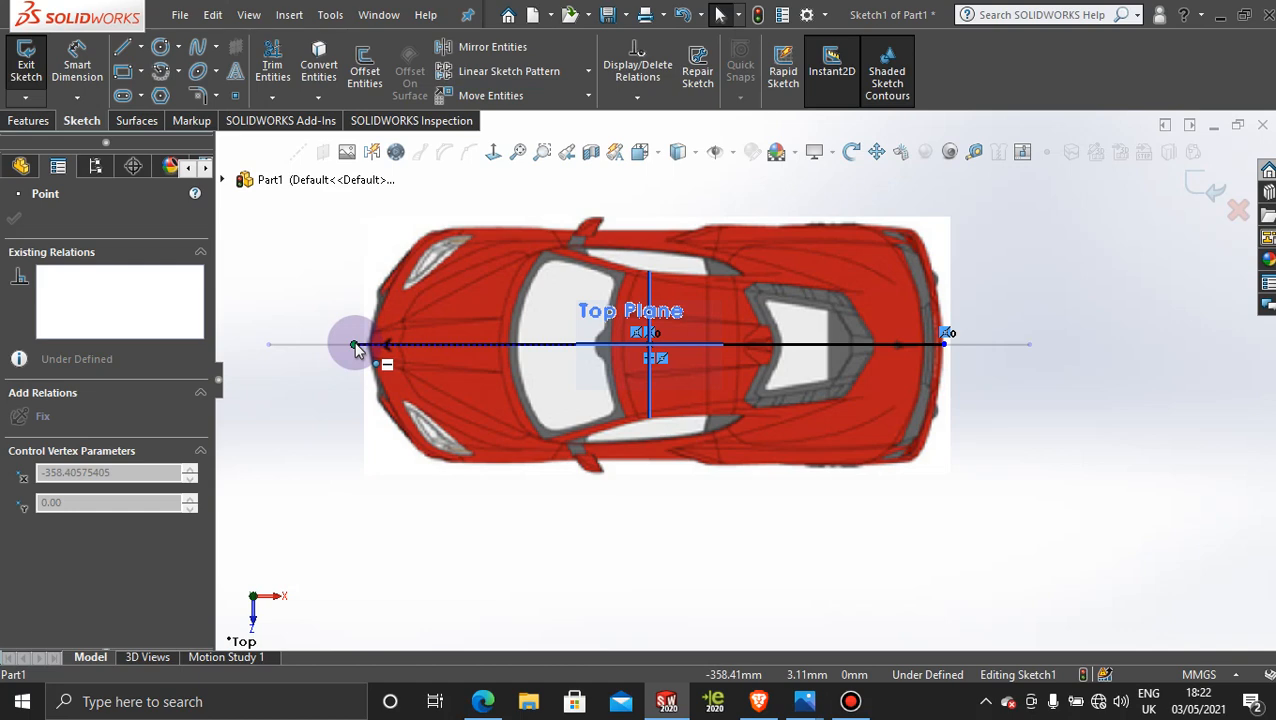
drag(358, 348, 347, 347)
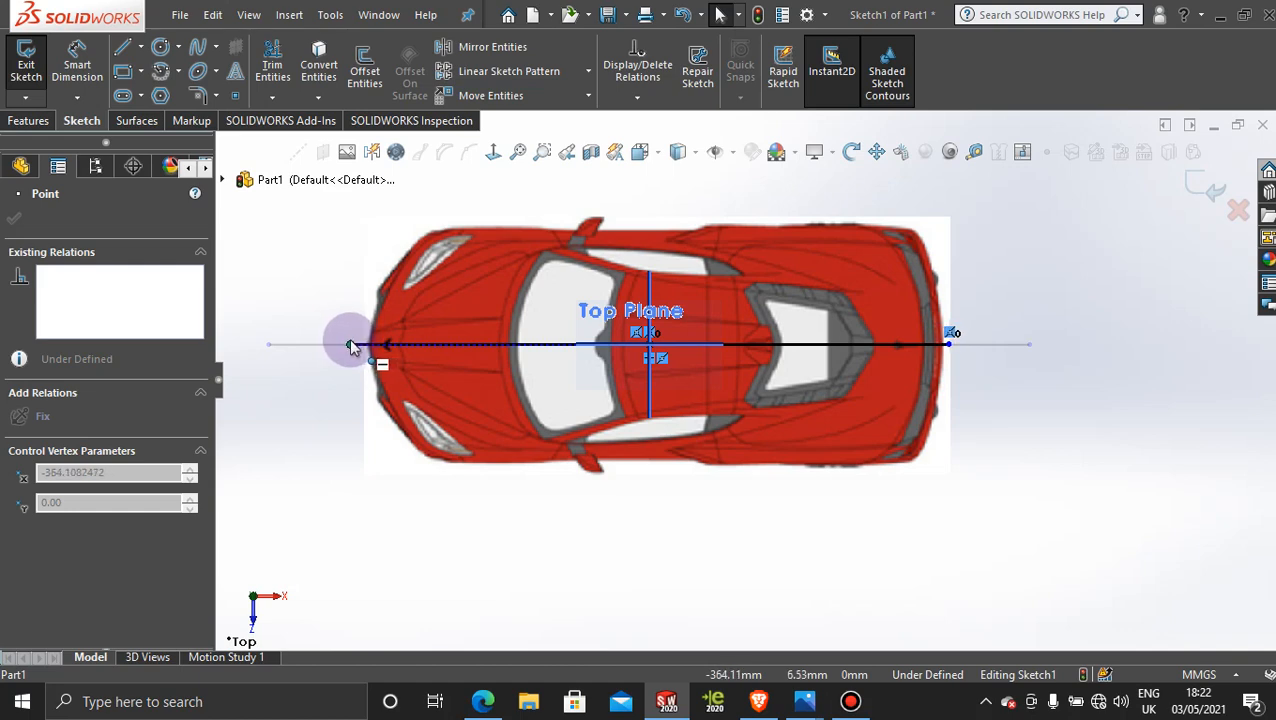
drag(351, 346, 359, 345)
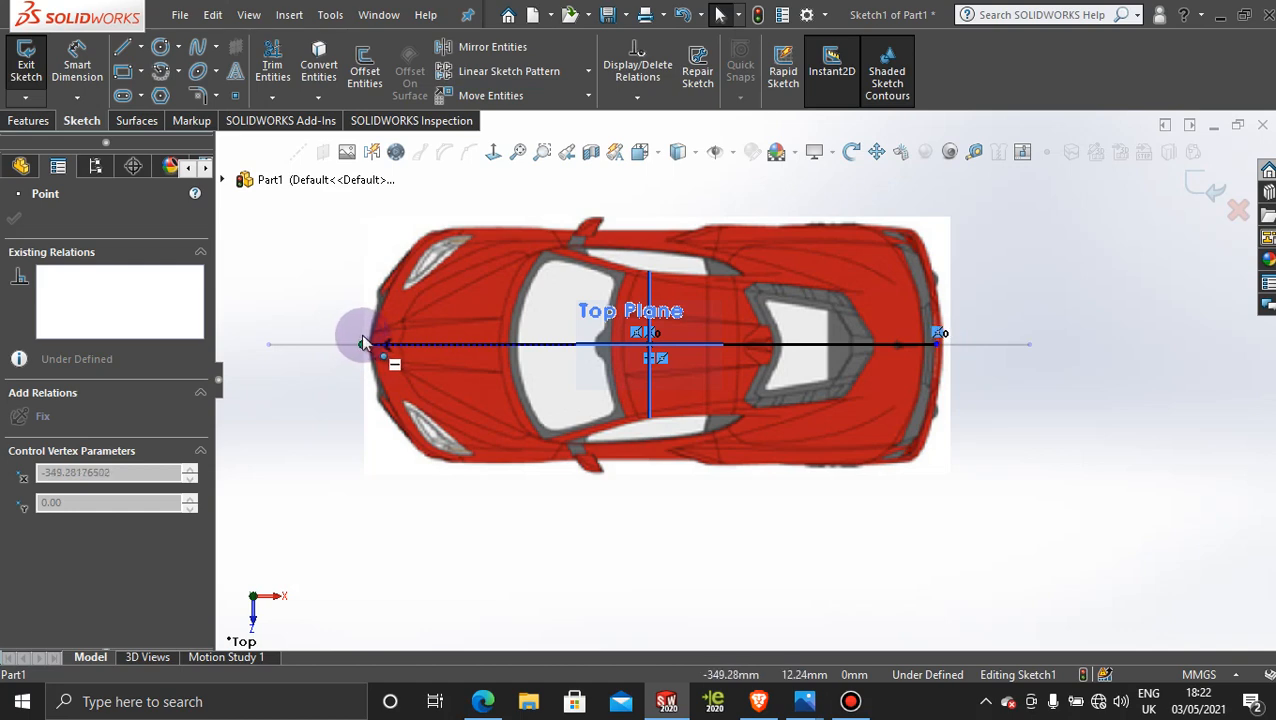
drag(363, 343, 362, 344)
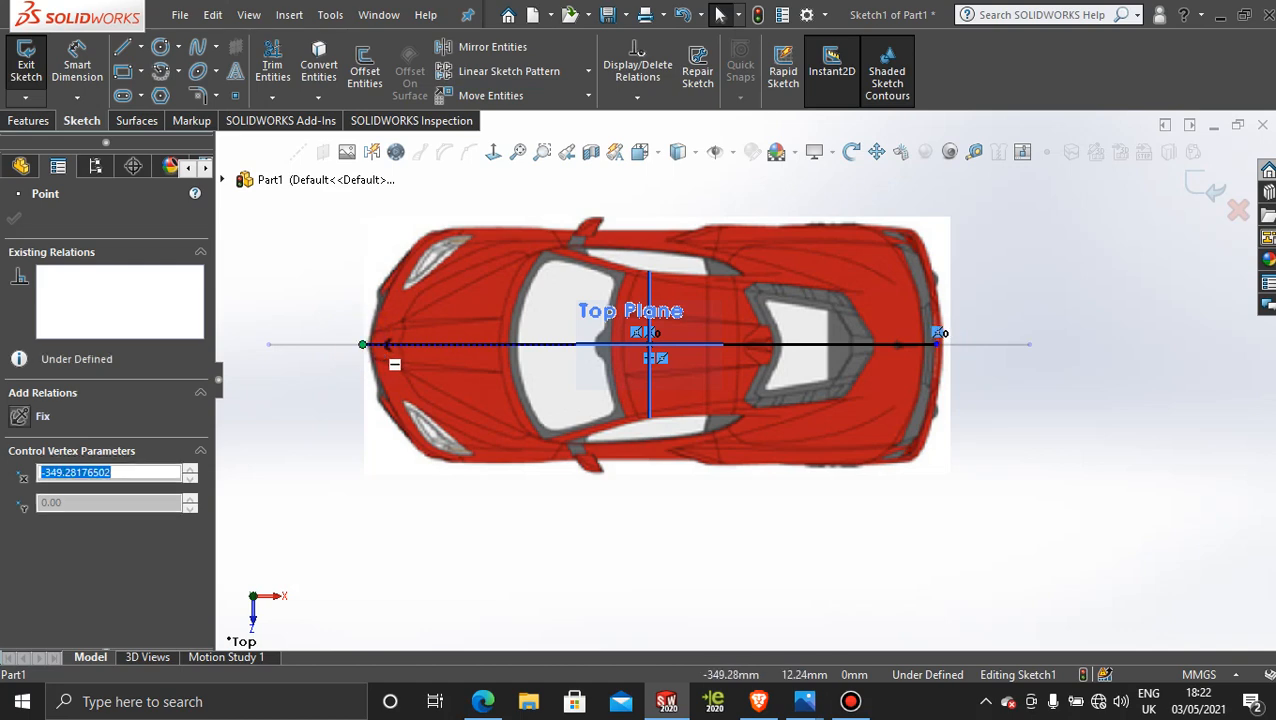
Step: Reopen the top-view picture for editing and shift it along the horizontal line to about X -354.34 mm, Y -158.62 mm
click(759, 265)
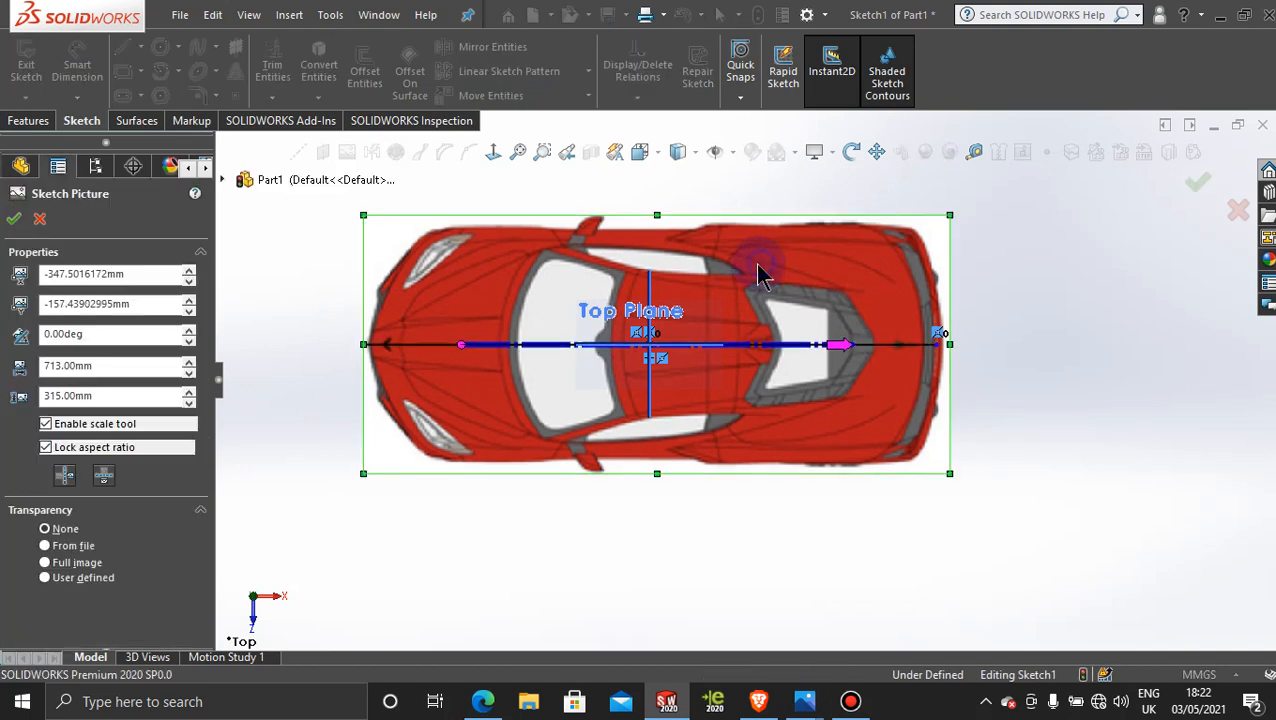
drag(757, 265, 755, 266)
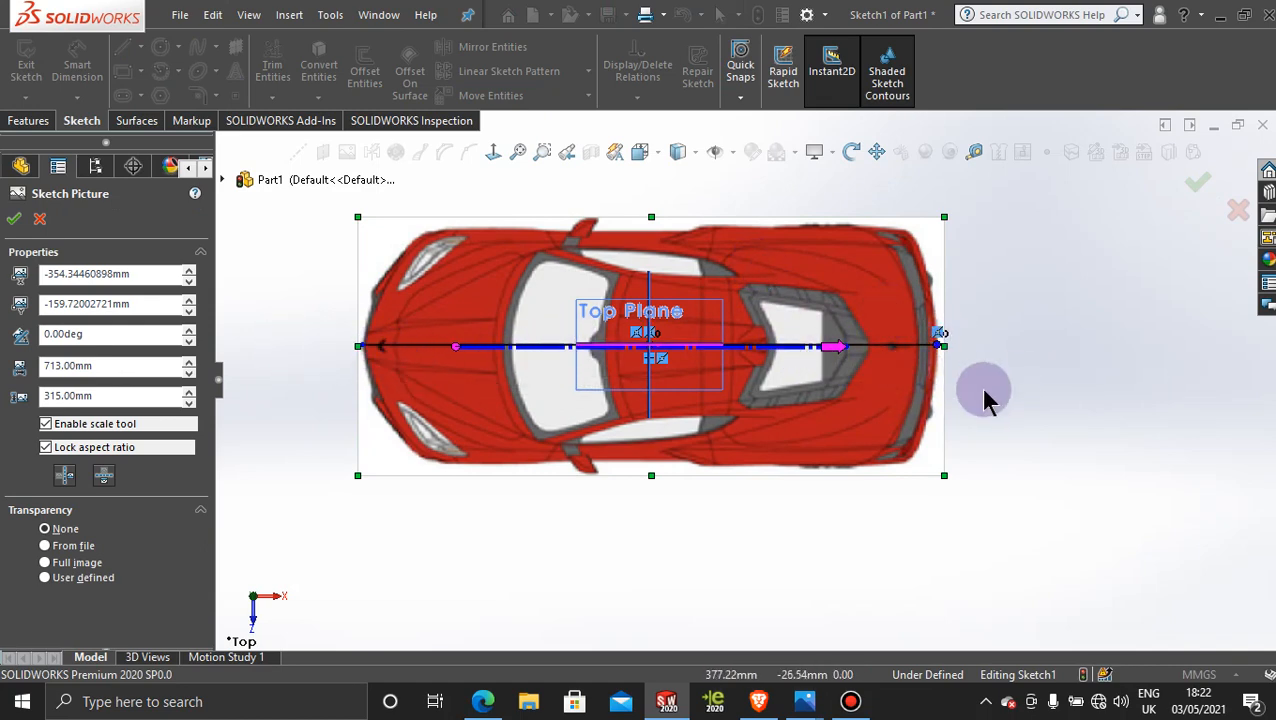
scroll(873, 343, down, 6)
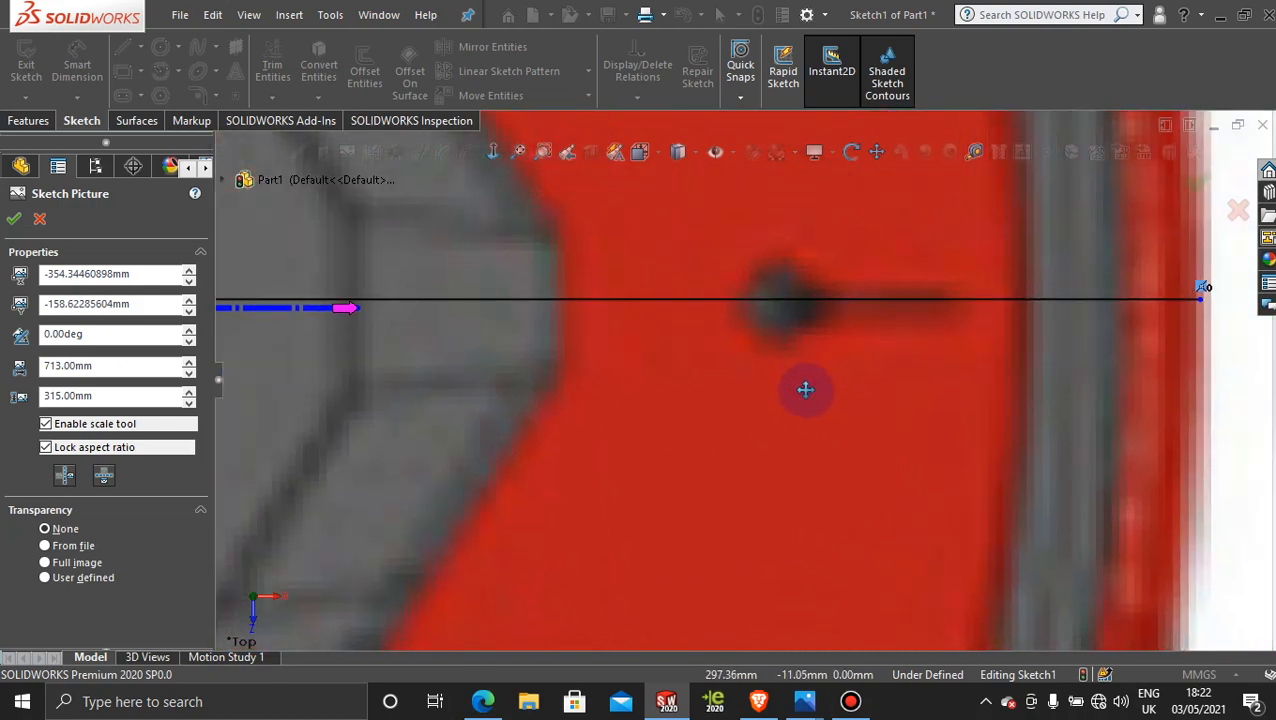
scroll(810, 395, up, 3)
scroll(797, 399, up, 5)
Step: Check the car's nose and rear against the ends of the horizontal line, accept the picture placement and close the sketch
scroll(590, 382, down, 7)
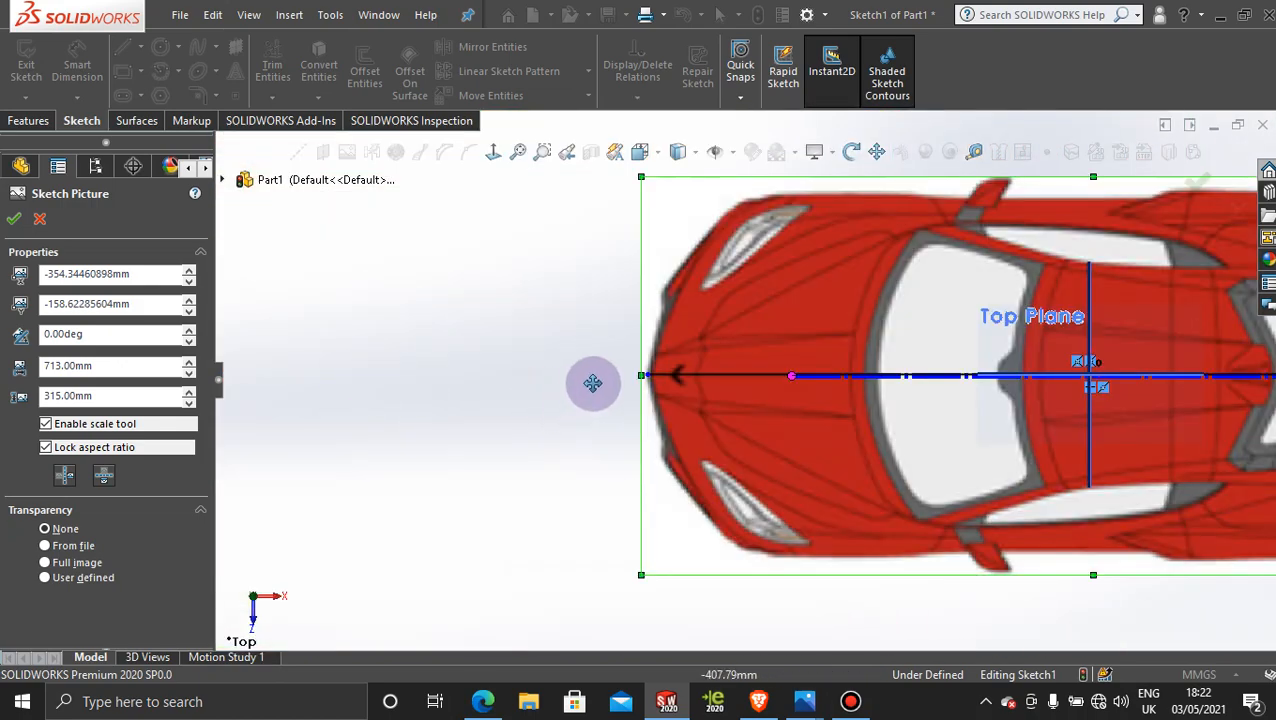
scroll(800, 373, down, 2)
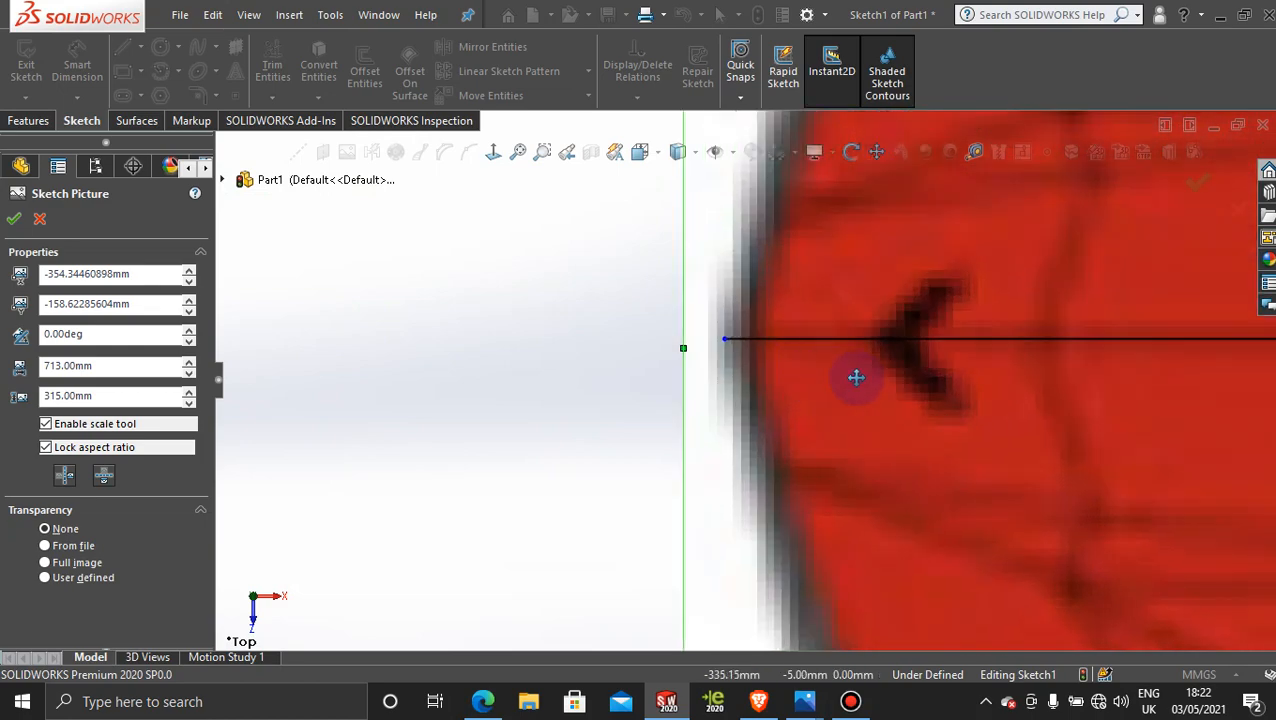
scroll(864, 385, up, 6)
scroll(760, 380, up, 1)
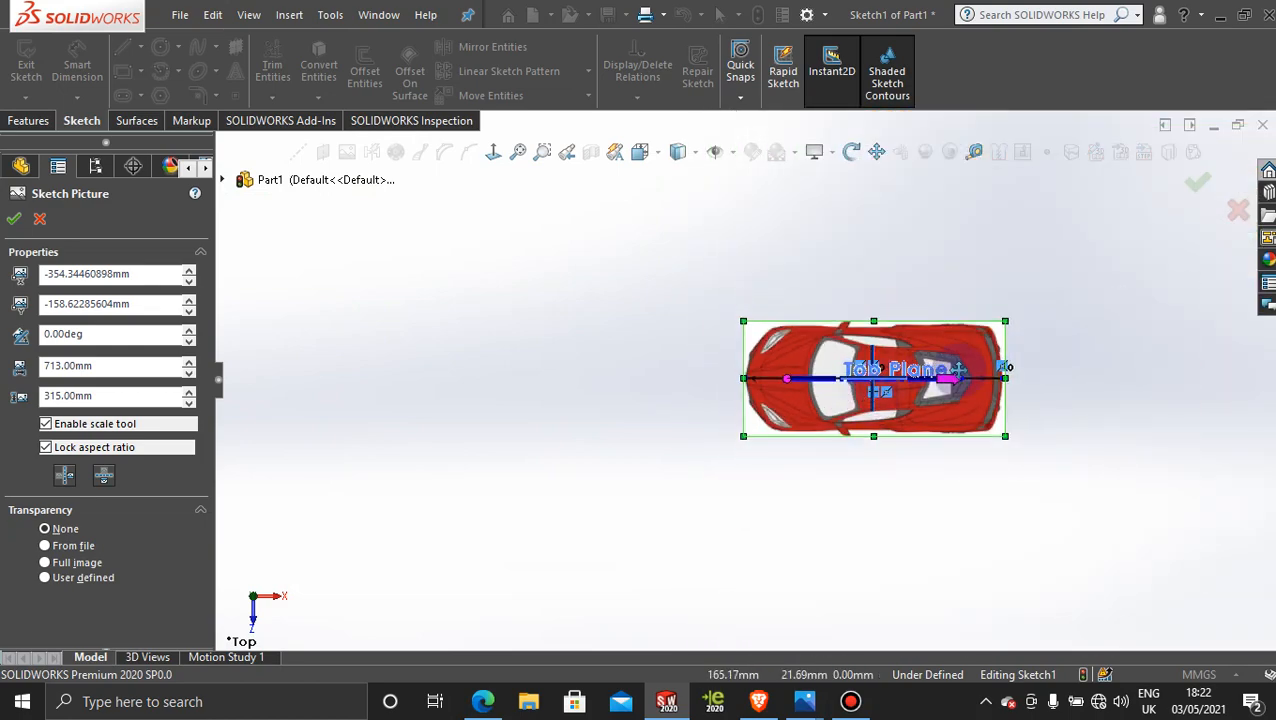
scroll(1000, 380, down, 6)
scroll(393, 388, up, 2)
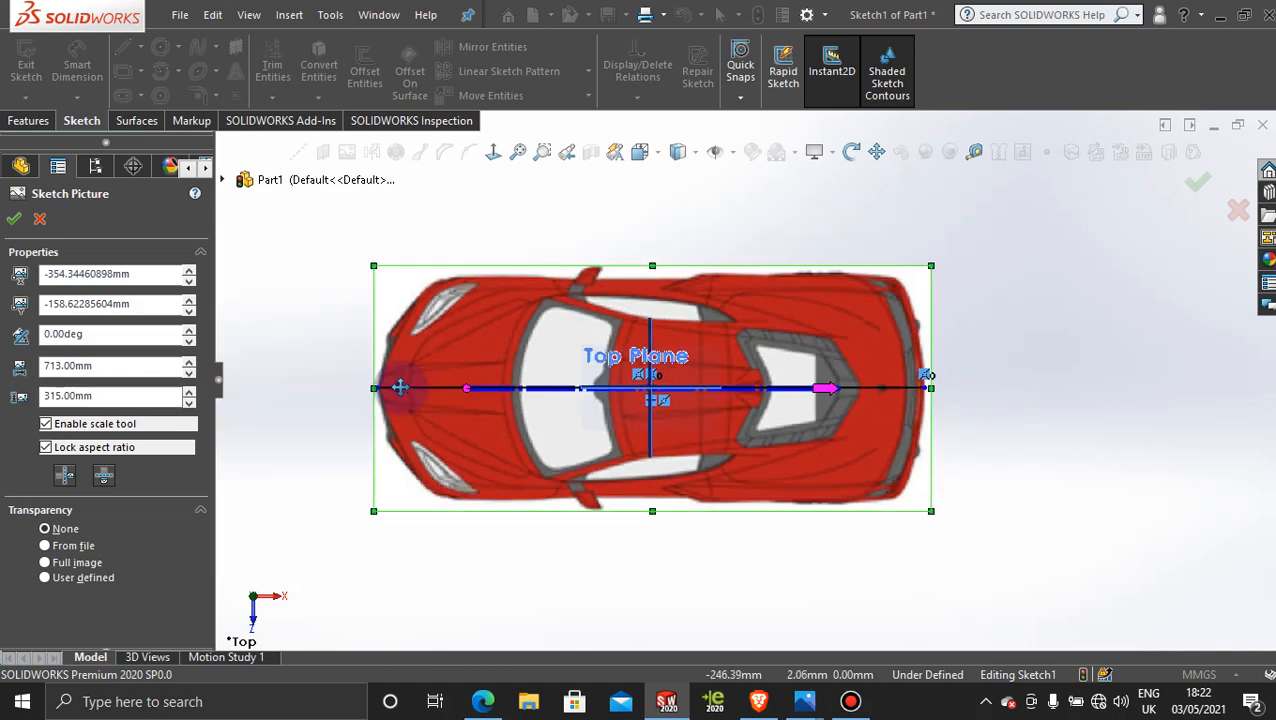
scroll(446, 412, down, 1)
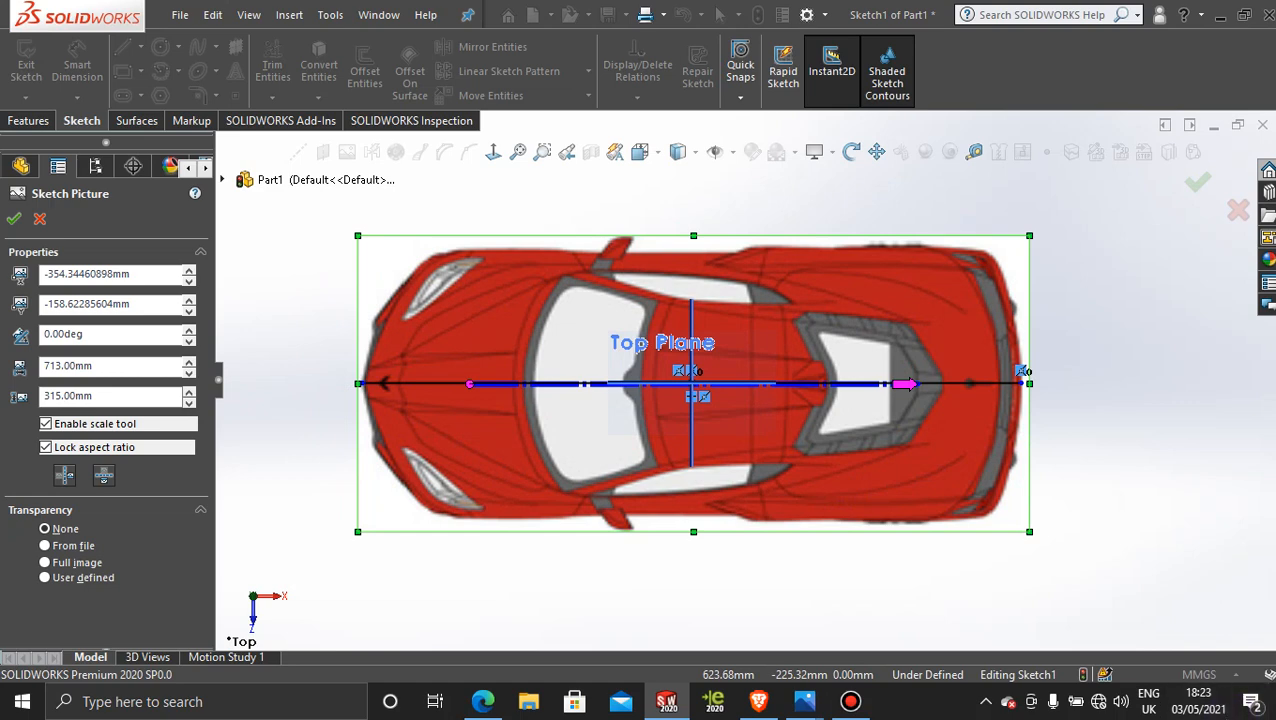
click(13, 221)
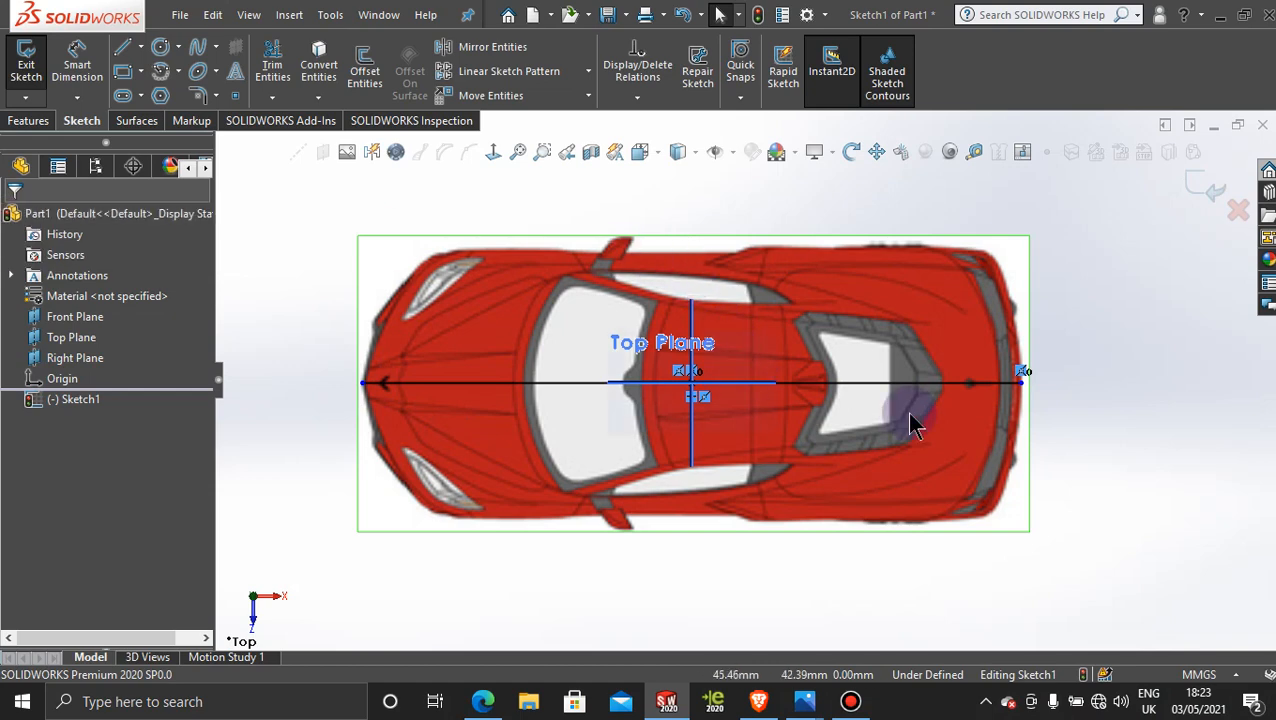
click(1205, 182)
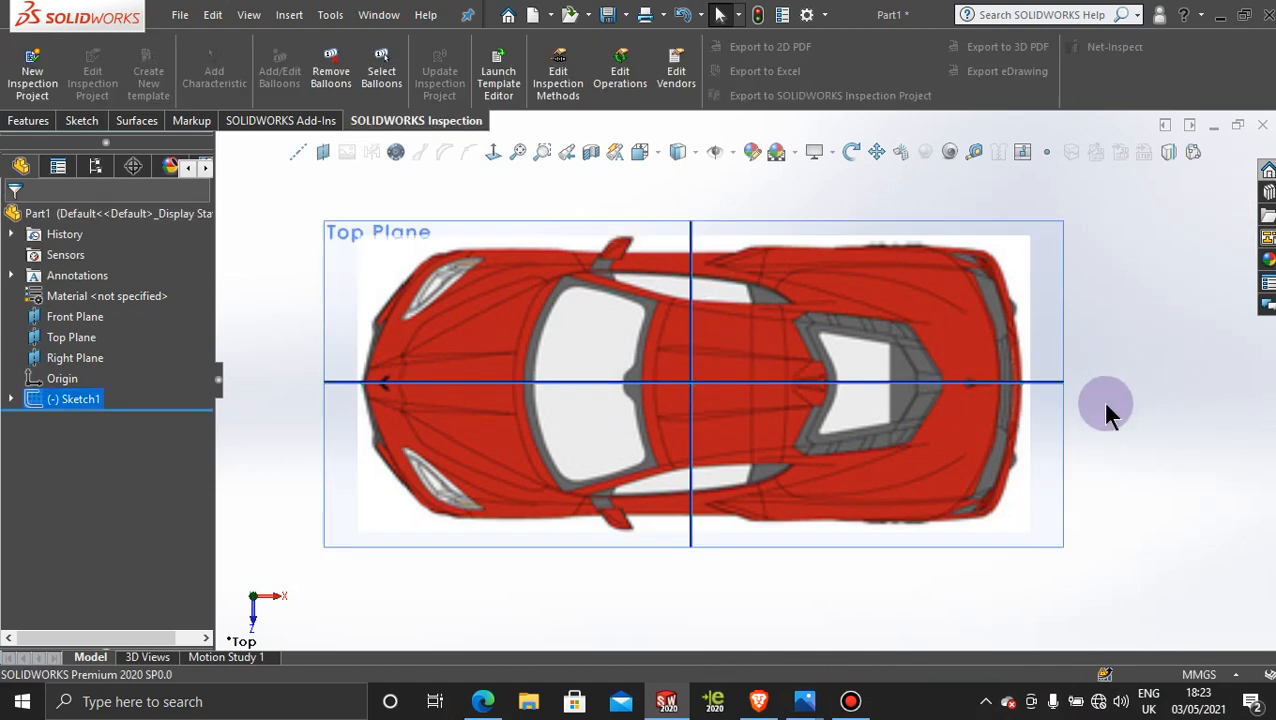
Step: Start a sketch on the Front Plane for the side-view blueprint
scroll(913, 473, up, 3)
middle_drag(794, 454, 852, 265)
scroll(751, 364, down, 3)
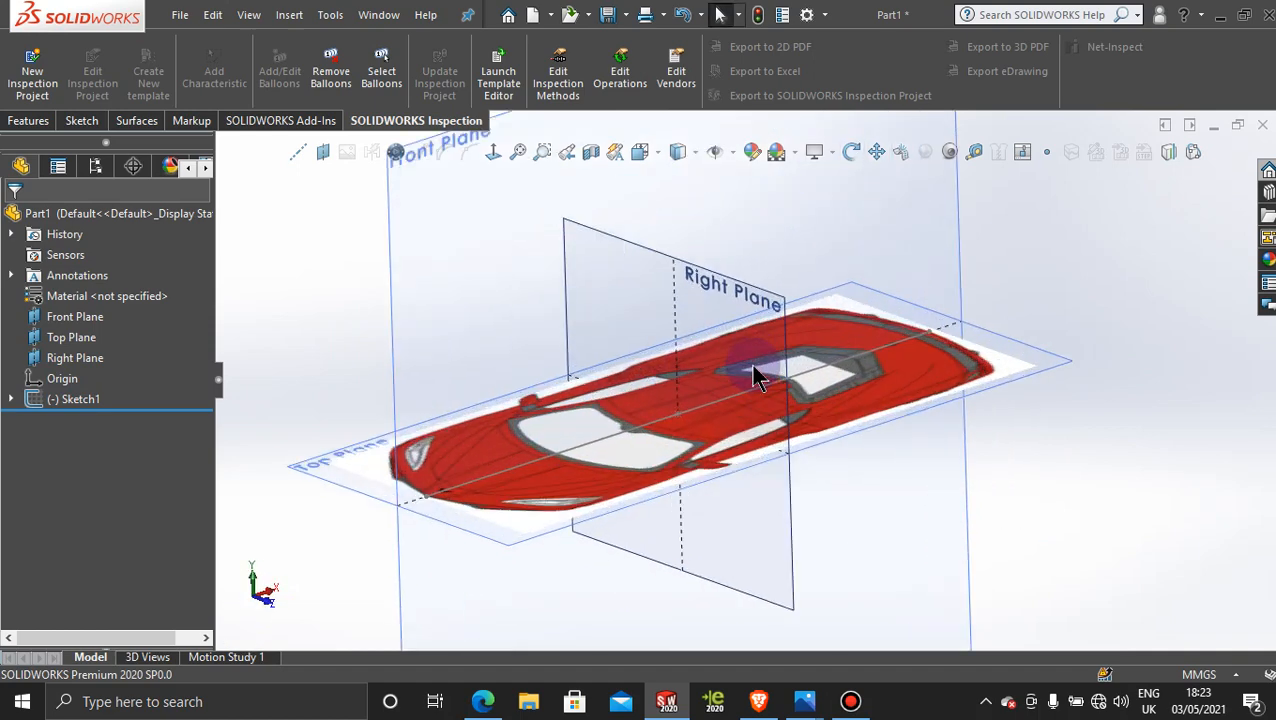
scroll(1152, 394, up, 2)
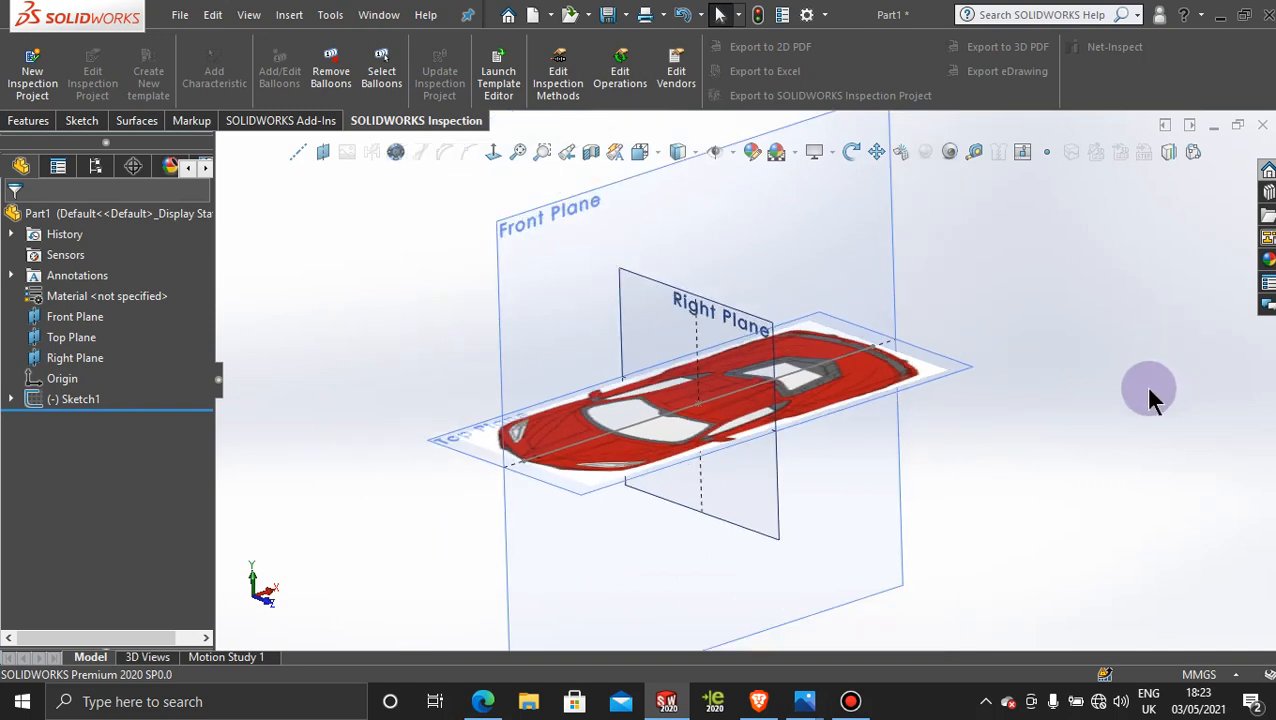
click(806, 225)
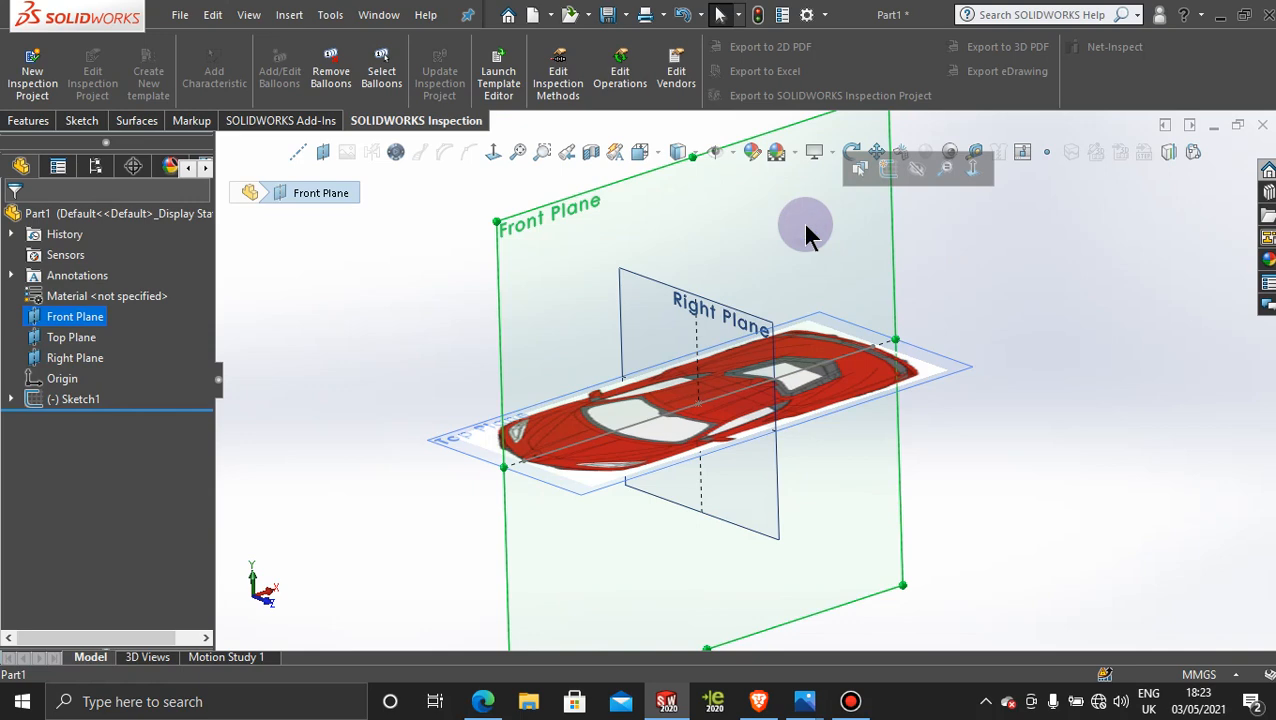
click(864, 706)
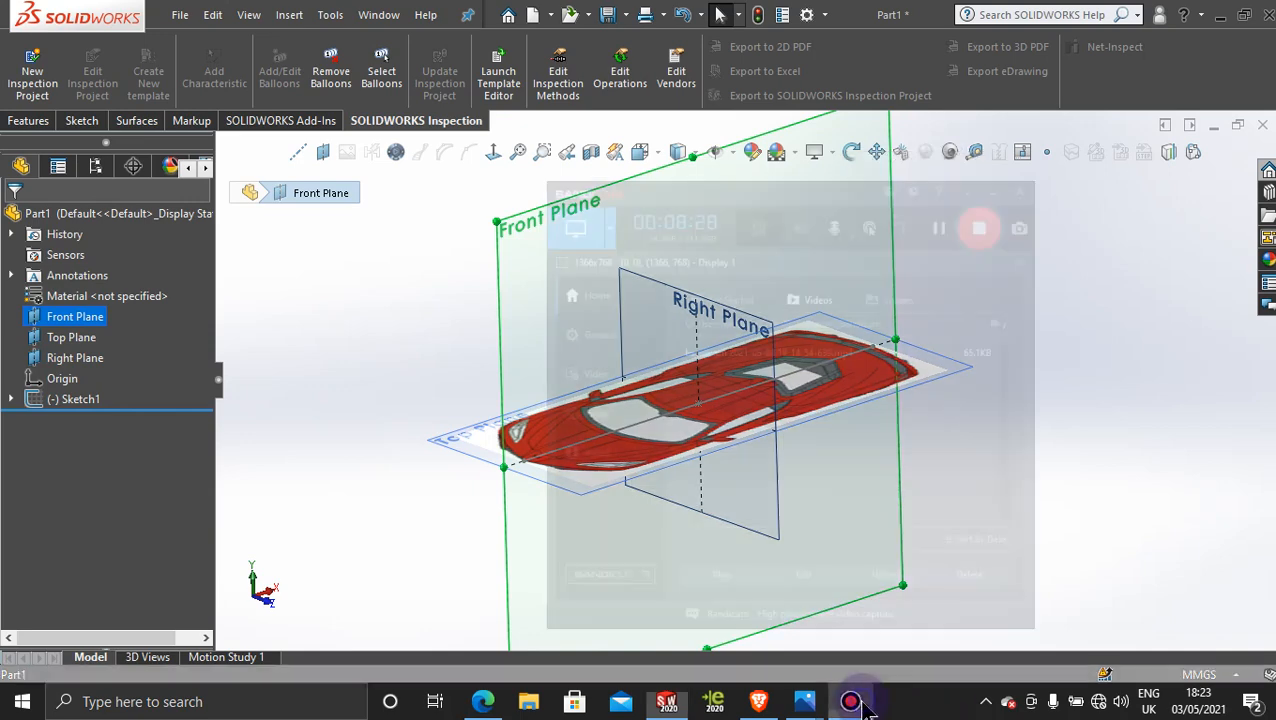
click(864, 706)
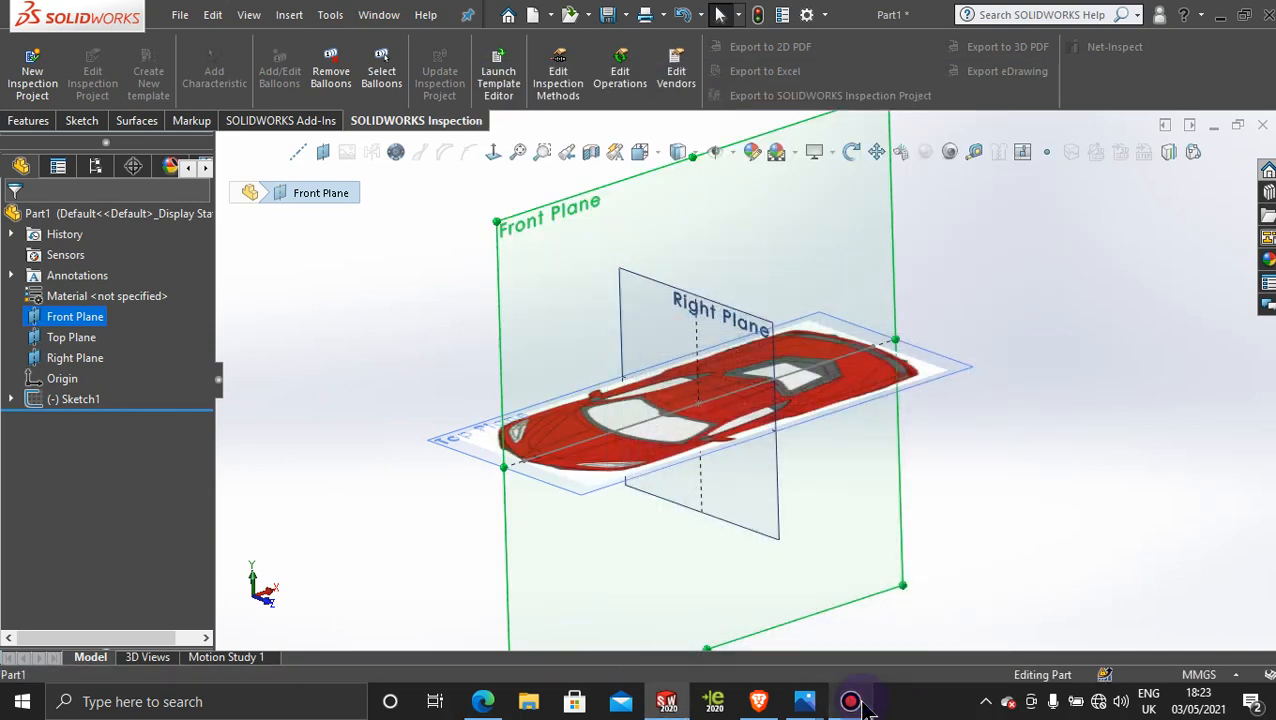
click(1020, 240)
click(880, 235)
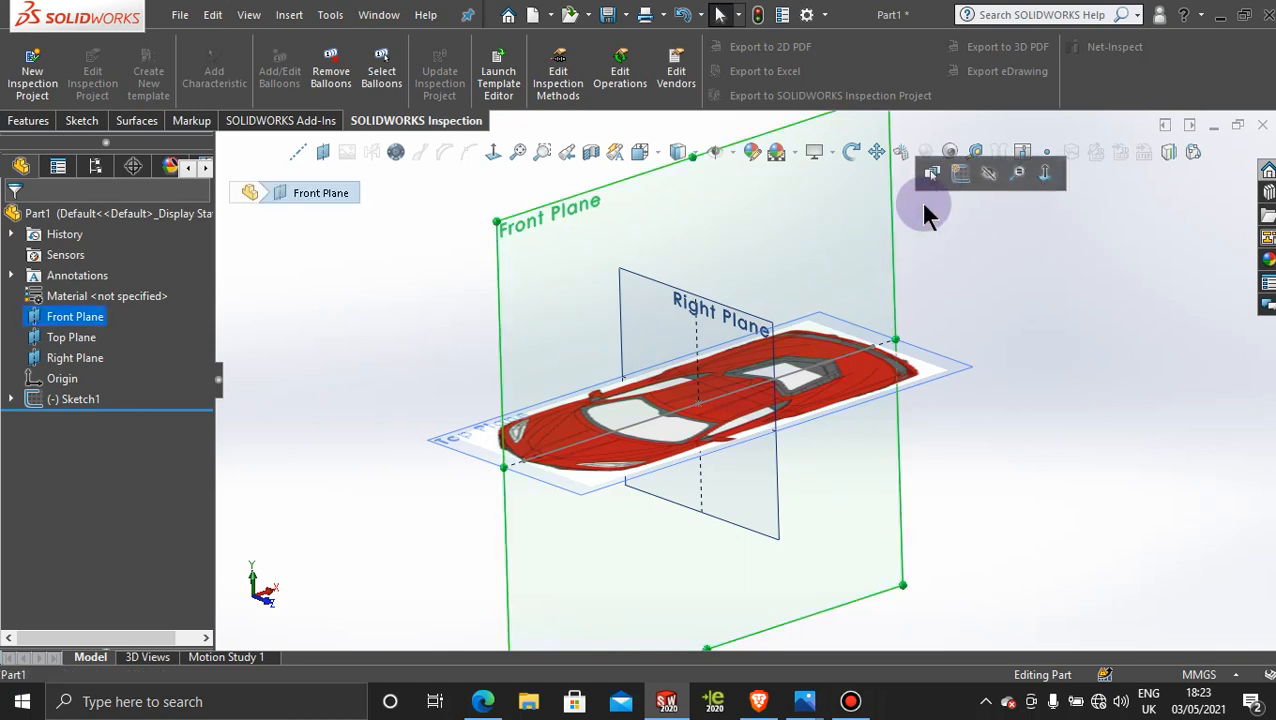
click(957, 176)
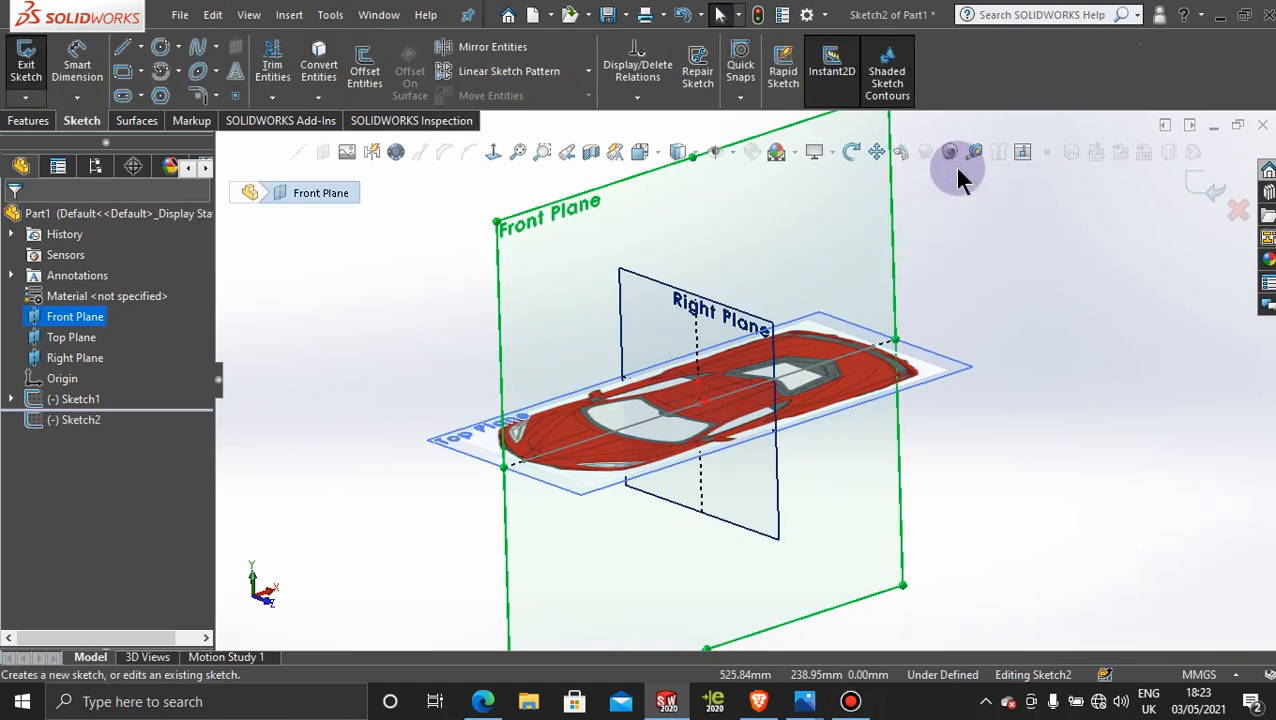
Step: Insert the picture file "side w" into the Front Plane sketch at its default position and size, accept it and close the sketch
click(344, 152)
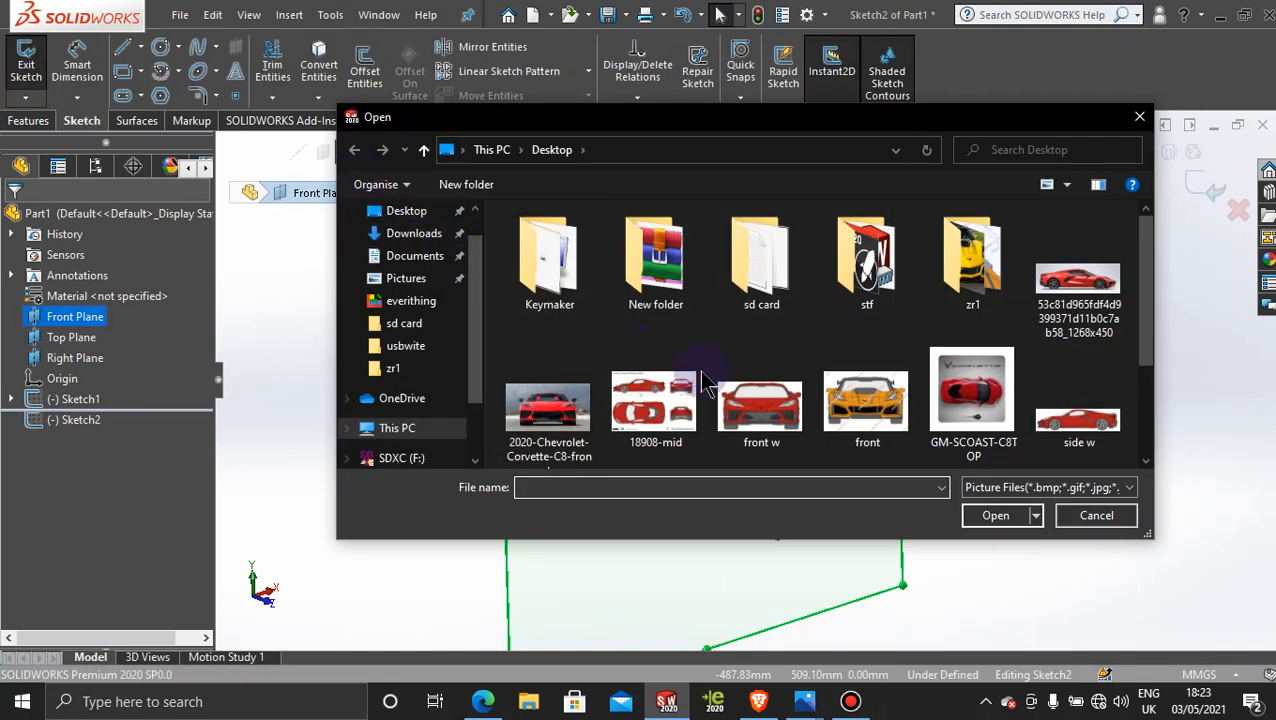
double_click(1063, 382)
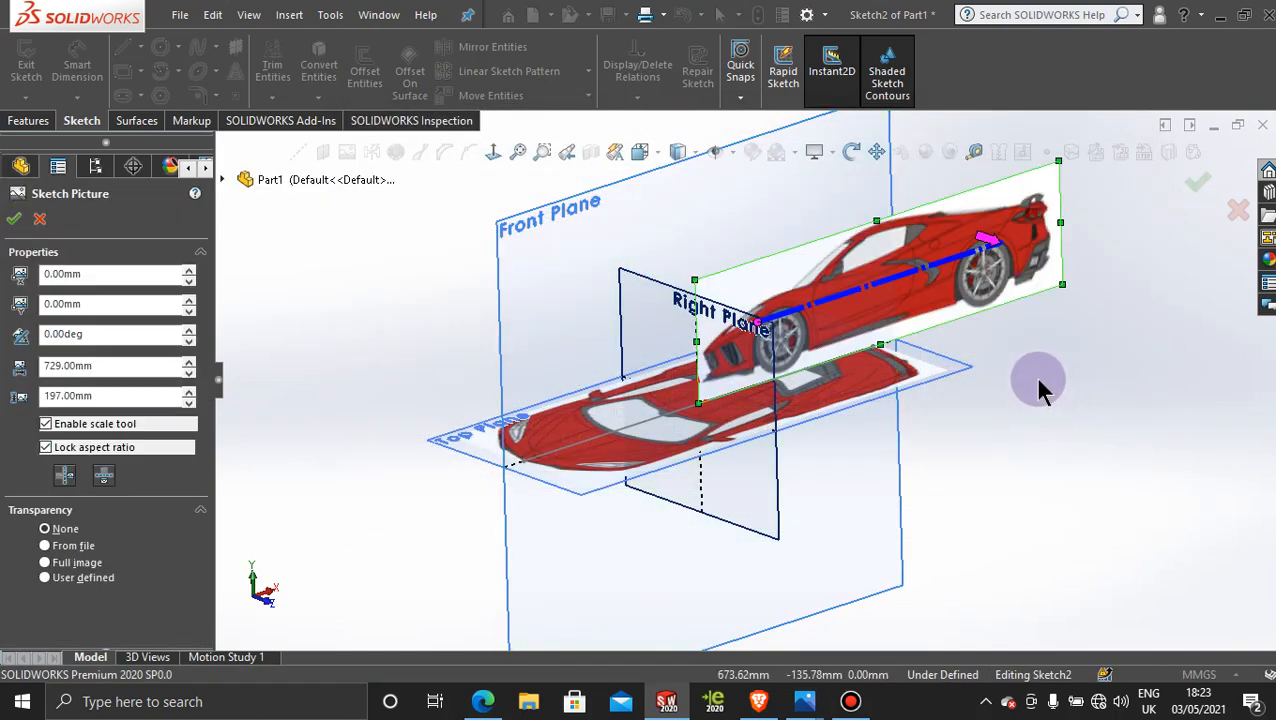
mouse_move(1040, 385)
middle_down()
mouse_move(1000, 373)
mouse_move(985, 402)
mouse_move(1002, 444)
mouse_move(1032, 401)
mouse_move(991, 390)
mouse_move(994, 414)
middle_up()
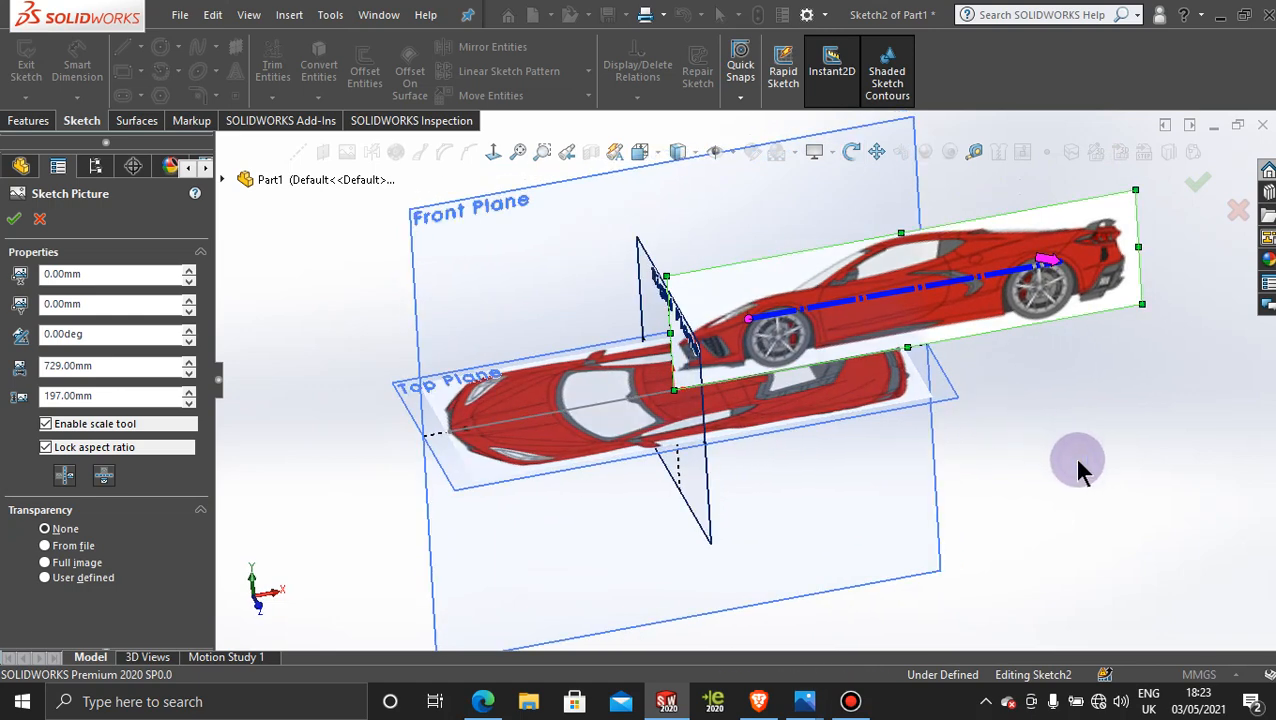
click(16, 222)
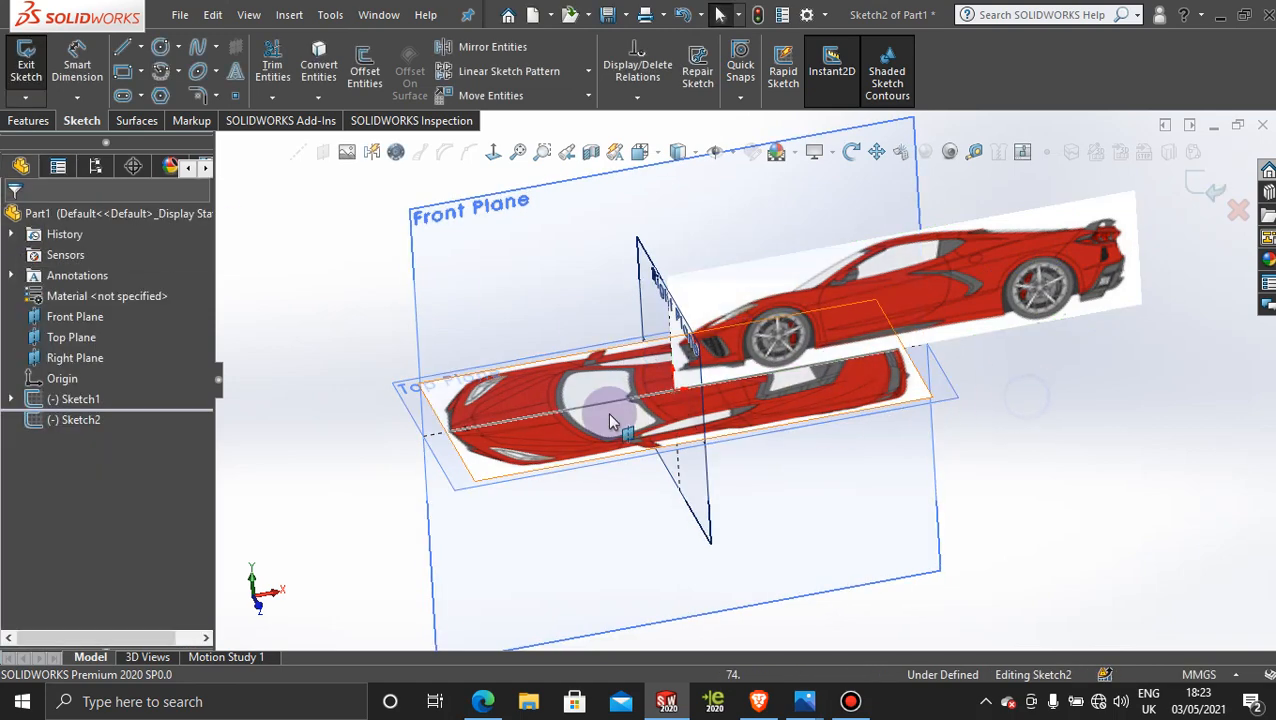
click(480, 279)
click(1193, 186)
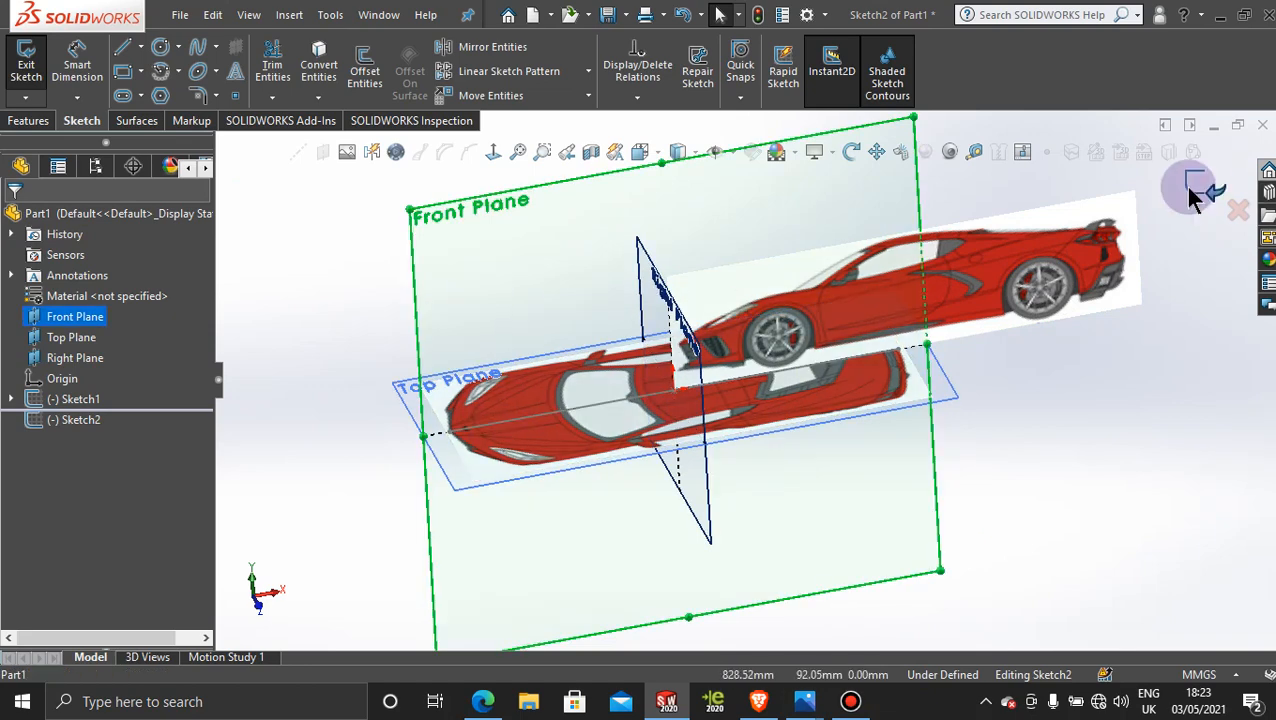
click(336, 250)
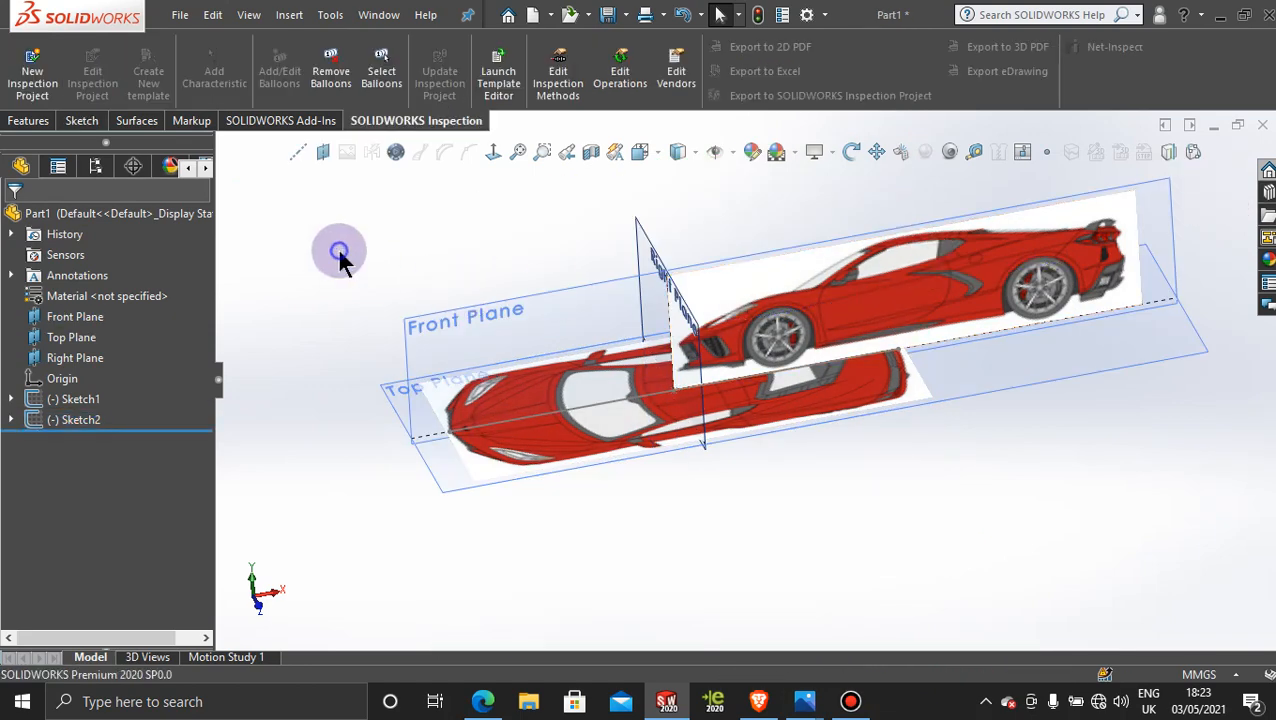
middle_drag(496, 549, 496, 478)
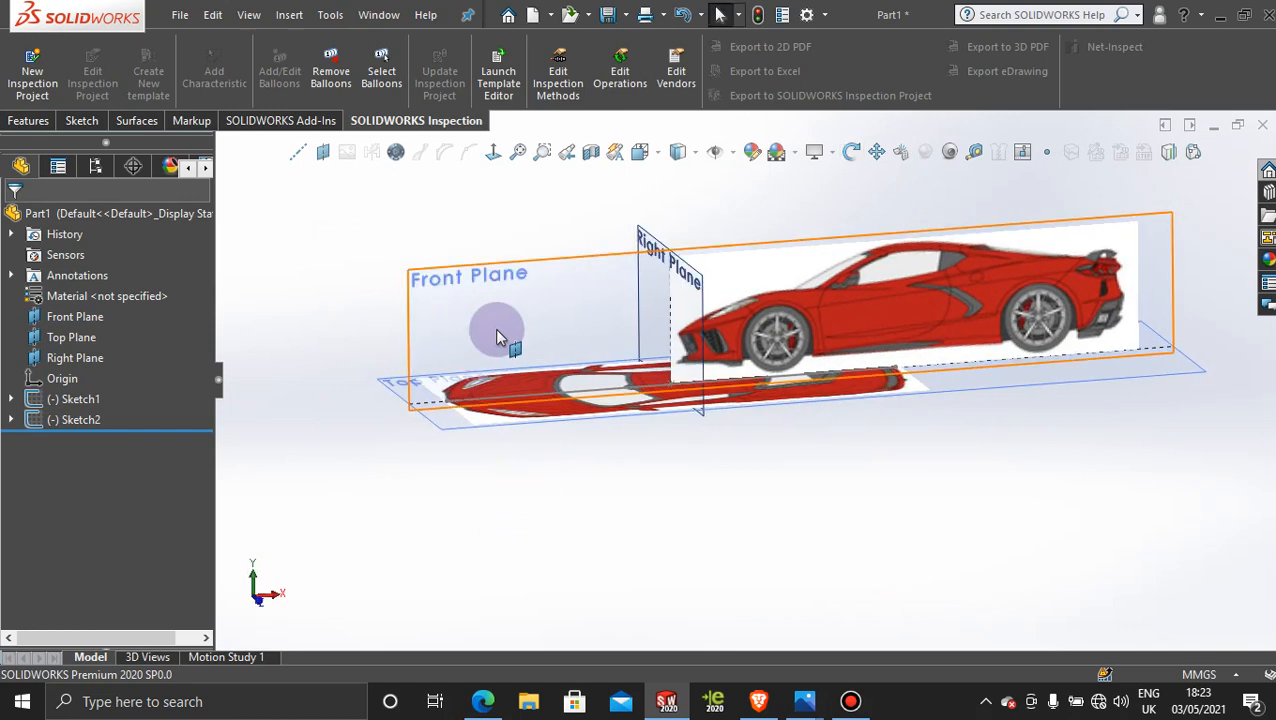
Step: Start another new sketch on the Front Plane and view it face-on
click(541, 293)
click(622, 234)
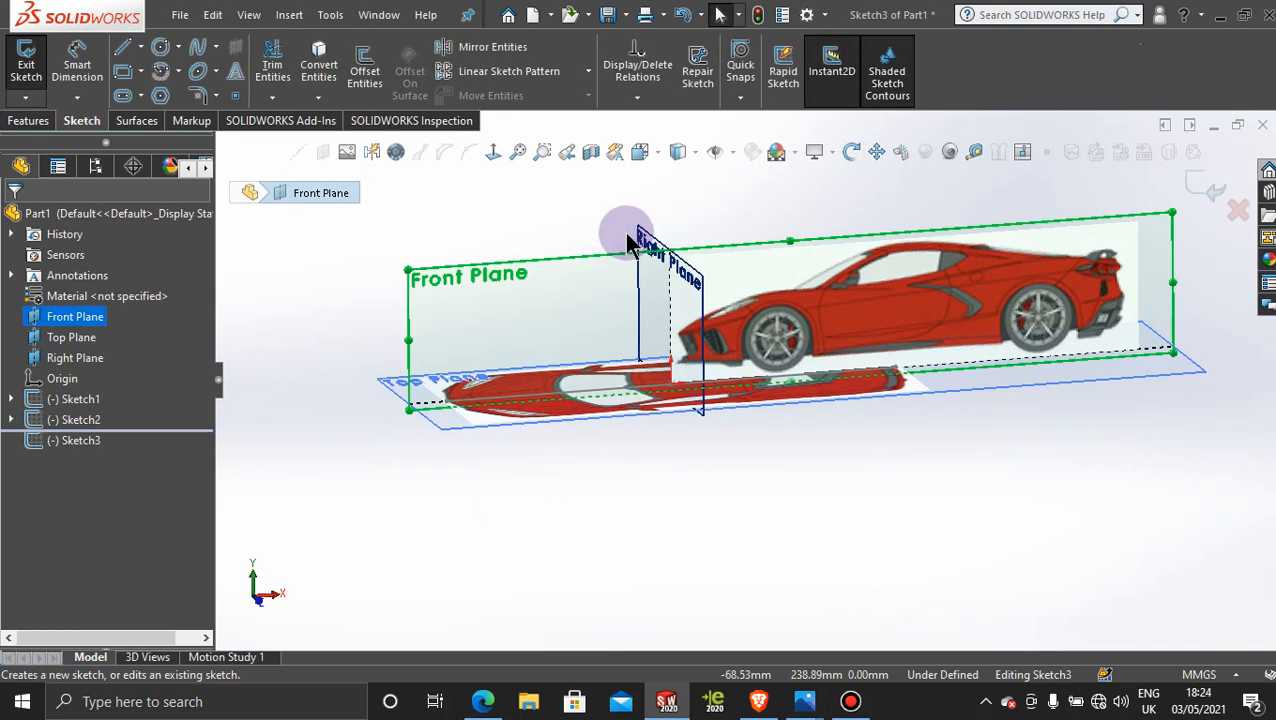
click(494, 153)
scroll(765, 475, down, 1)
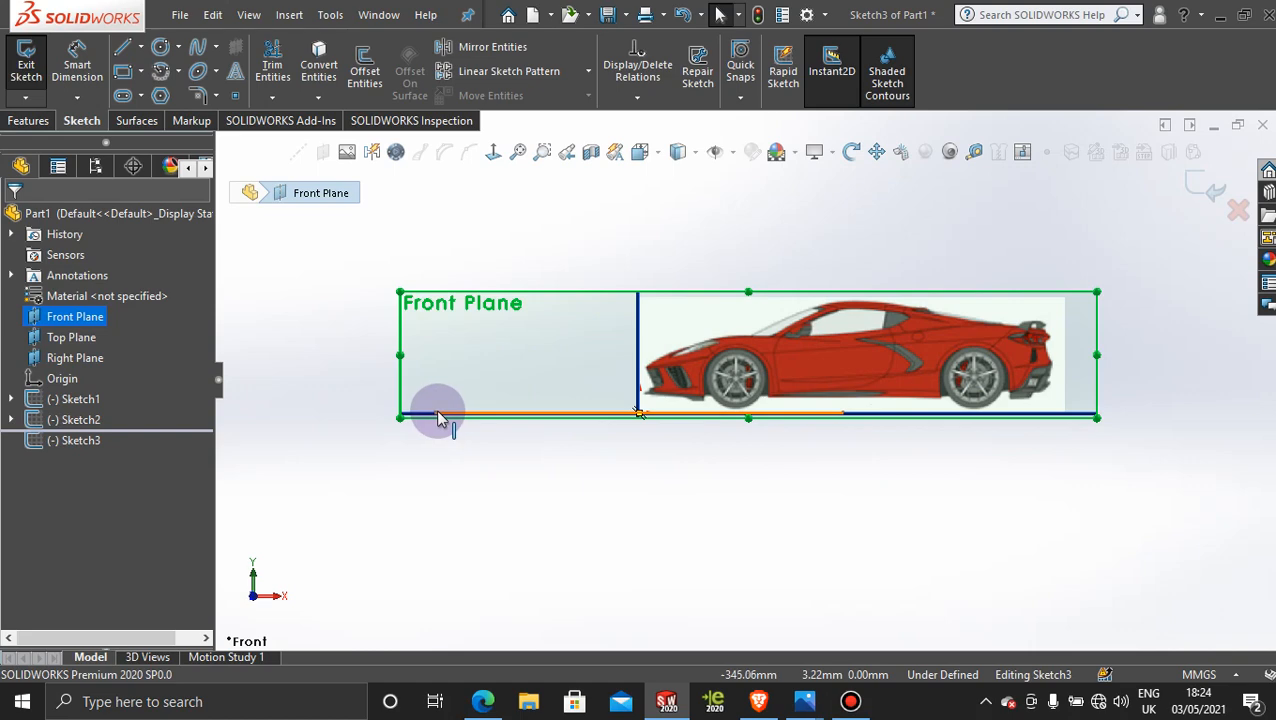
scroll(689, 476, down, 3)
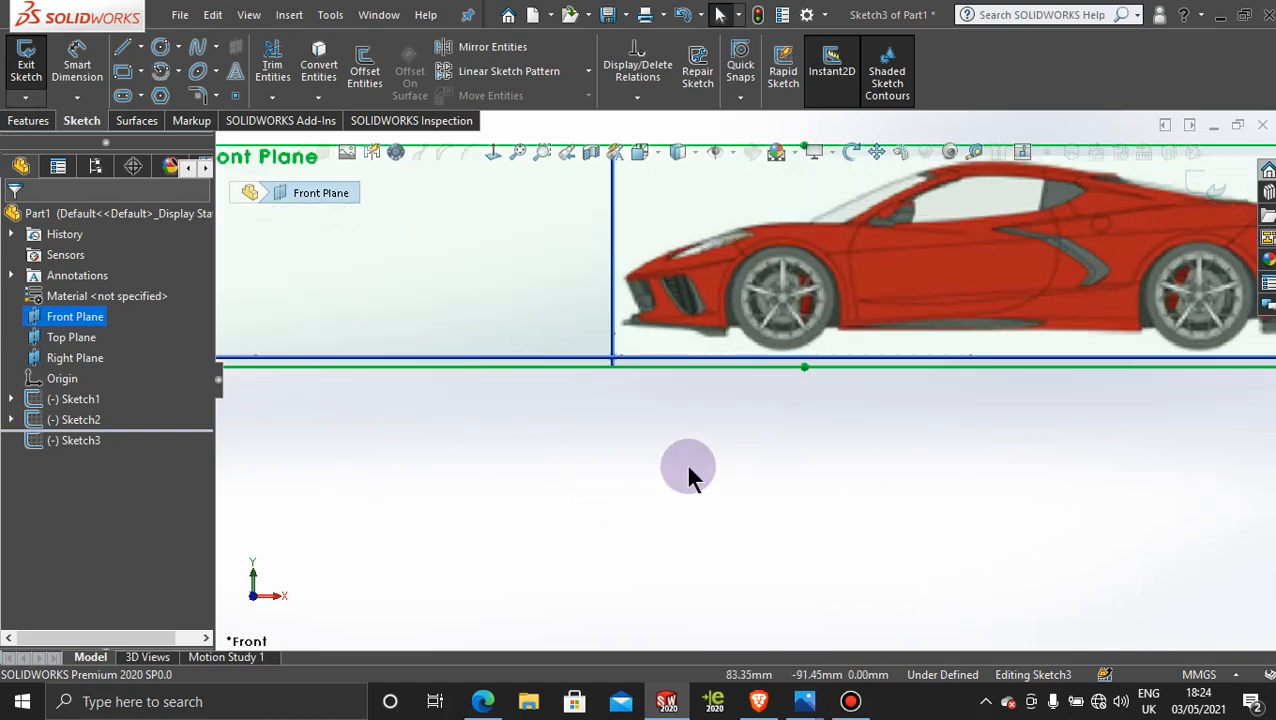
scroll(689, 476, up, 2)
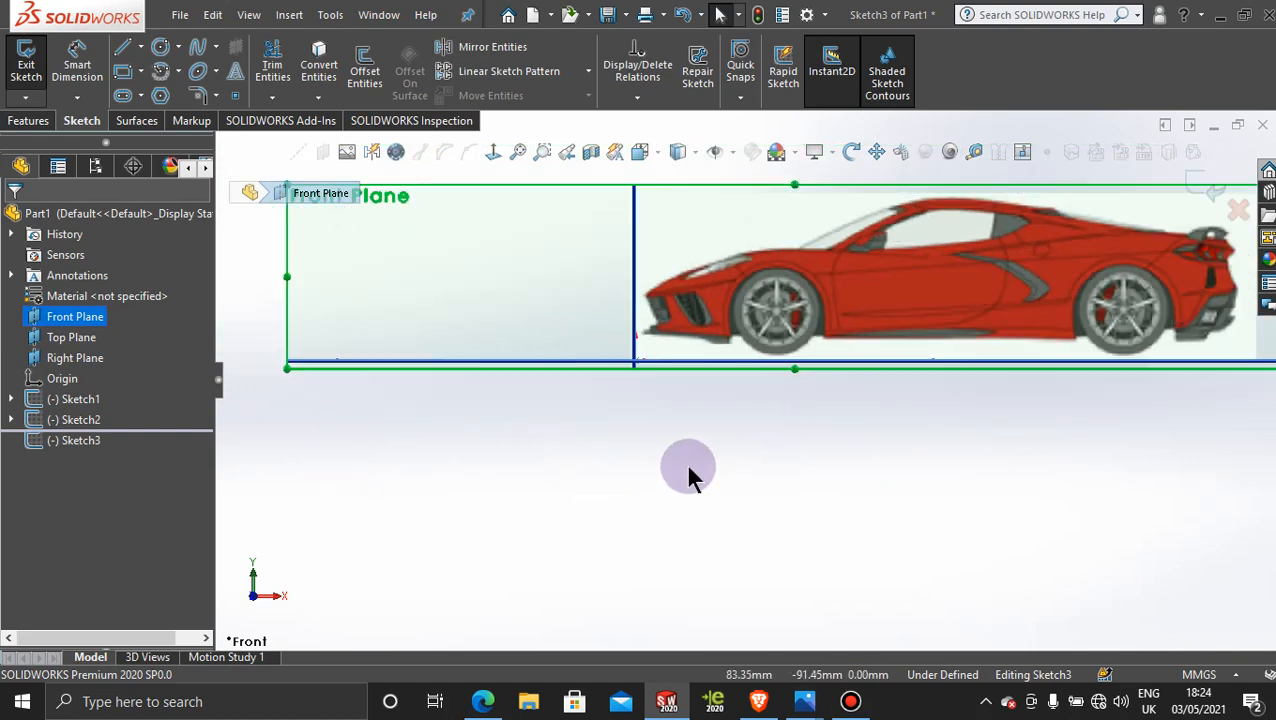
Step: Draw a vertical construction centreline upward from the top-view line's front endpoint, at about X -346 mm
click(141, 47)
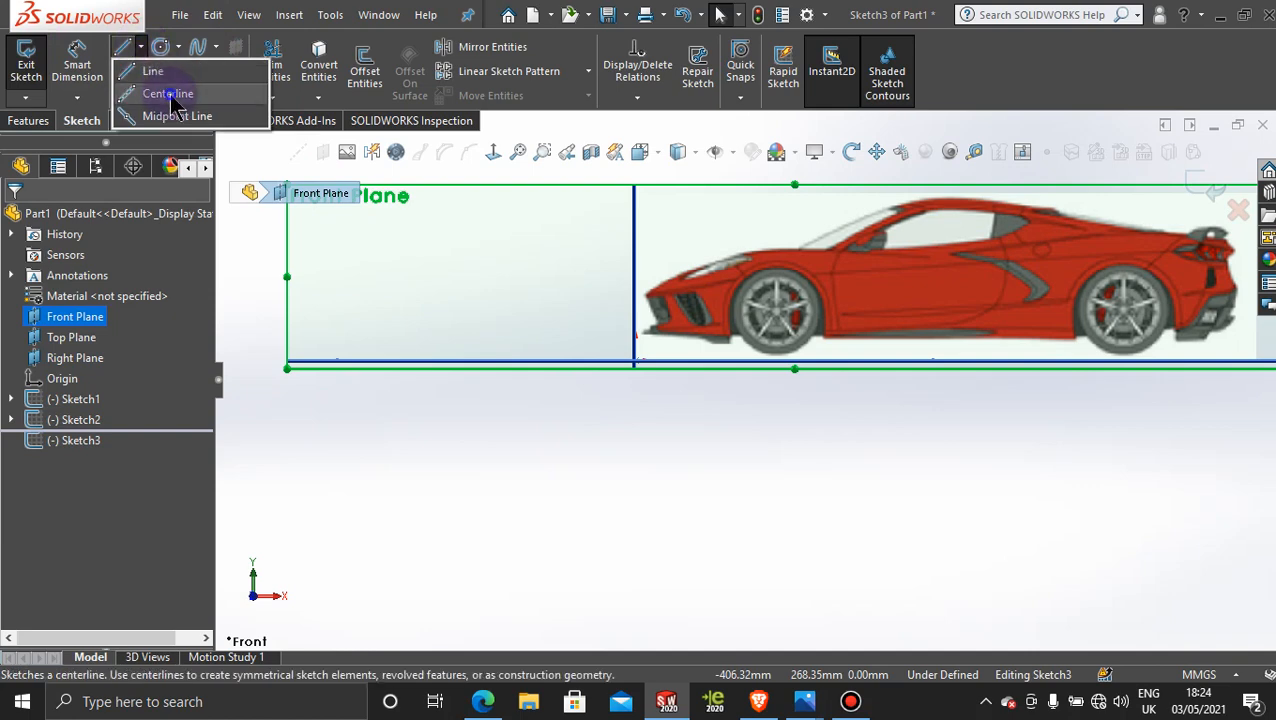
click(168, 94)
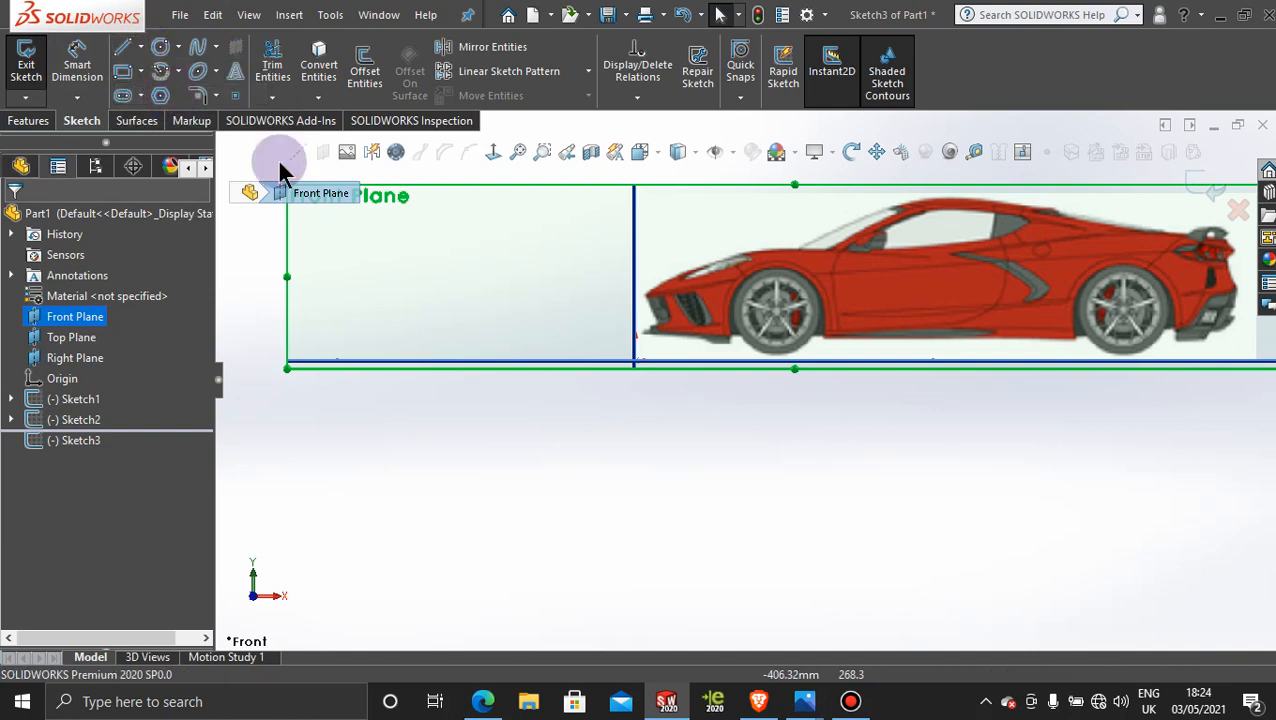
click(340, 362)
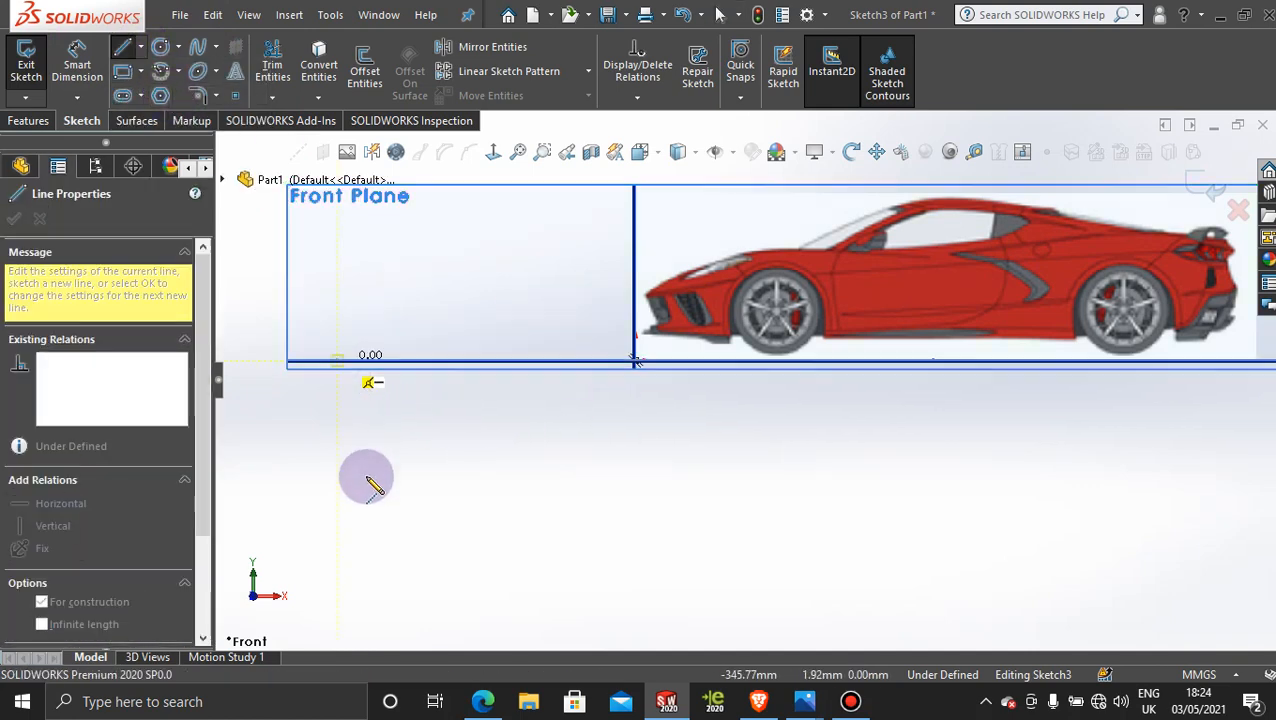
click(338, 208)
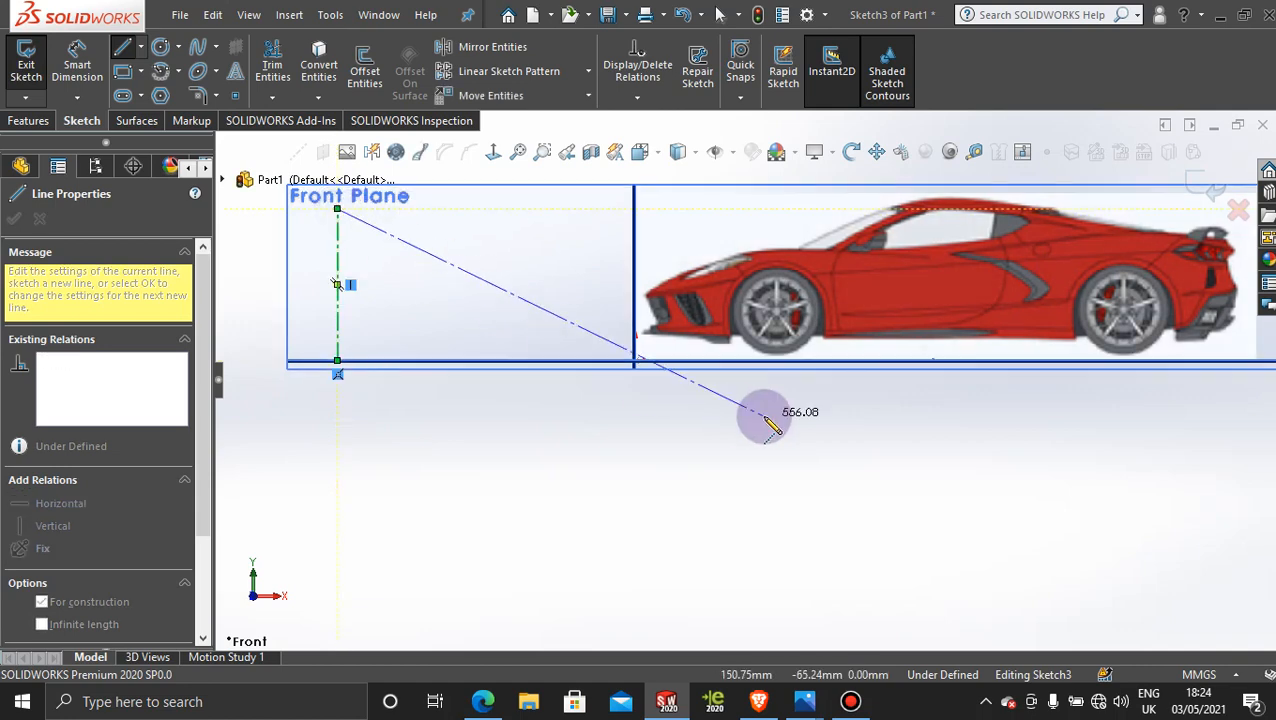
key(Escape)
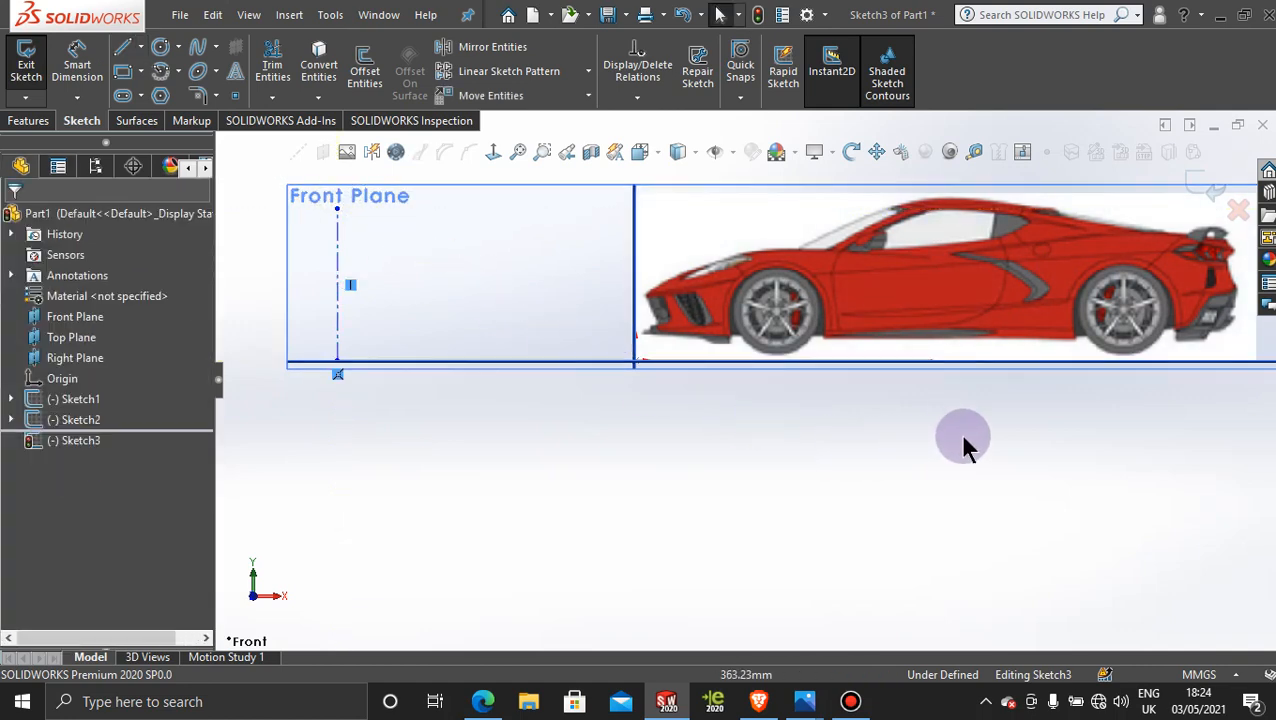
Step: Draw a vertical construction centreline about 230 mm long upward from the top-view line's rear endpoint, at about X 346.5 mm, and close the sketch
scroll(958, 430, up, 1)
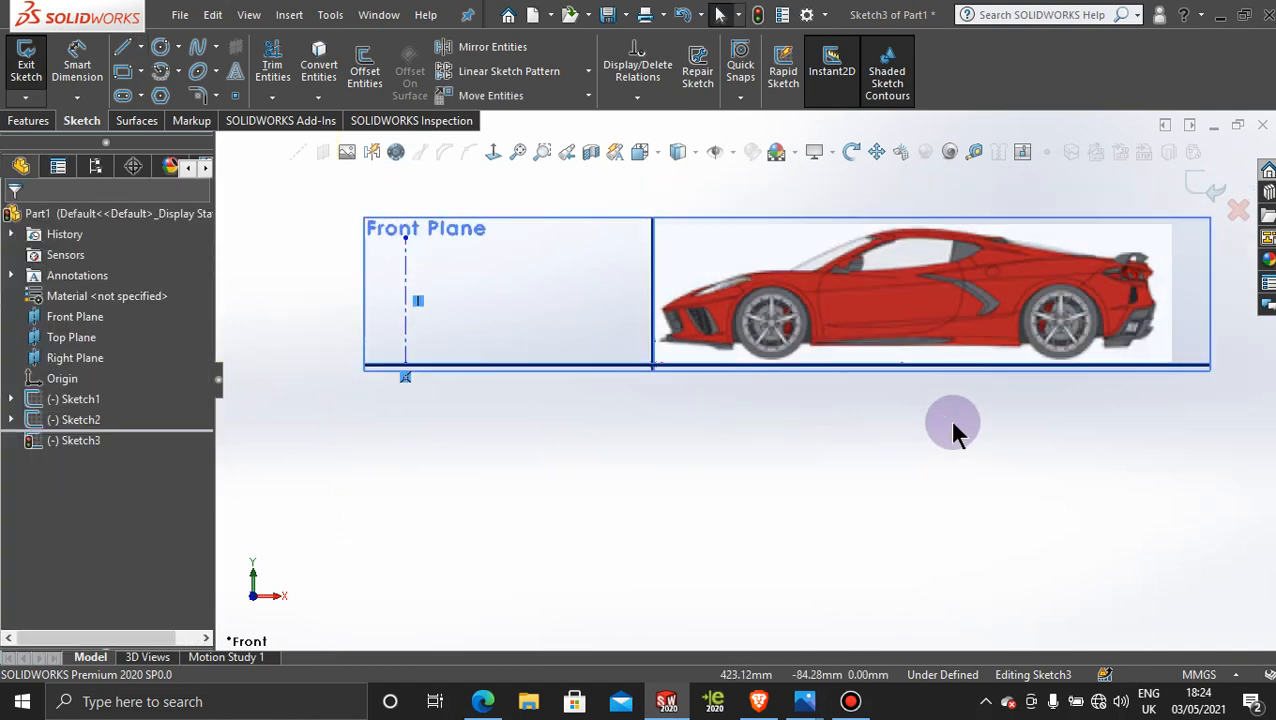
click(141, 47)
click(165, 94)
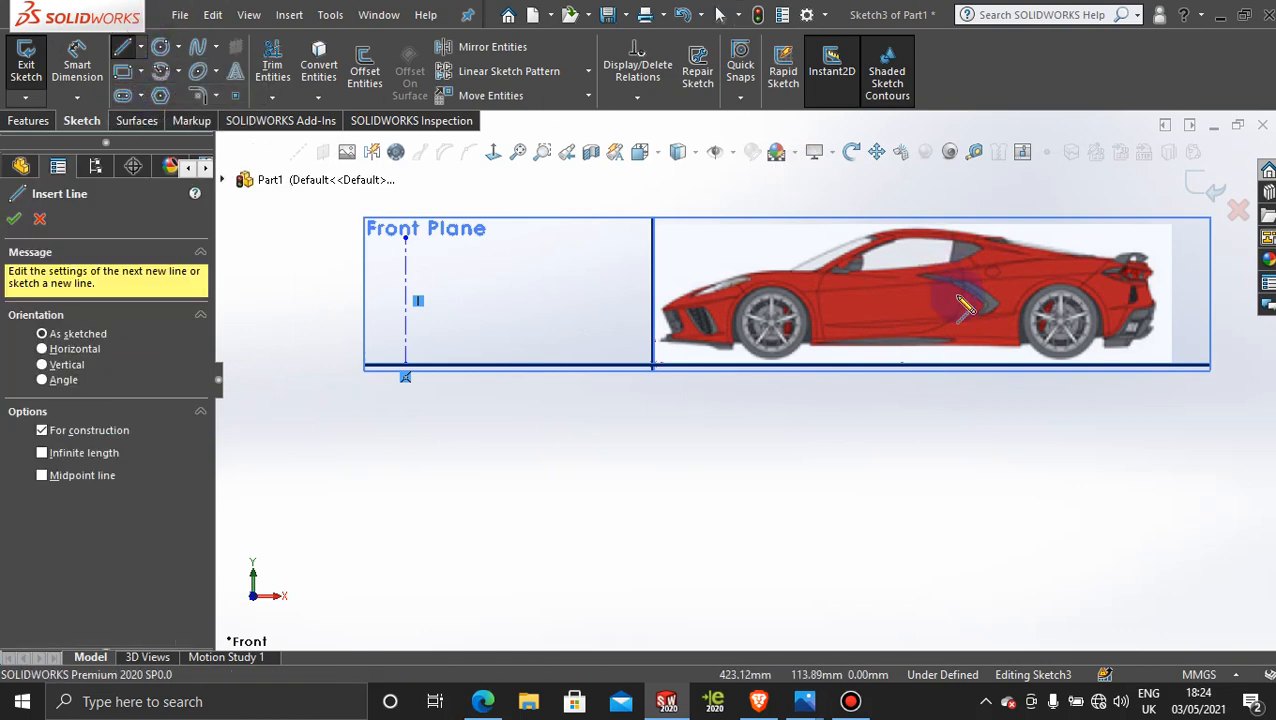
click(903, 366)
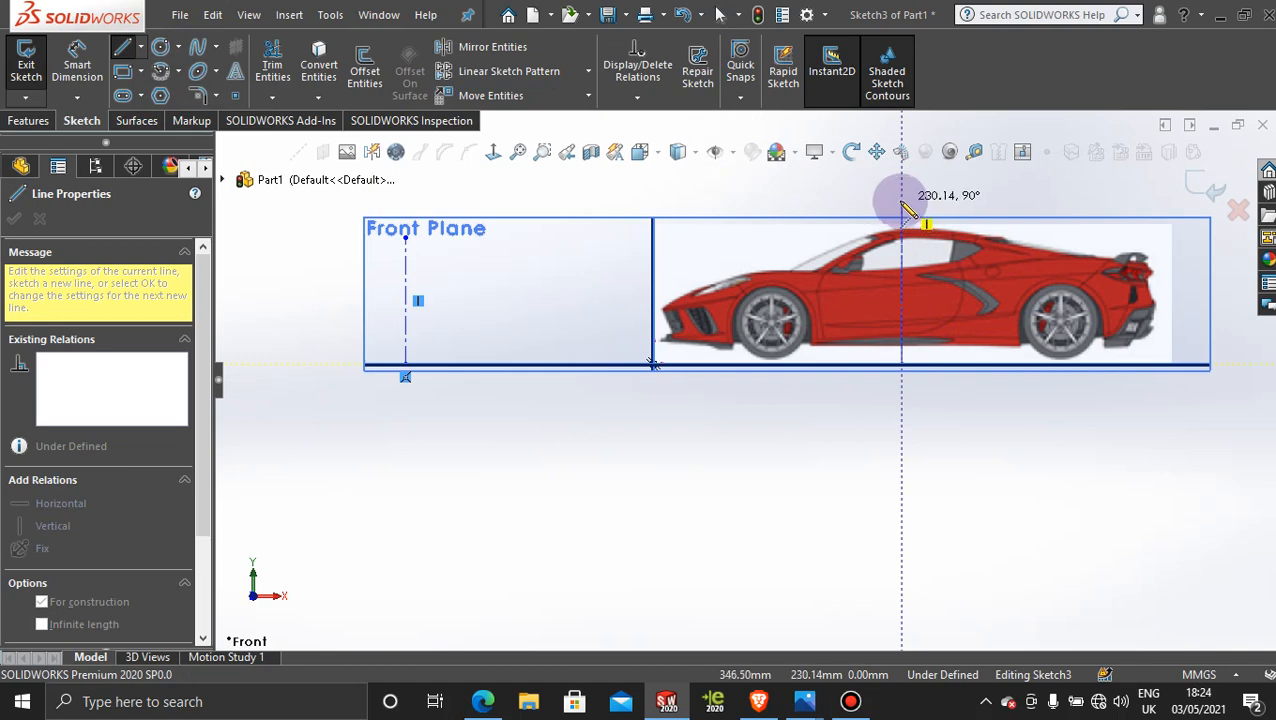
click(902, 203)
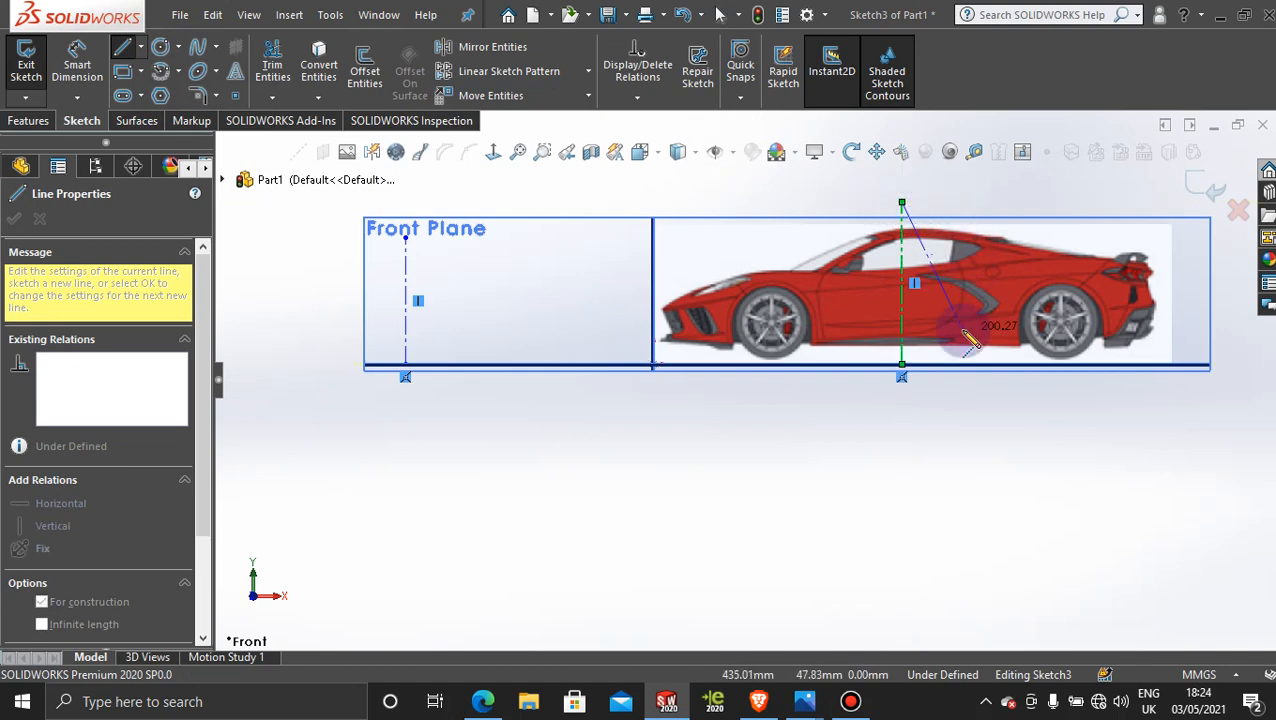
key(Escape)
scroll(956, 330, up, 1)
scroll(814, 306, down, 1)
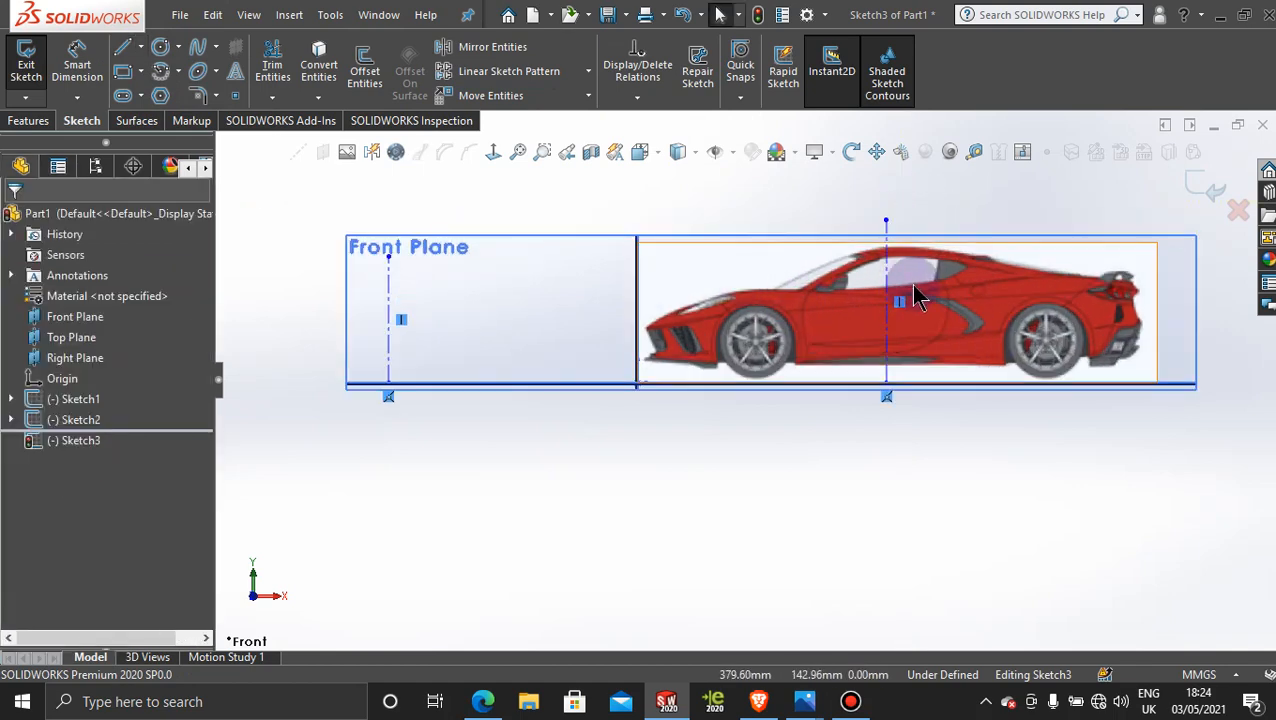
click(1207, 184)
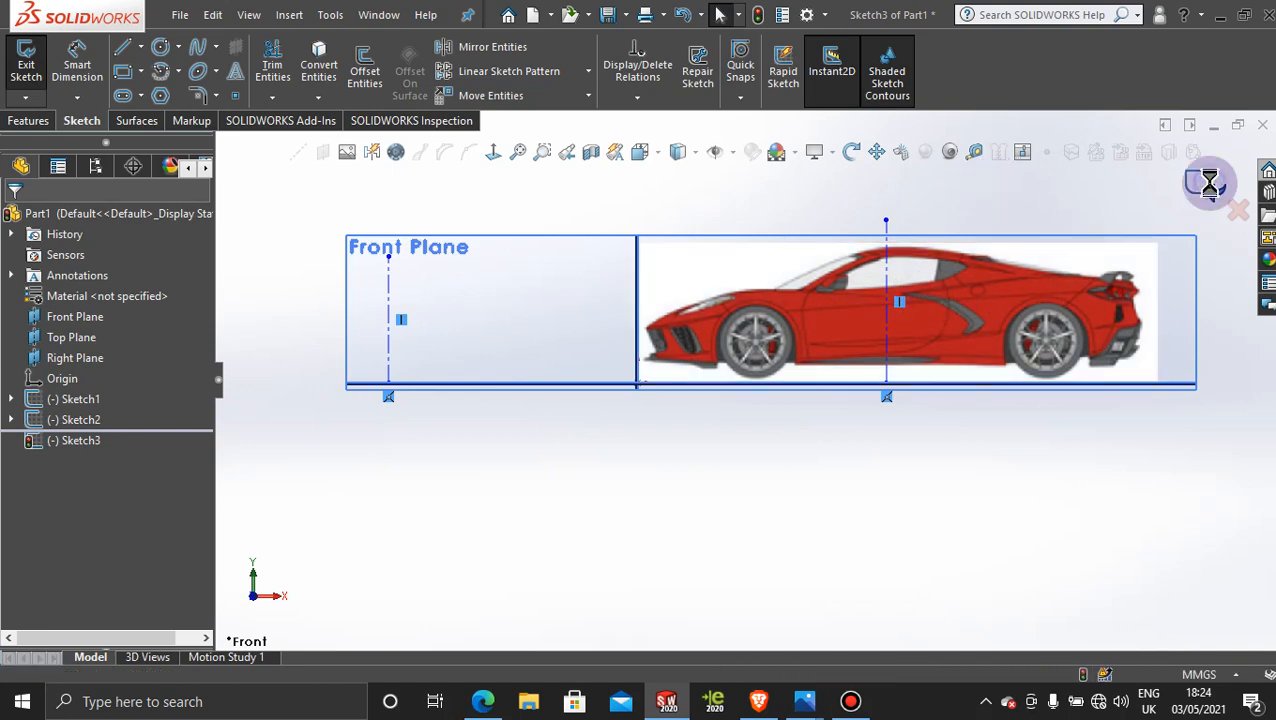
Step: Move the side-view picture between the two vertical centrelines, to about X -358.8 mm and Y -24.1 mm, and accept it
double_click(983, 305)
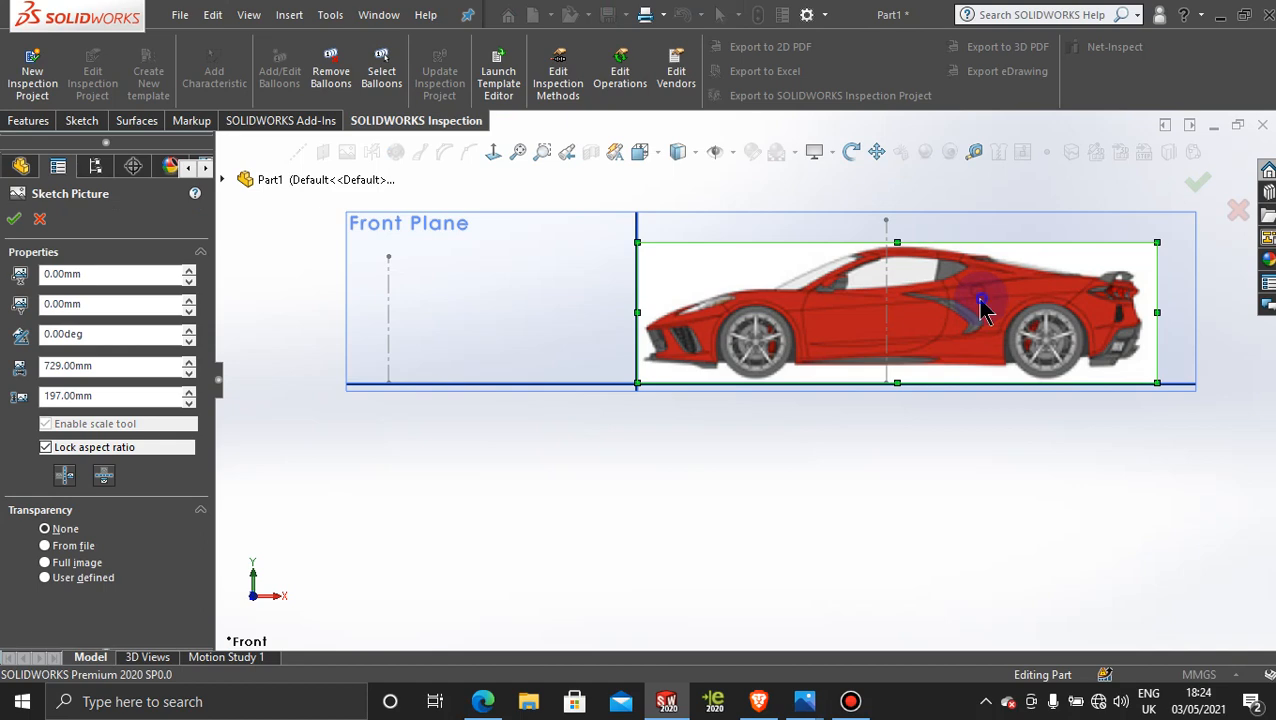
drag(983, 305, 728, 318)
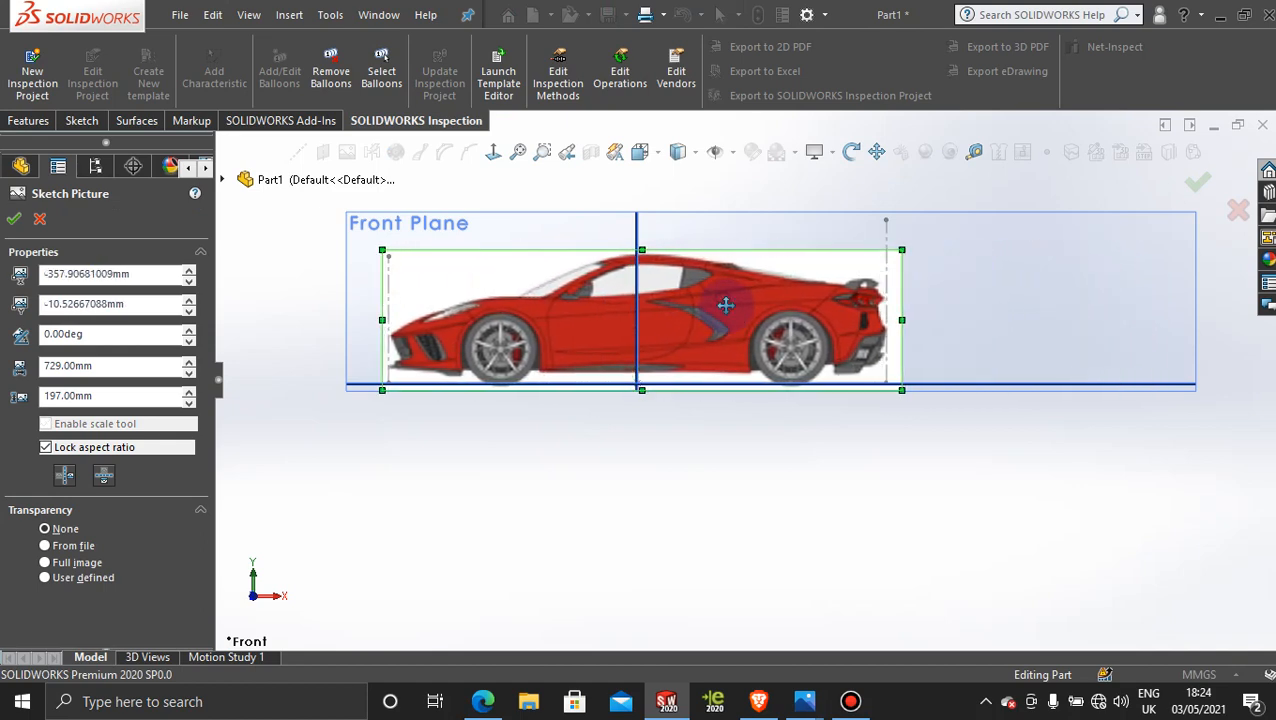
scroll(450, 383, down, 3)
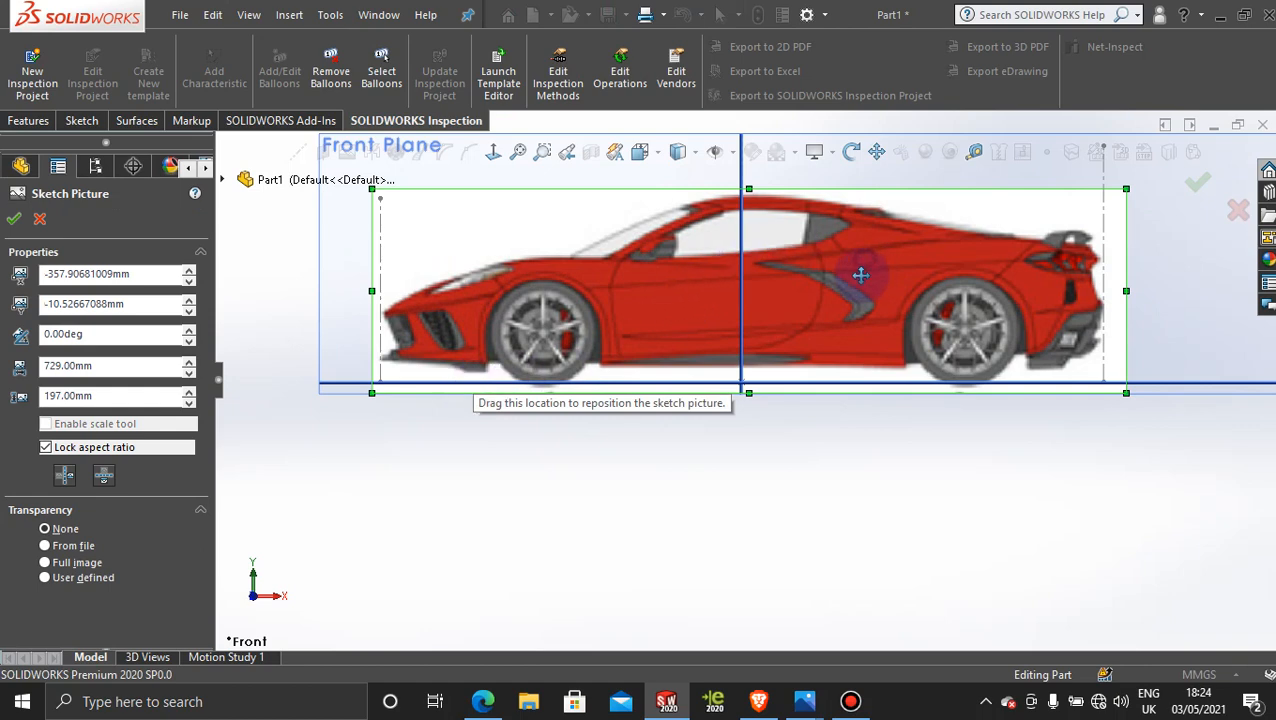
drag(838, 282, 837, 296)
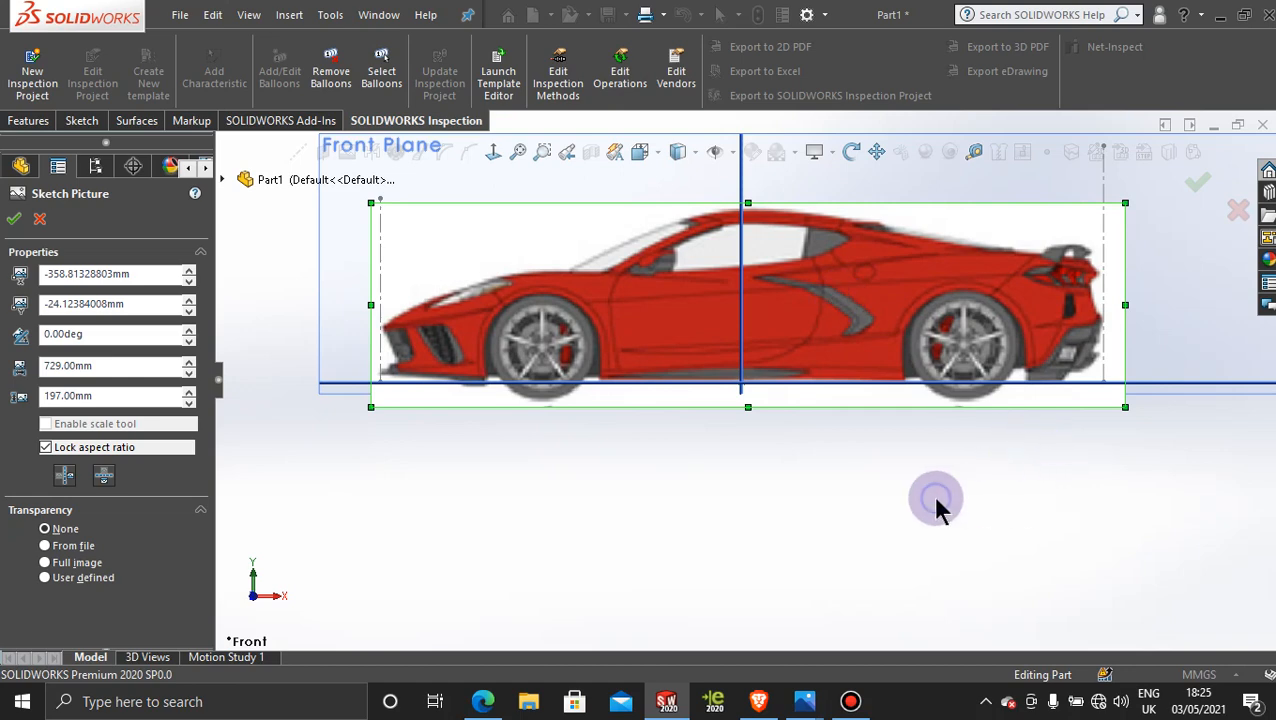
click(1195, 183)
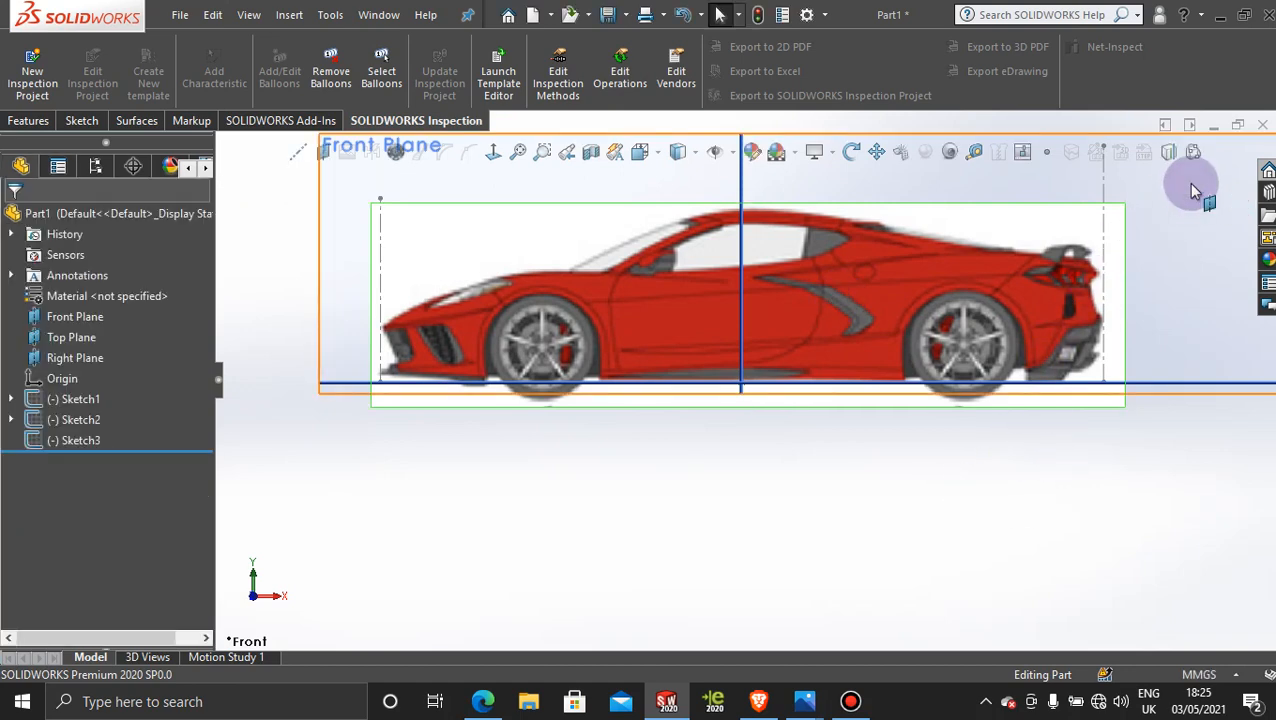
Step: Resize the Front Plane's border so that it closely frames the side-view car picture
scroll(678, 540, up, 3)
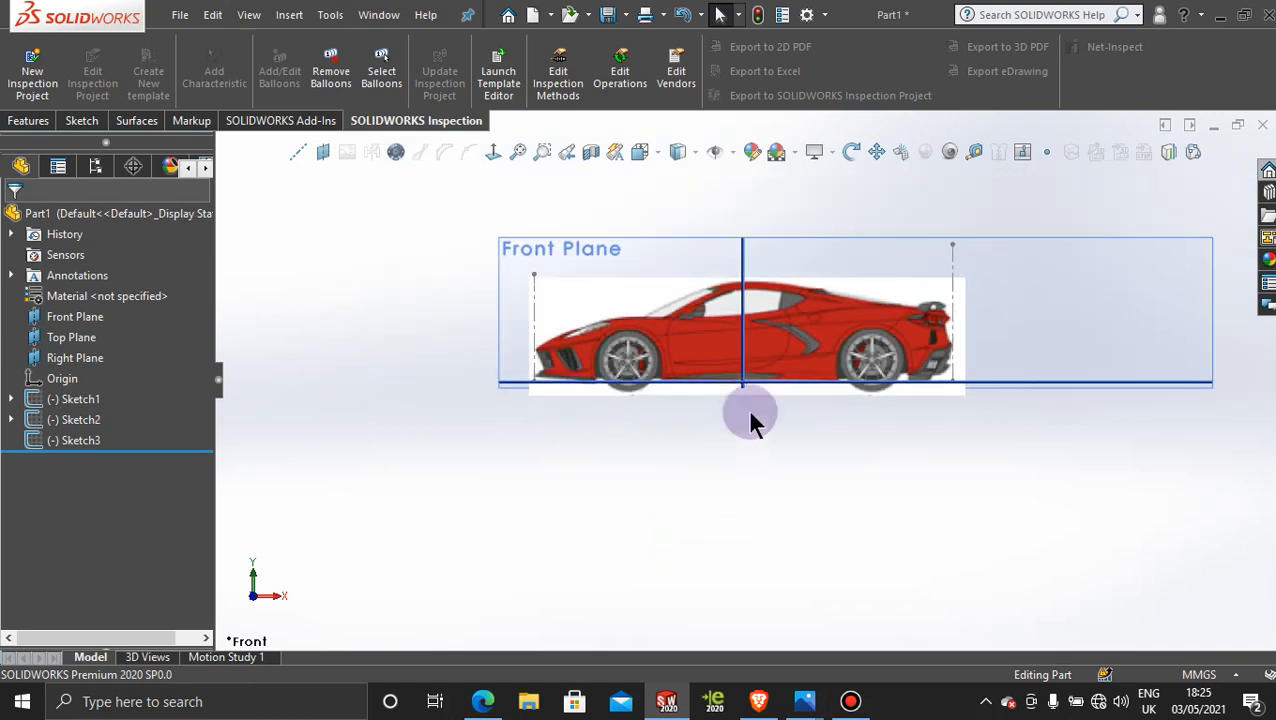
middle_drag(749, 418, 789, 461)
click(1040, 220)
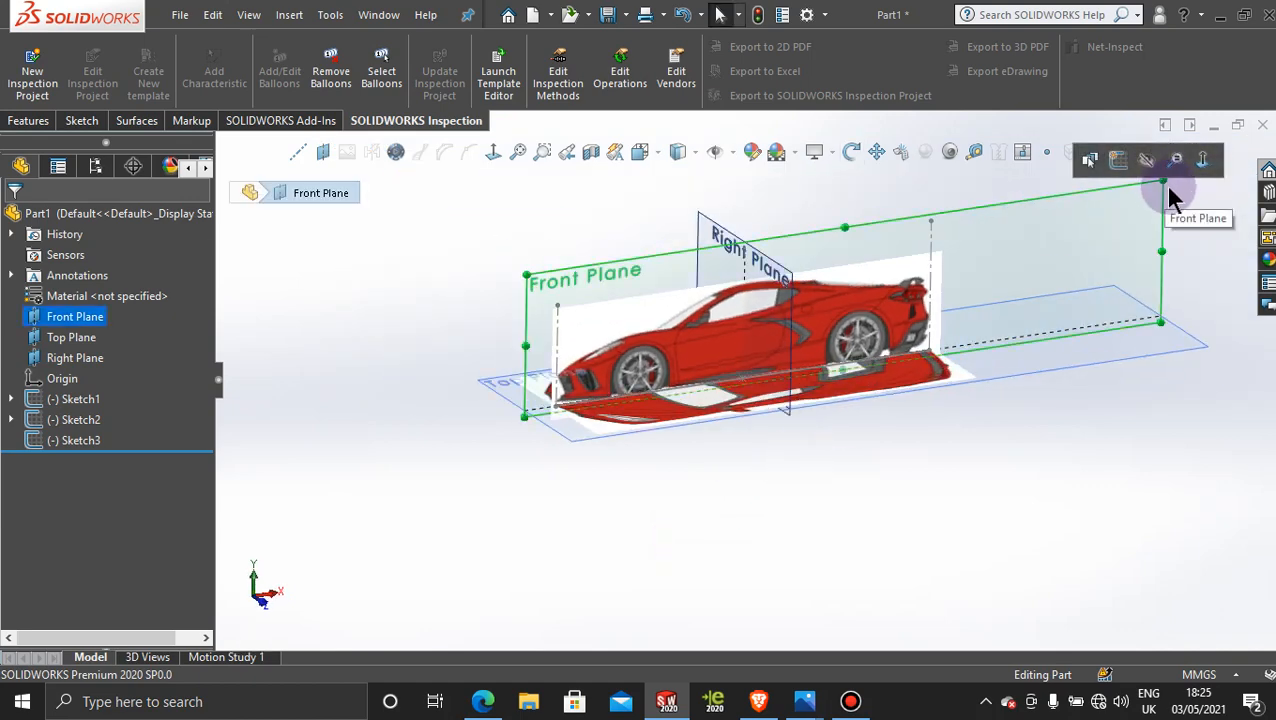
drag(1163, 183, 966, 232)
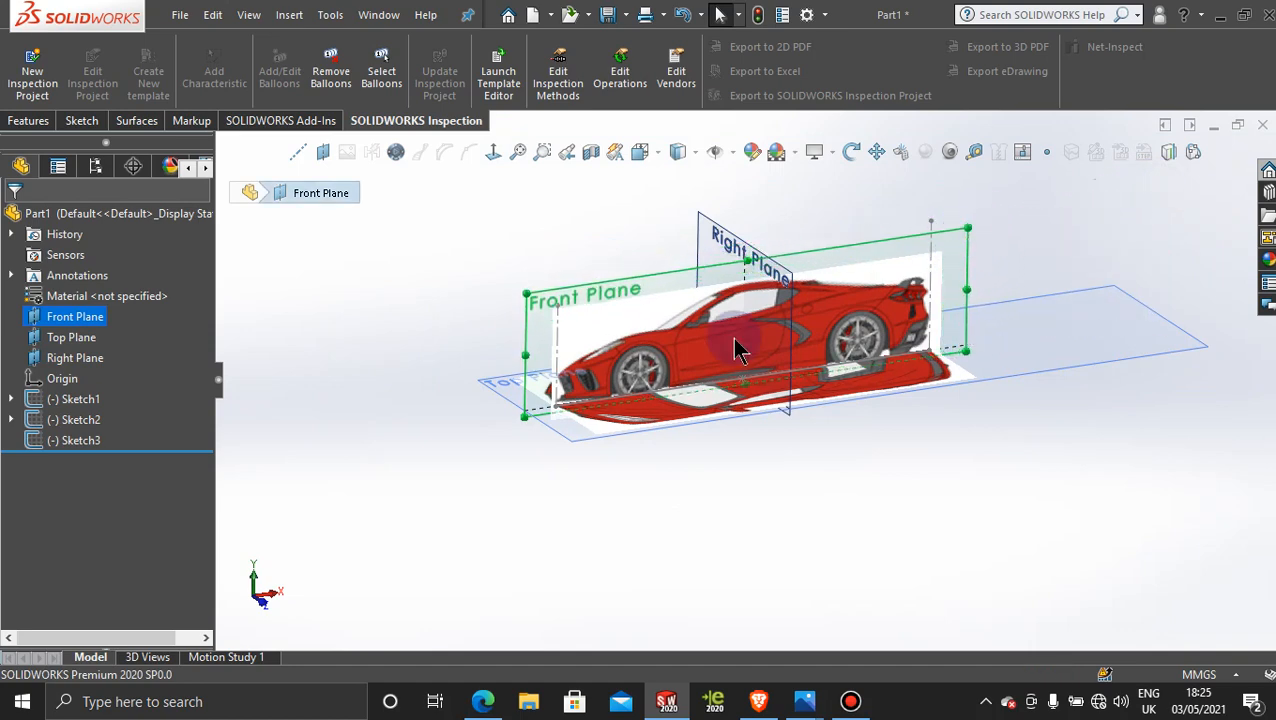
drag(524, 418, 510, 452)
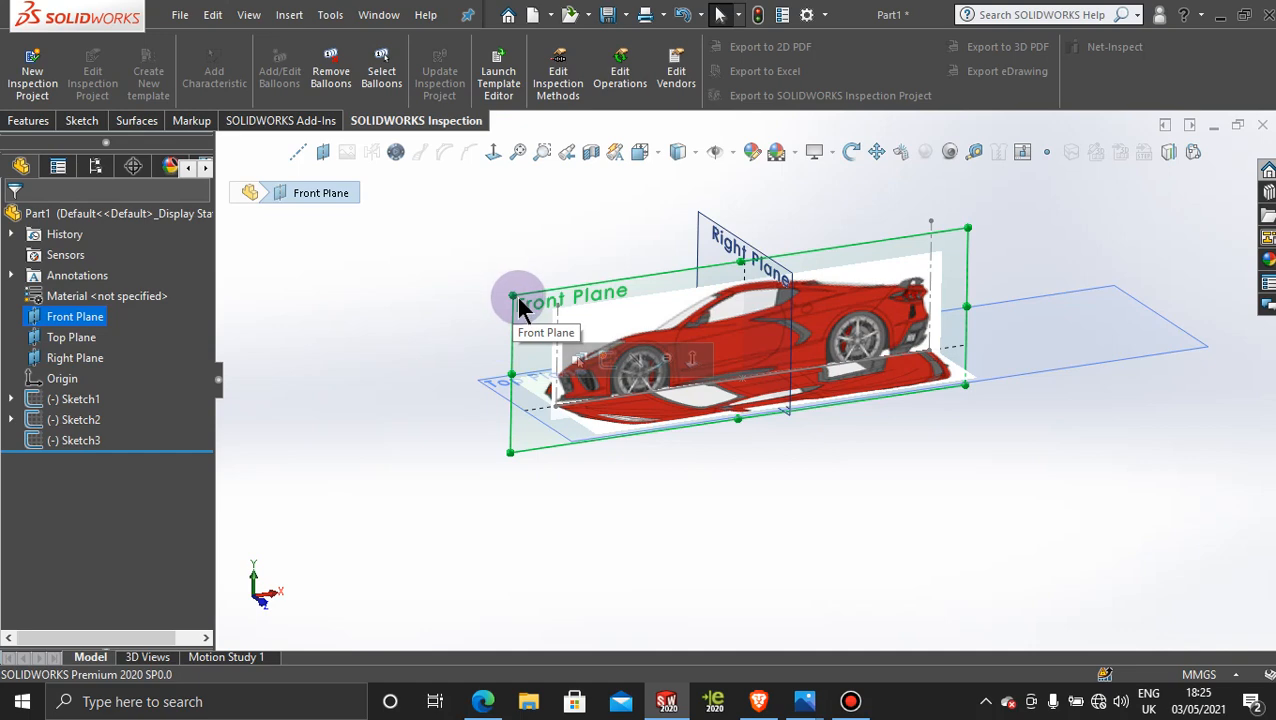
mouse_move(510, 296)
mouse_down()
mouse_move(507, 277)
mouse_move(512, 288)
mouse_up()
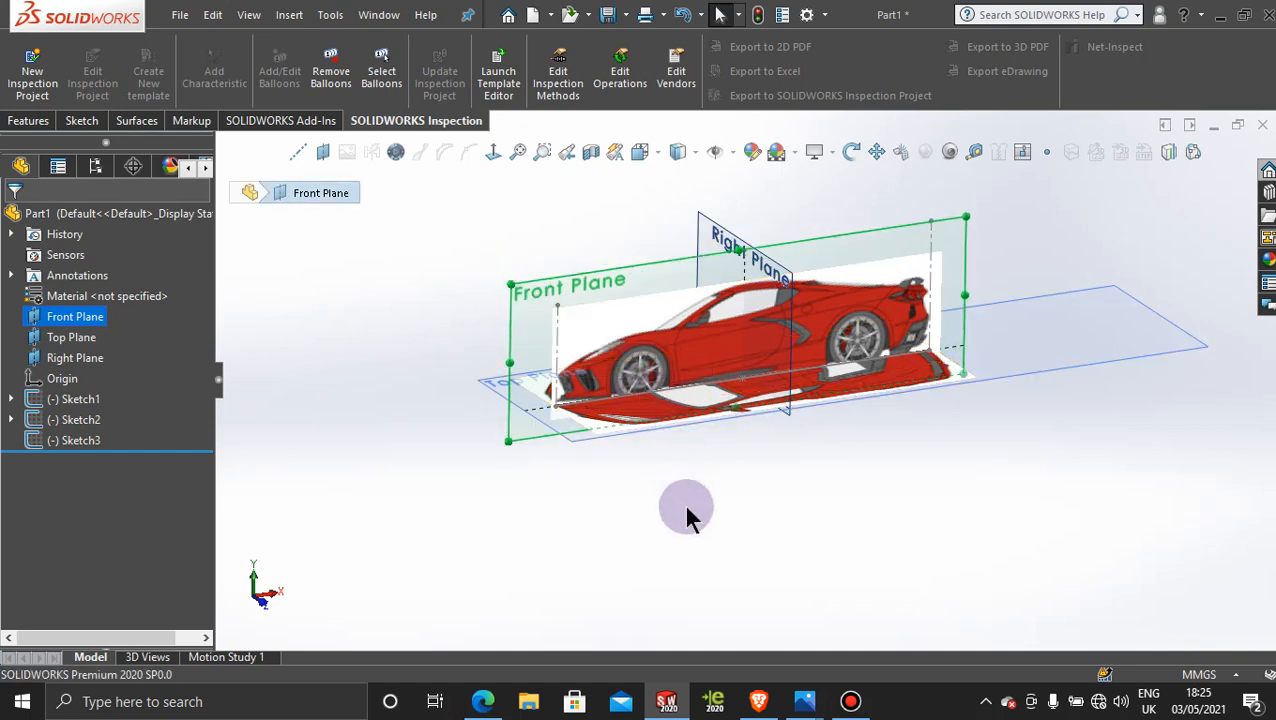
Step: Resize the Top Plane's border so that it closely frames the top-view car picture, and clear the selection
middle_drag(688, 512, 978, 336)
click(995, 312)
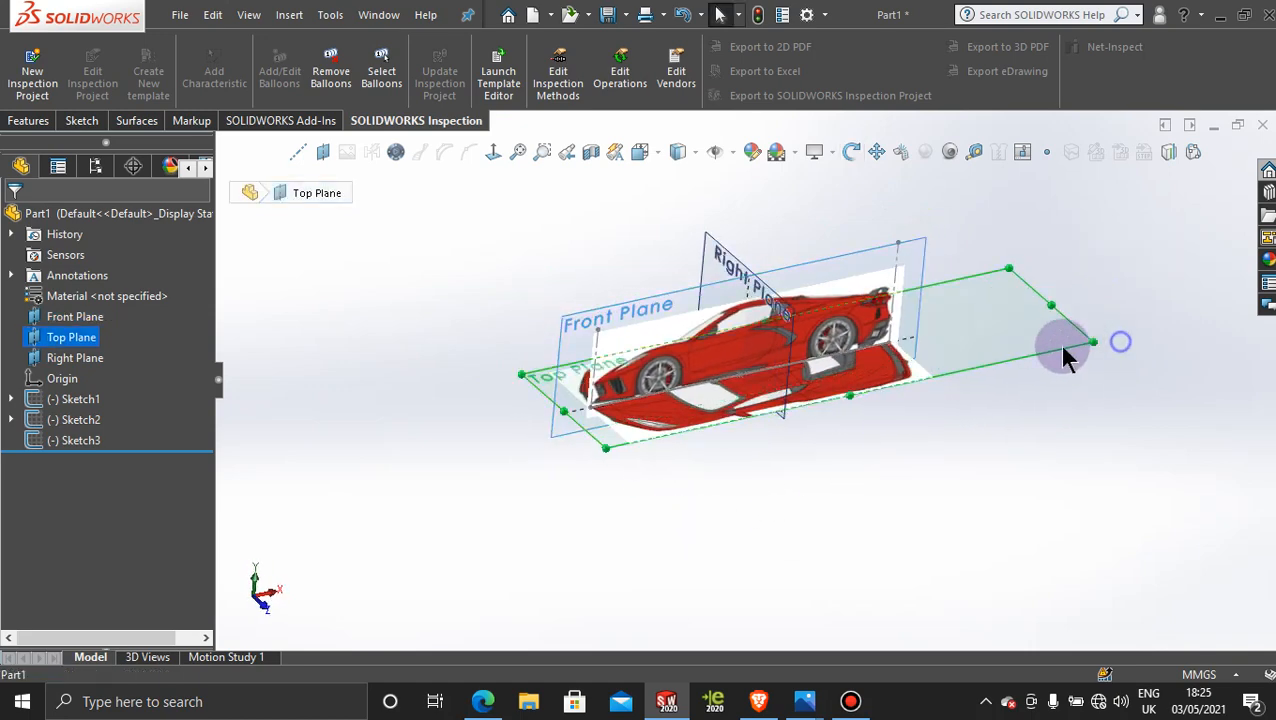
drag(1063, 348, 960, 391)
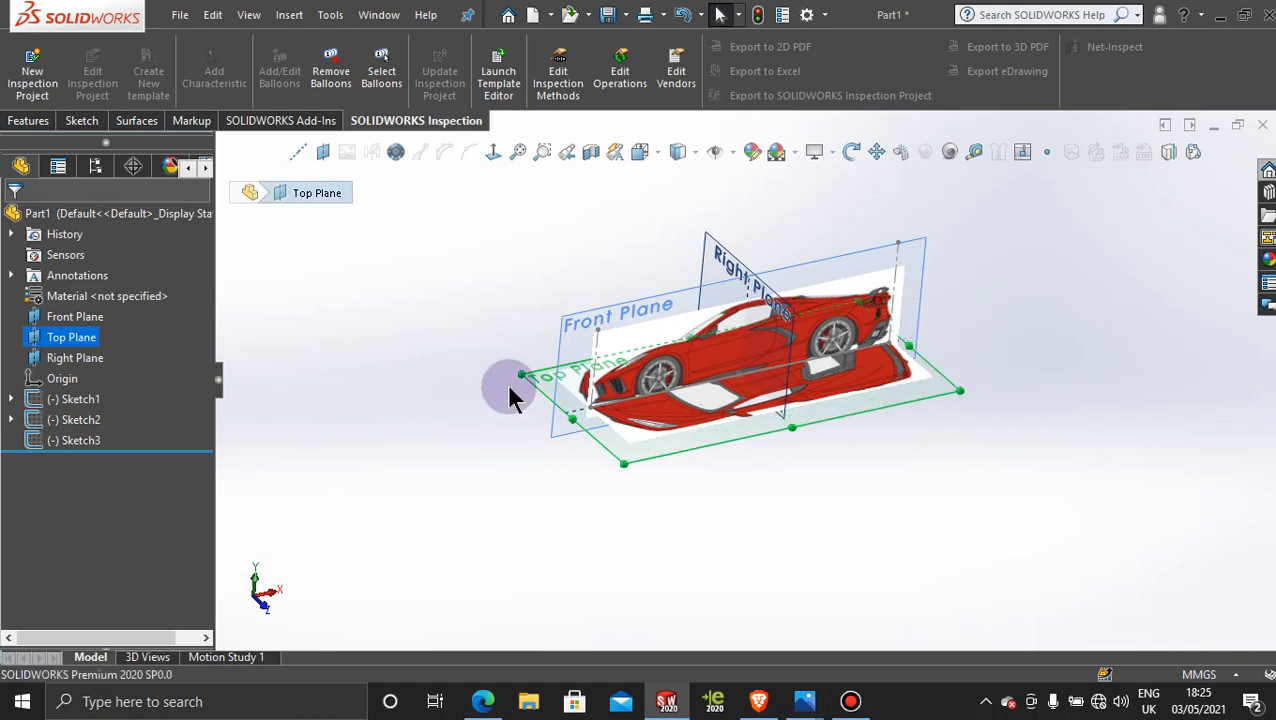
mouse_move(518, 375)
mouse_down()
mouse_move(490, 358)
mouse_move(509, 358)
mouse_up()
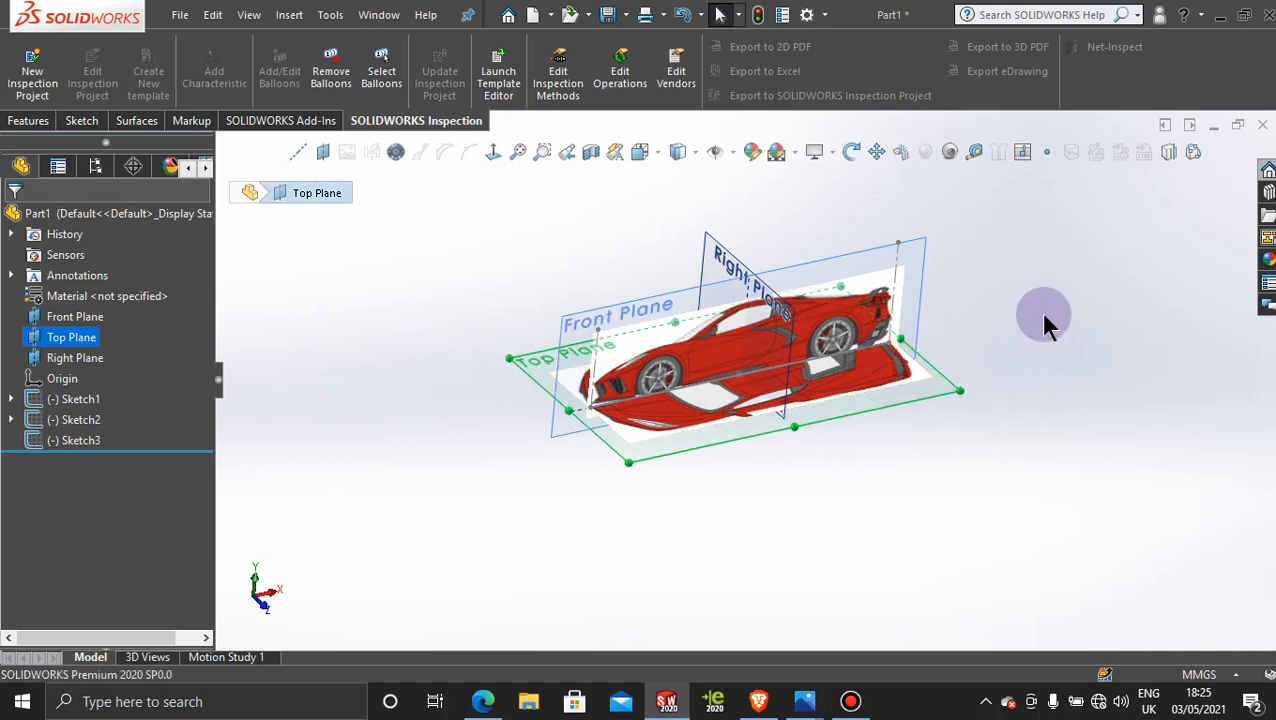
click(1045, 322)
Step: Start a new sketch on the Right Plane and view it face-on
middle_drag(962, 548, 874, 538)
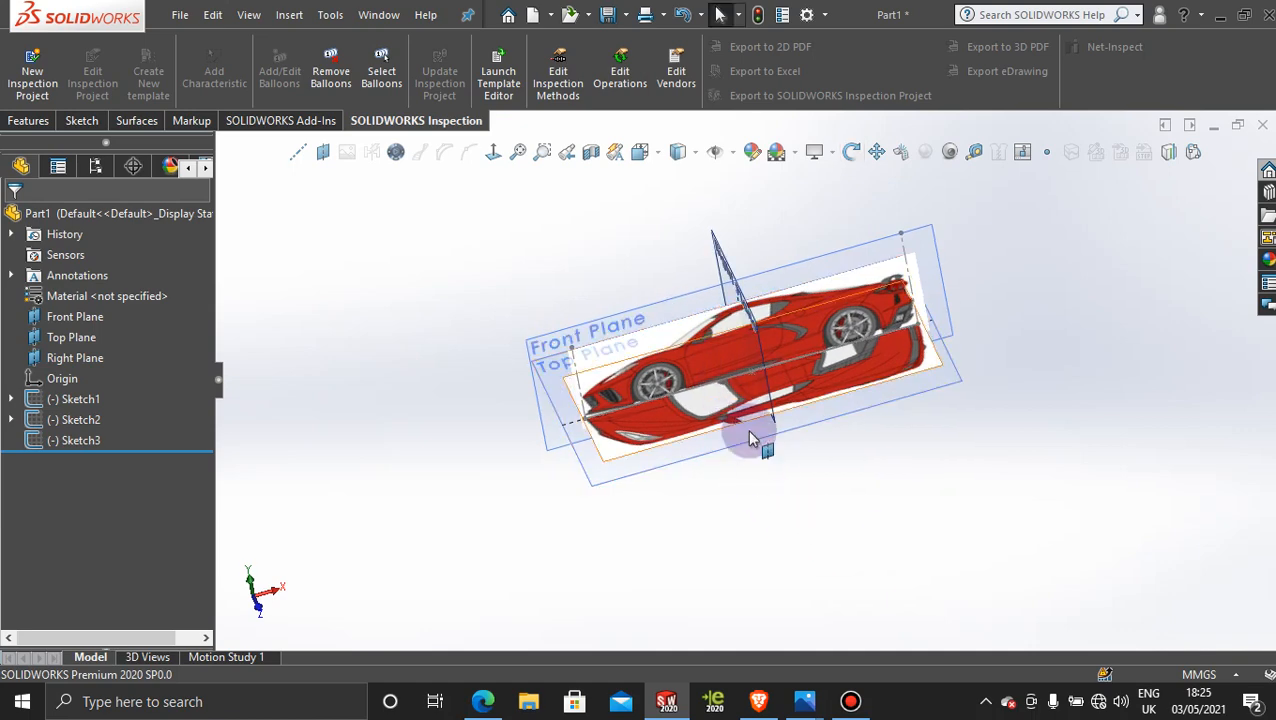
middle_drag(840, 518, 905, 440)
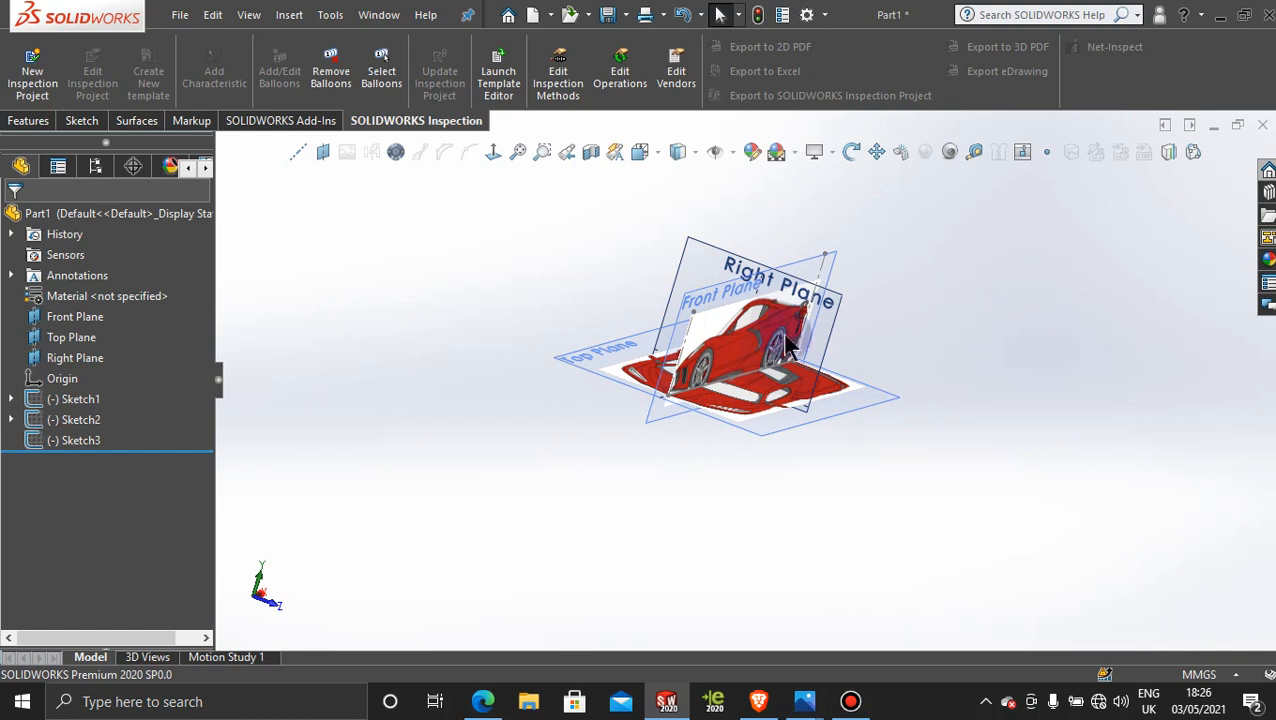
click(714, 265)
click(808, 200)
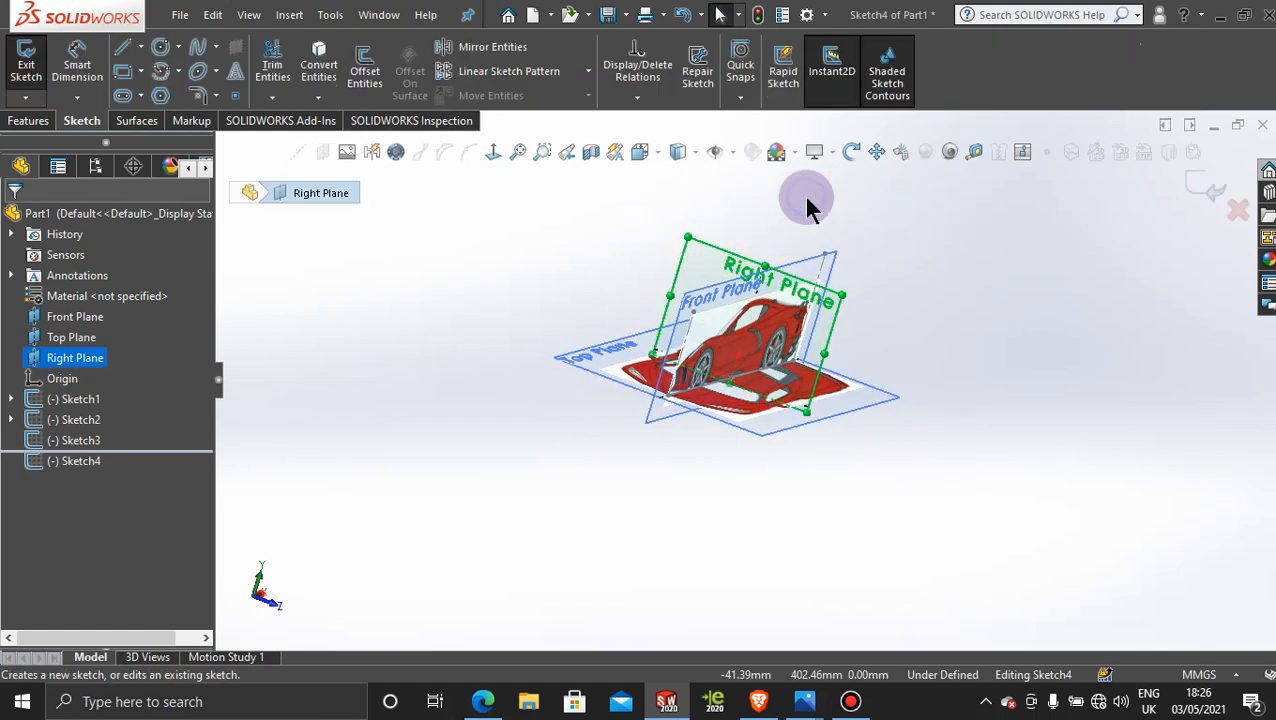
click(494, 151)
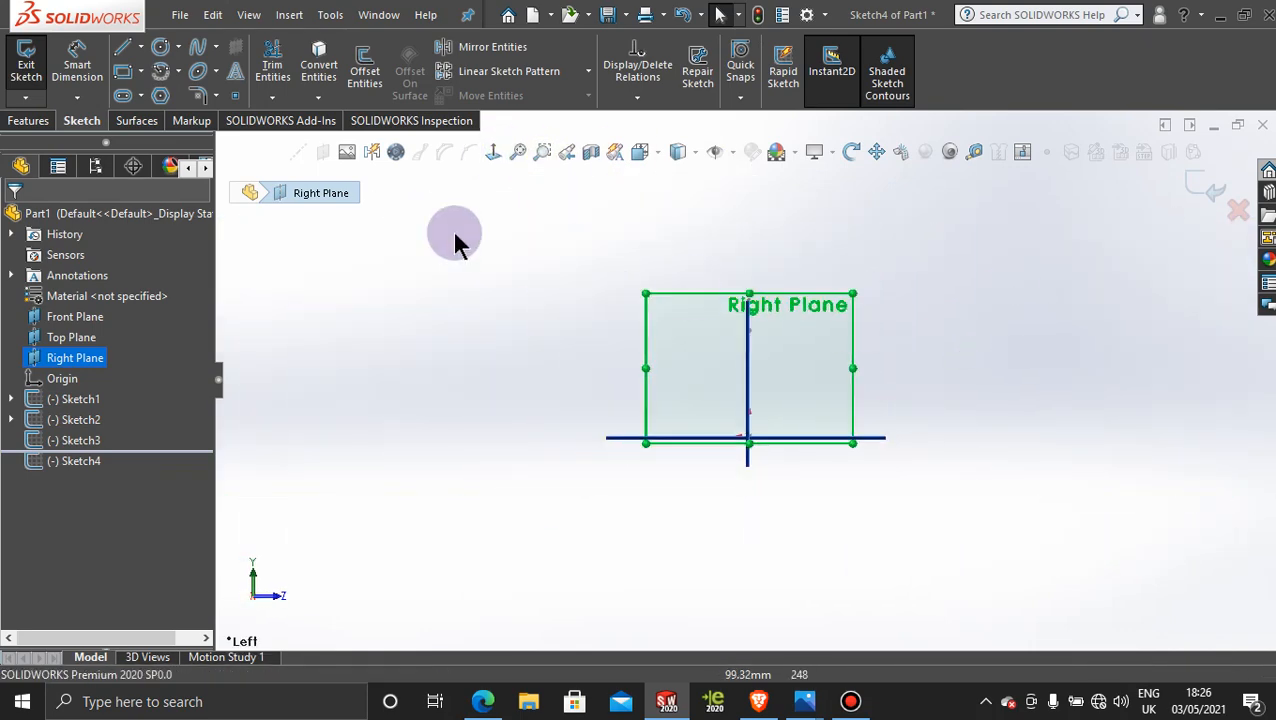
Step: Draw a slanted construction centreline about 425 mm long from inside the Right Plane outward and upward, and close the sketch
click(142, 48)
click(163, 92)
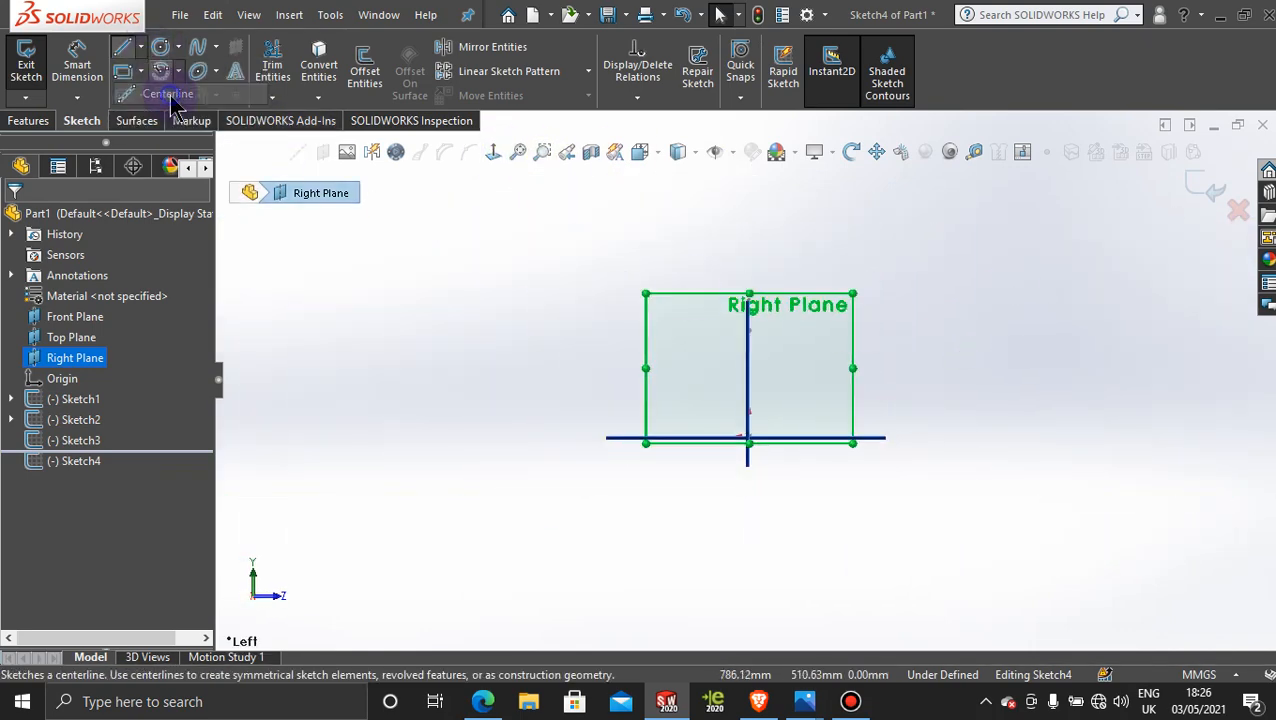
drag(785, 382, 972, 270)
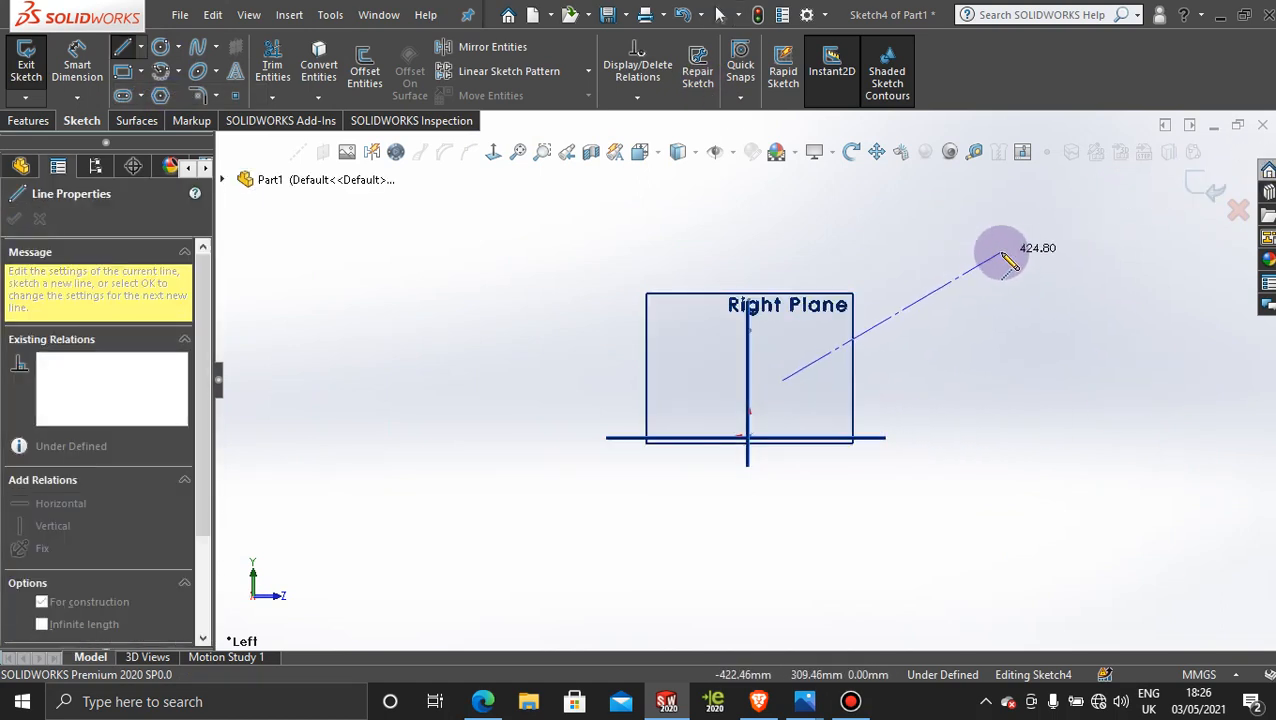
click(1001, 252)
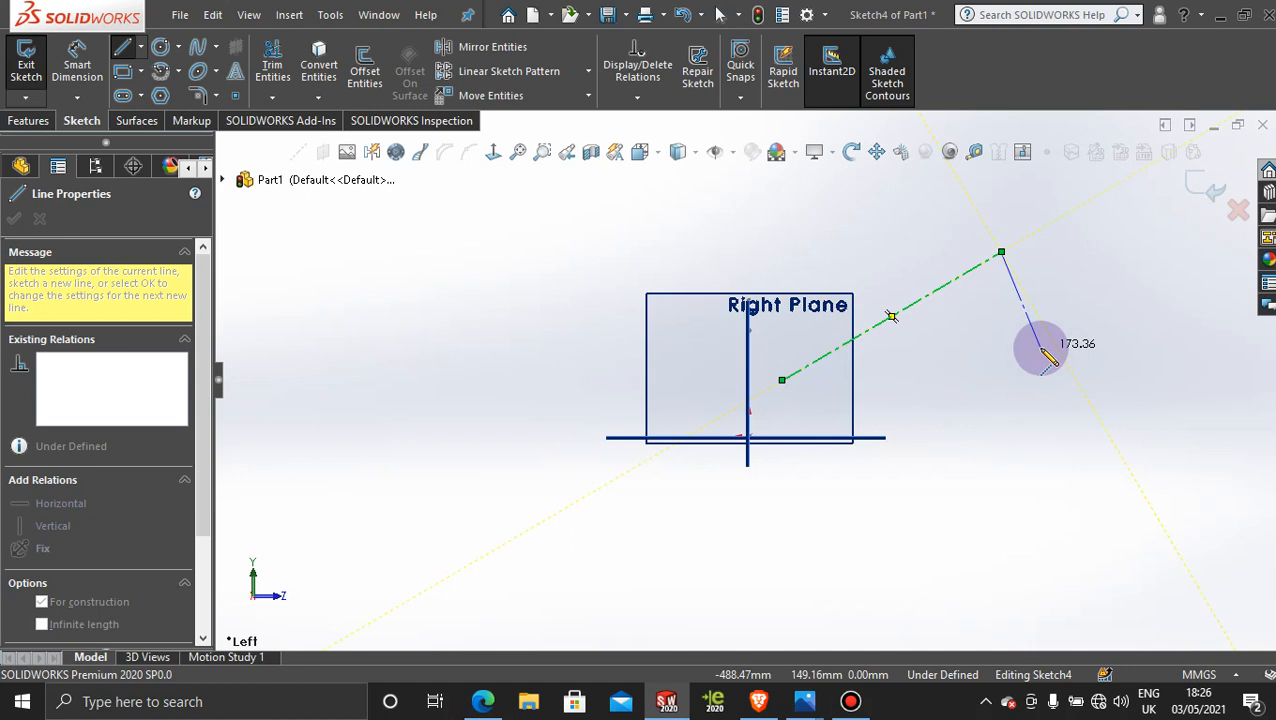
key(Escape)
middle_drag(1037, 344, 975, 360)
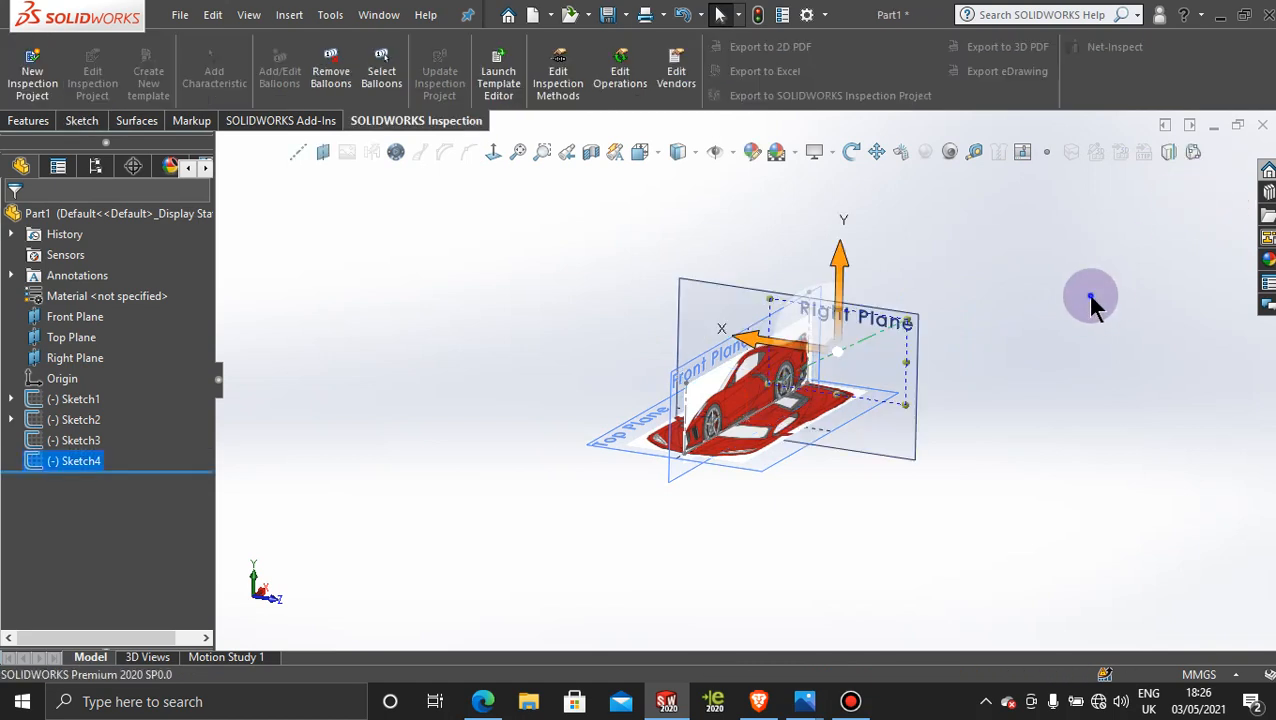
click(680, 272)
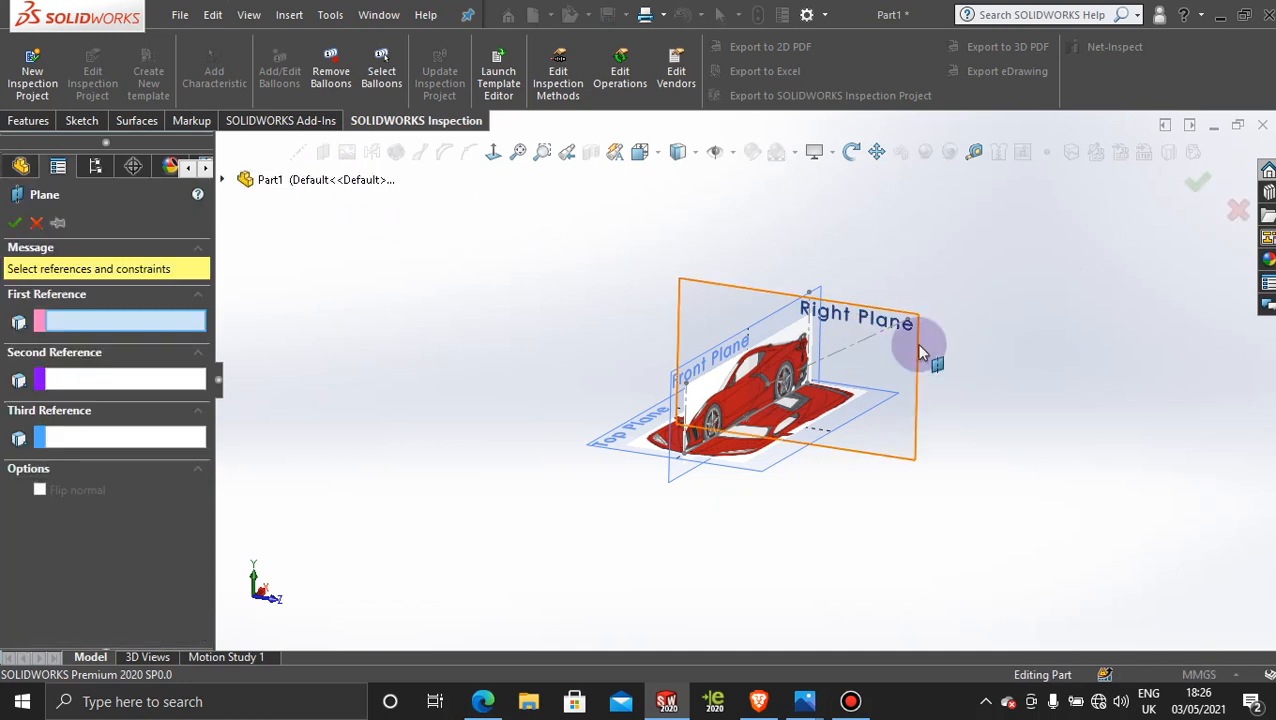
scroll(817, 433, down, 3)
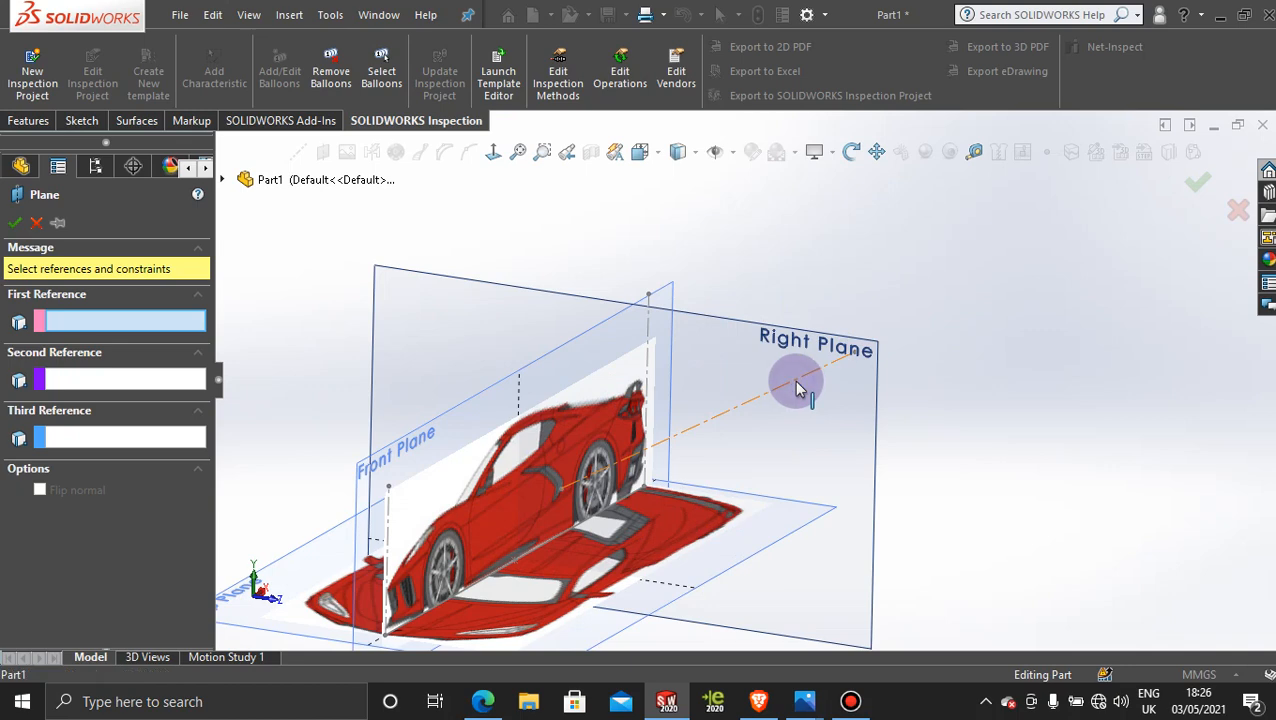
click(804, 389)
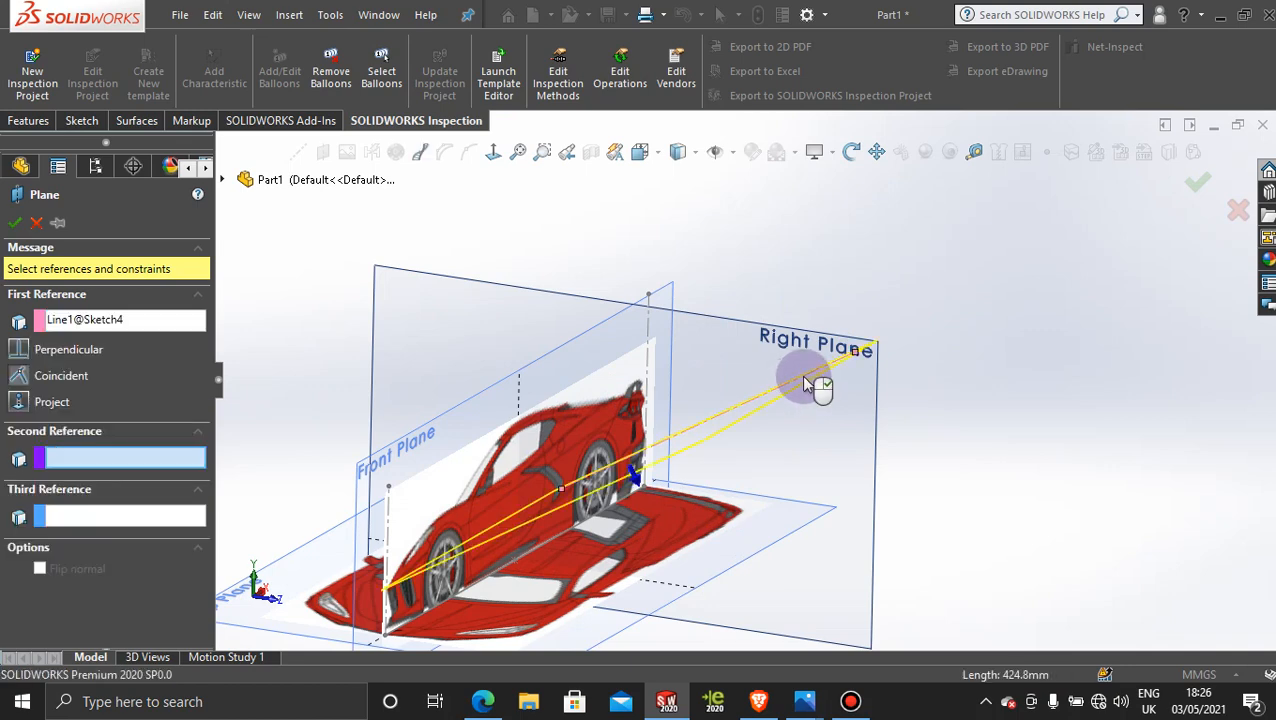
click(36, 222)
Step: Create a reference plane perpendicular to the slanted construction centreline, passing through the line's outer endpoint
middle_drag(905, 431, 876, 395)
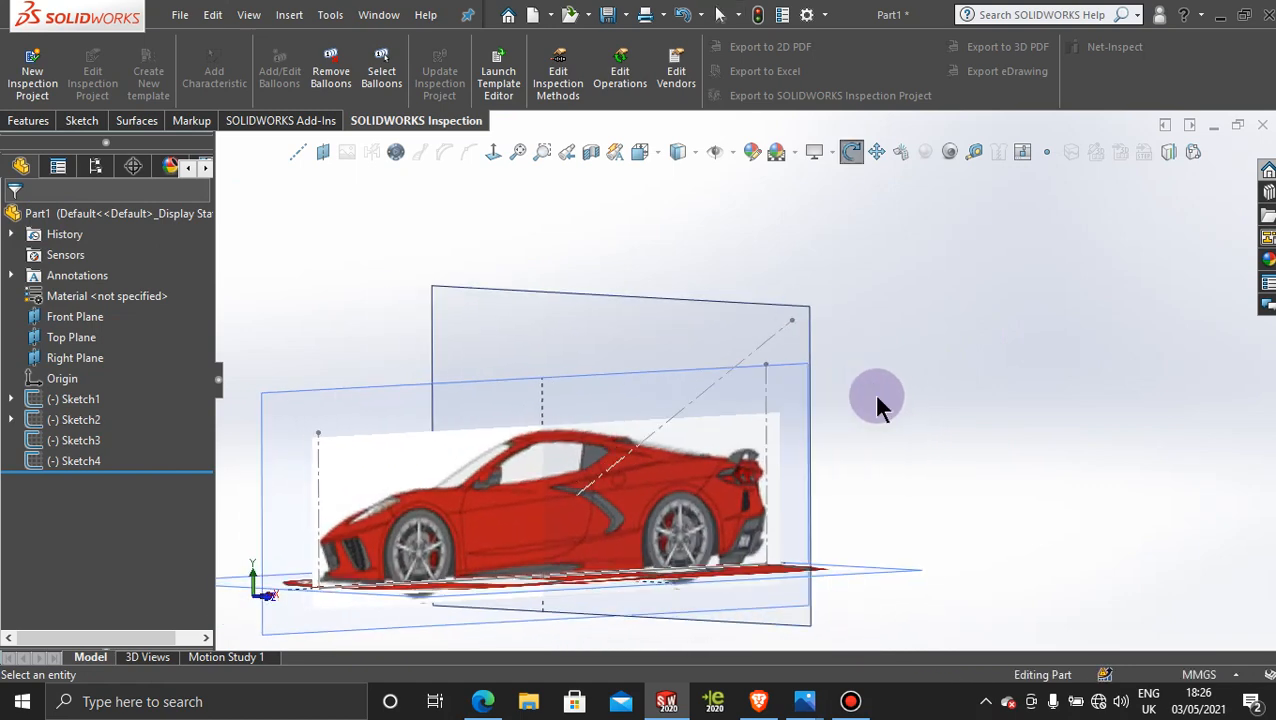
scroll(800, 358, down, 2)
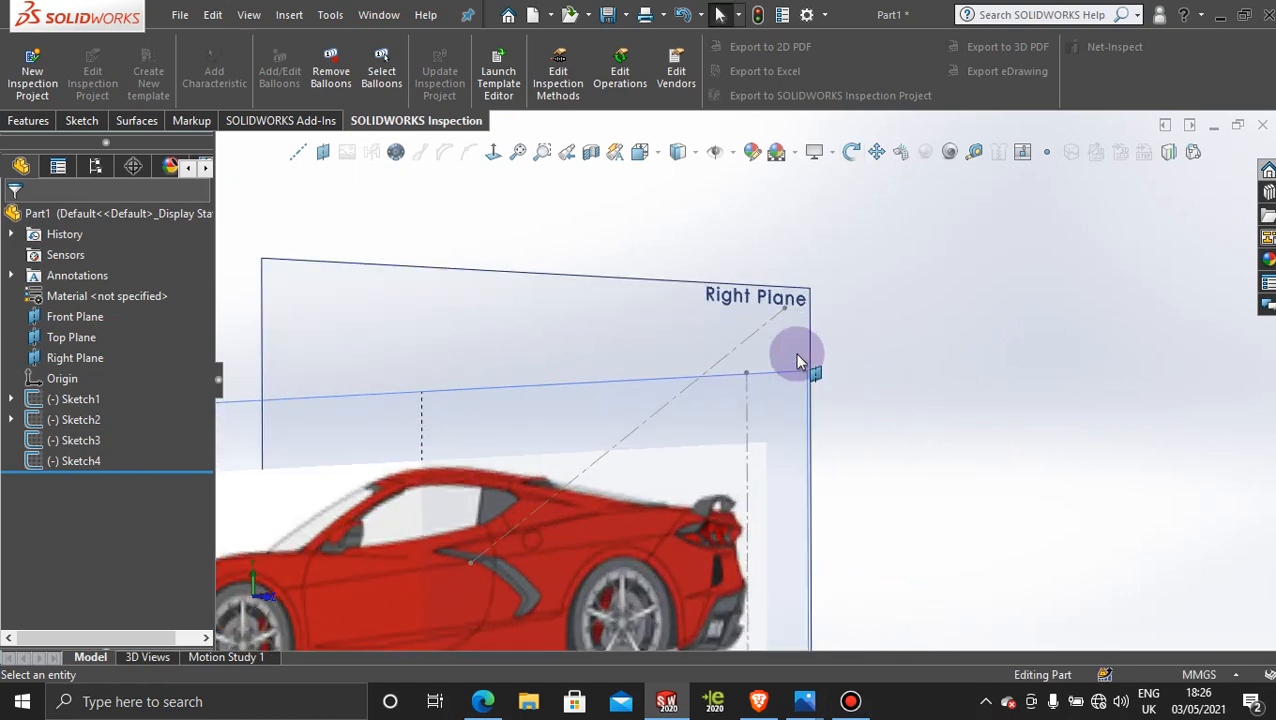
click(324, 152)
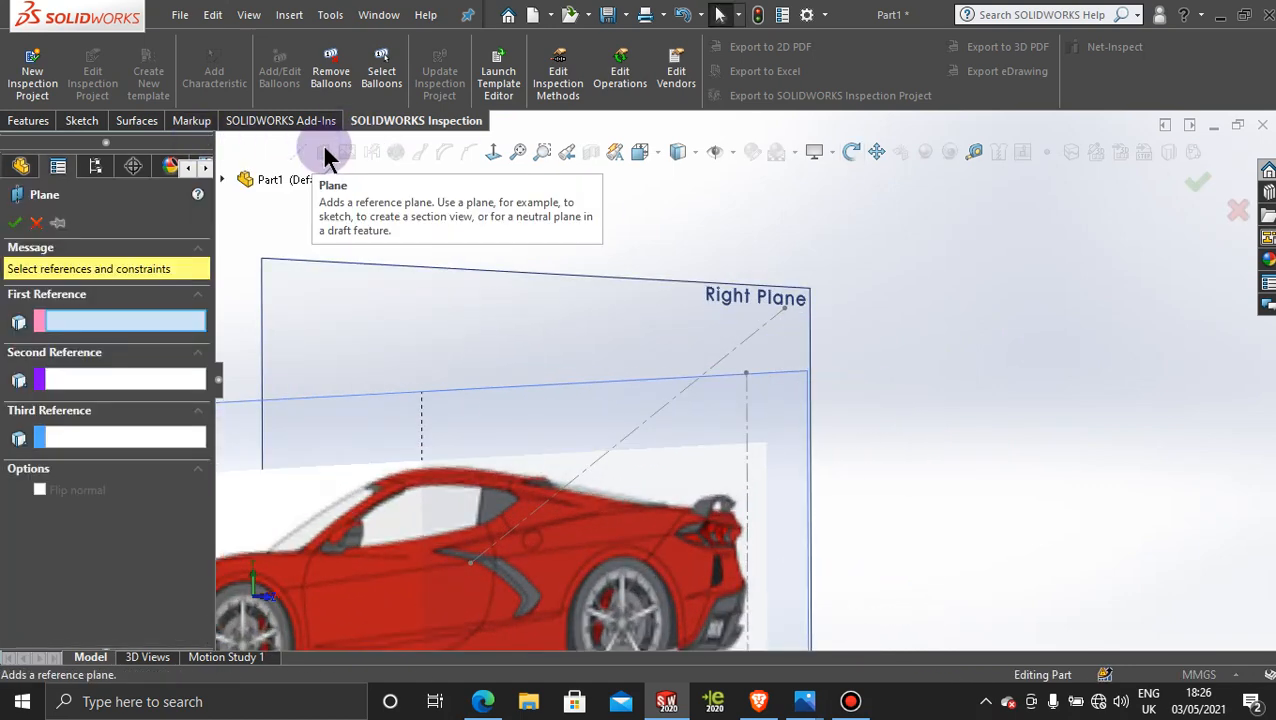
click(755, 340)
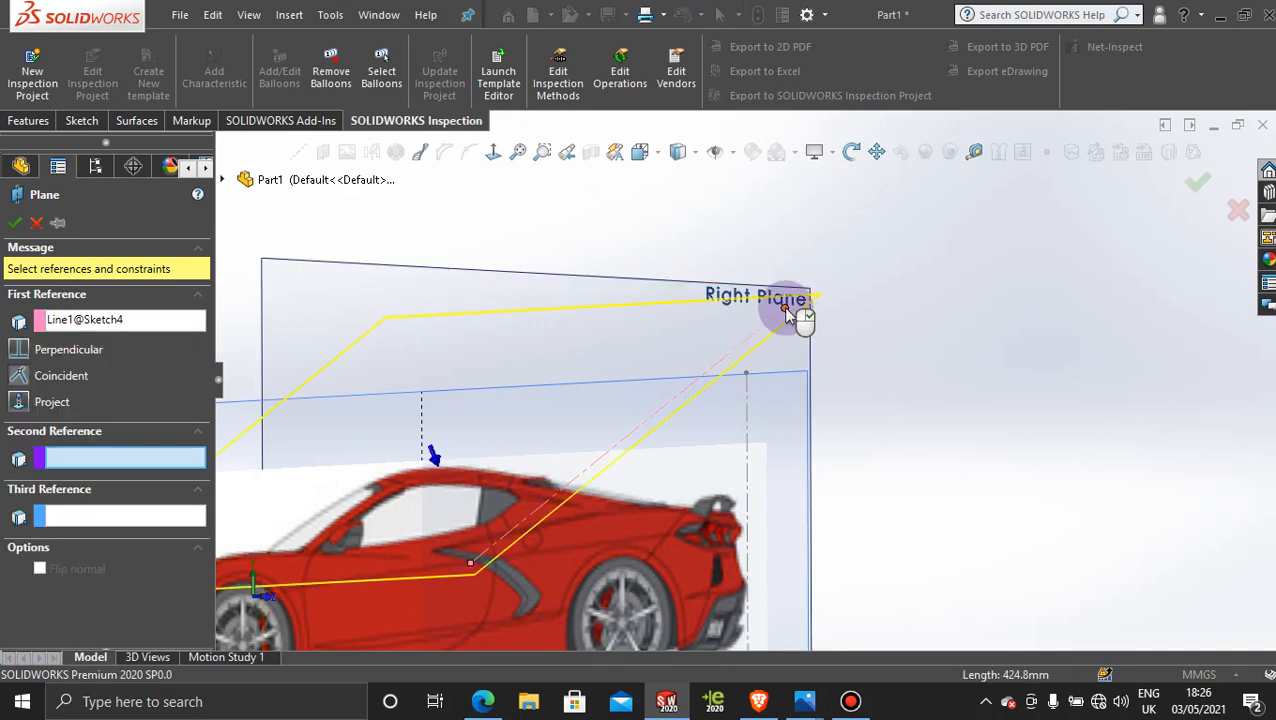
click(786, 311)
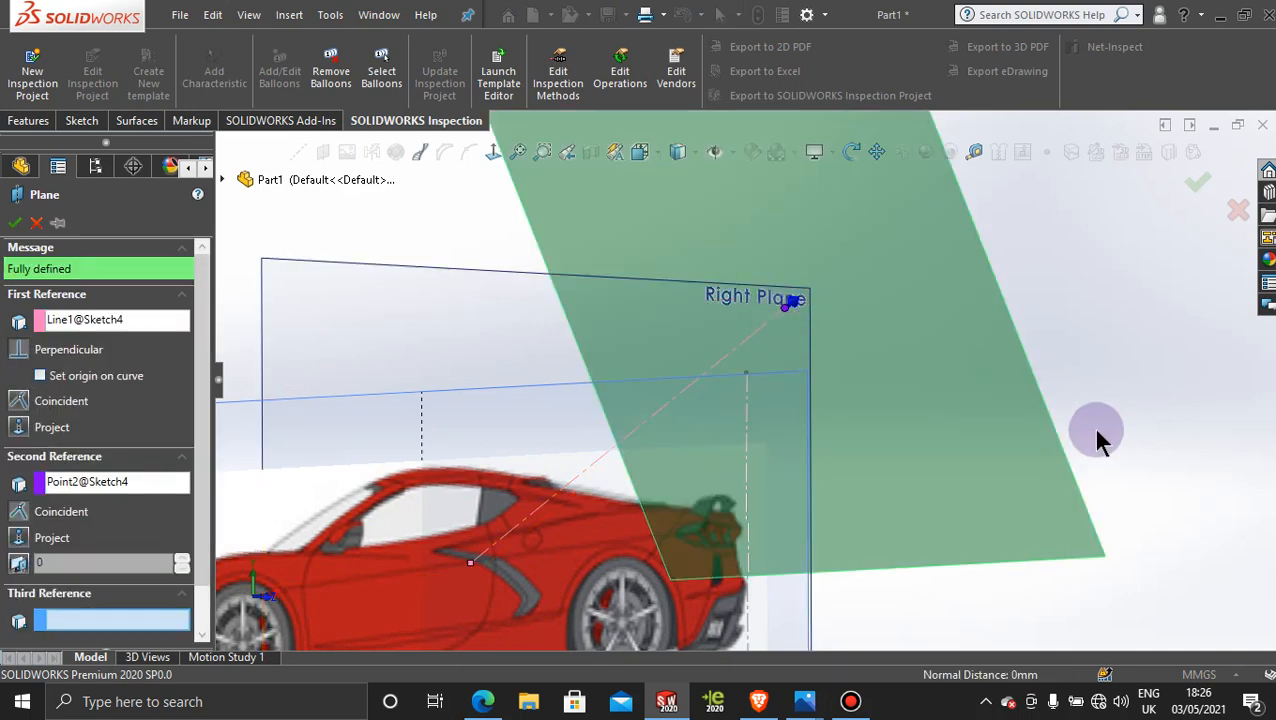
key(f)
middle_drag(845, 517, 917, 530)
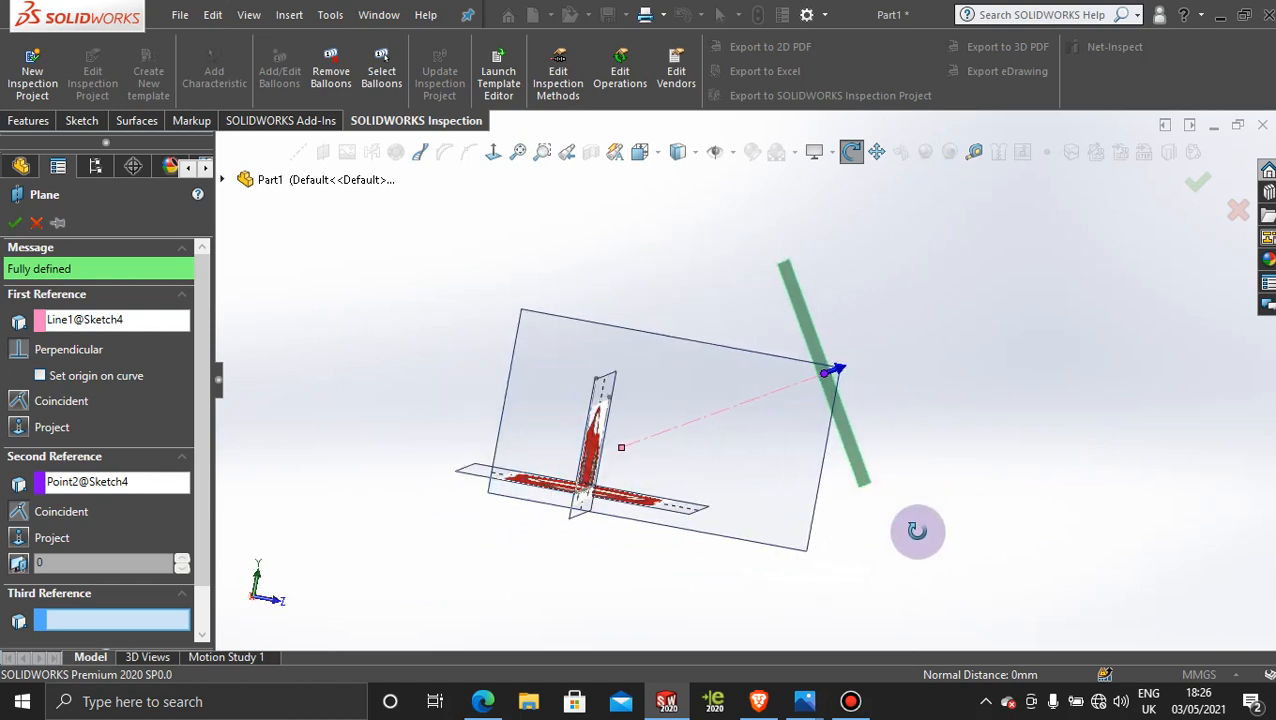
click(15, 222)
click(924, 275)
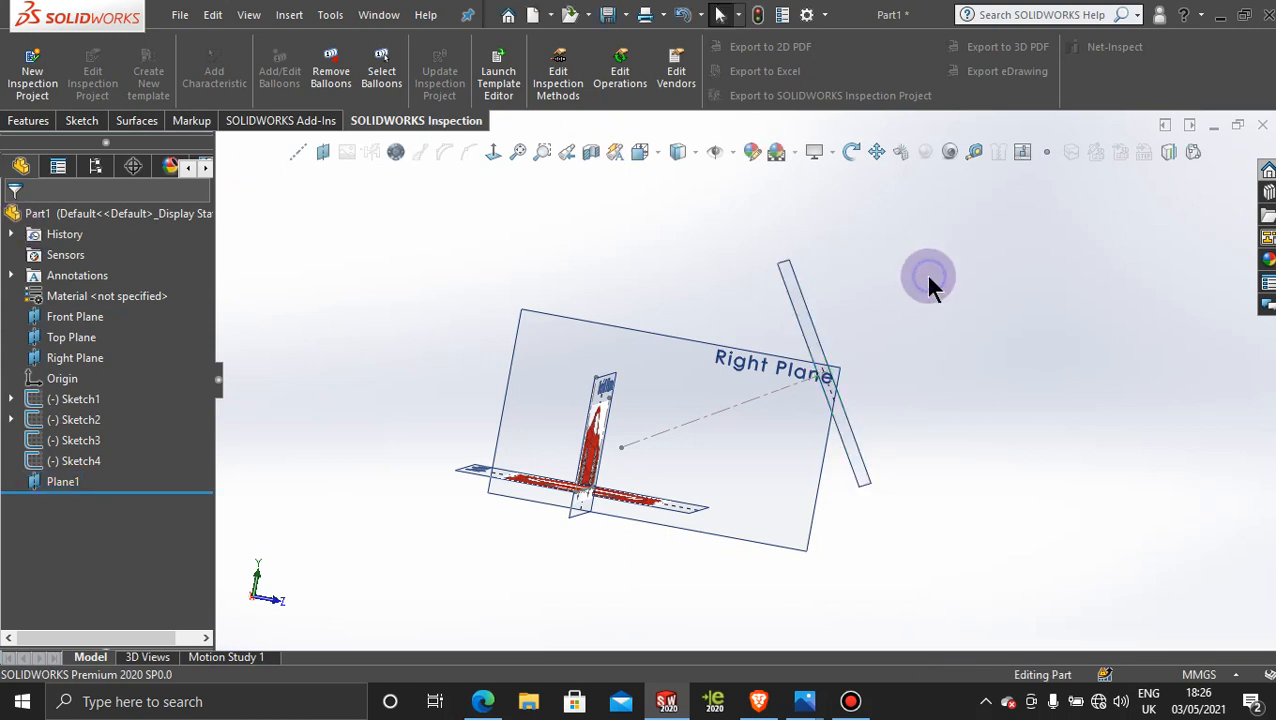
Step: Start a new sketch on Plane1 and view it face-on
middle_drag(1046, 306, 976, 357)
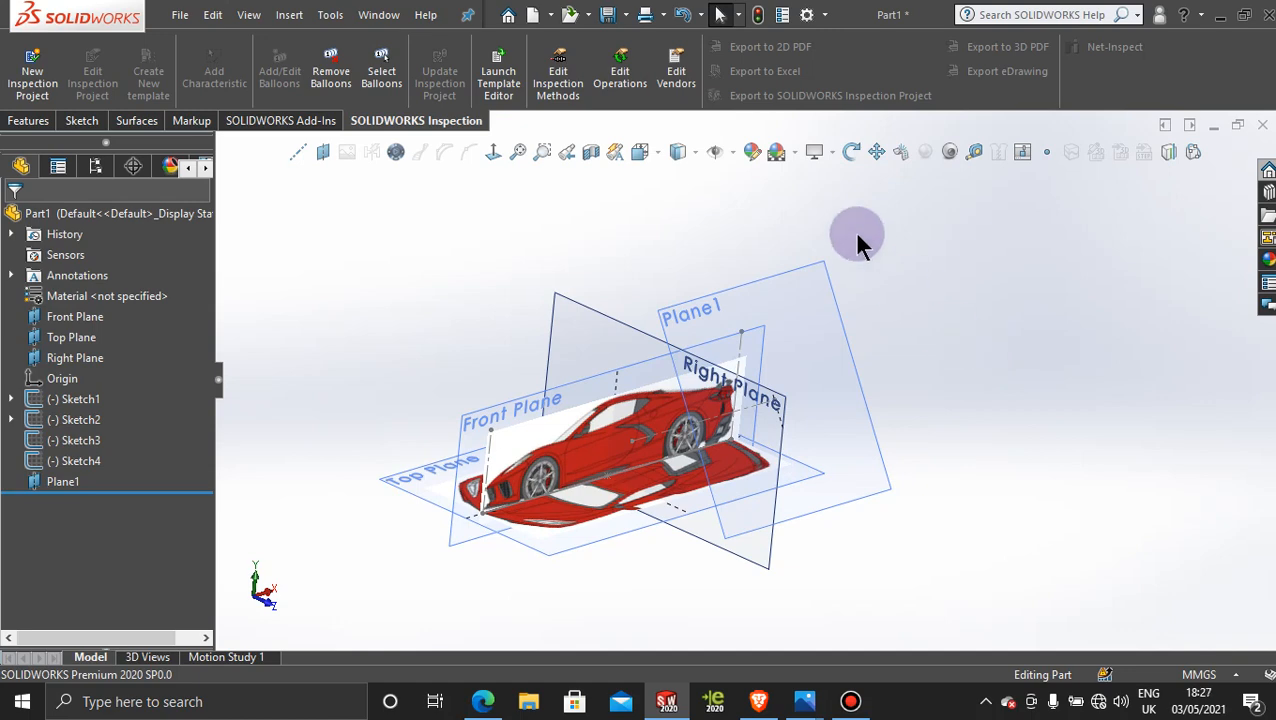
click(813, 294)
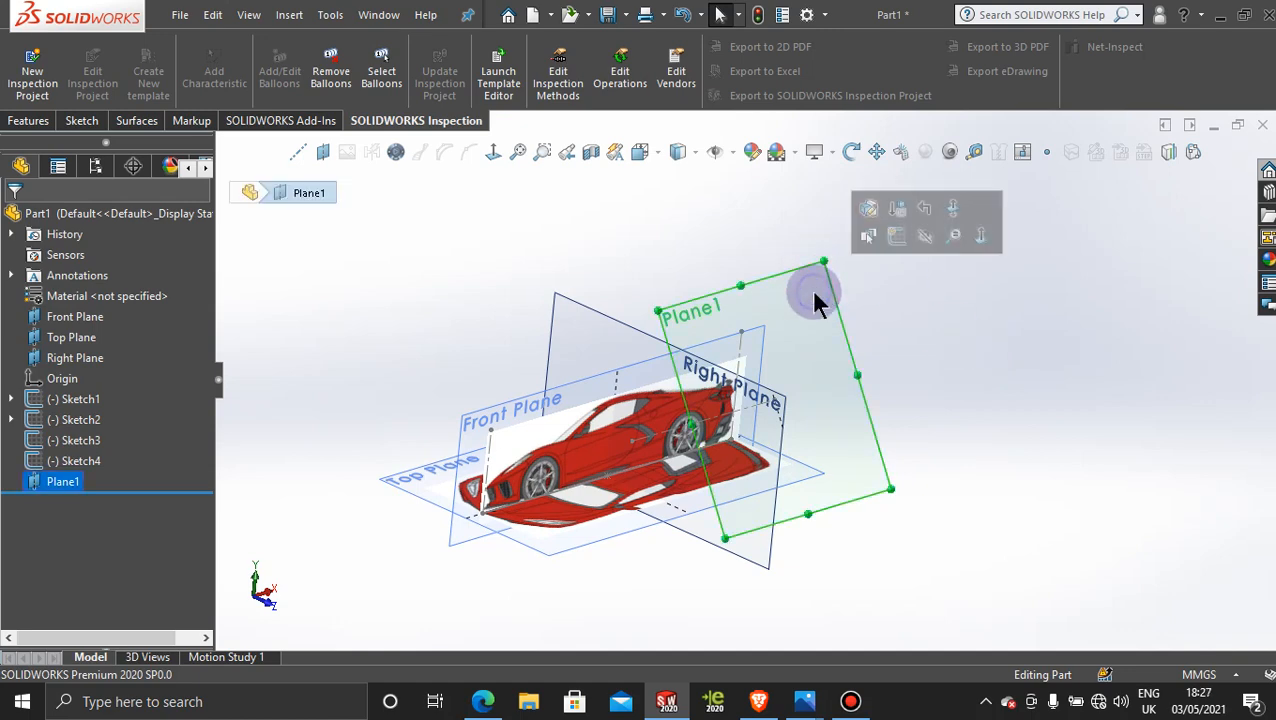
click(898, 236)
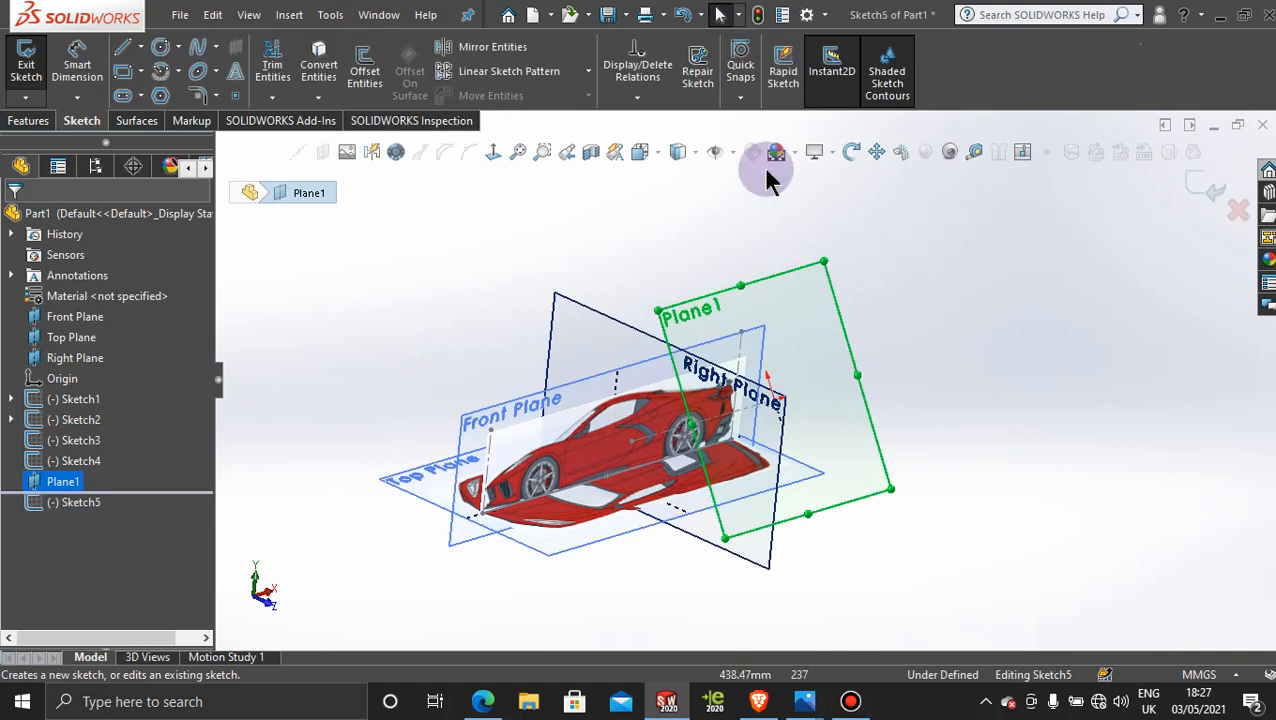
click(499, 151)
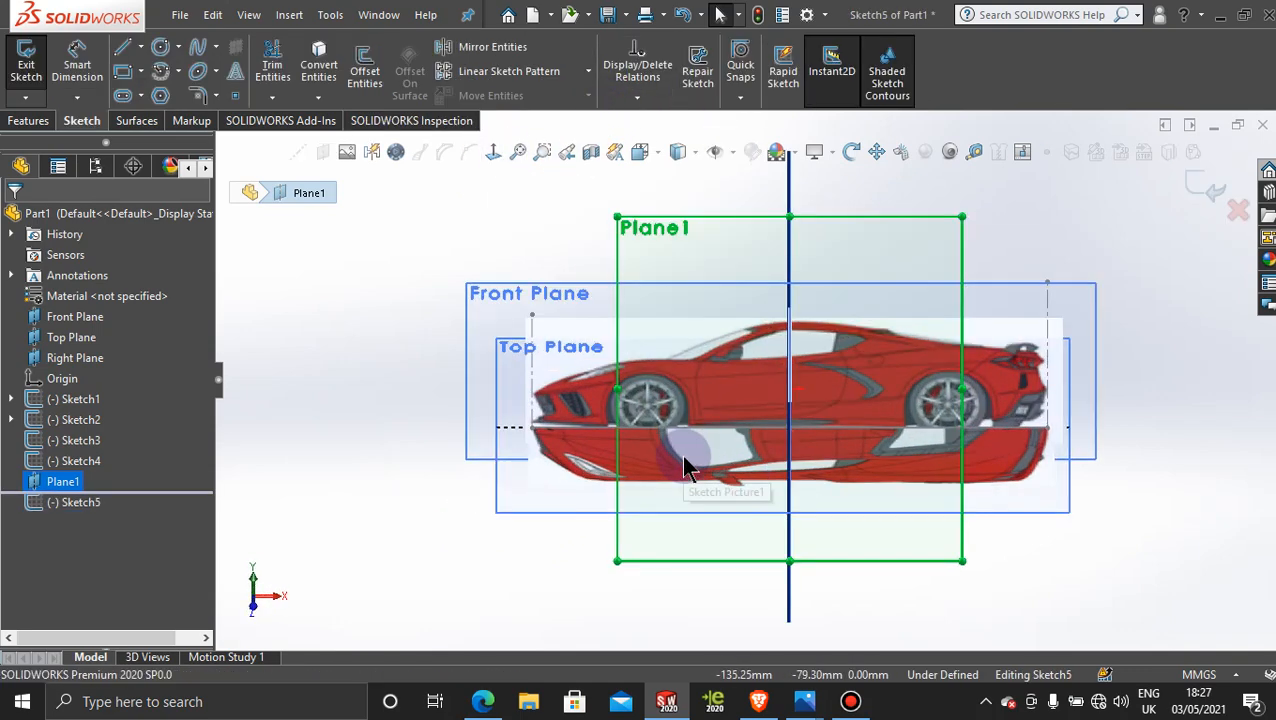
Step: Try to draw a vertical construction centreline about 222 mm long from the top-view mirror up to the side-view windscreen
scroll(713, 378, down, 4)
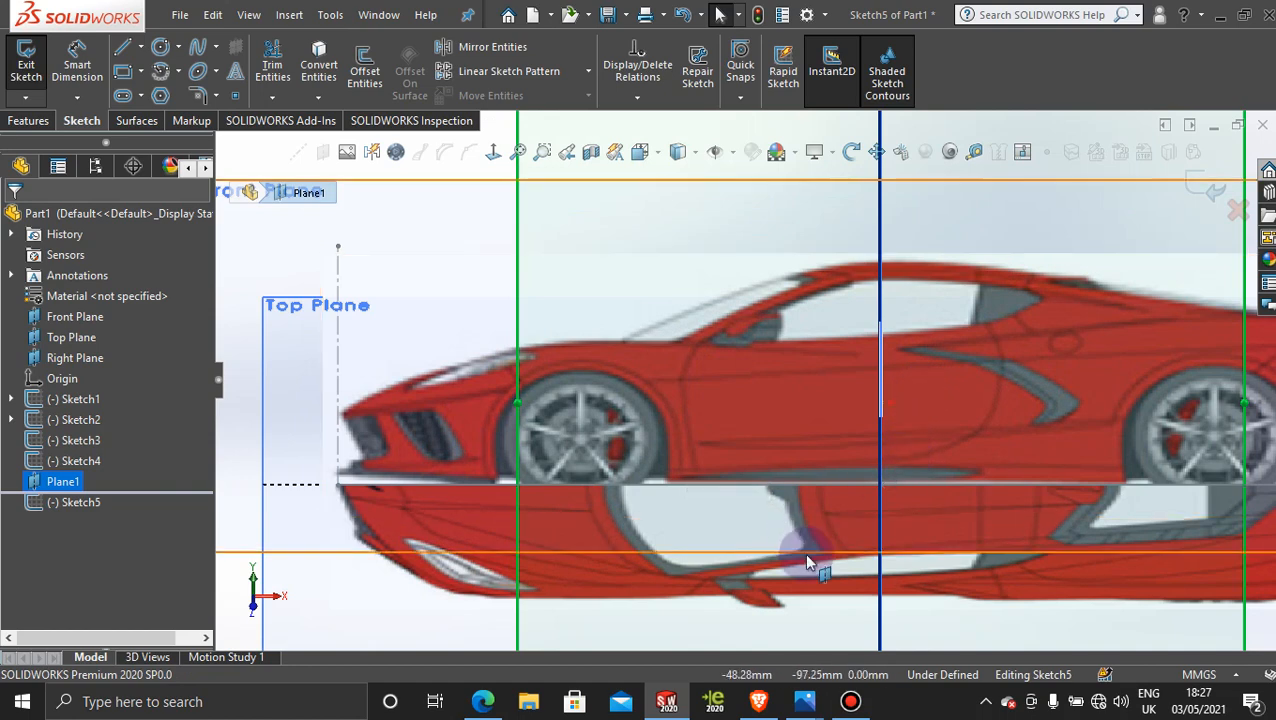
click(141, 48)
click(172, 93)
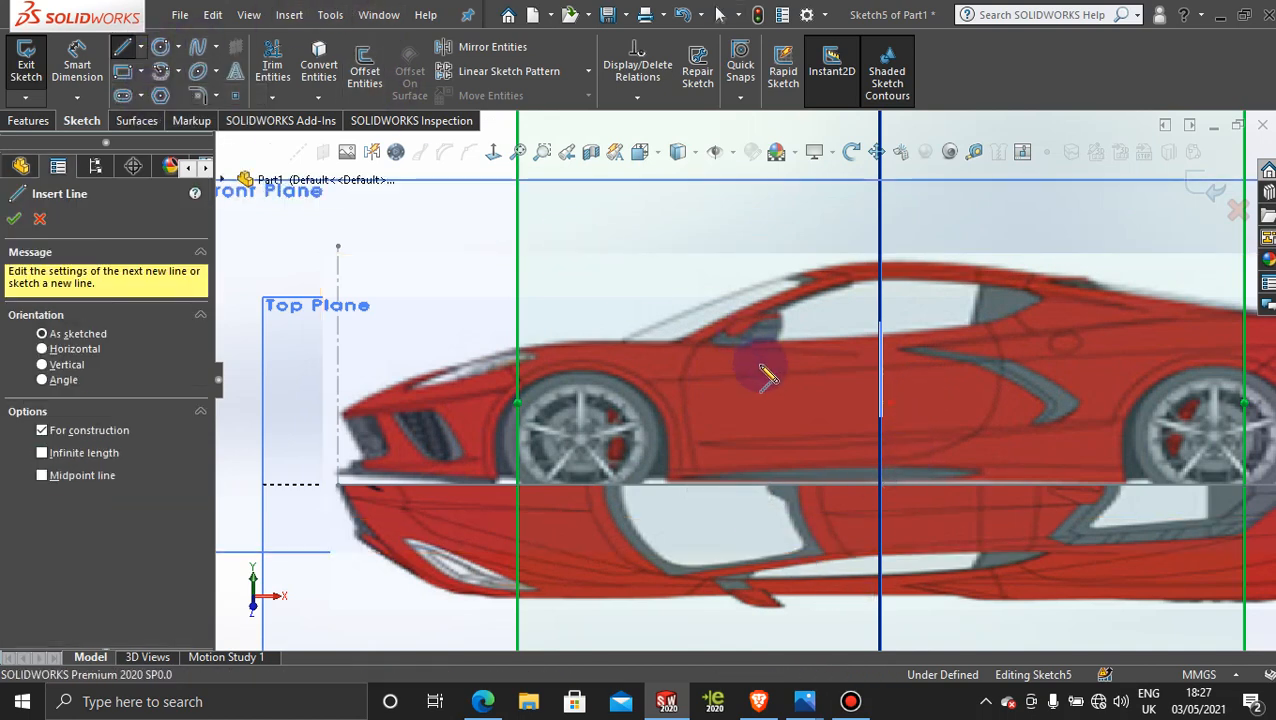
click(782, 602)
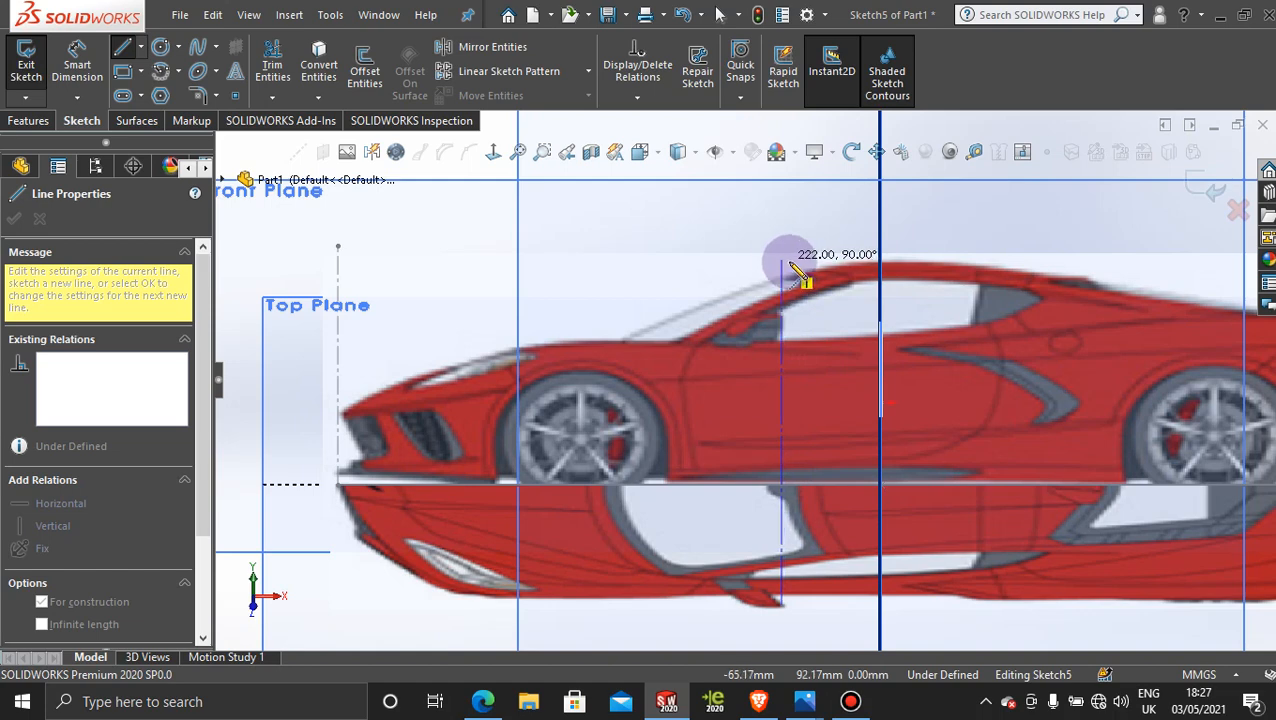
key(Escape)
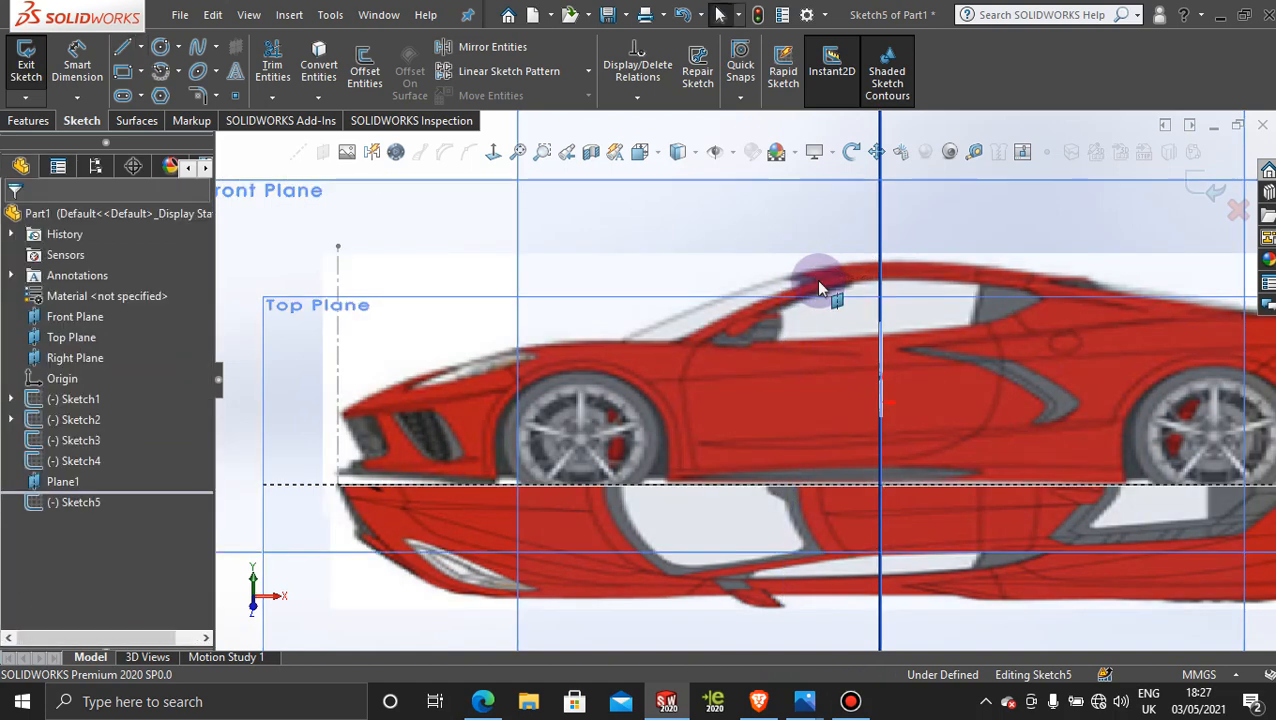
Step: Try to draw a vertical construction centreline about 192 mm long from the side view's rear quarter window down to the top-view body edge
click(160, 47)
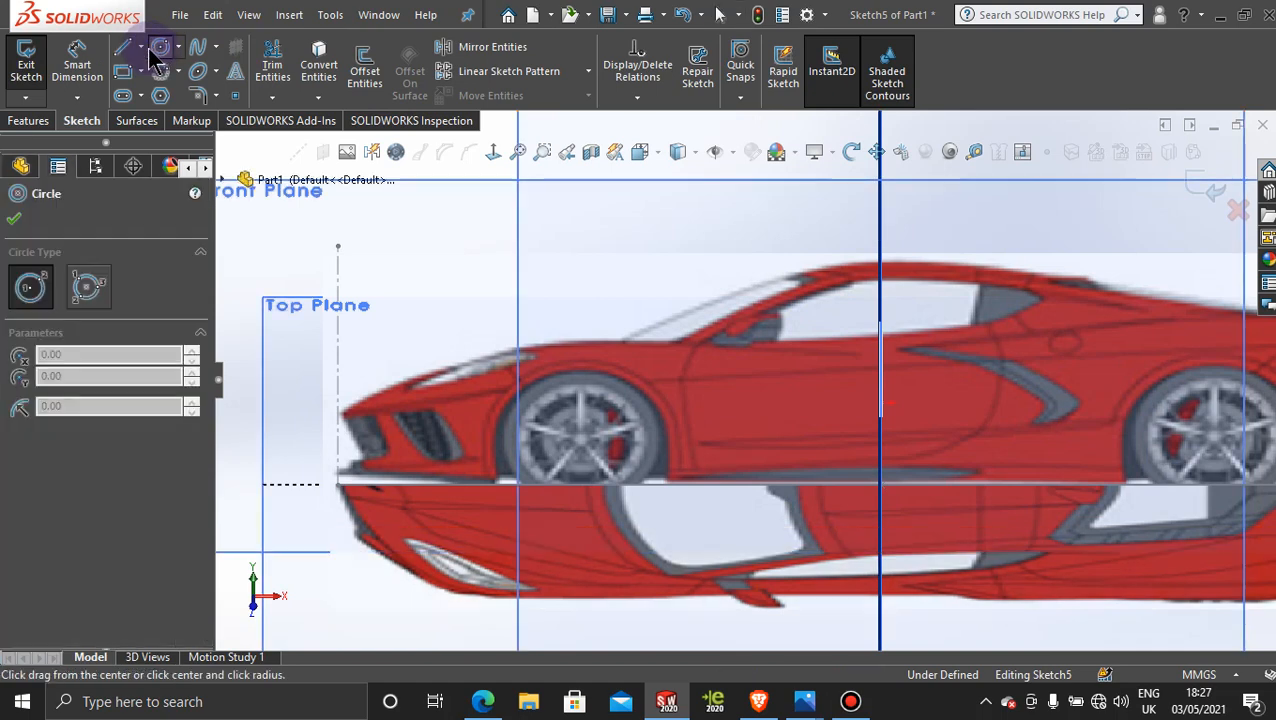
click(140, 47)
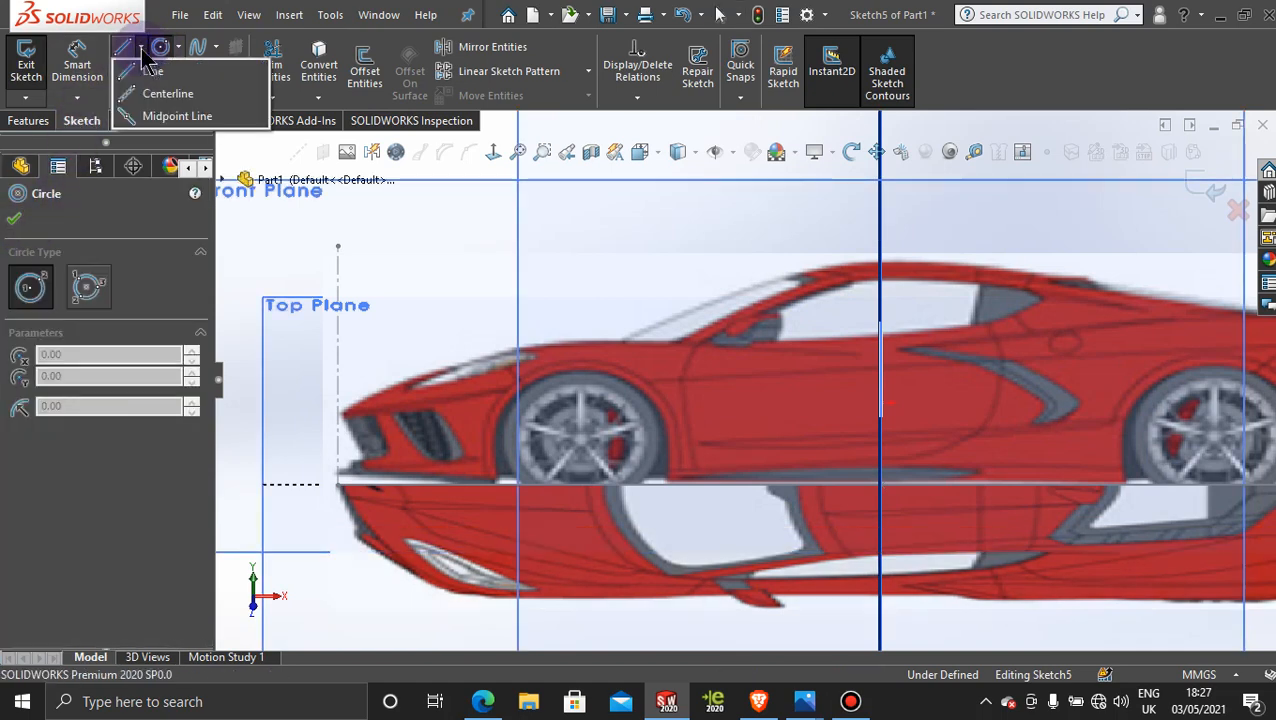
click(163, 93)
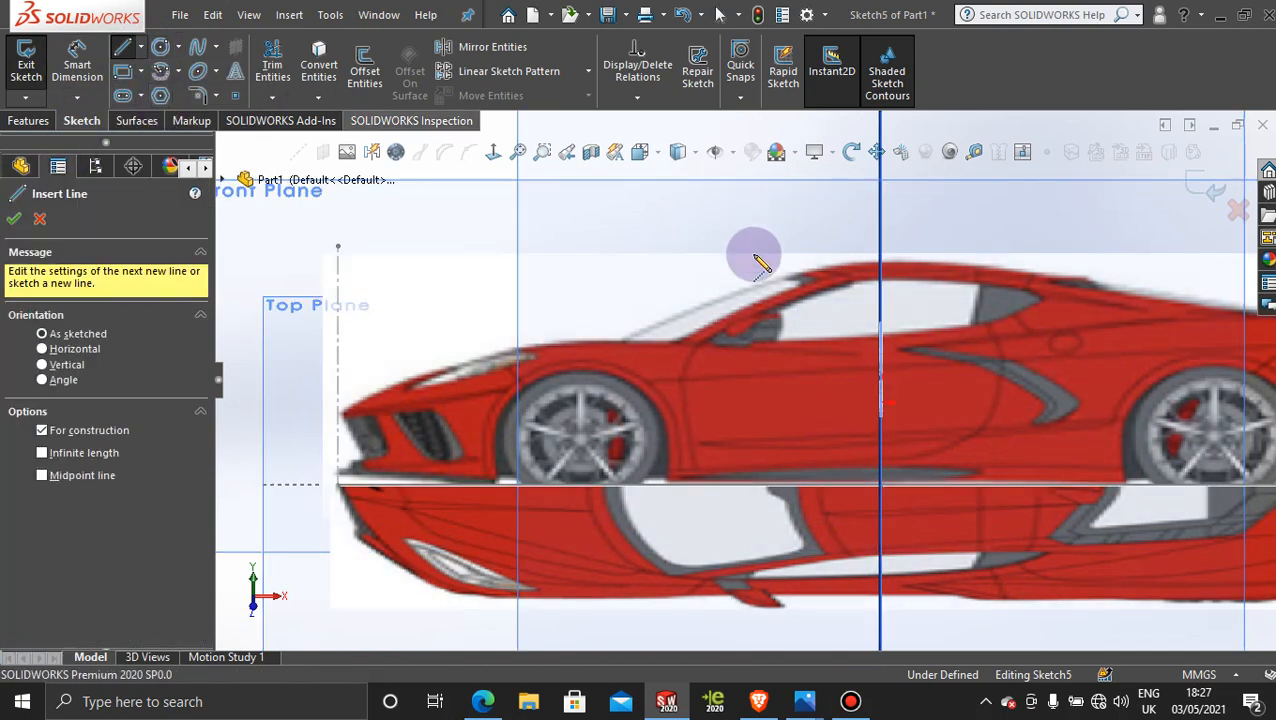
key(f)
scroll(1140, 443, down, 3)
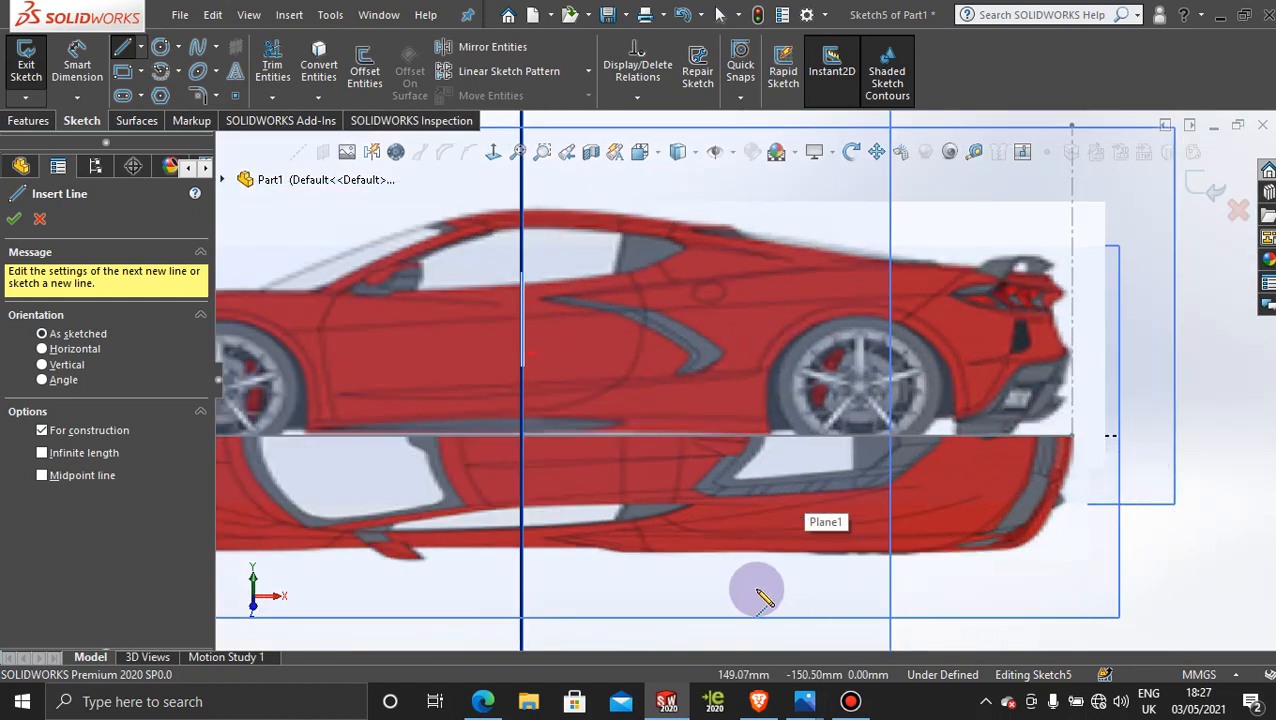
scroll(766, 597, up, 1)
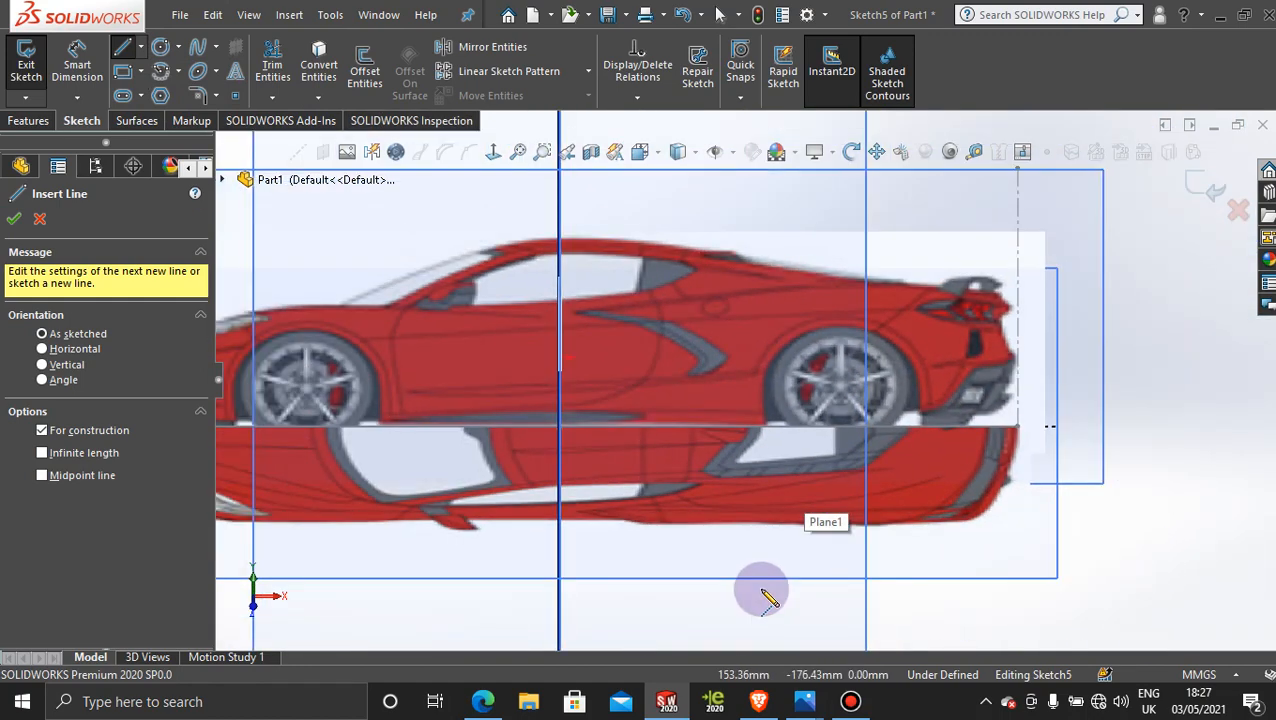
click(698, 272)
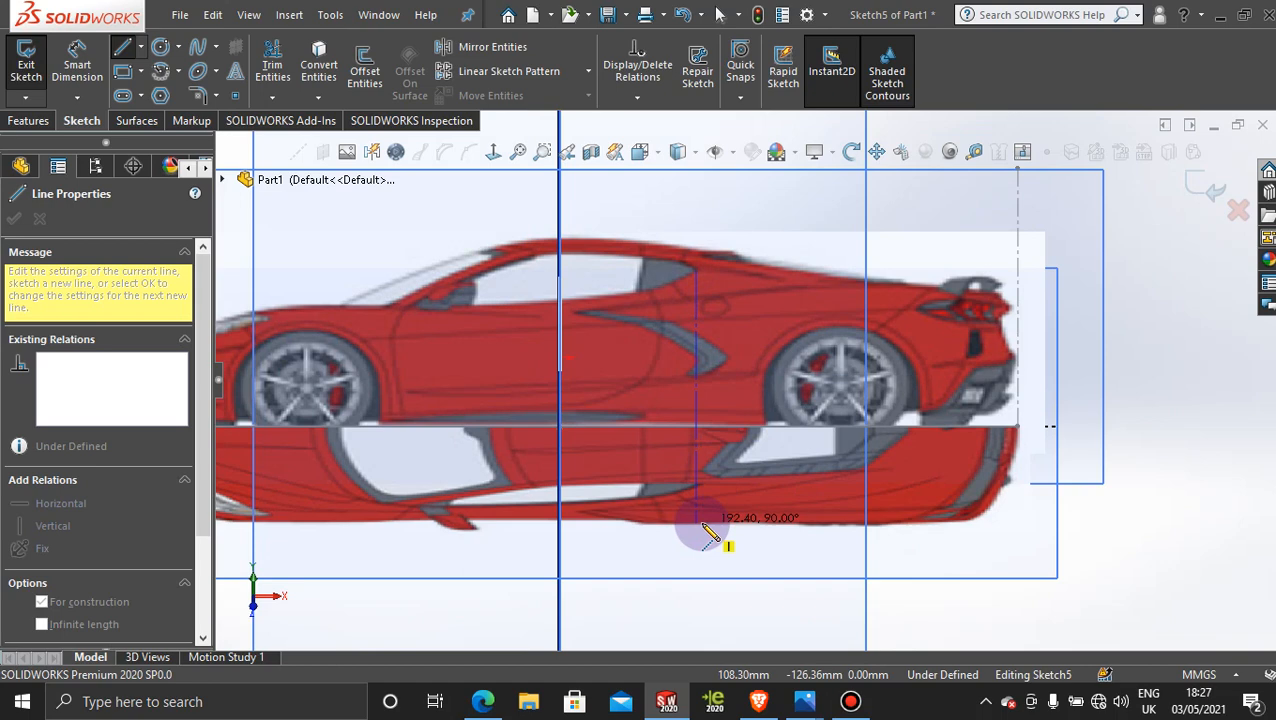
click(702, 524)
key(Escape)
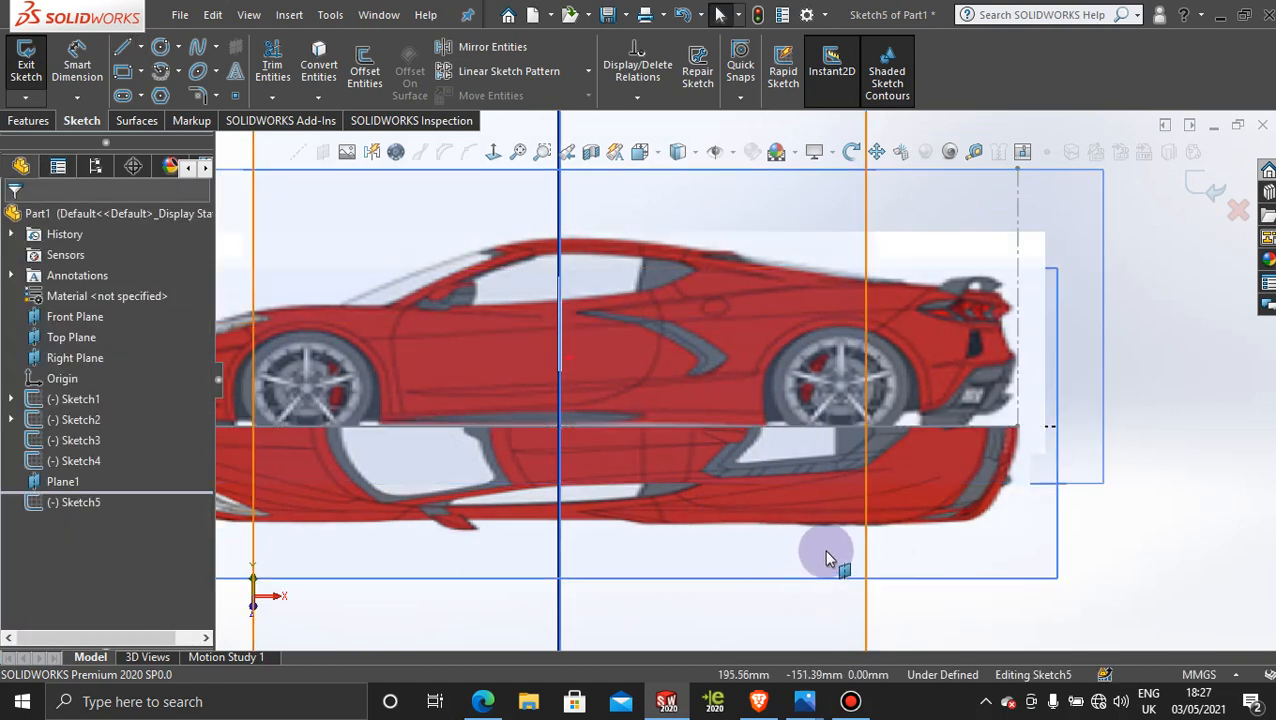
Step: Exit the sketch and delete the inclined reference plane Plane1
key(f)
middle_drag(456, 490, 565, 480)
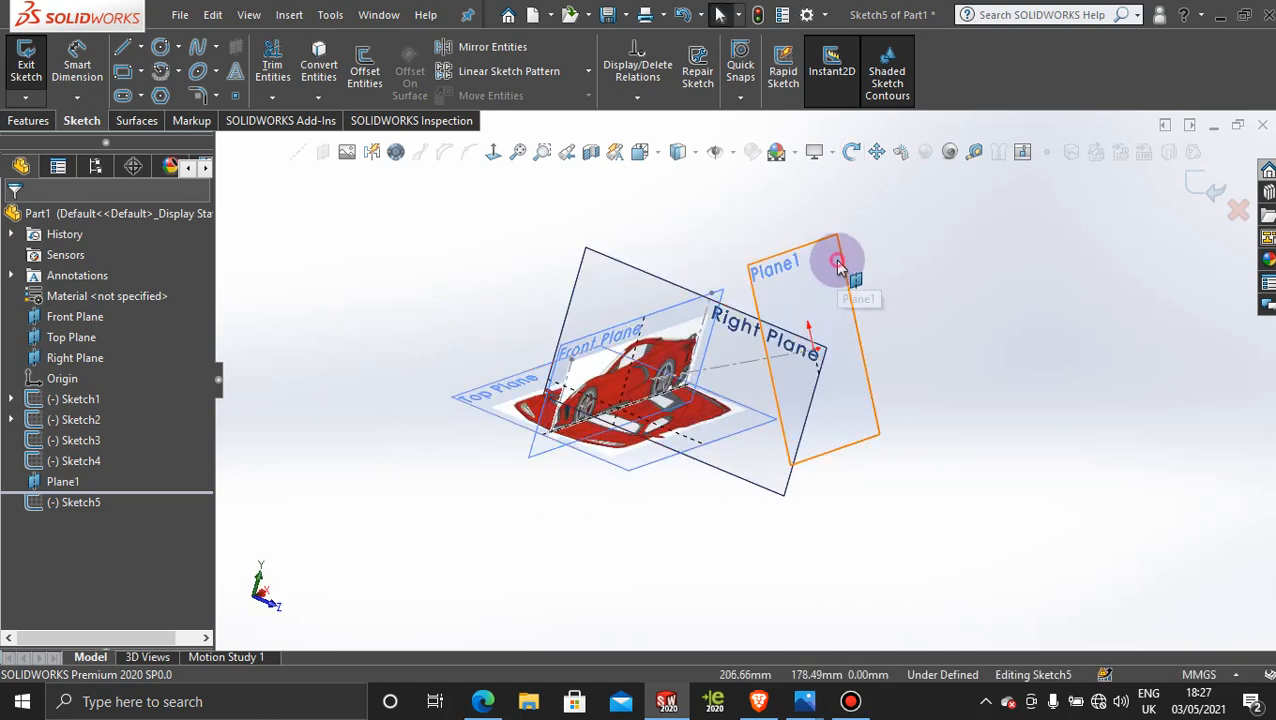
right_click(838, 262)
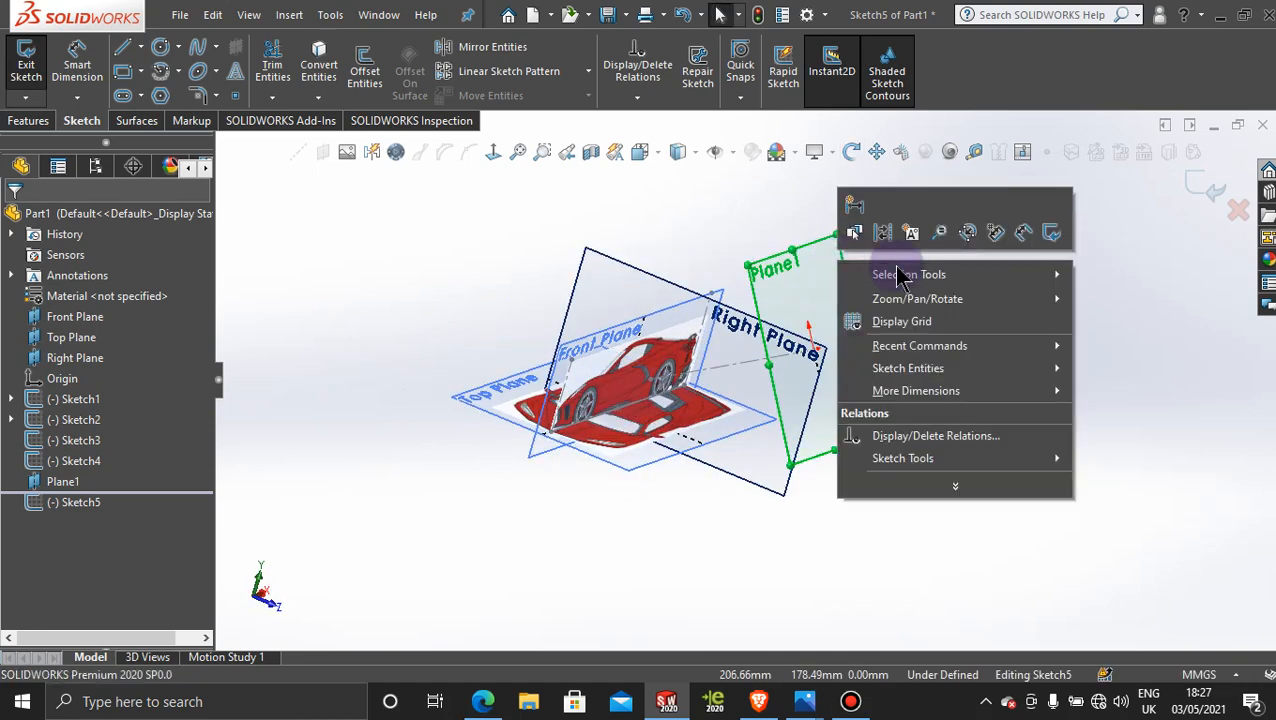
click(1196, 188)
click(1188, 190)
right_click(826, 308)
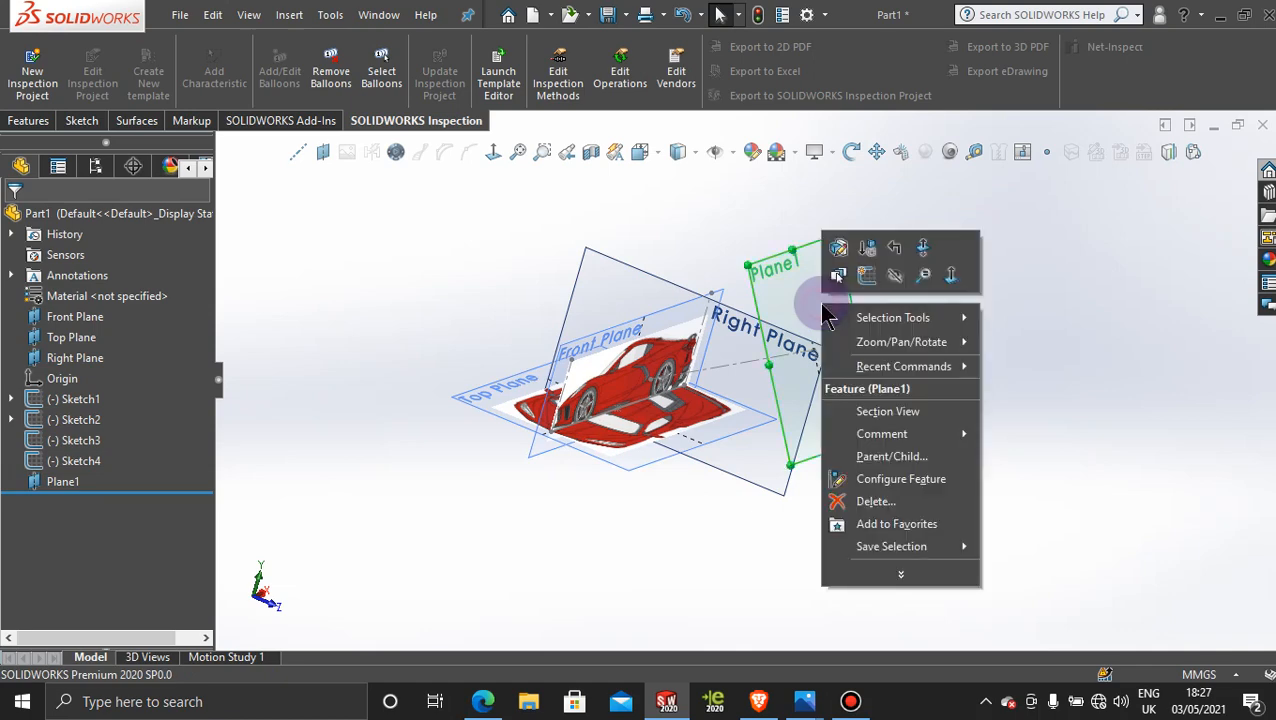
click(878, 501)
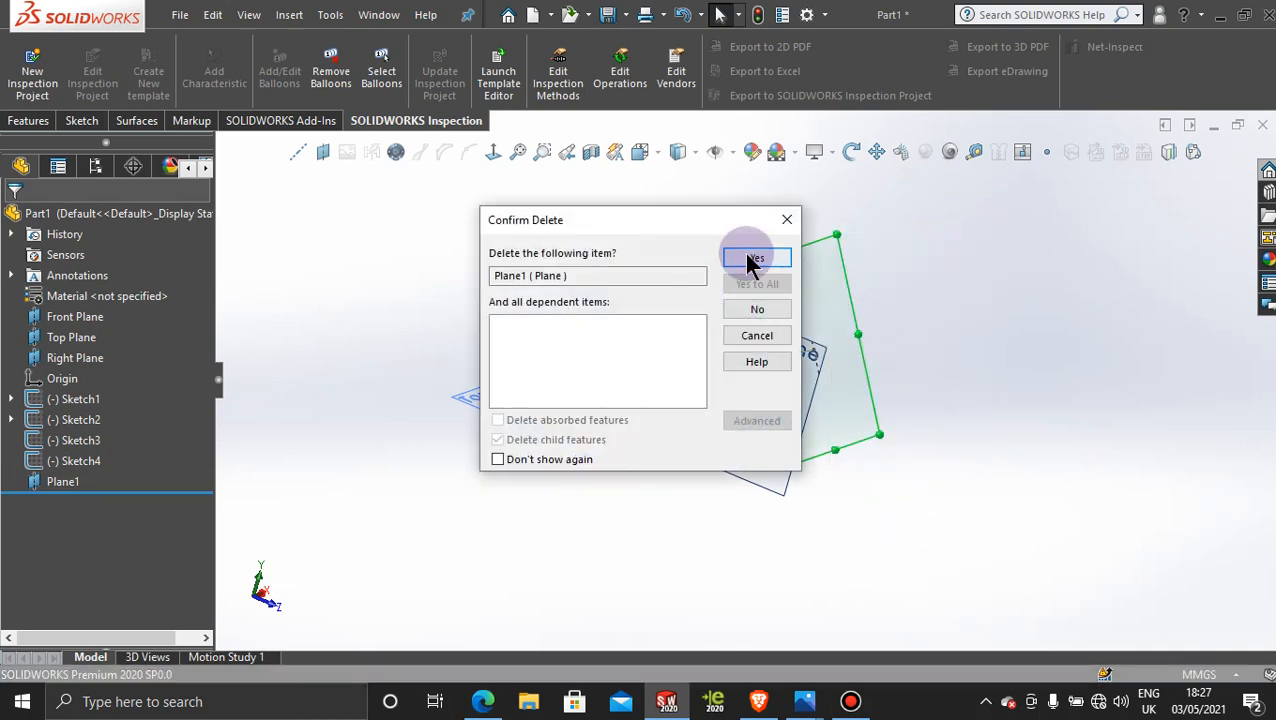
click(755, 259)
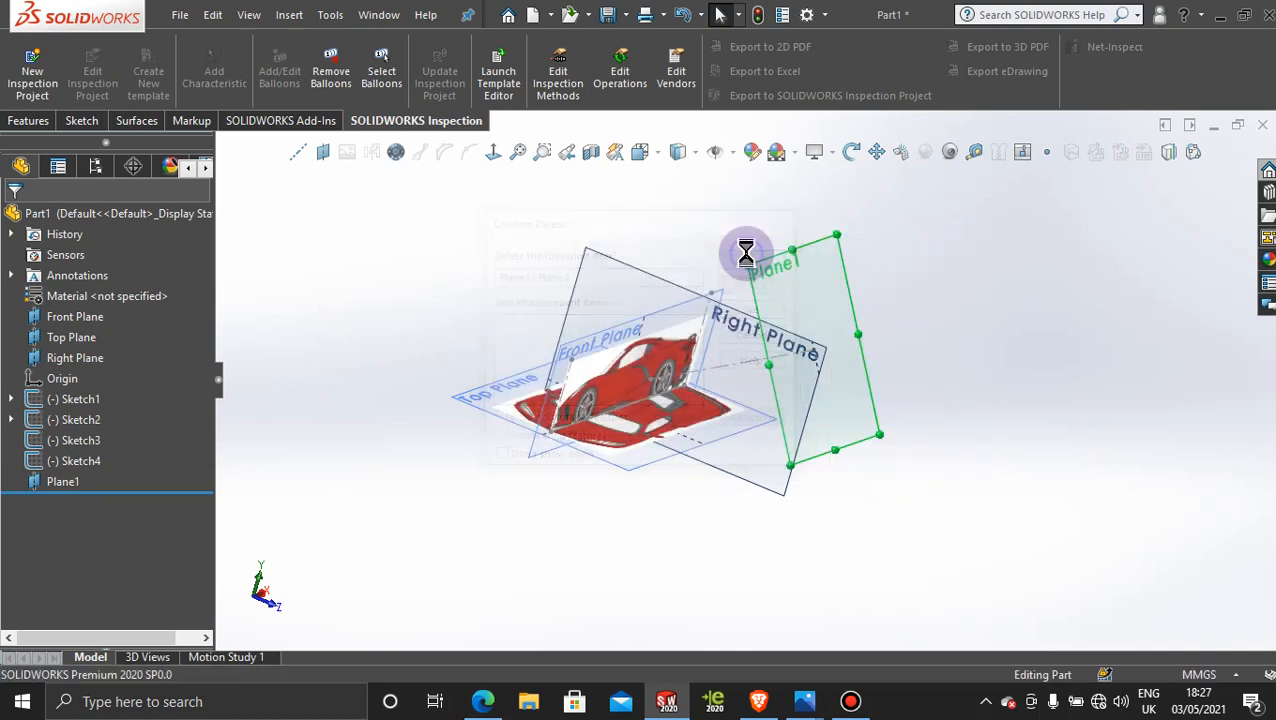
Step: Delete the sketch containing the slanted construction centreline on the Right Plane
right_click(764, 364)
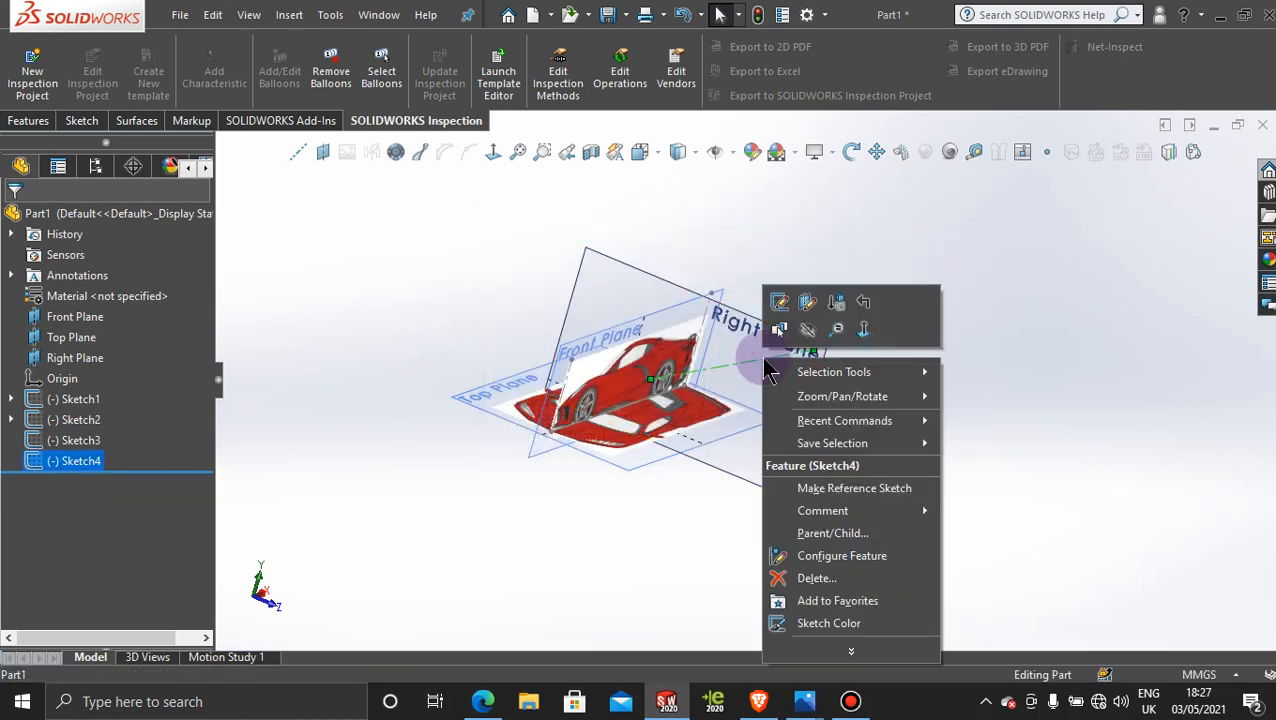
click(815, 580)
click(776, 258)
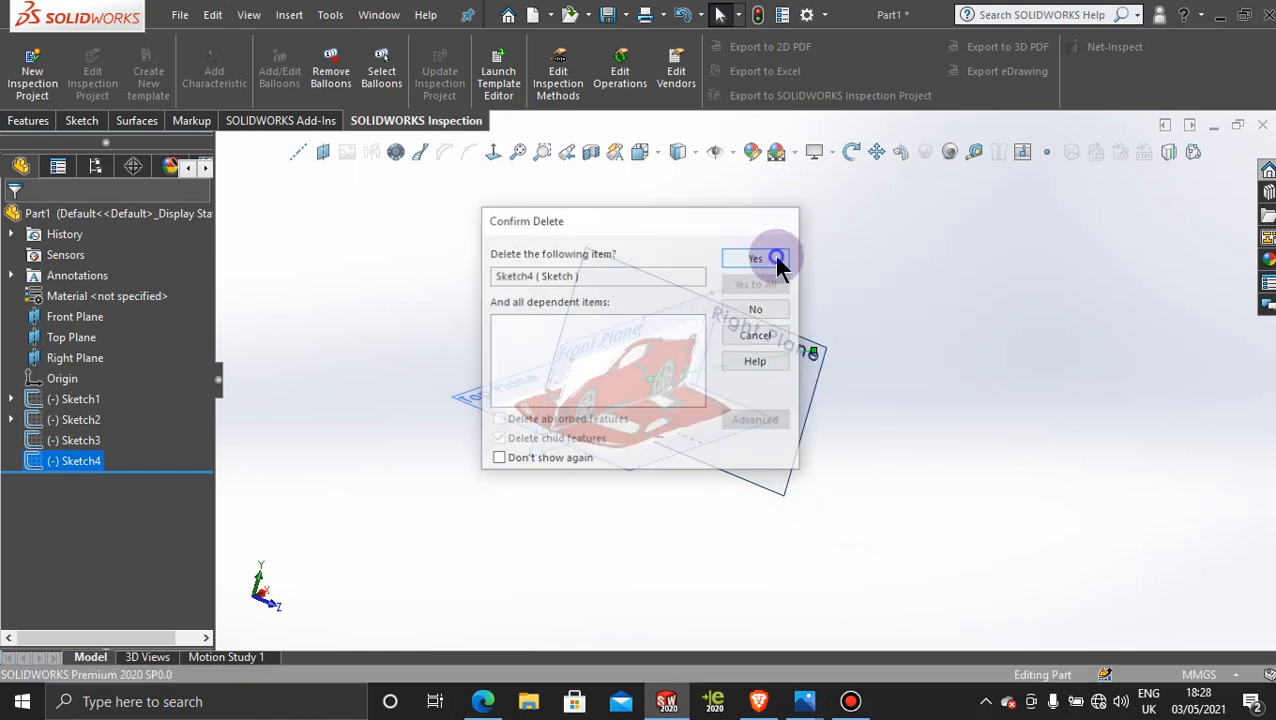
Step: Delete Sketch3 with the vertical construction lines at the front and rear ends of the side-view car
mouse_move(798, 359)
middle_down()
mouse_move(789, 276)
mouse_move(763, 335)
mouse_move(760, 296)
mouse_move(763, 330)
middle_up()
scroll(613, 352, down, 3)
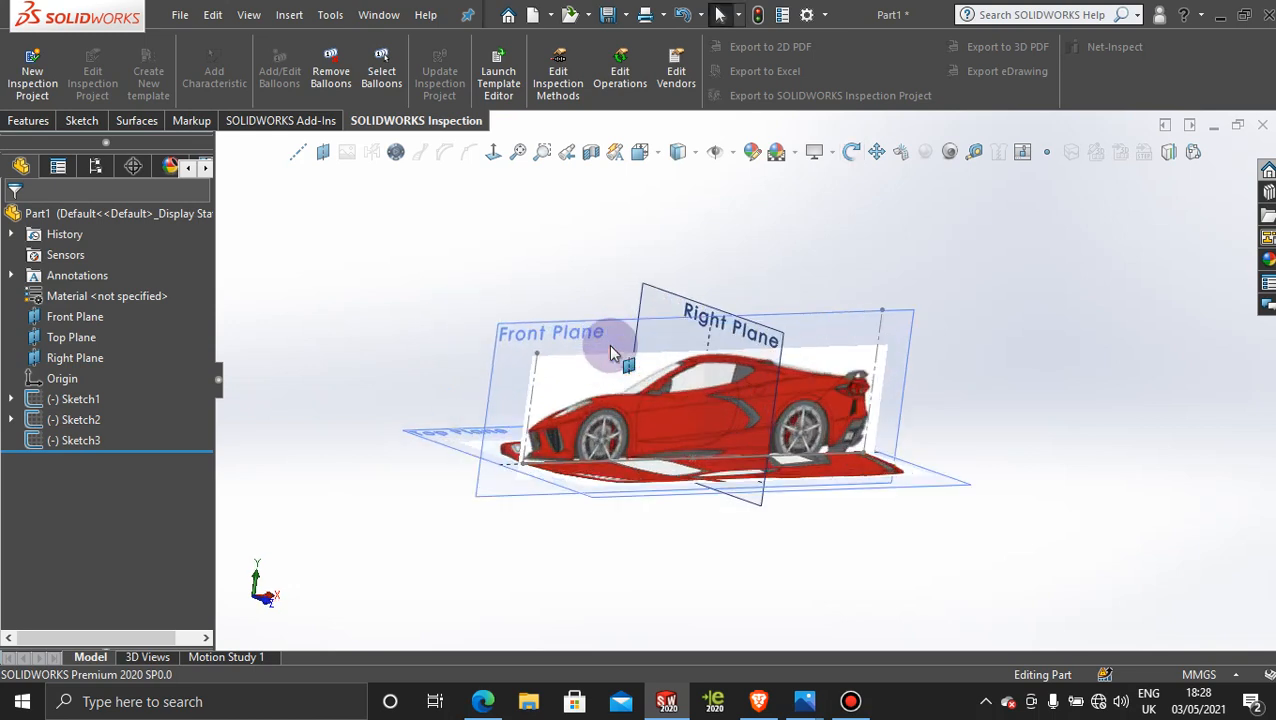
right_click(950, 338)
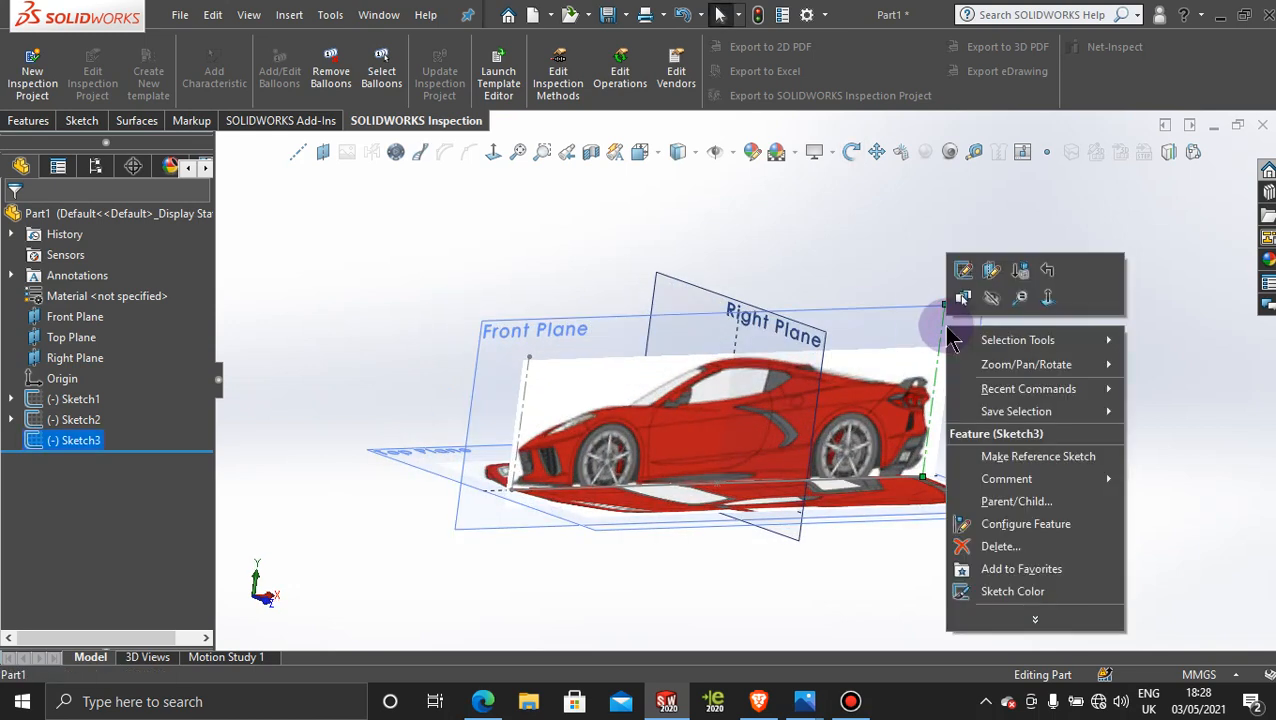
click(999, 547)
click(752, 257)
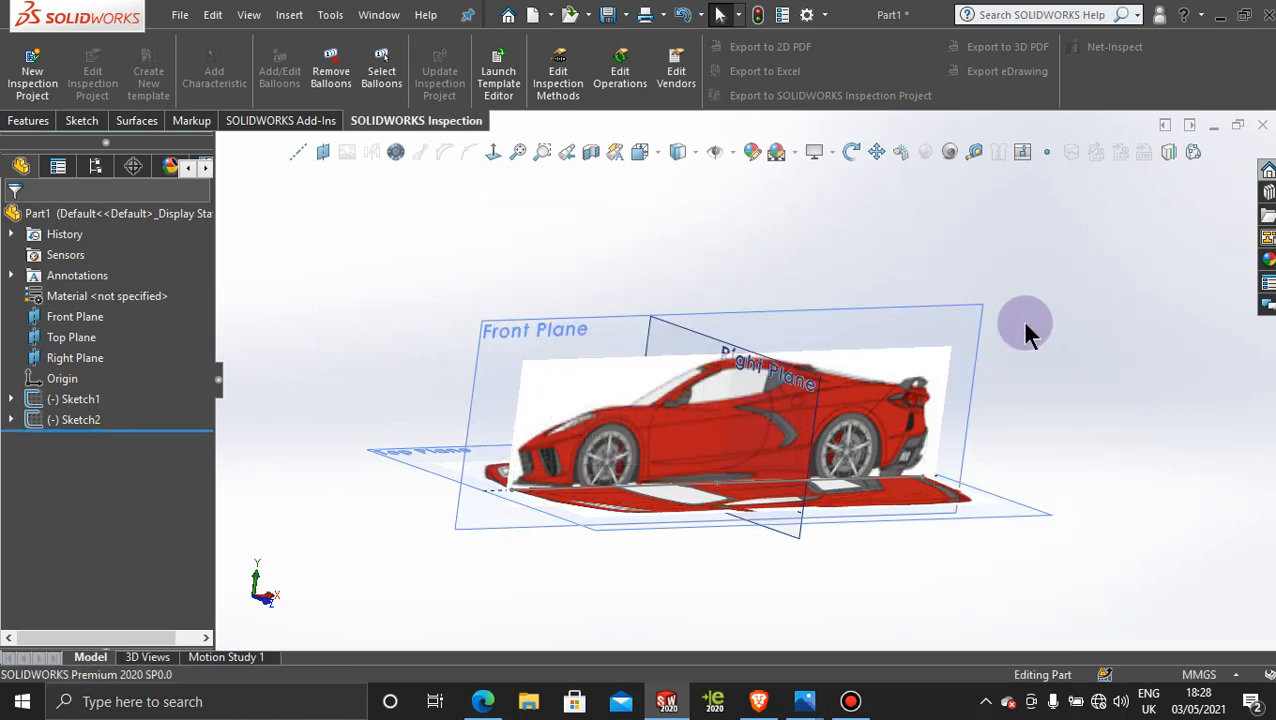
mouse_move(1025, 326)
middle_down()
mouse_move(1011, 345)
mouse_move(1022, 419)
mouse_move(988, 387)
mouse_move(1051, 326)
mouse_move(1020, 325)
mouse_move(1051, 402)
mouse_move(990, 366)
mouse_move(1085, 350)
mouse_move(1068, 416)
mouse_move(1045, 299)
mouse_move(1029, 340)
mouse_move(1068, 353)
mouse_move(1020, 339)
mouse_move(1041, 367)
mouse_move(1005, 316)
mouse_move(1030, 335)
middle_up()
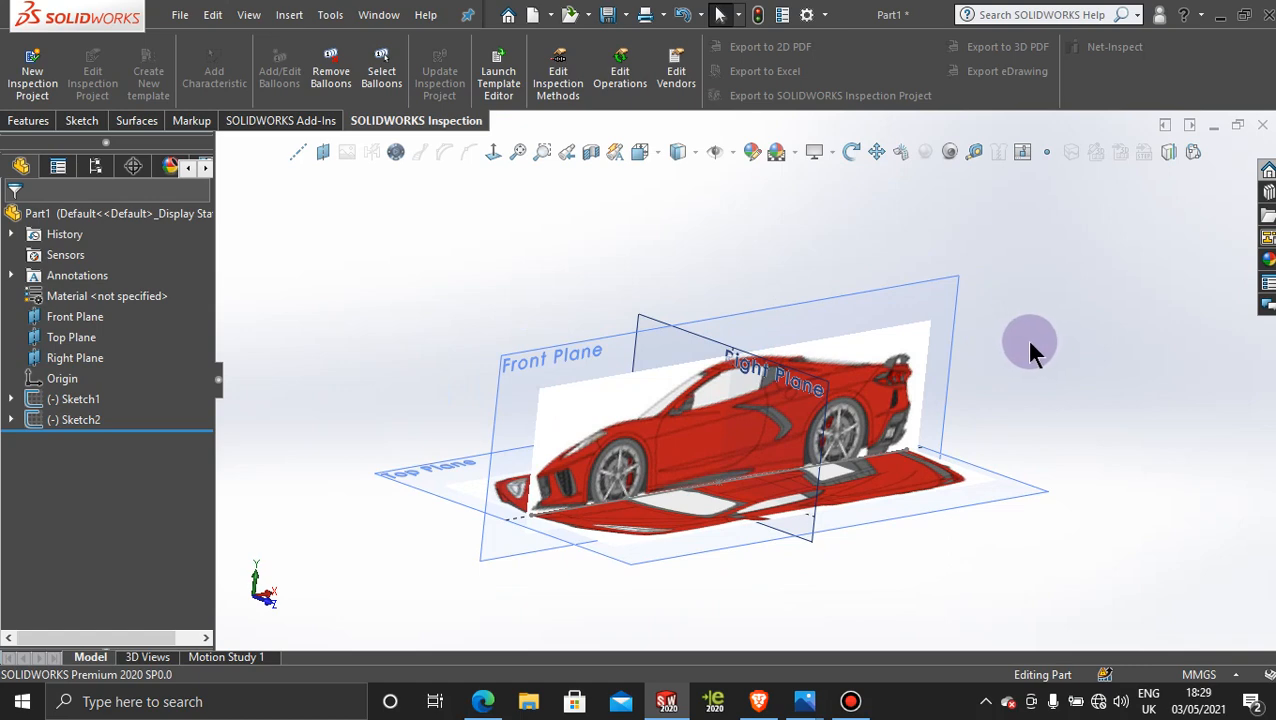
middle_drag(1031, 348, 678, 308)
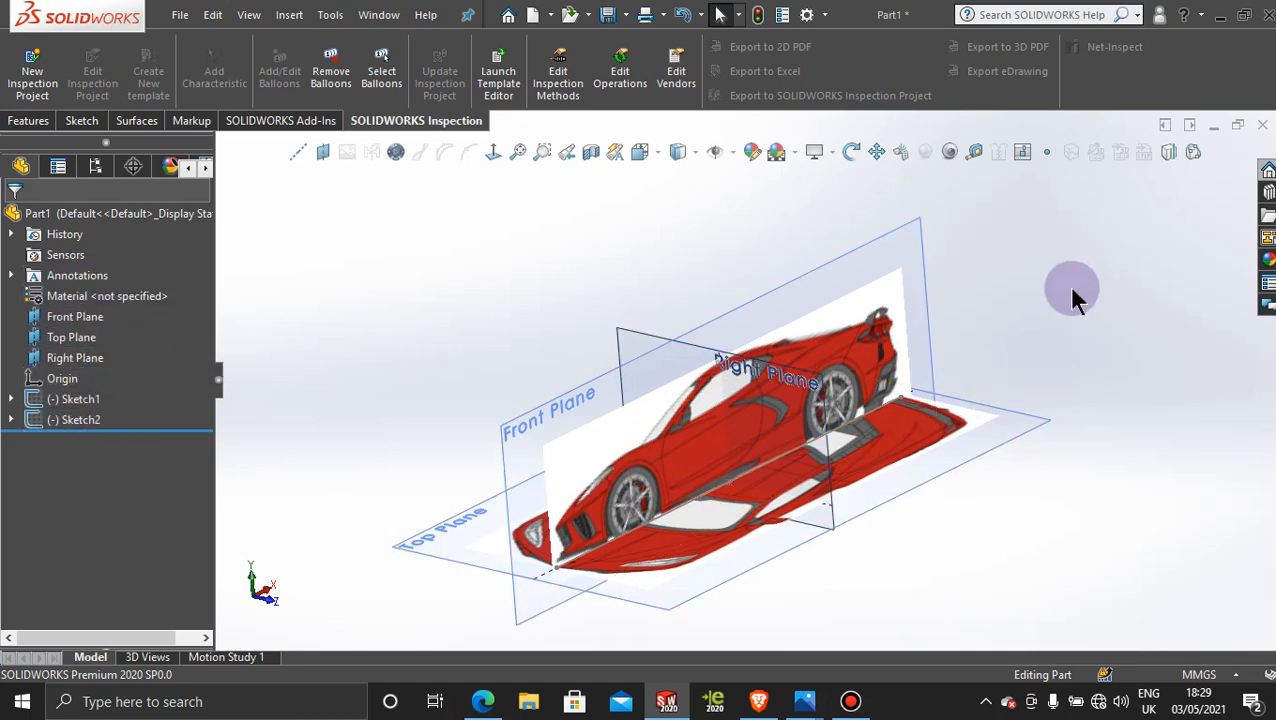
middle_drag(1068, 284, 1031, 293)
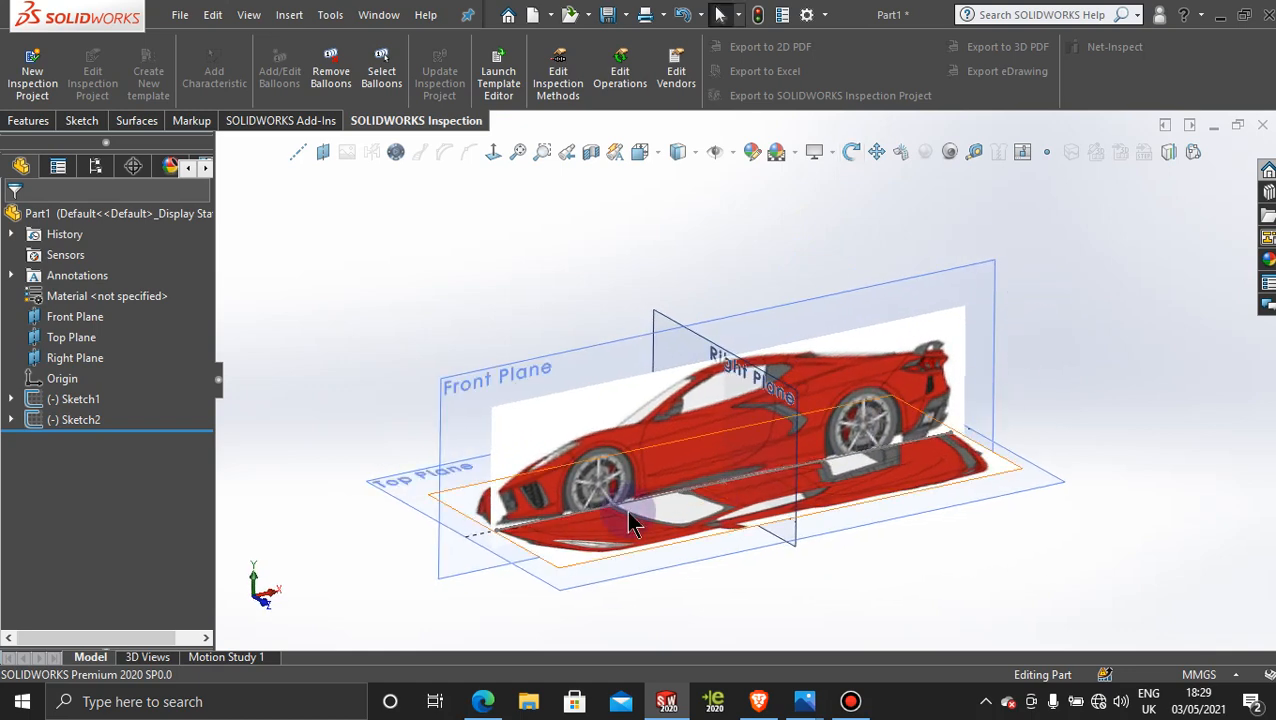
scroll(626, 508, up, 2)
scroll(641, 405, down, 2)
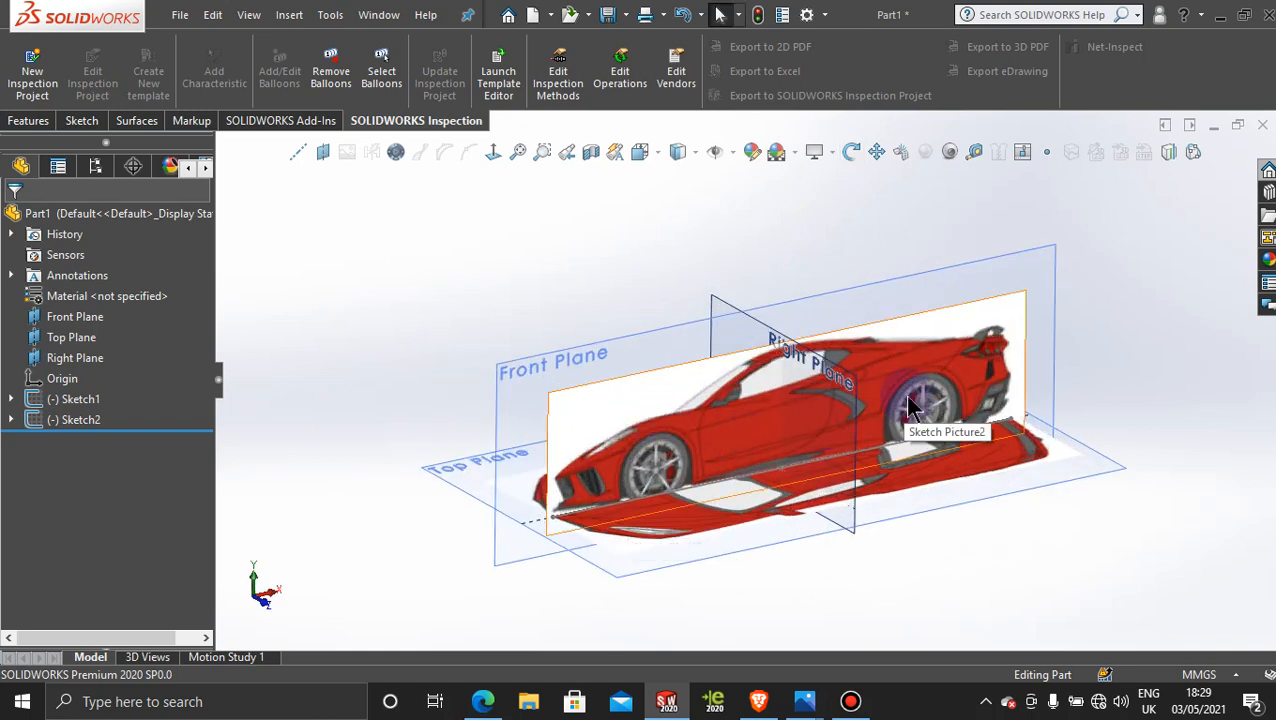
middle_drag(907, 398, 913, 406)
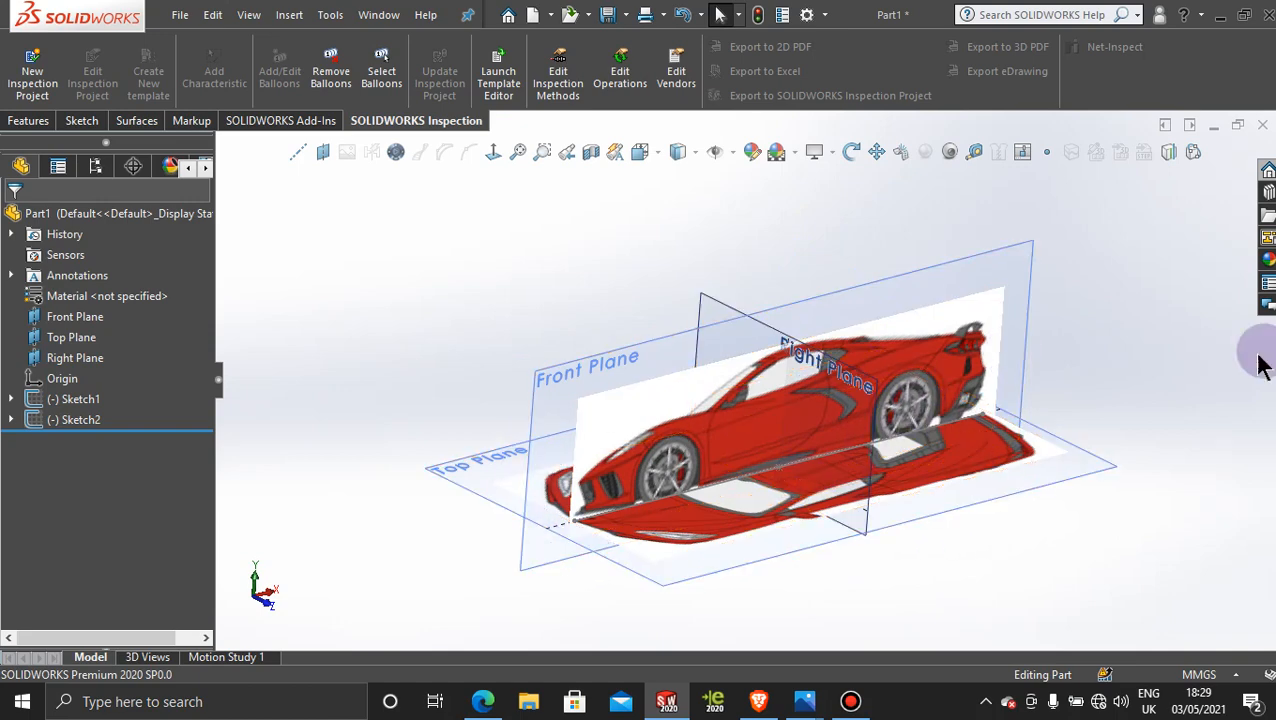
middle_drag(871, 530, 920, 533)
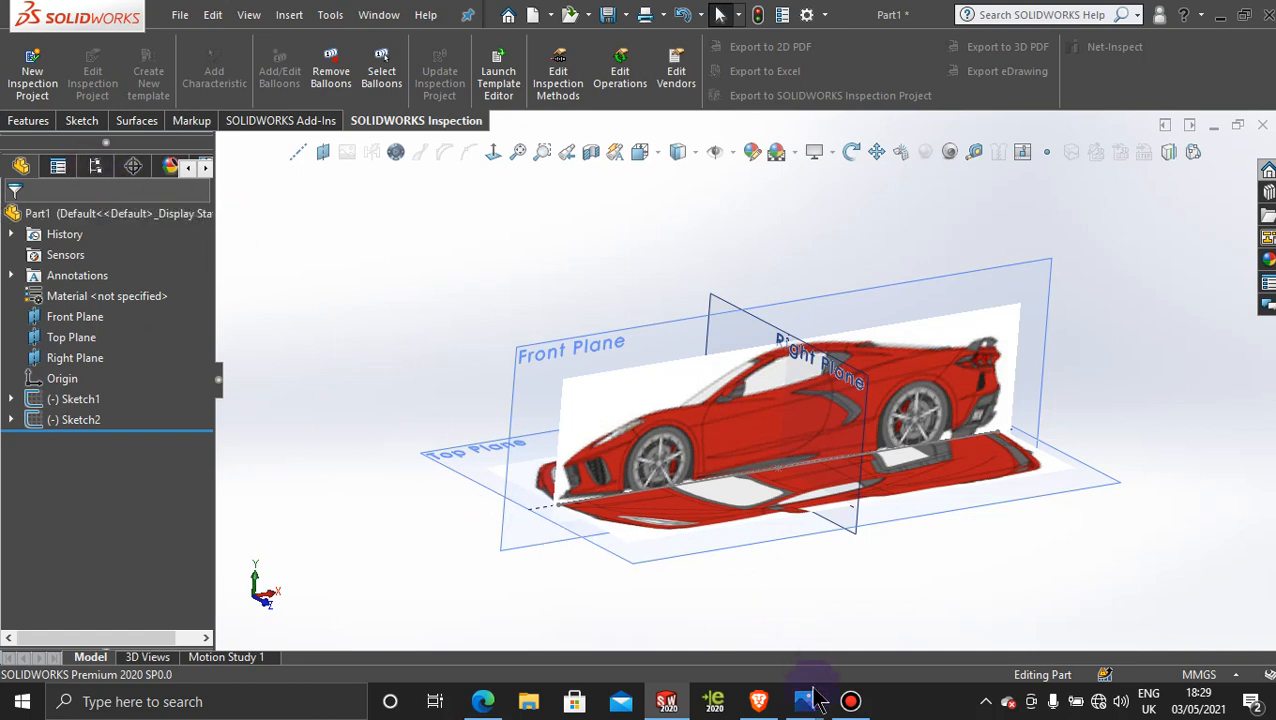
click(850, 701)
click(850, 701)
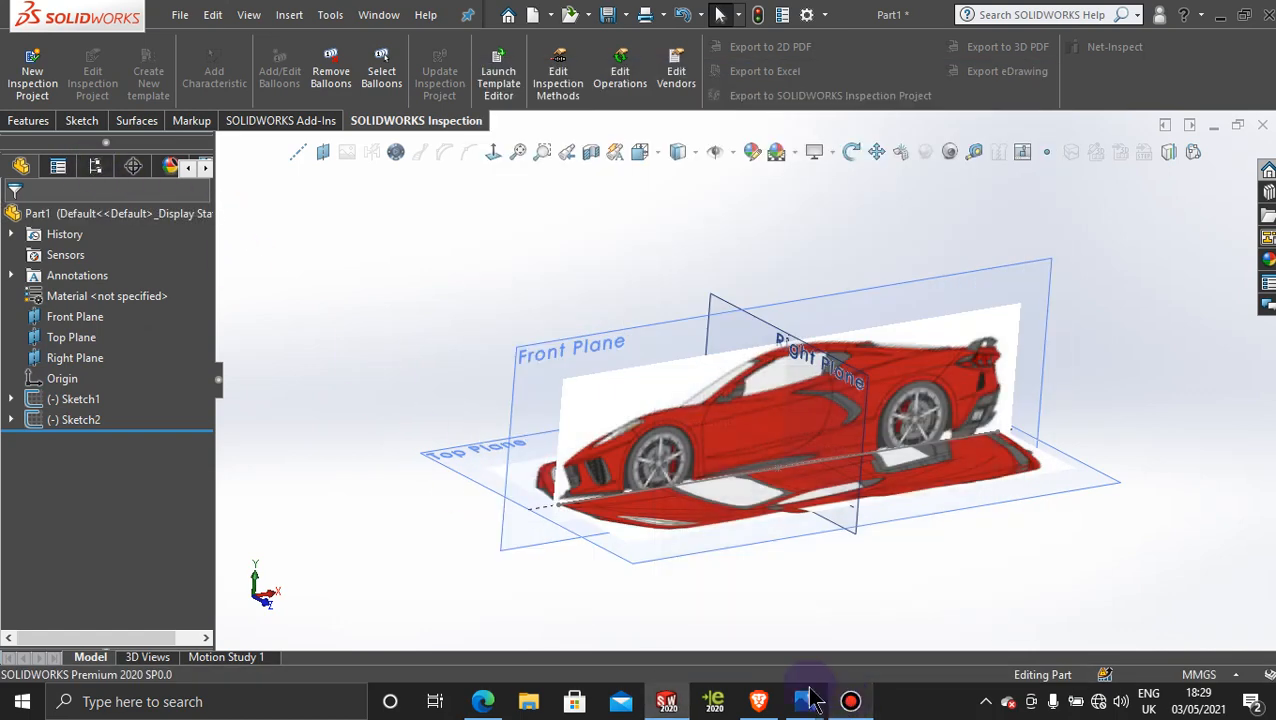
Step: Add a second display state to the part's Default configuration and activate it
click(101, 170)
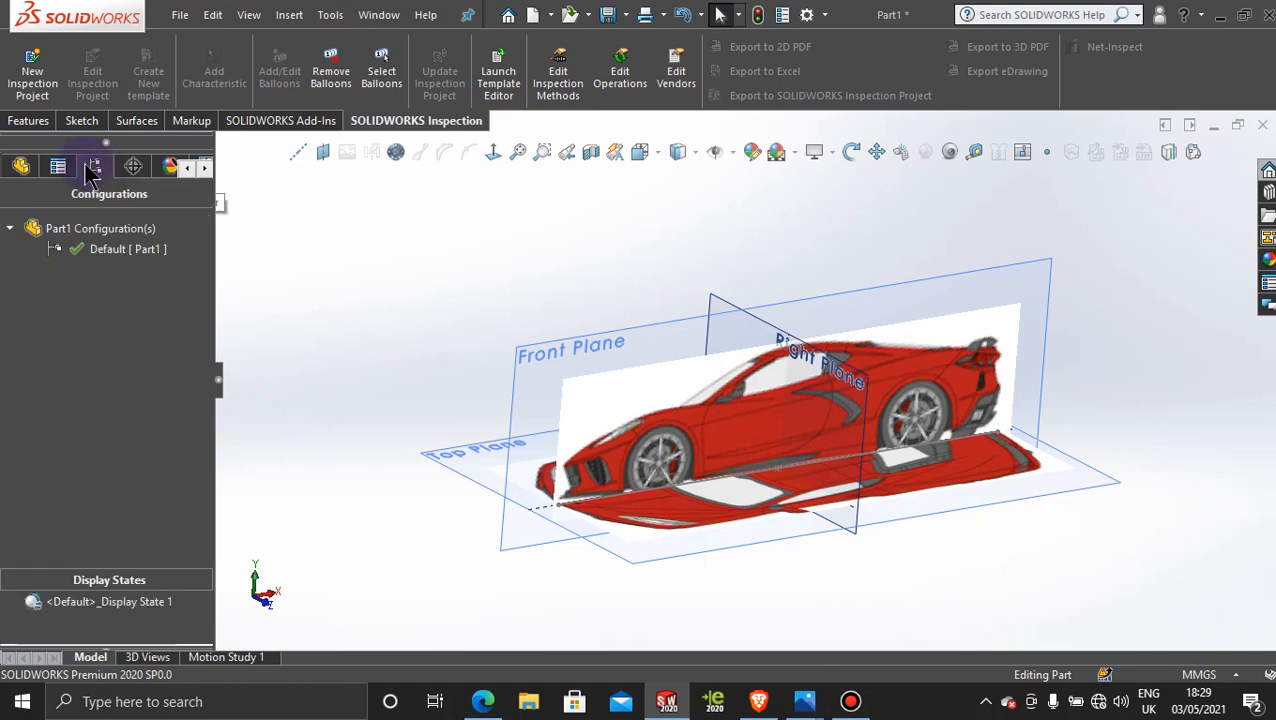
click(20, 166)
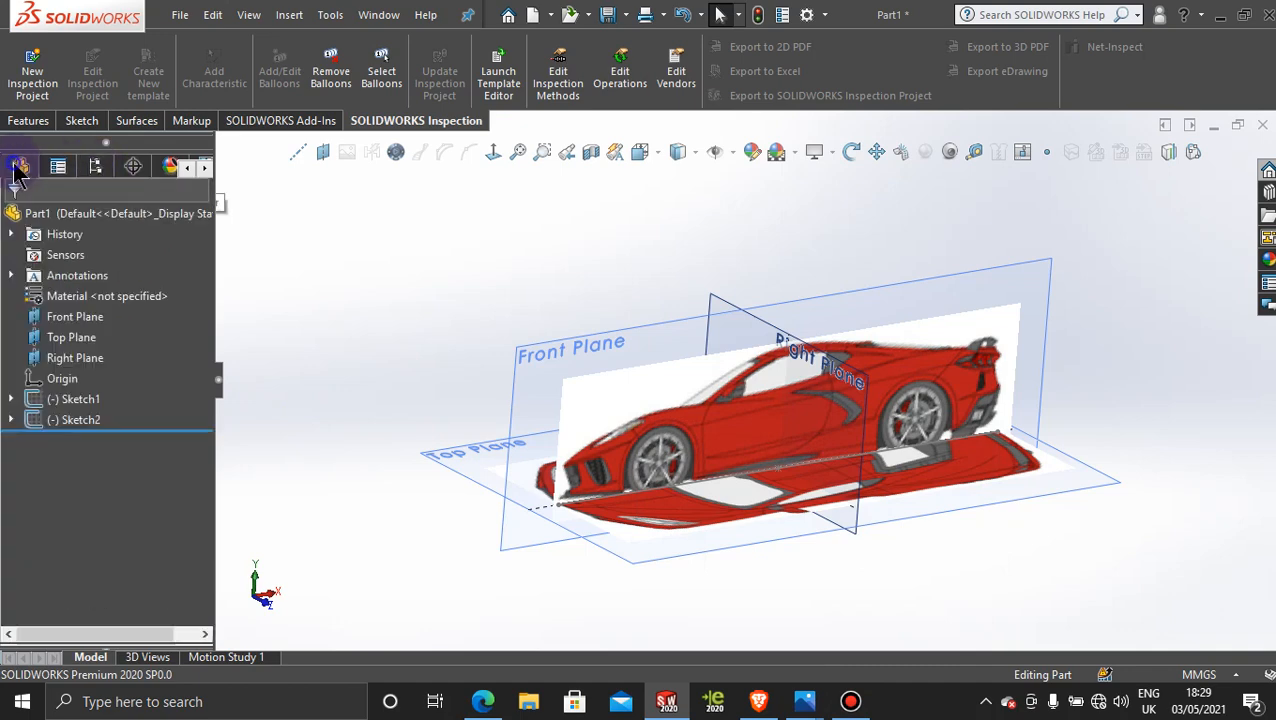
click(101, 168)
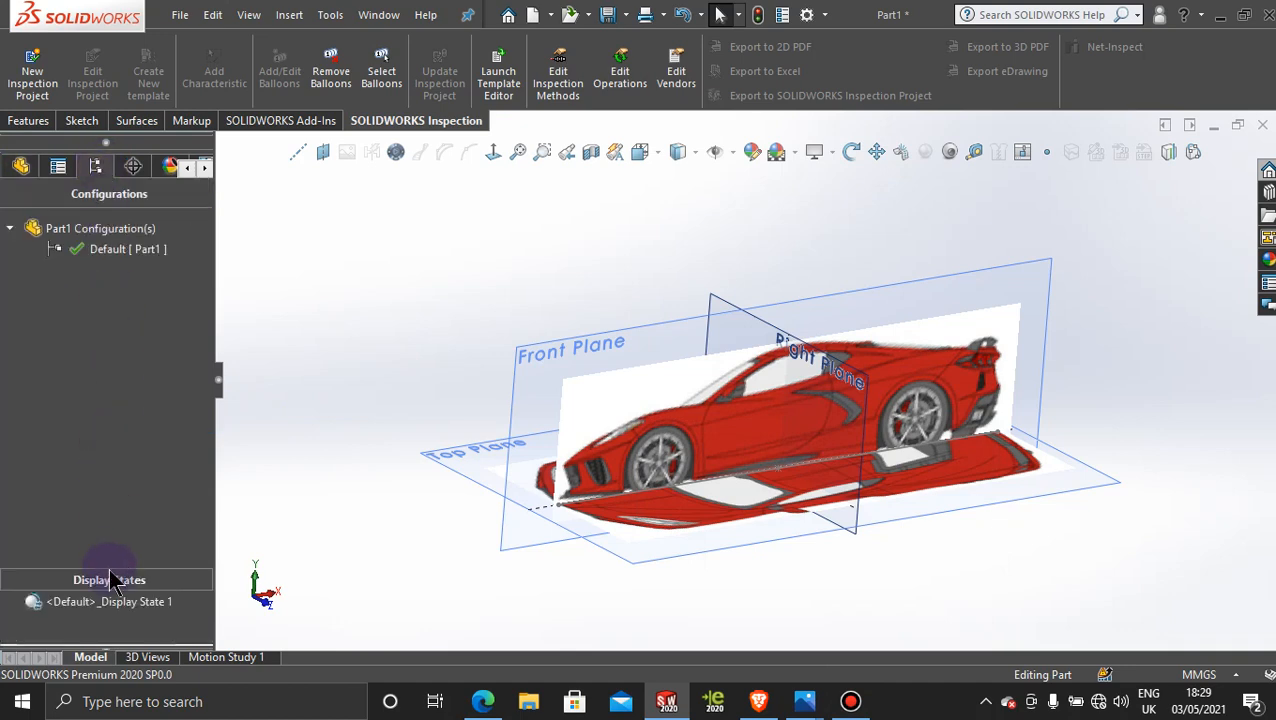
click(113, 602)
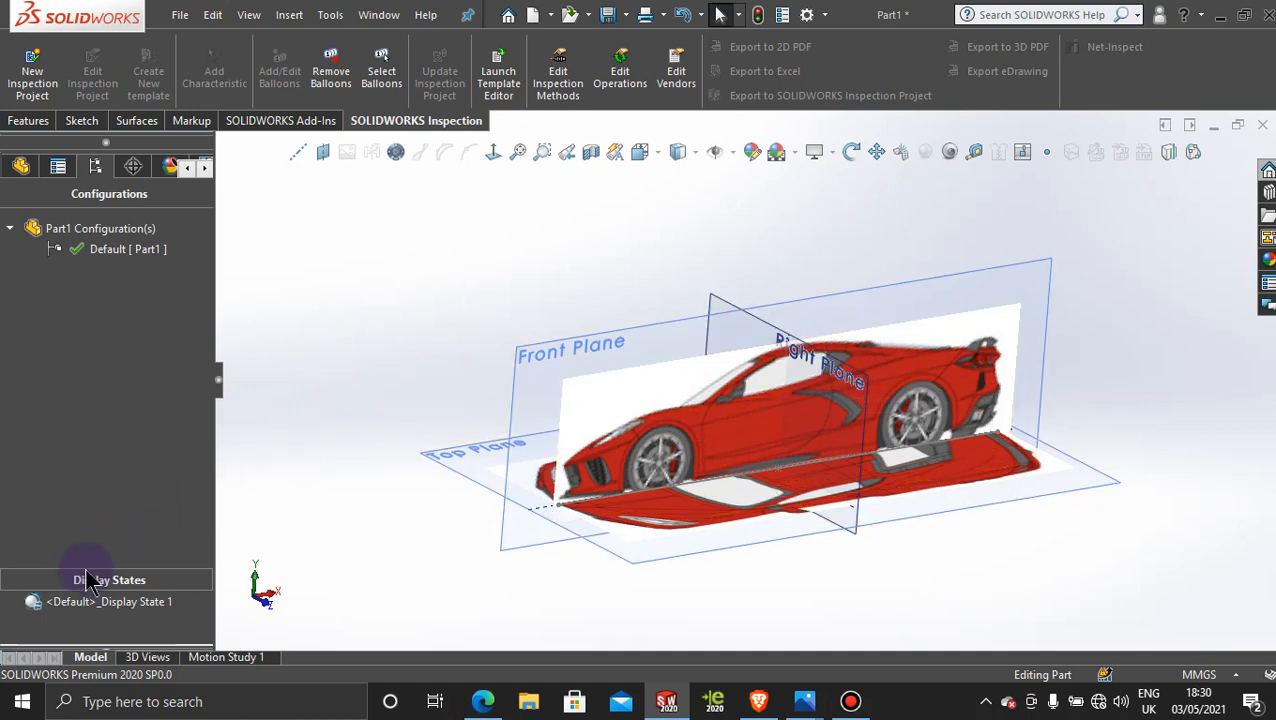
click(90, 602)
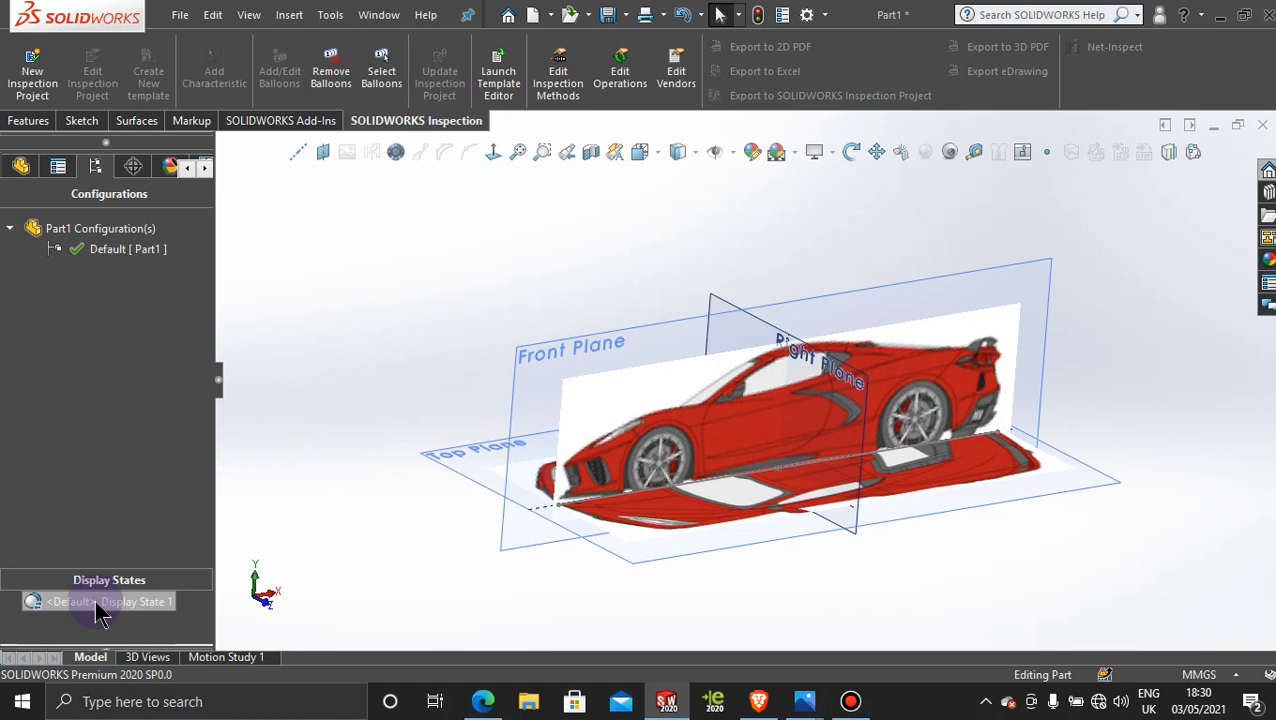
right_click(99, 612)
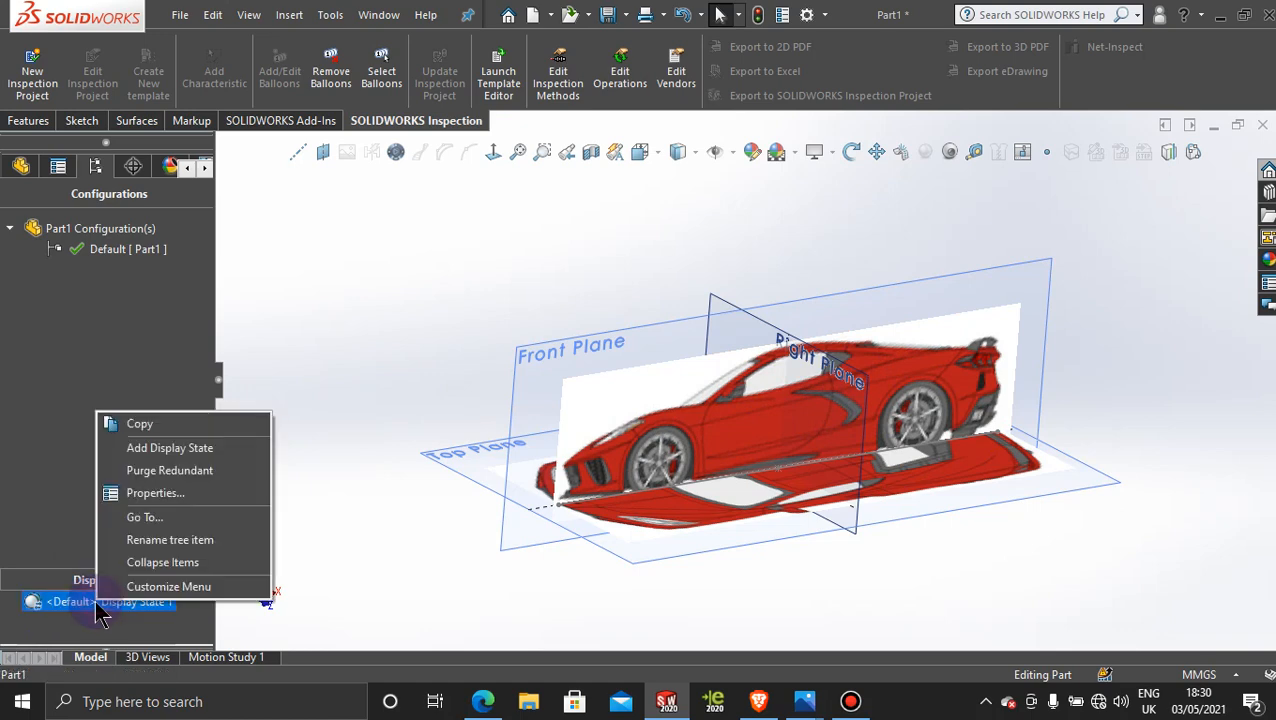
click(192, 456)
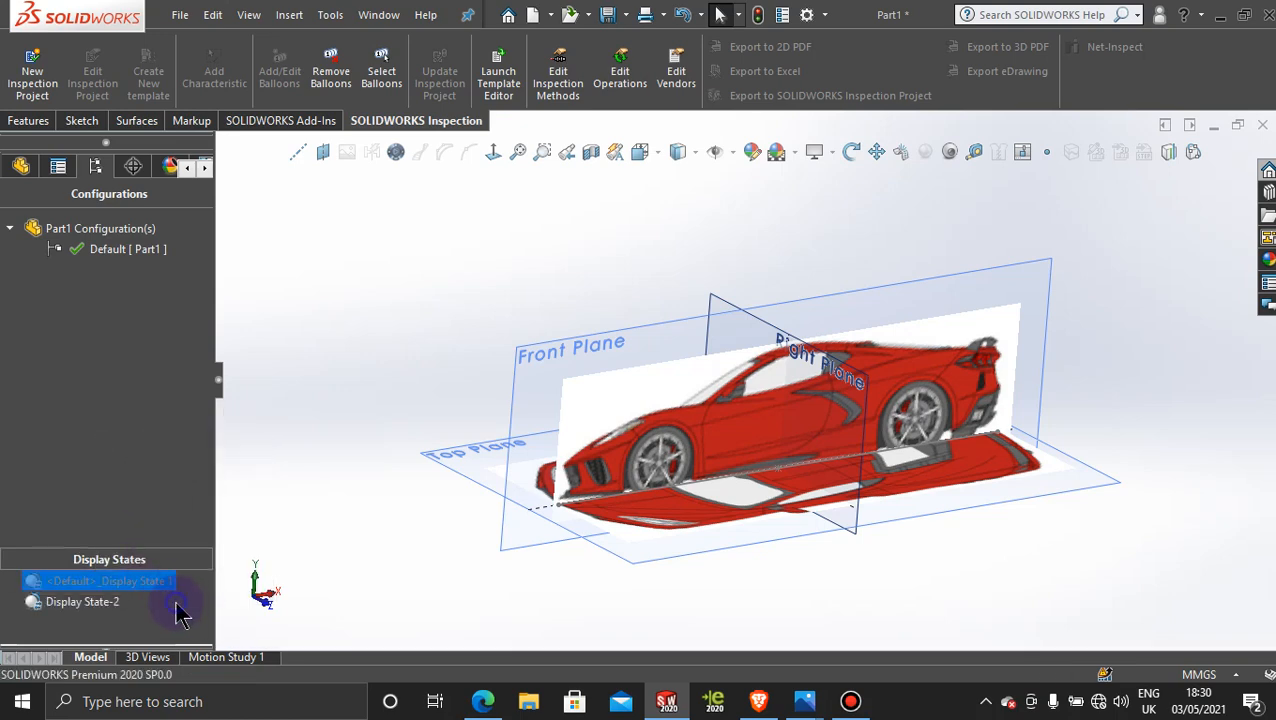
click(80, 608)
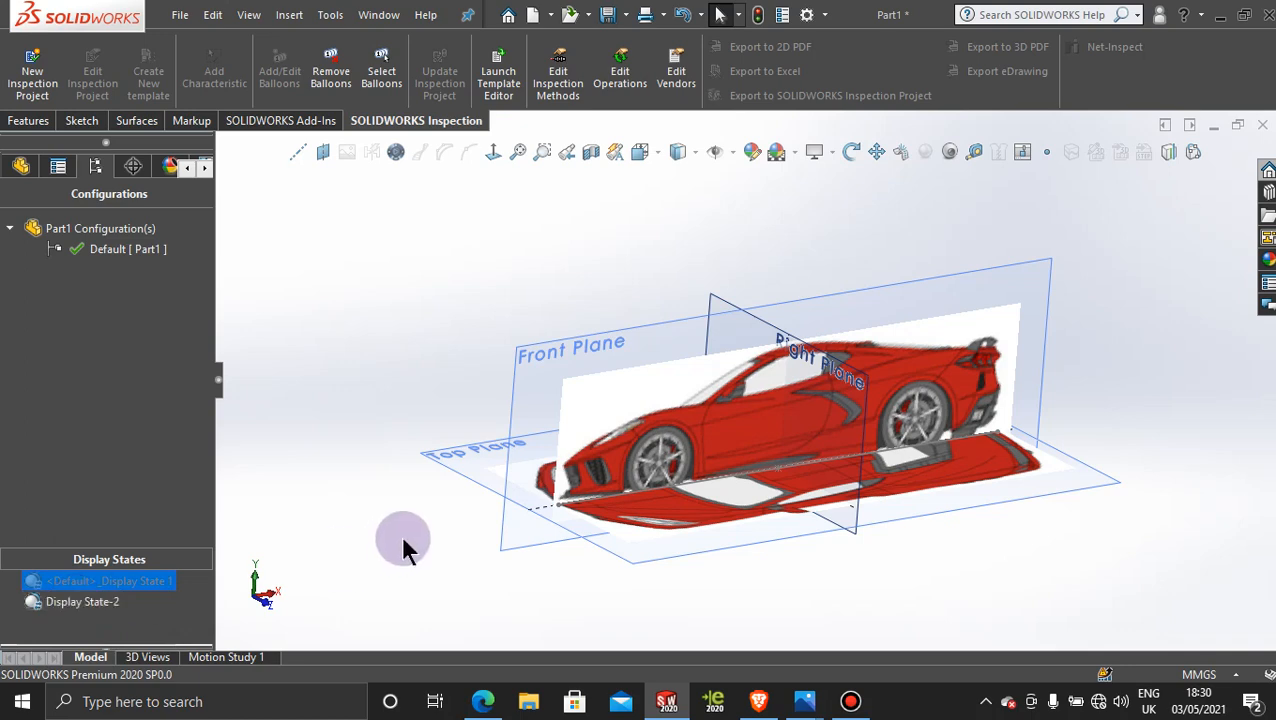
double_click(101, 604)
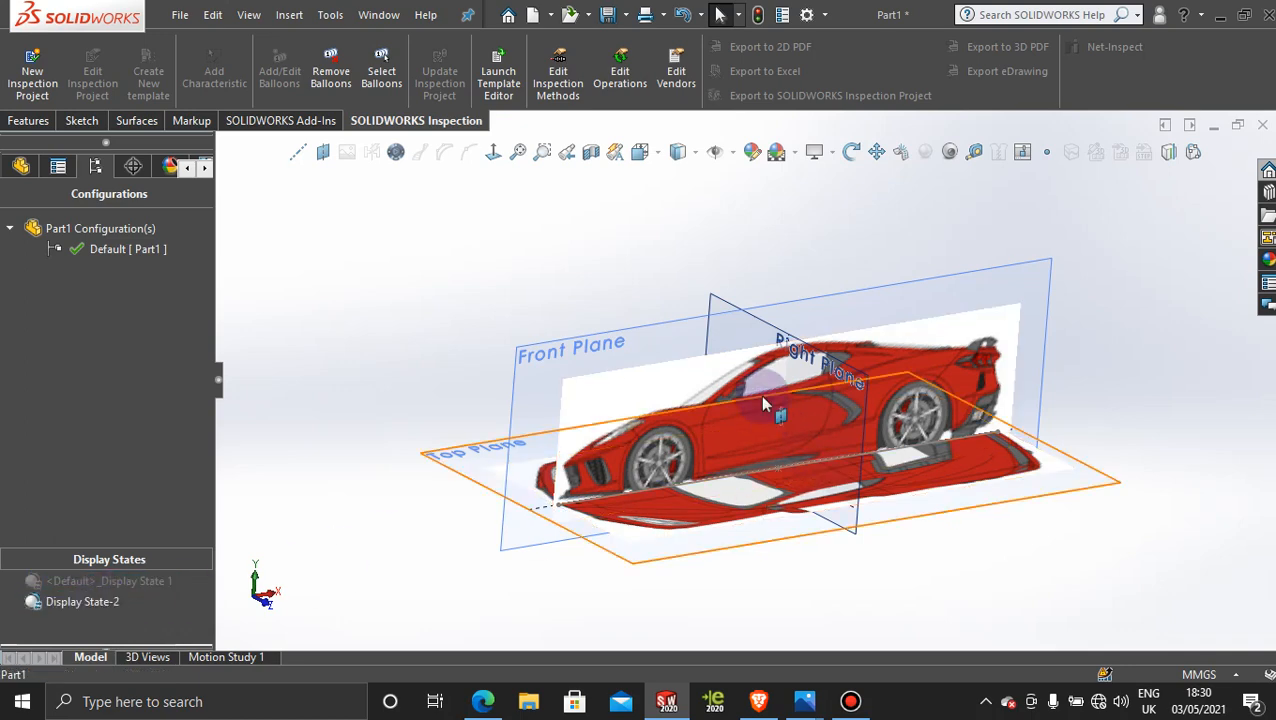
Step: Hide Sketch1 and Sketch2 with their top-view and side-view pictures in Display State-2
right_click(631, 394)
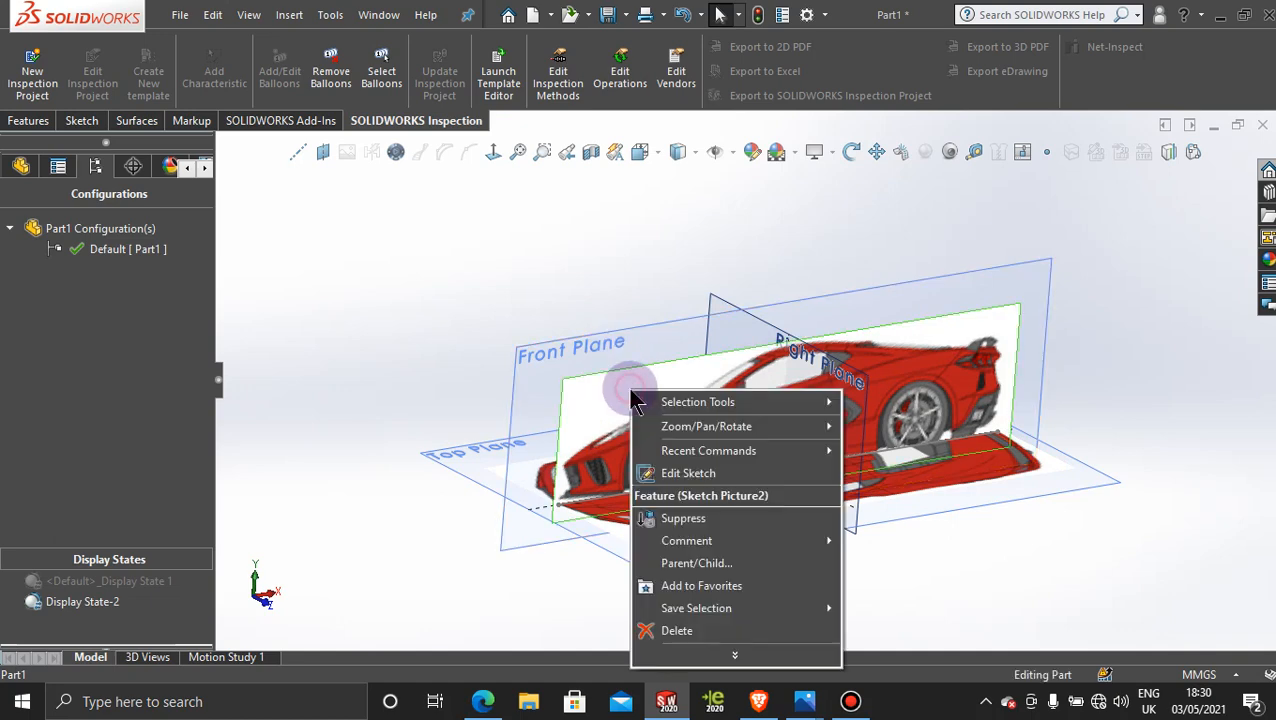
click(1060, 195)
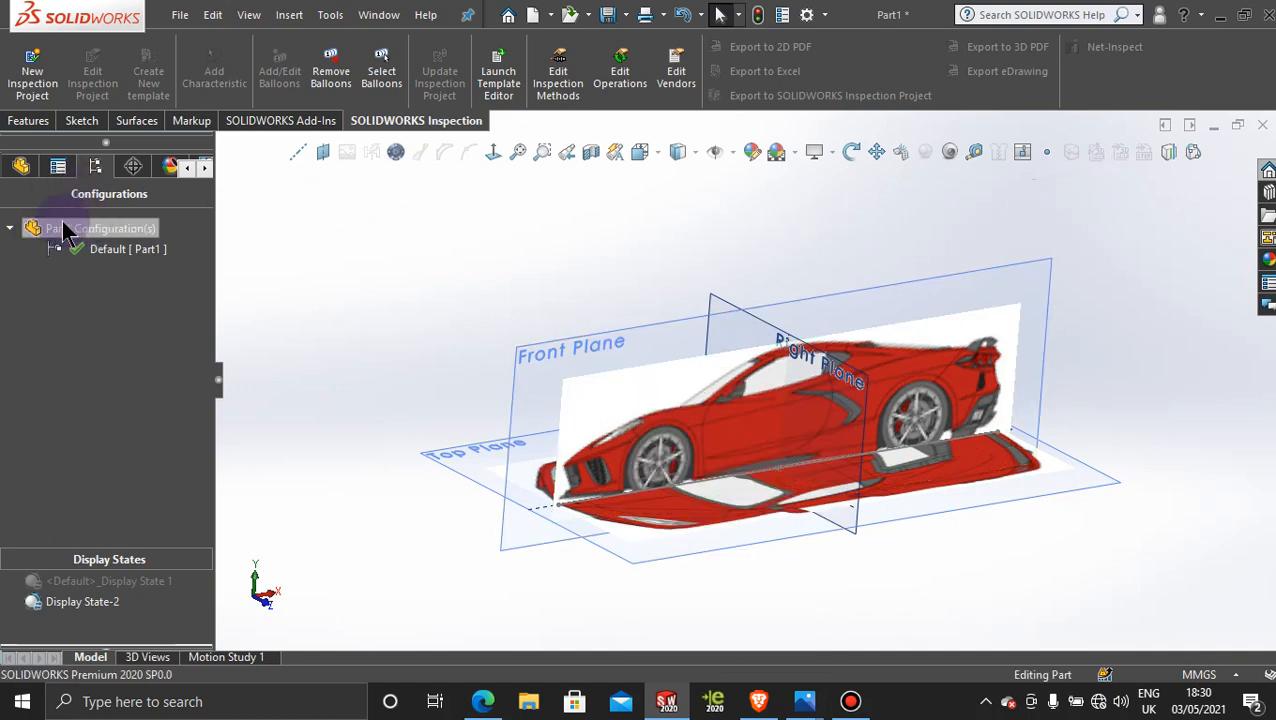
click(20, 167)
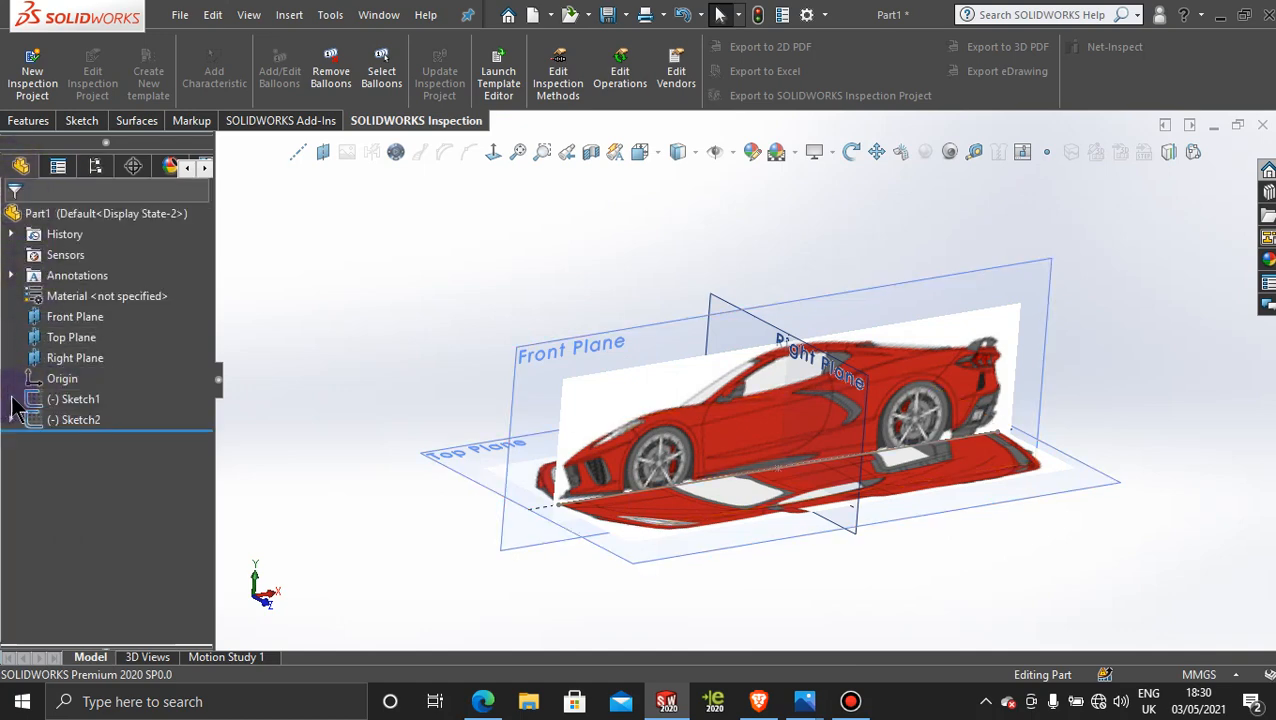
click(10, 399)
right_click(90, 400)
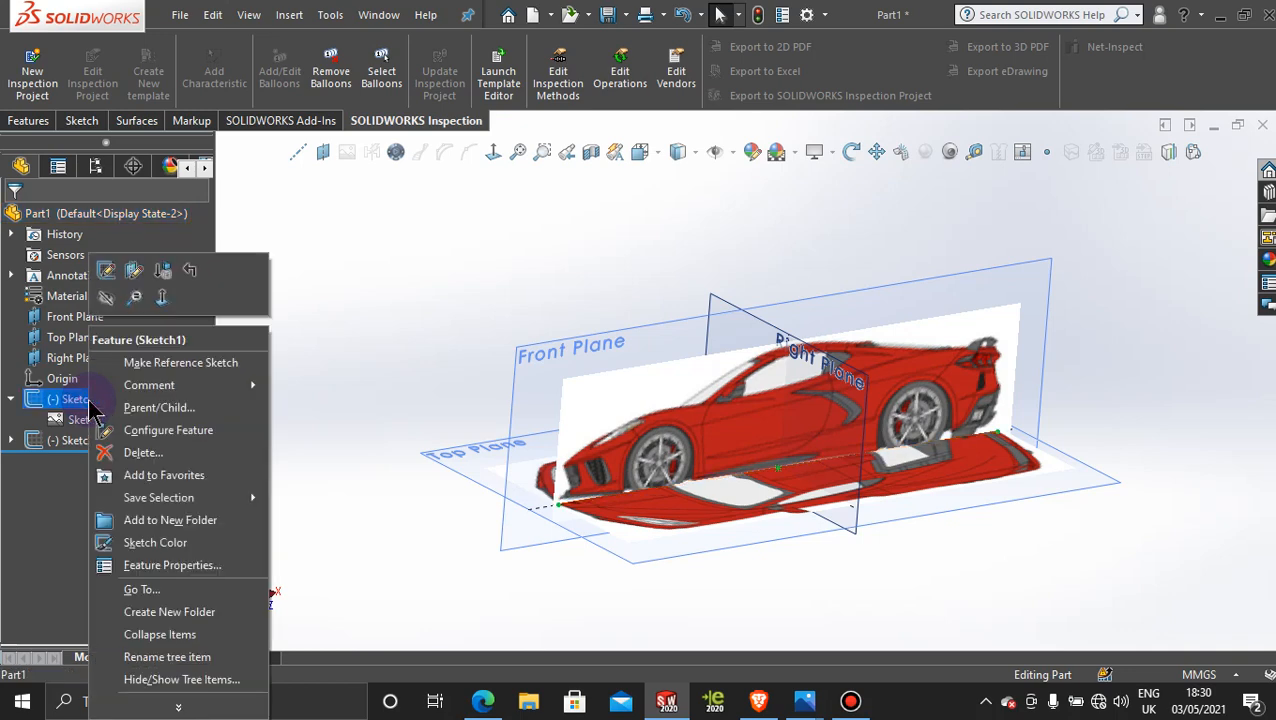
click(108, 298)
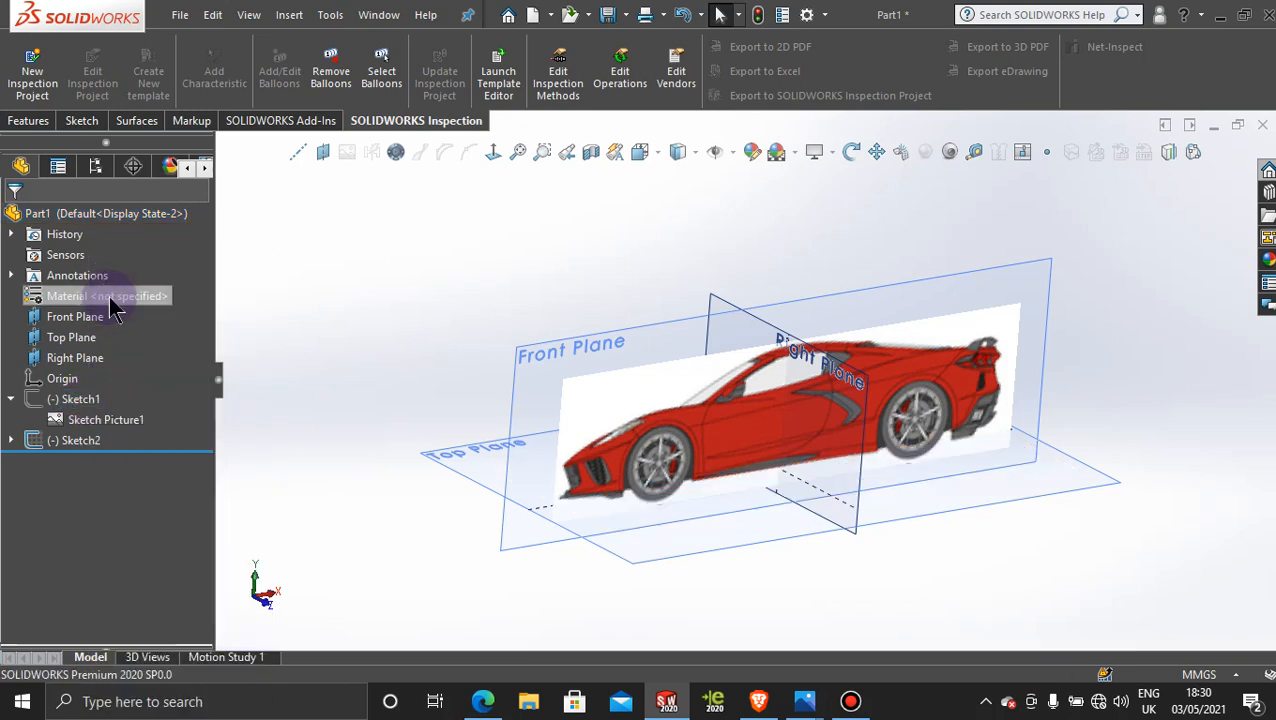
click(10, 440)
right_click(93, 450)
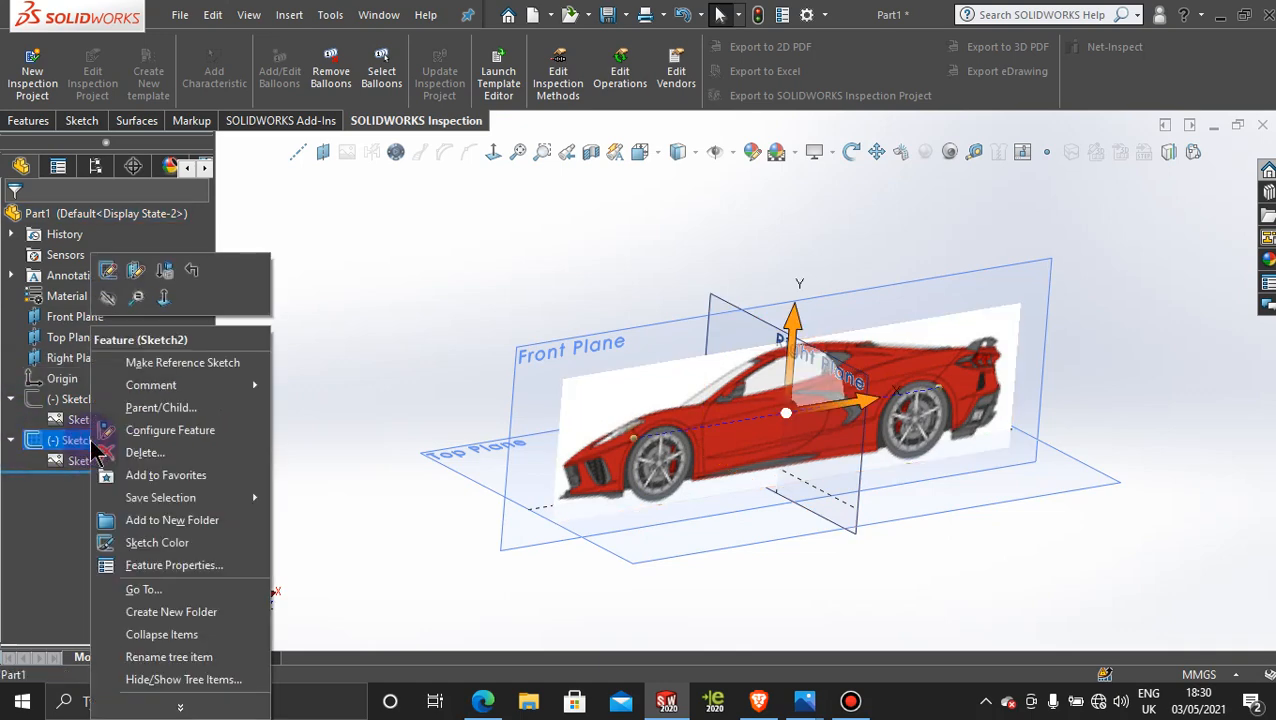
click(110, 300)
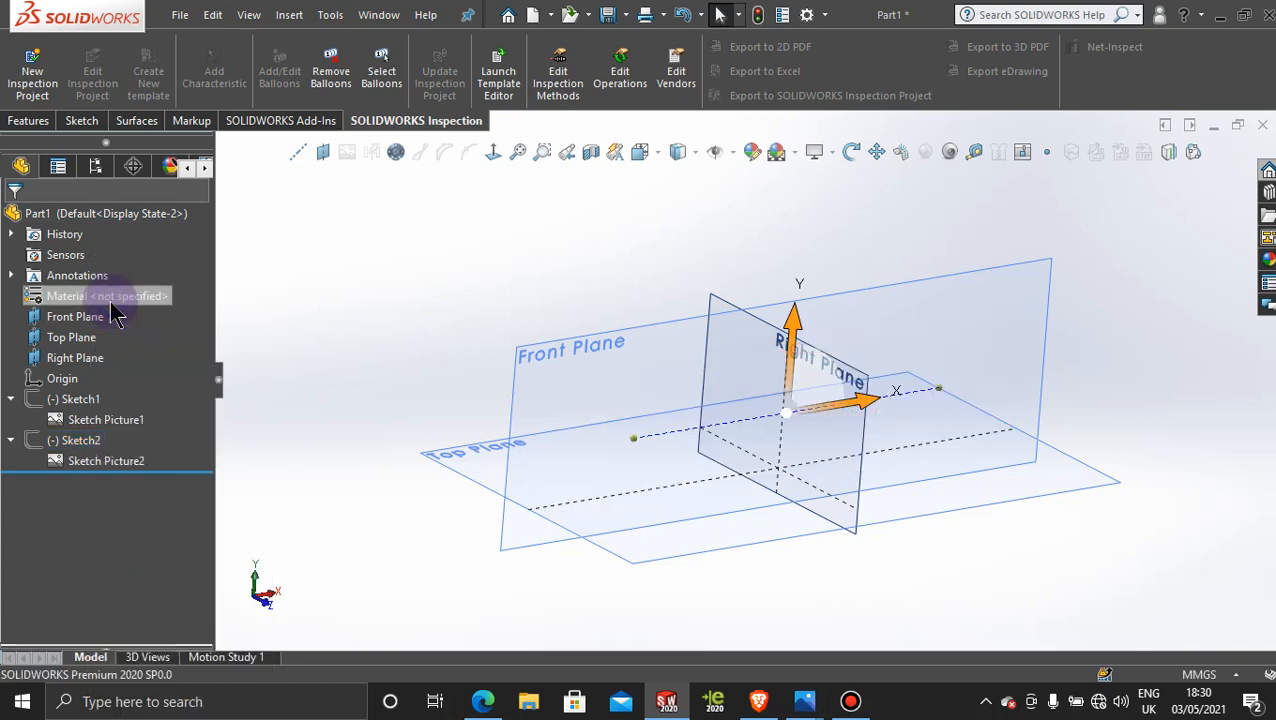
Step: Hide the Front, Right and Top planes in Display State-2
right_click(948, 281)
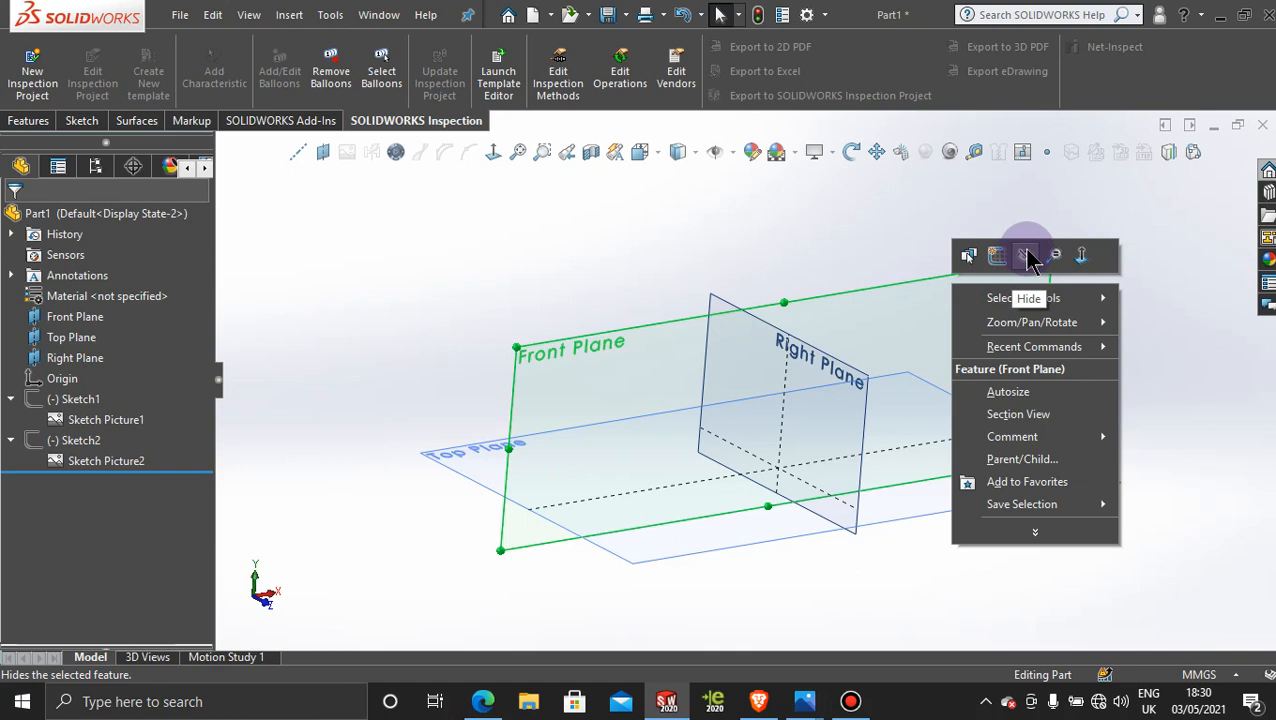
click(726, 276)
right_click(918, 292)
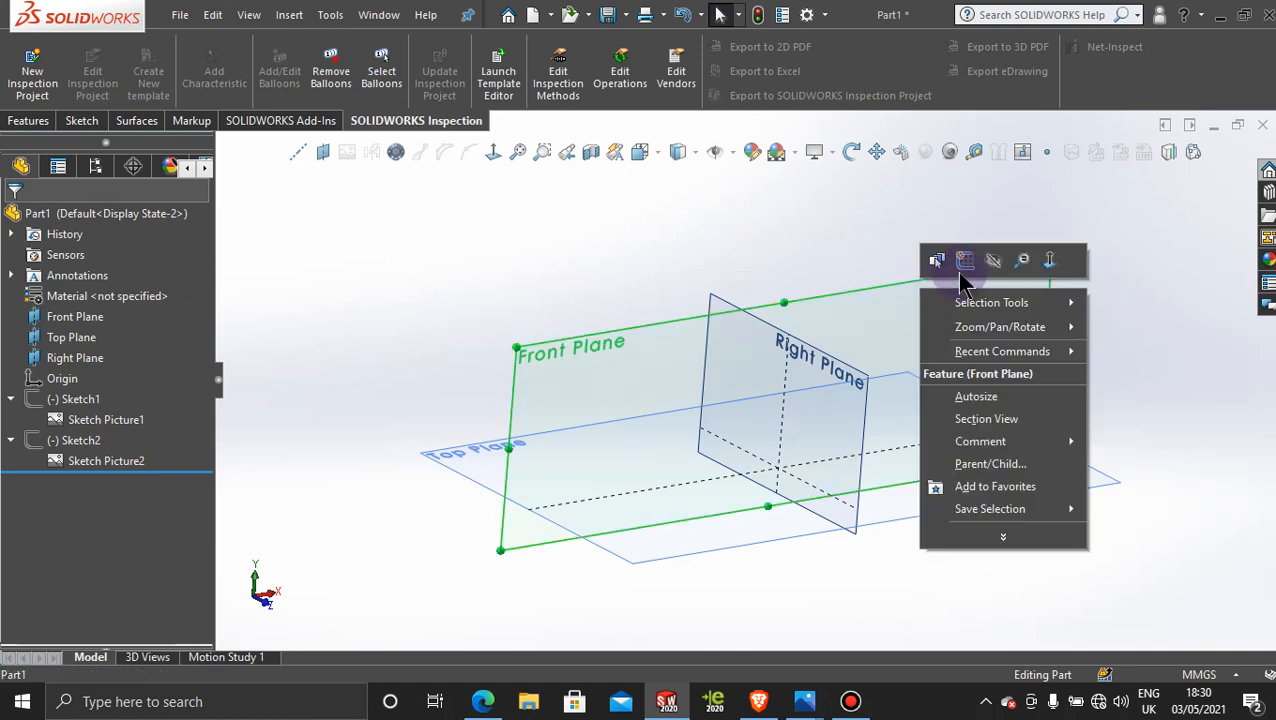
click(993, 260)
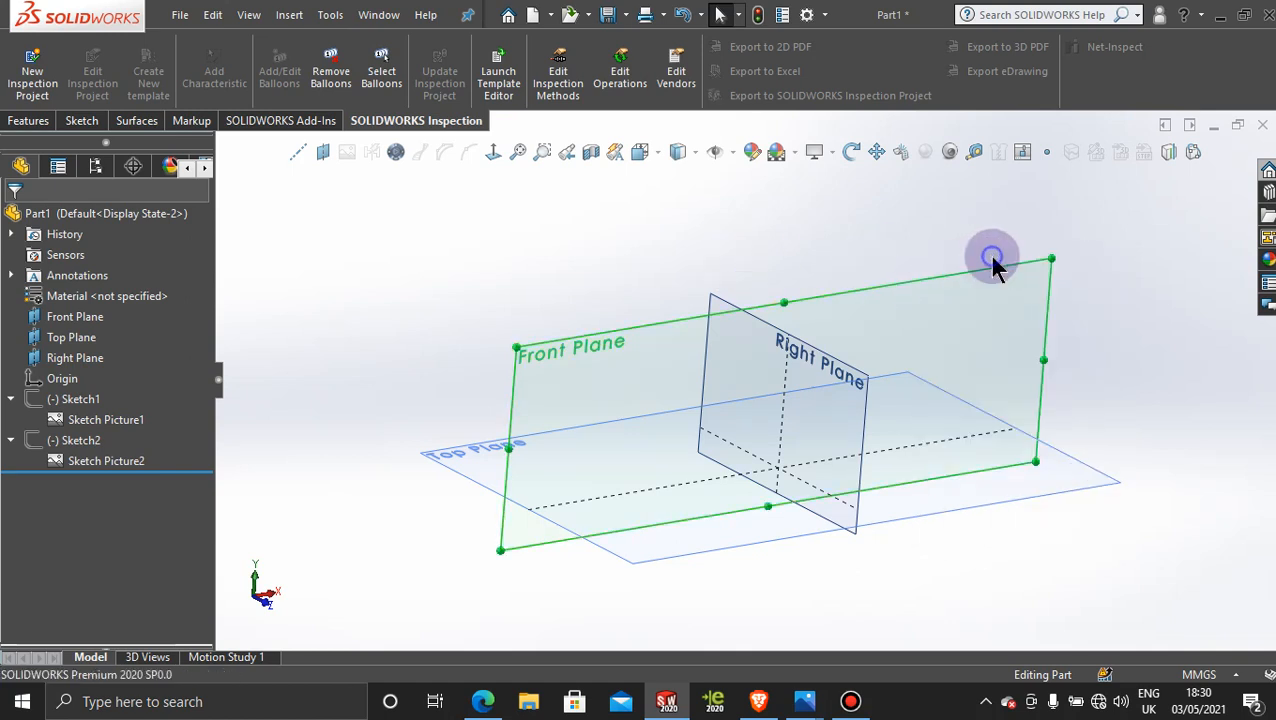
right_click(782, 338)
click(850, 306)
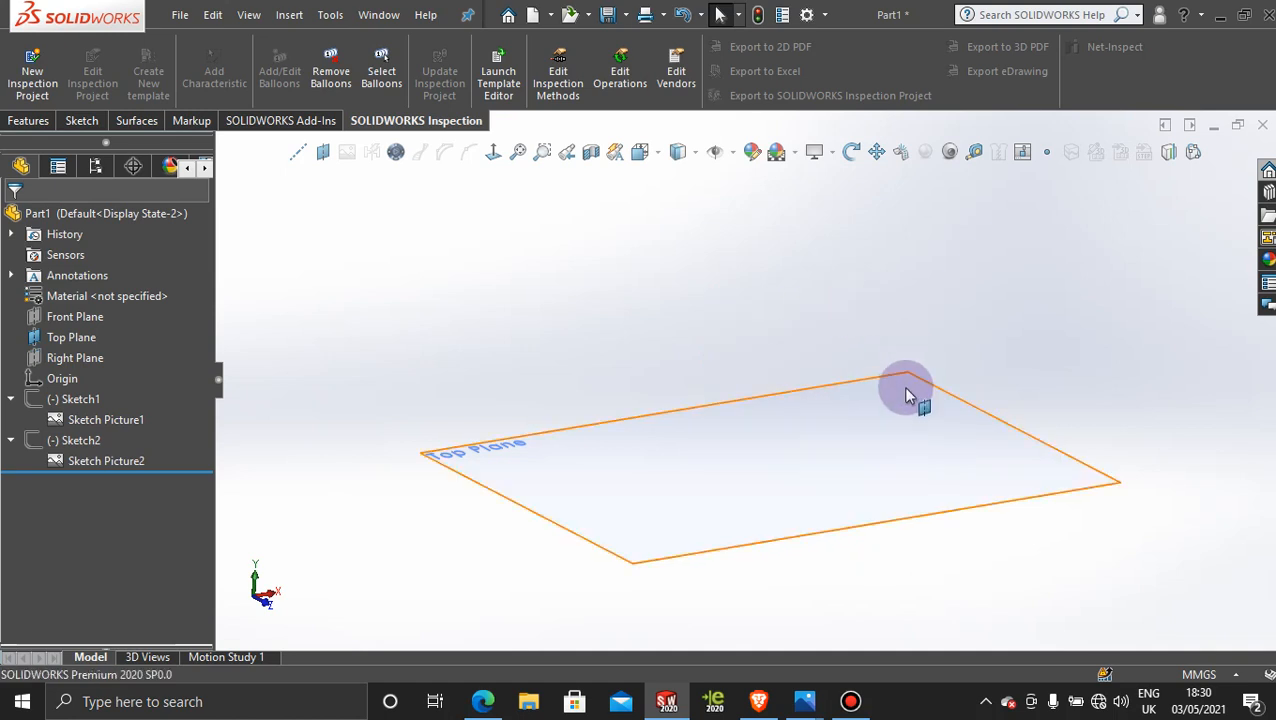
right_click(905, 388)
click(980, 364)
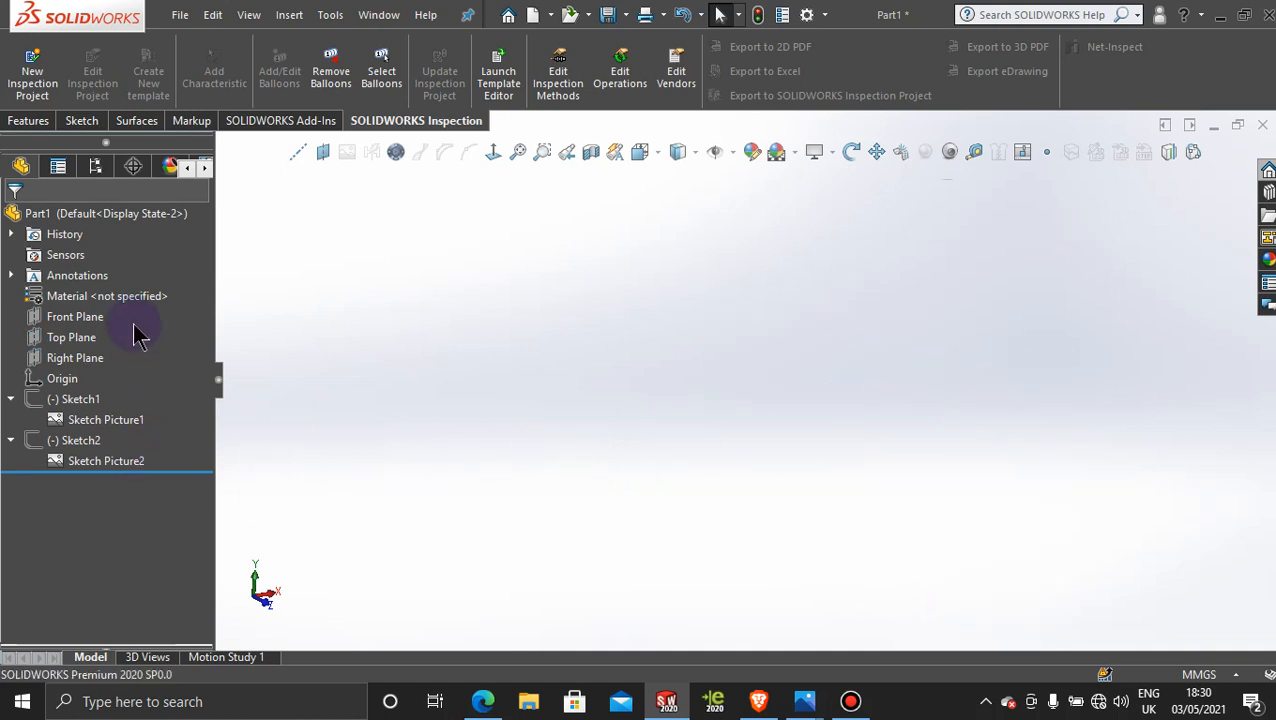
Step: Switch the part back to the display state <Default>_Display State 1
click(97, 168)
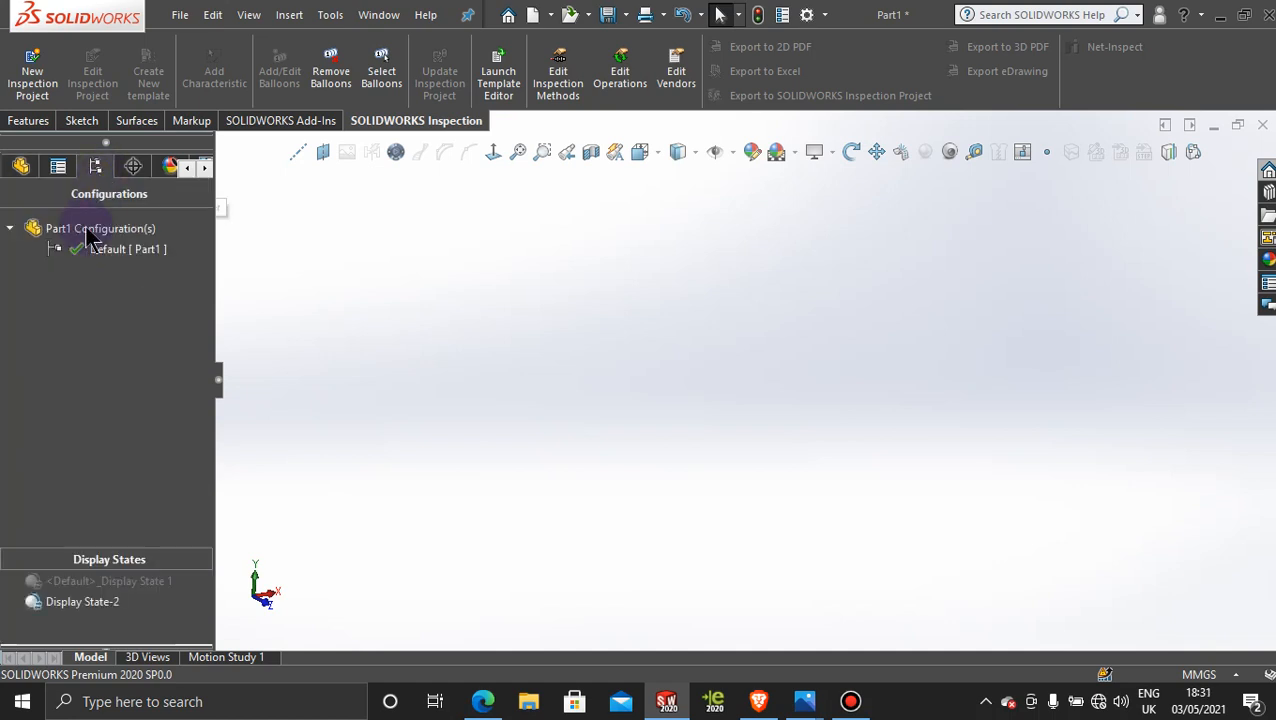
double_click(120, 583)
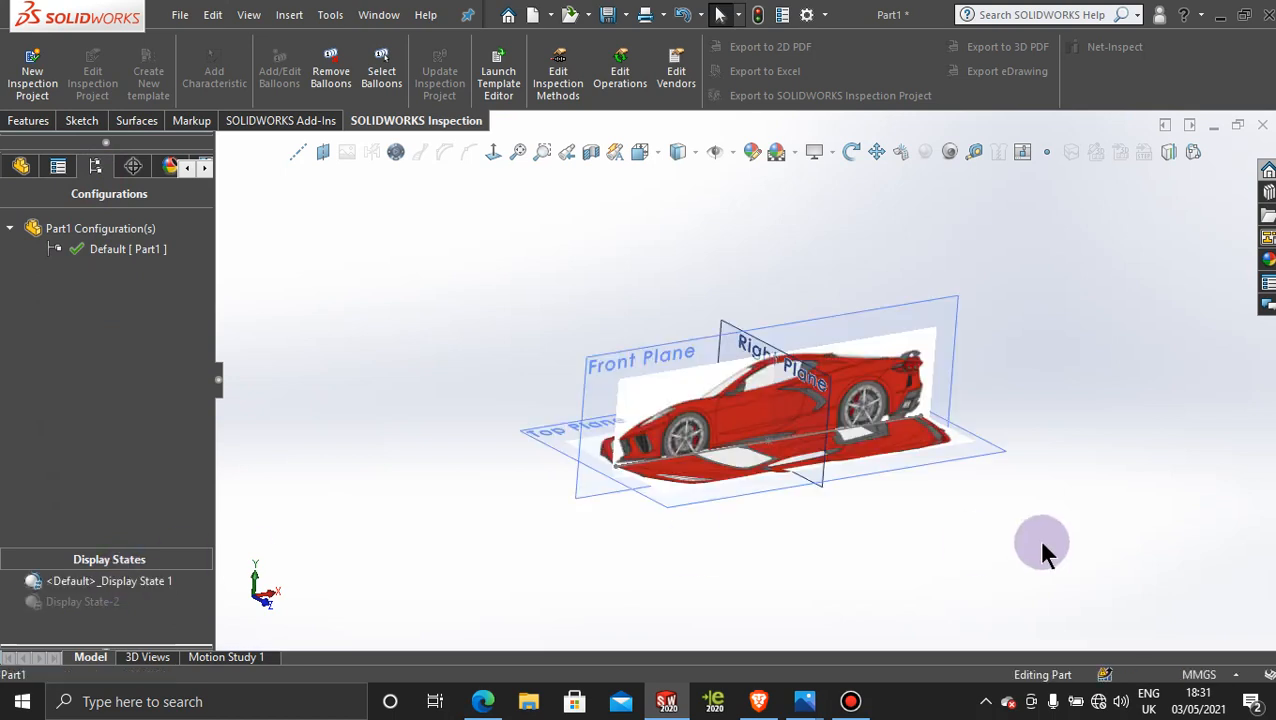
scroll(804, 423, down, 3)
mouse_move(615, 432)
middle_down()
mouse_move(649, 399)
mouse_move(635, 455)
mouse_move(628, 443)
middle_up()
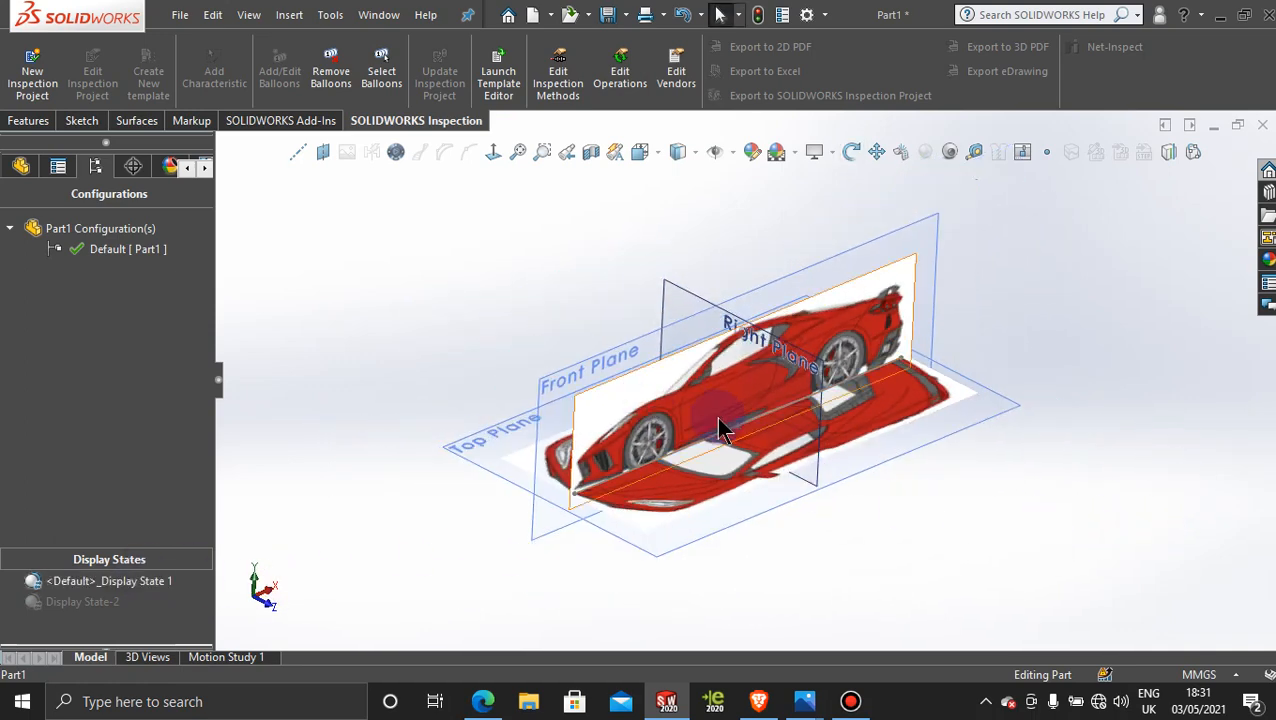
scroll(716, 417, down, 2)
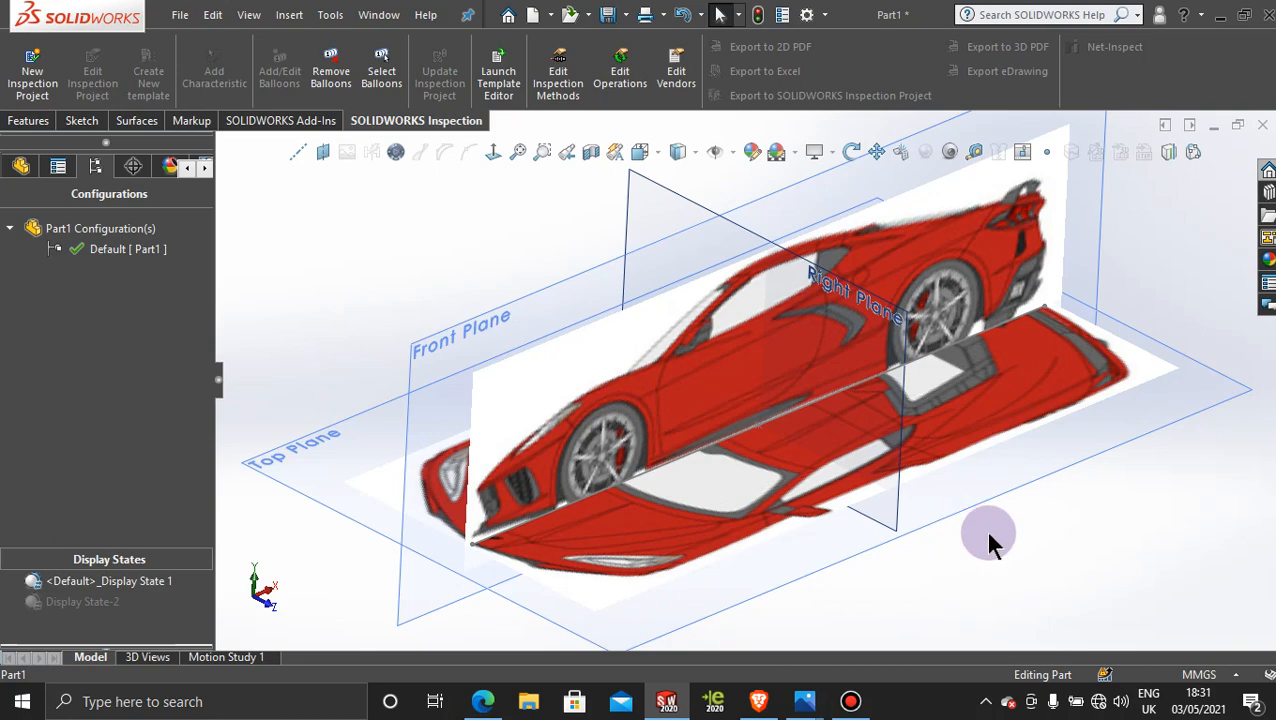
Step: View the Top Plane face-on and examine the front end of the top-view car blueprint
mouse_move(958, 558)
middle_down()
mouse_move(920, 612)
mouse_move(940, 649)
mouse_move(937, 513)
mouse_move(937, 555)
mouse_move(977, 569)
mouse_move(900, 575)
mouse_move(945, 626)
mouse_move(940, 603)
mouse_move(874, 592)
mouse_move(987, 622)
mouse_move(954, 606)
mouse_move(937, 560)
middle_up()
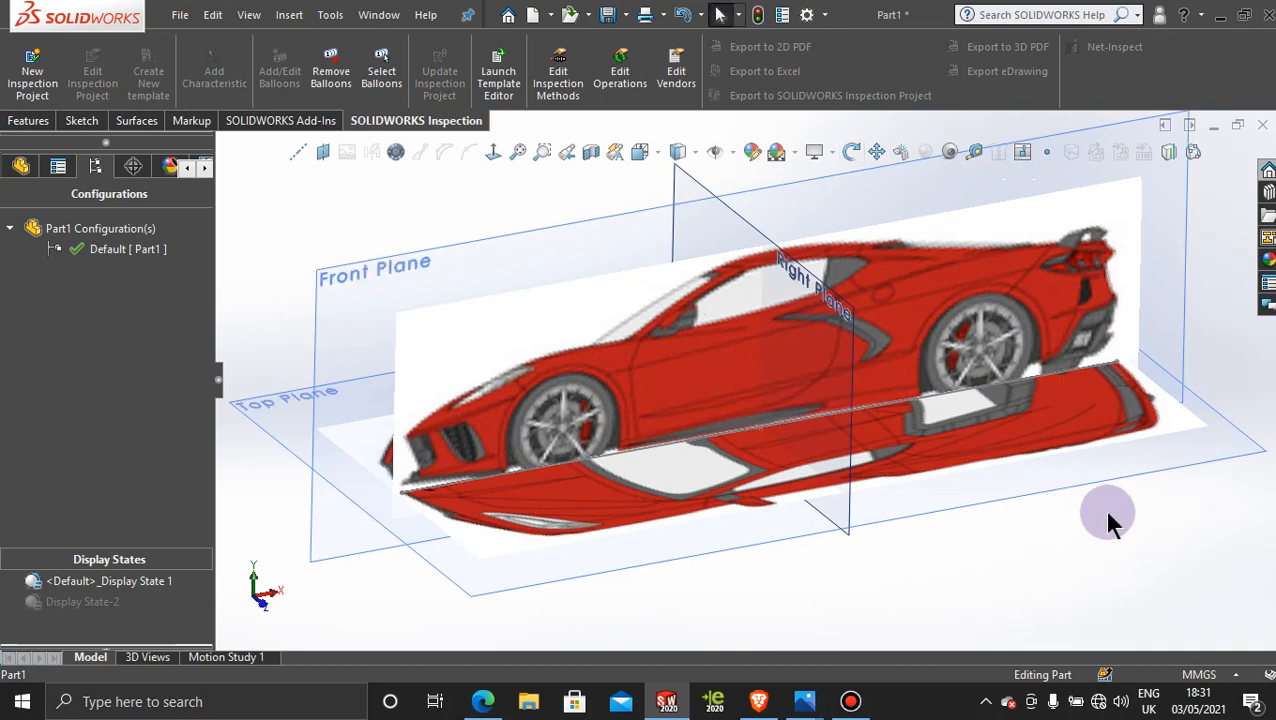
middle_drag(1082, 521, 1074, 603)
drag(1065, 562, 1057, 703)
middle_drag(1057, 703, 1071, 628)
click(1068, 470)
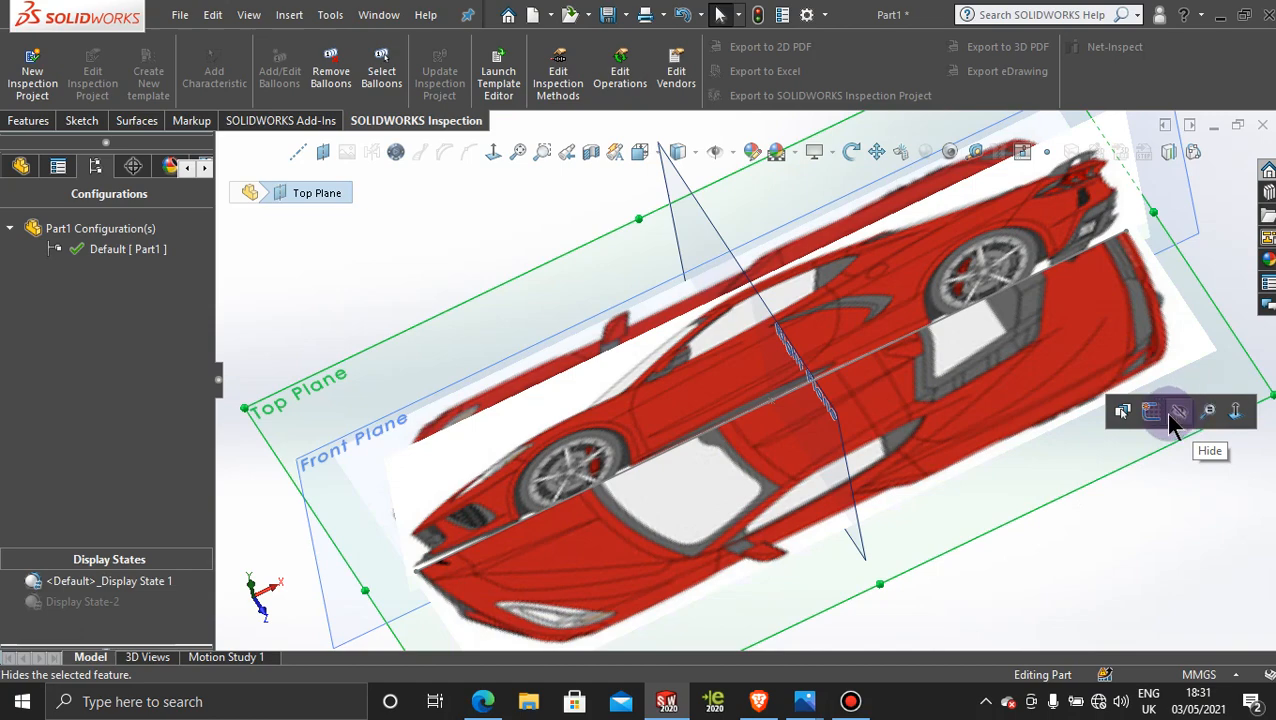
click(494, 152)
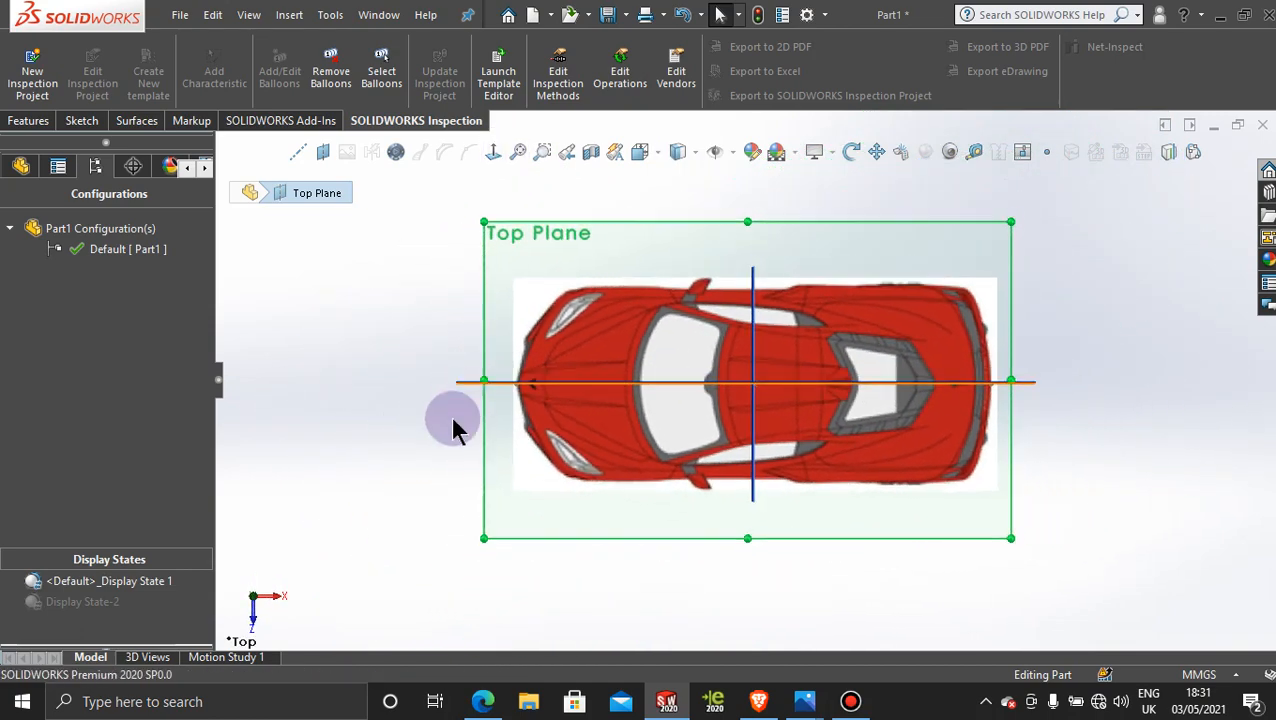
scroll(530, 355, down, 5)
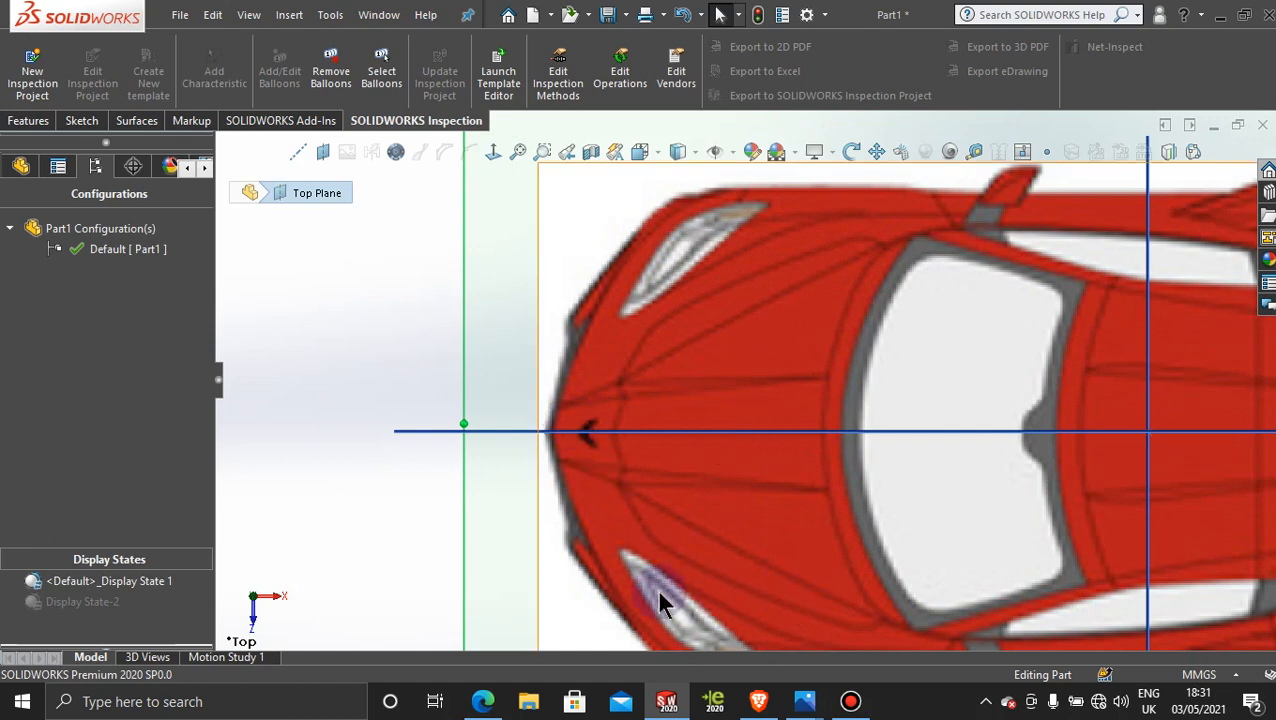
Step: Switch to the Photos window with GM-SCOAST-C8TOP.jpg and rotate the picture until the car points the same way as the blueprint
mouse_move(797, 703)
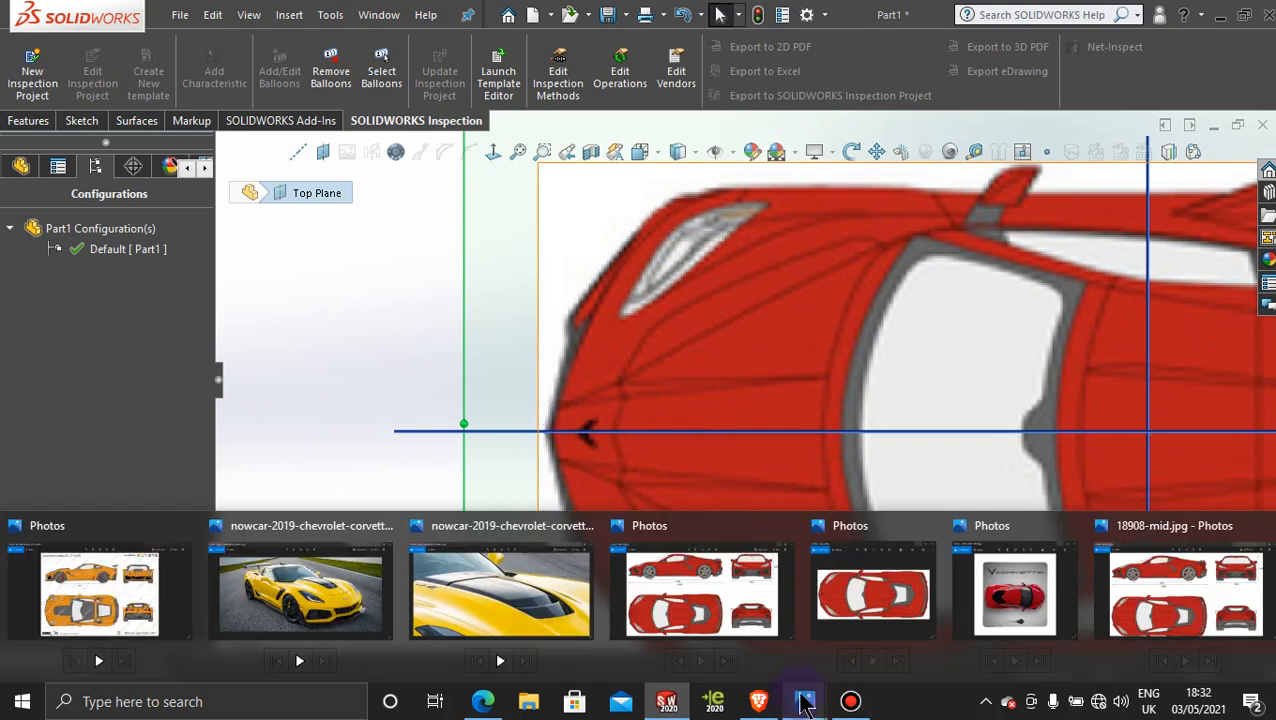
click(1015, 595)
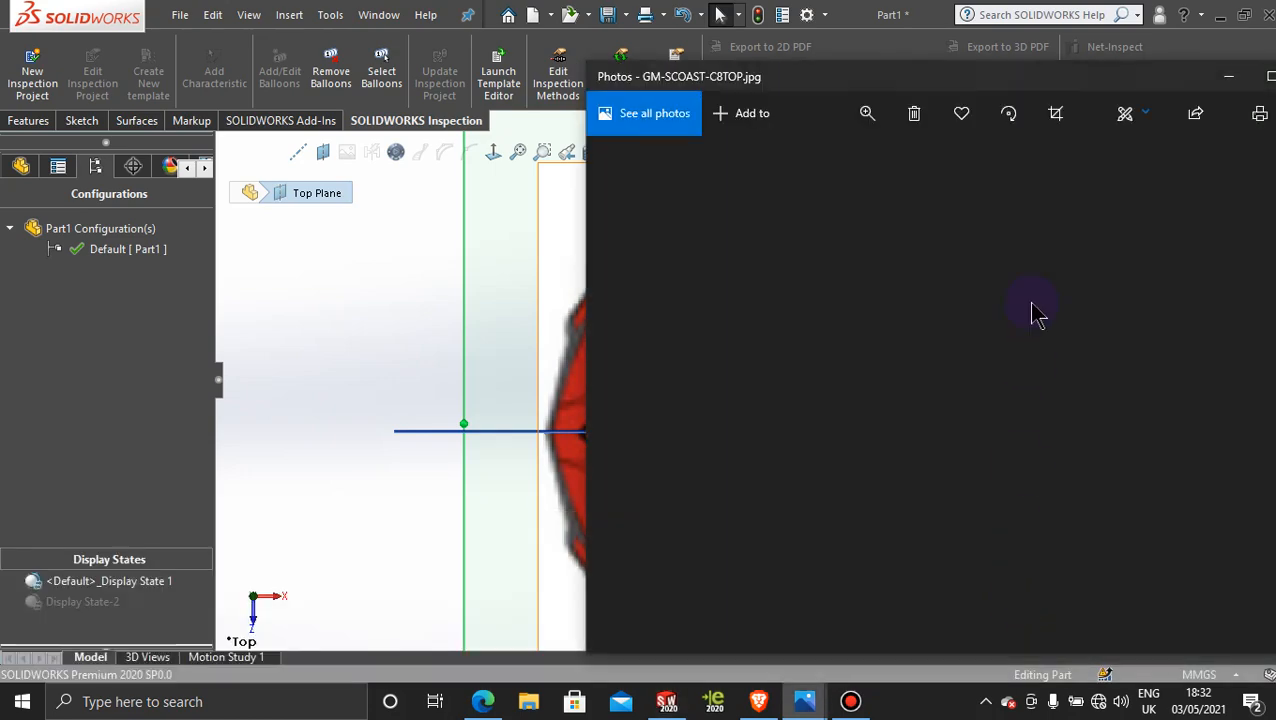
click(1016, 116)
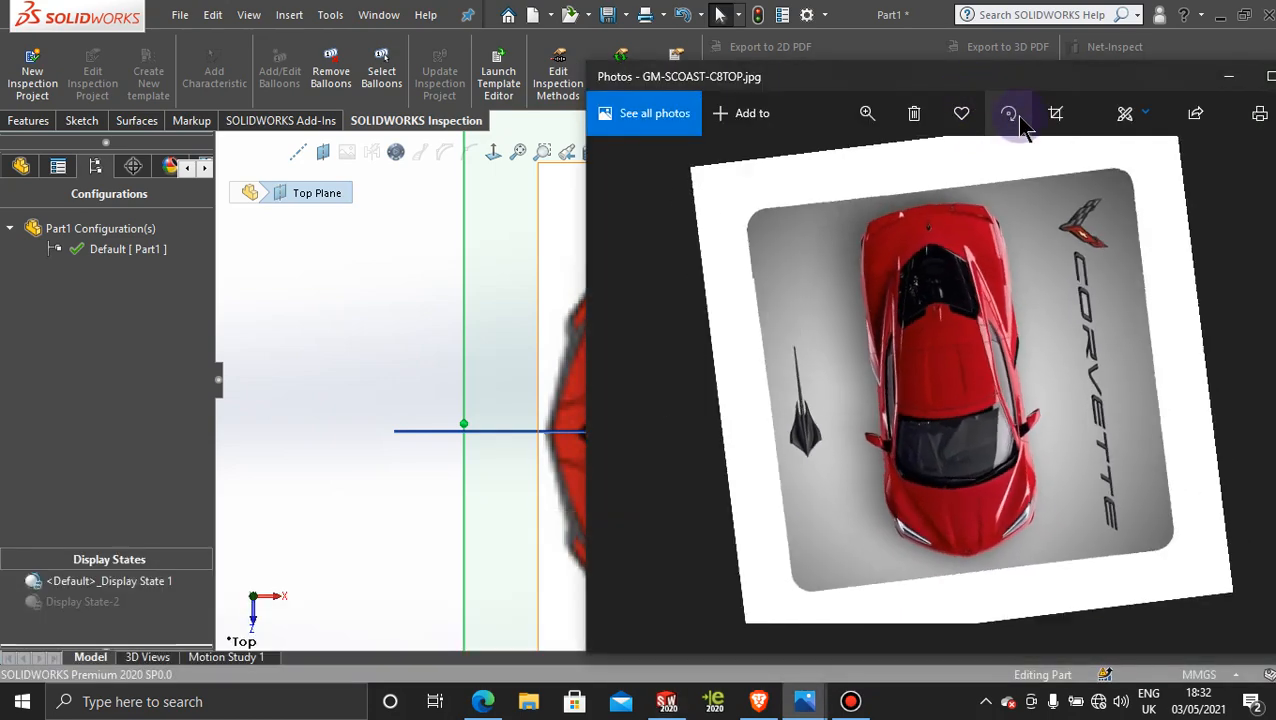
click(1016, 116)
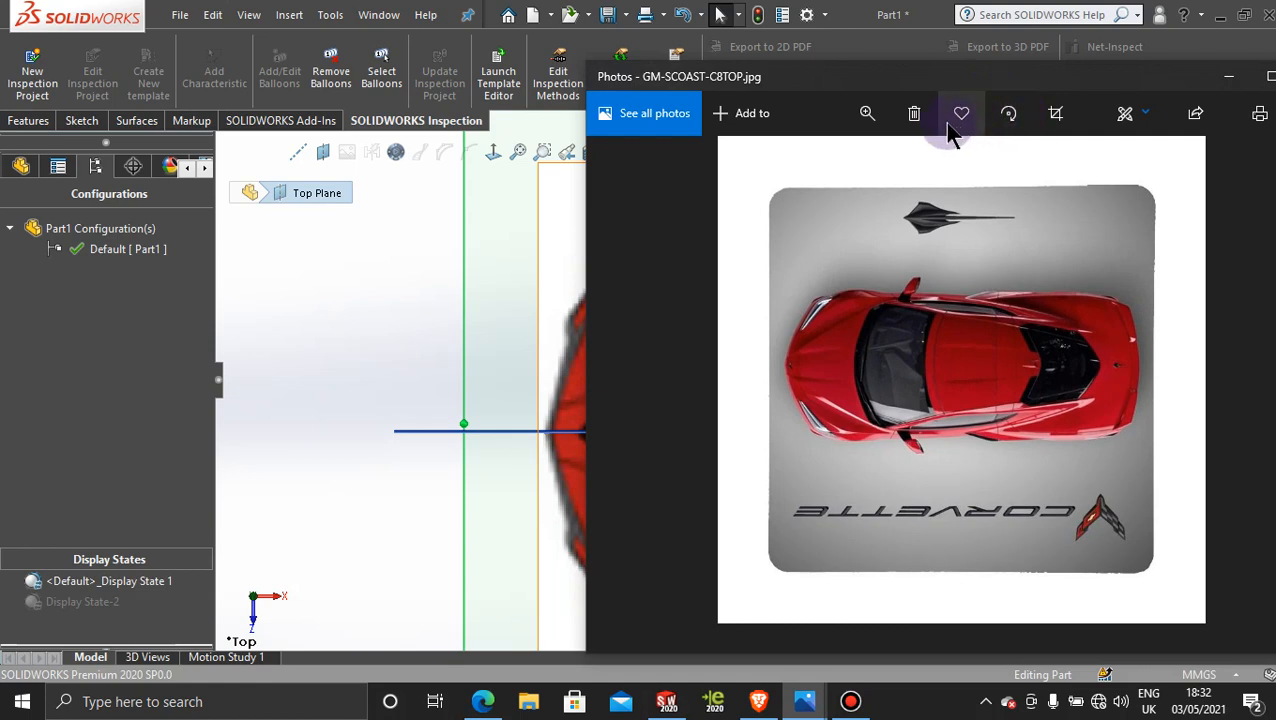
Step: Enlarge the C8 top-view photo and examine the car's nose, bonnet and headlights
click(867, 113)
scroll(826, 176, up, 2)
drag(823, 168, 900, 170)
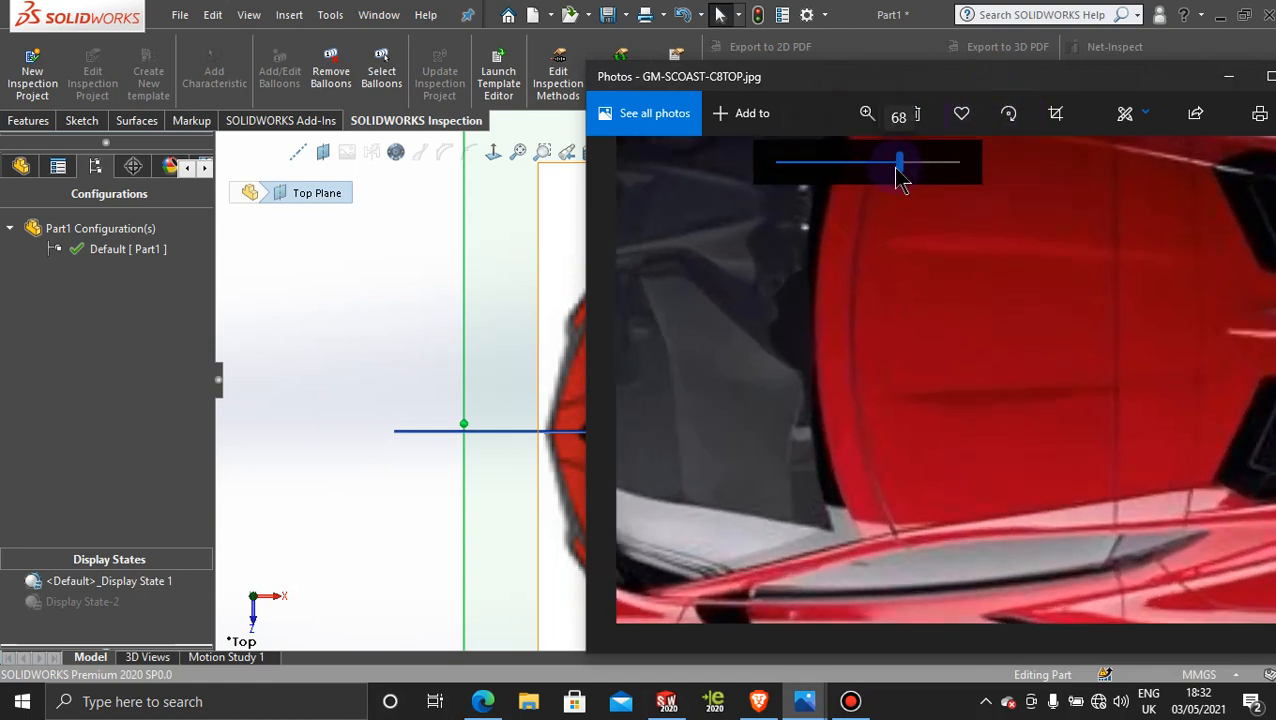
drag(640, 388, 1190, 382)
drag(1033, 298, 985, 368)
click(867, 113)
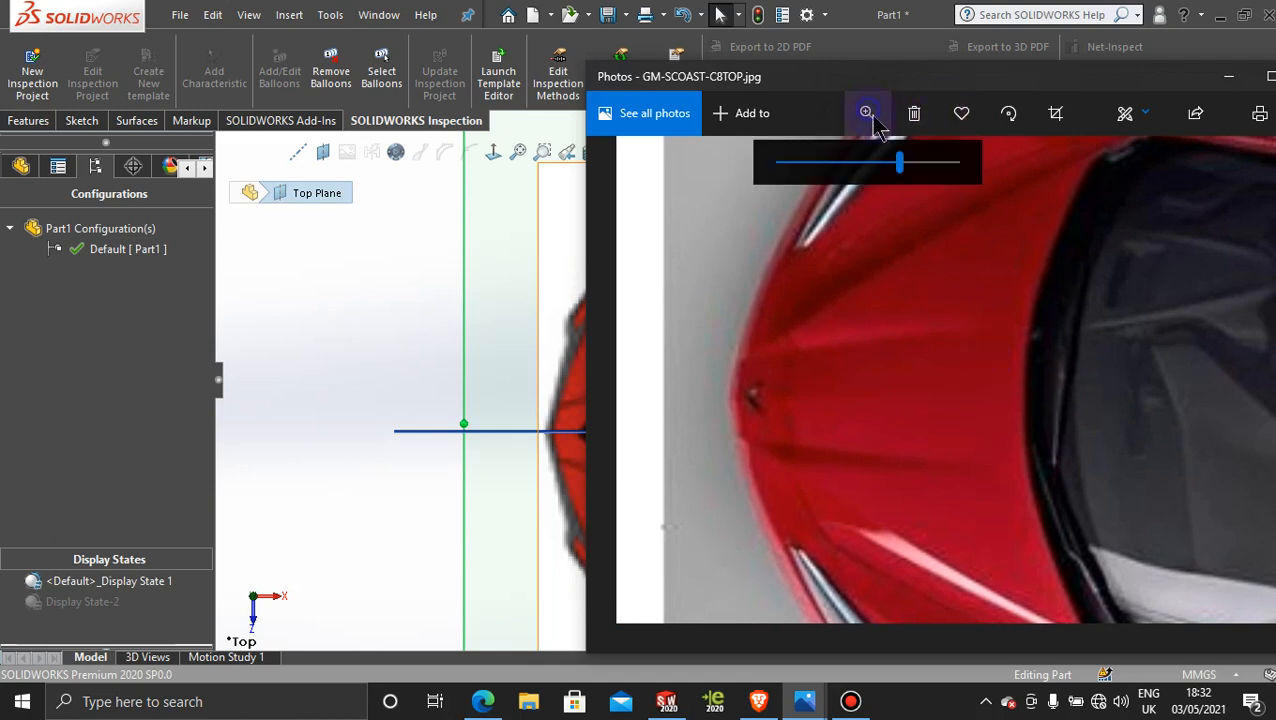
drag(900, 162, 857, 176)
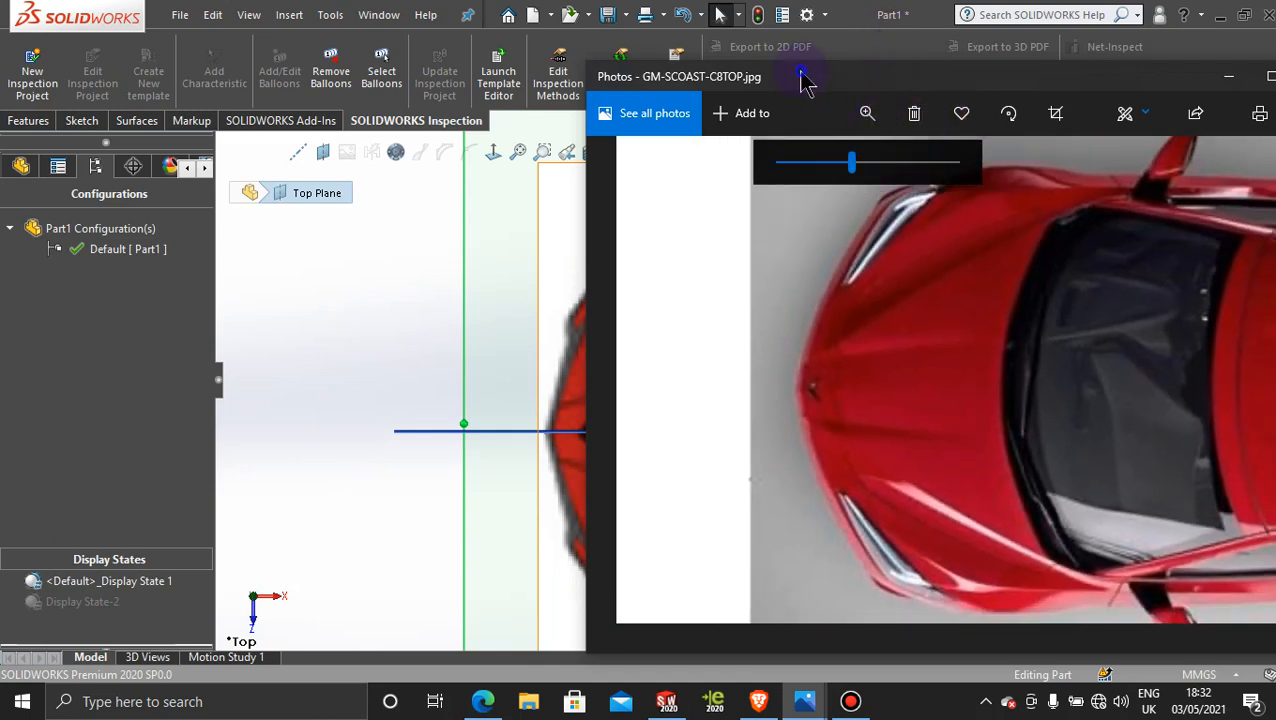
Step: Compare the front end in the photo with the top-view blueprint by repositioning the photo window, and minimize the photo
mouse_move(806, 78)
mouse_down()
mouse_move(1035, 106)
mouse_move(1003, 14)
mouse_up()
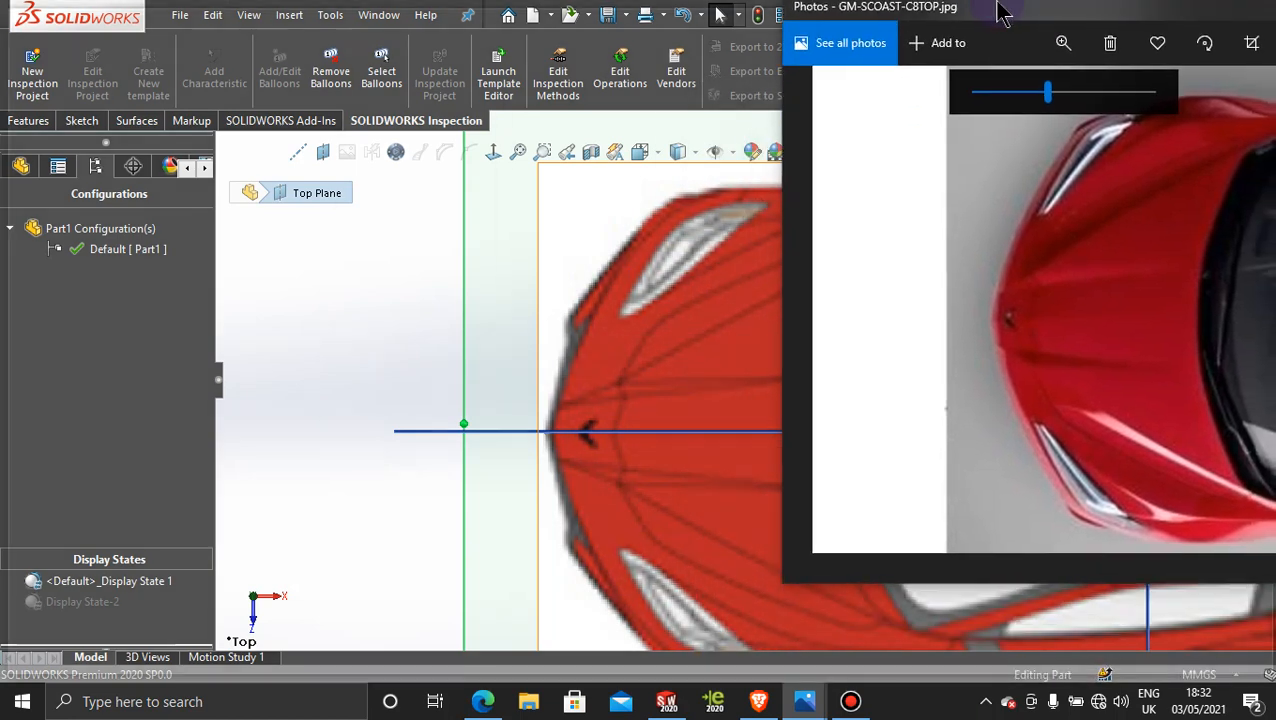
drag(1003, 14, 702, 116)
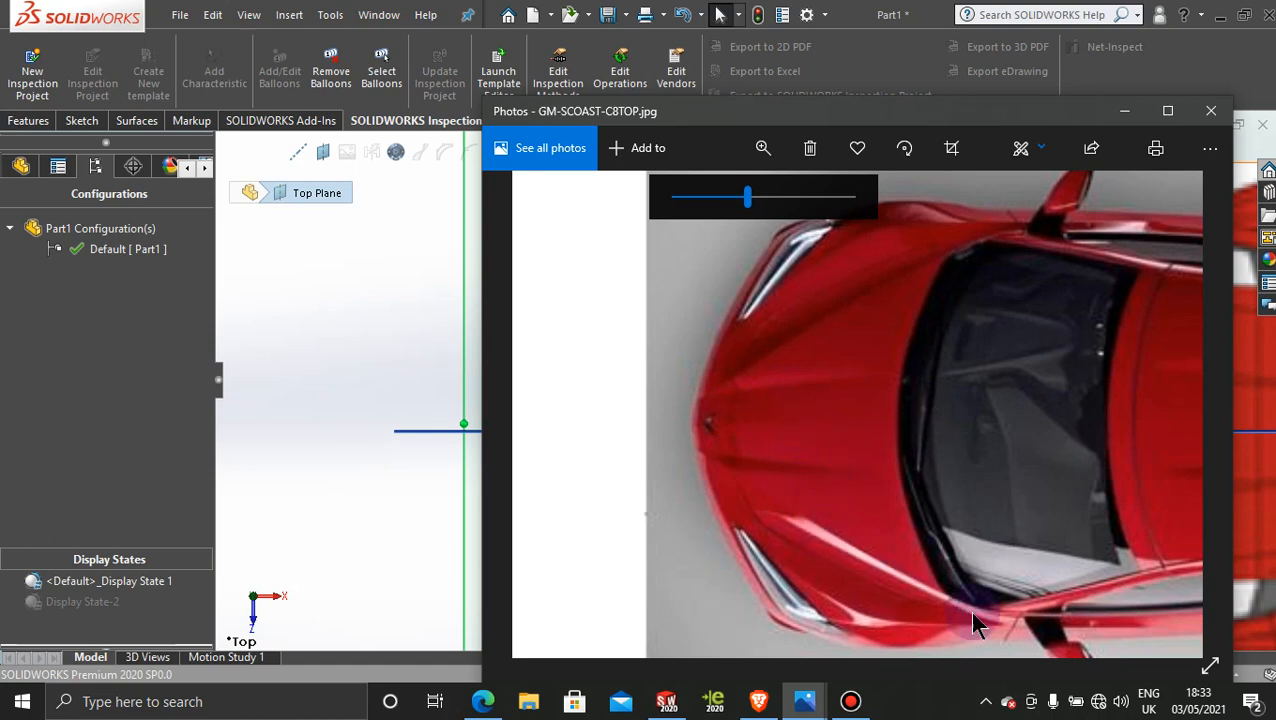
click(1131, 117)
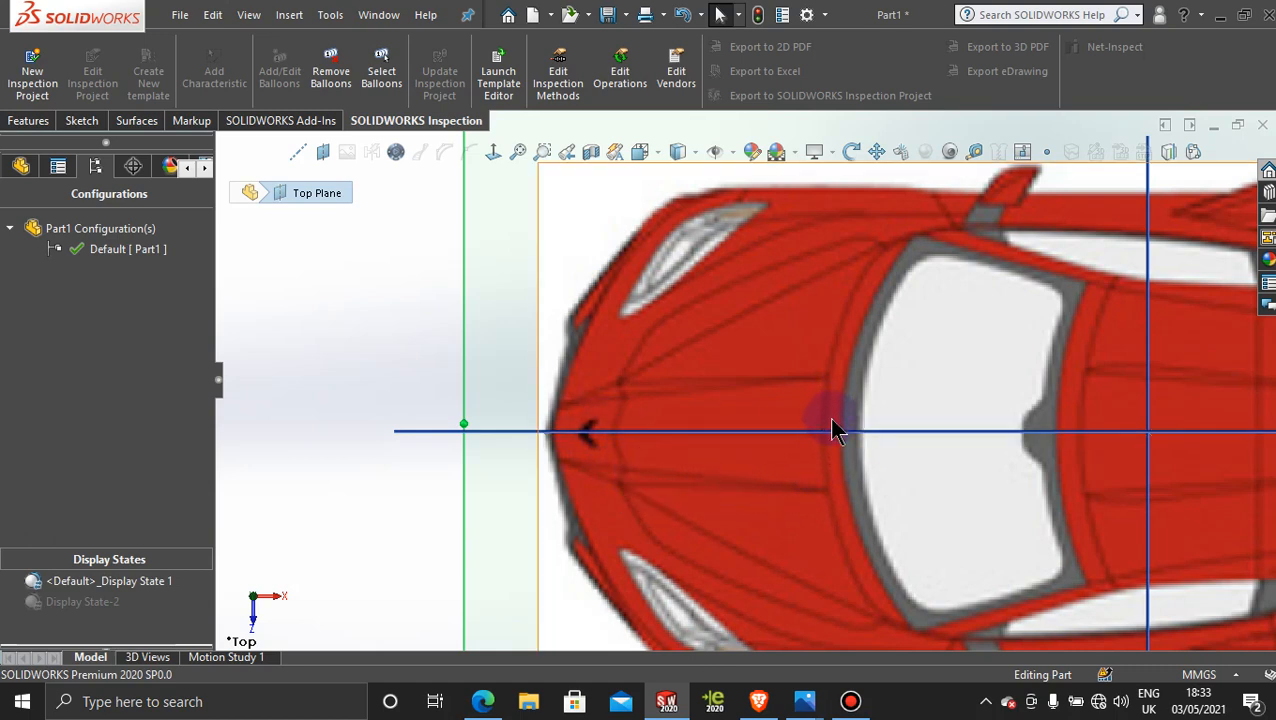
Step: Reopen GM-SCOAST-C8TOP.jpg in a maximized window and examine the car's front half, windscreen and roof up close
mouse_move(805, 705)
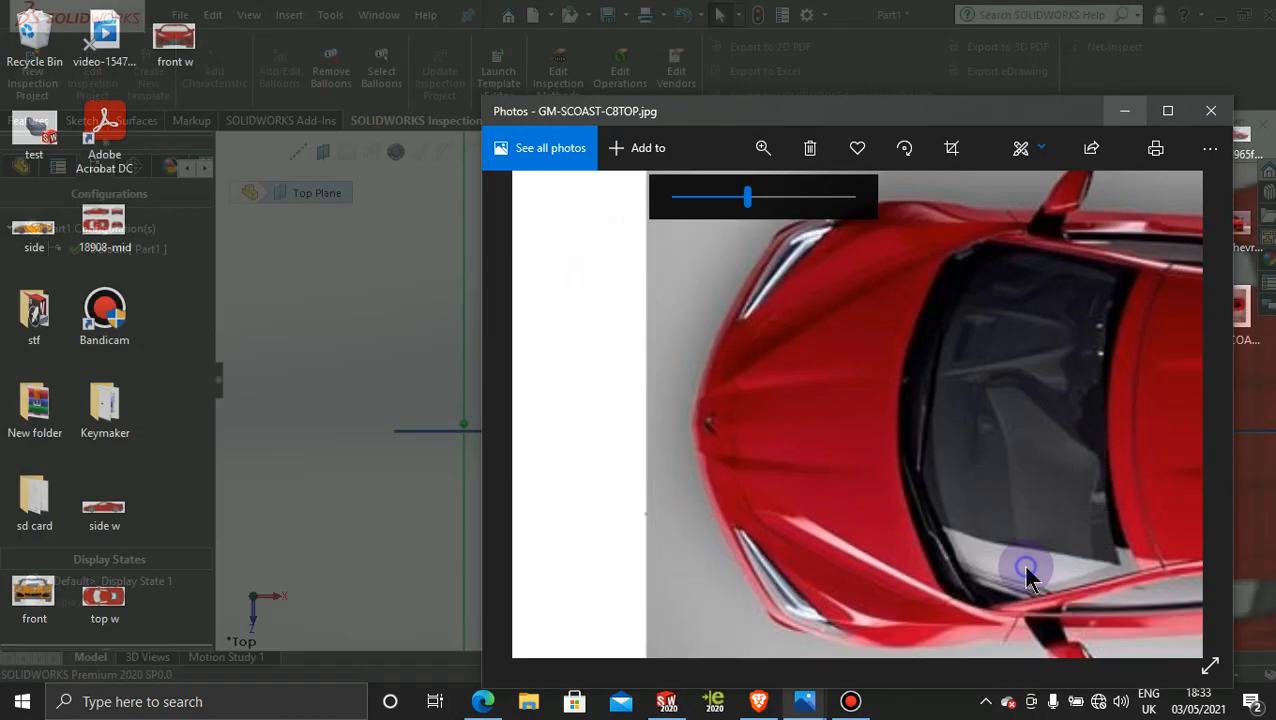
click(1022, 562)
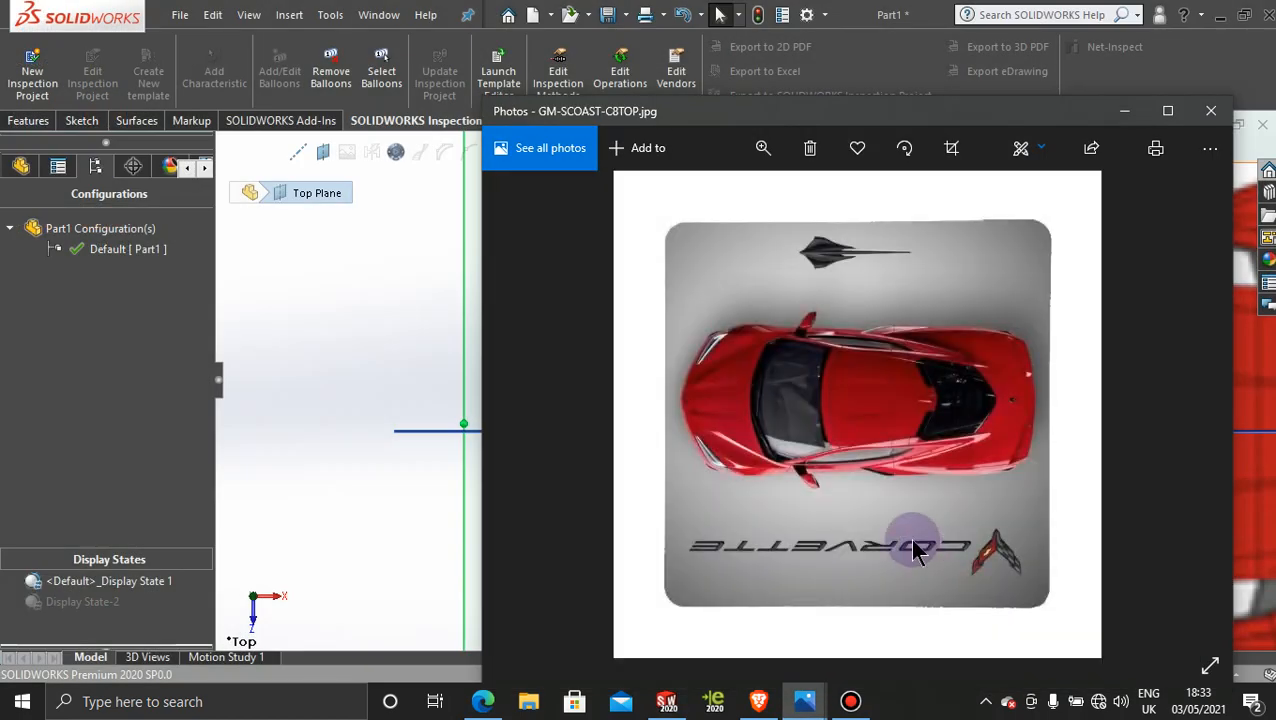
click(1167, 111)
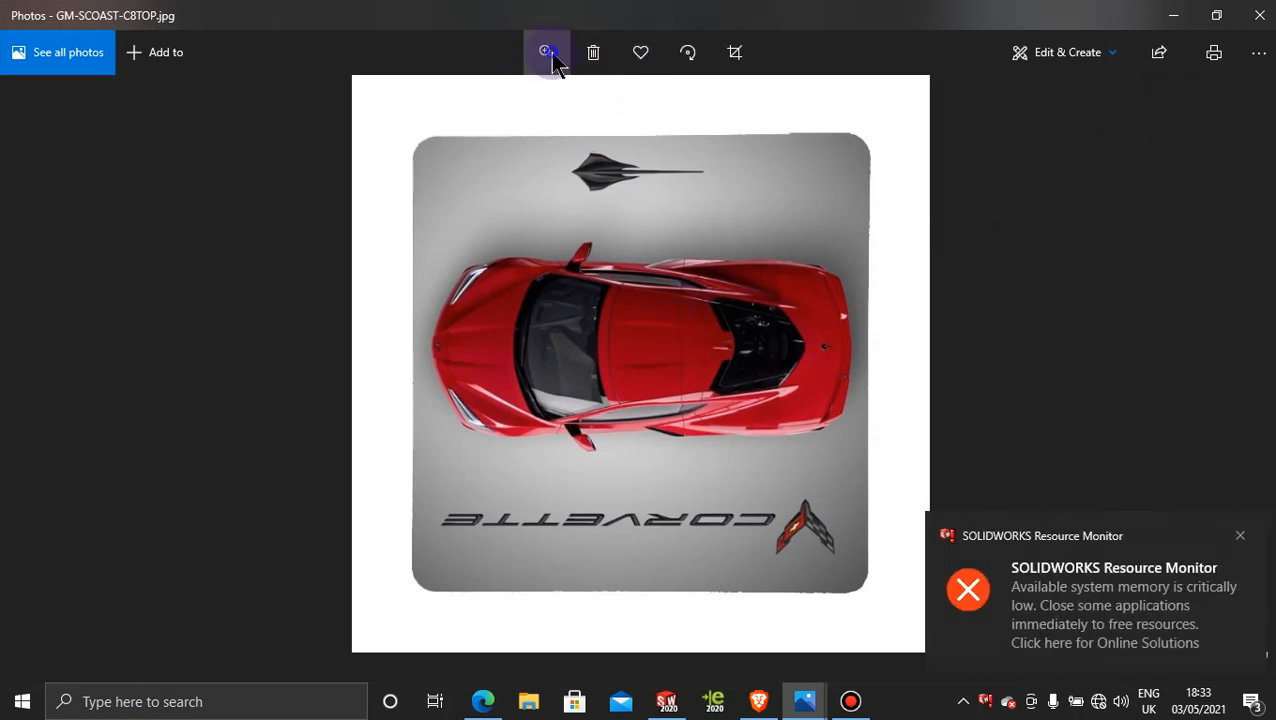
click(546, 52)
drag(507, 104, 536, 103)
drag(440, 236, 624, 288)
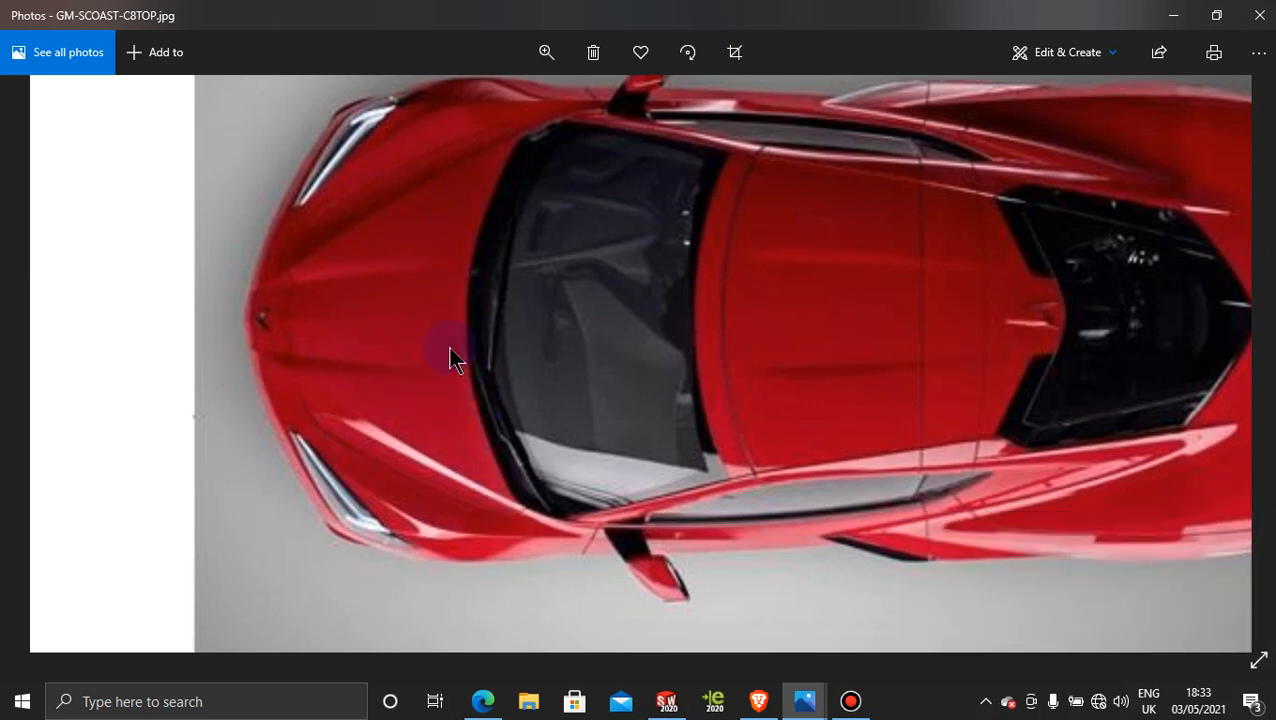
Step: Return to the SOLIDWORKS part, bring the whole top-view blueprint into view and clear the Top Plane selection
click(1173, 22)
scroll(865, 420, up, 3)
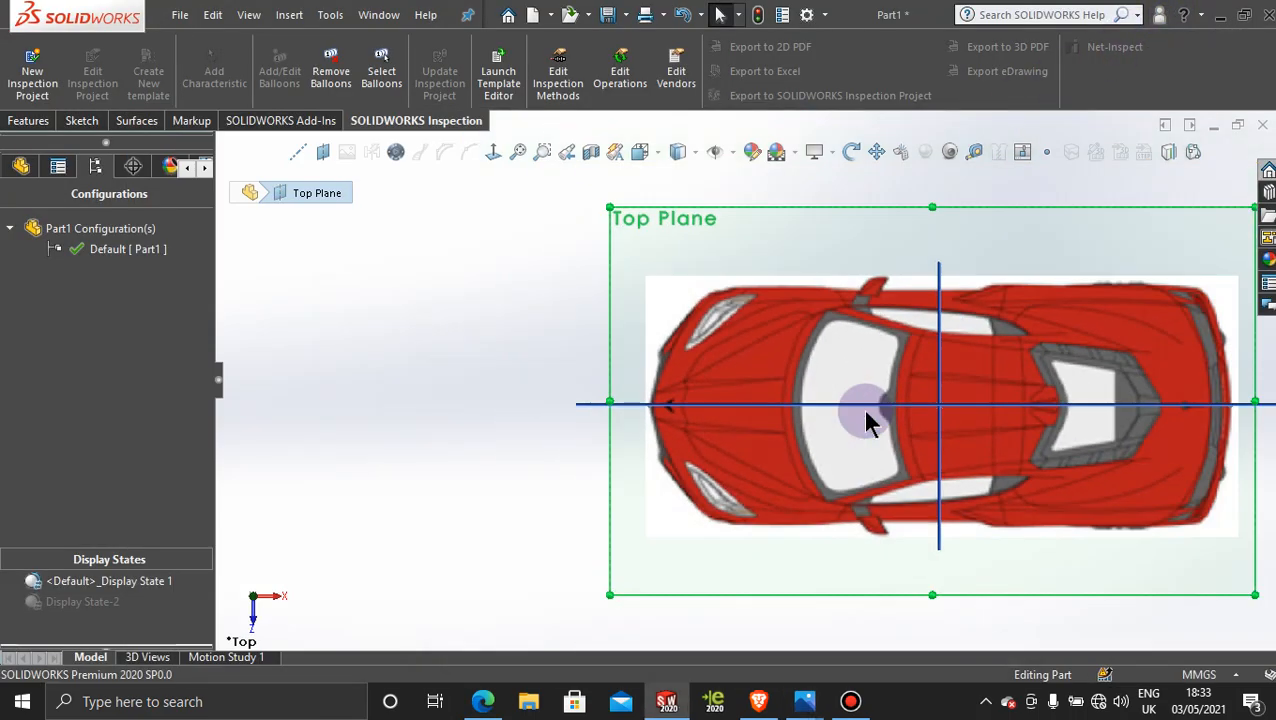
scroll(865, 420, up, 1)
click(533, 379)
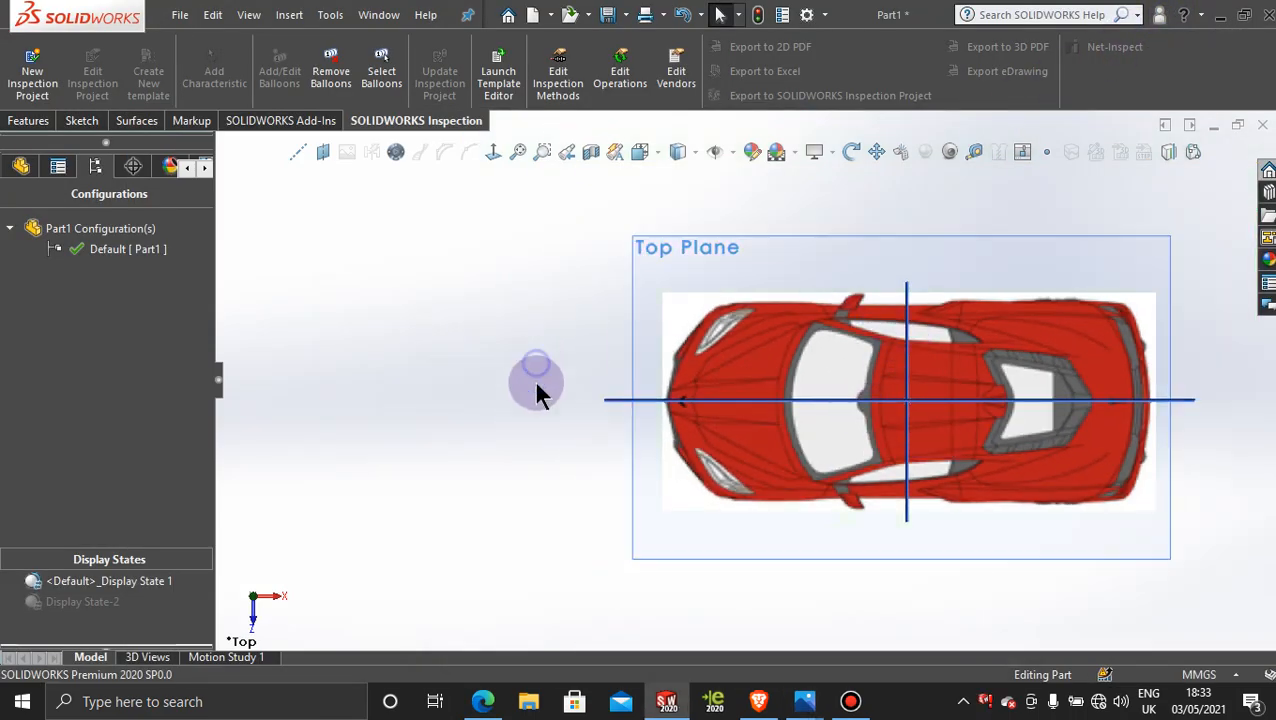
click(852, 703)
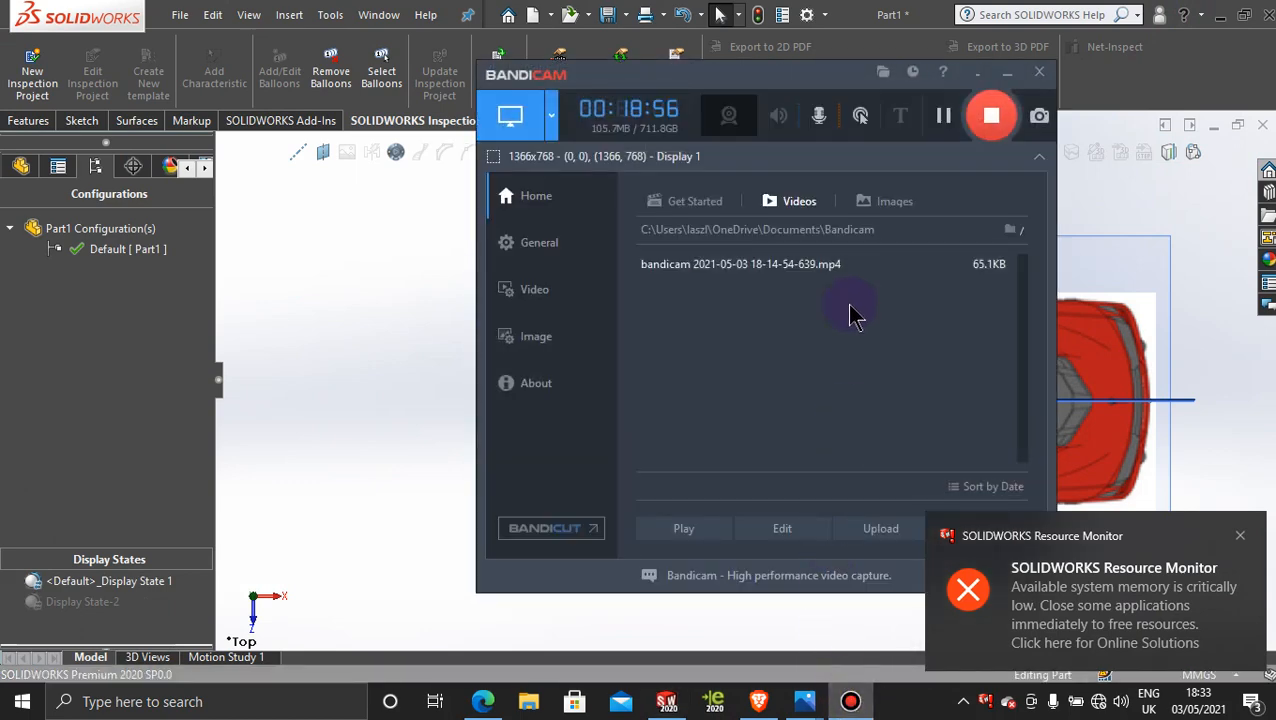
click(944, 116)
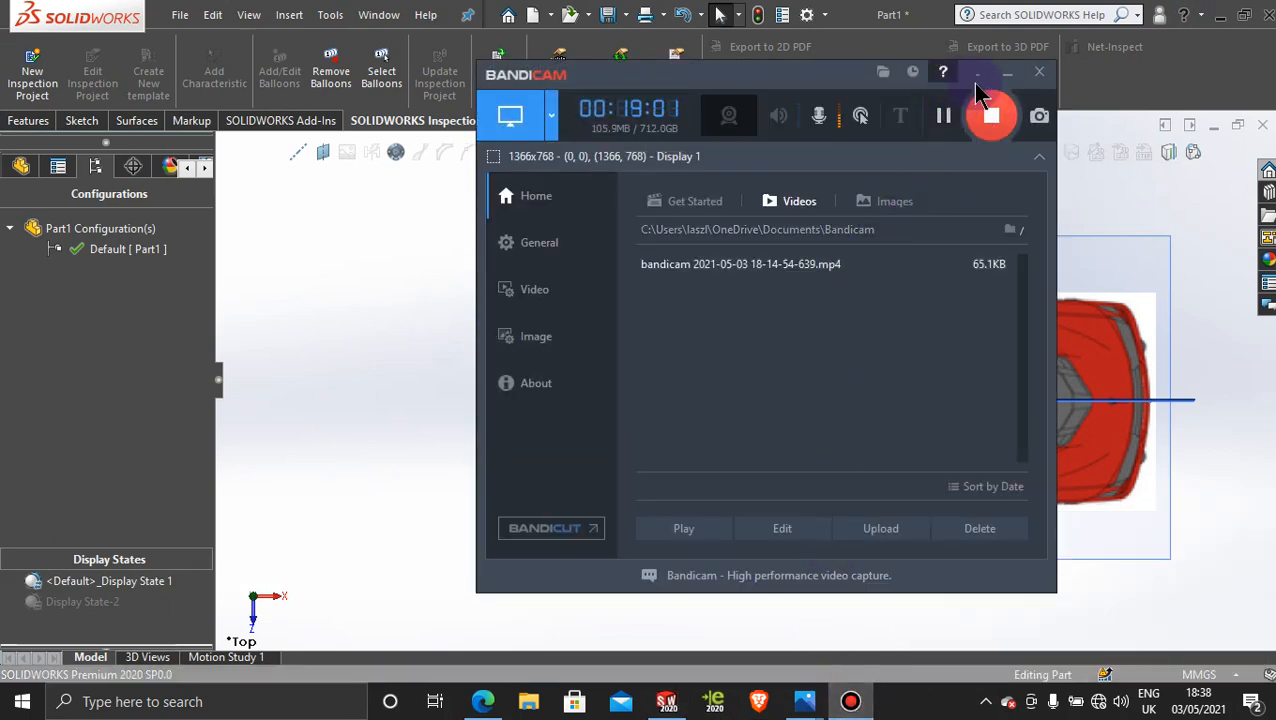
click(1008, 73)
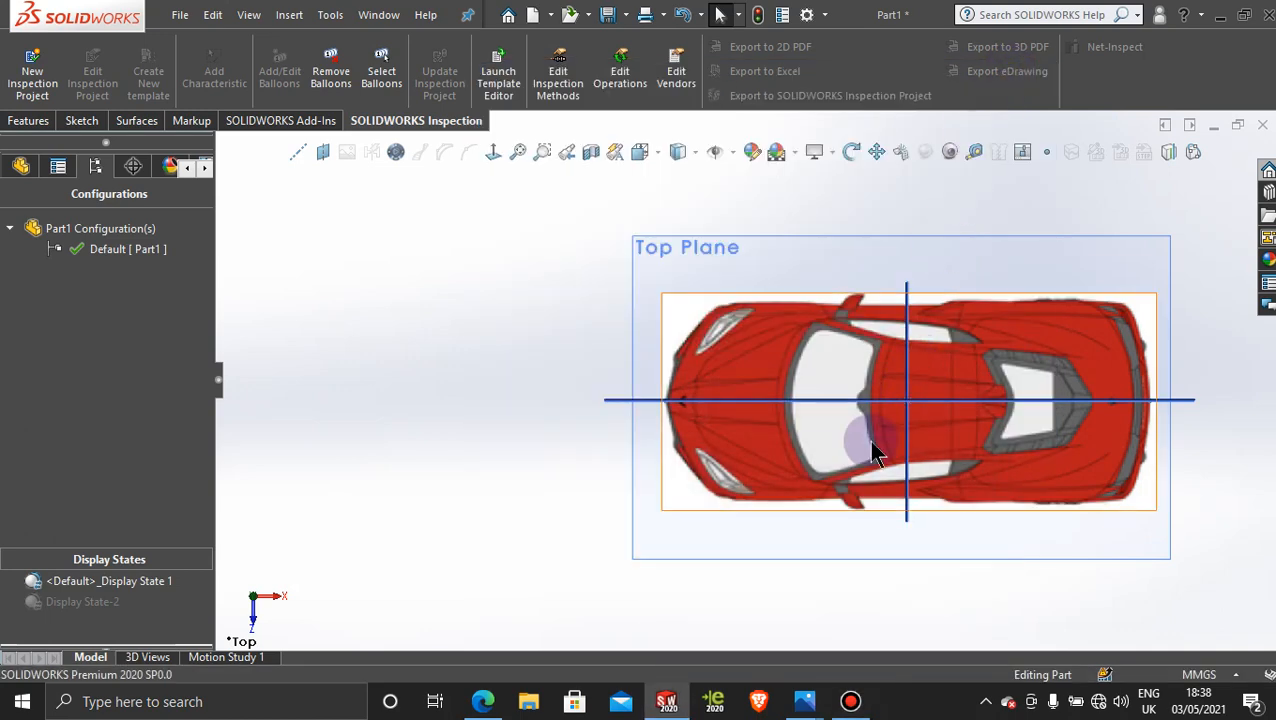
Step: Start a new sketch on the Front Plane and view it face-on over the side-view blueprint
mouse_move(865, 440)
middle_down()
mouse_move(849, 407)
mouse_move(867, 300)
mouse_move(891, 250)
mouse_move(849, 333)
mouse_move(843, 379)
mouse_move(843, 273)
mouse_move(860, 345)
mouse_move(855, 405)
mouse_move(881, 431)
mouse_move(852, 426)
middle_up()
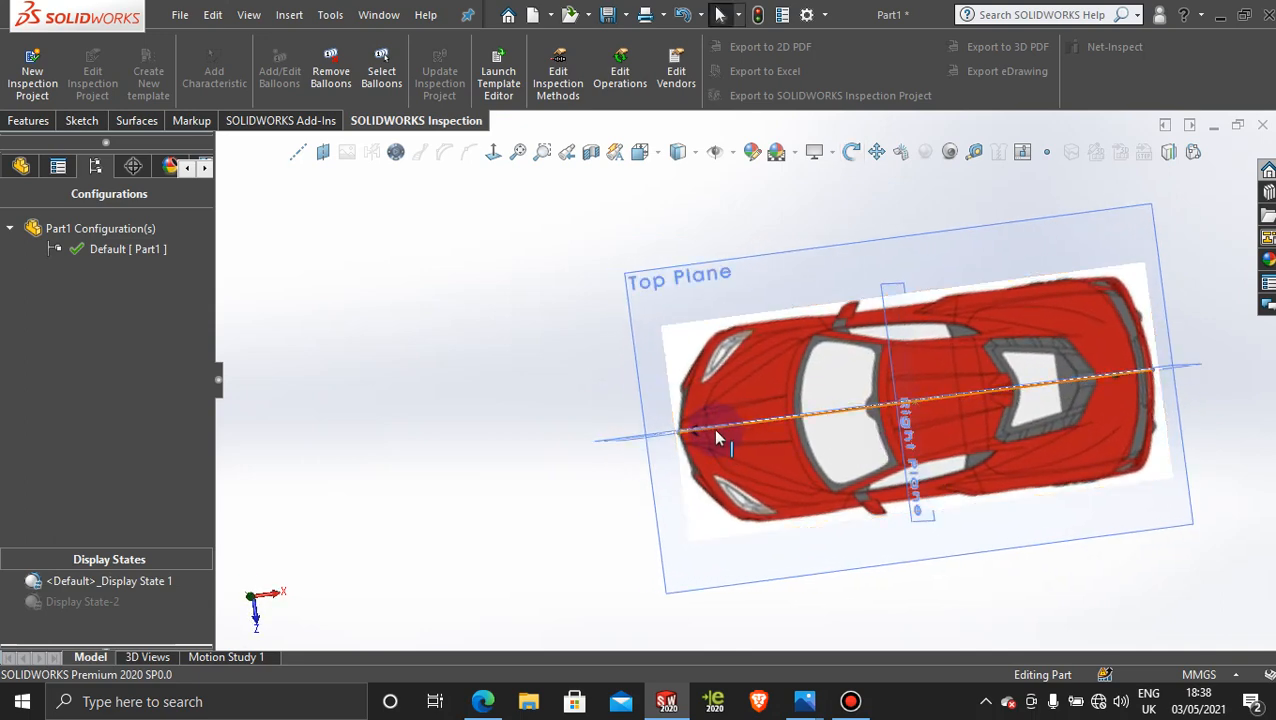
middle_drag(778, 480, 778, 266)
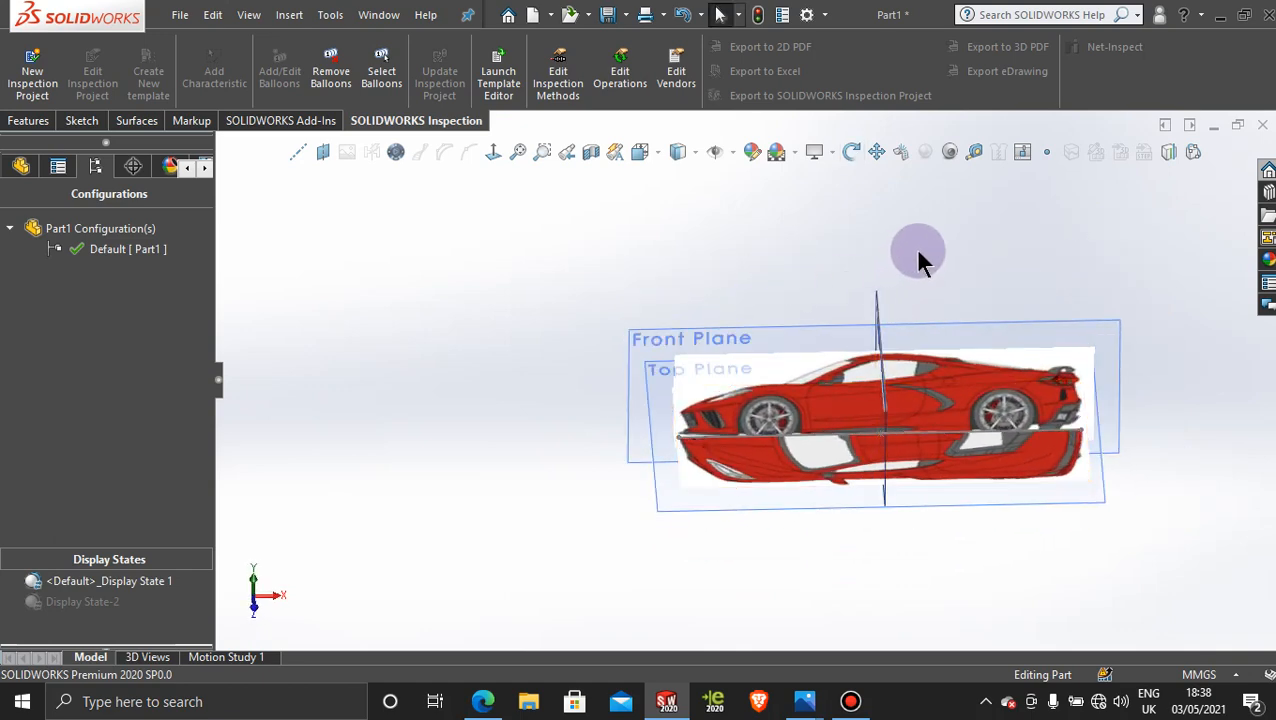
click(993, 320)
click(1077, 264)
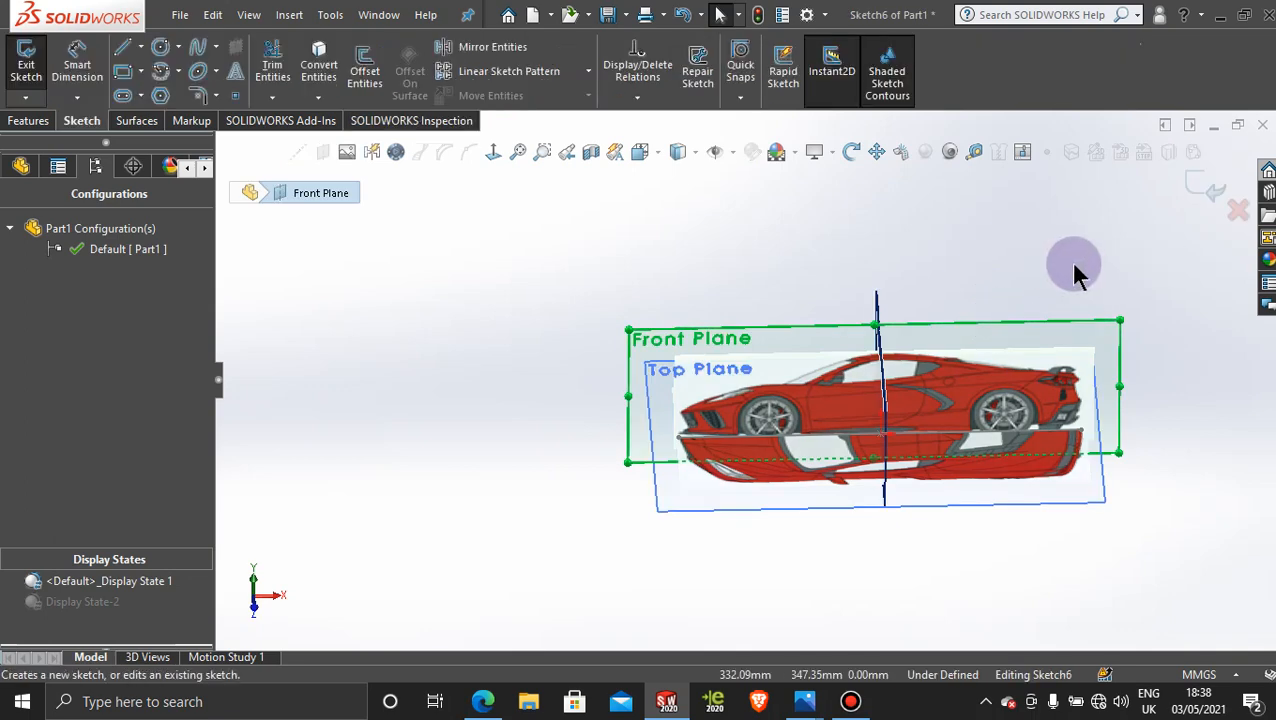
click(491, 156)
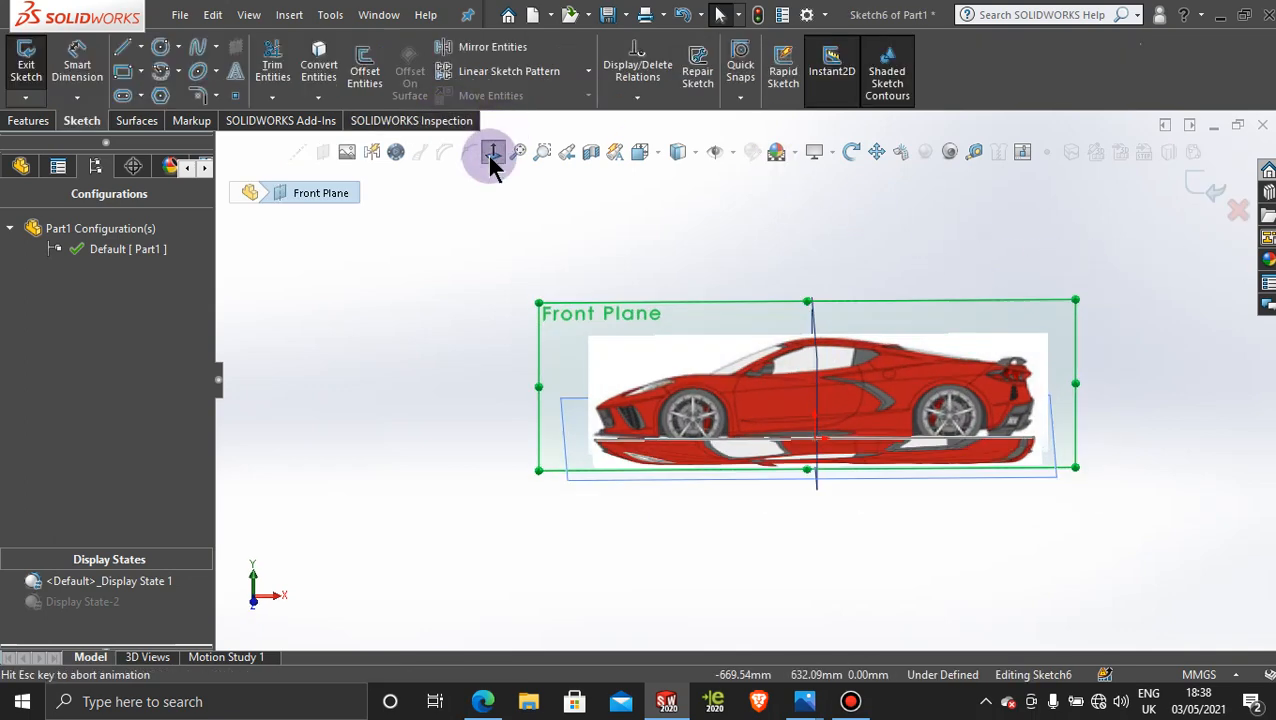
Step: View the front-view Corvette C8 reference photo from the desktop, and return to the SOLIDWORKS sketch
scroll(602, 397, down, 3)
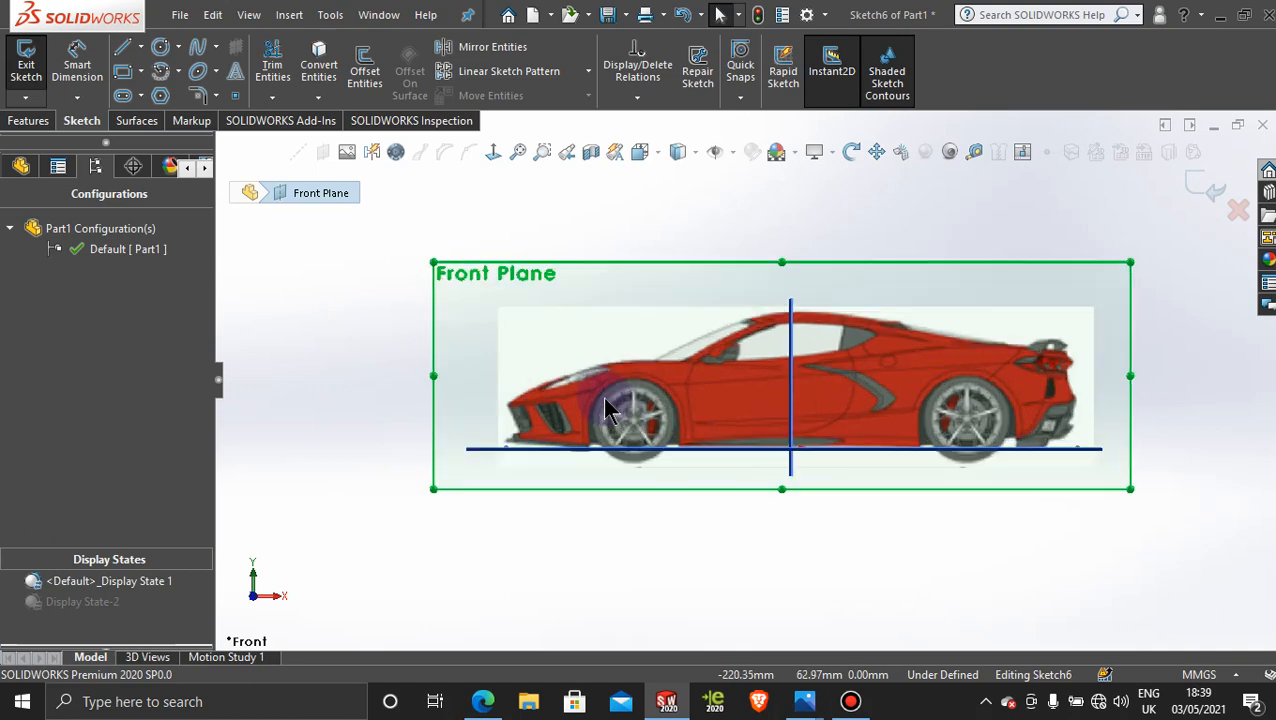
mouse_move(805, 708)
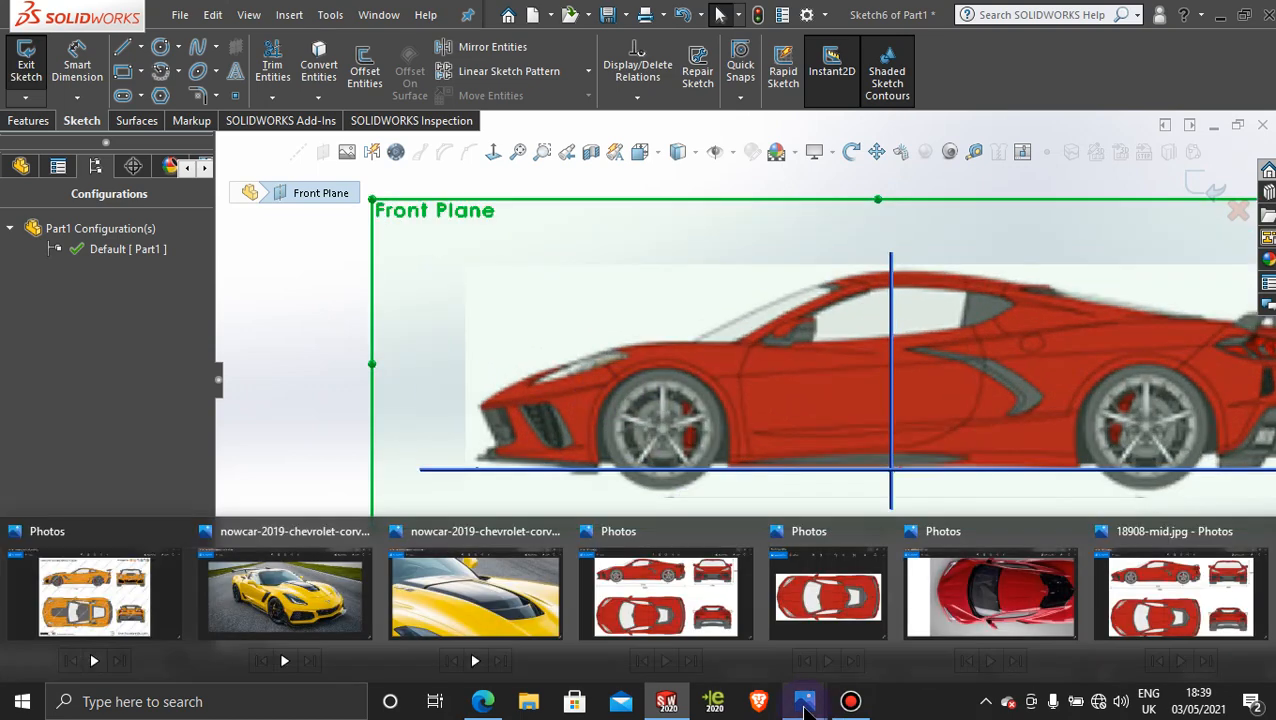
click(1200, 15)
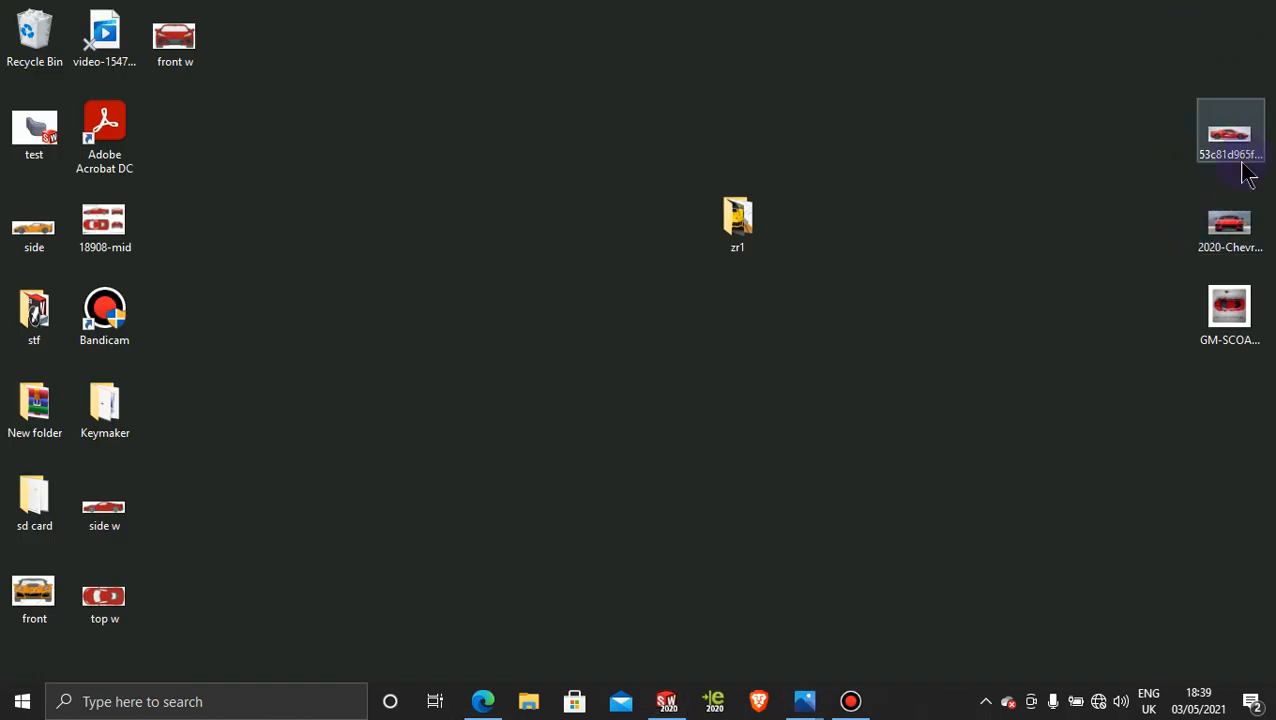
double_click(1237, 220)
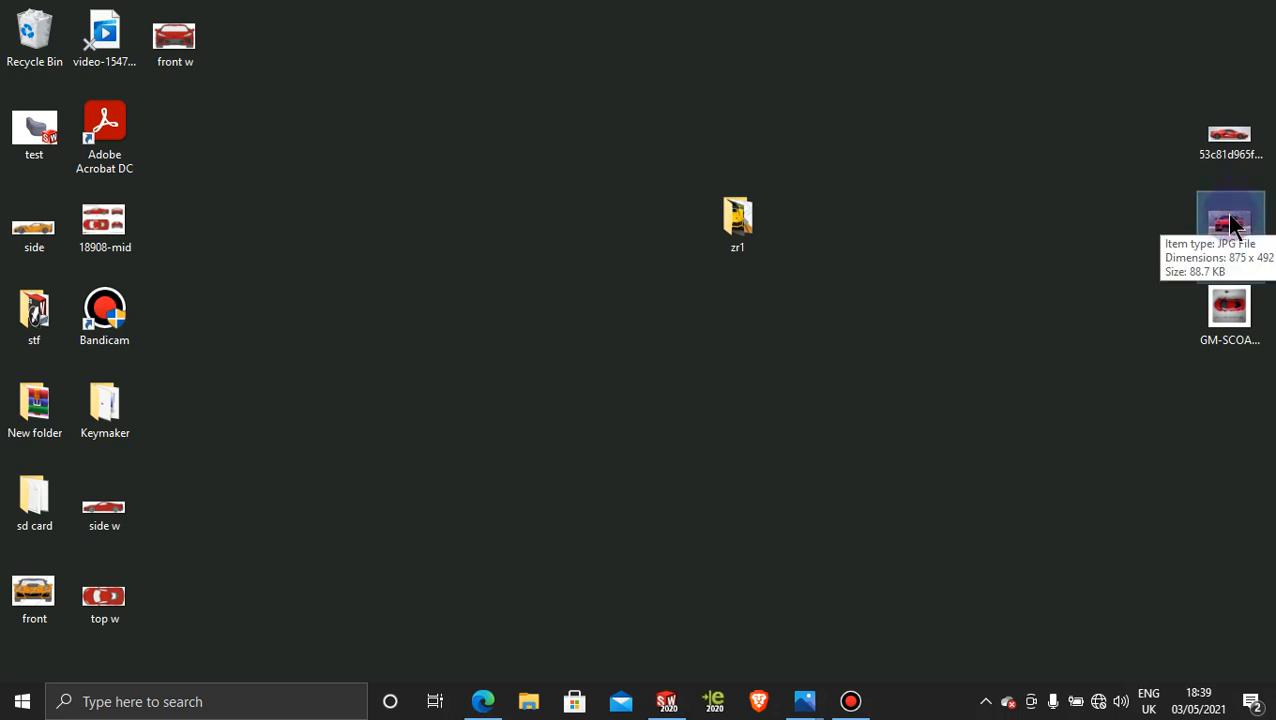
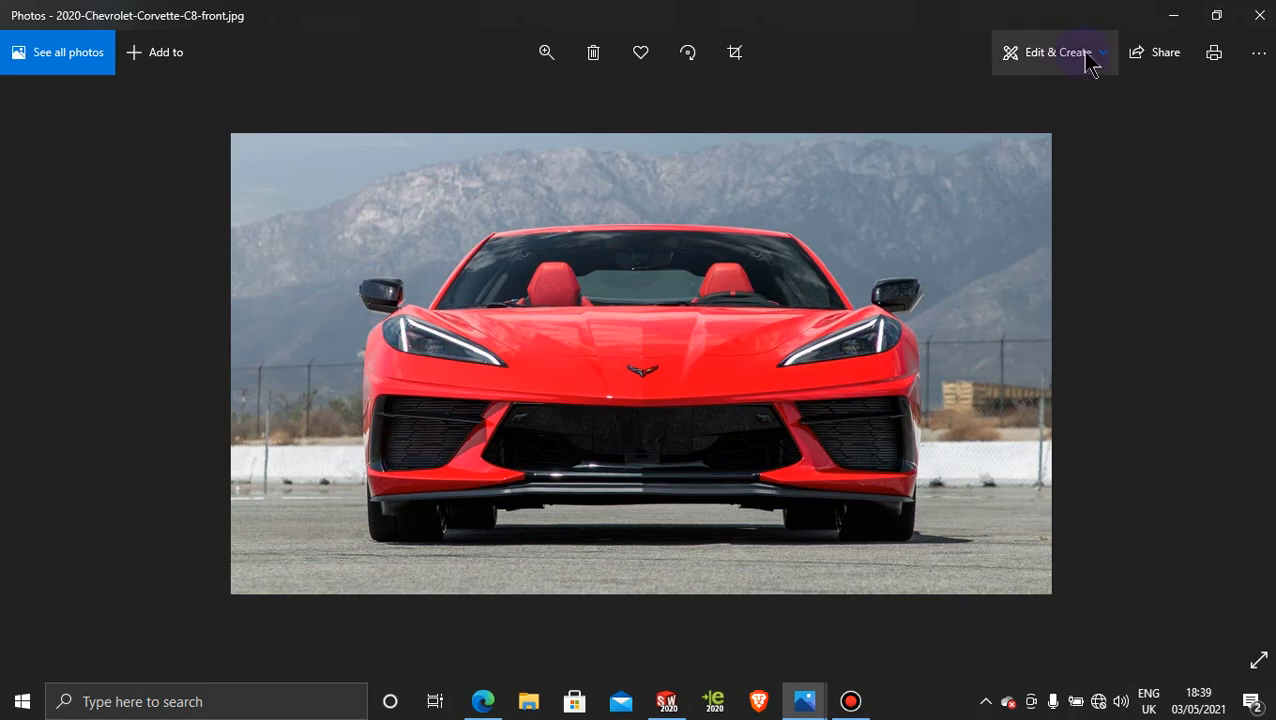
click(1173, 15)
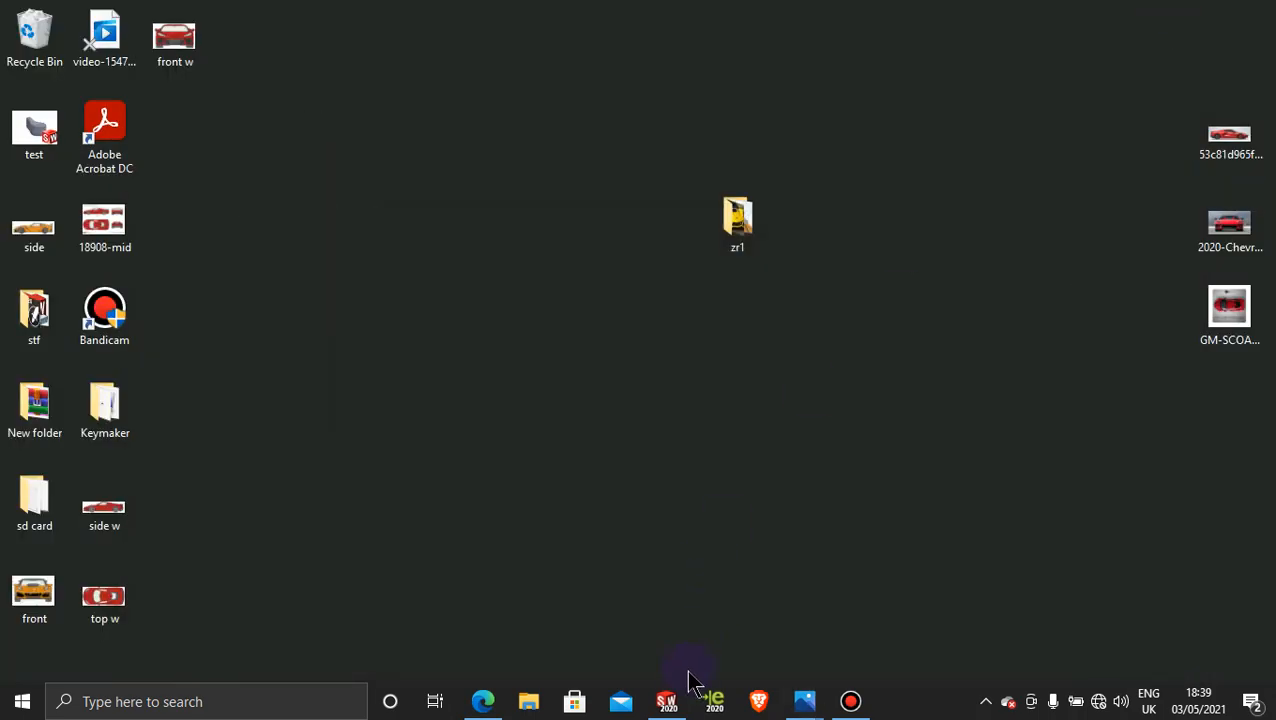
click(667, 701)
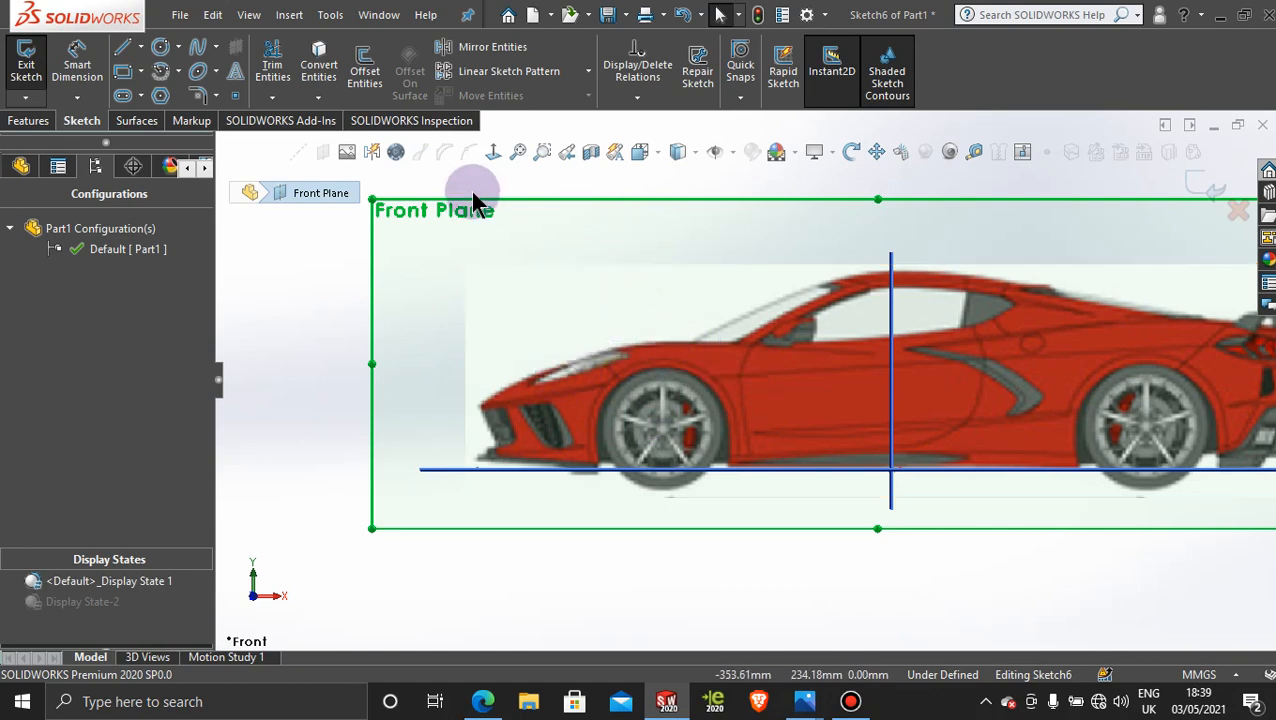
Step: Draw a two-point spline from the base of the windshield to a point ahead of the car's nose
click(199, 50)
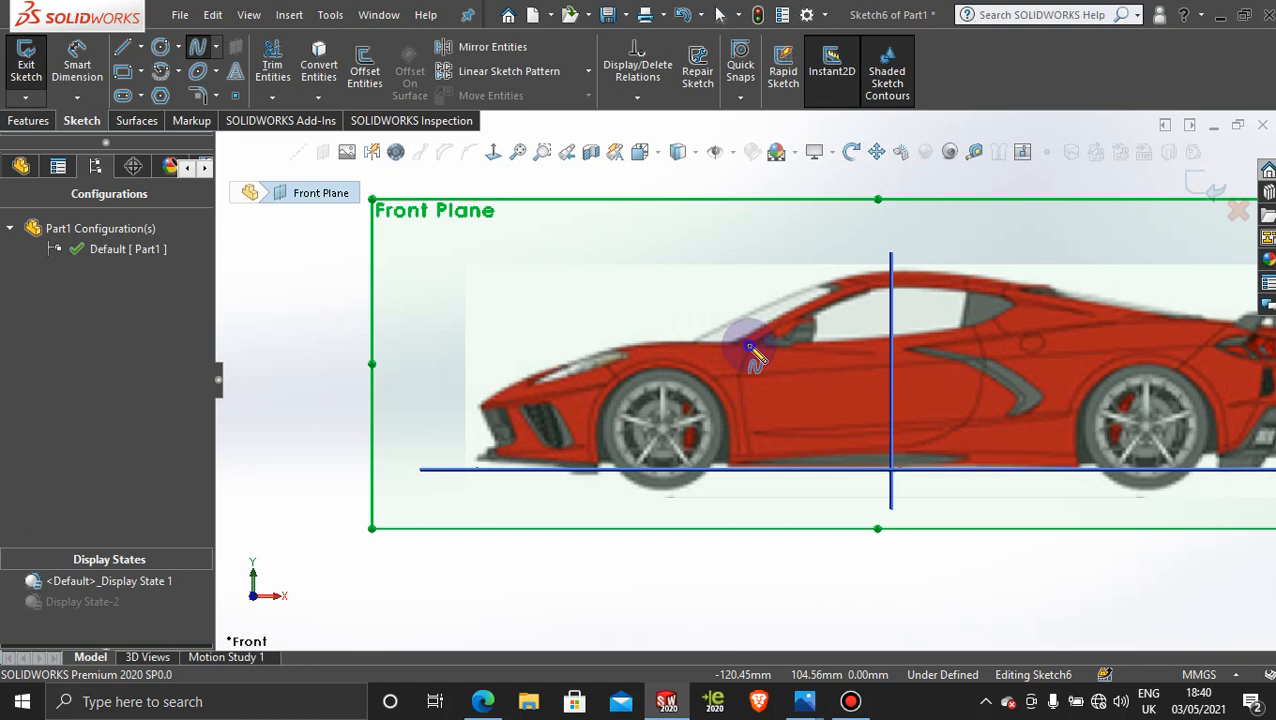
click(749, 345)
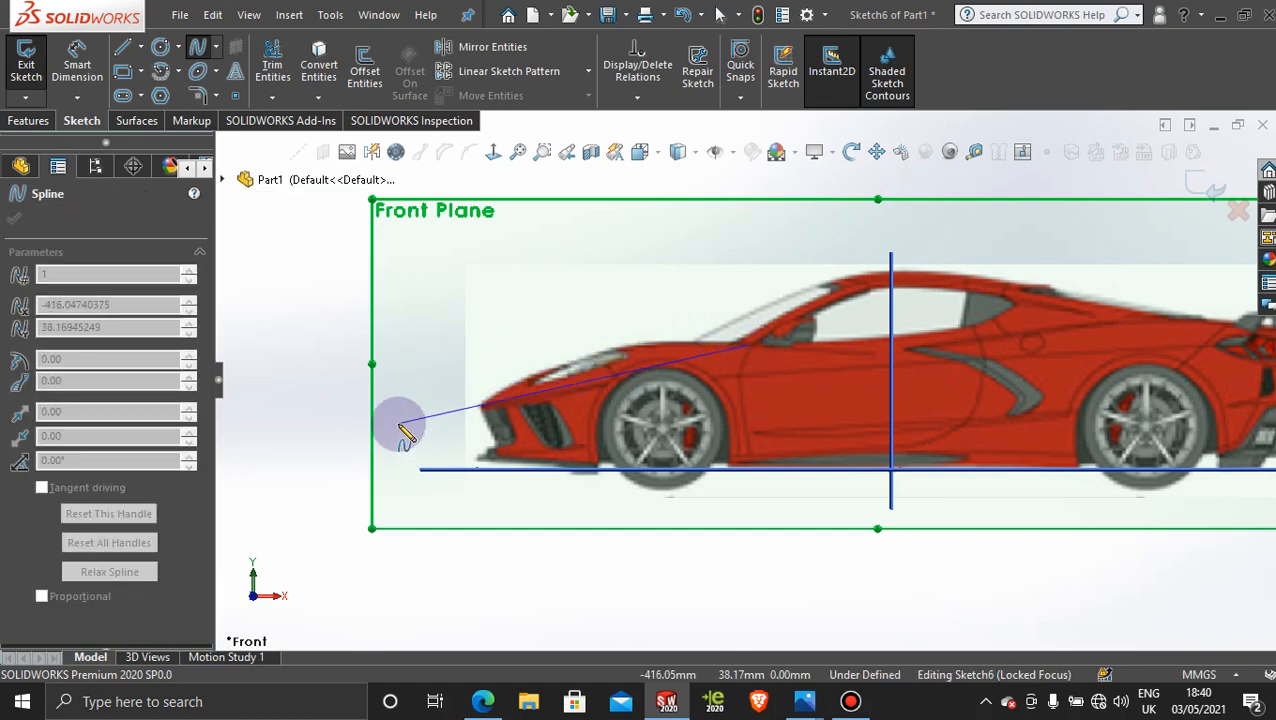
click(389, 427)
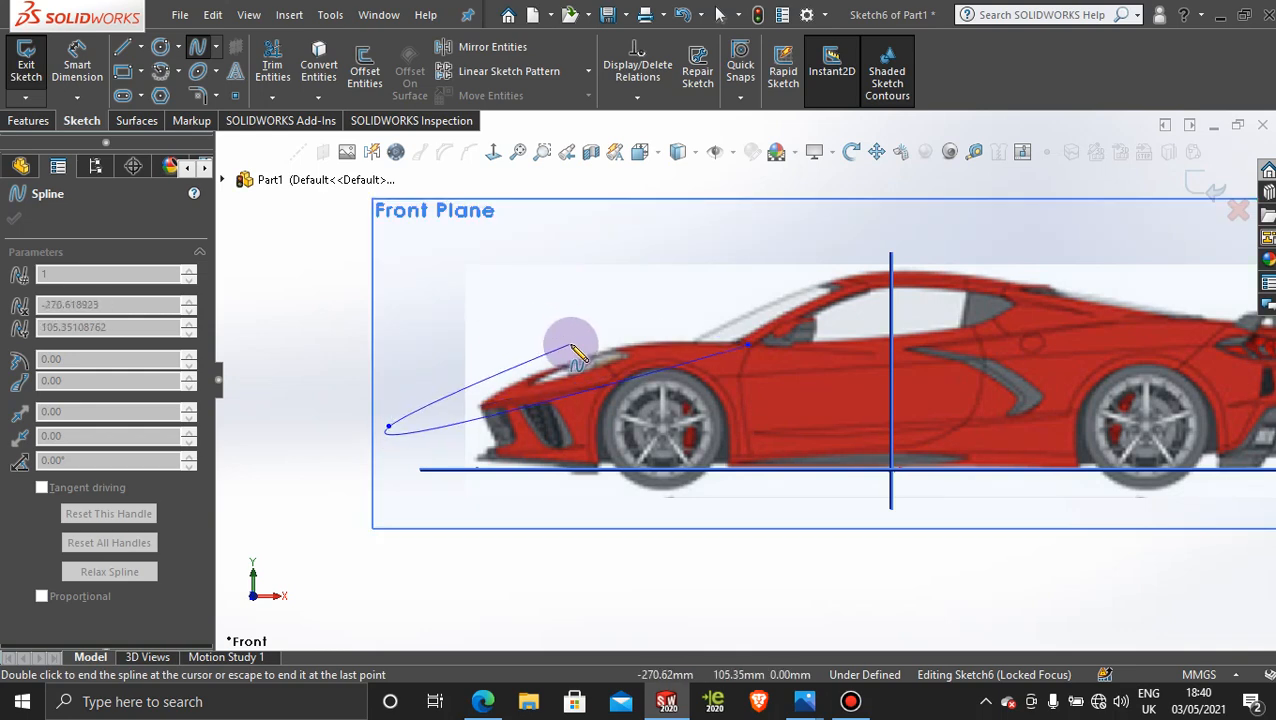
key(Escape)
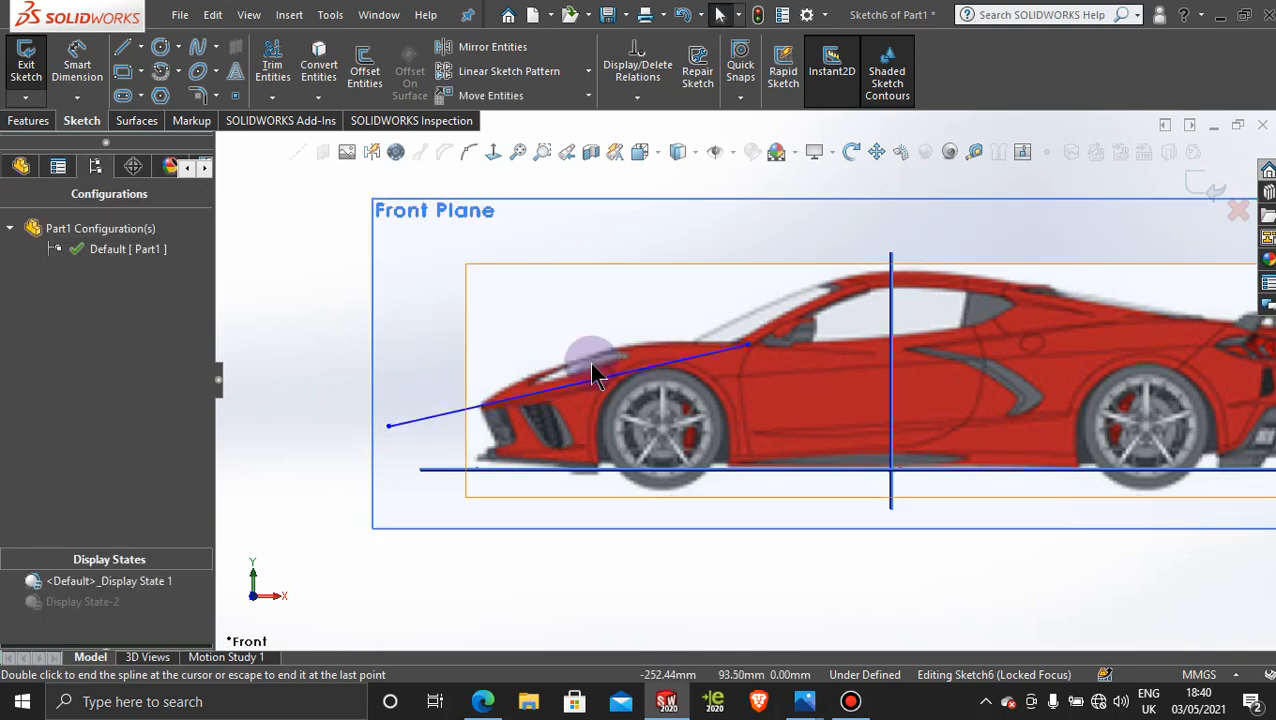
Step: Bend the spline to follow the hood contour in the side image by adjusting its front and rear tangency handles
click(590, 385)
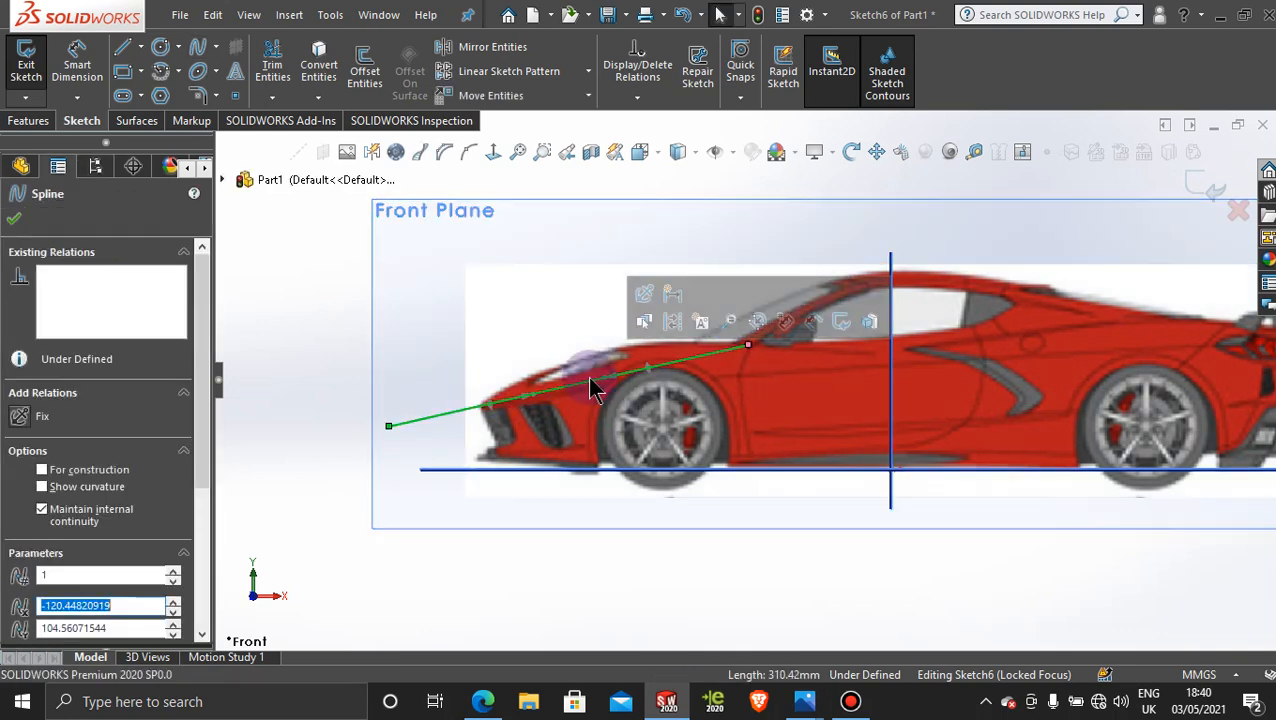
drag(534, 395, 607, 347)
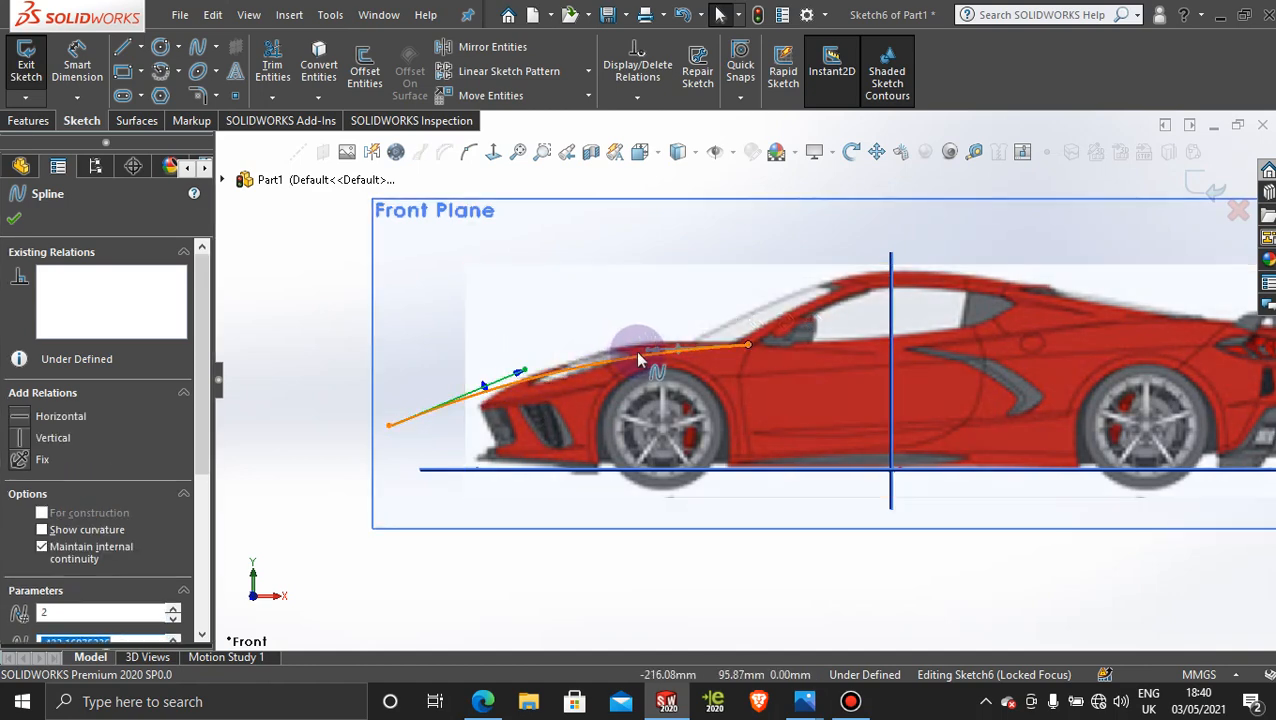
click(650, 352)
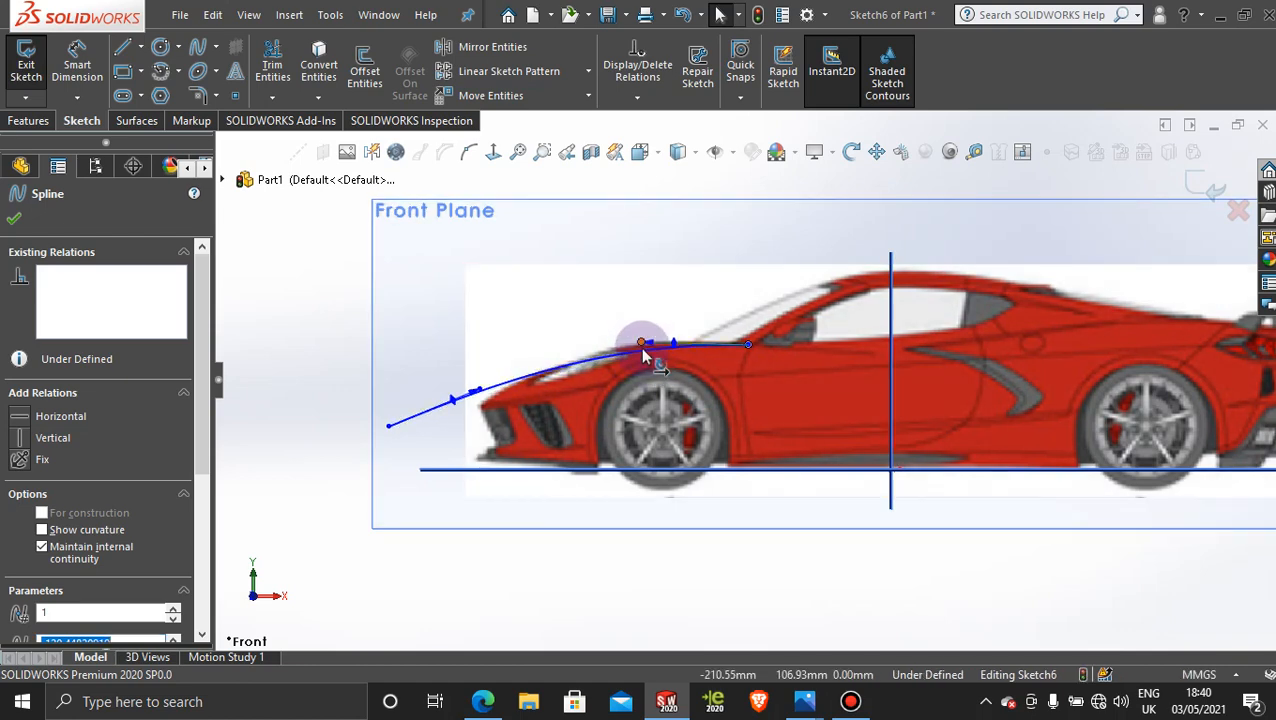
scroll(600, 395, down, 1)
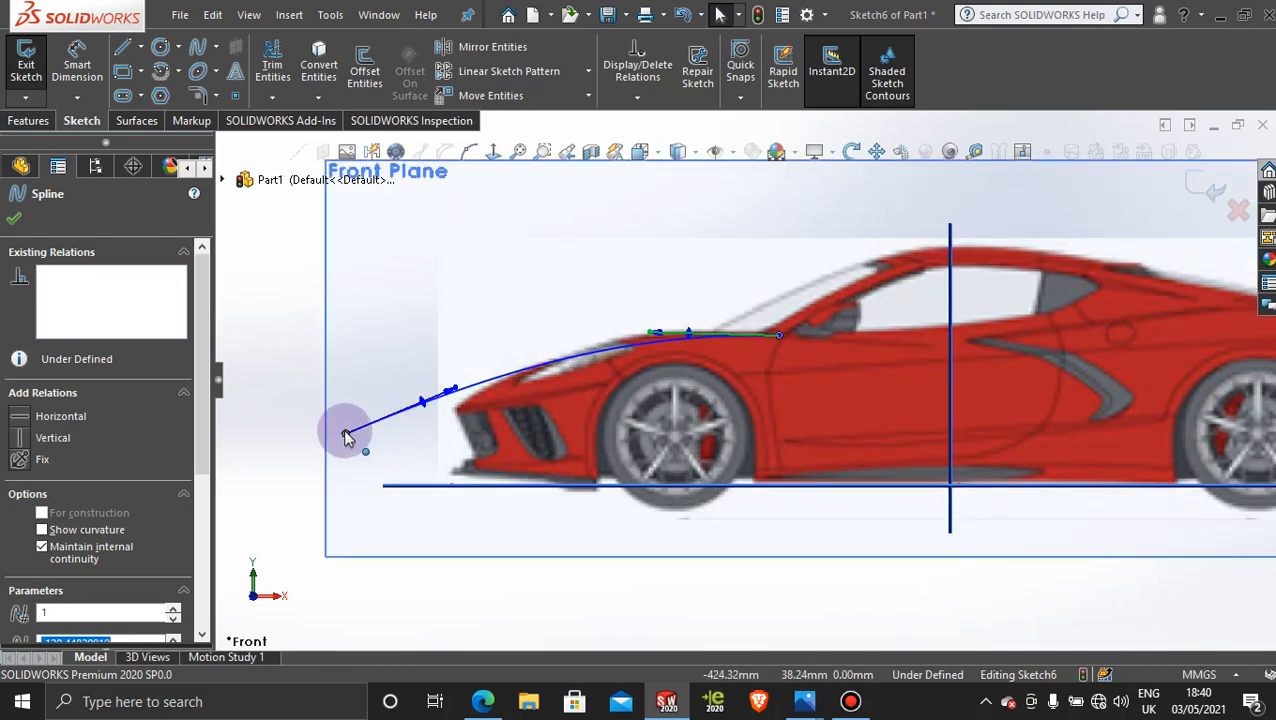
Step: Move the spline's front endpoint to about X -420, Y 22 mm and lengthen the windshield-end tangency handle along the hood
mouse_move(345, 432)
mouse_down()
mouse_move(352, 467)
mouse_move(351, 454)
mouse_up()
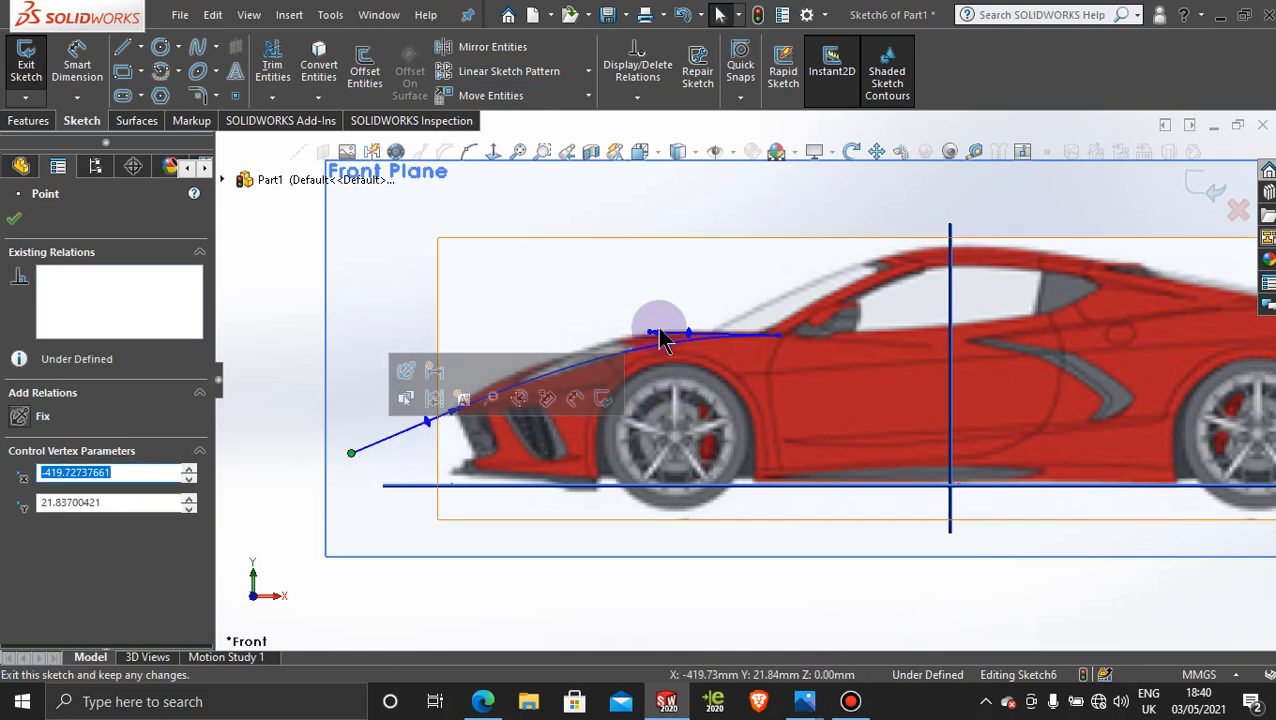
click(648, 338)
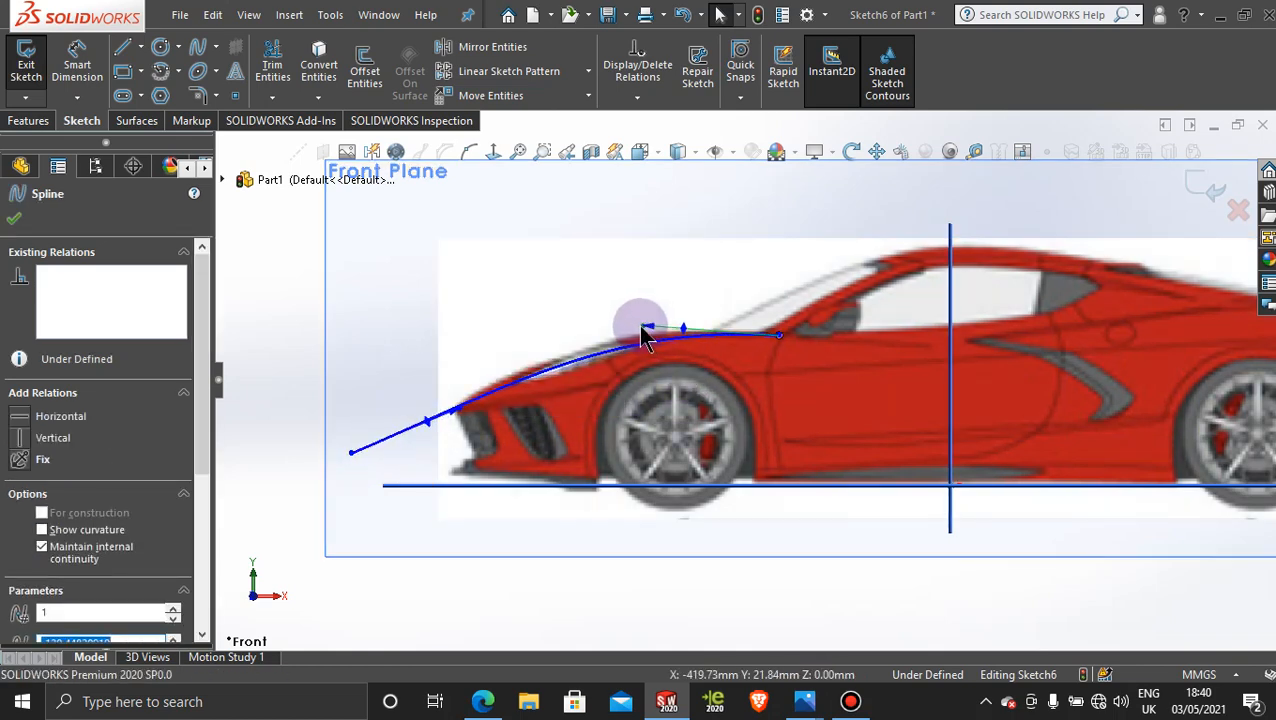
drag(645, 338, 619, 341)
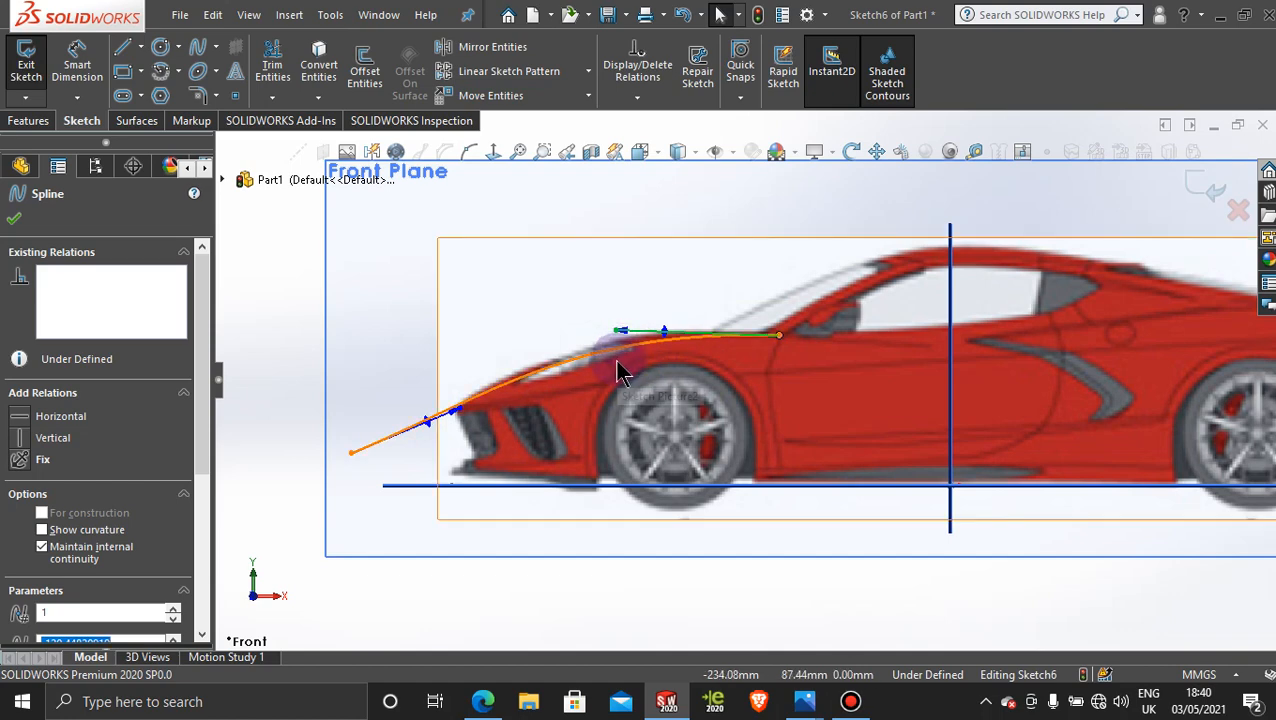
drag(611, 331, 617, 330)
Step: Refine the spline's nose-end tangency handle and shift its front endpoint to about X -414.5, Y 17.2 mm to match the nose contour
click(456, 412)
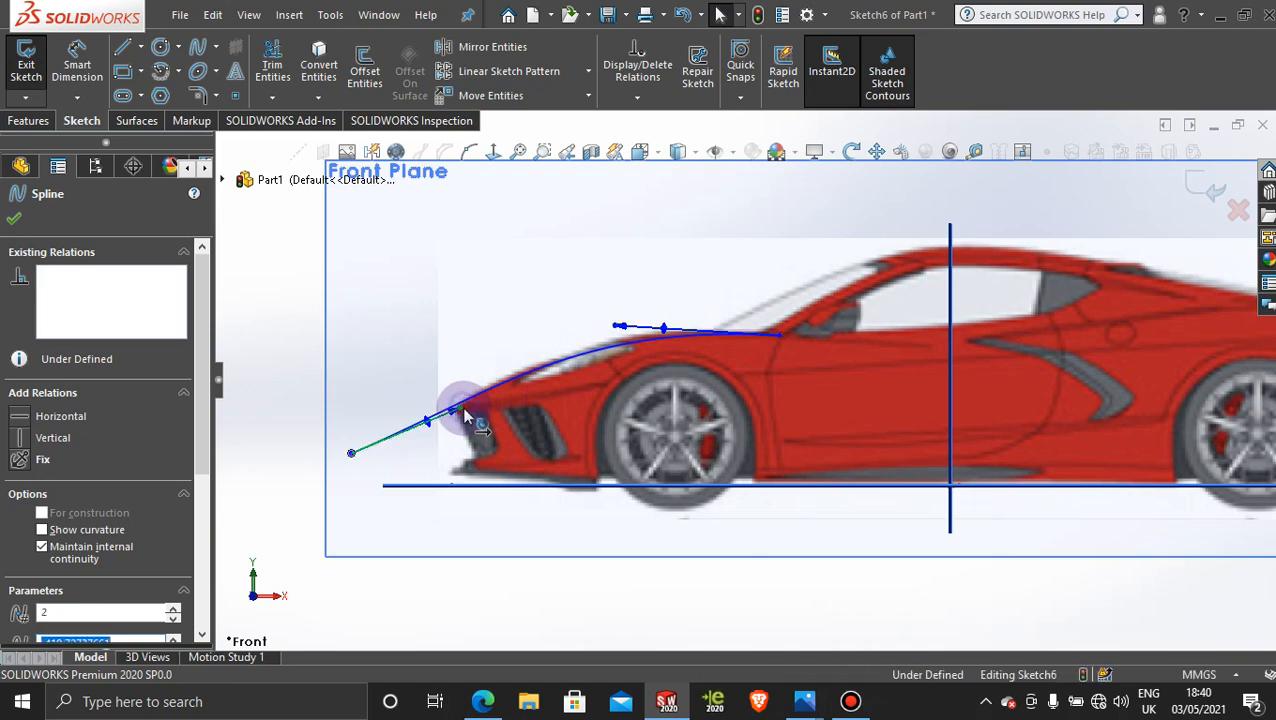
drag(463, 408, 462, 421)
click(354, 455)
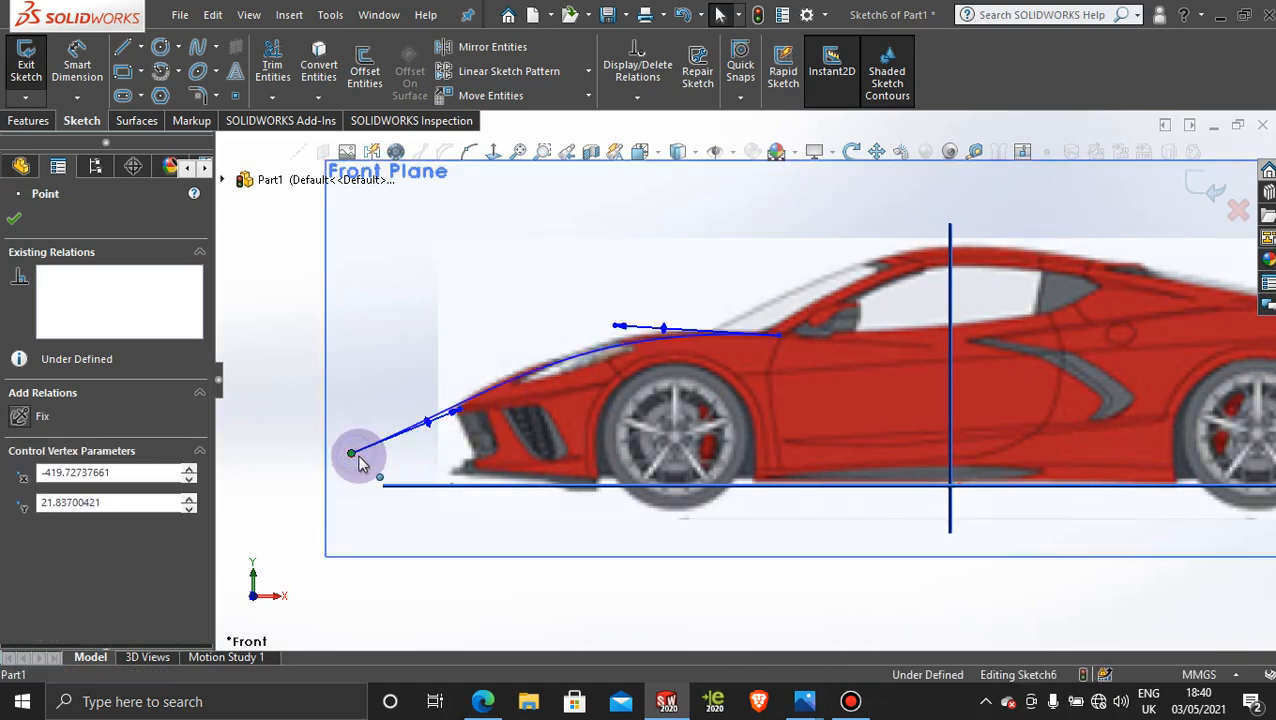
click(356, 456)
drag(352, 456, 359, 471)
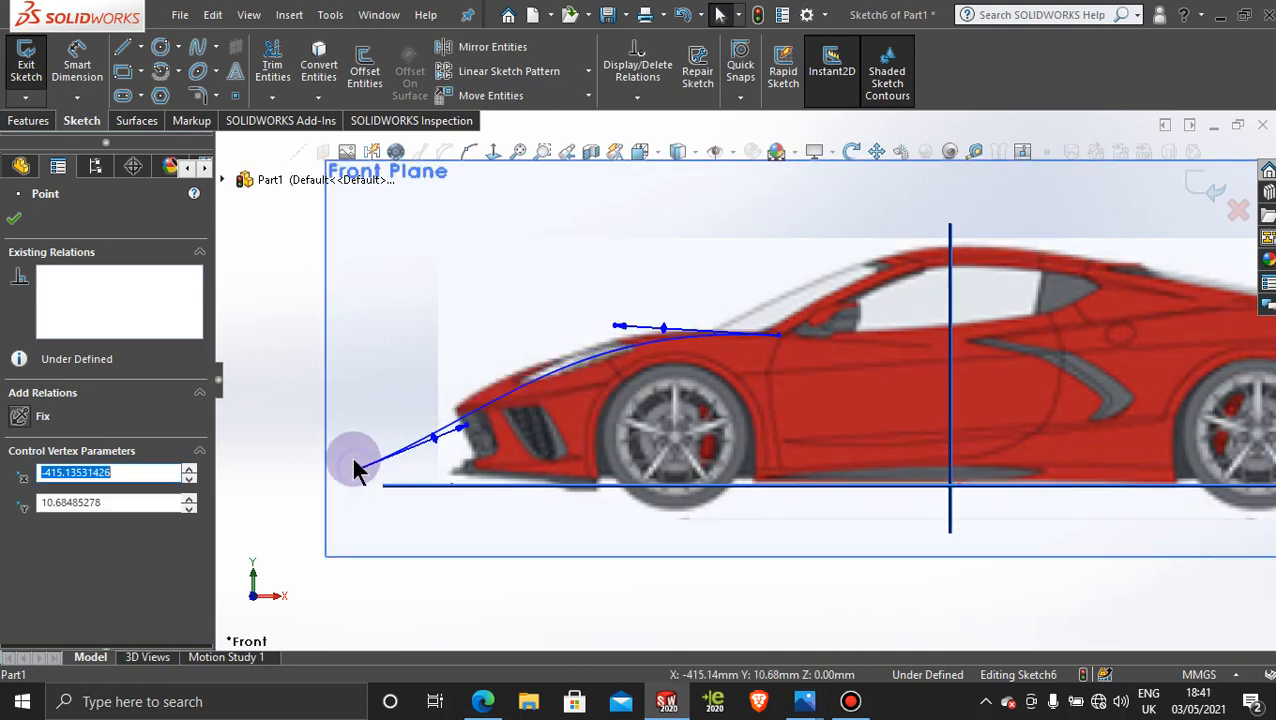
click(352, 457)
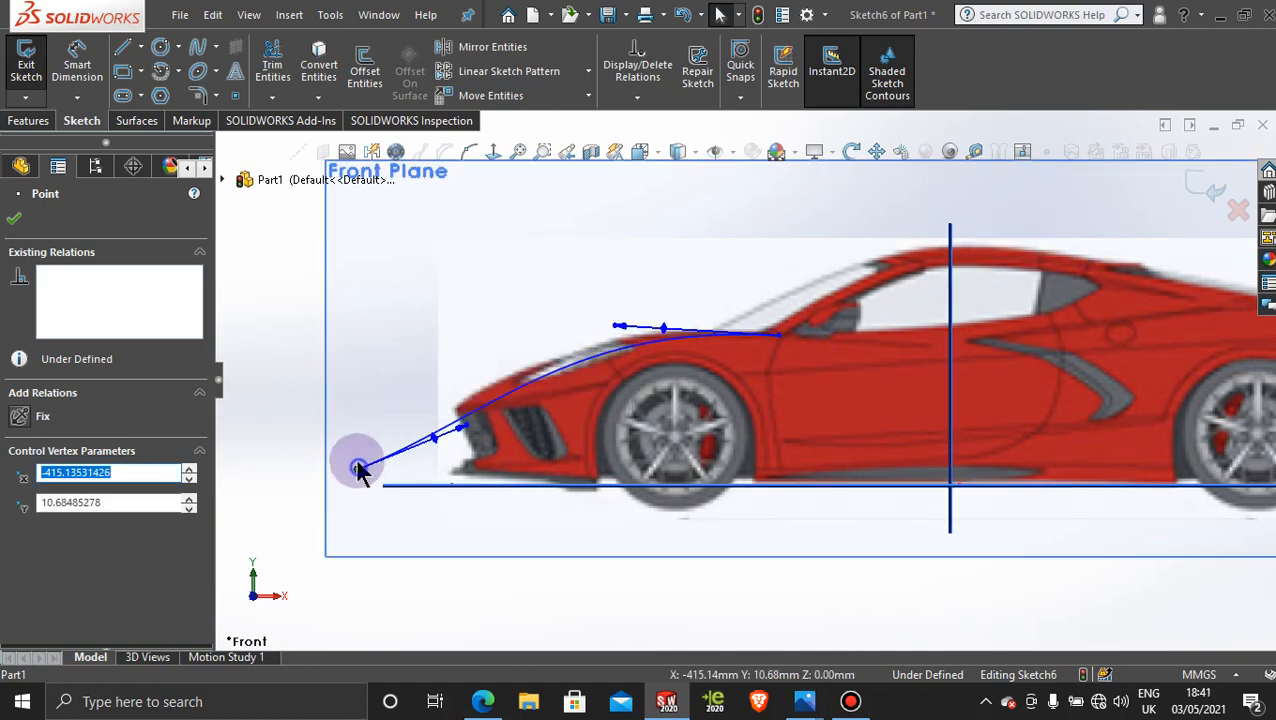
mouse_move(356, 458)
mouse_down()
mouse_move(348, 429)
mouse_move(356, 457)
mouse_up()
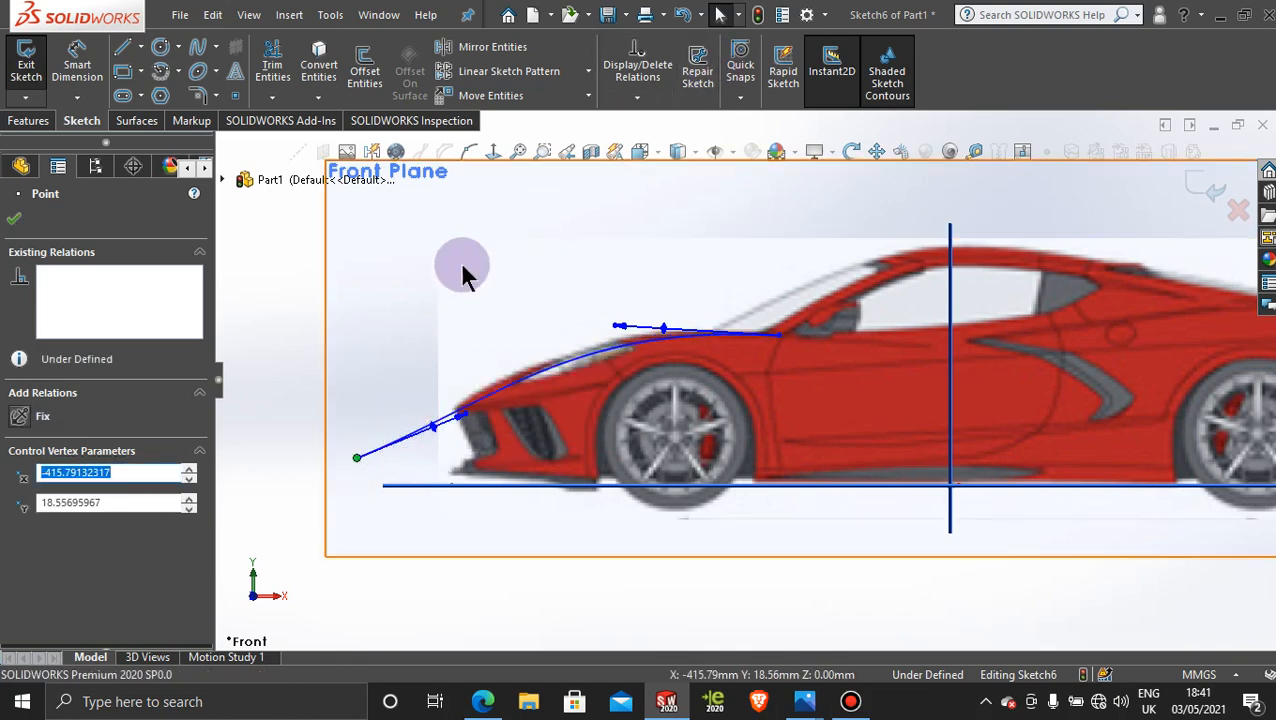
click(462, 418)
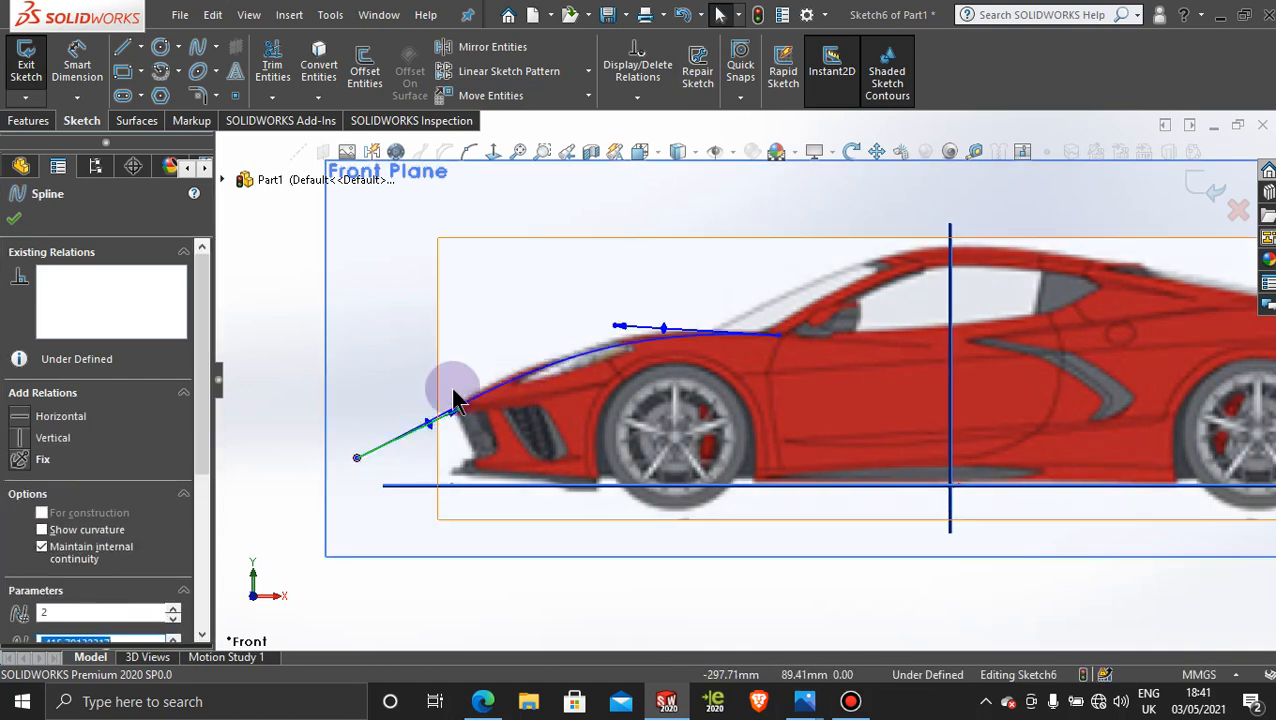
drag(358, 460, 359, 462)
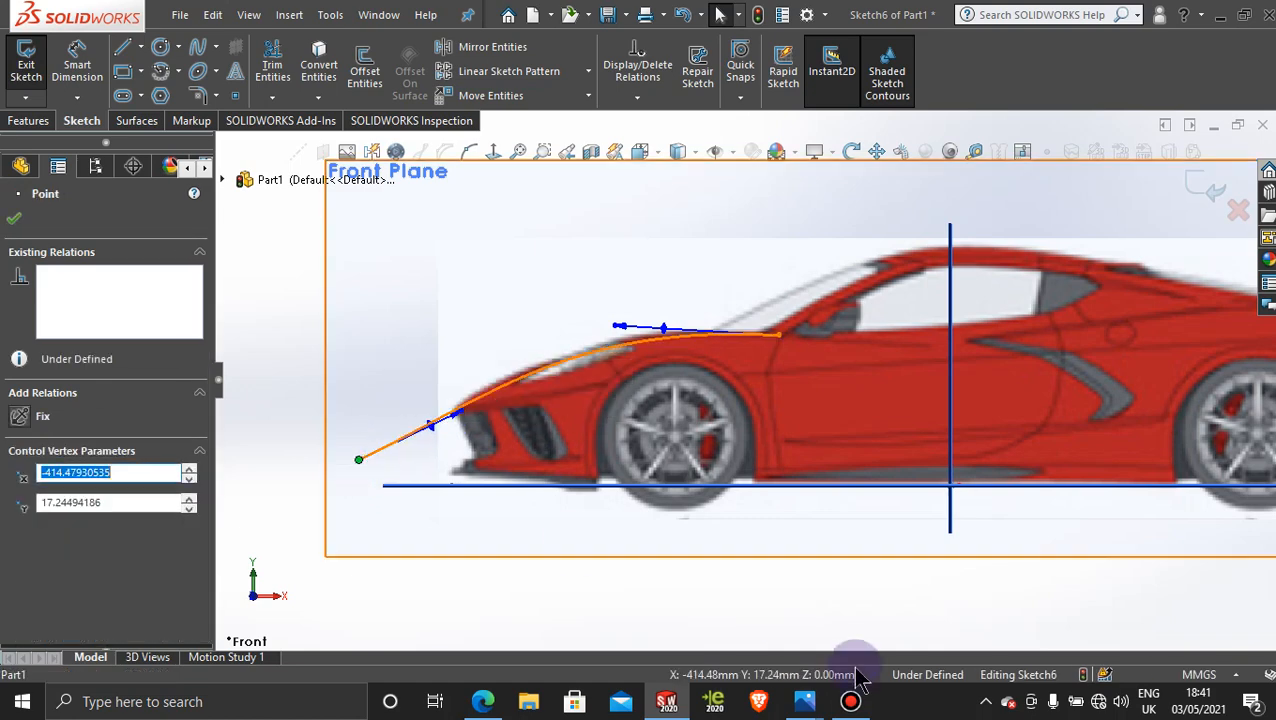
click(851, 703)
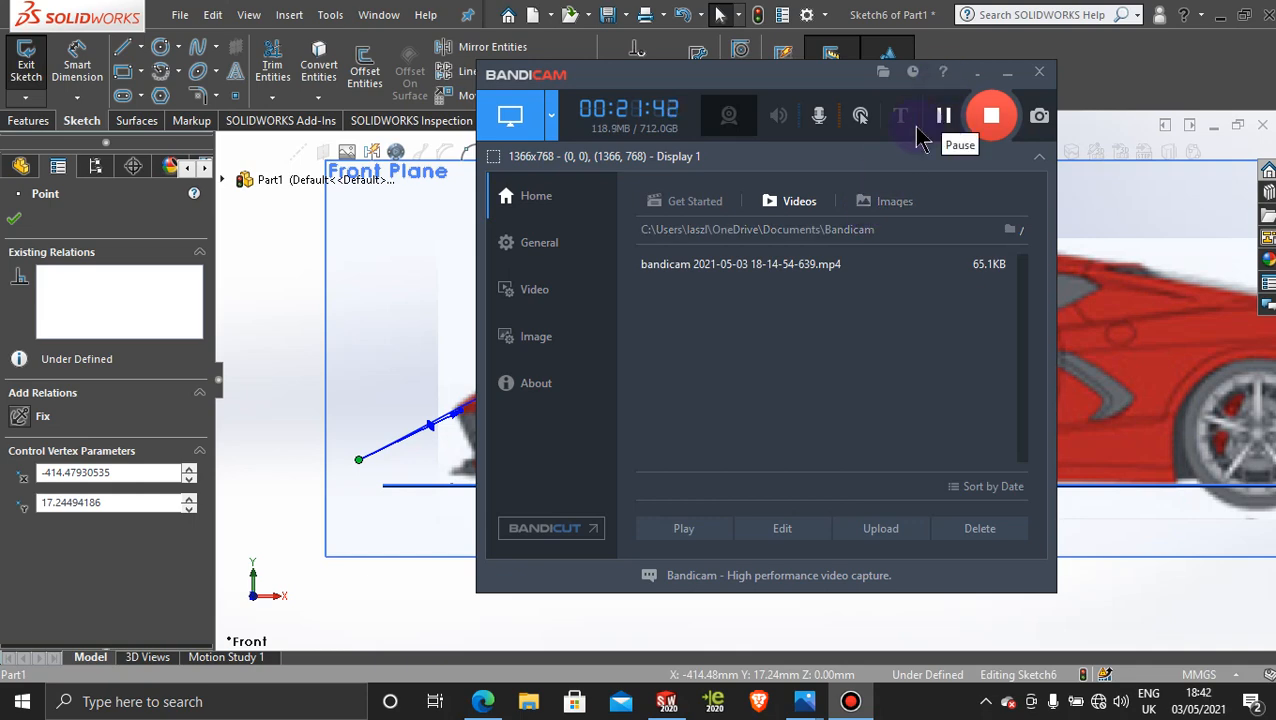
click(1007, 76)
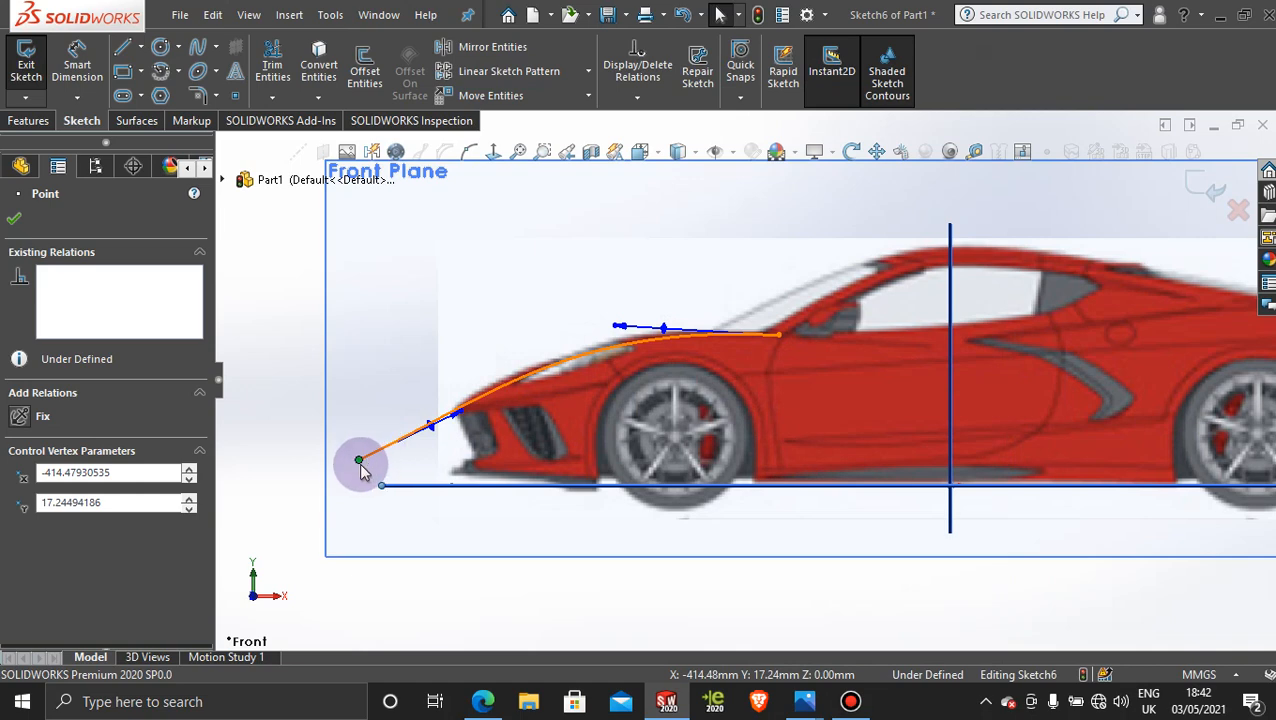
Step: Move the spline's front endpoint to about X -417, Y 16 mm, lower the windshield-end tangency handle, and close the sketch
mouse_move(361, 463)
mouse_down()
mouse_move(364, 482)
mouse_move(355, 462)
mouse_up()
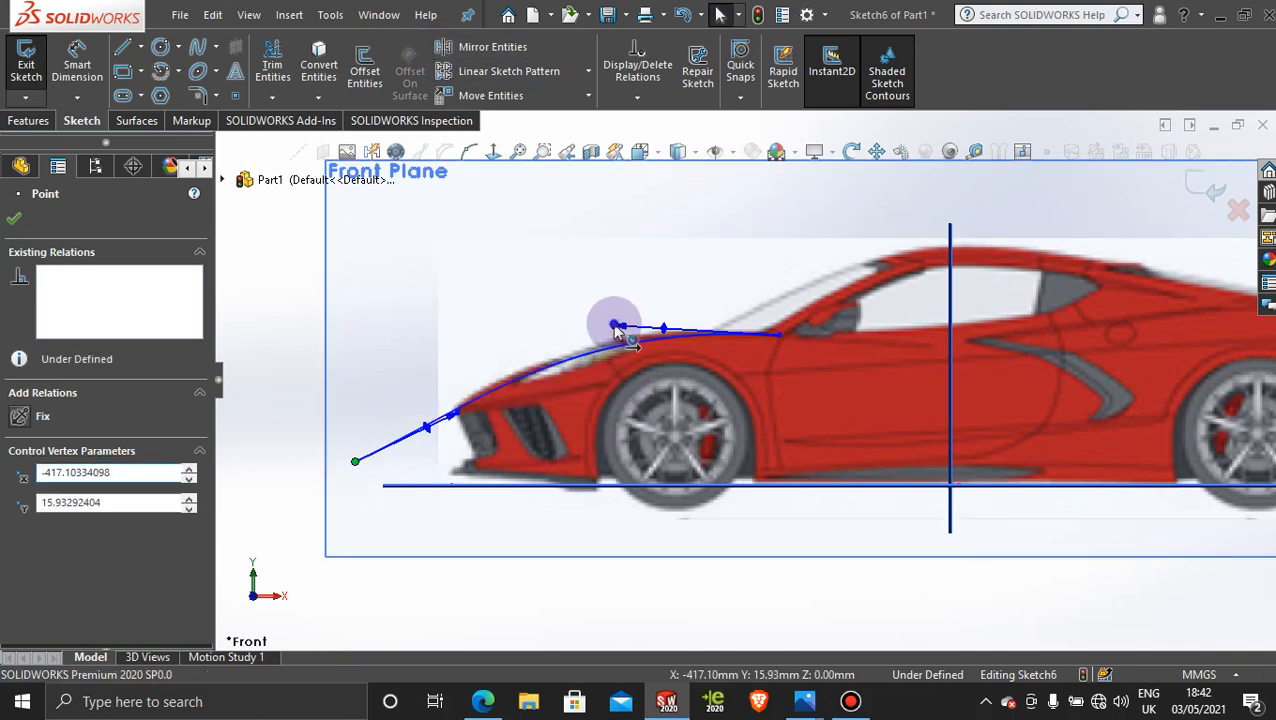
drag(618, 330, 620, 342)
mouse_move(806, 706)
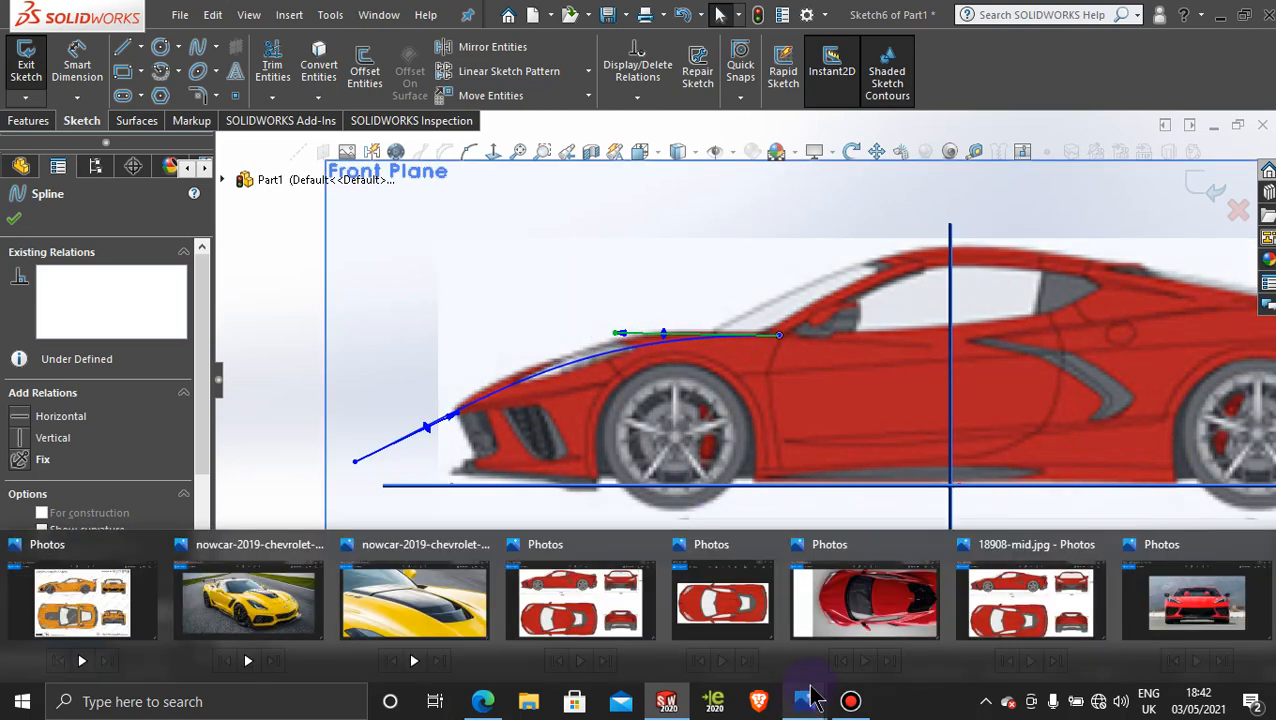
mouse_move(1205, 600)
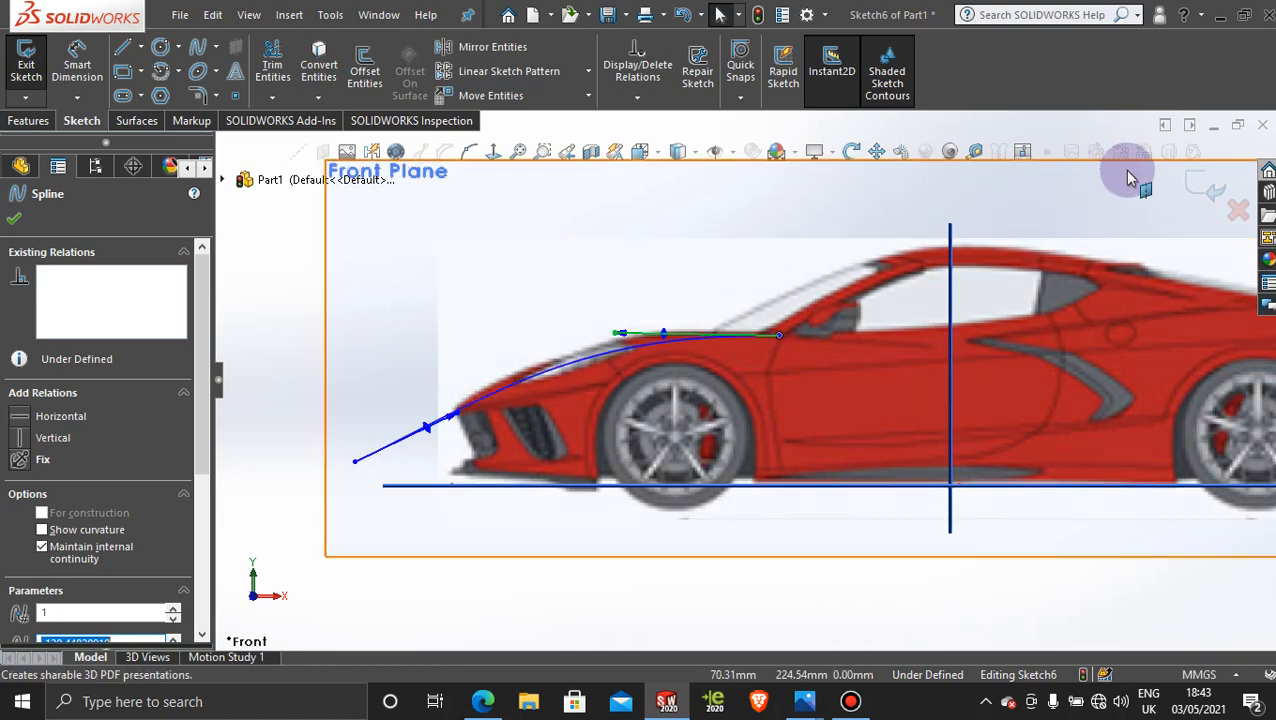
click(1190, 184)
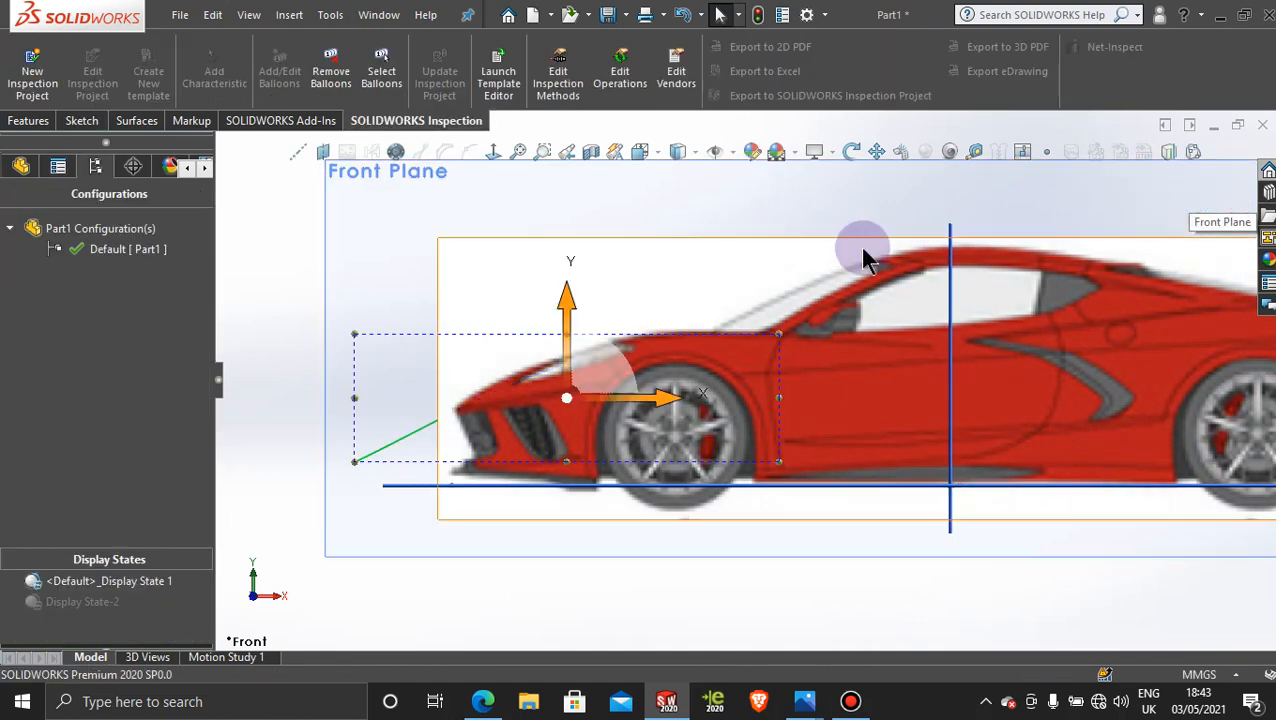
Step: Start a new sketch on the Top Plane and face the view normal to it
scroll(858, 247, up, 4)
middle_drag(482, 222, 547, 362)
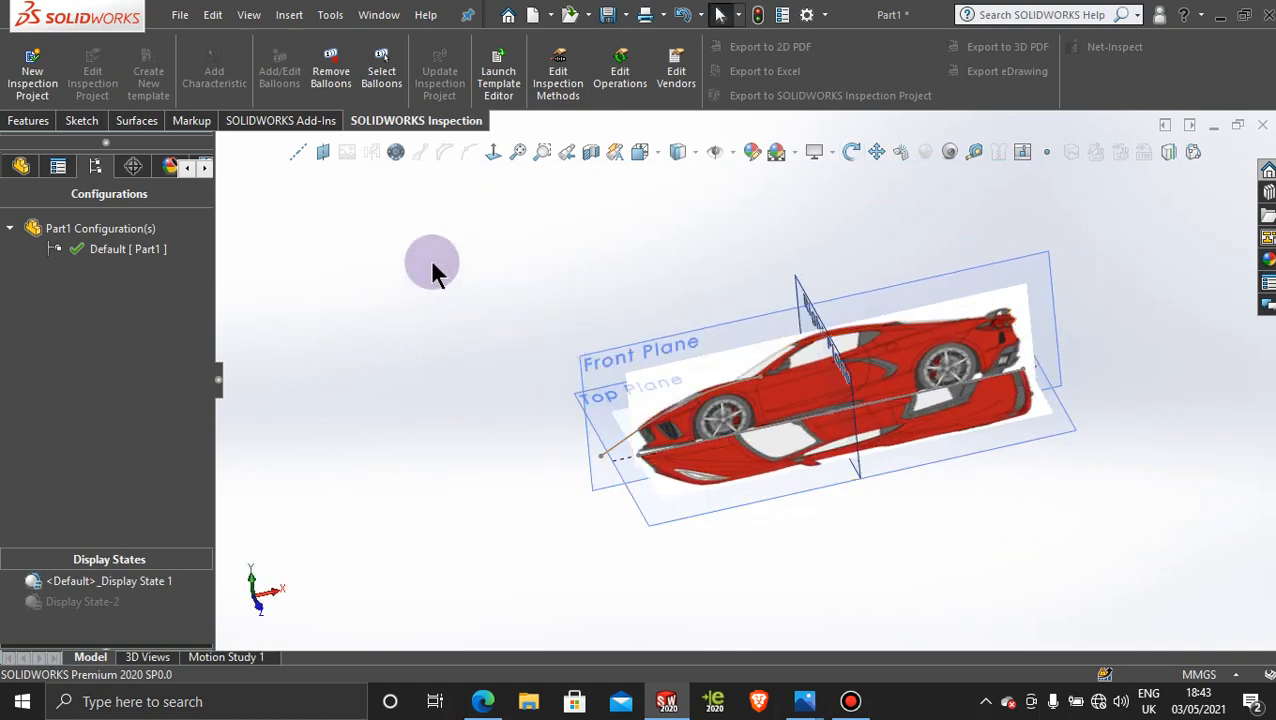
middle_drag(433, 266, 450, 402)
click(898, 493)
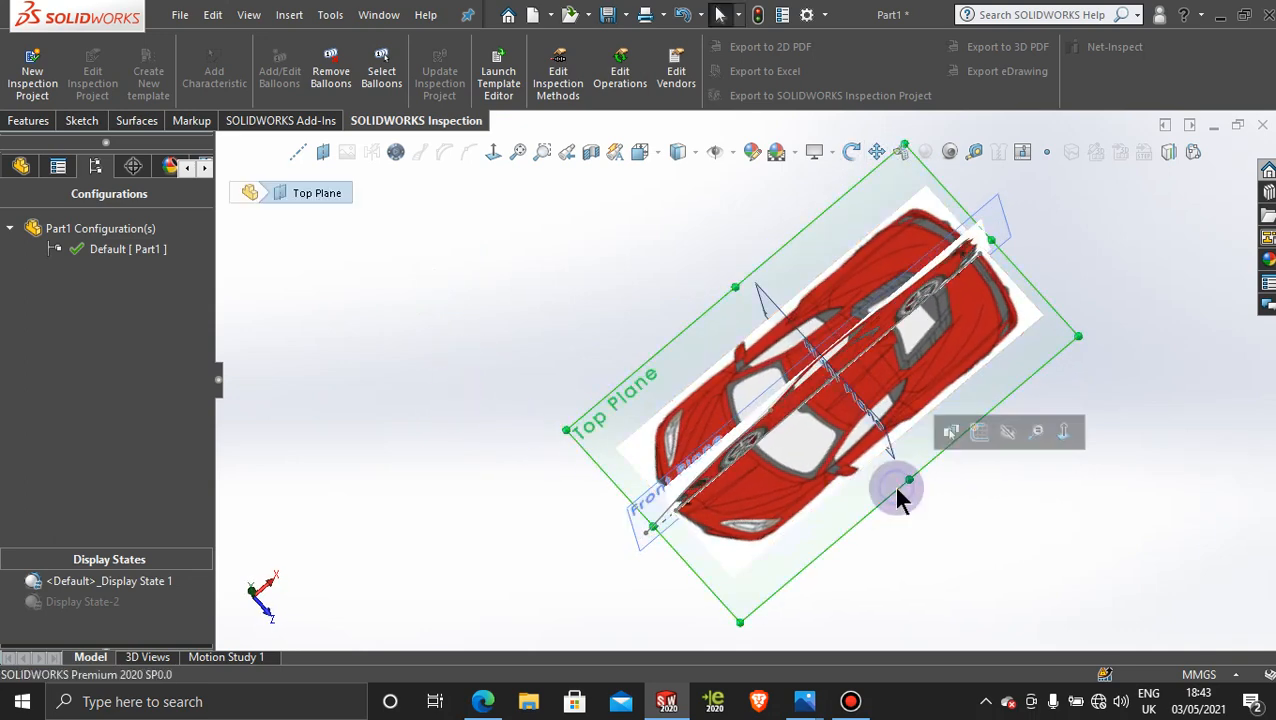
click(977, 437)
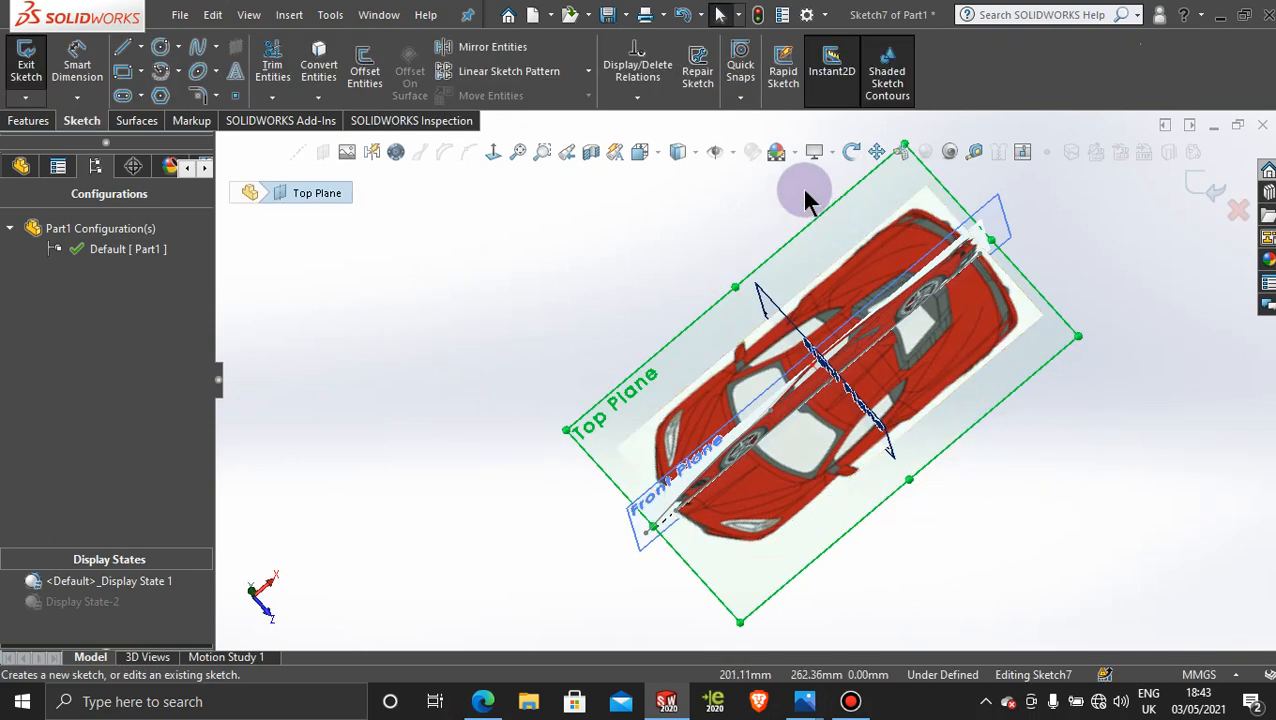
click(494, 153)
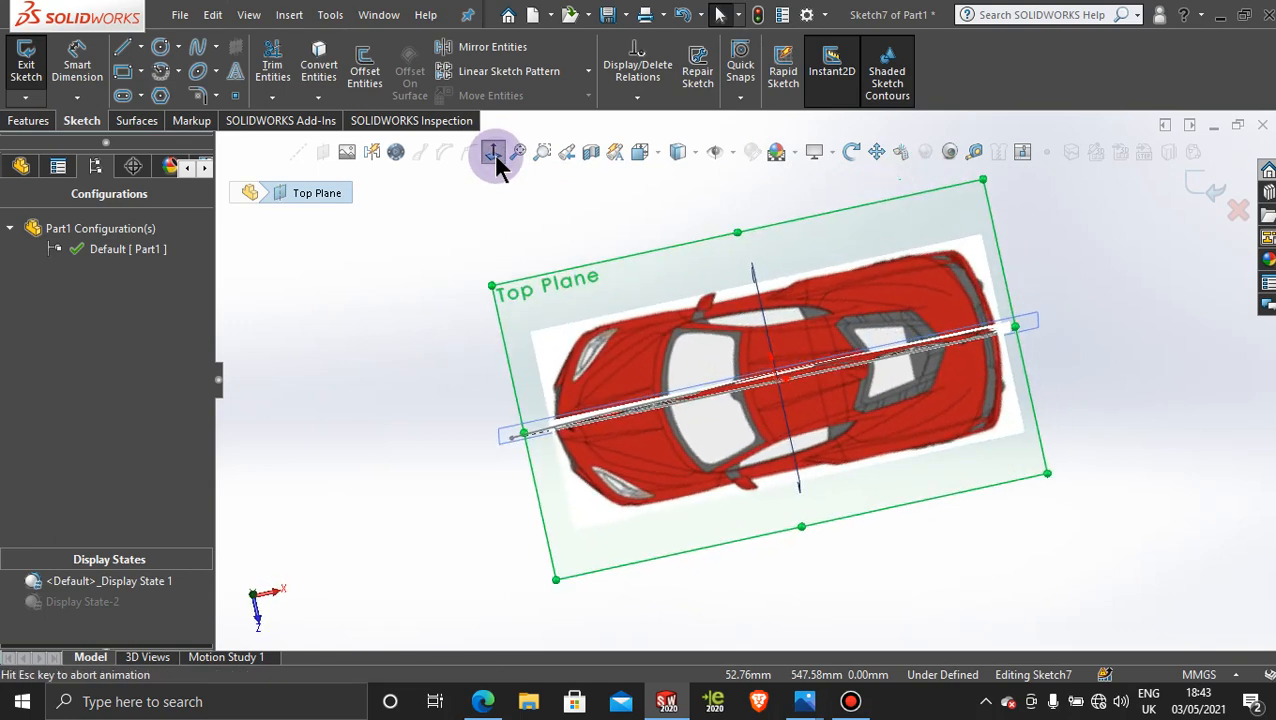
Step: Draw a straight two-point spline along the car's centerline from the windshield base to ahead of the nose, and close the sketch
scroll(615, 405, down, 5)
scroll(615, 405, down, 2)
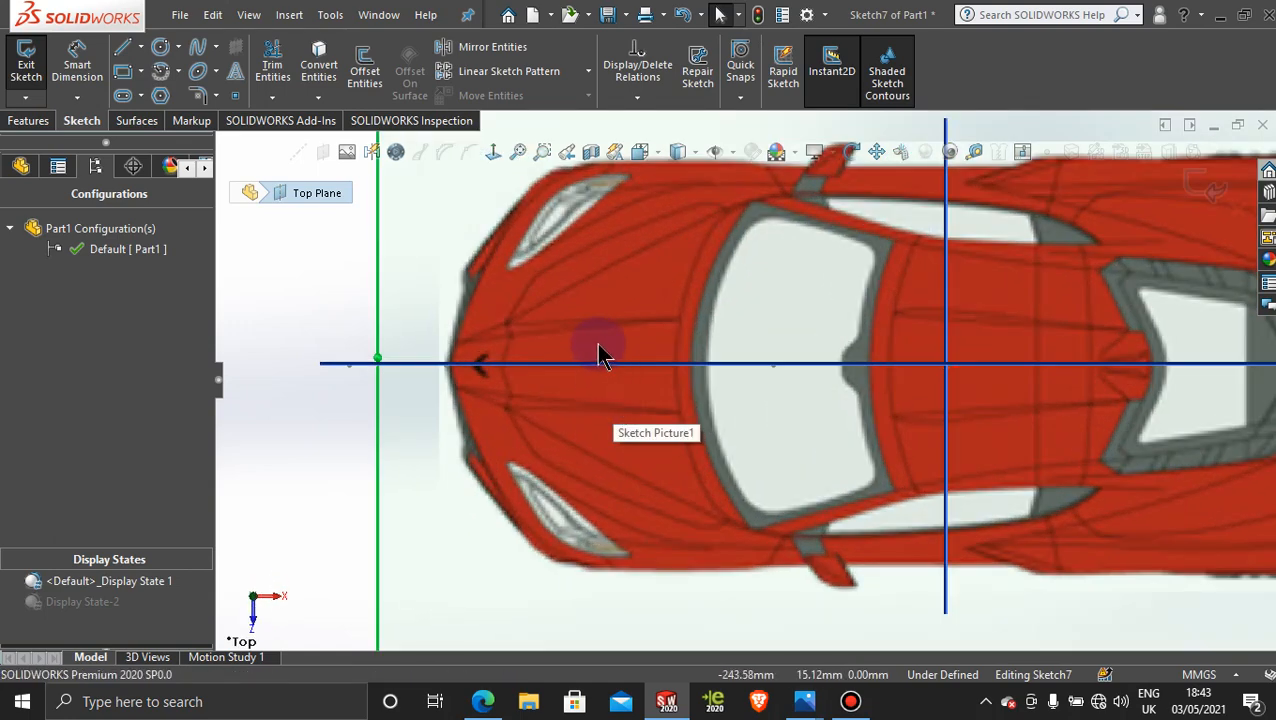
scroll(598, 355, down, 2)
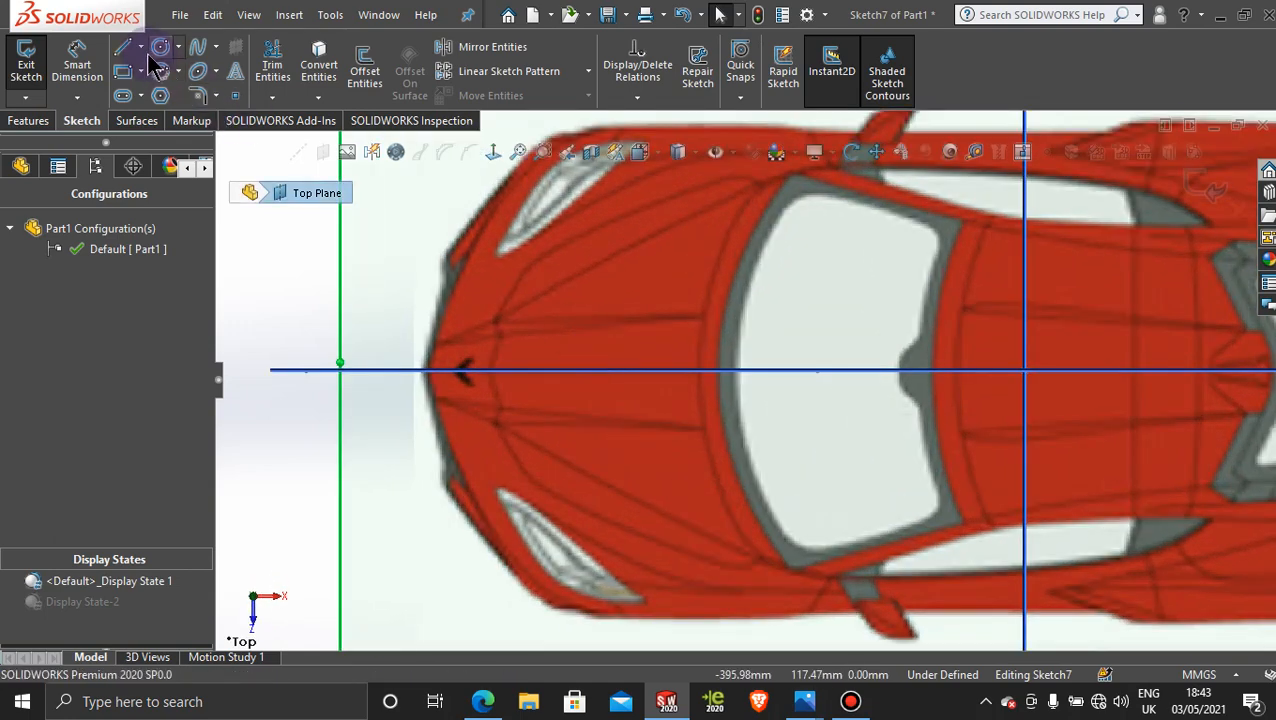
click(197, 50)
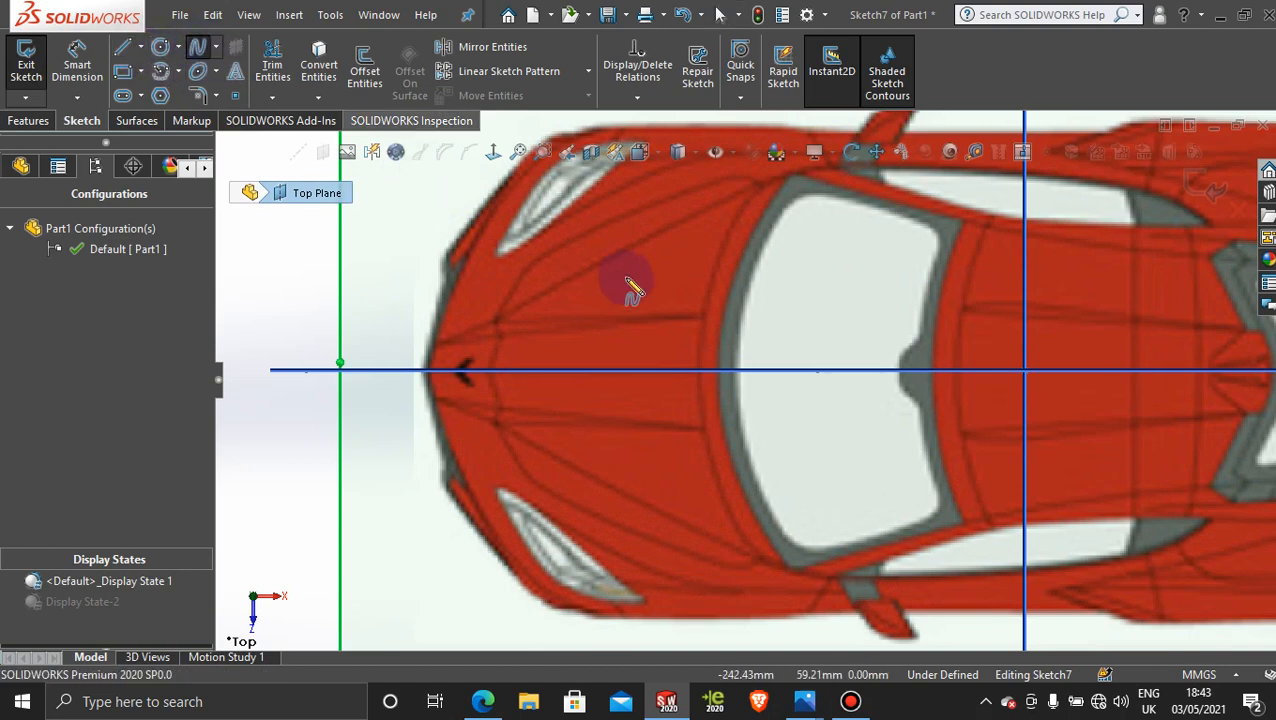
click(766, 374)
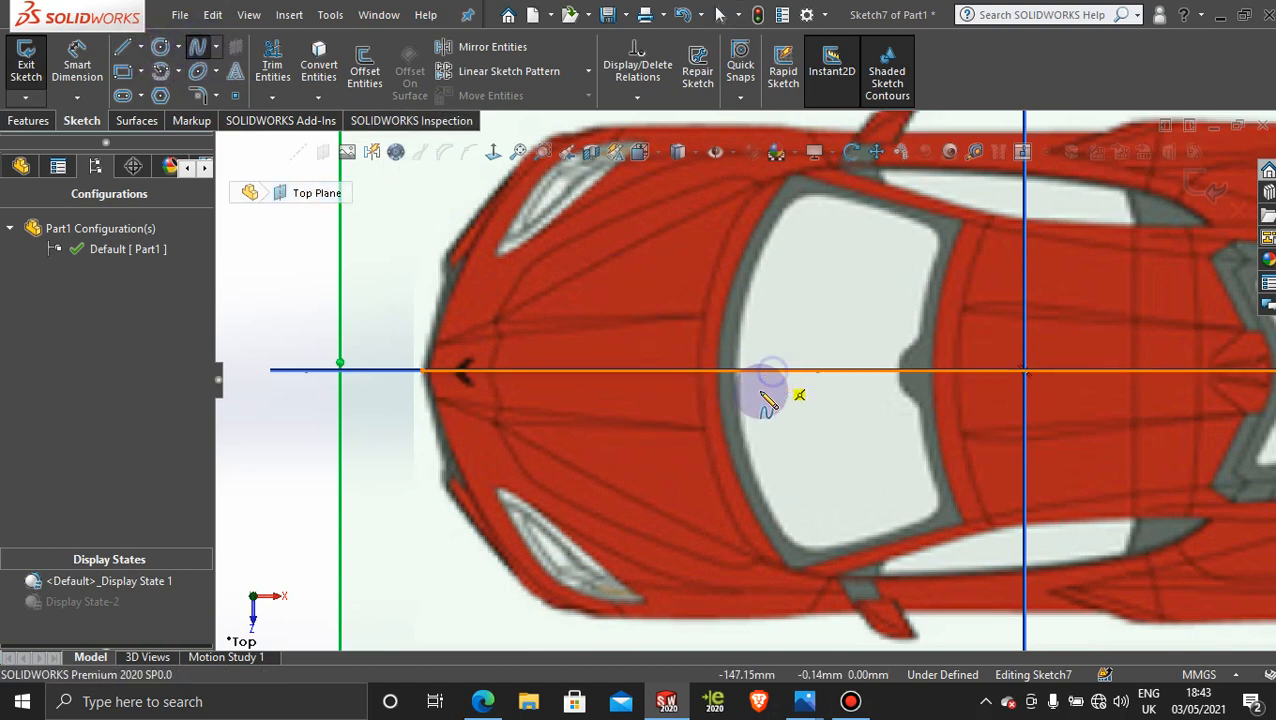
click(248, 370)
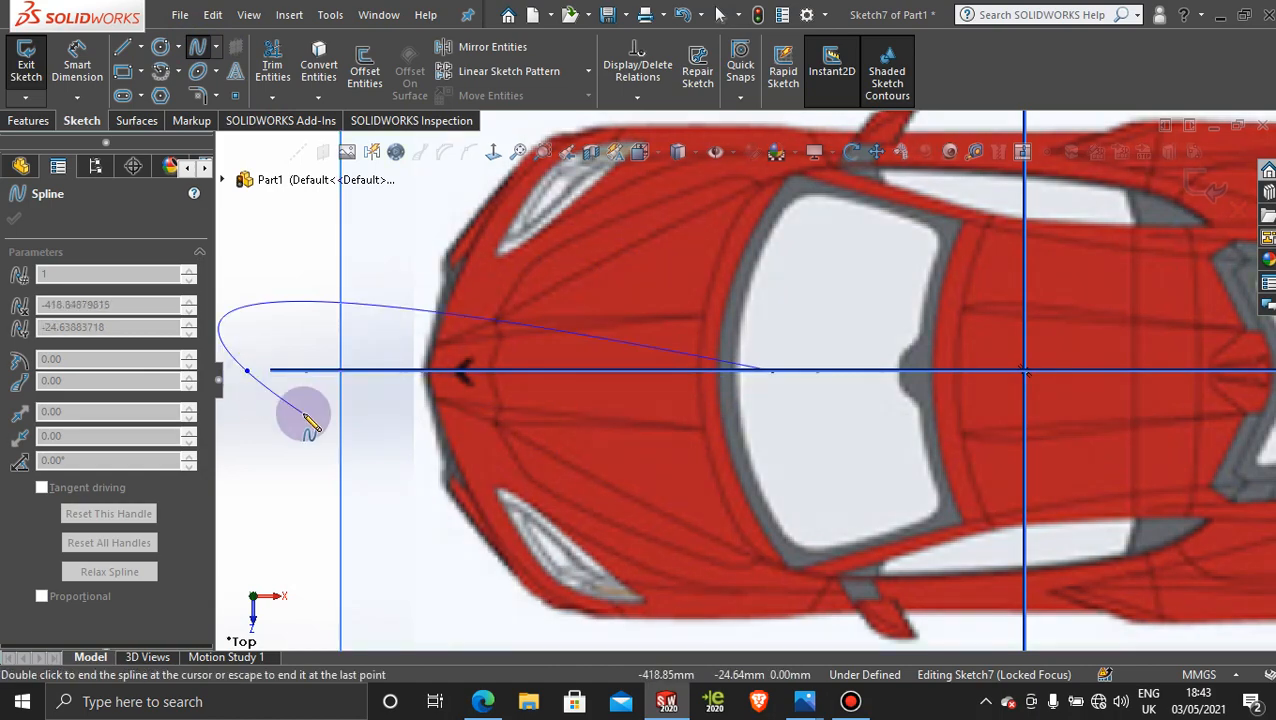
key(Escape)
mouse_move(661, 460)
middle_down()
mouse_move(649, 402)
mouse_move(668, 313)
mouse_move(698, 316)
mouse_move(667, 282)
middle_up()
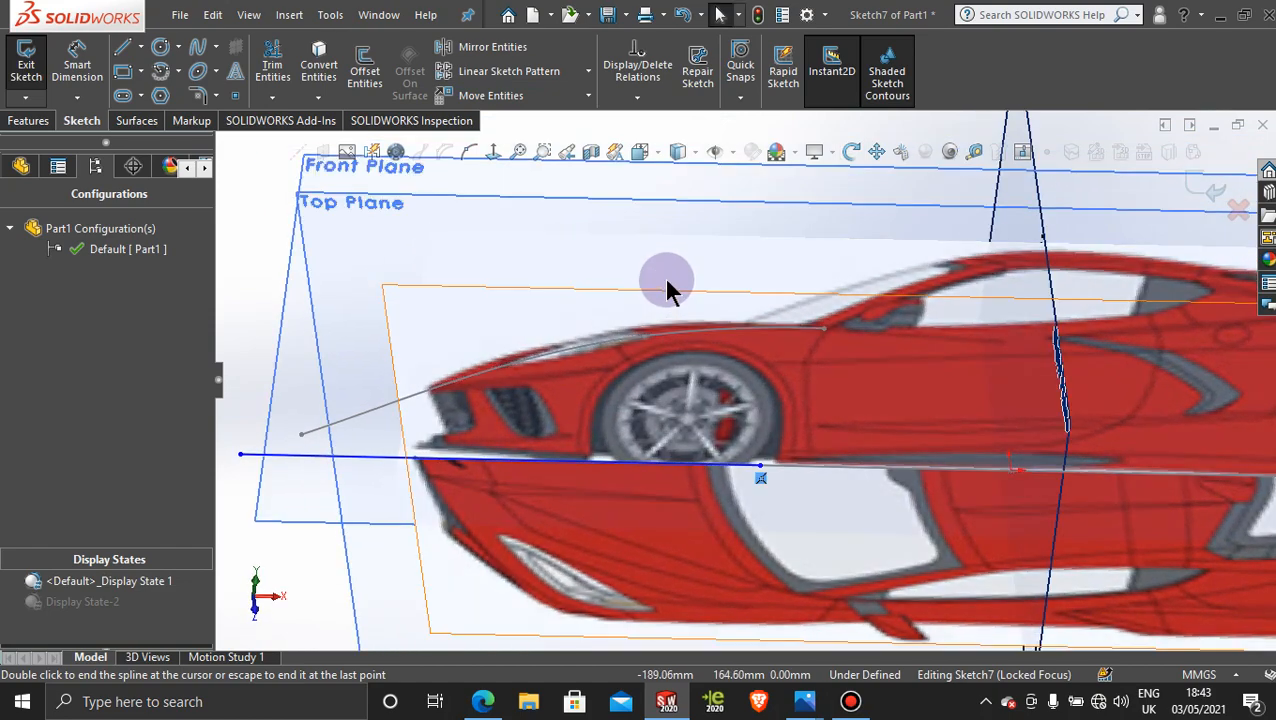
click(1205, 193)
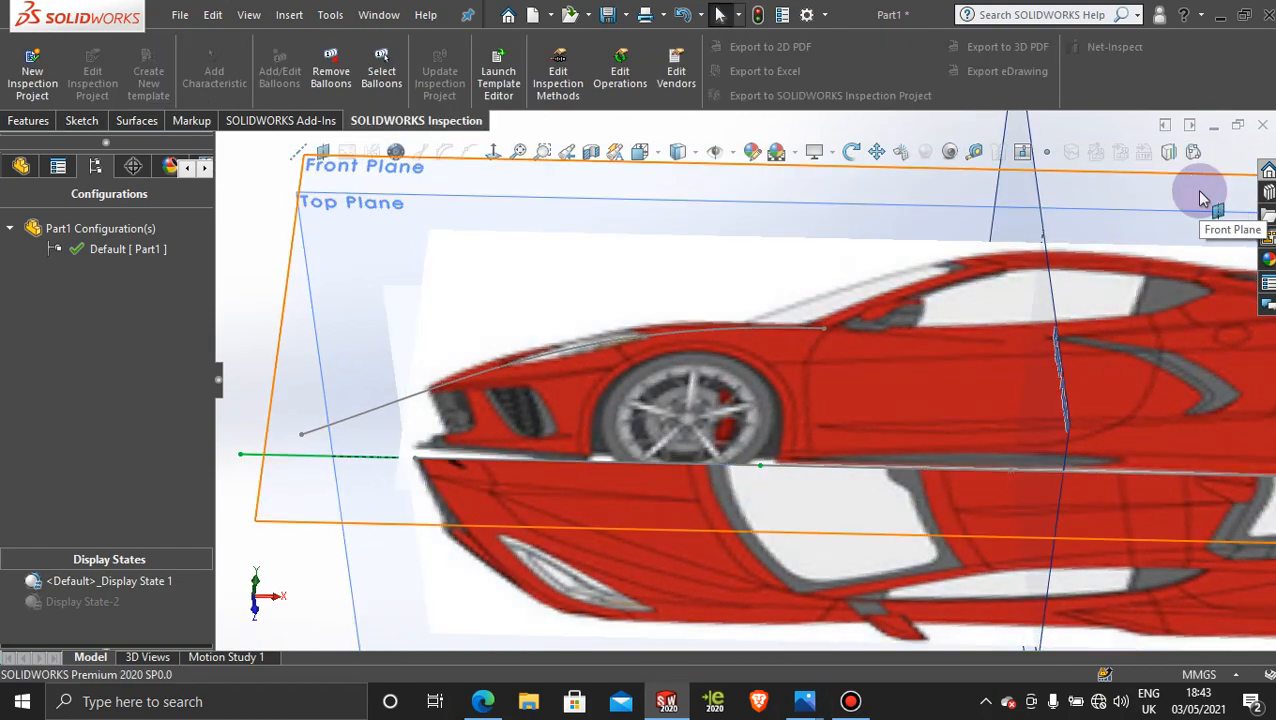
Step: Create a sketch-on-sketch projected curve from the side-view hood spline Sketch6 and the top-view centerline spline Sketch7
scroll(1061, 345, up, 3)
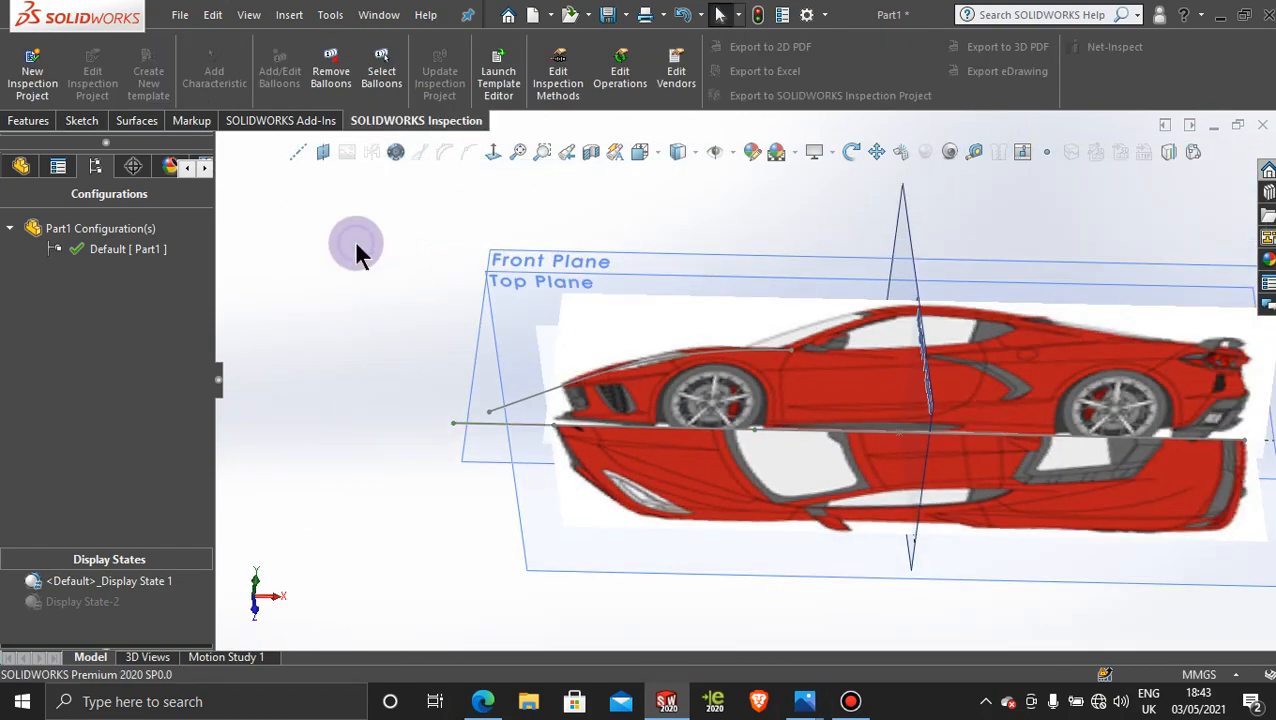
click(1170, 150)
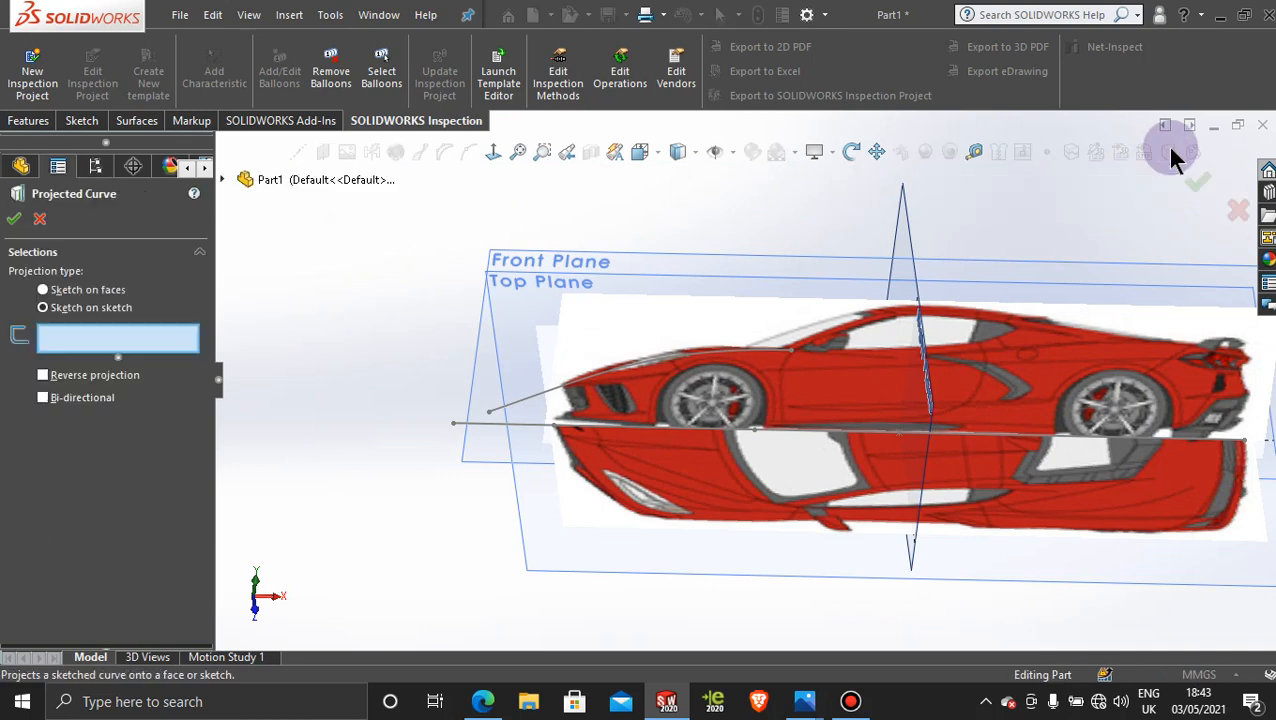
click(862, 706)
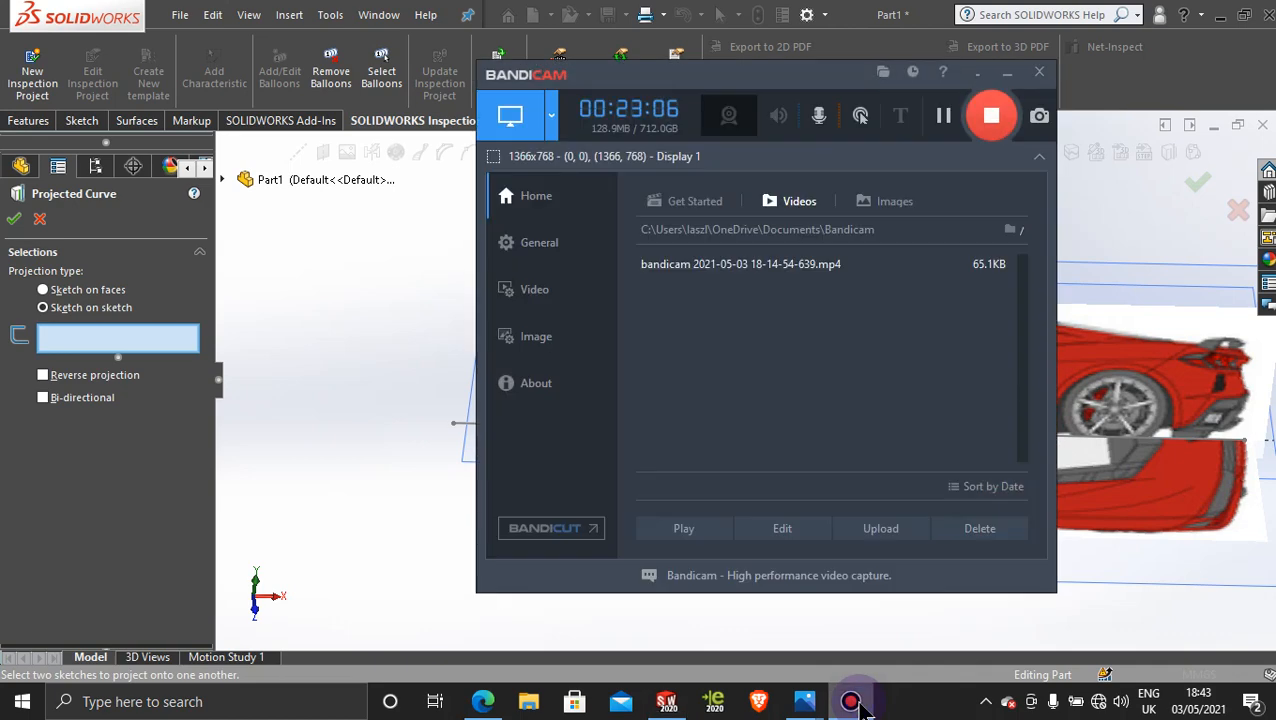
click(858, 704)
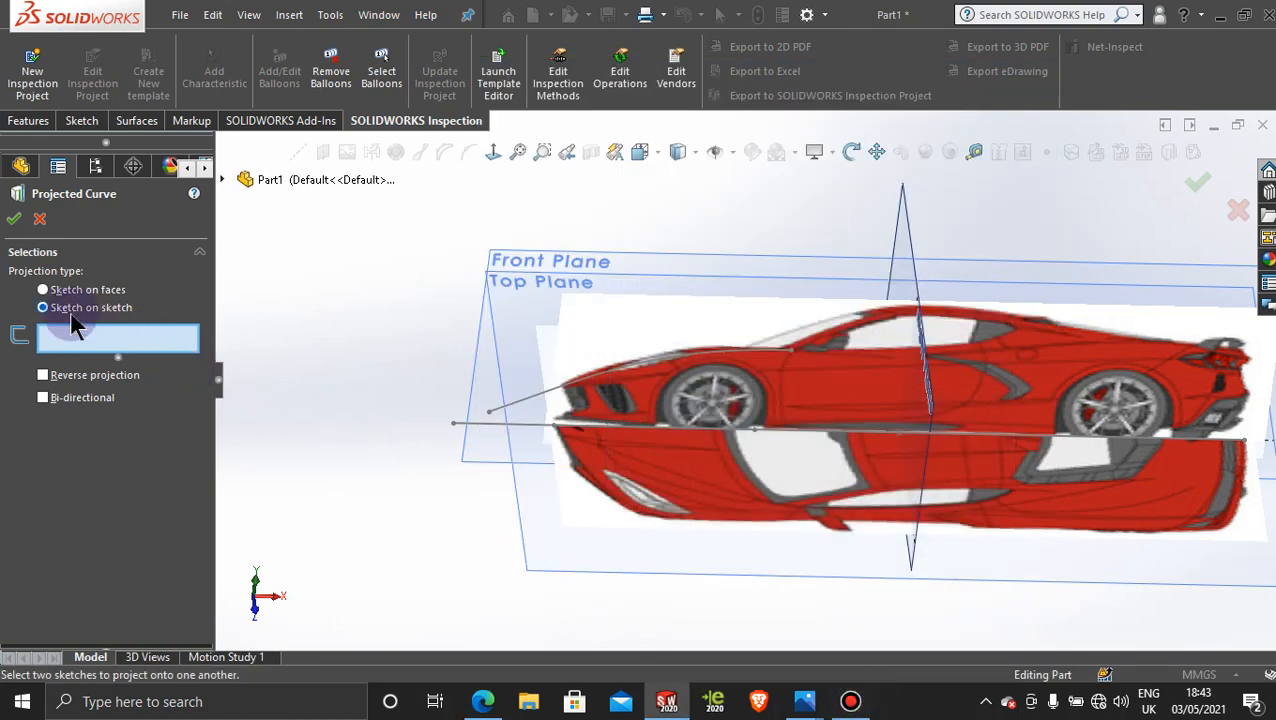
click(540, 397)
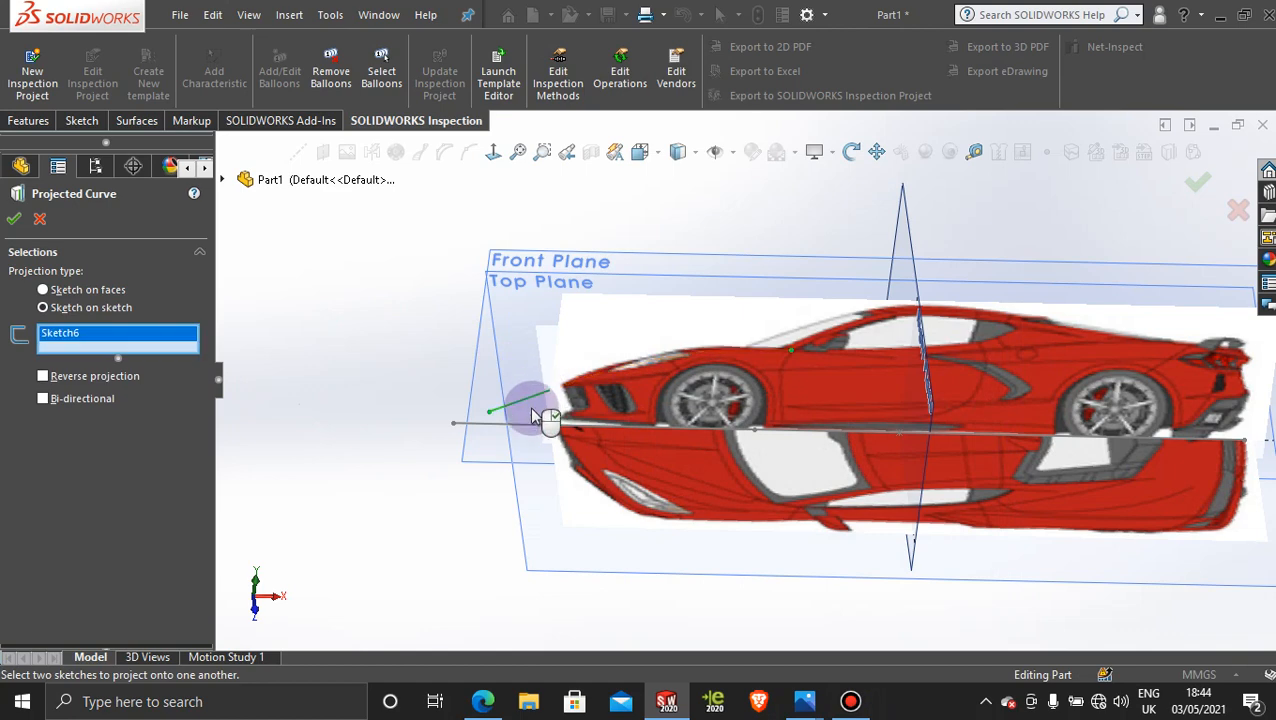
click(527, 431)
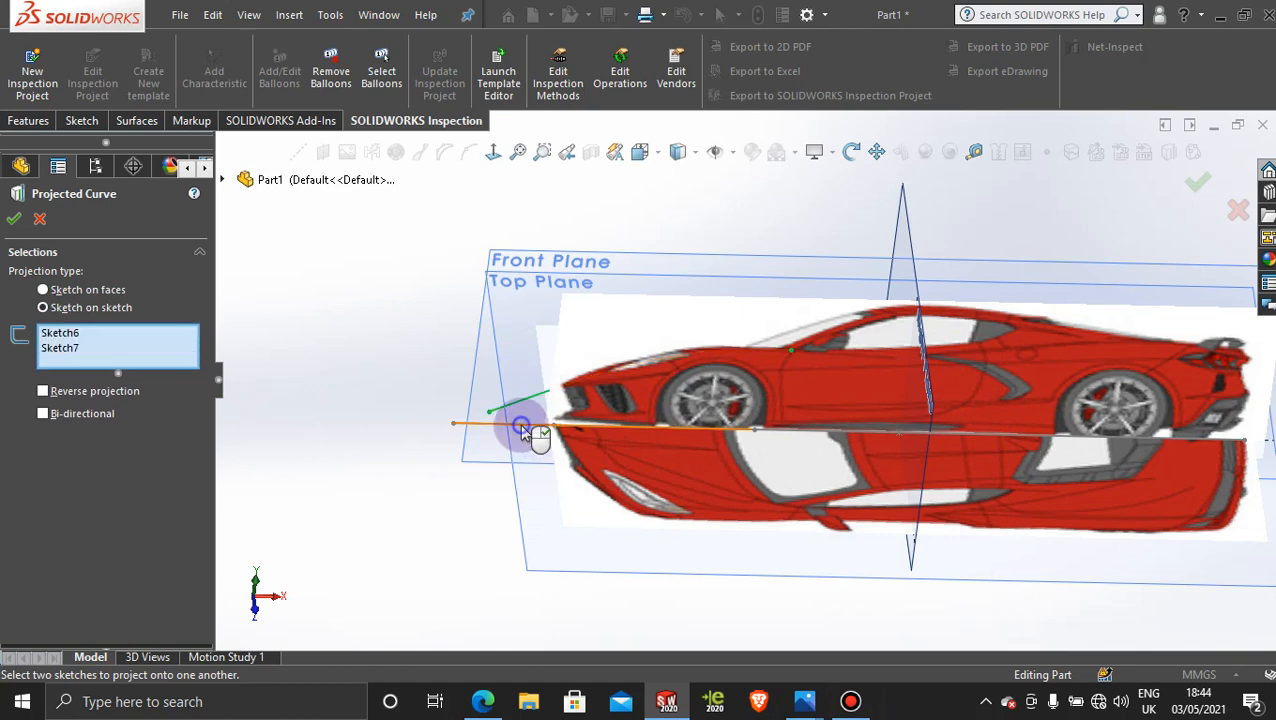
click(15, 219)
click(292, 290)
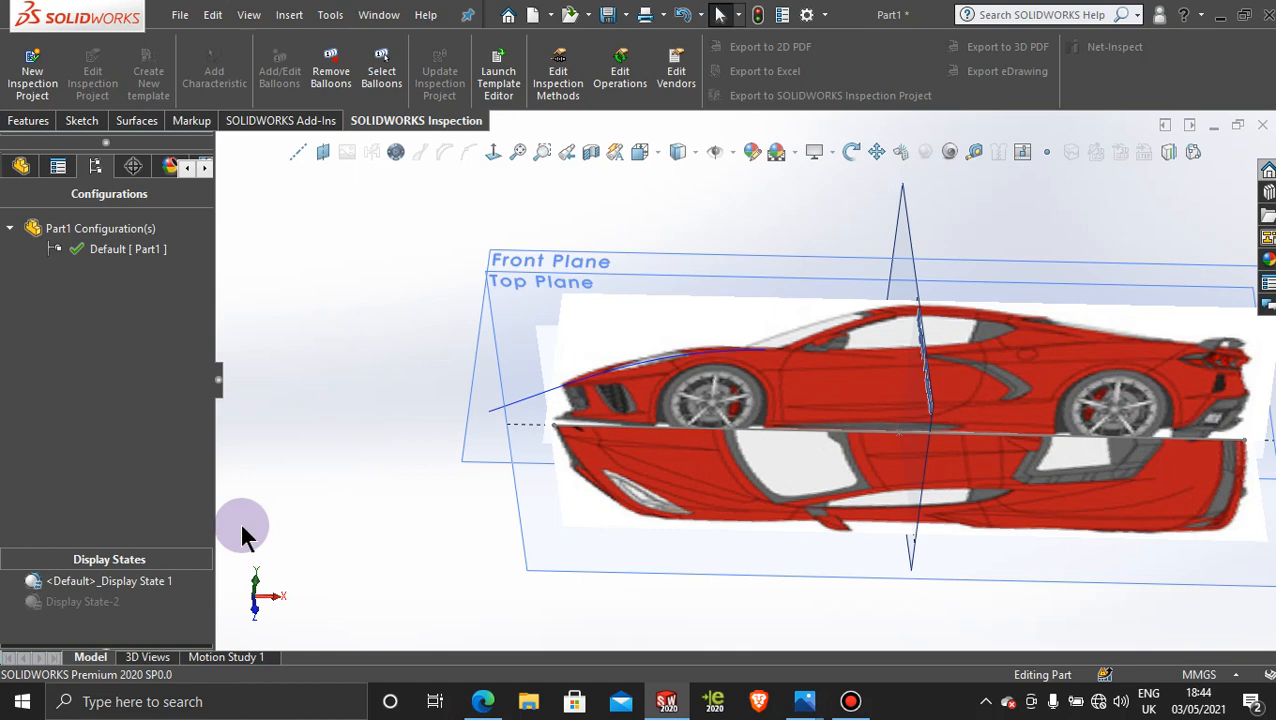
Step: Examine the projected curve on its own in Display State-2 from another angle, and return to Display State 1
click(78, 602)
double_click(77, 604)
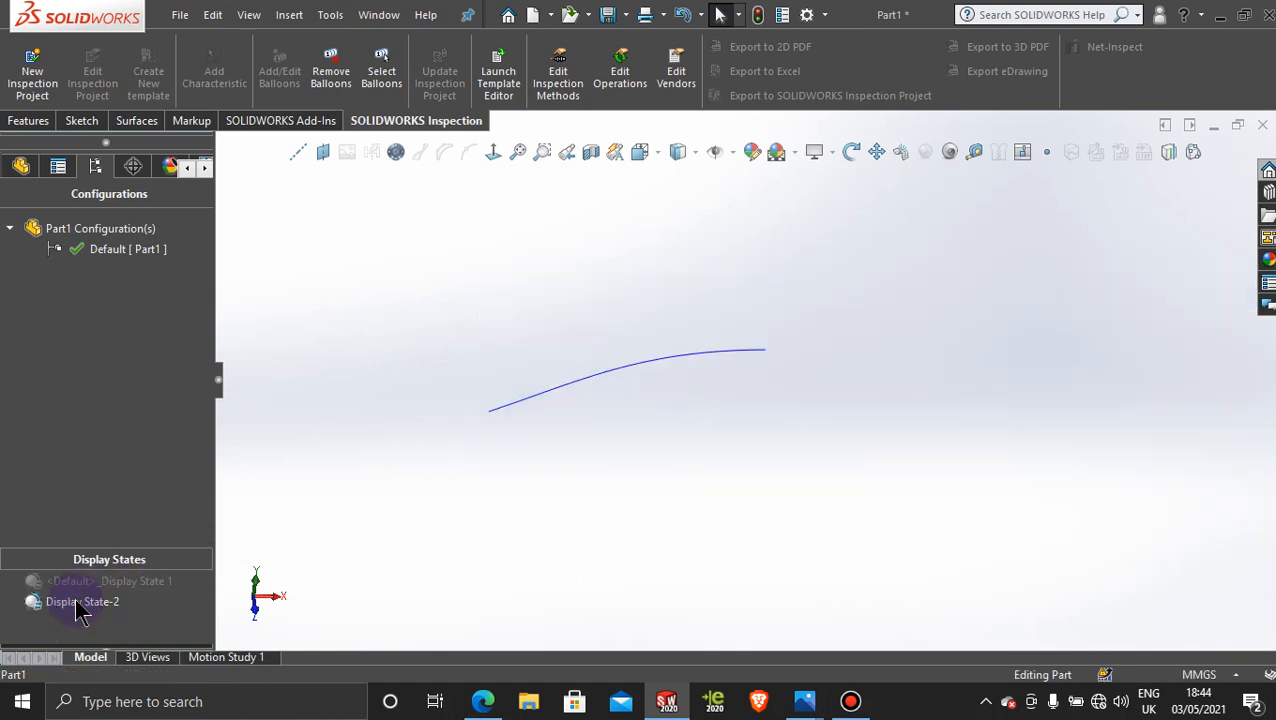
middle_drag(610, 497, 574, 340)
mouse_move(676, 389)
mouse_down()
mouse_move(726, 390)
mouse_move(743, 330)
mouse_move(564, 424)
mouse_move(664, 478)
mouse_up()
key(Escape)
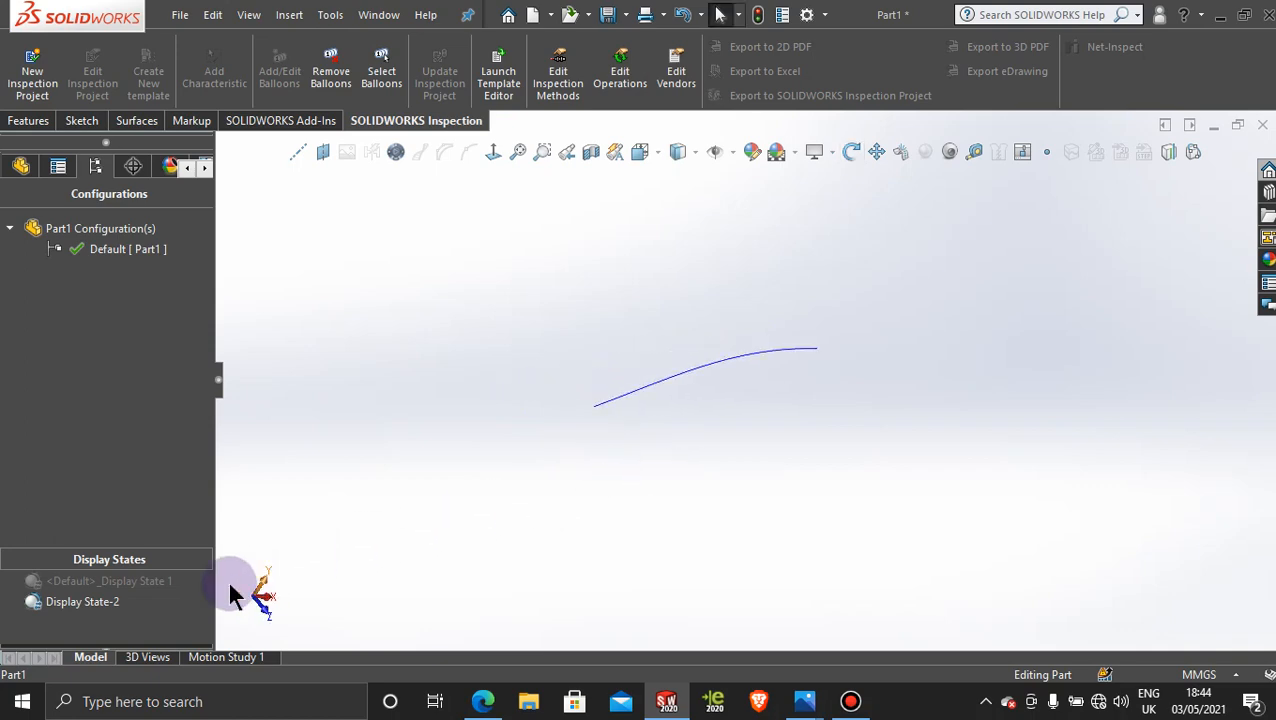
double_click(150, 581)
Step: Start another sketch on the Top Plane and orient the view normal to it from the top side
middle_drag(862, 428, 838, 537)
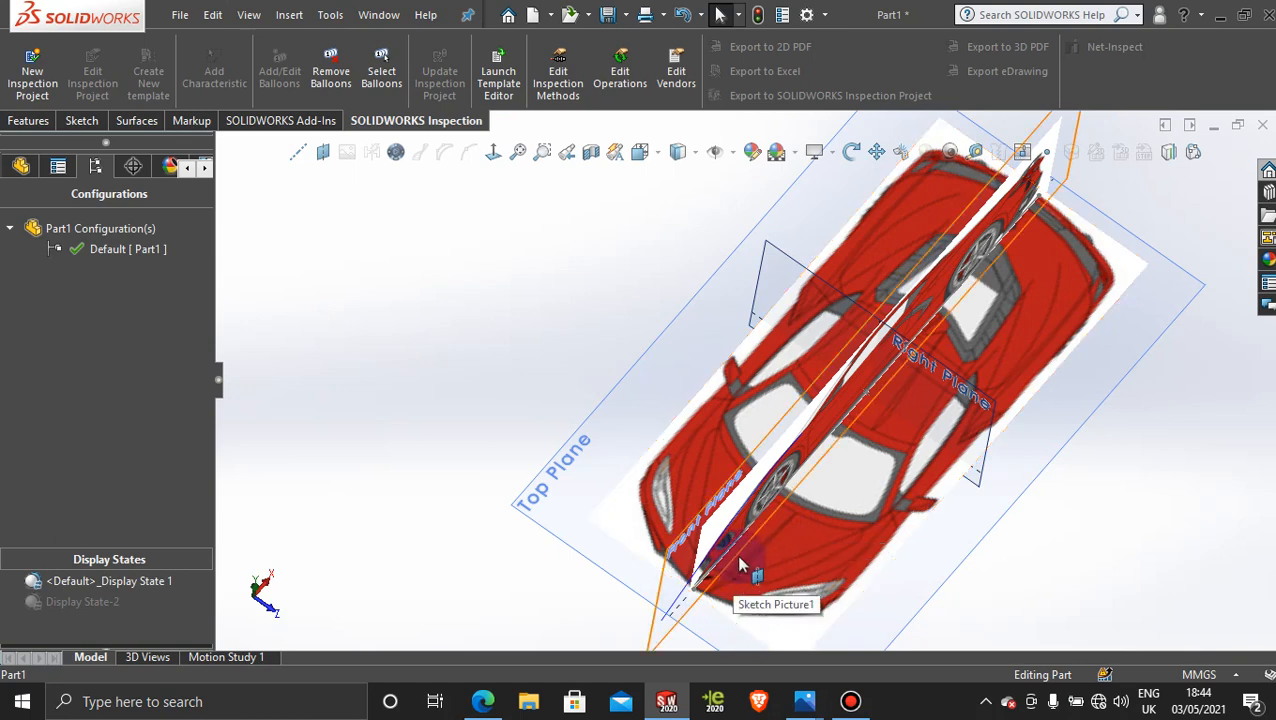
click(1079, 403)
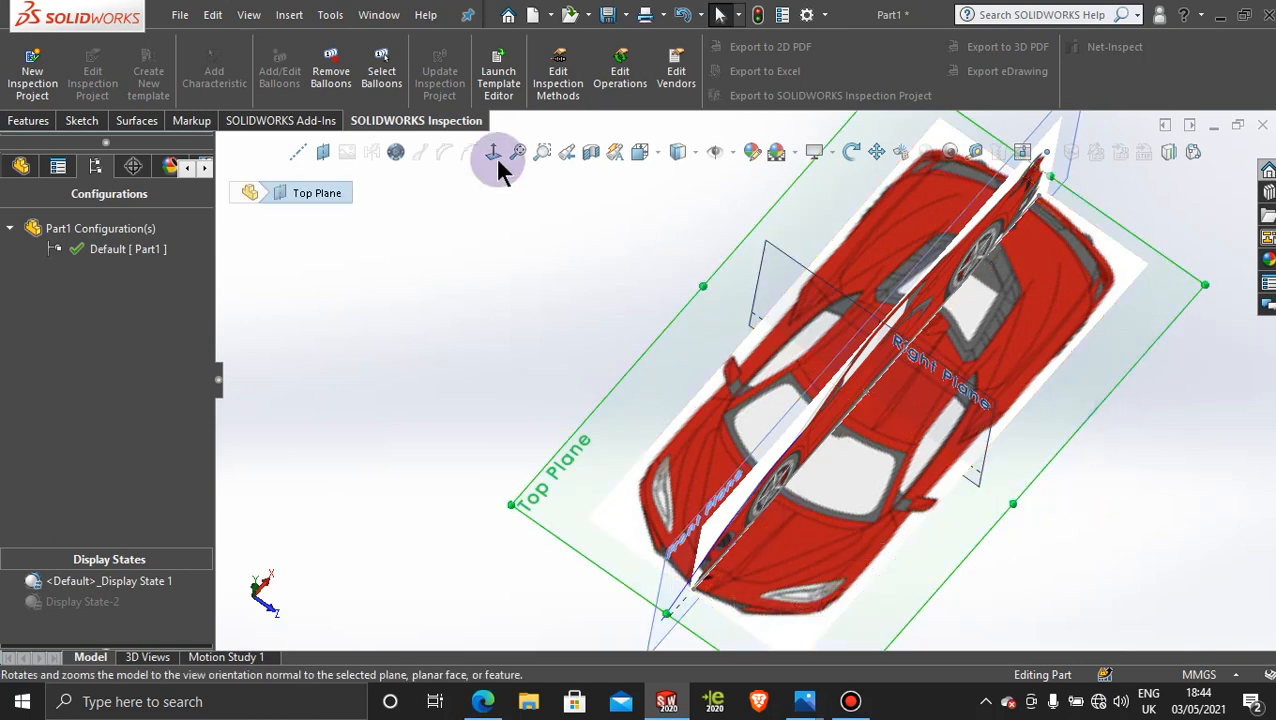
click(493, 153)
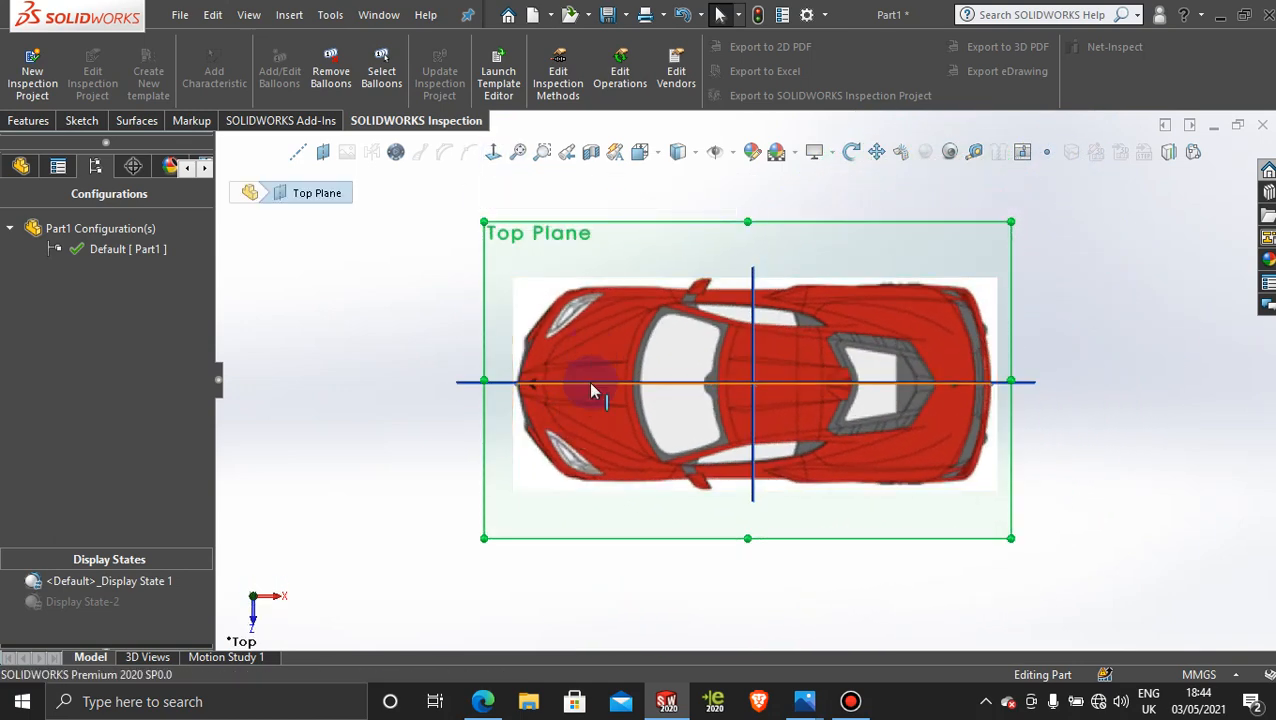
scroll(588, 388, down, 5)
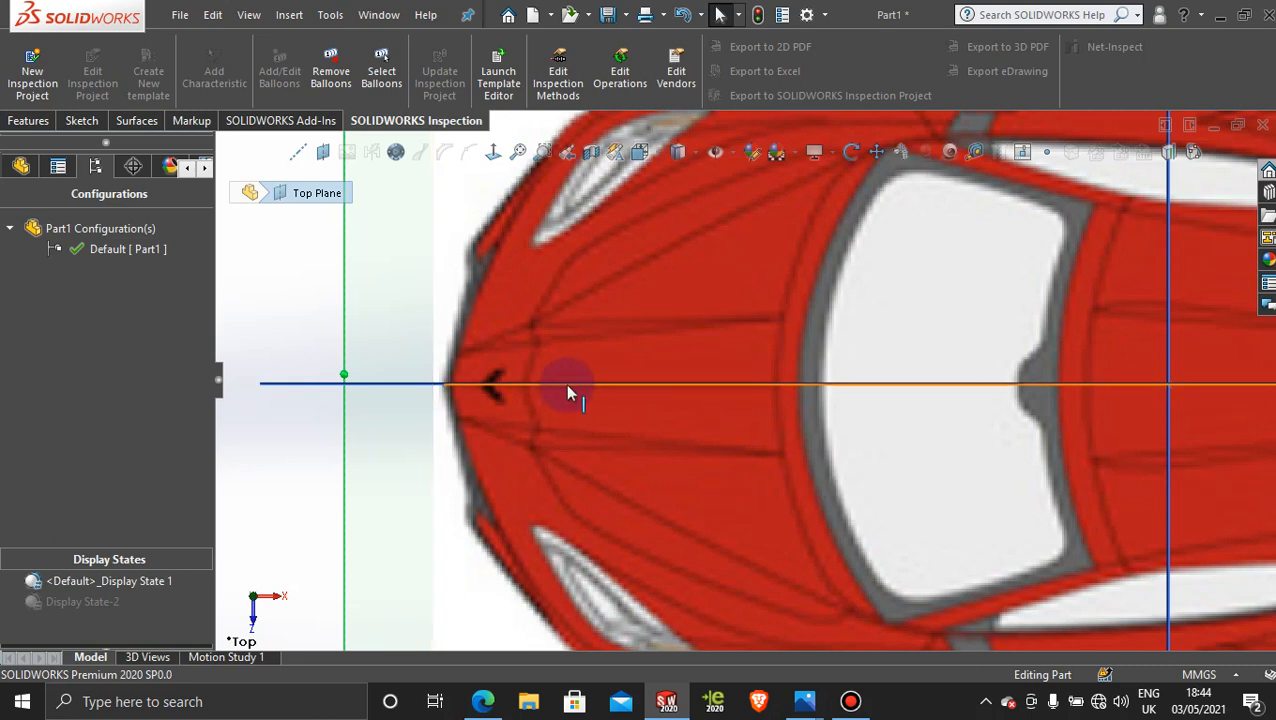
click(575, 440)
scroll(883, 441, up, 5)
click(330, 297)
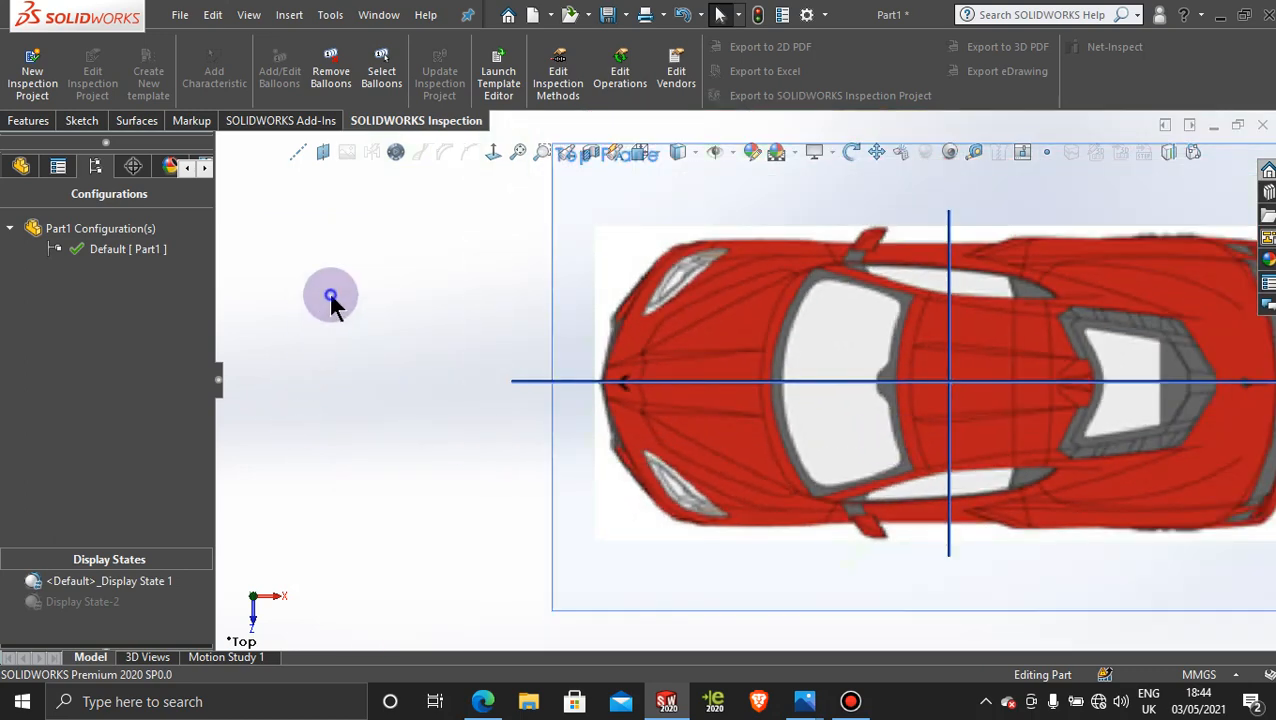
click(583, 255)
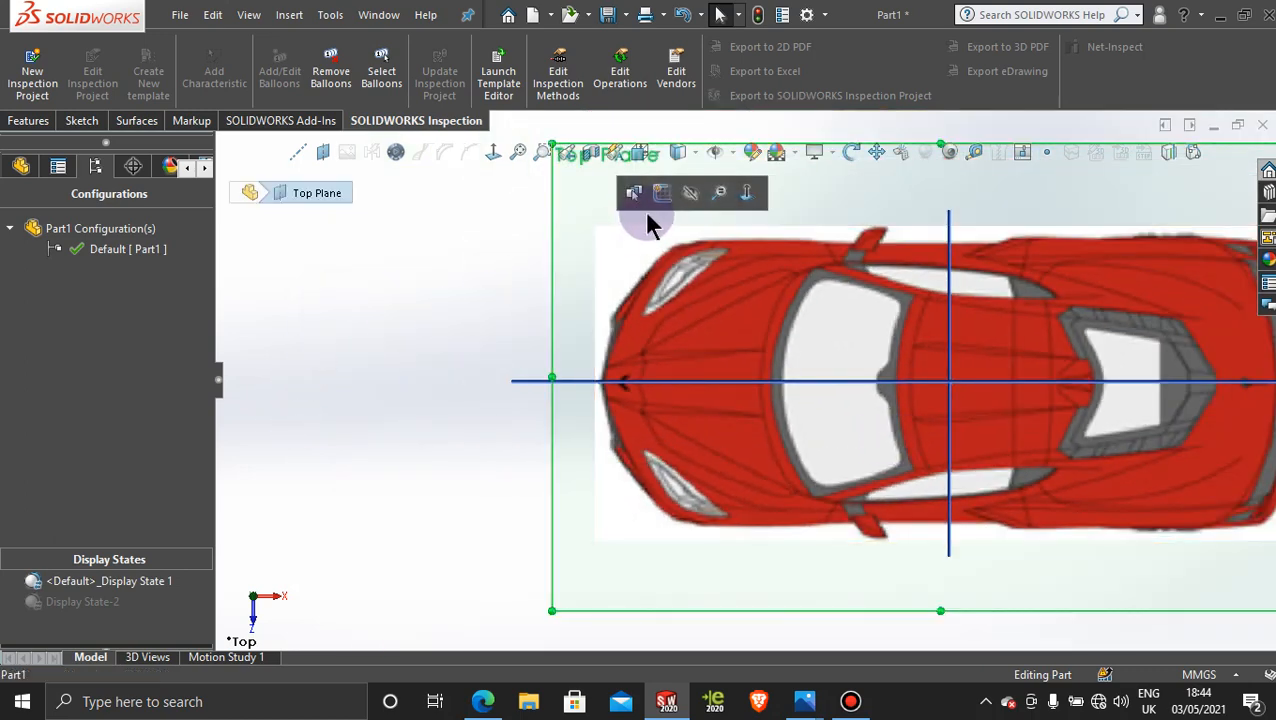
click(662, 193)
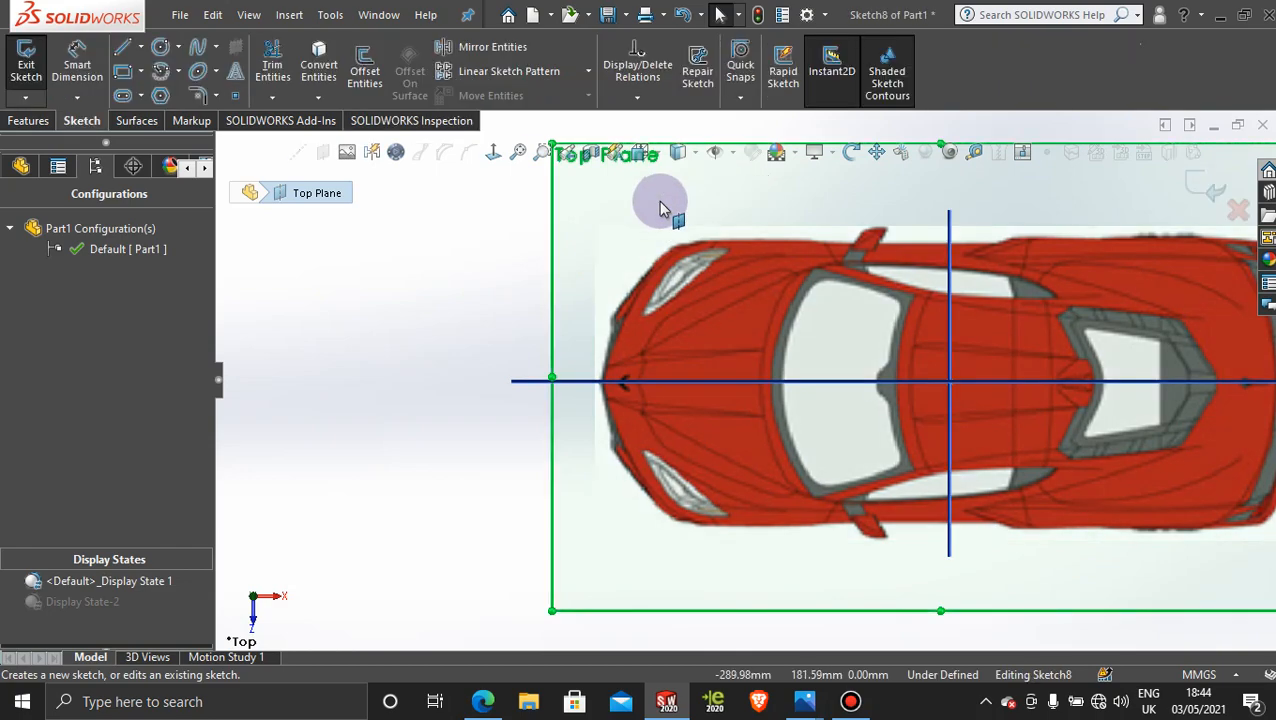
click(493, 153)
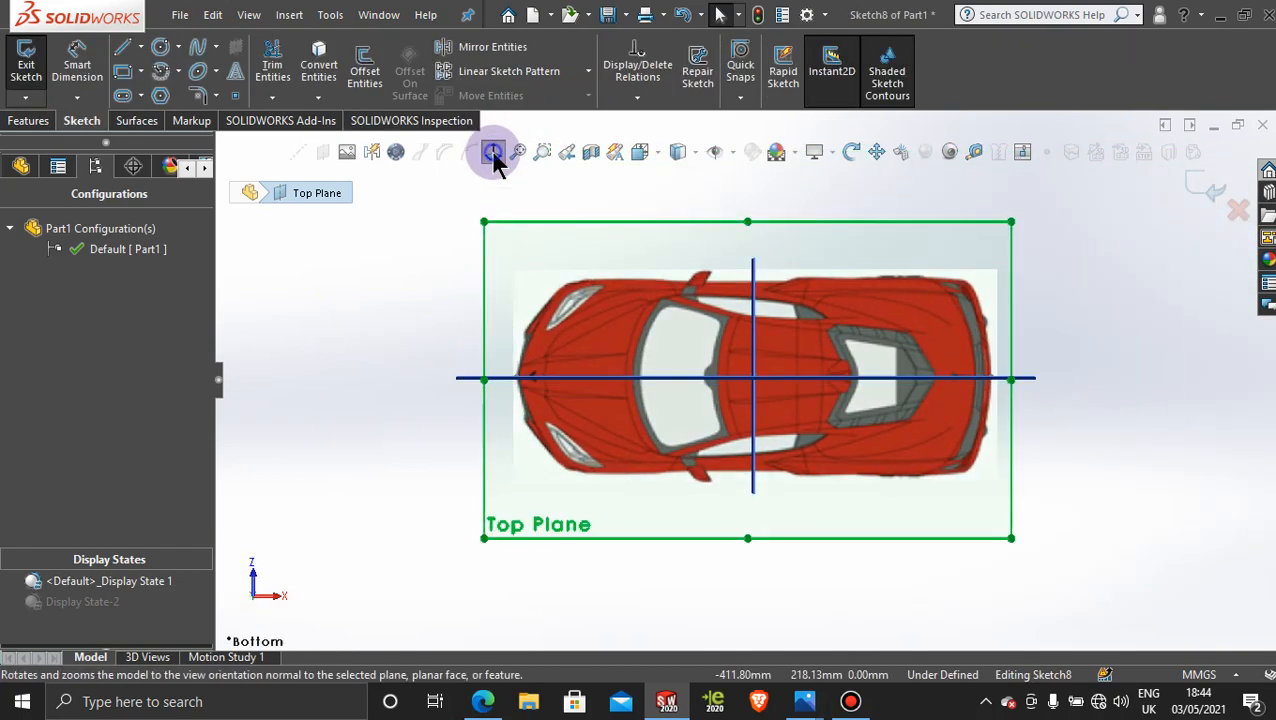
click(493, 153)
Step: Draw a two-point spline along the hood crease below the centerline, from the windshield base at about X -170, Y -35 mm to near the nose
scroll(622, 405, down, 5)
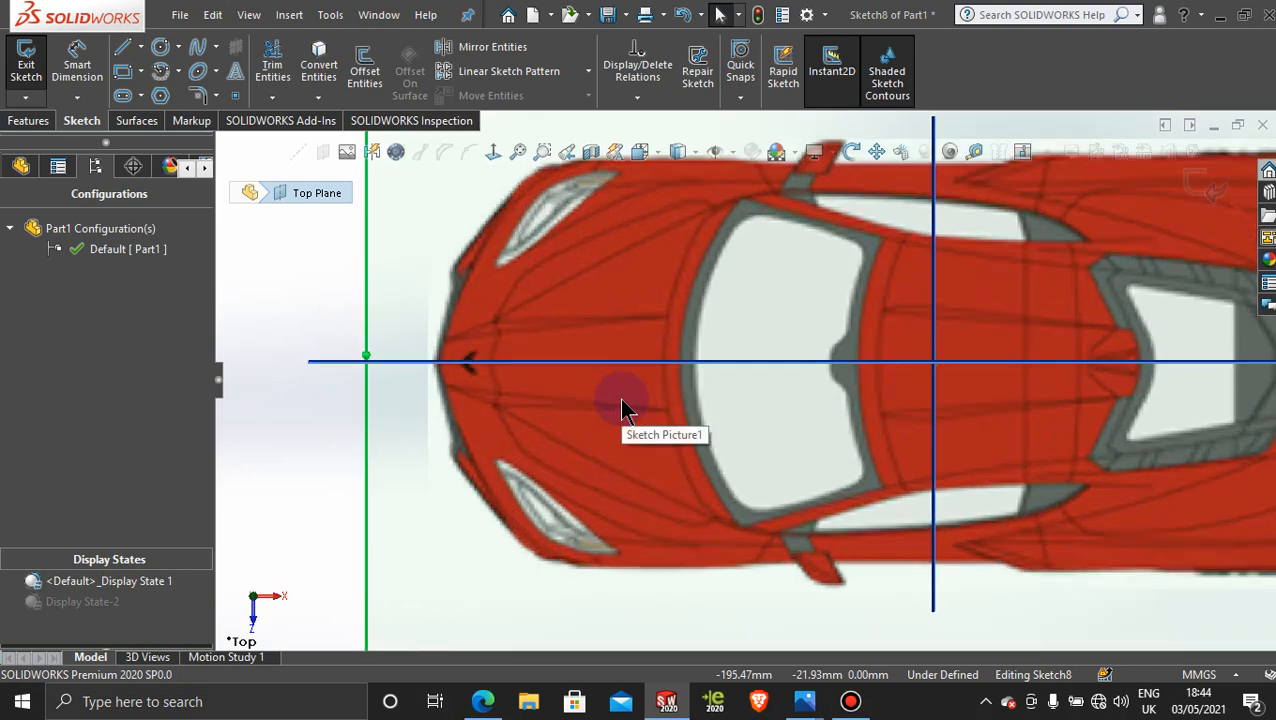
scroll(622, 405, down, 4)
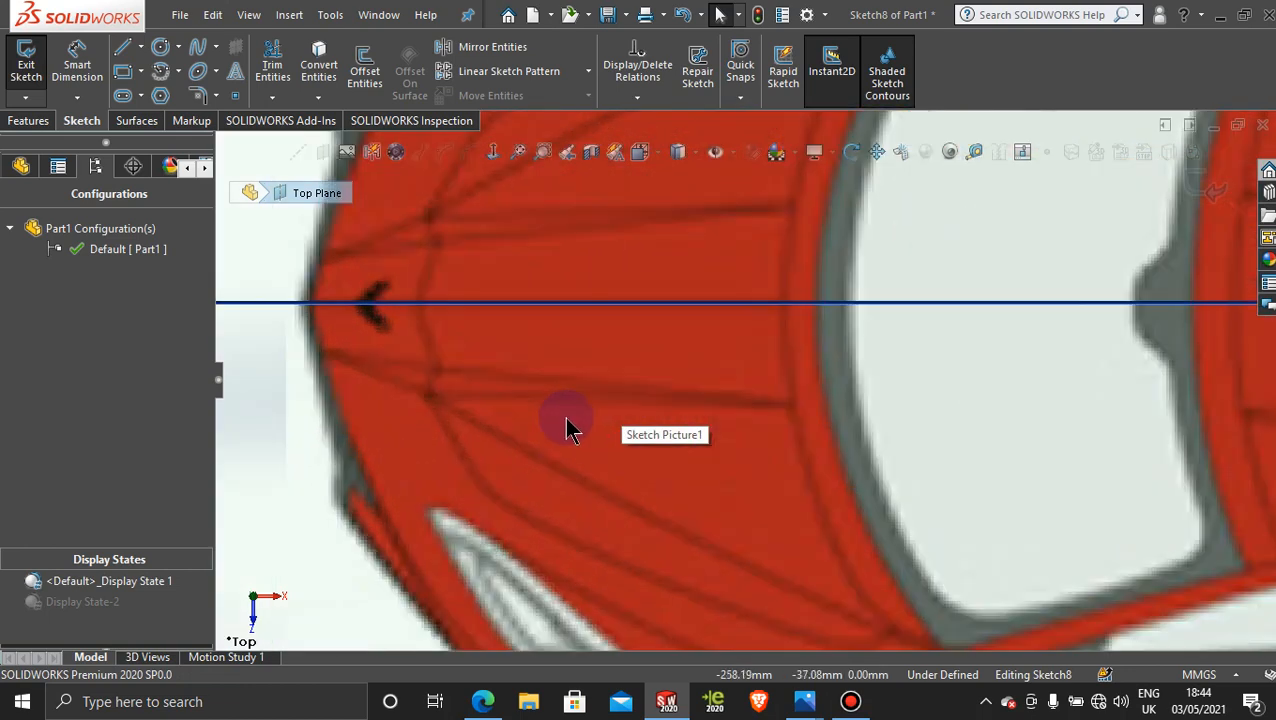
click(200, 48)
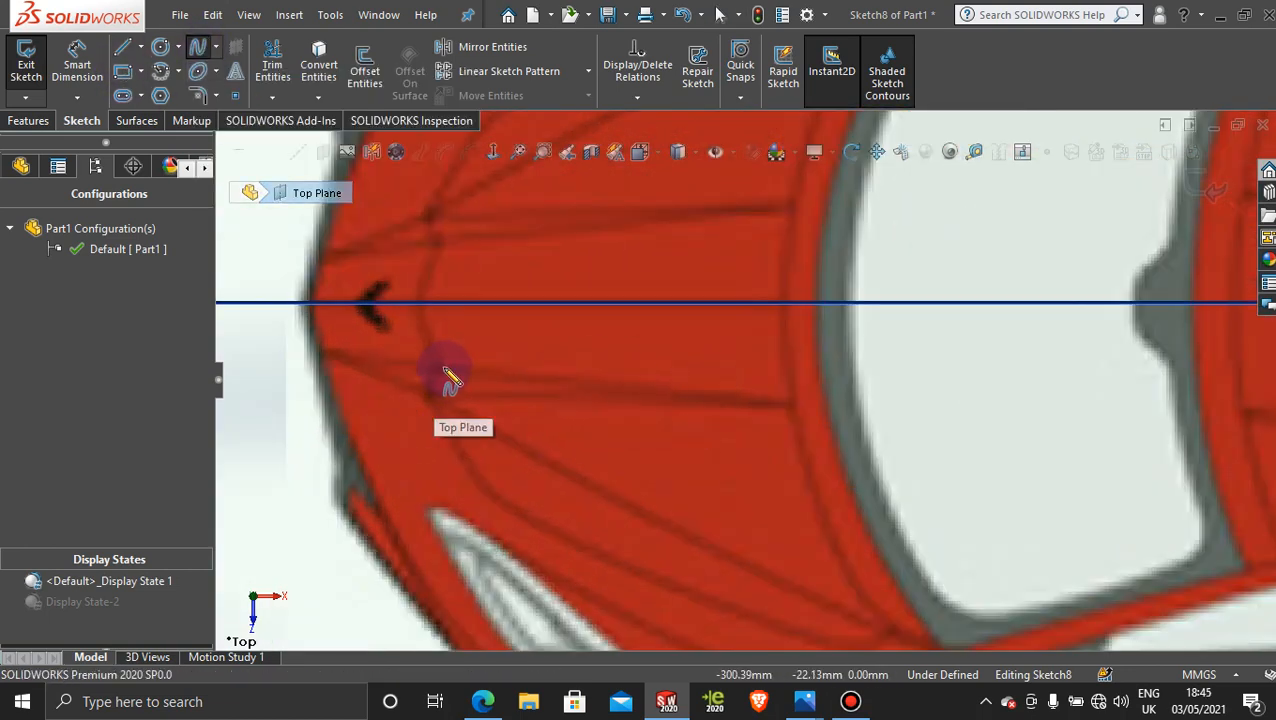
click(840, 408)
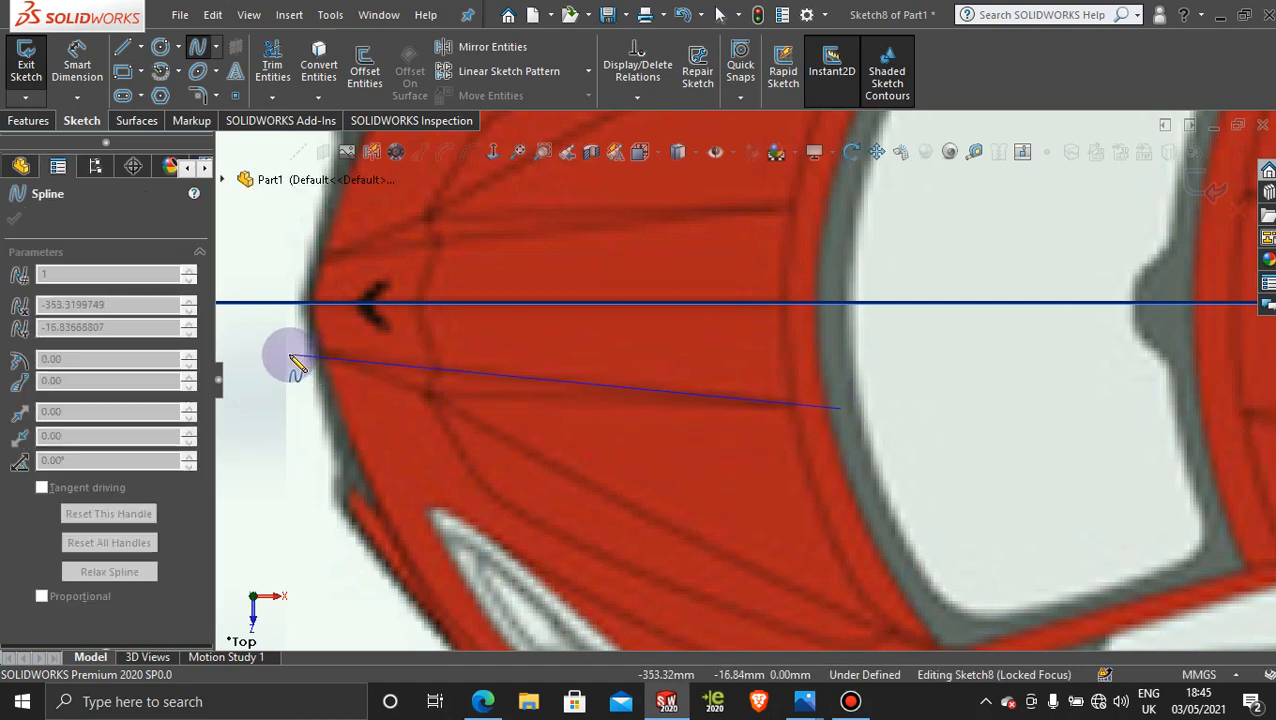
click(362, 363)
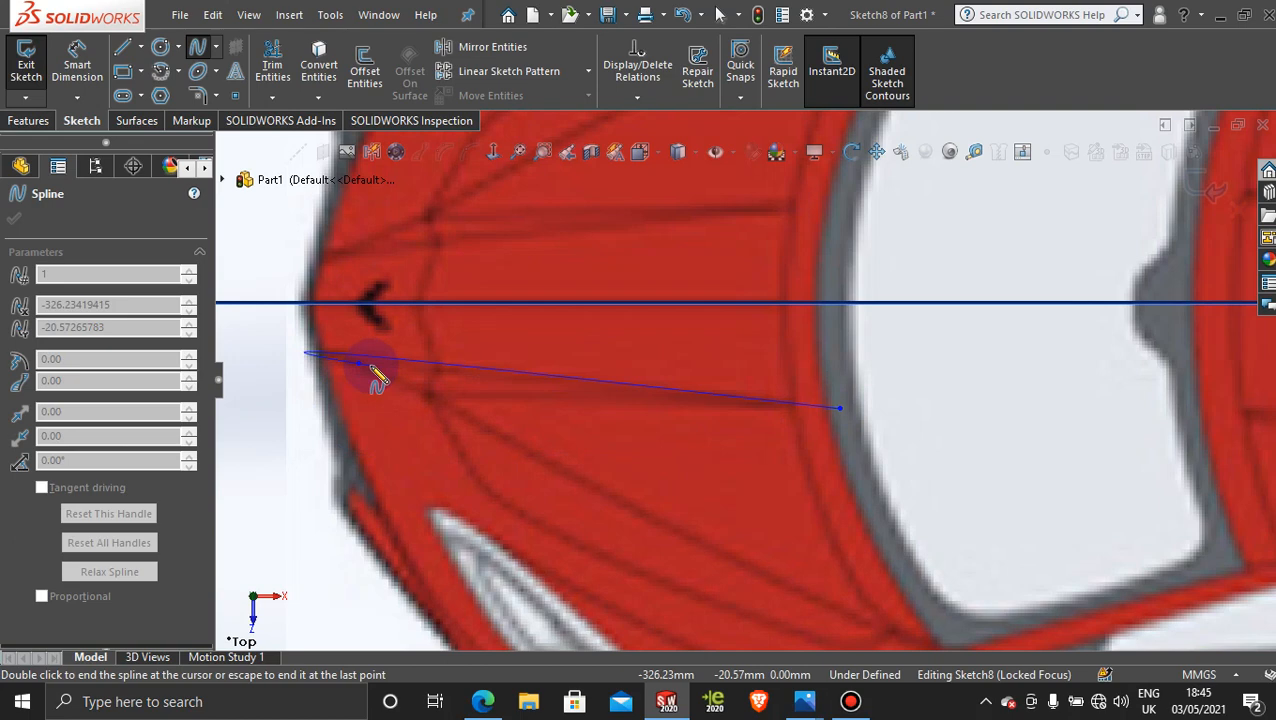
double_click(371, 367)
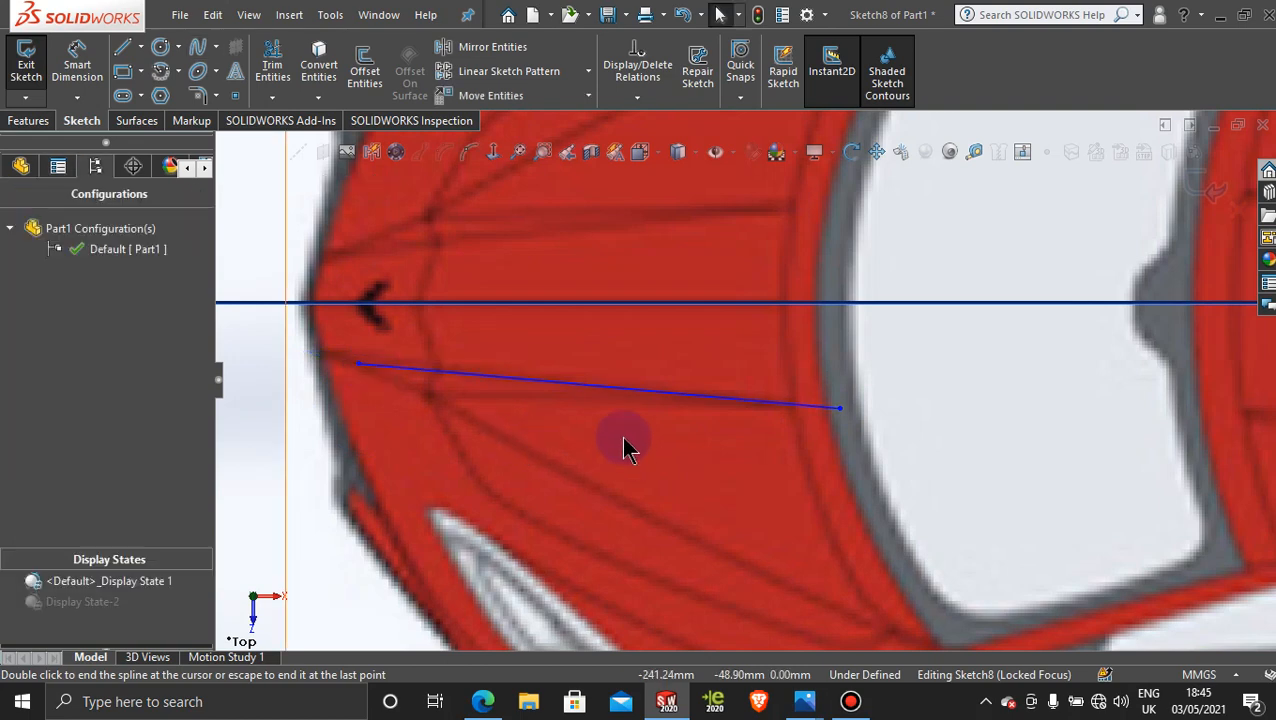
Step: Move the crease spline's nose endpoint to about X -331, Y -18 mm
click(613, 395)
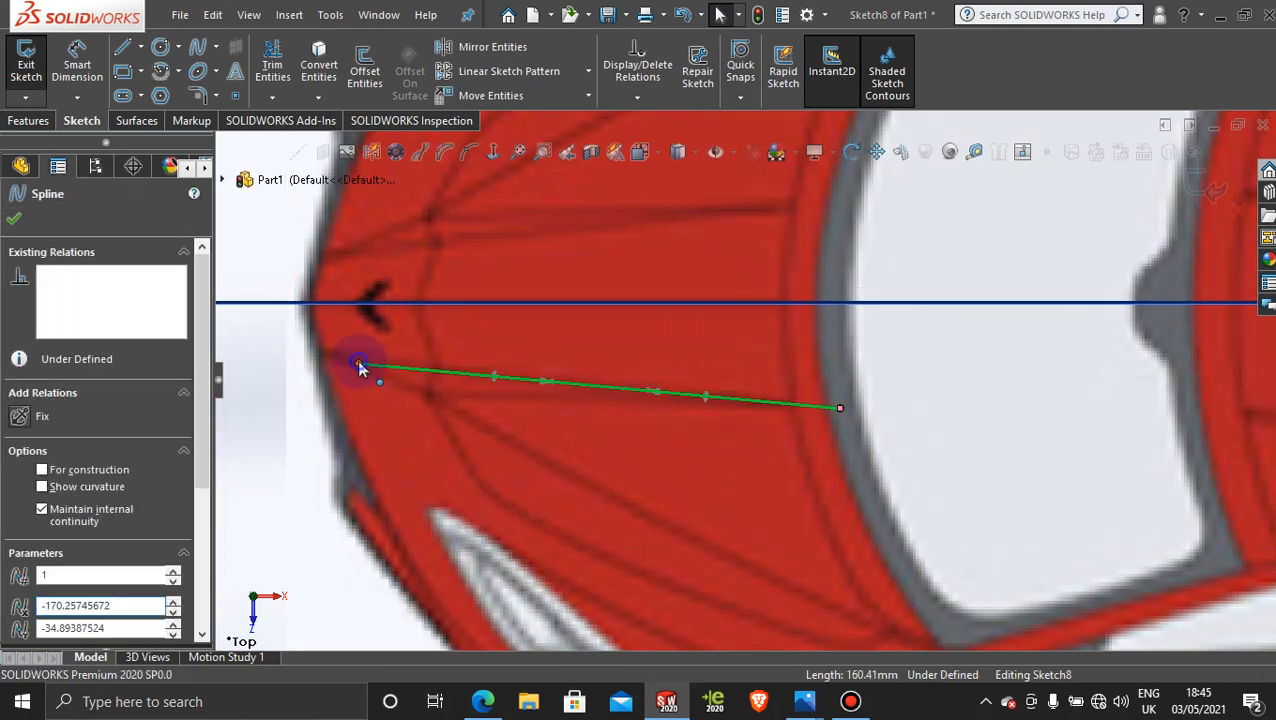
mouse_move(359, 364)
mouse_down()
mouse_move(359, 336)
mouse_move(356, 359)
mouse_up()
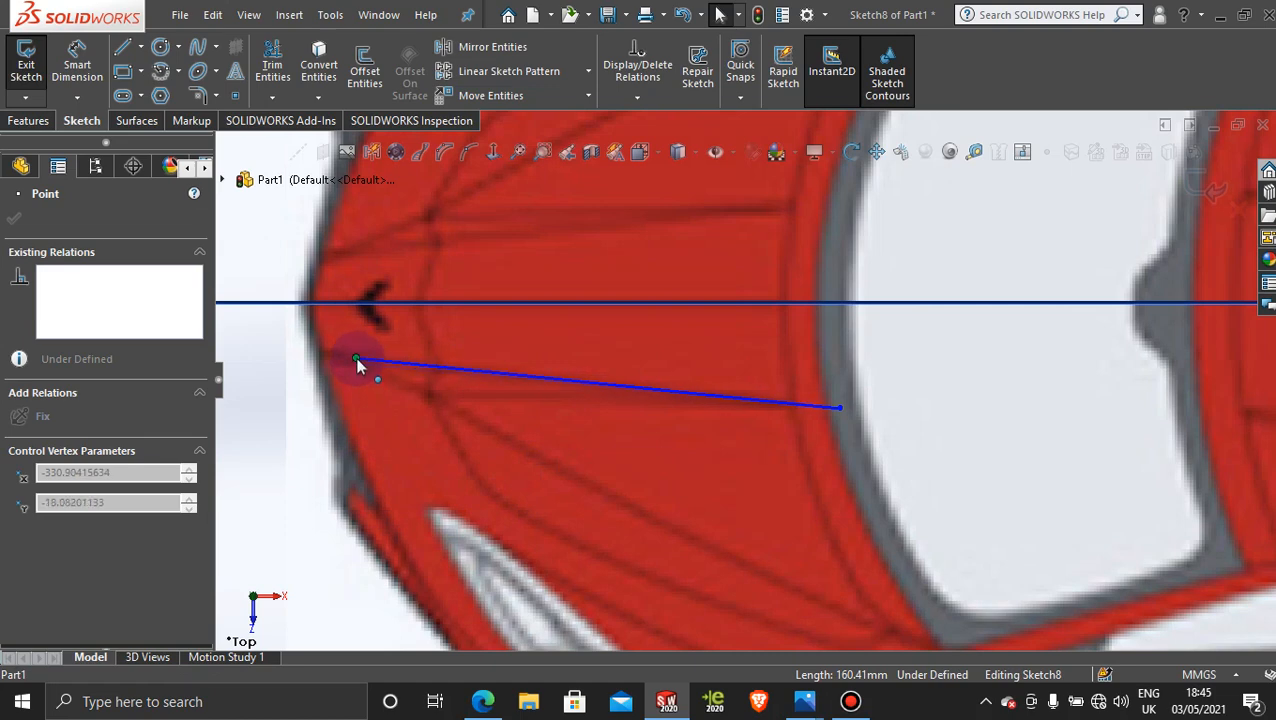
drag(358, 365, 357, 364)
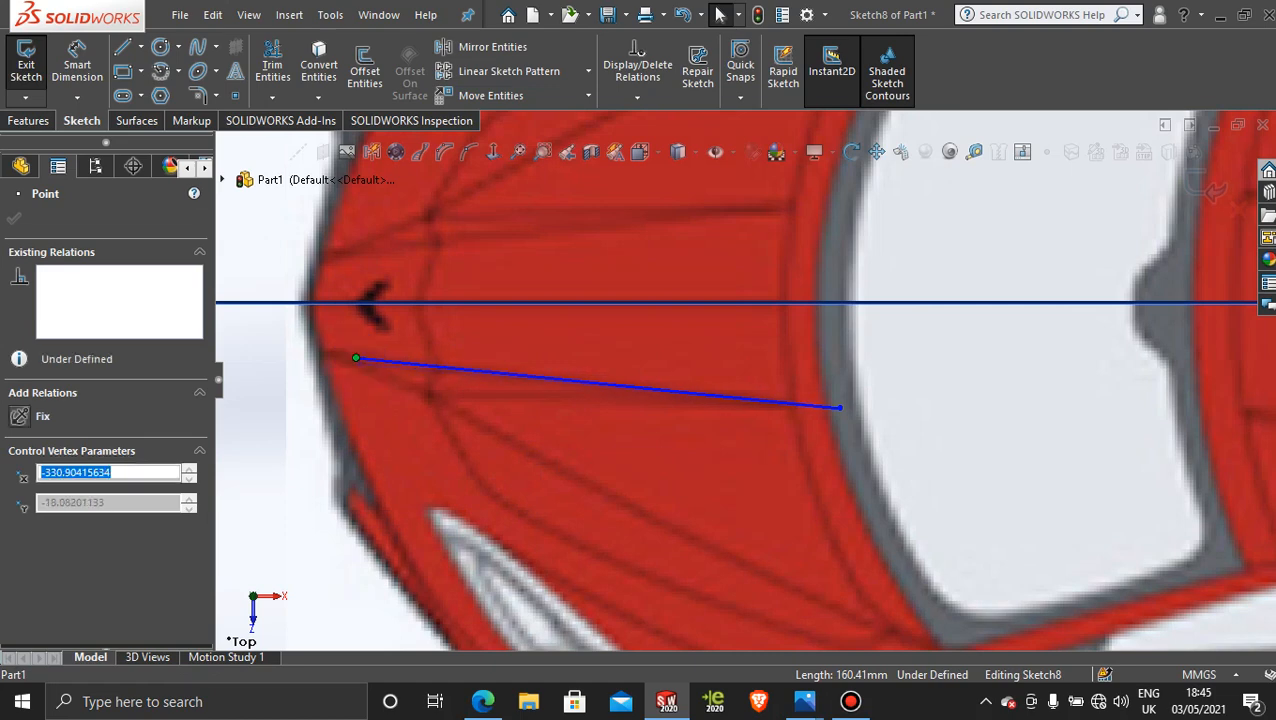
Step: Bend the hood crease spline into a slight curve, move its windshield endpoint to about X -172, Y -34 mm, and exit the sketch
click(686, 397)
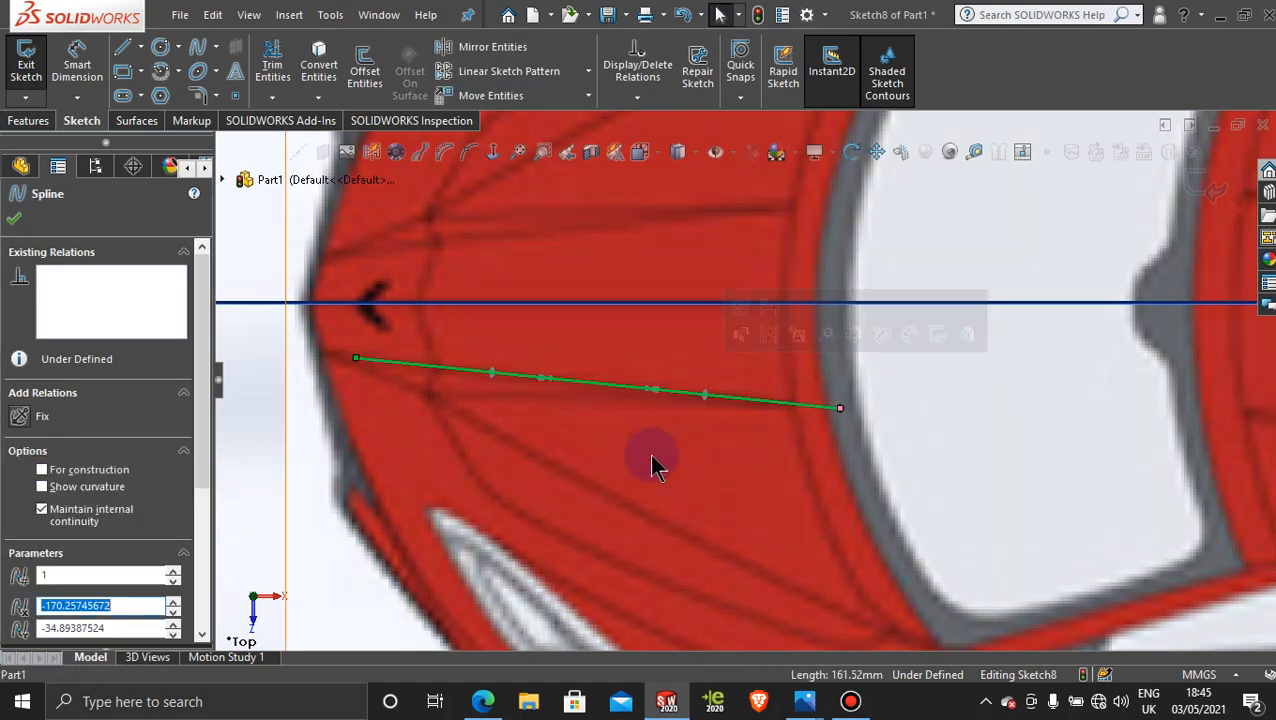
click(645, 395)
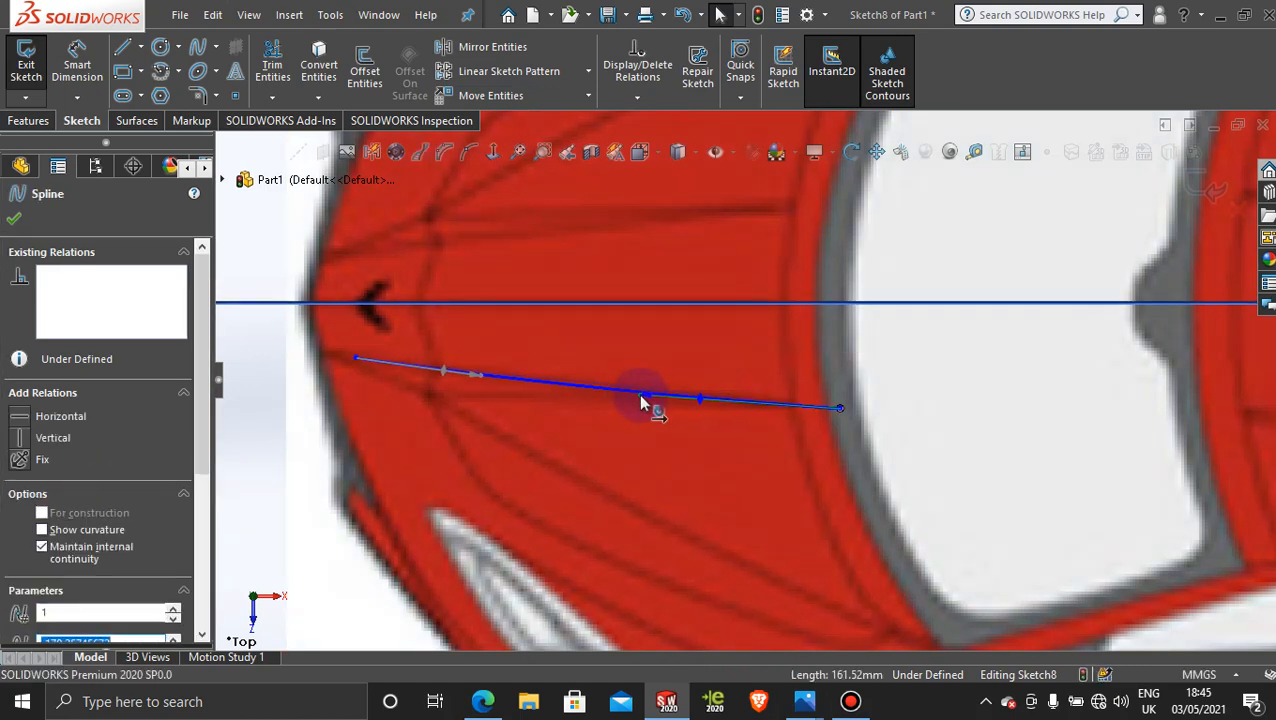
mouse_move(839, 408)
mouse_down()
mouse_move(838, 386)
mouse_move(833, 406)
mouse_up()
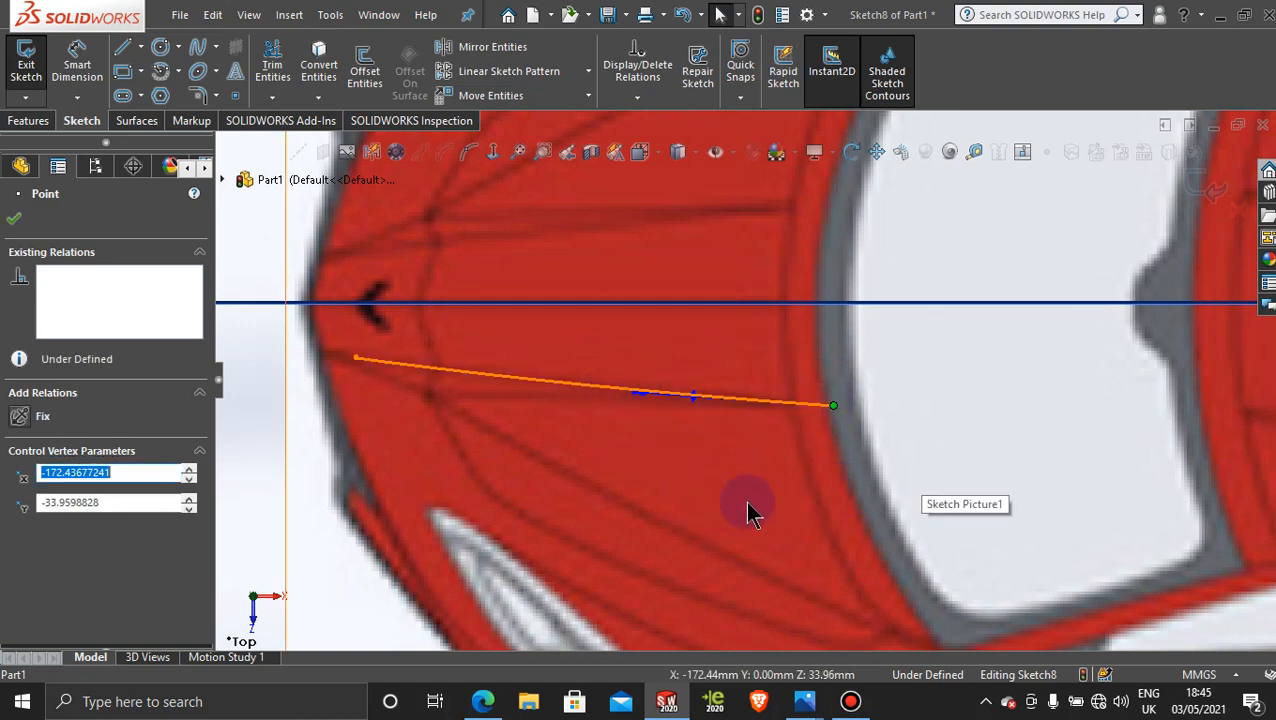
click(1199, 189)
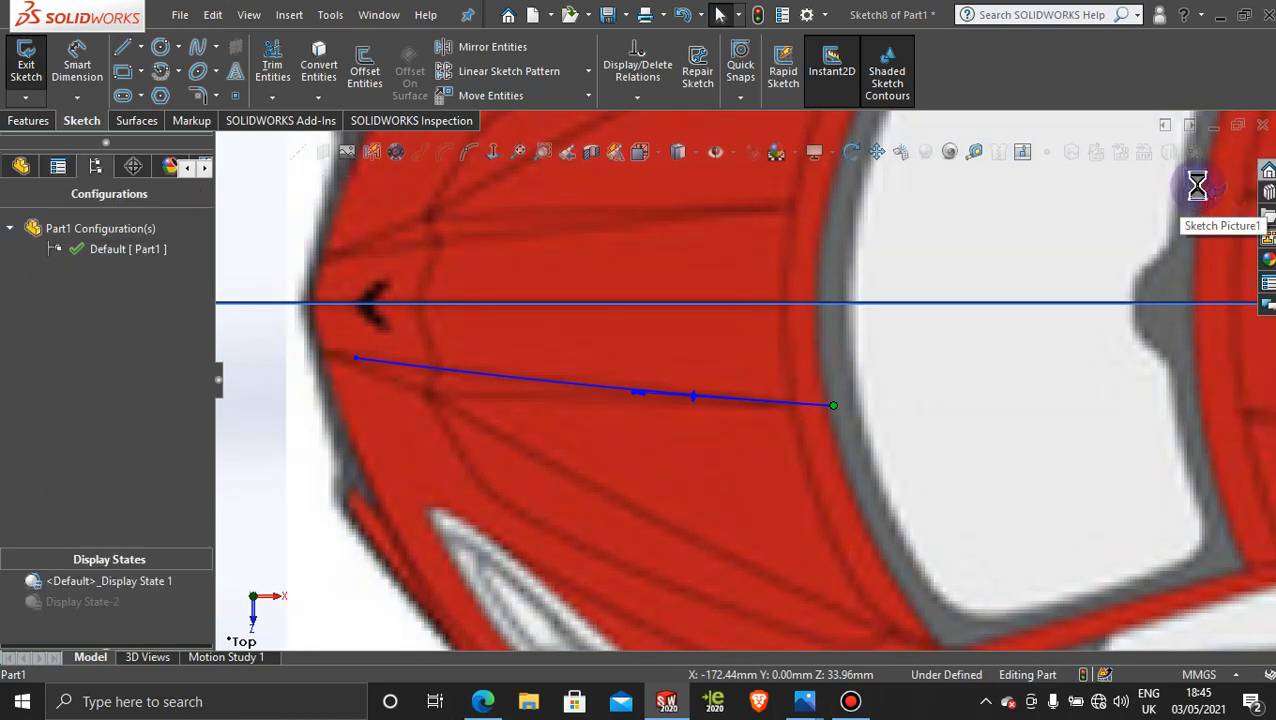
scroll(1062, 440, up, 5)
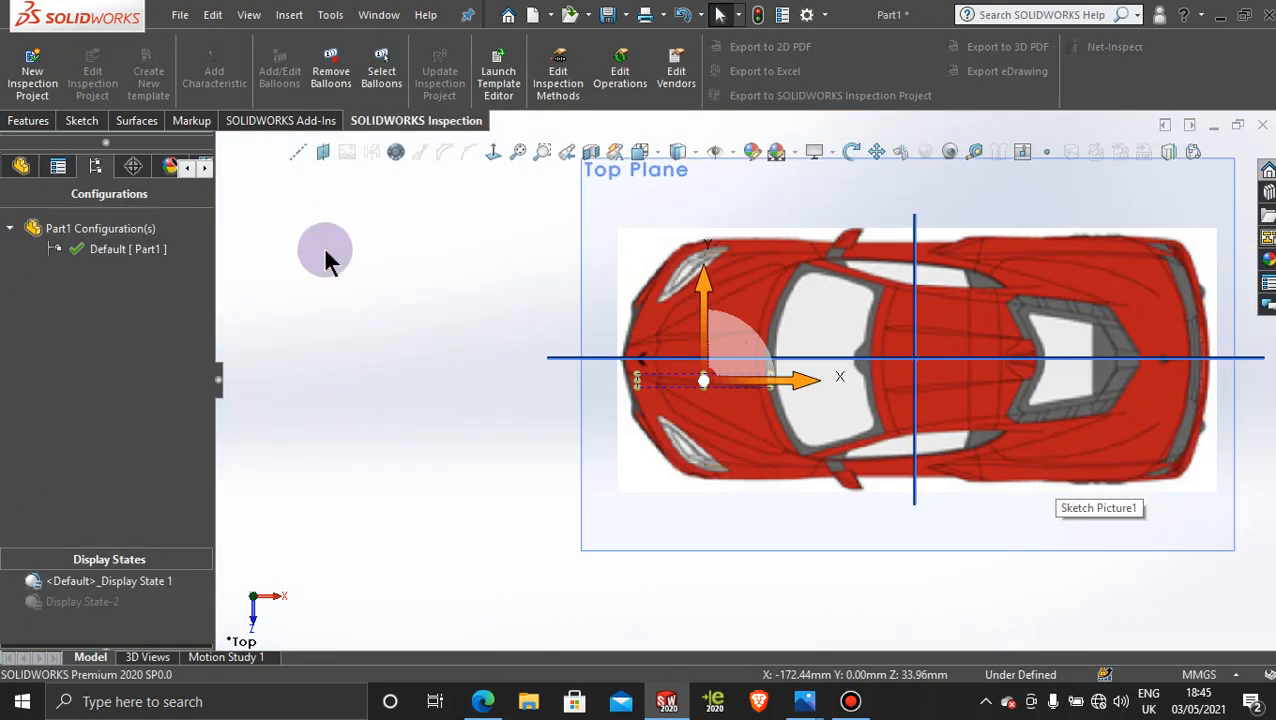
middle_drag(669, 509, 649, 270)
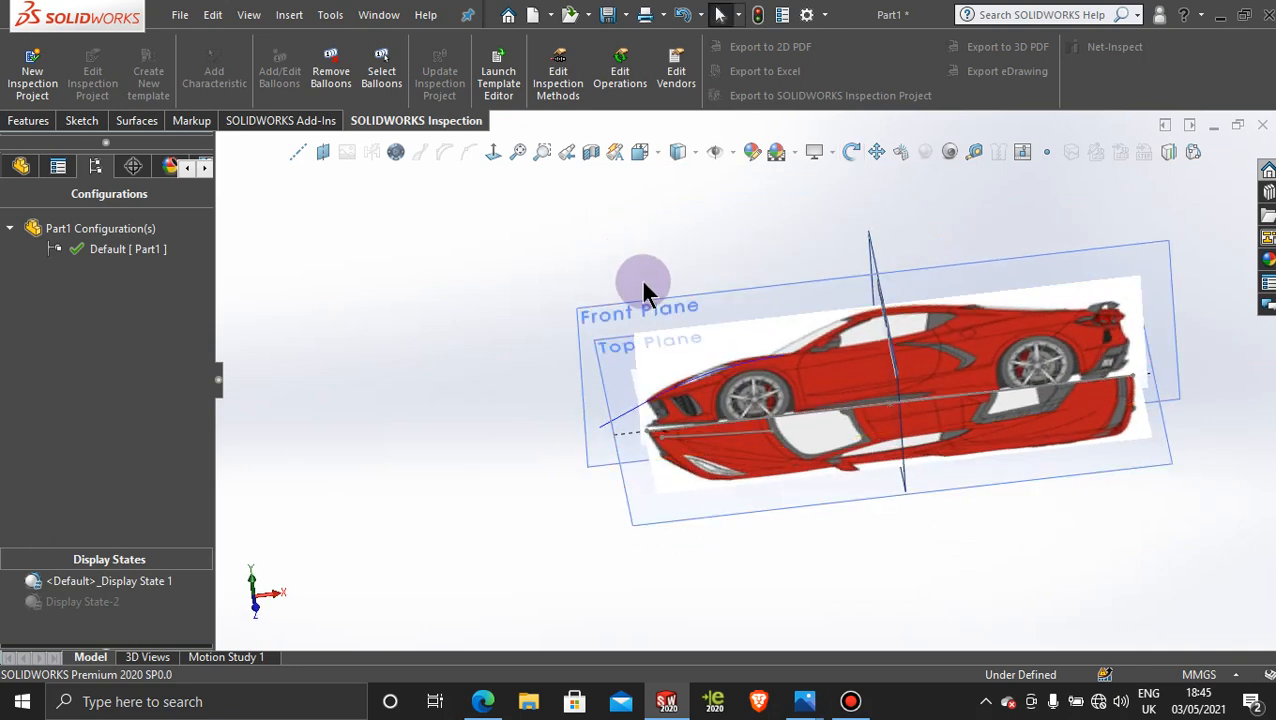
click(653, 308)
click(736, 248)
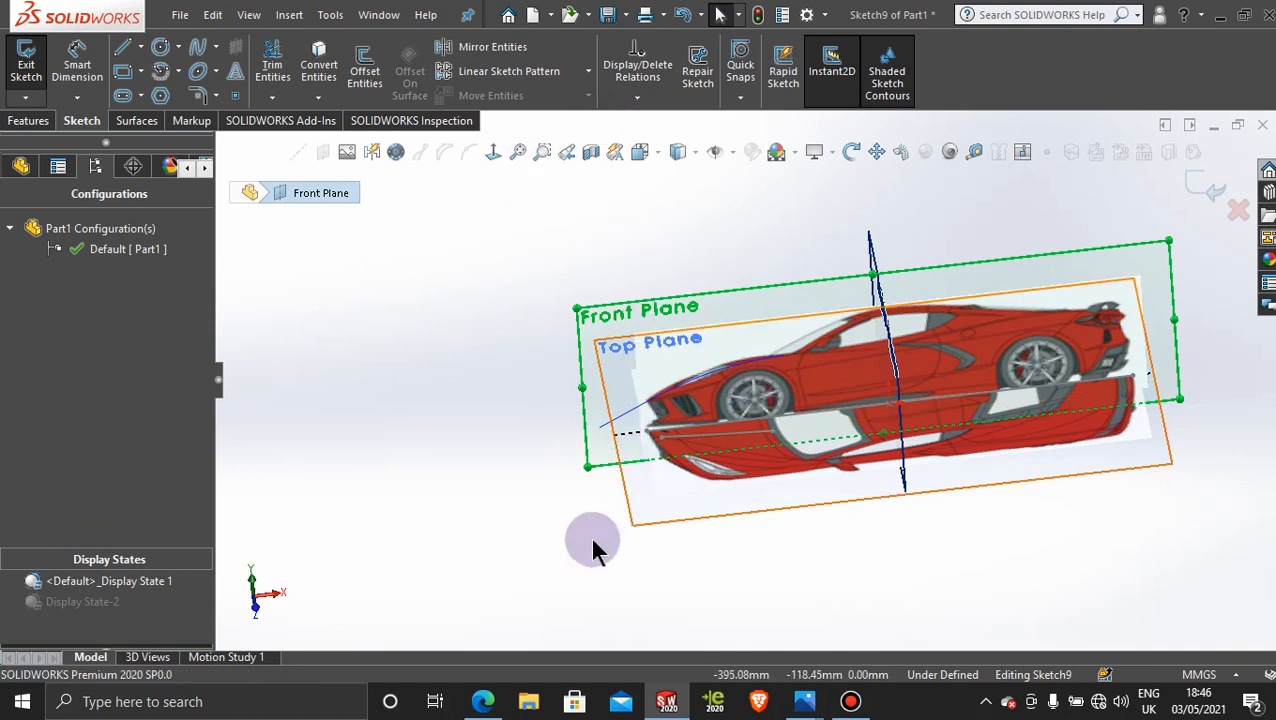
middle_drag(658, 293, 466, 431)
click(664, 288)
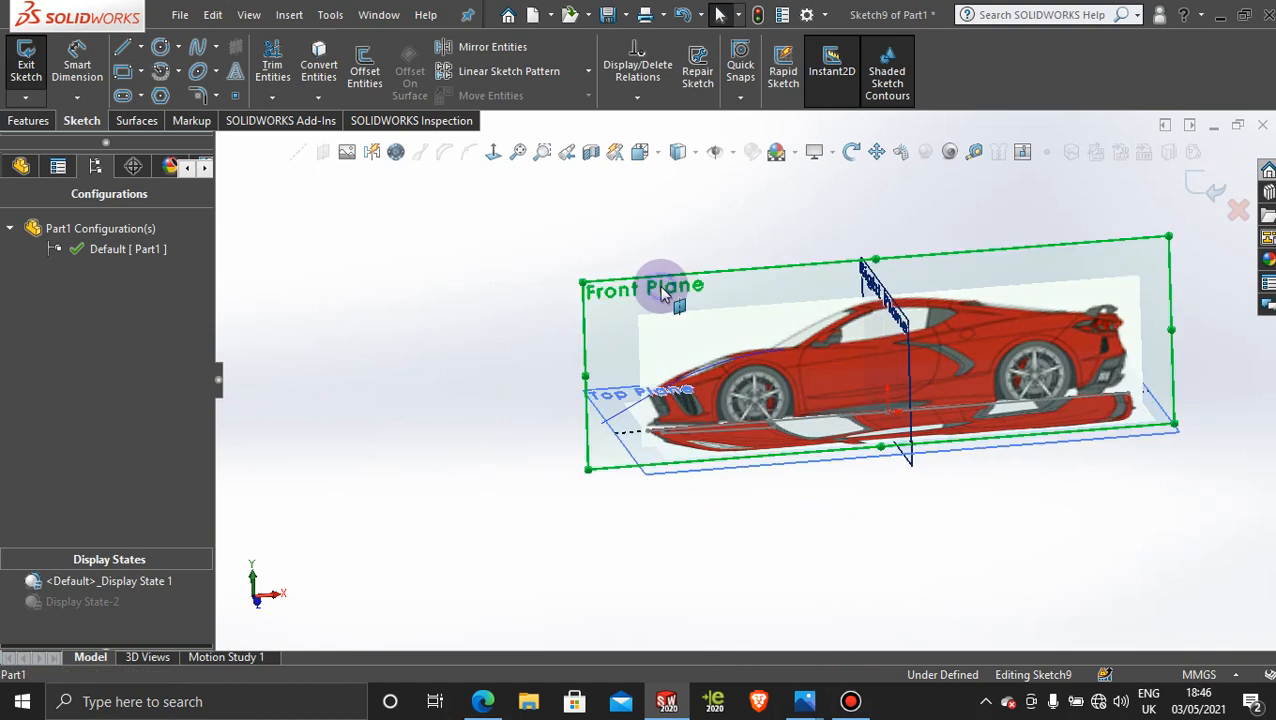
click(1200, 165)
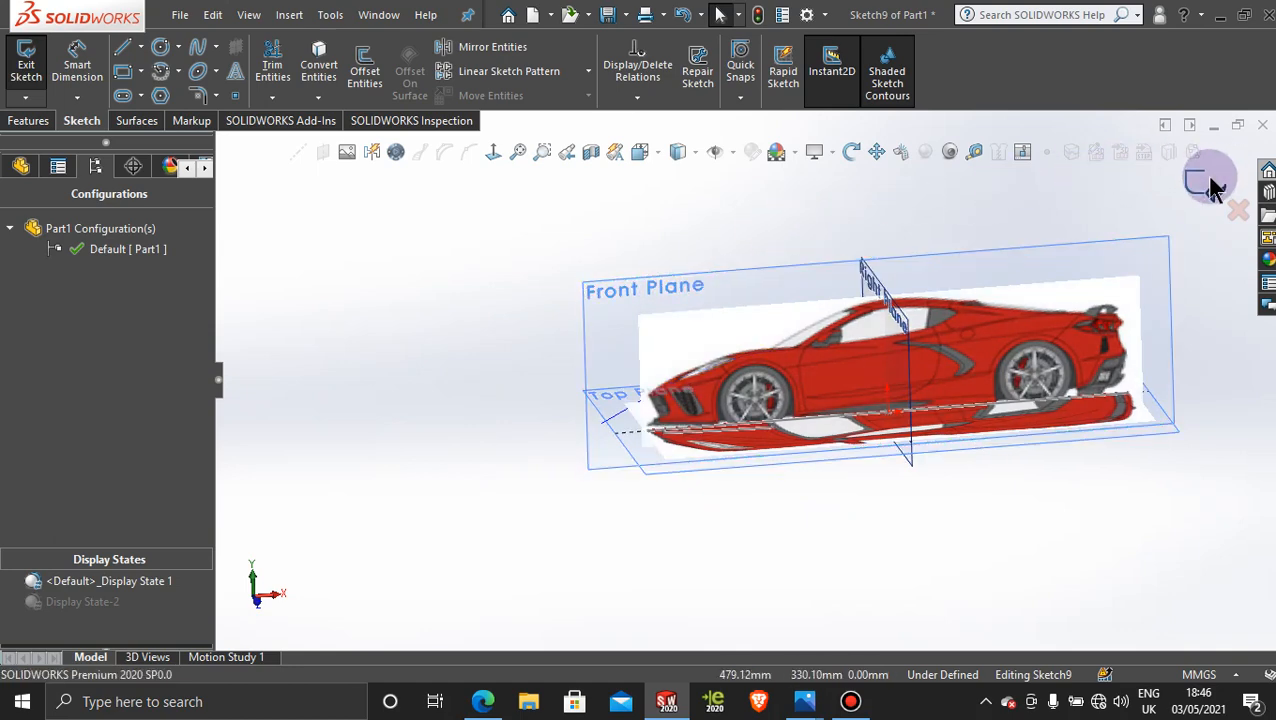
Step: Start a sketch on the Front Plane and orient the view normal to it, framing the front of the side image
click(591, 278)
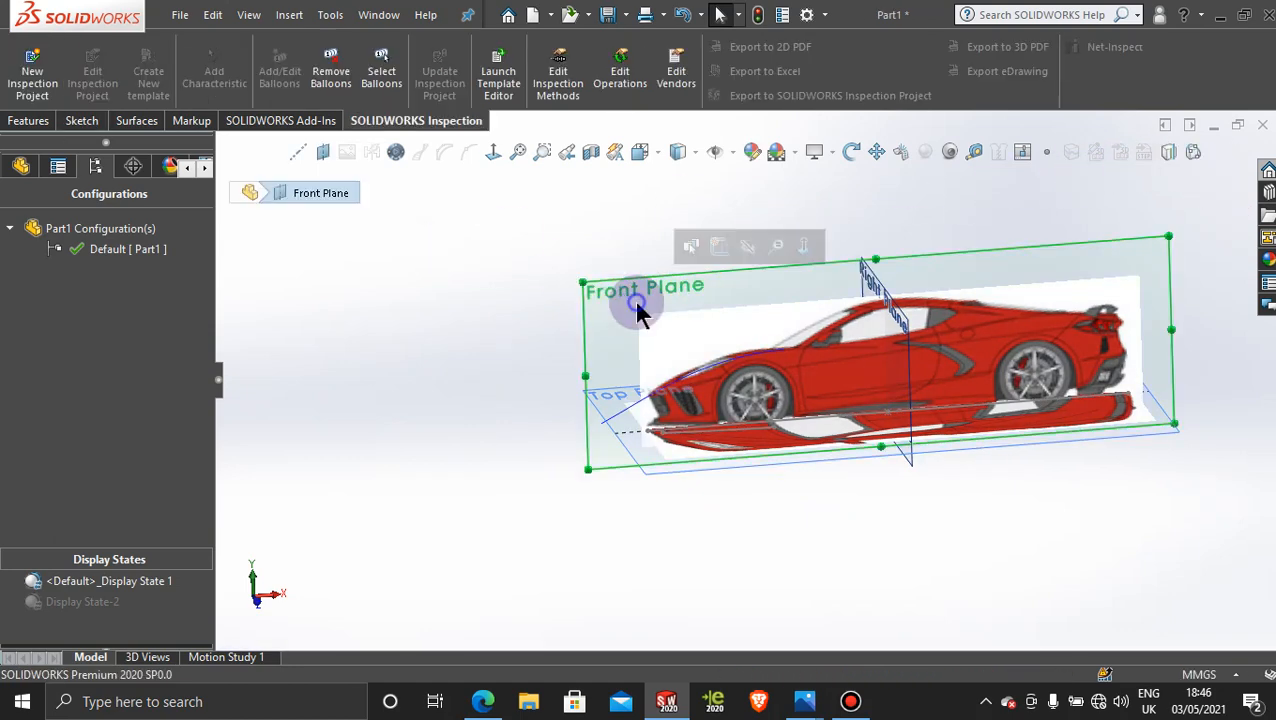
click(720, 247)
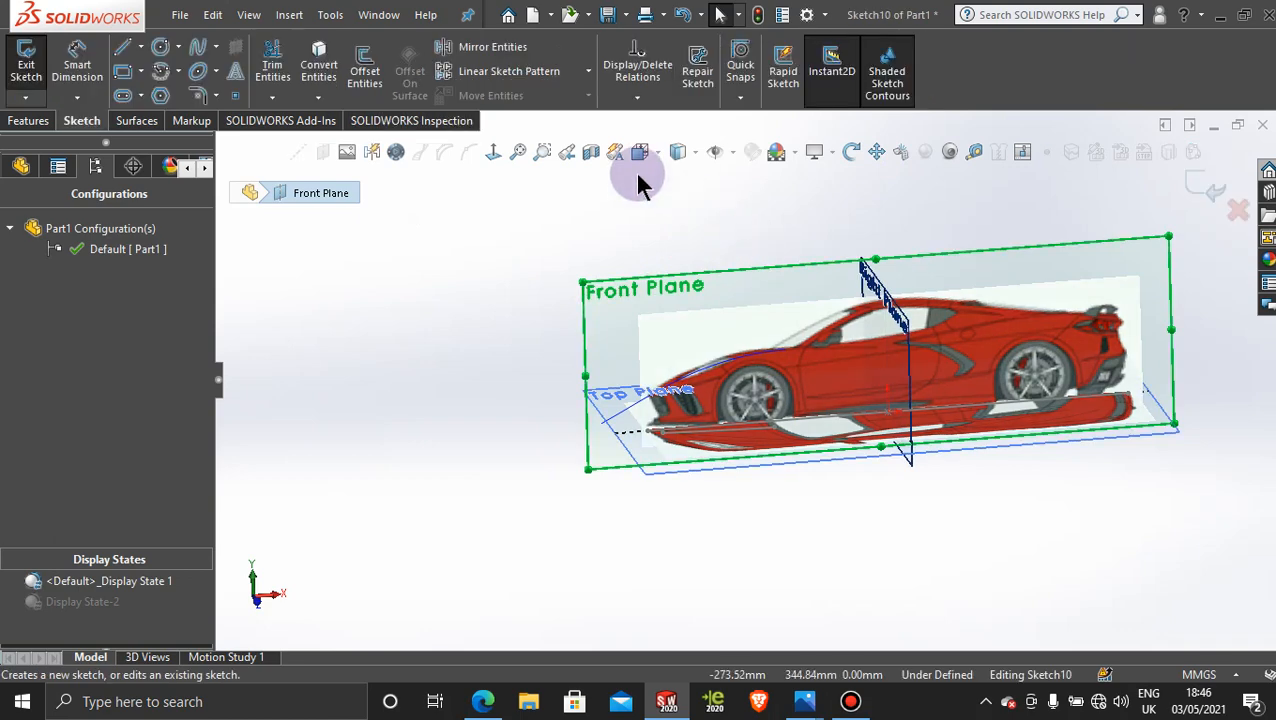
click(493, 152)
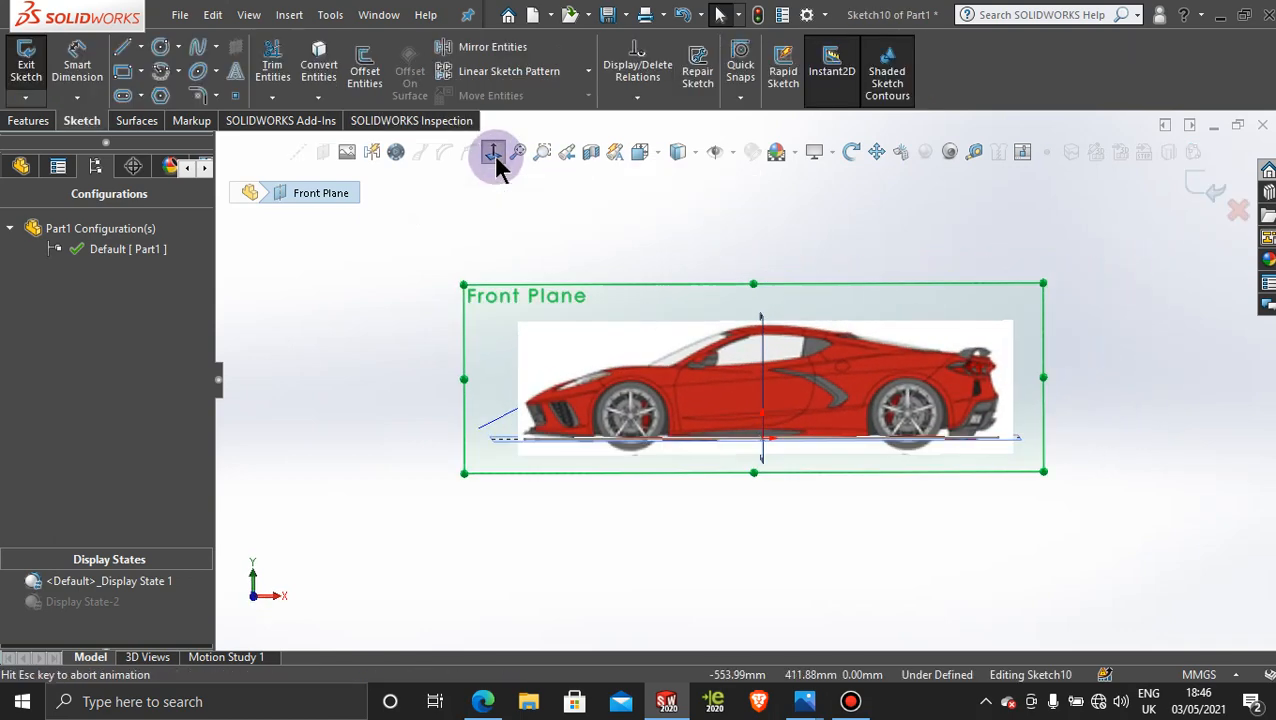
scroll(600, 437, down, 3)
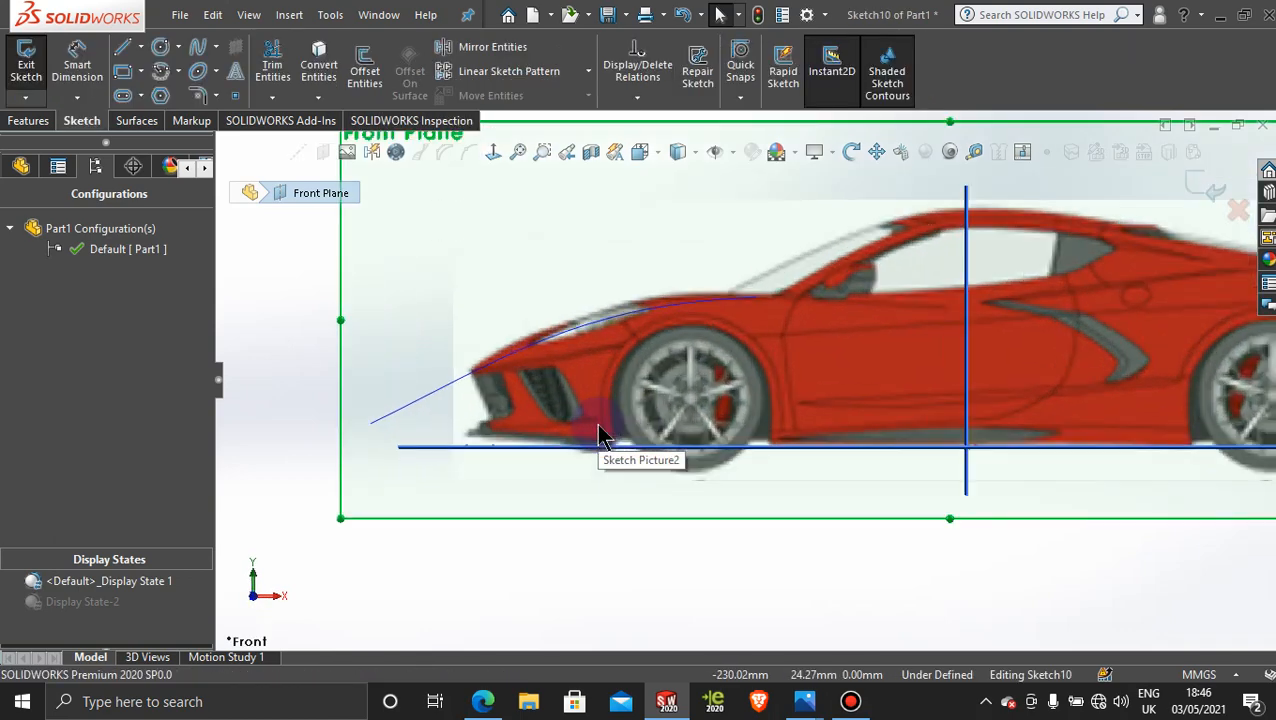
scroll(600, 437, down, 1)
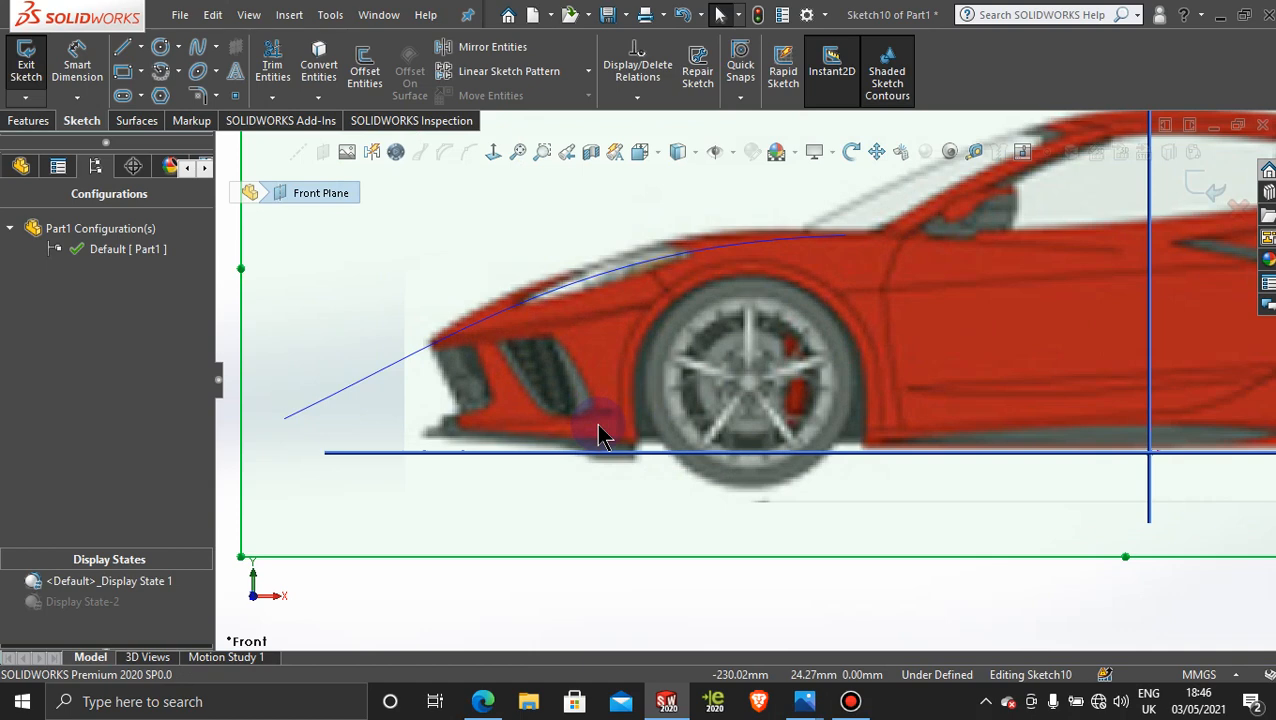
Step: Offset the existing side-view hood curve 4 mm downward in the reversed direction, keeping the dimension, and exit the sketch
click(366, 60)
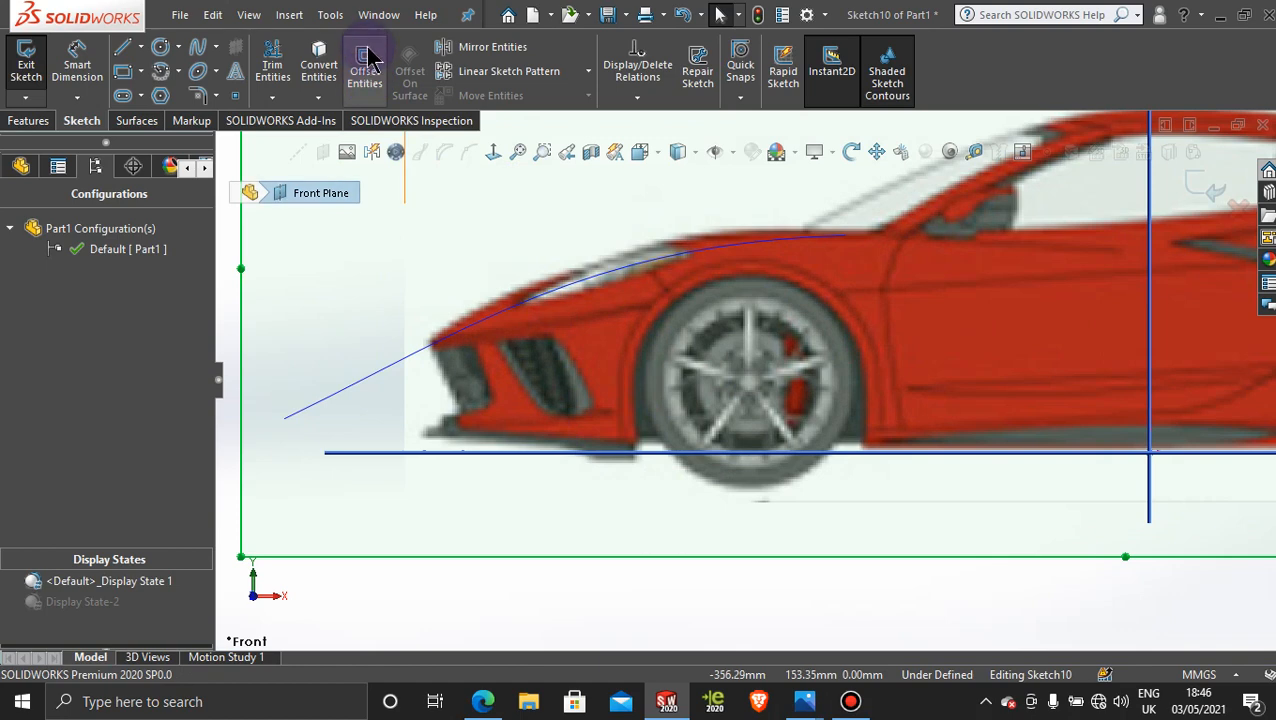
click(580, 283)
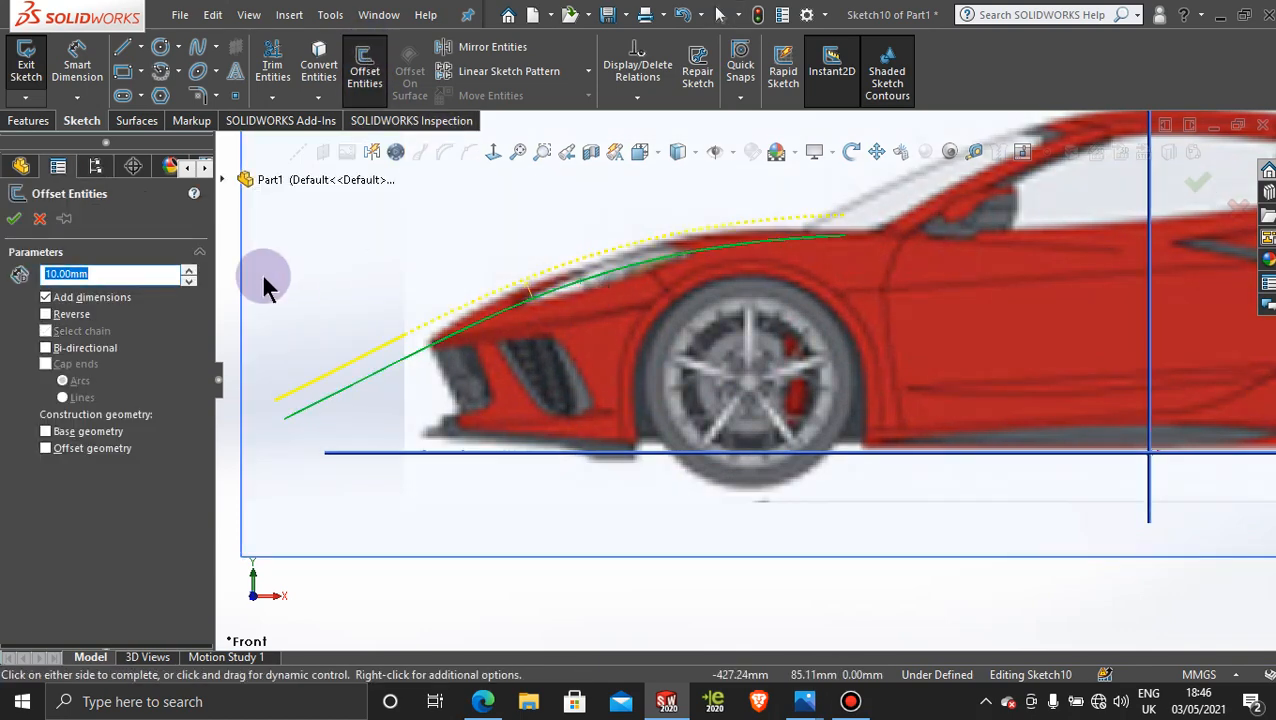
click(45, 314)
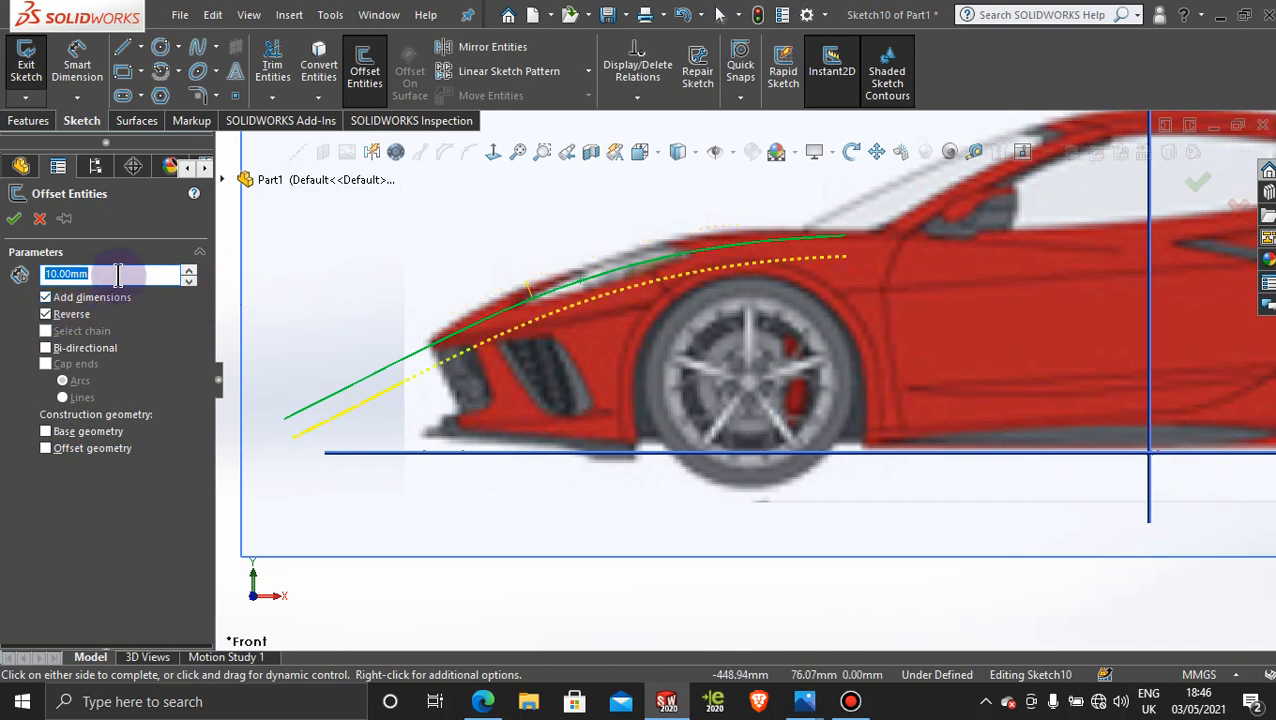
text(1)
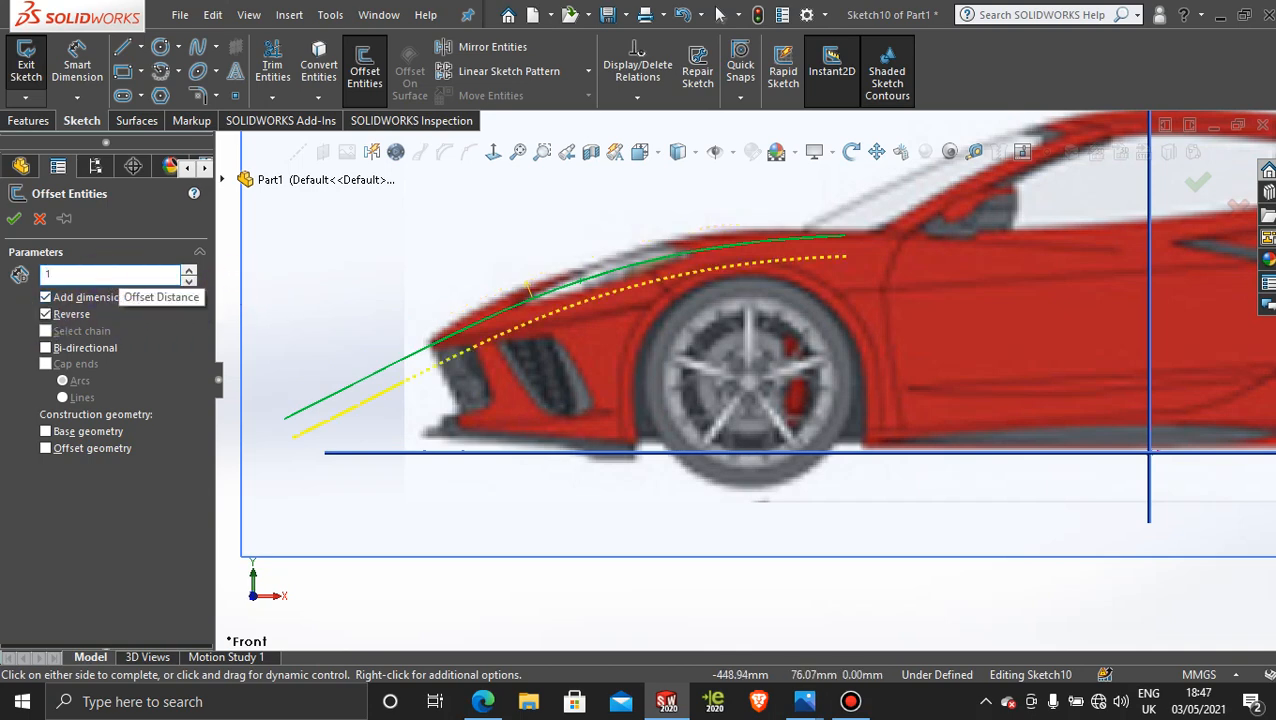
key(Return)
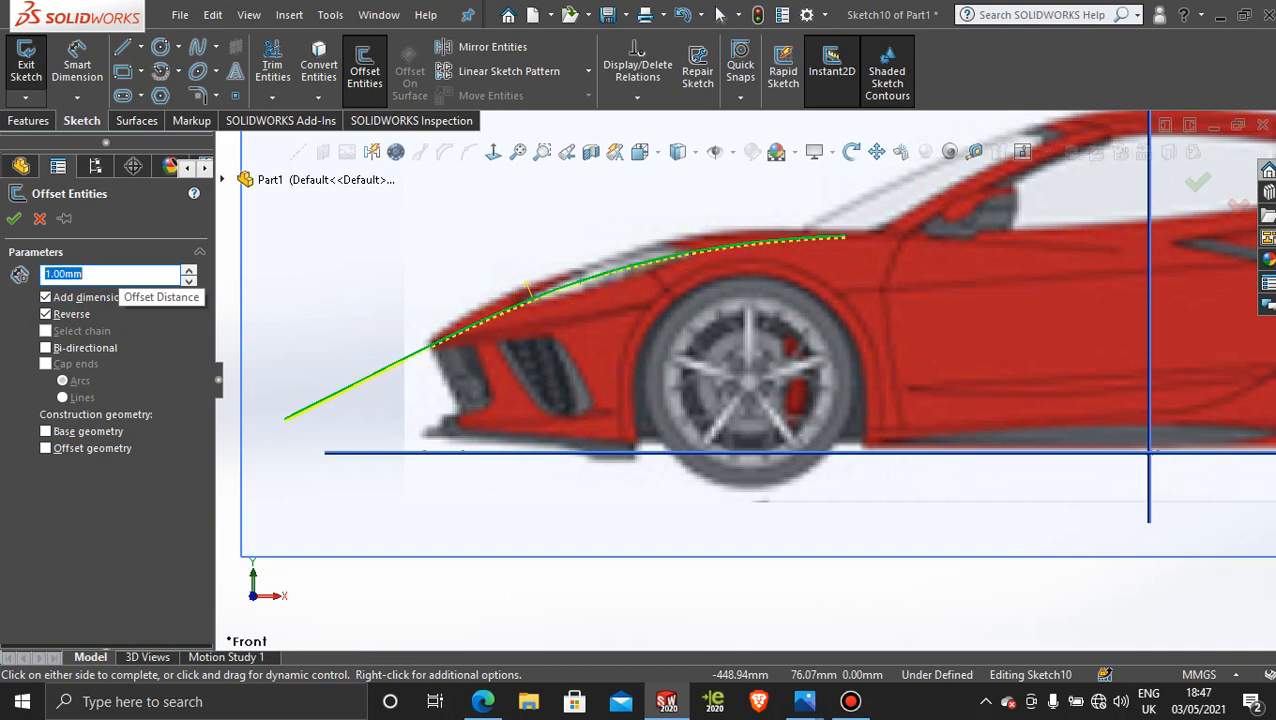
text(3)
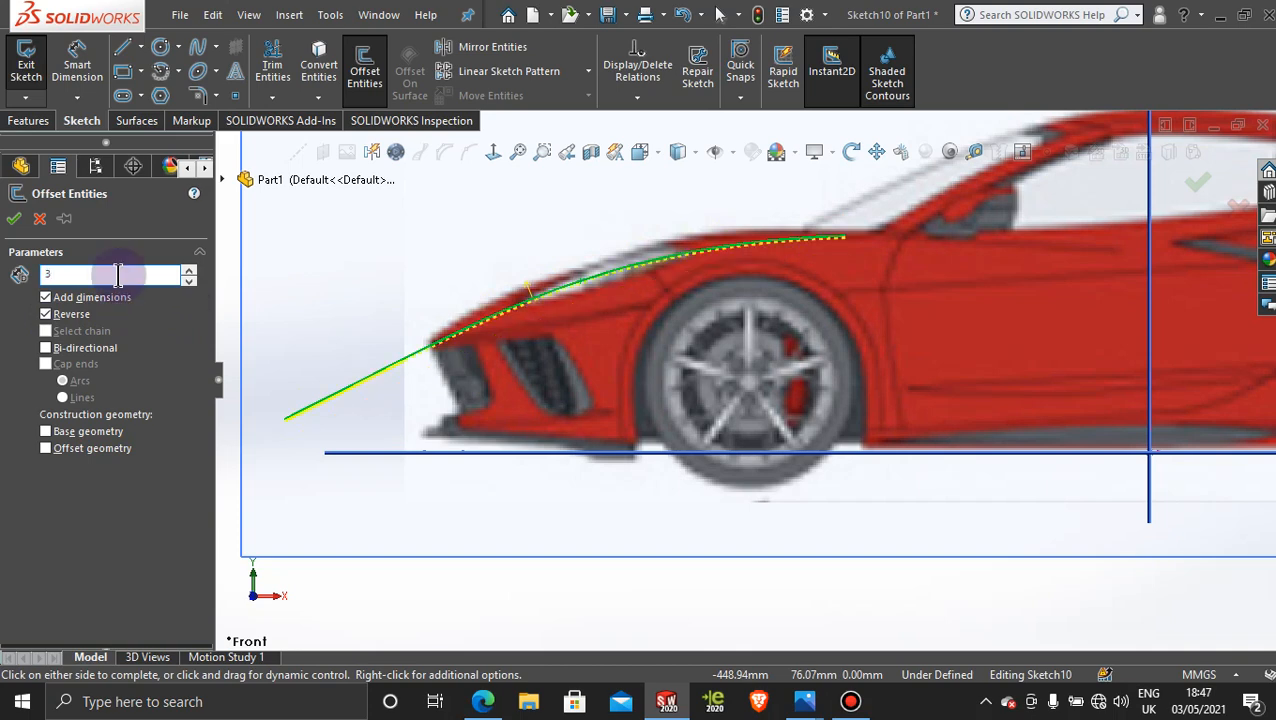
key(Return)
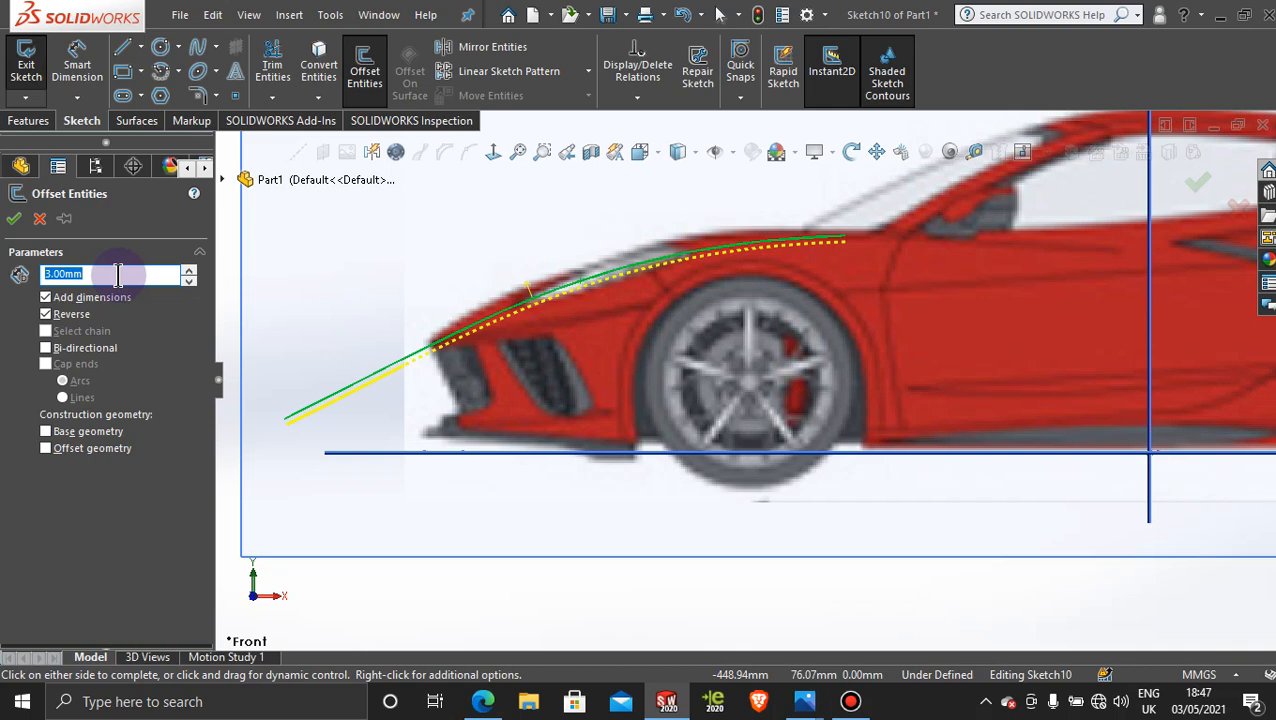
text(4)
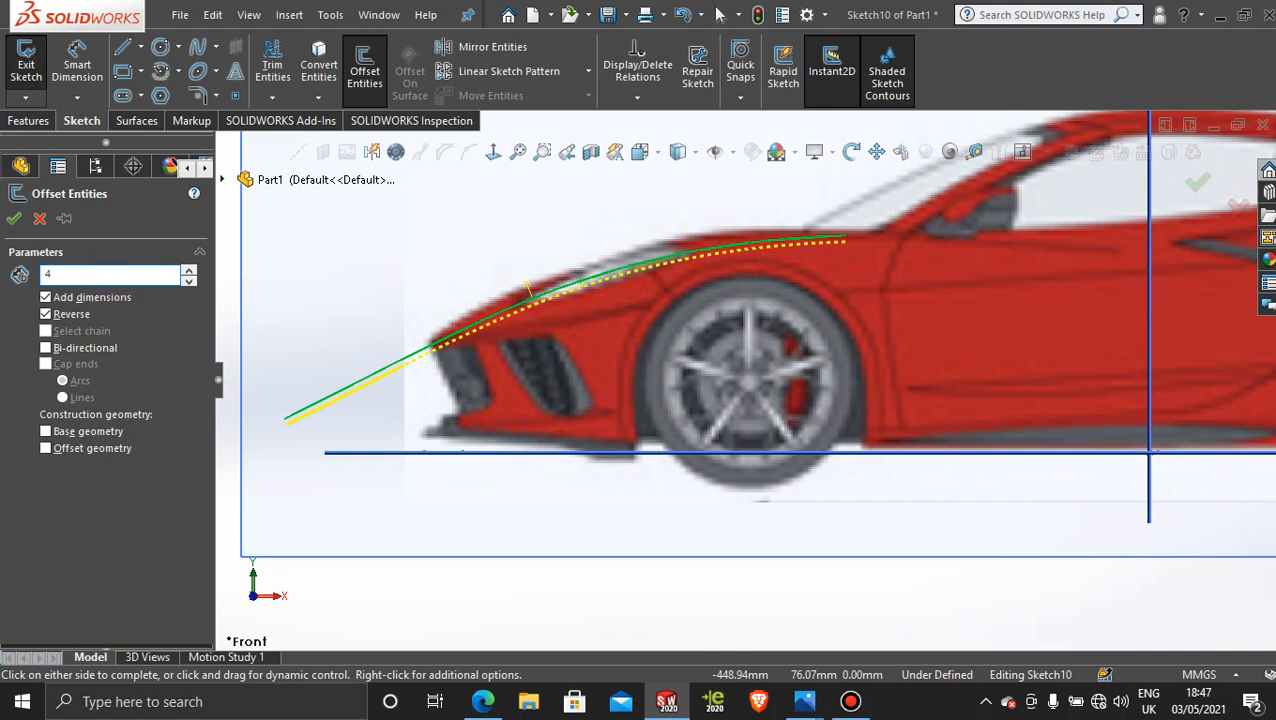
key(Return)
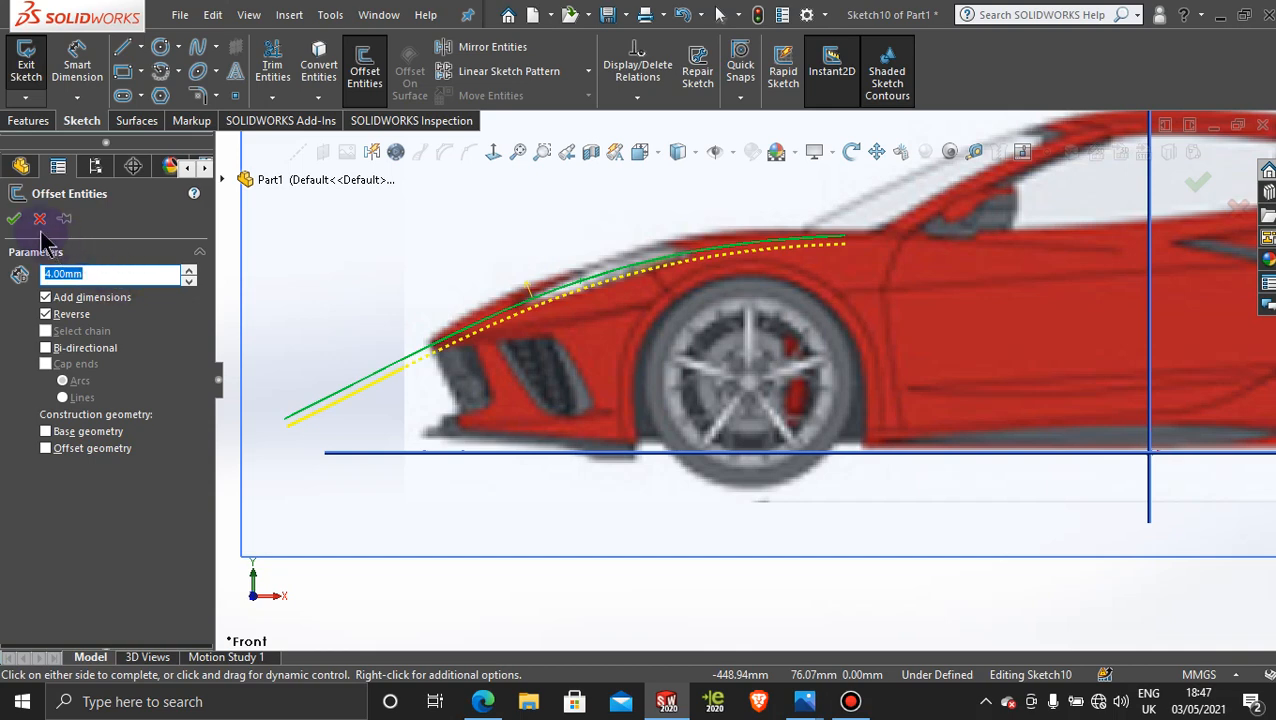
click(13, 217)
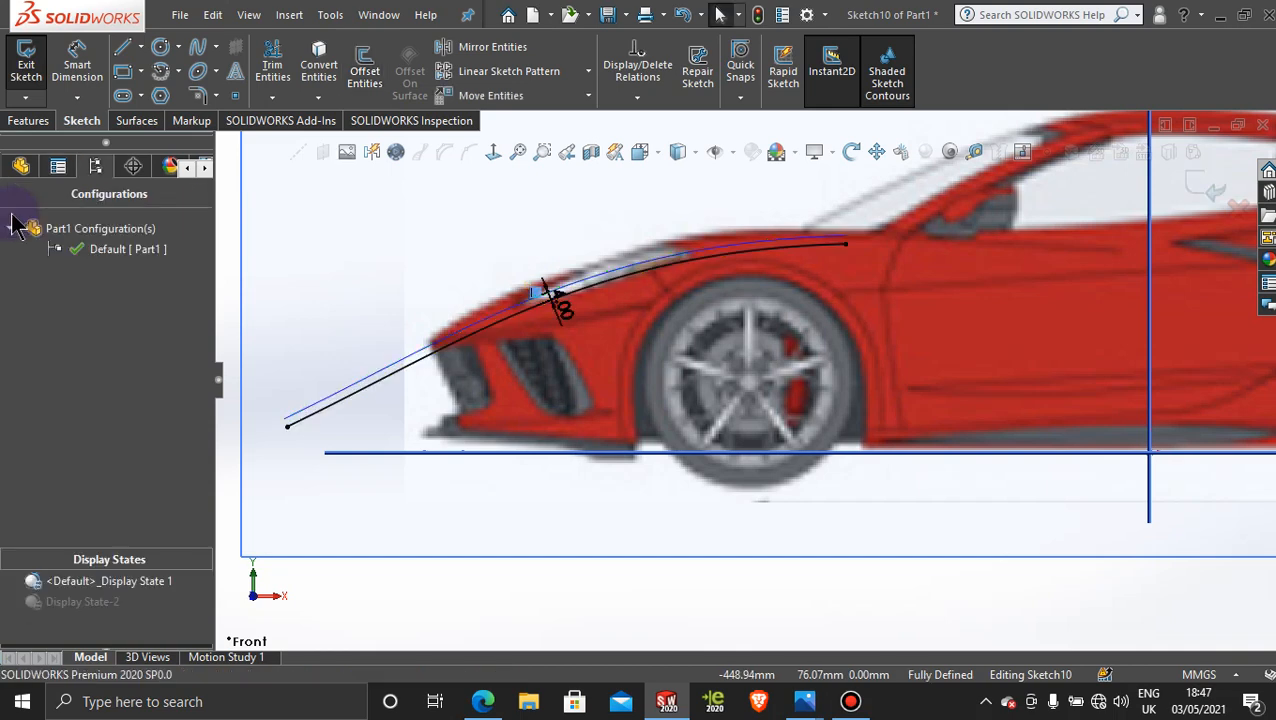
scroll(362, 306, up, 5)
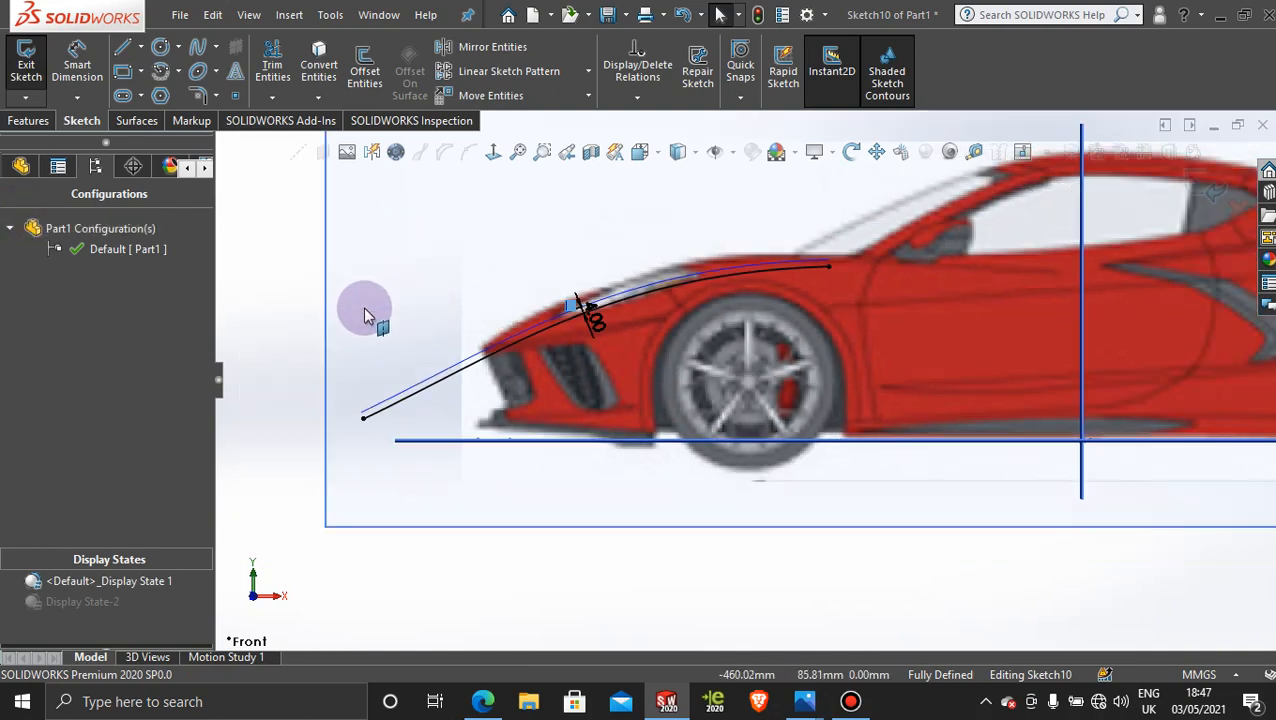
mouse_move(350, 296)
middle_down()
mouse_move(395, 373)
mouse_move(379, 379)
mouse_move(390, 421)
mouse_move(375, 402)
middle_up()
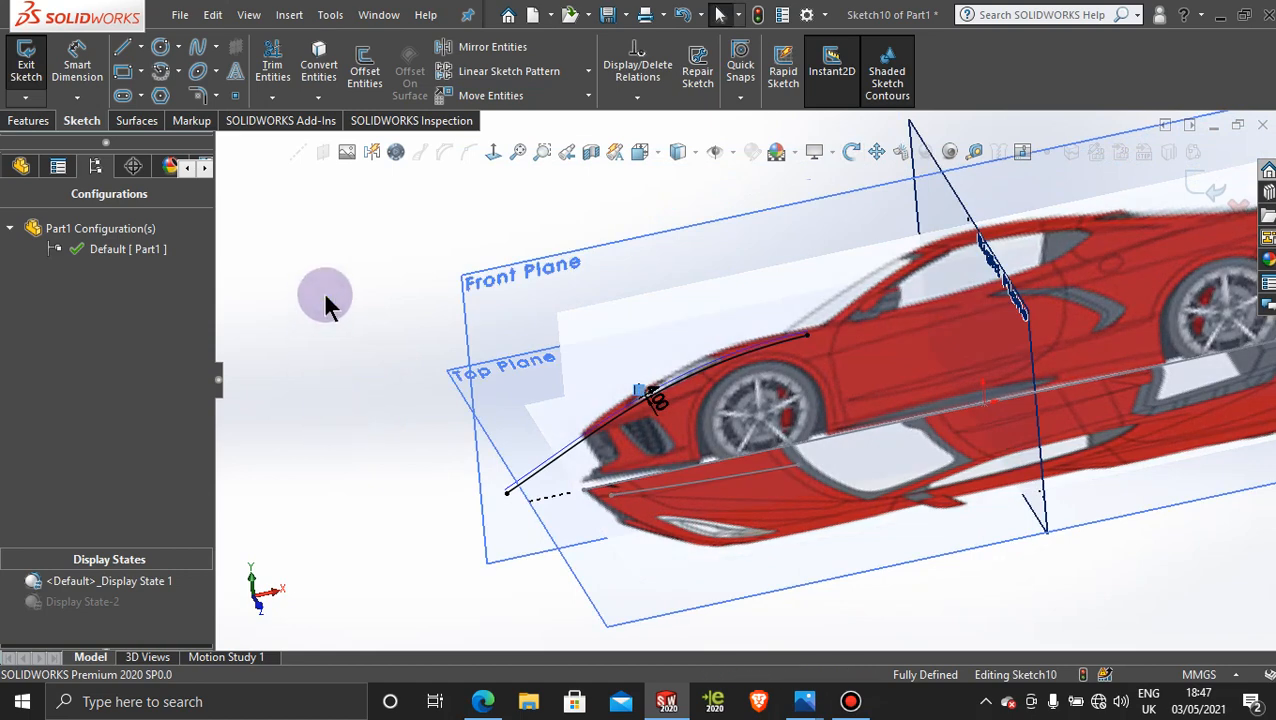
click(1207, 184)
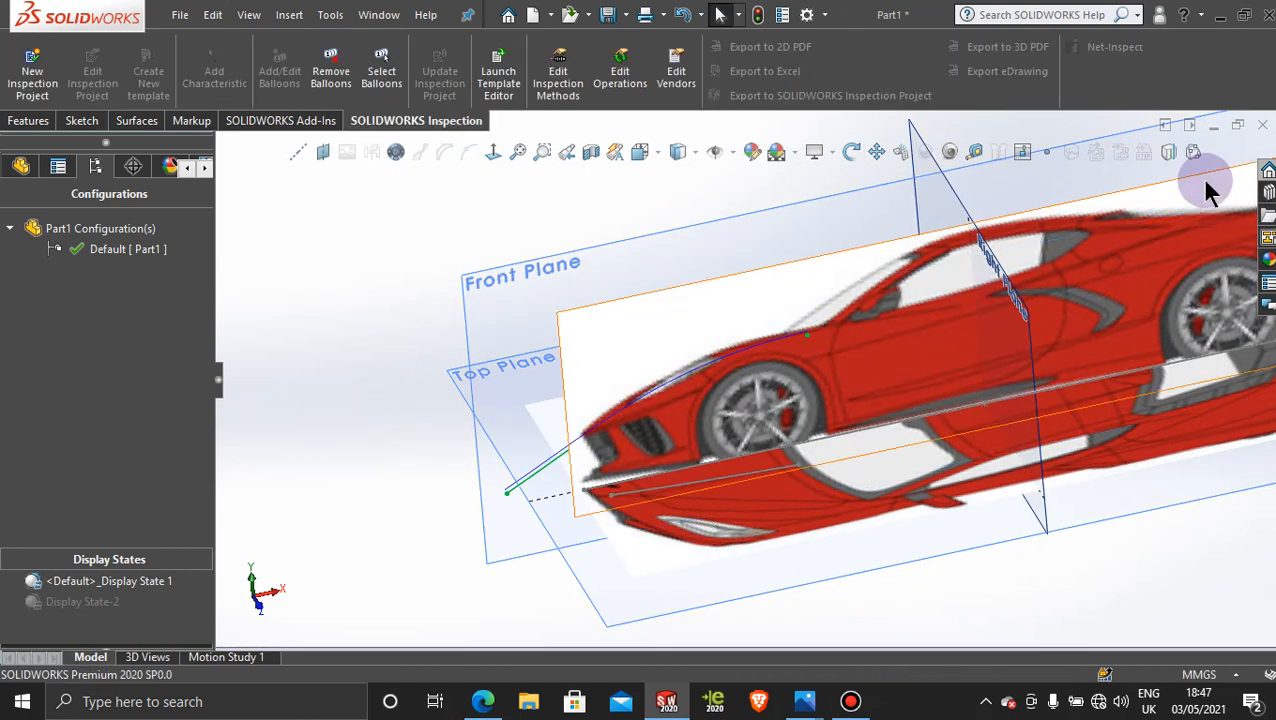
click(336, 245)
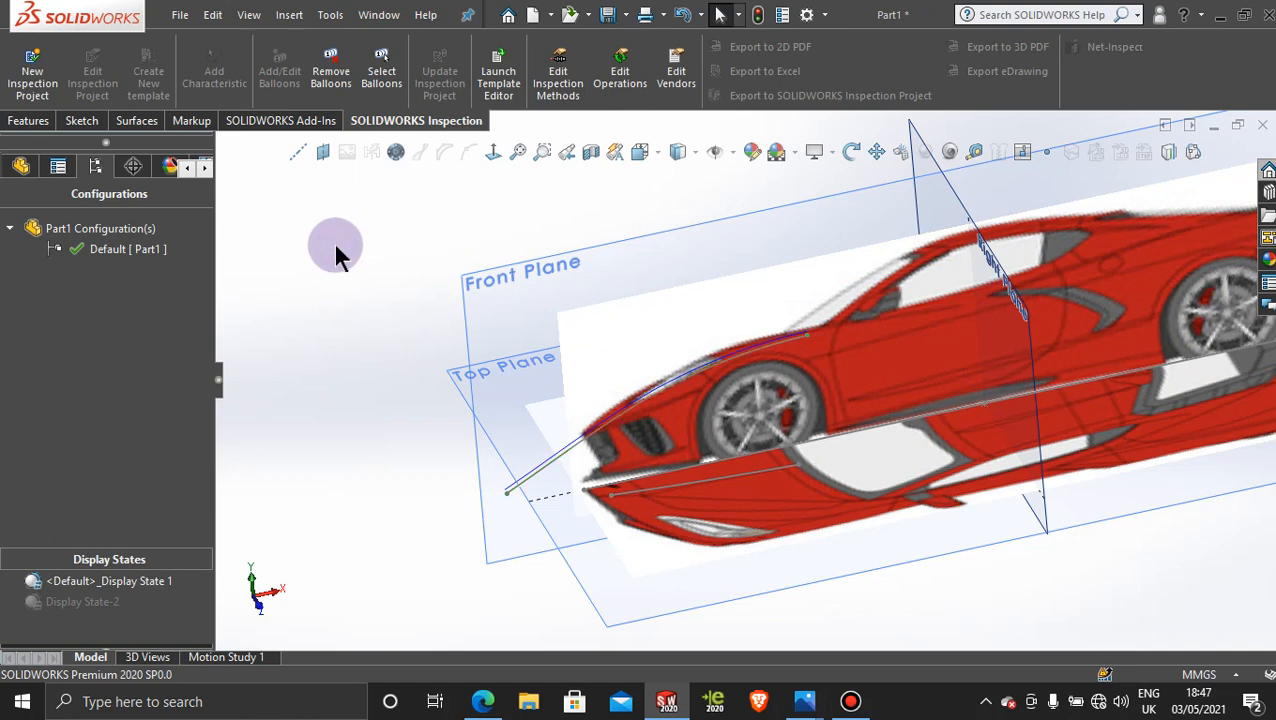
Step: Create a sketch-on-sketch projected curve from the top-view crease spline in Sketch8 and the offset hood curve in Sketch10
click(1165, 156)
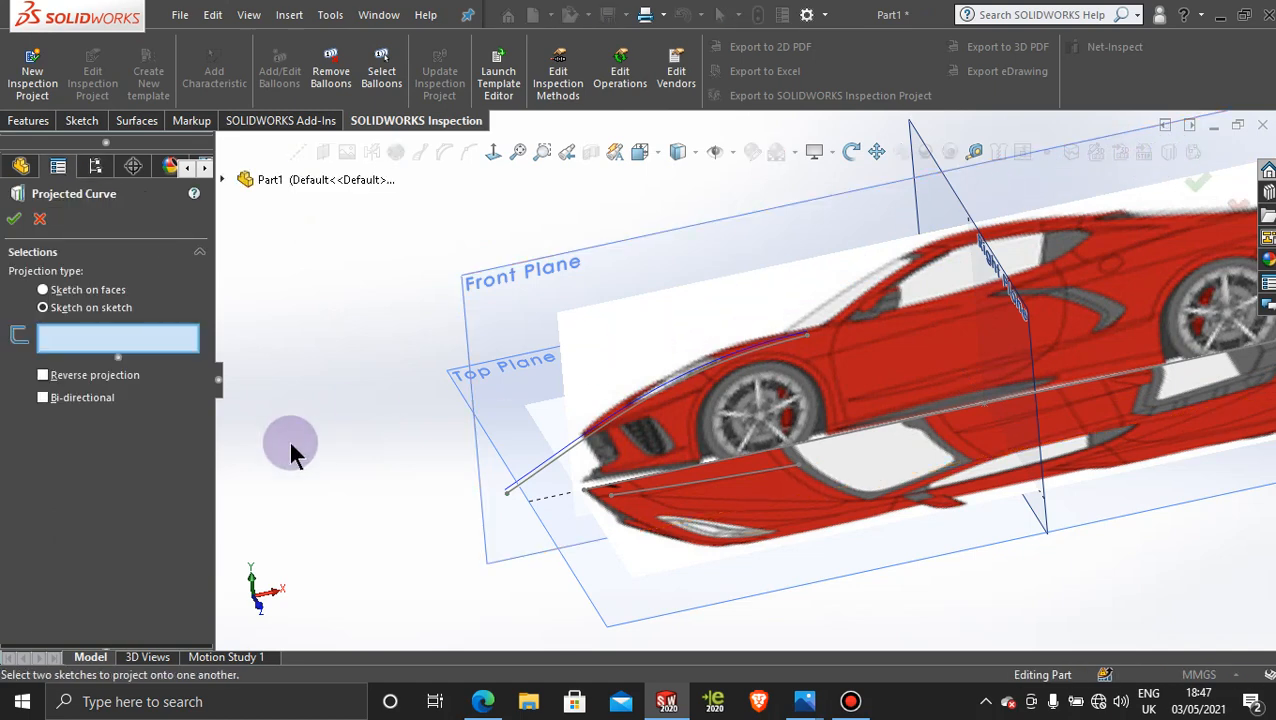
click(657, 495)
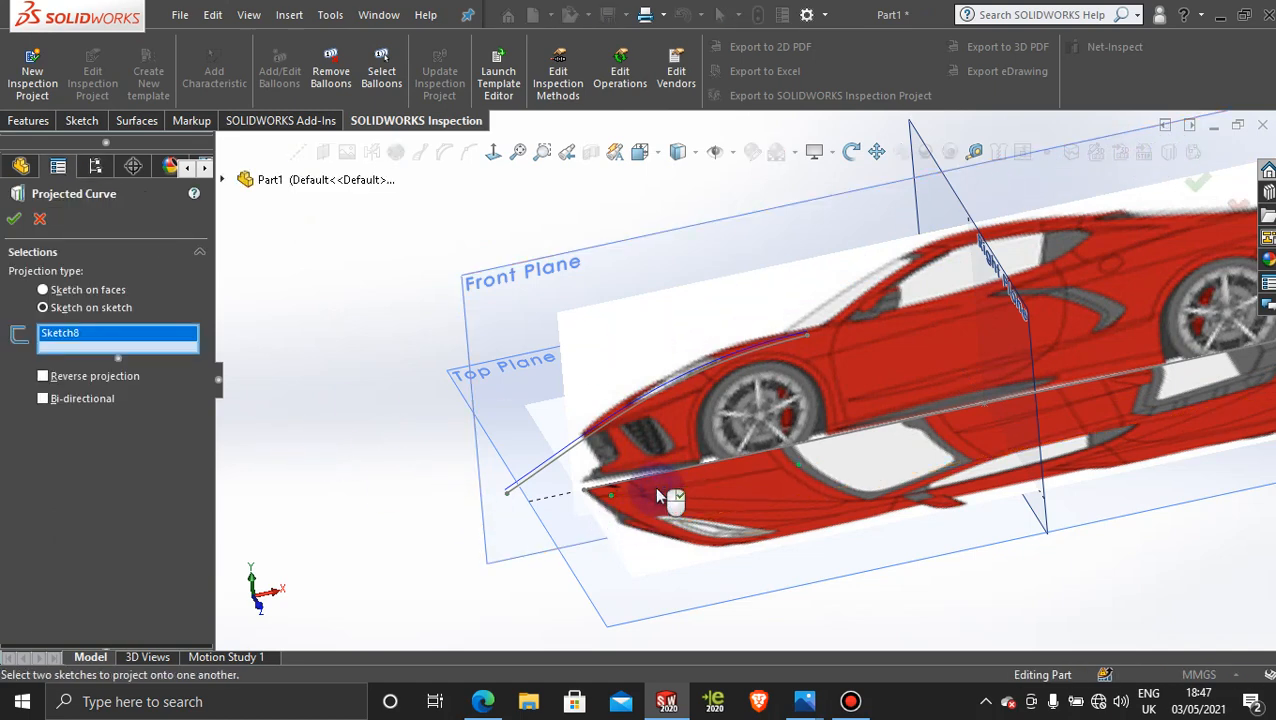
click(530, 477)
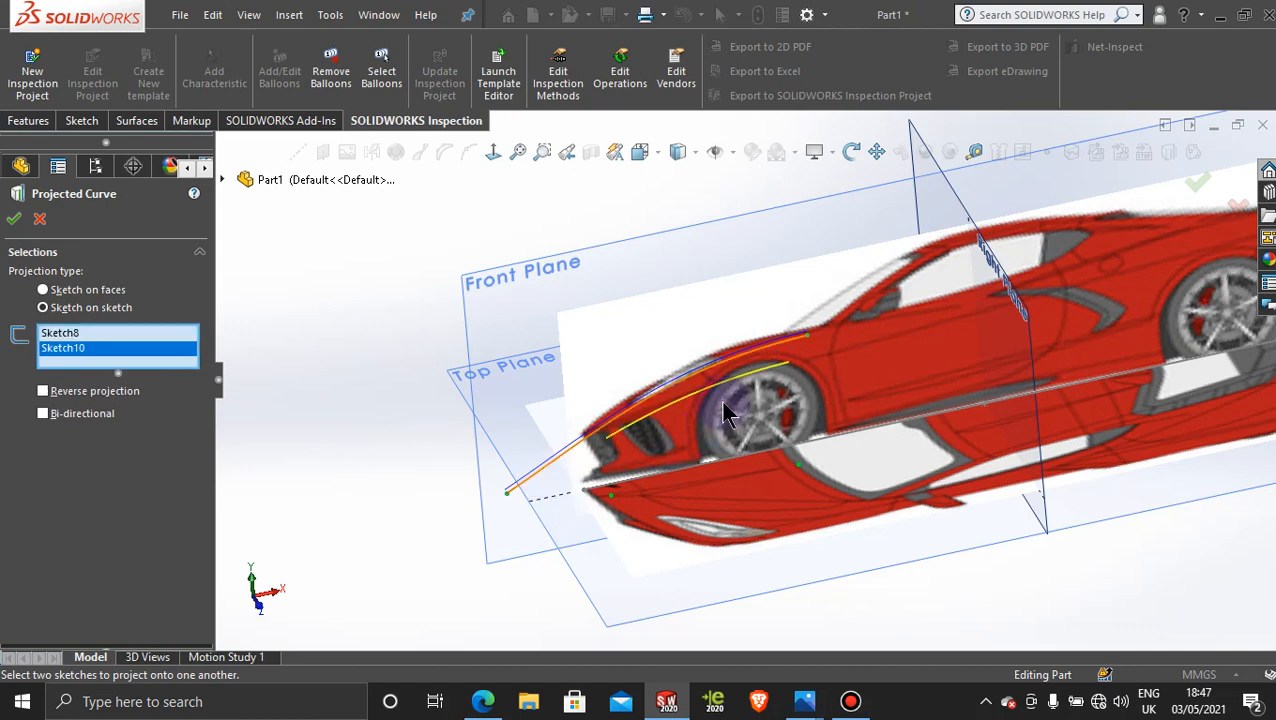
click(14, 226)
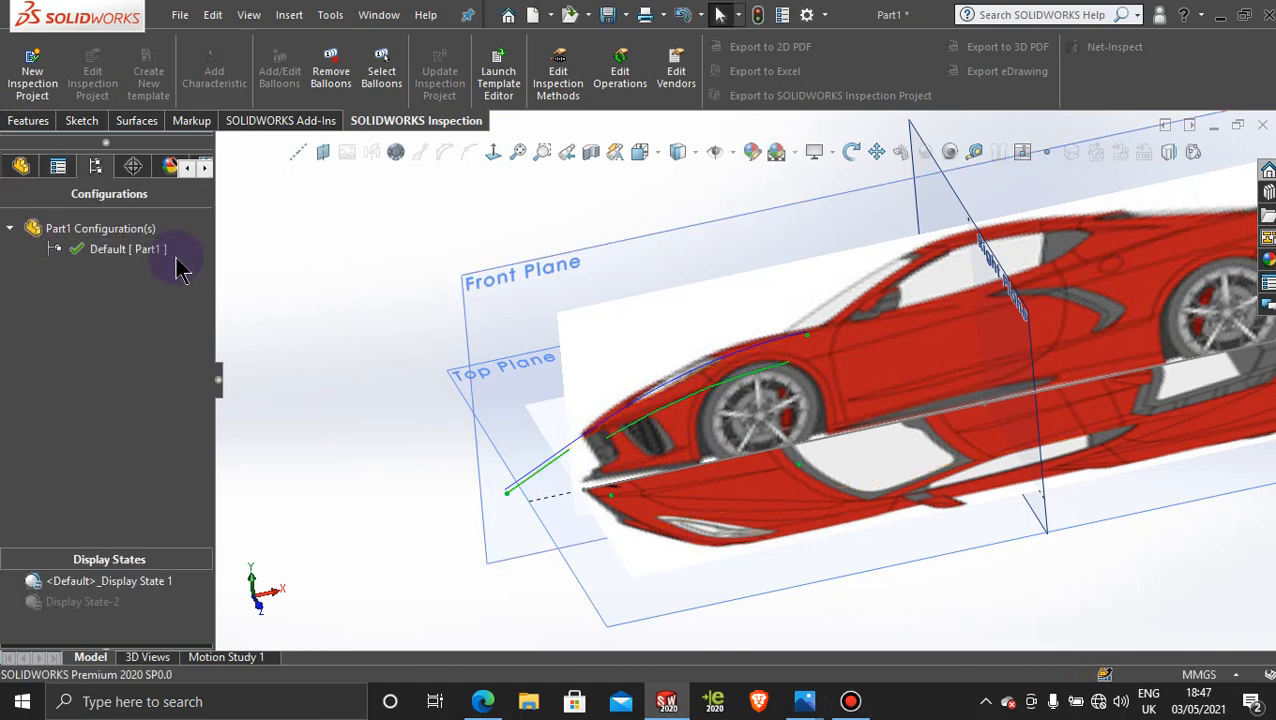
Step: Activate Display State-2 and examine the two projected hood curves on their own from an angled view
double_click(88, 604)
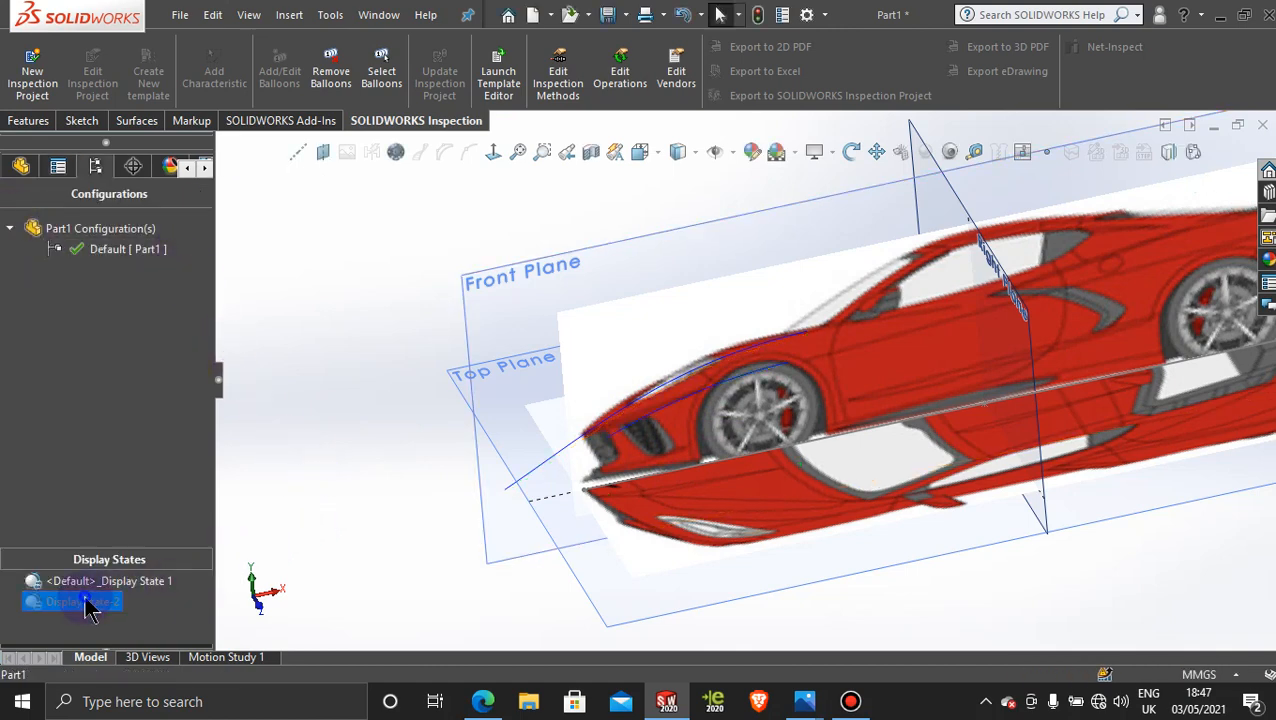
middle_drag(772, 437, 805, 479)
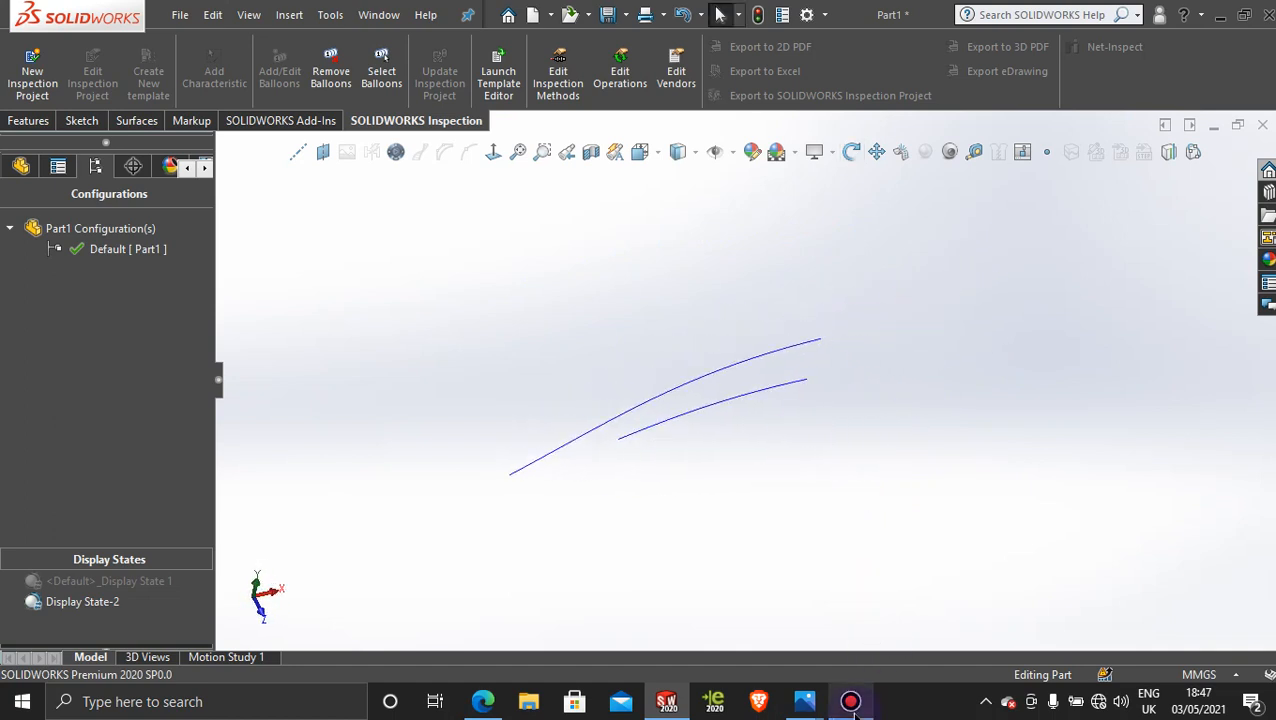
click(850, 701)
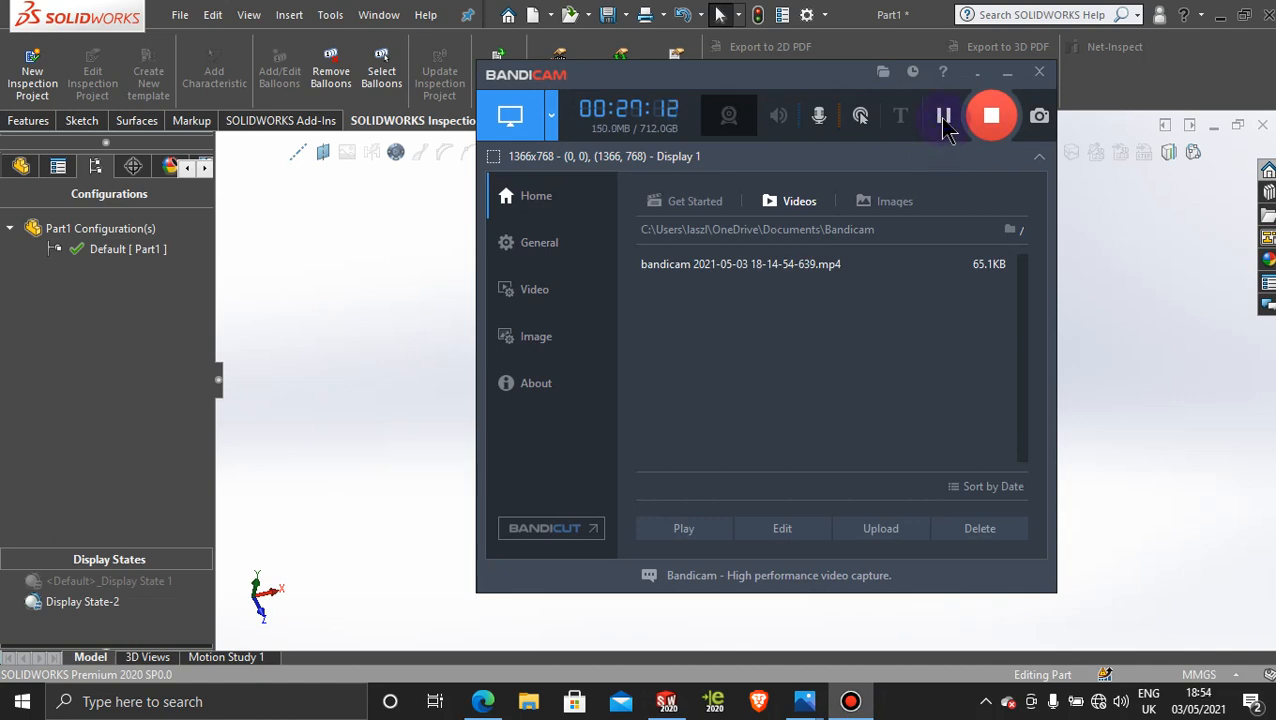
Step: In a new 3D sketch, draw a two-point spline joining the rear endpoints of the two projected hood curves
click(1007, 75)
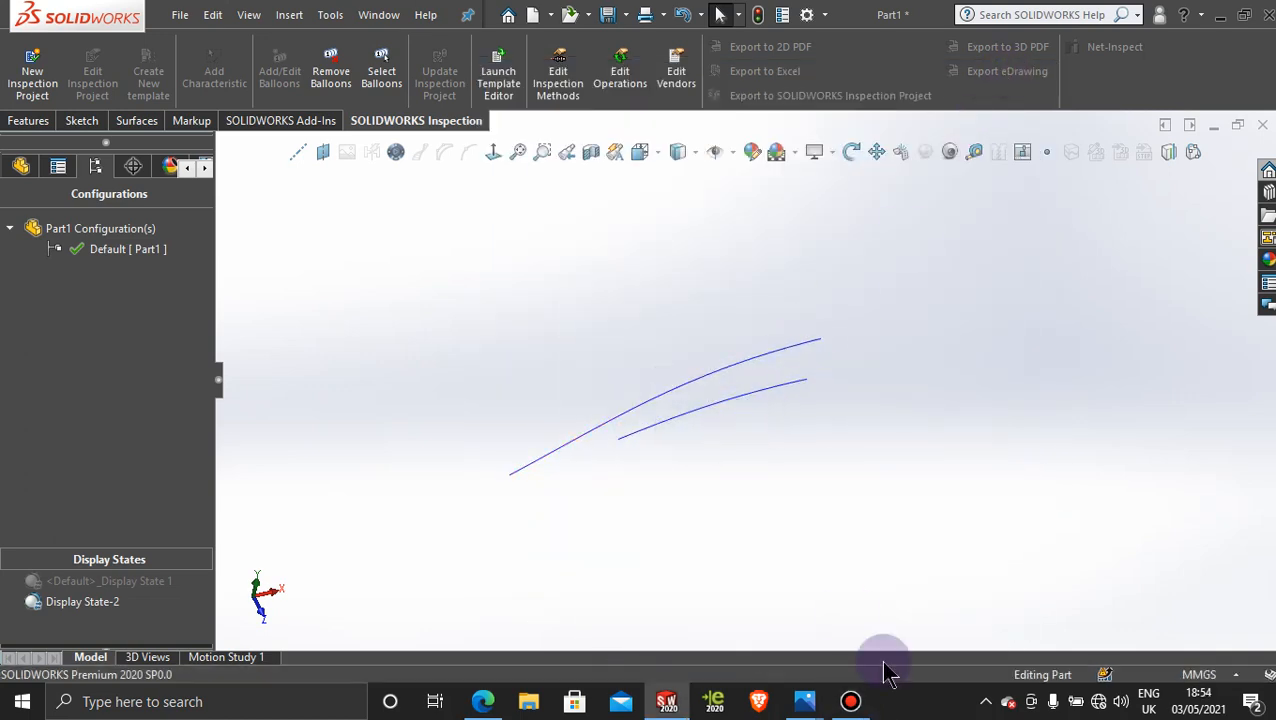
mouse_move(749, 530)
middle_down()
mouse_move(869, 461)
mouse_move(727, 521)
middle_up()
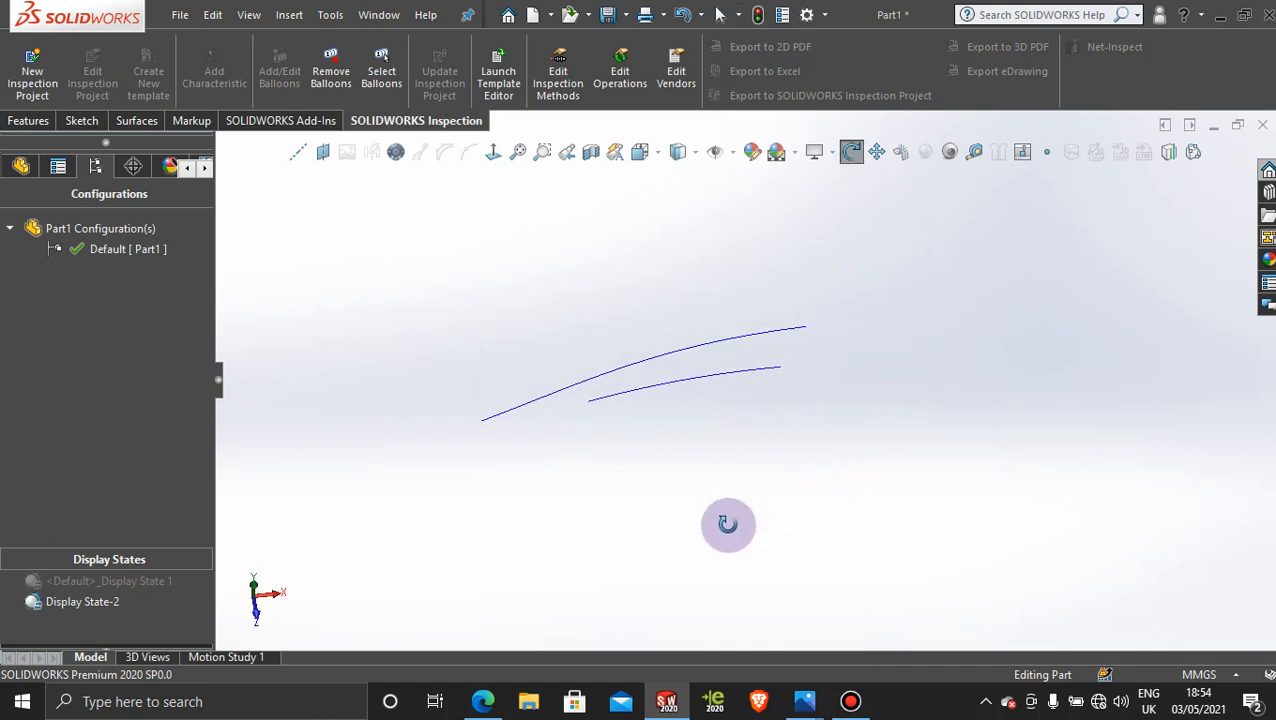
scroll(709, 357, down, 2)
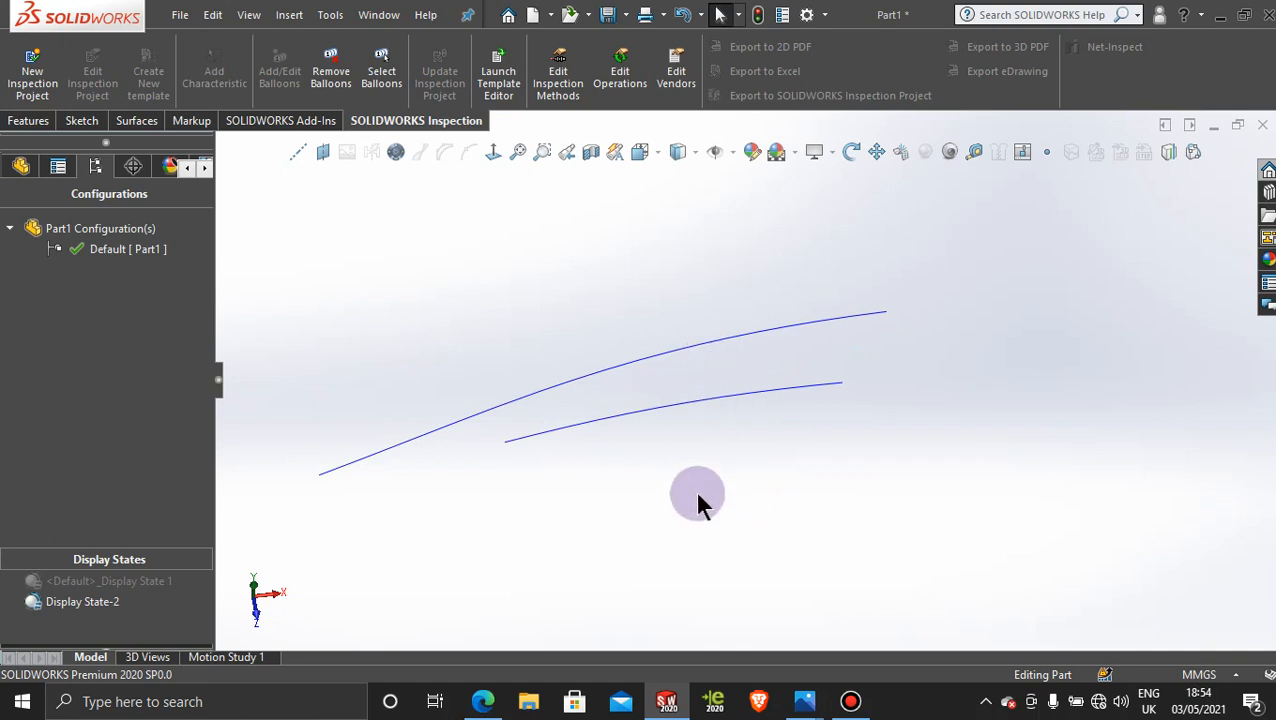
mouse_move(698, 498)
middle_down()
mouse_move(703, 487)
mouse_move(740, 501)
mouse_move(692, 490)
mouse_move(763, 507)
mouse_move(666, 492)
middle_up()
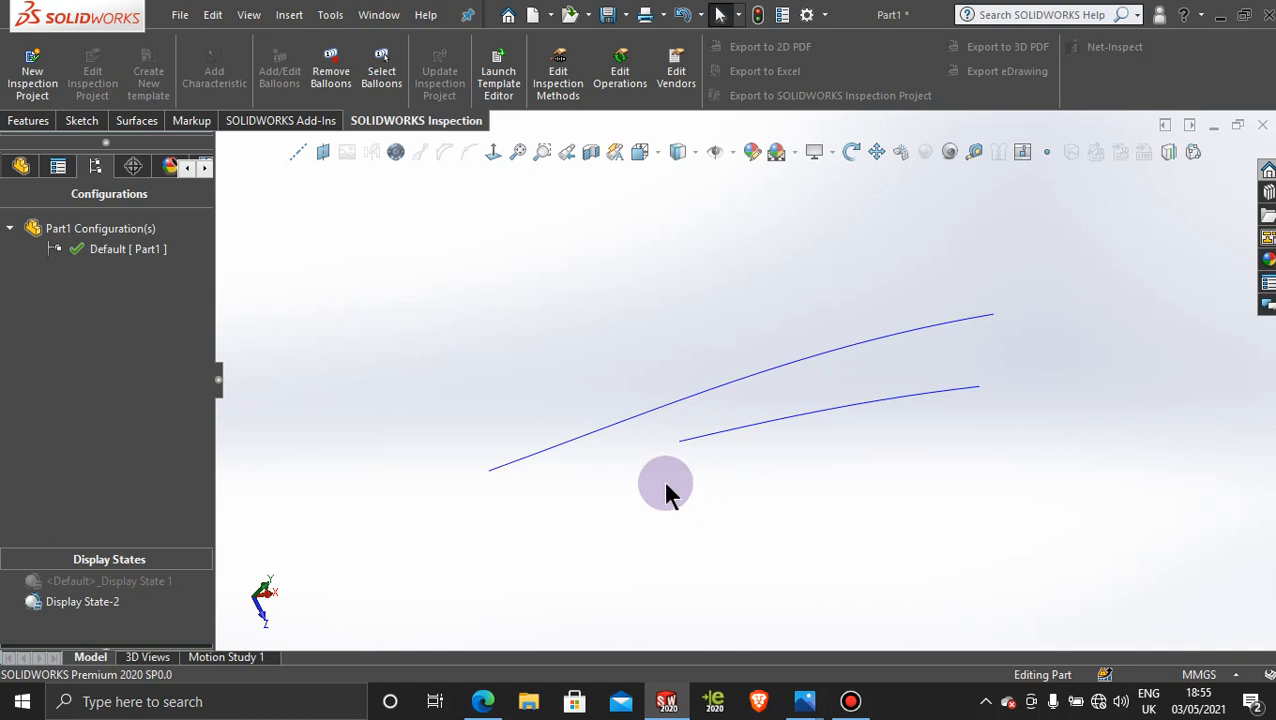
click(84, 121)
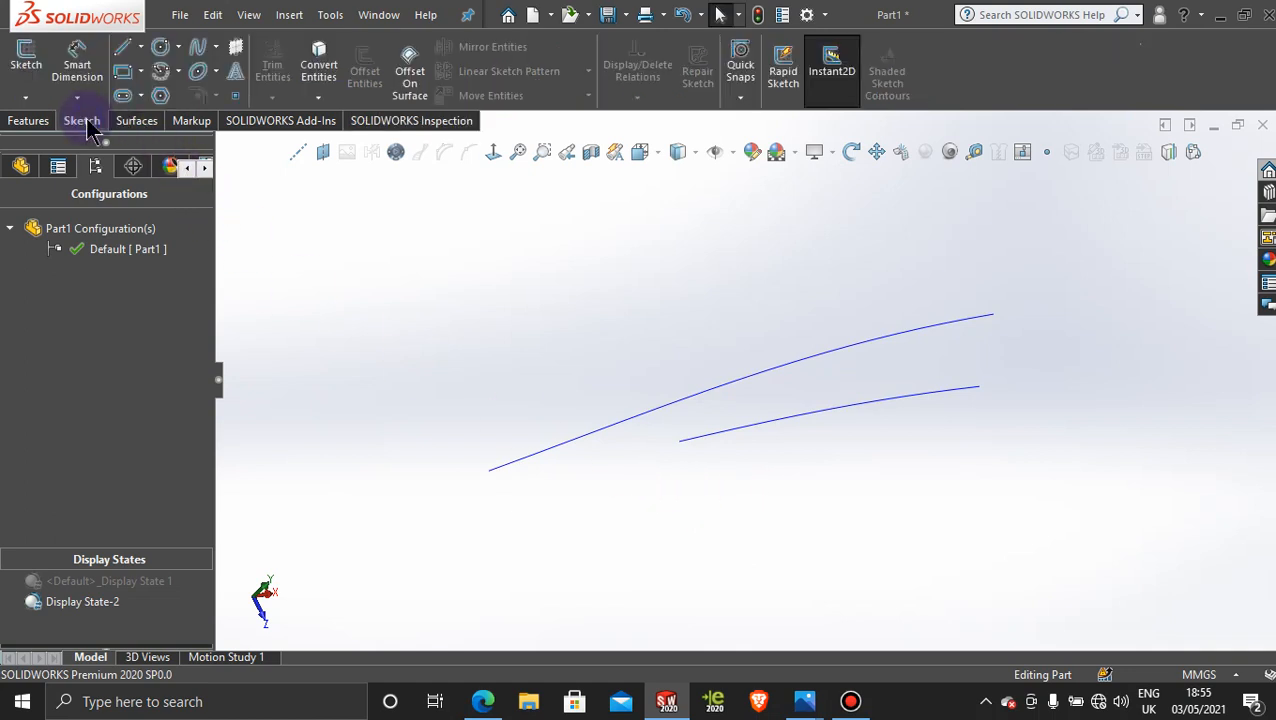
click(25, 97)
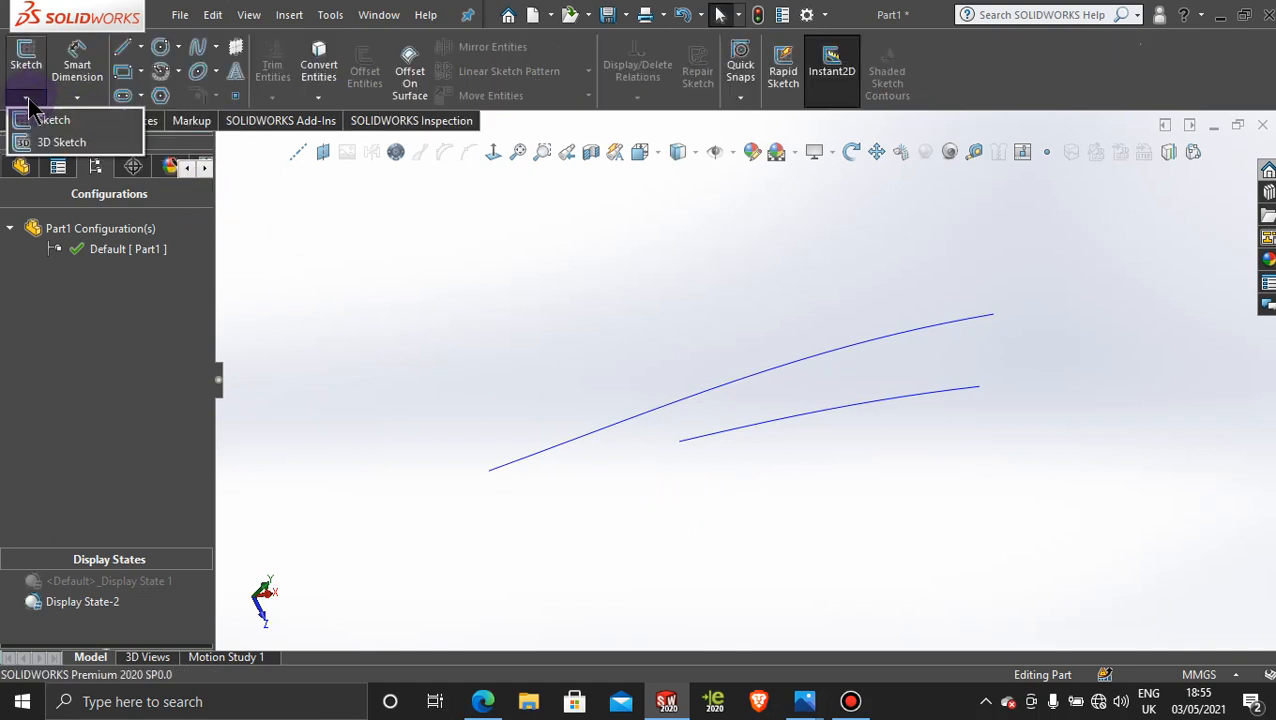
click(62, 143)
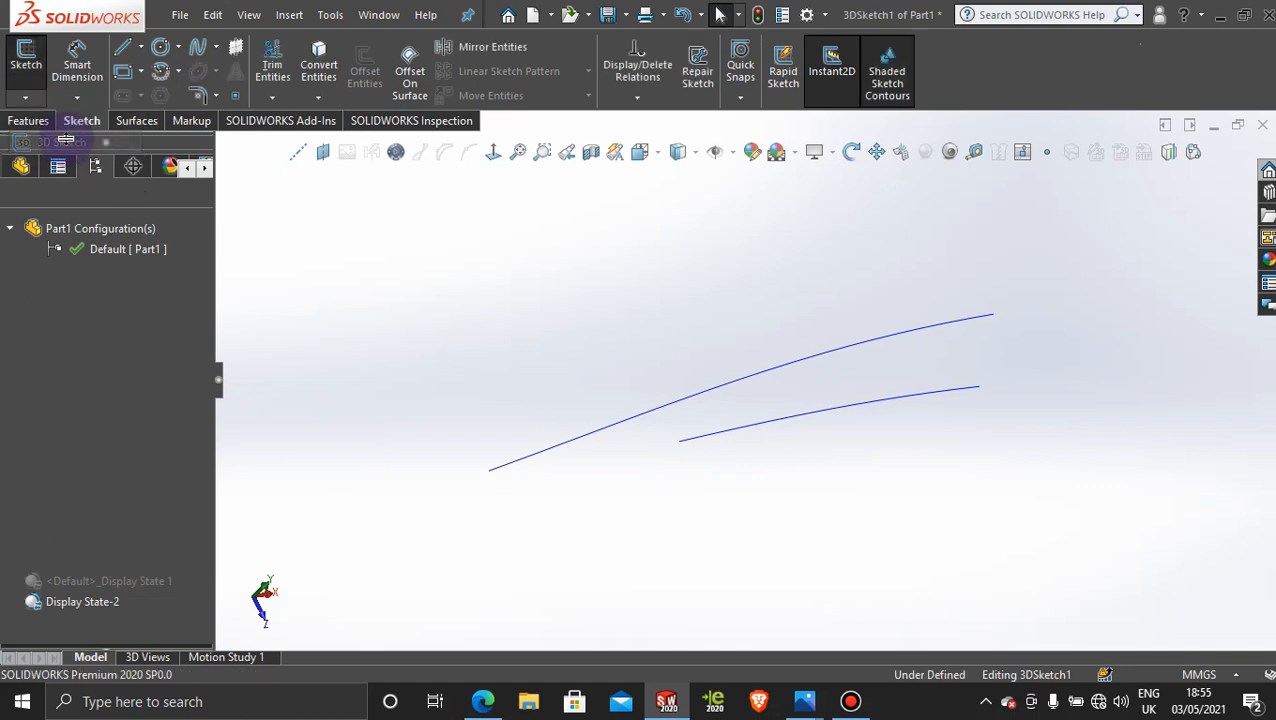
click(199, 53)
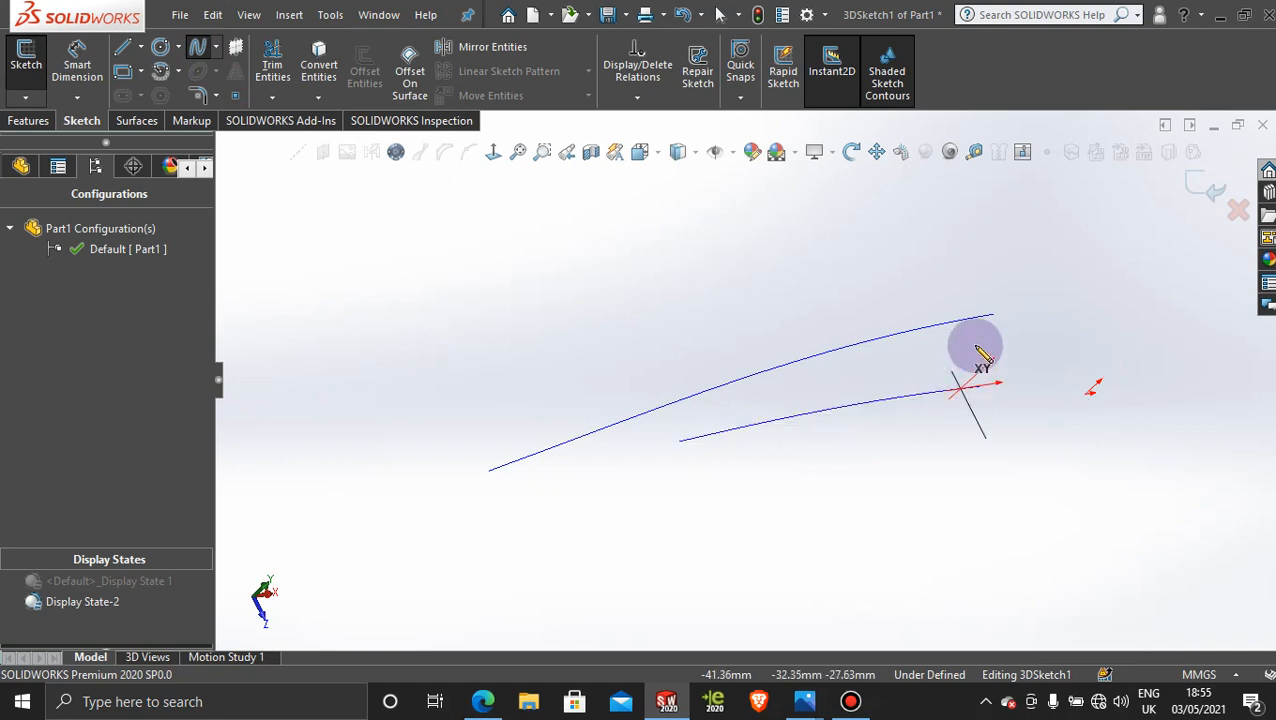
click(957, 321)
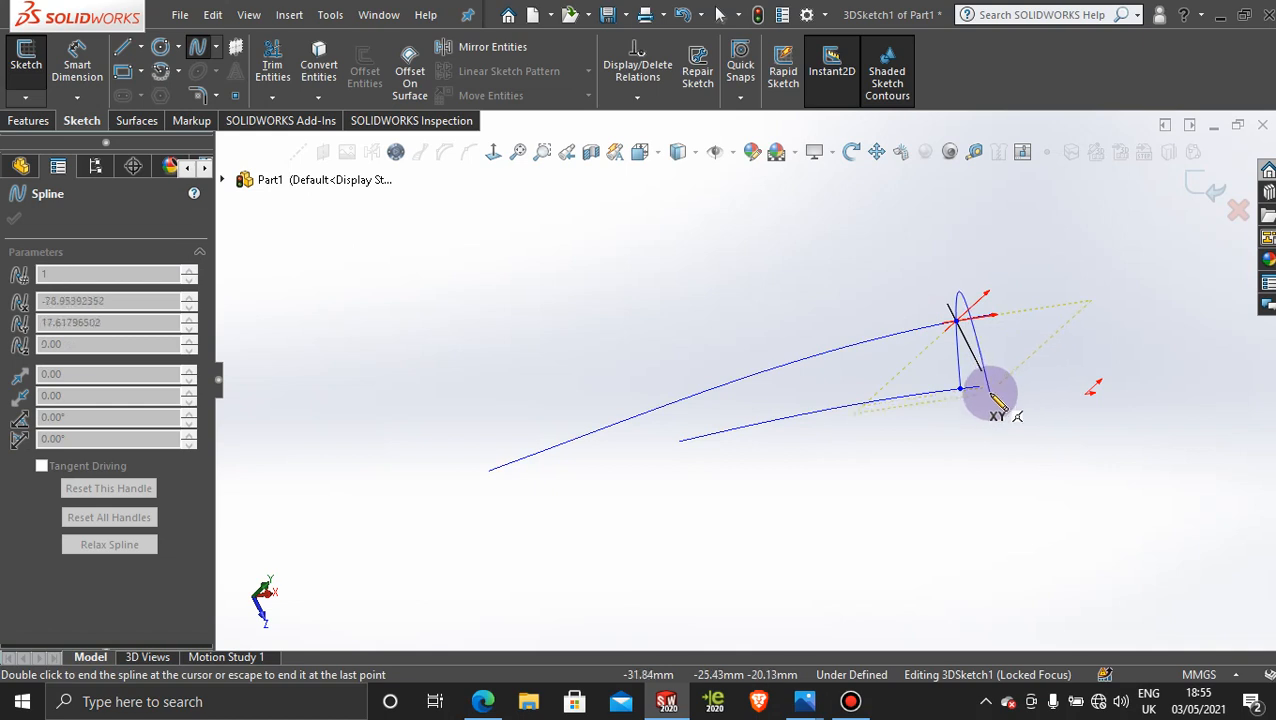
double_click(993, 398)
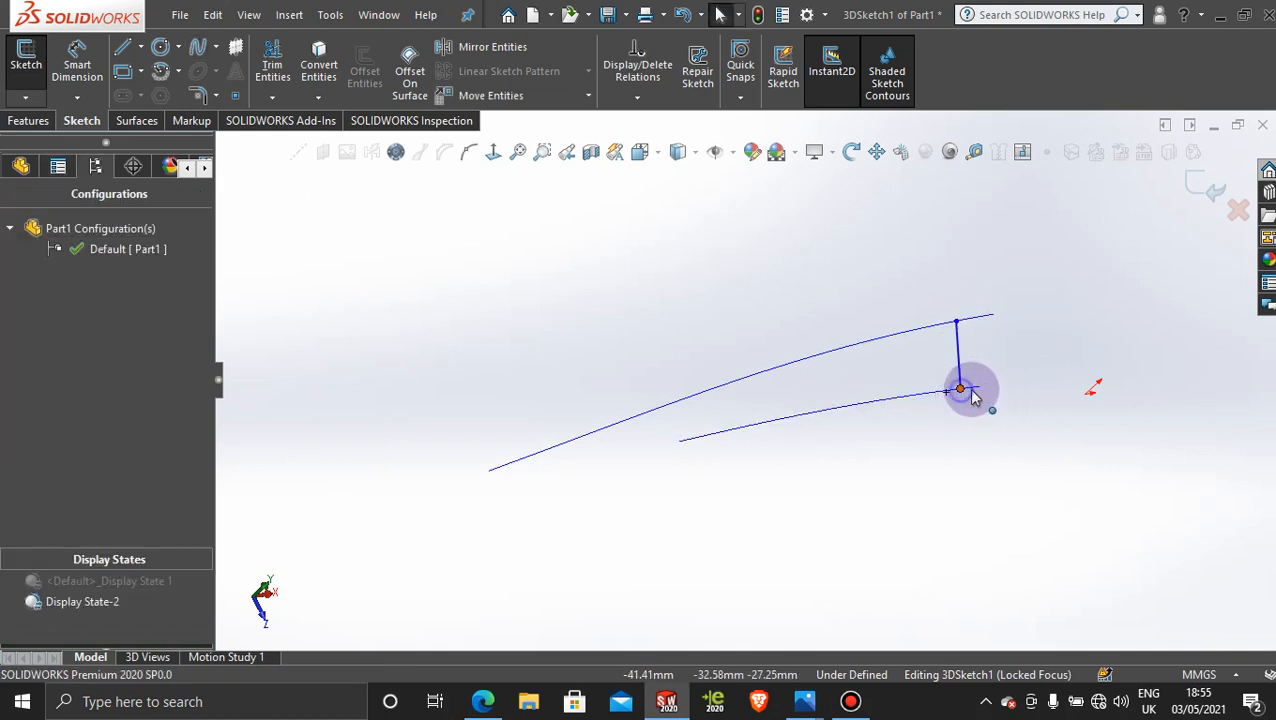
drag(967, 389, 1036, 381)
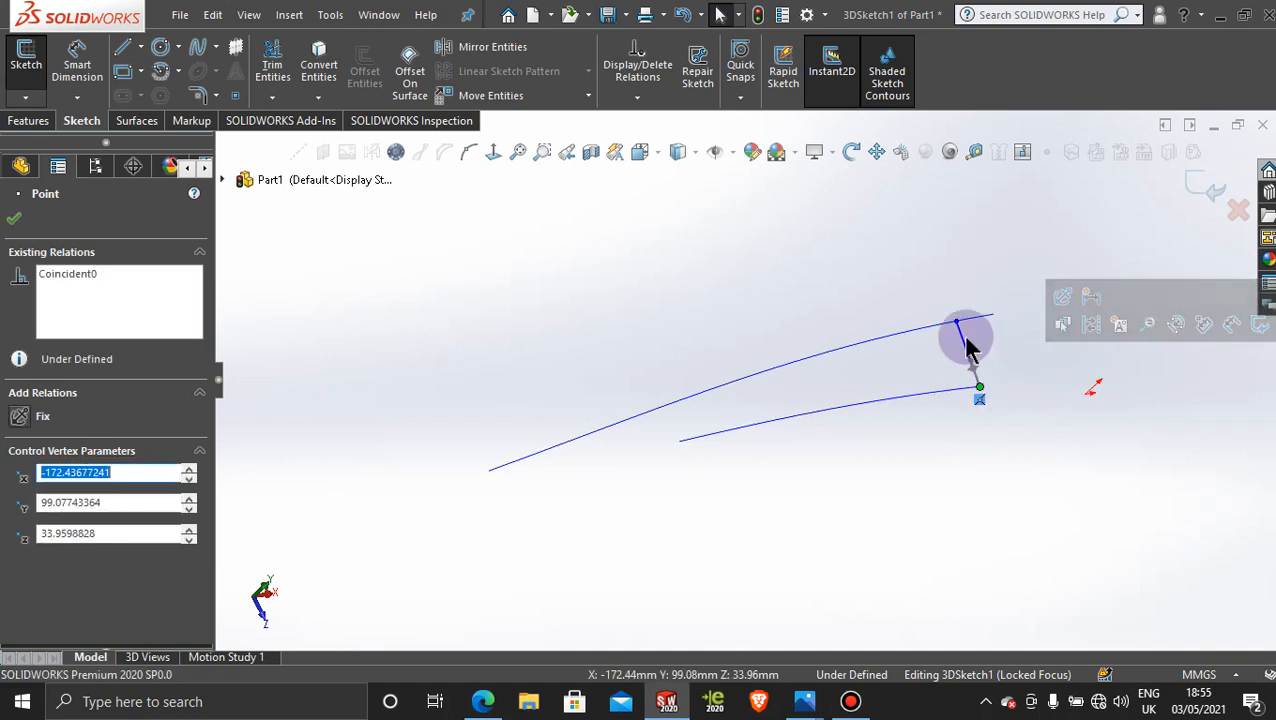
drag(959, 330, 1035, 342)
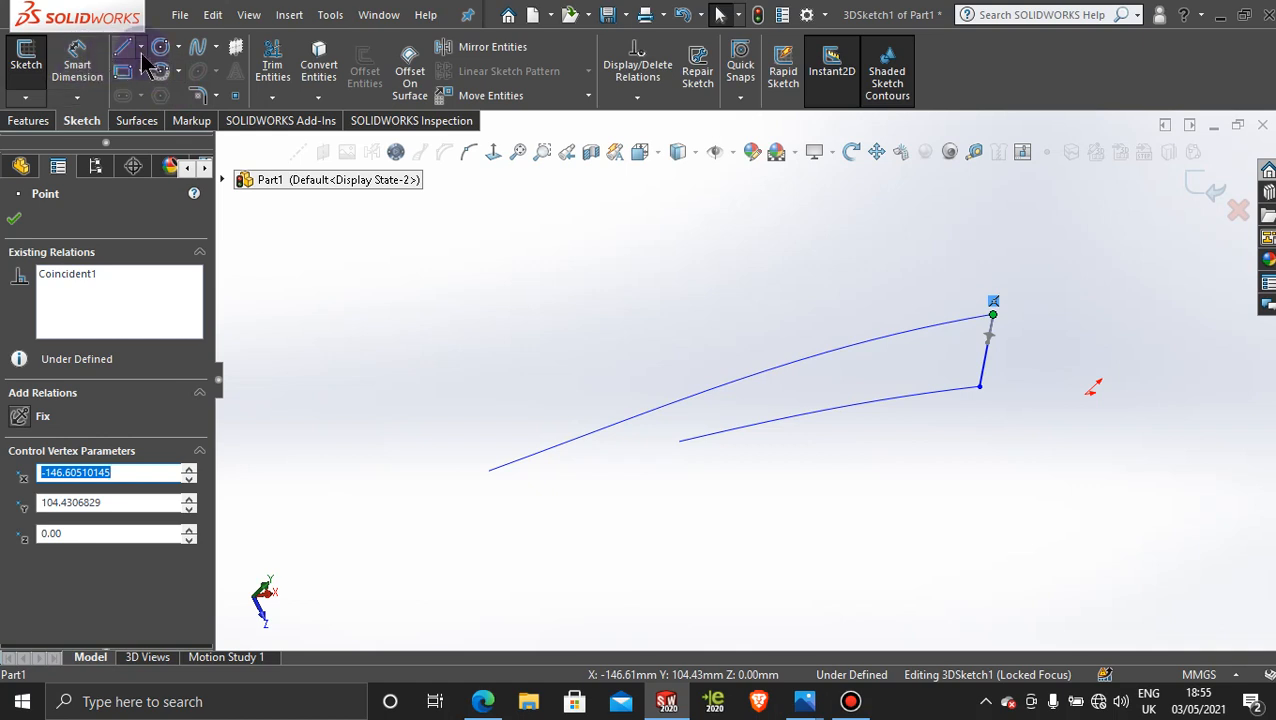
Step: Draw a second two-point spline joining the front endpoints of the two projected hood curves
click(196, 55)
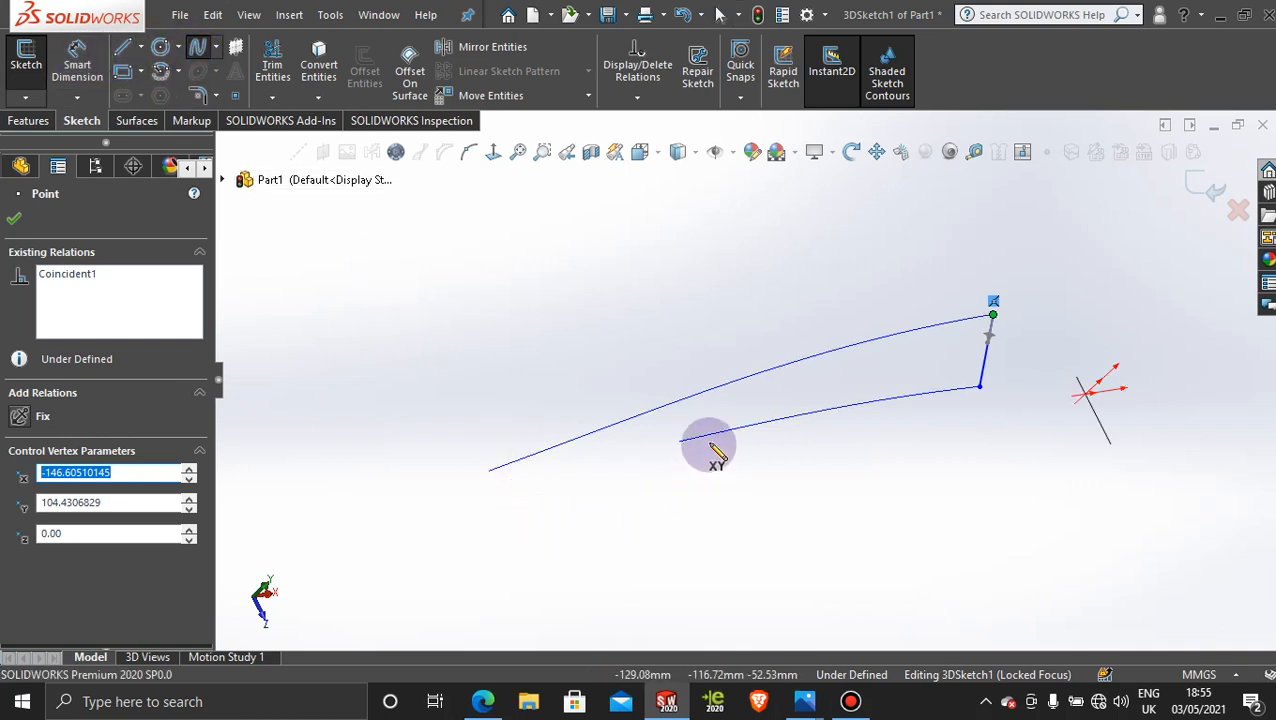
click(678, 438)
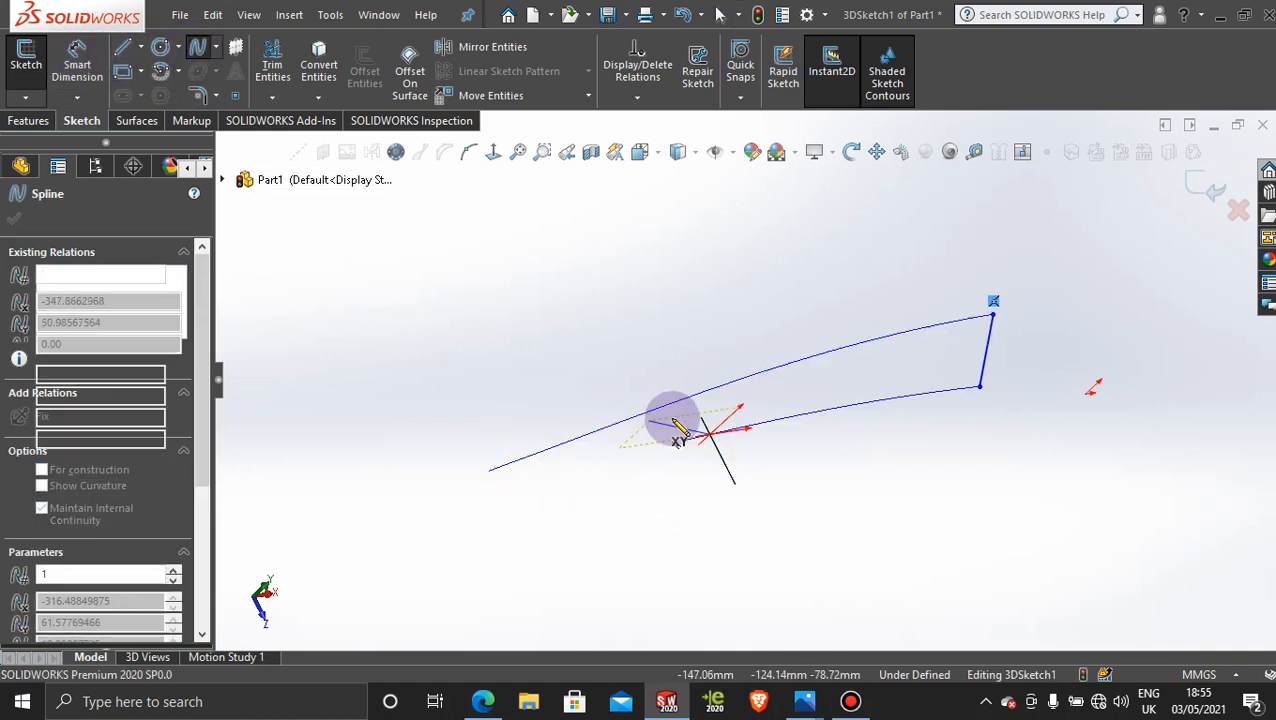
click(700, 400)
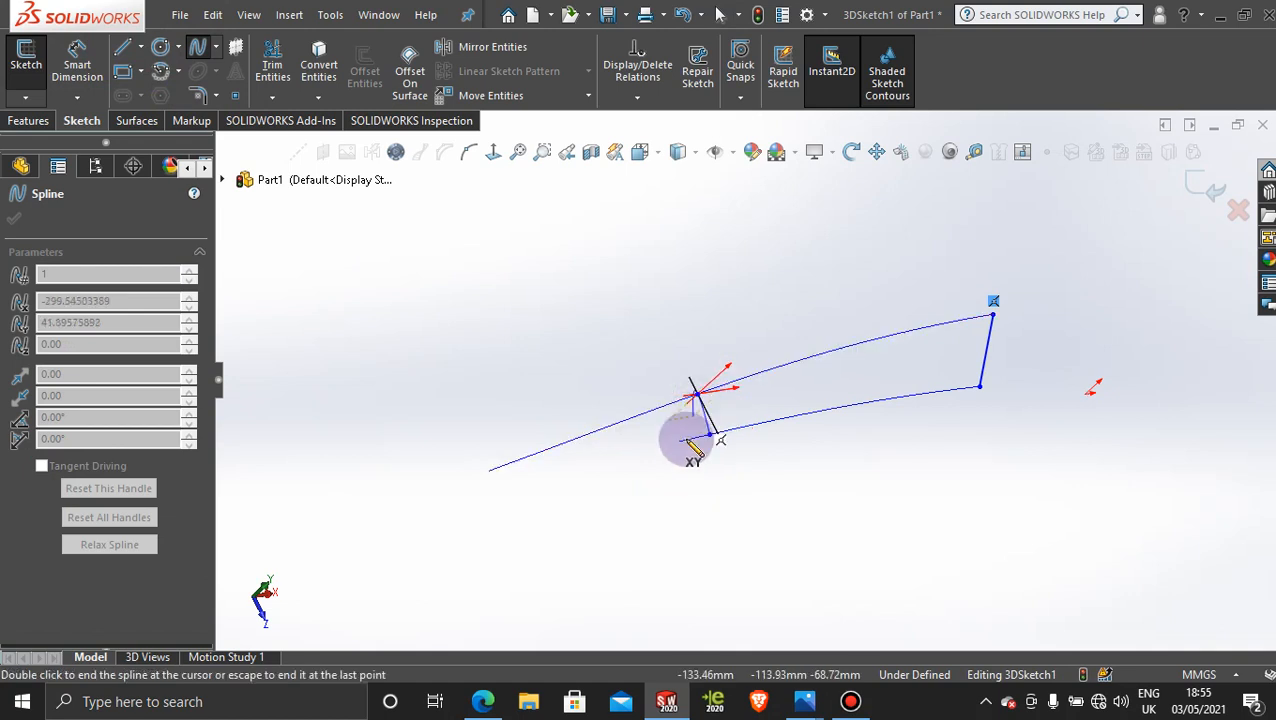
key(Escape)
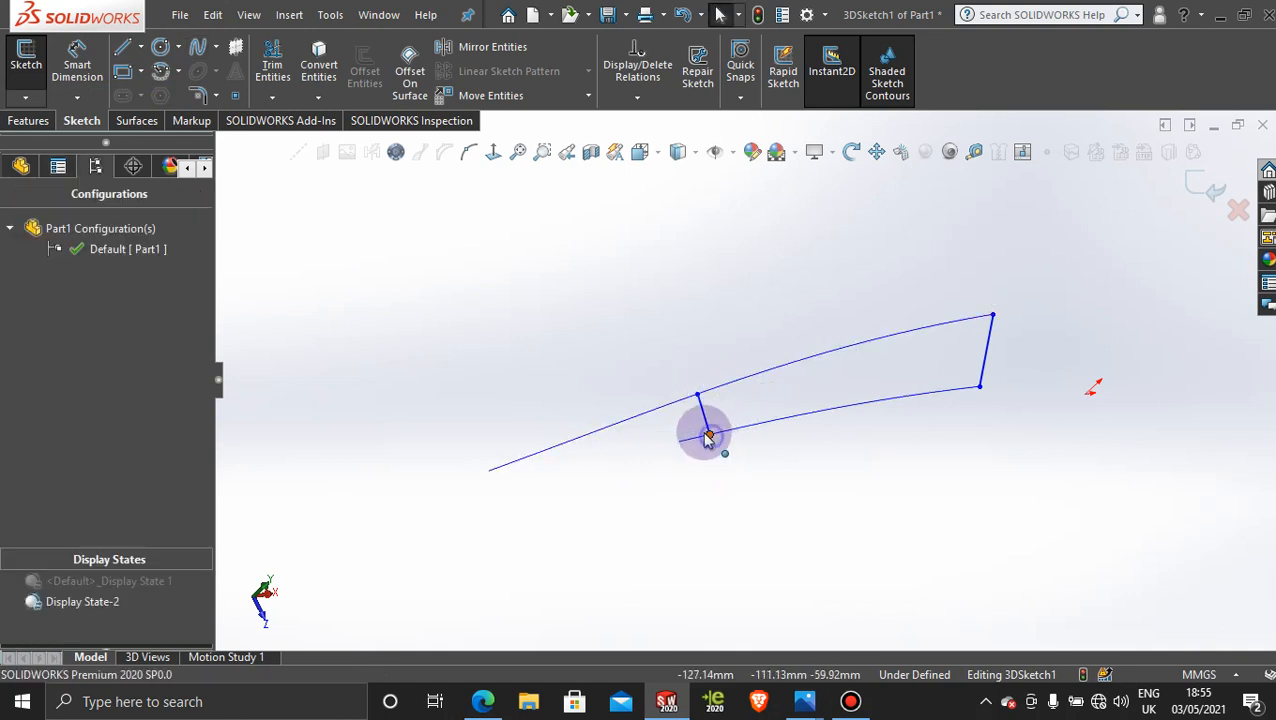
click(679, 441)
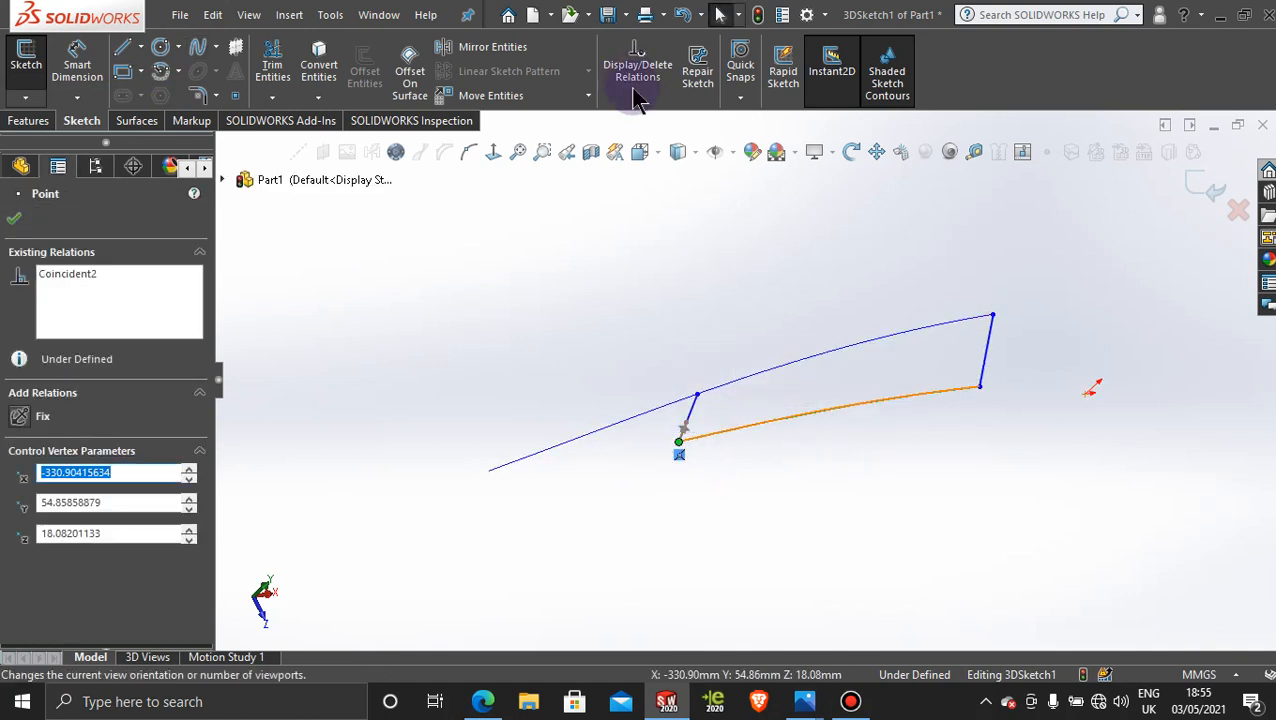
drag(696, 398, 408, 529)
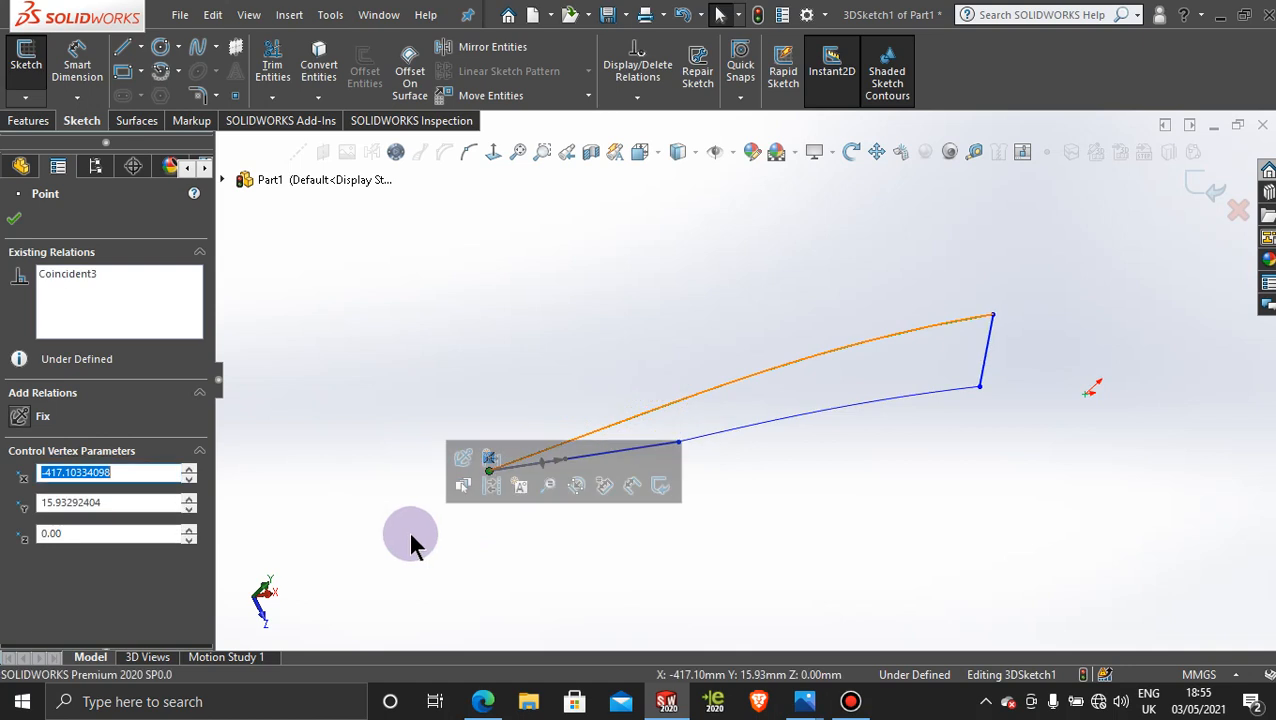
click(19, 222)
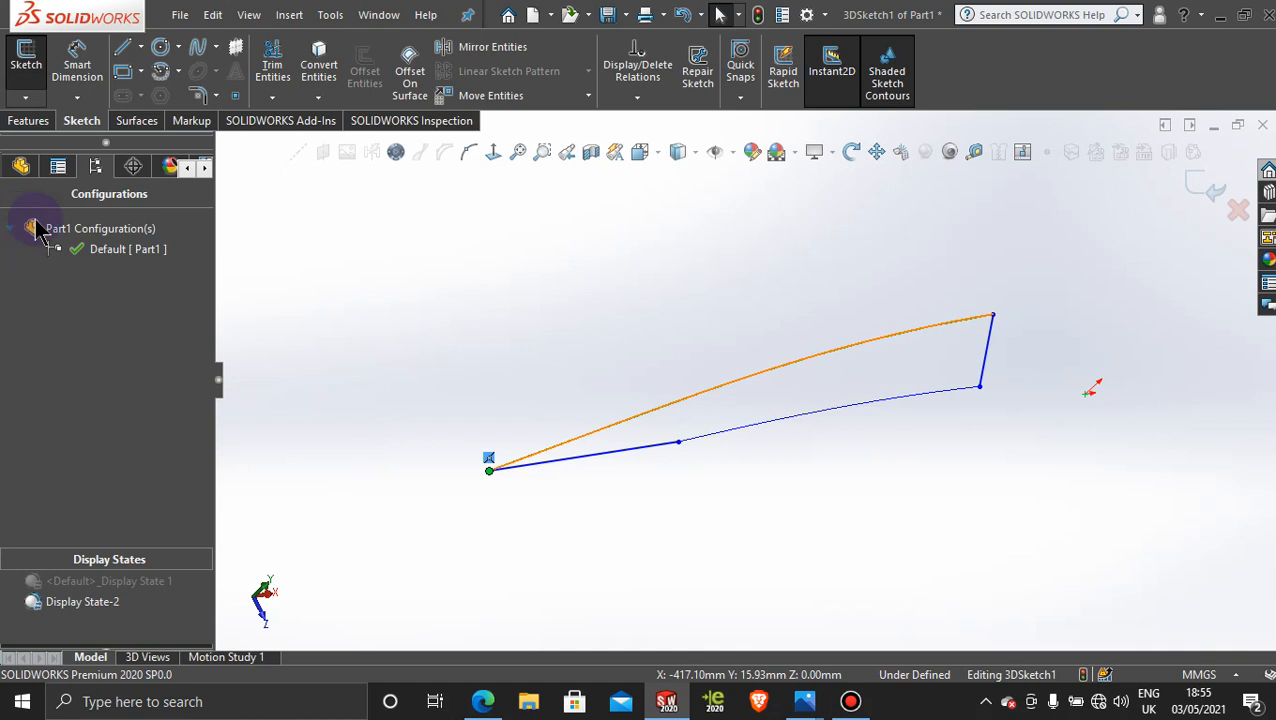
click(714, 261)
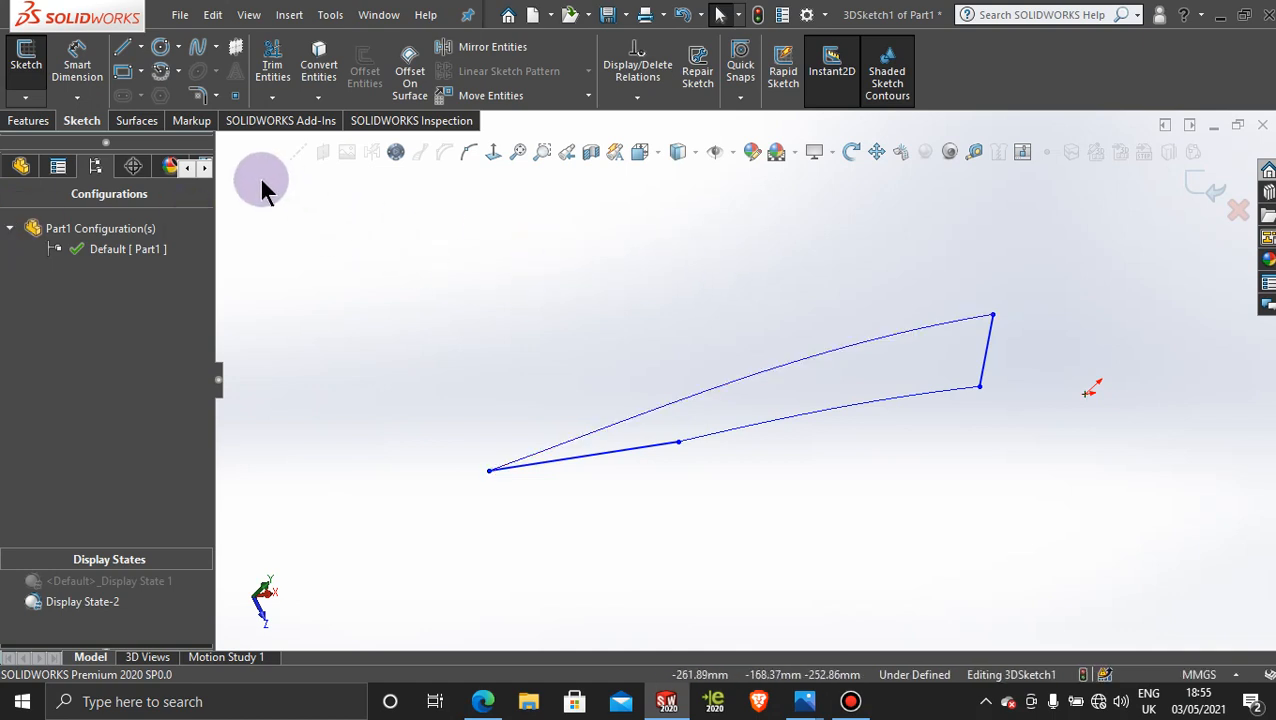
Step: Start a Boundary Surface with the lower and upper projected hood curves, Curve2 and Curve1, as Direction 1
click(136, 124)
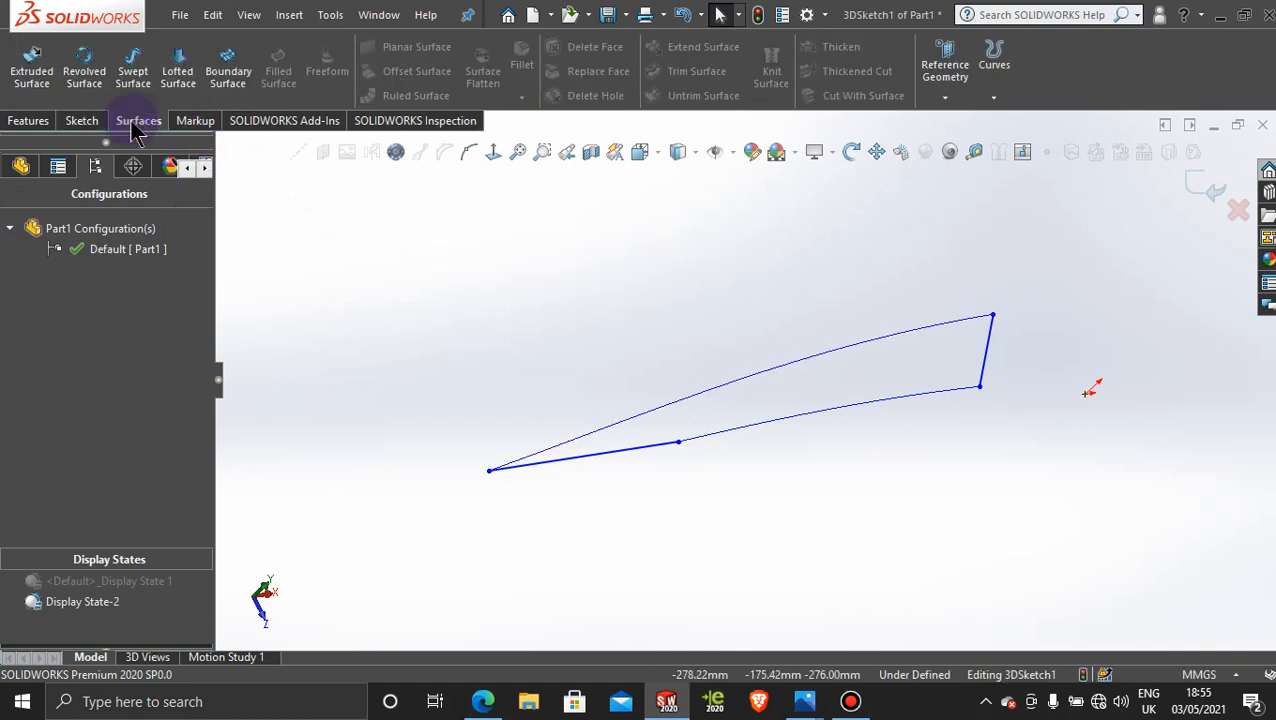
click(229, 70)
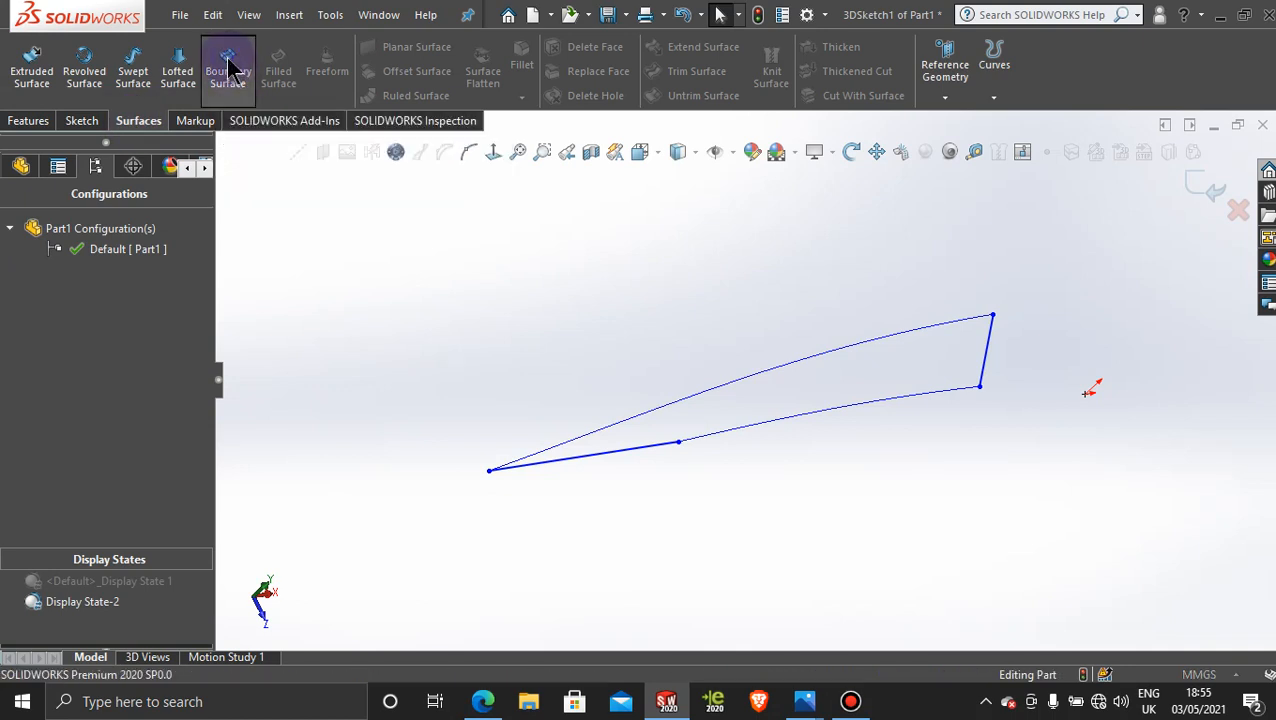
click(787, 415)
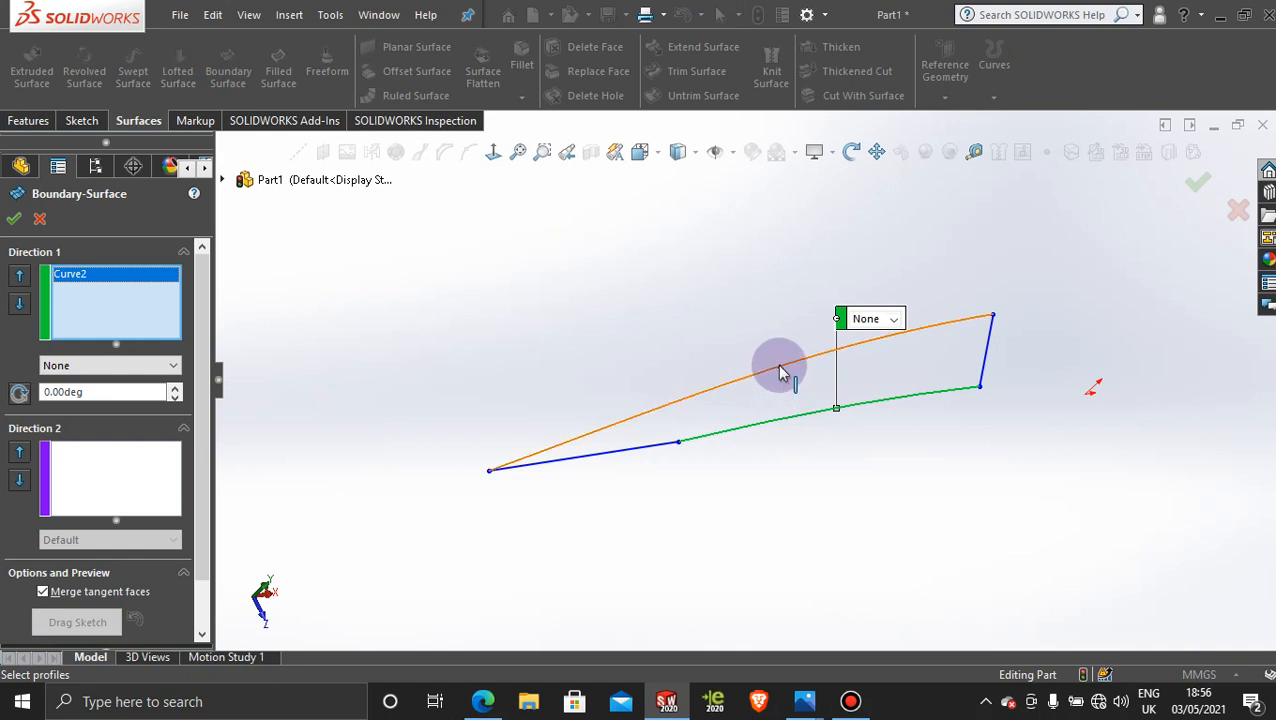
click(783, 373)
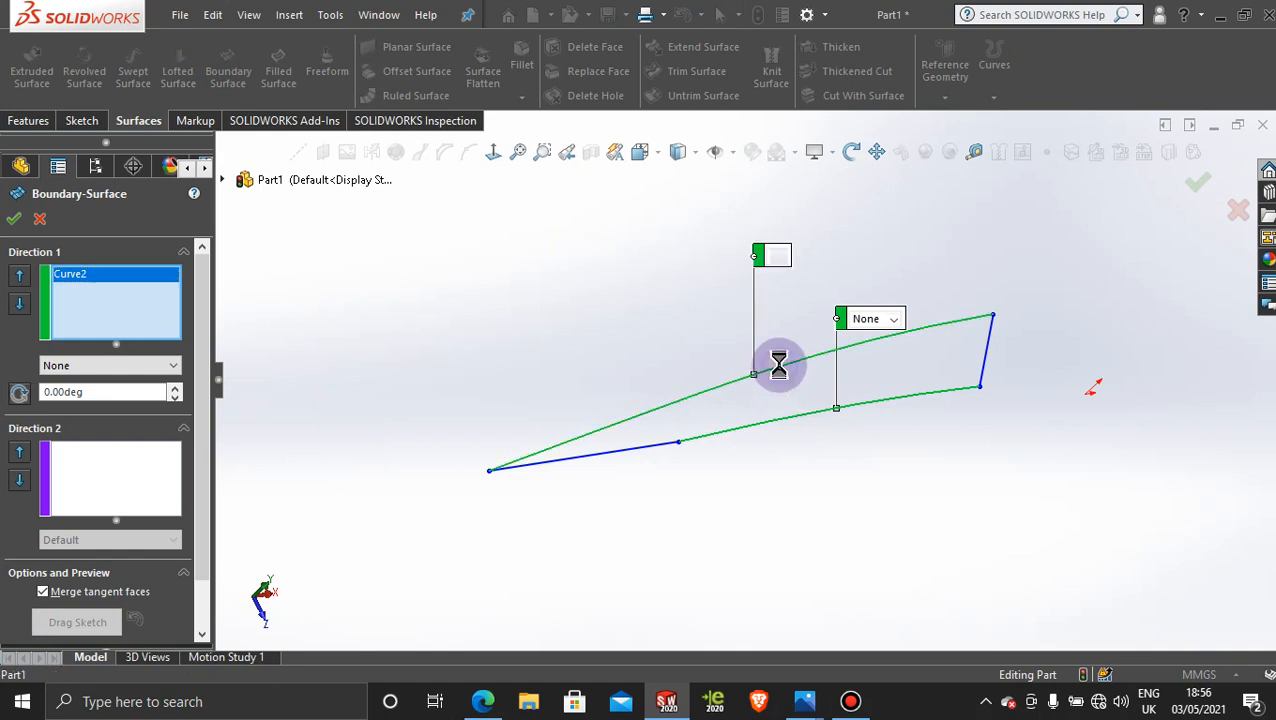
click(103, 475)
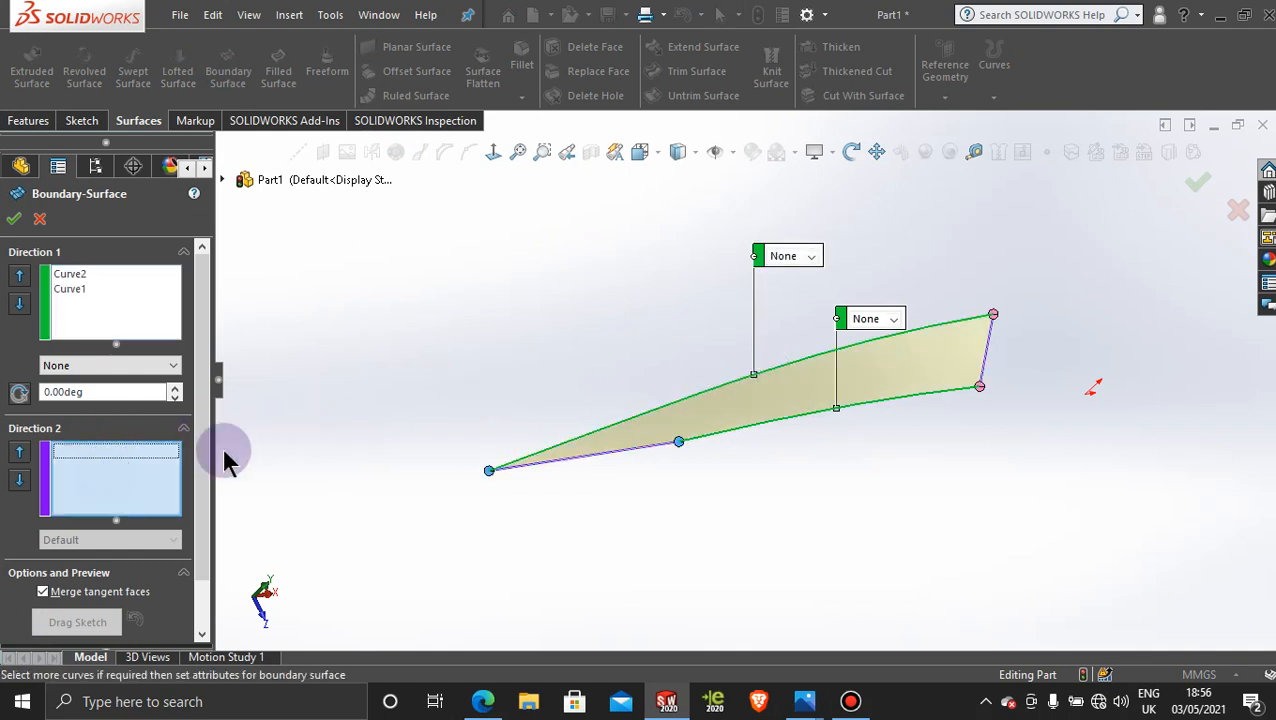
click(991, 353)
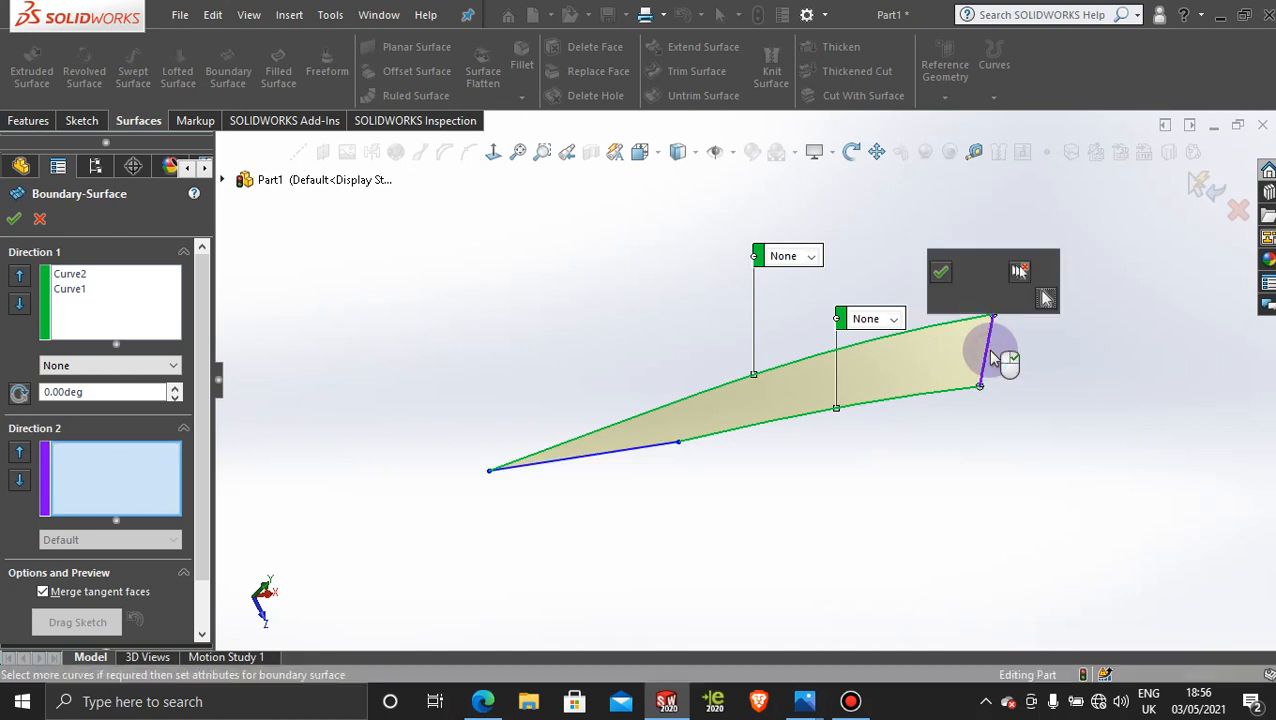
click(627, 458)
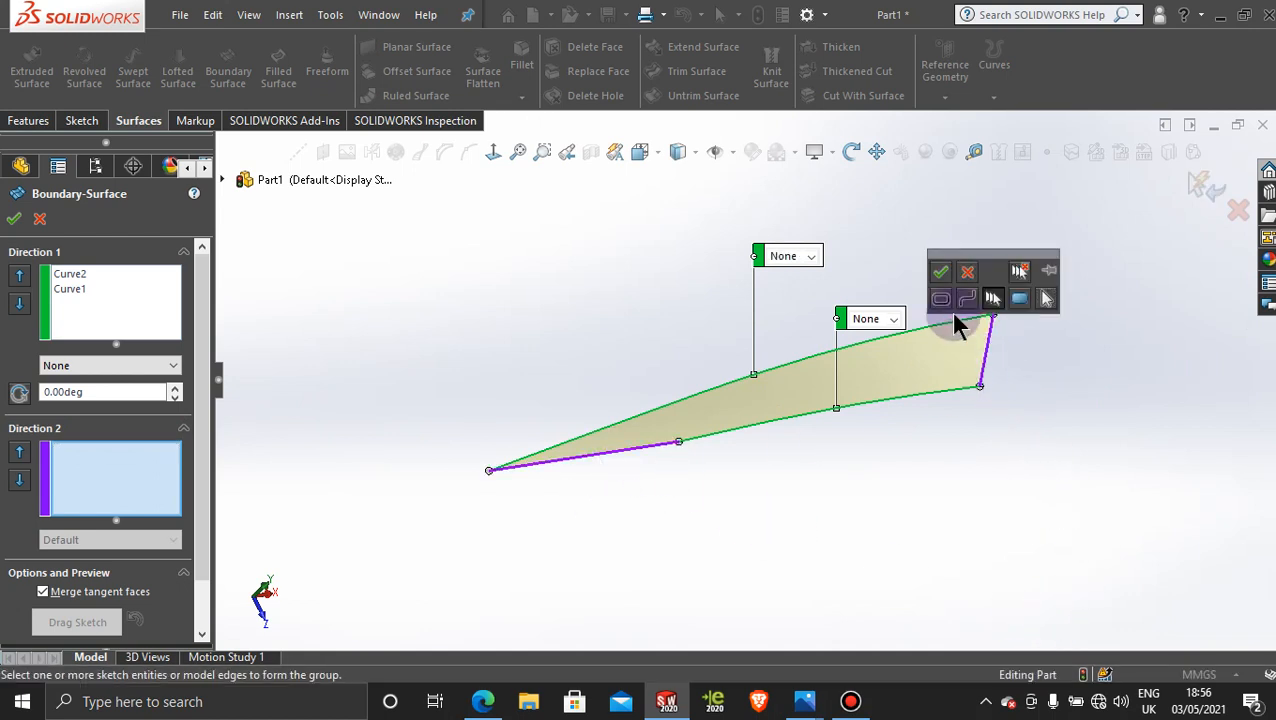
click(942, 276)
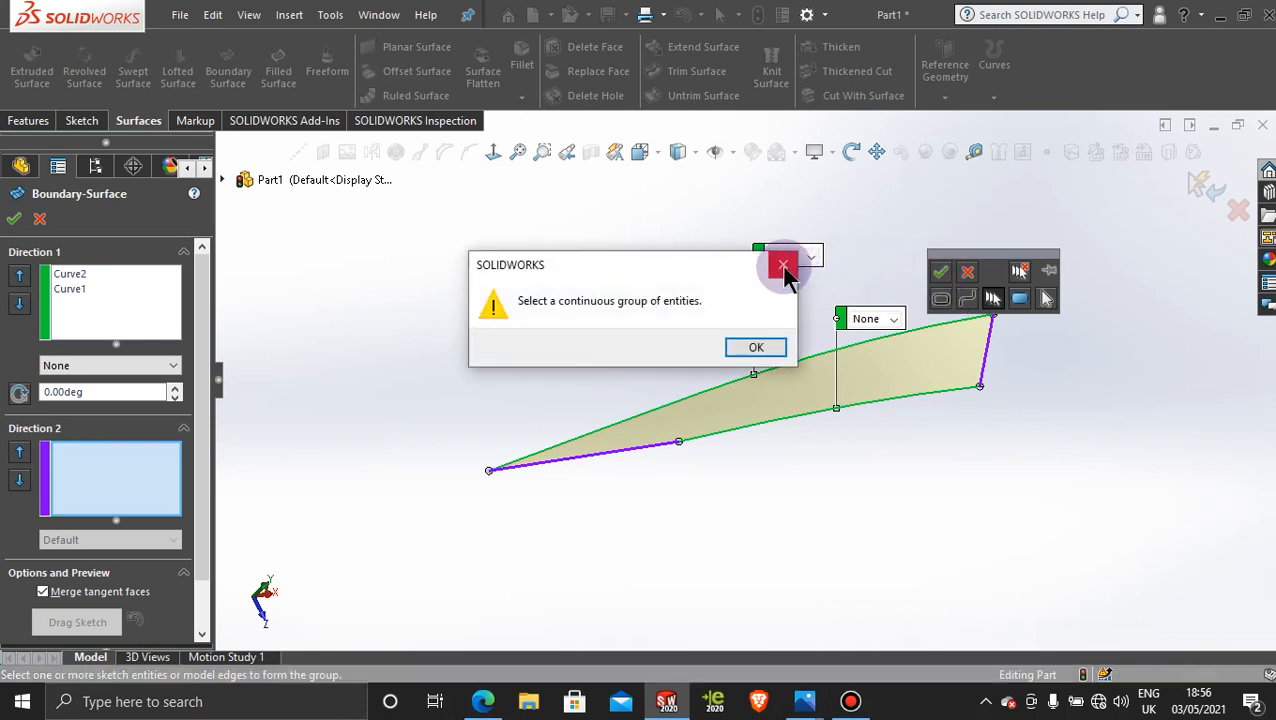
click(756, 347)
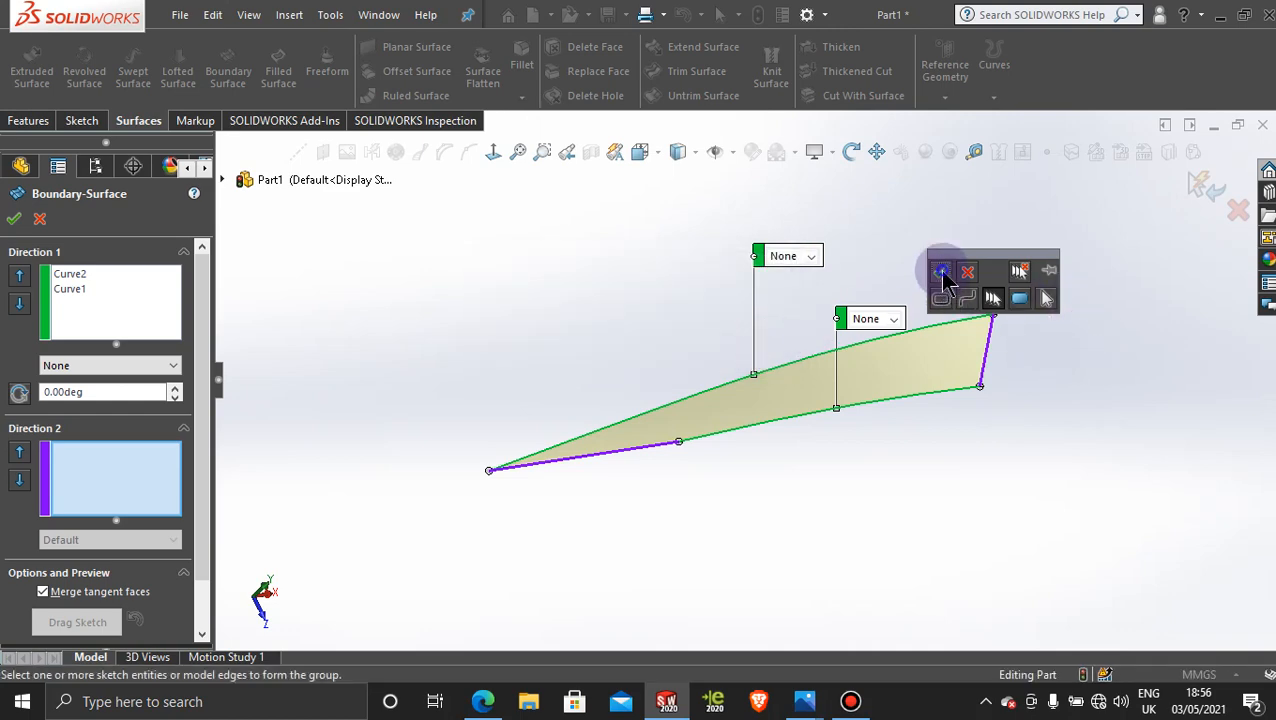
click(942, 274)
click(757, 347)
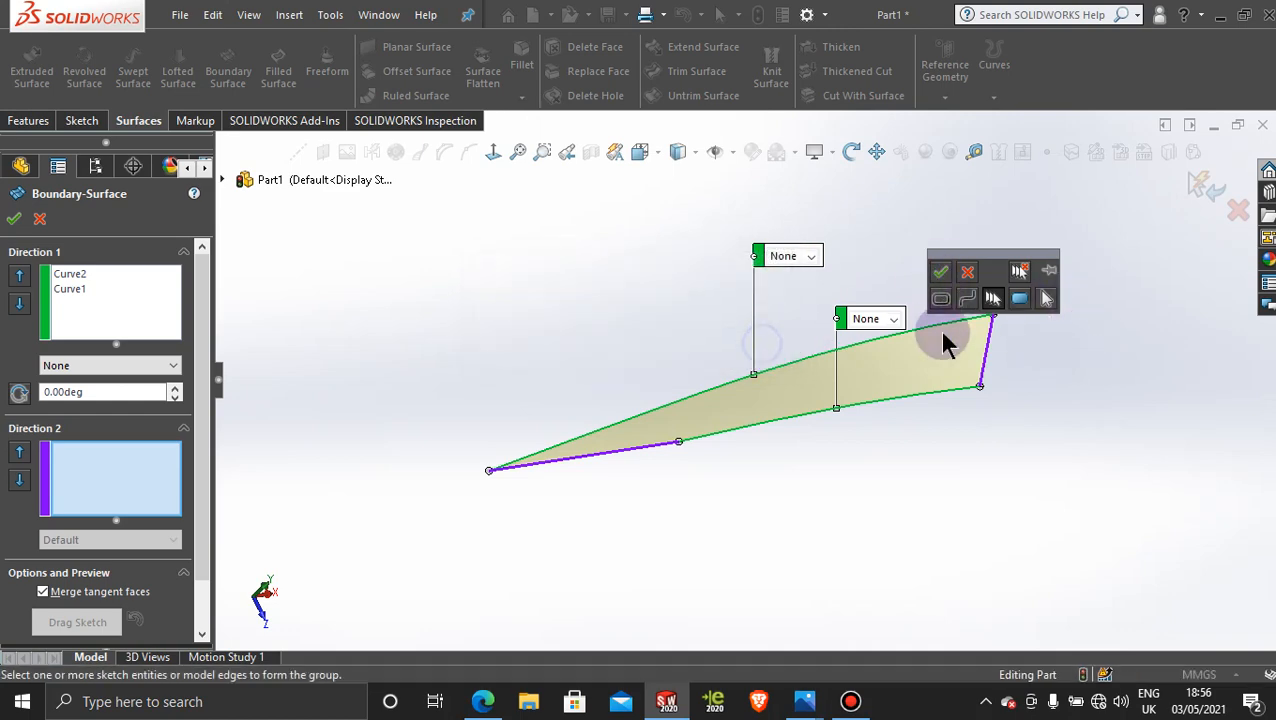
click(967, 272)
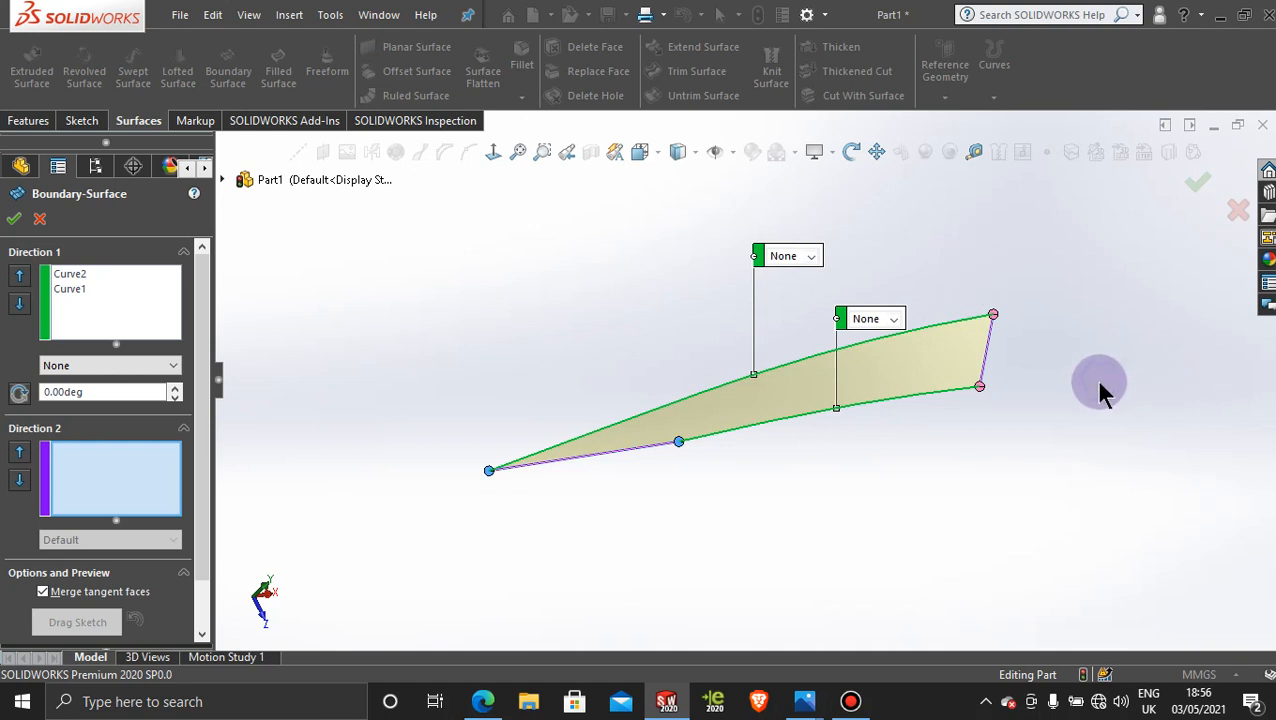
Step: Add the rear and front 3D splines as Direction 2 curves and finish the boundary surface
click(114, 440)
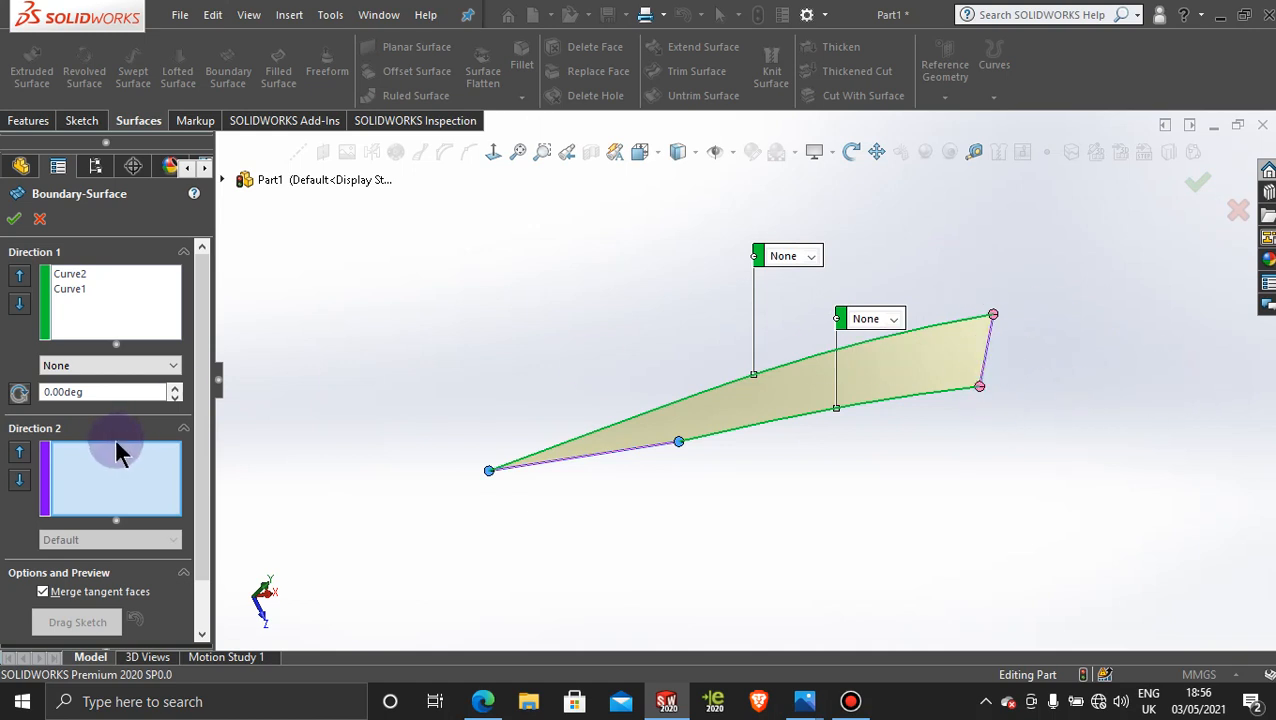
click(986, 348)
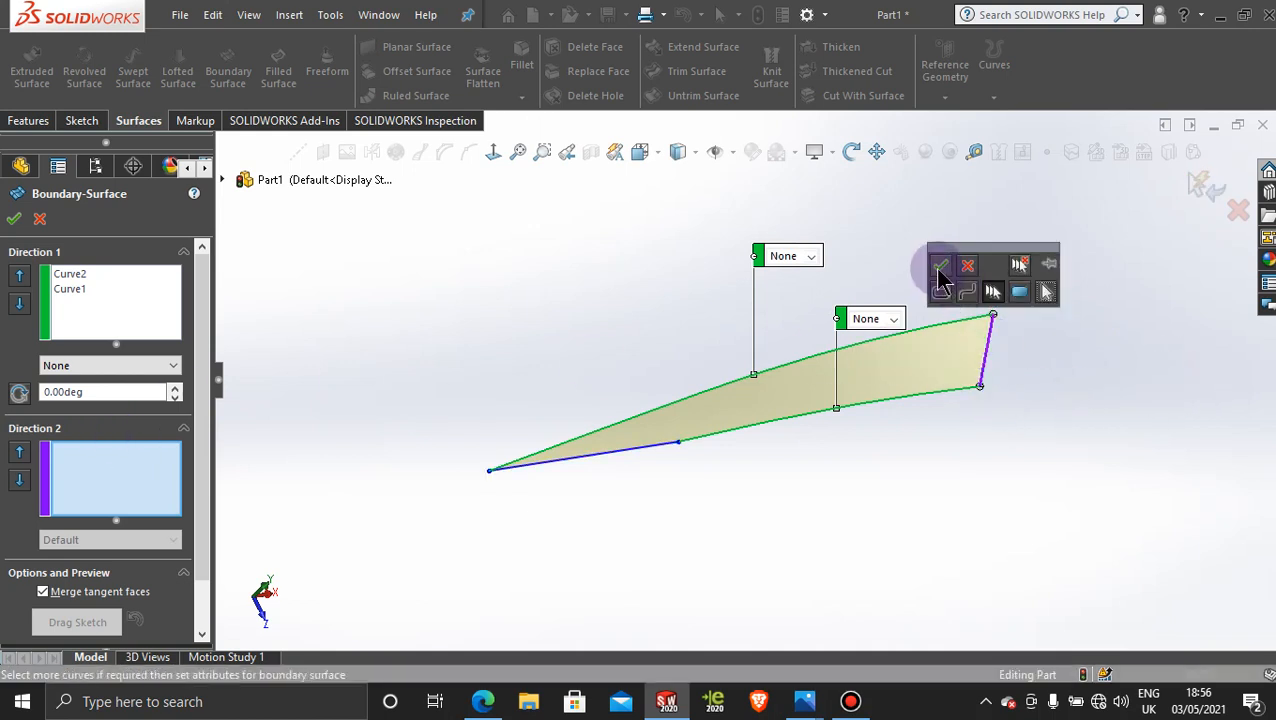
click(939, 269)
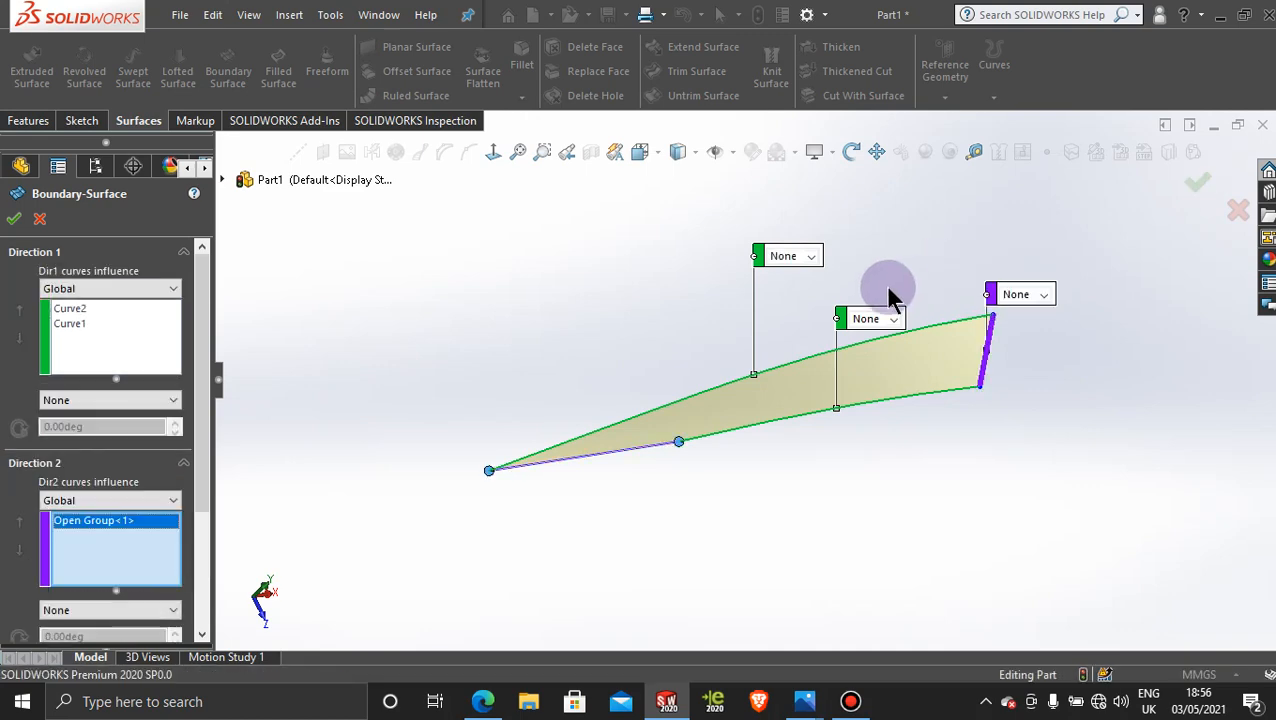
click(593, 458)
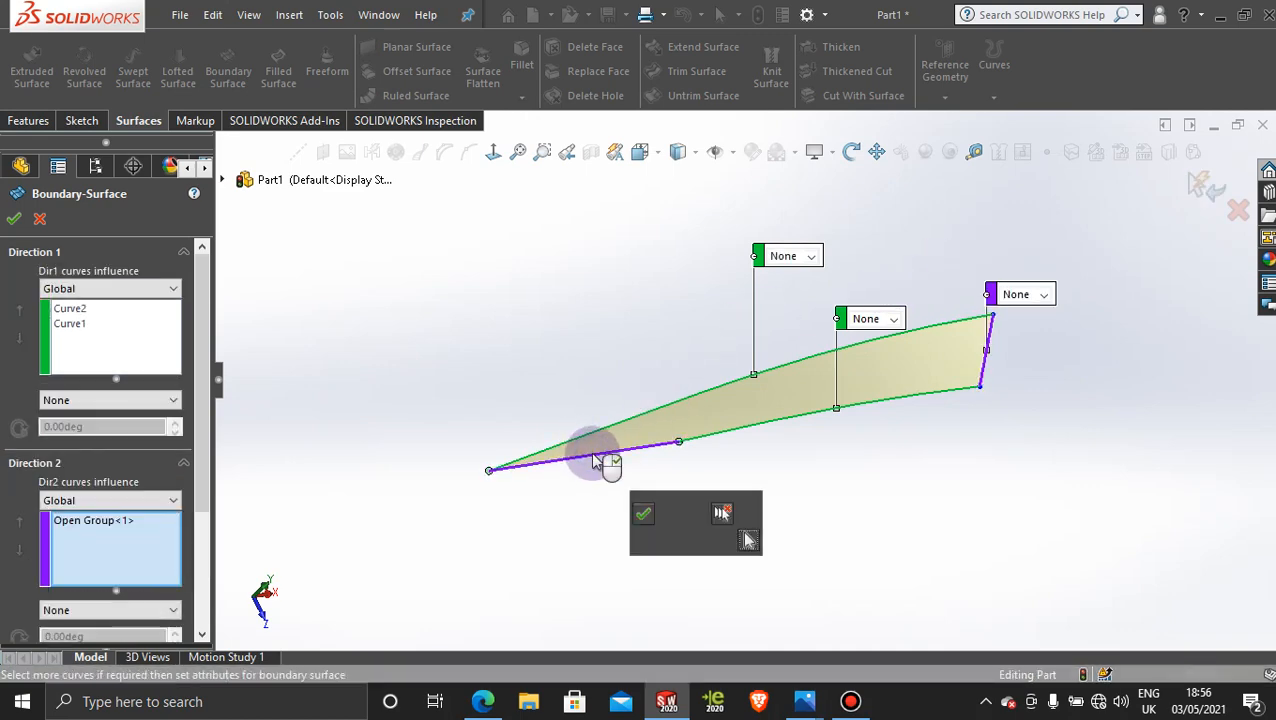
click(644, 515)
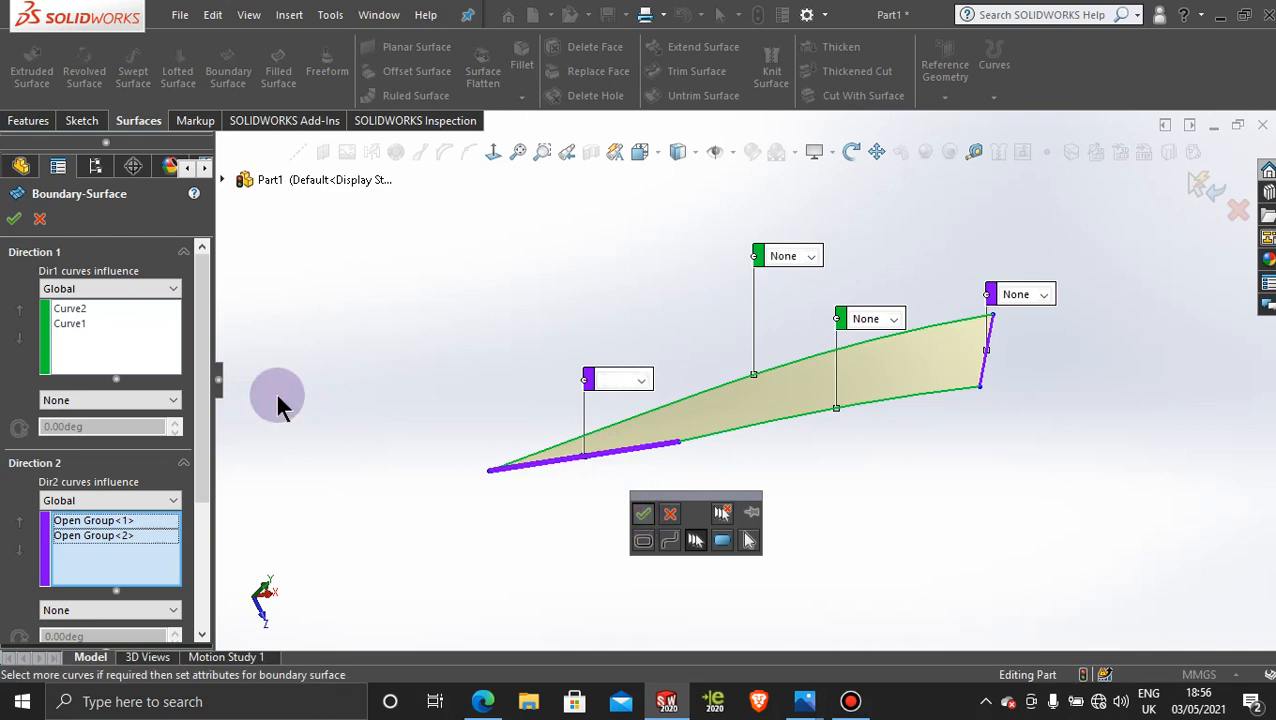
click(16, 218)
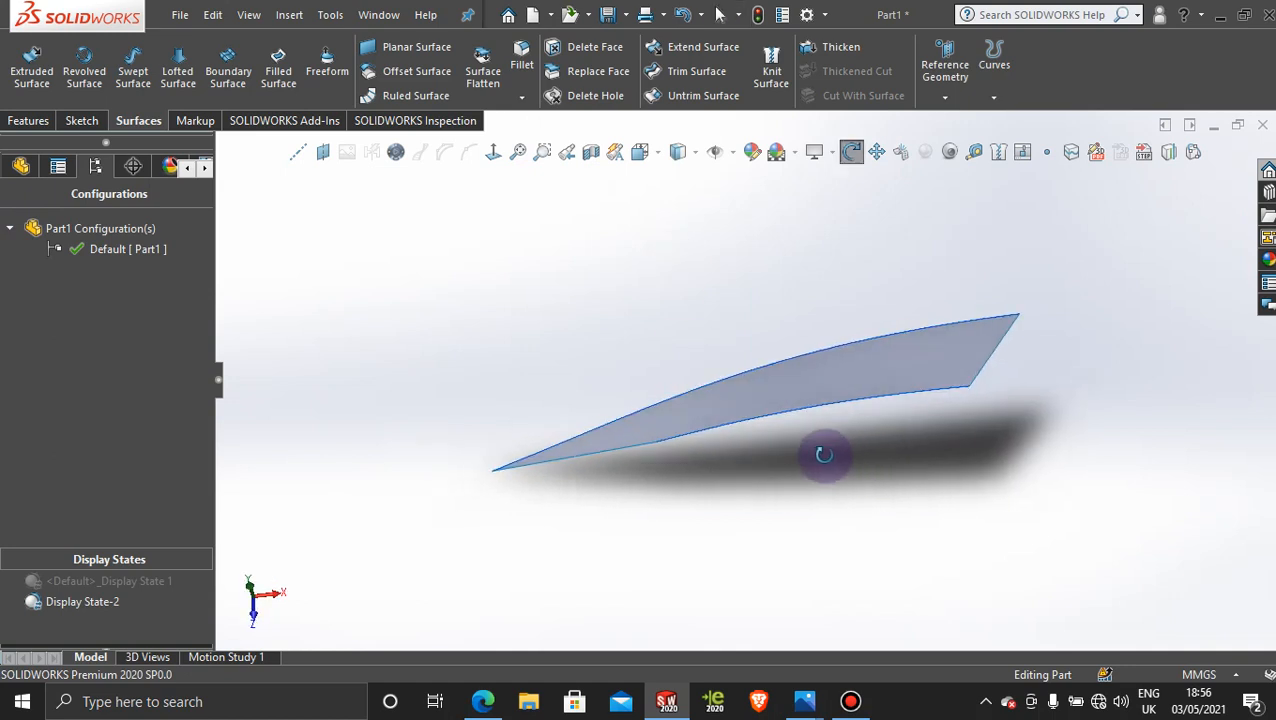
middle_drag(820, 450, 885, 480)
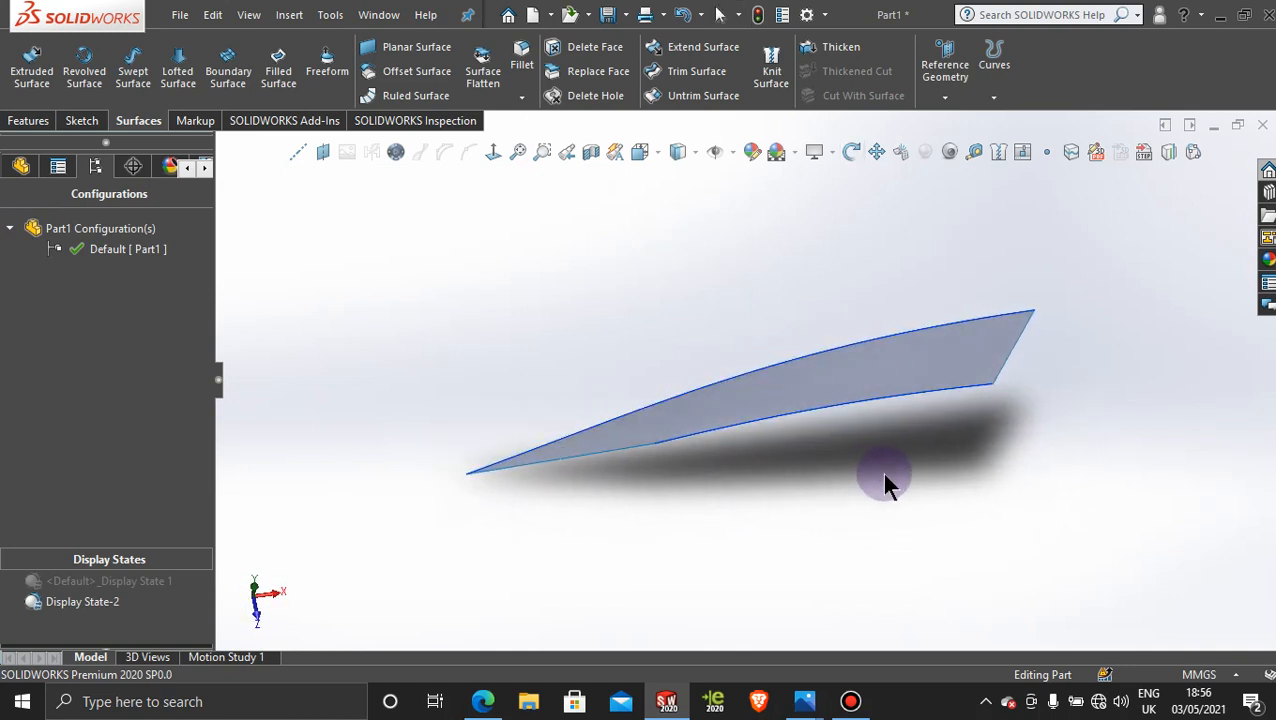
Step: Activate Display State 1 and view the hood surface normal to the Top Plane against the car's top-view picture
click(1033, 356)
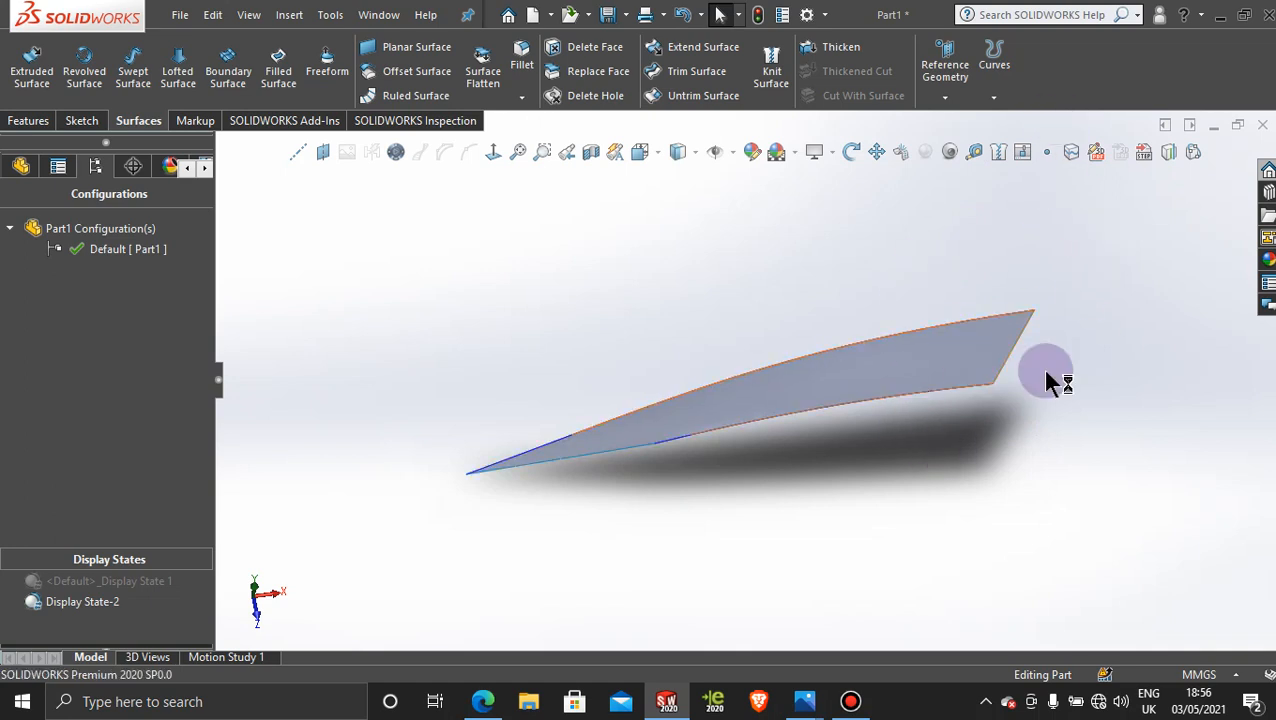
click(940, 414)
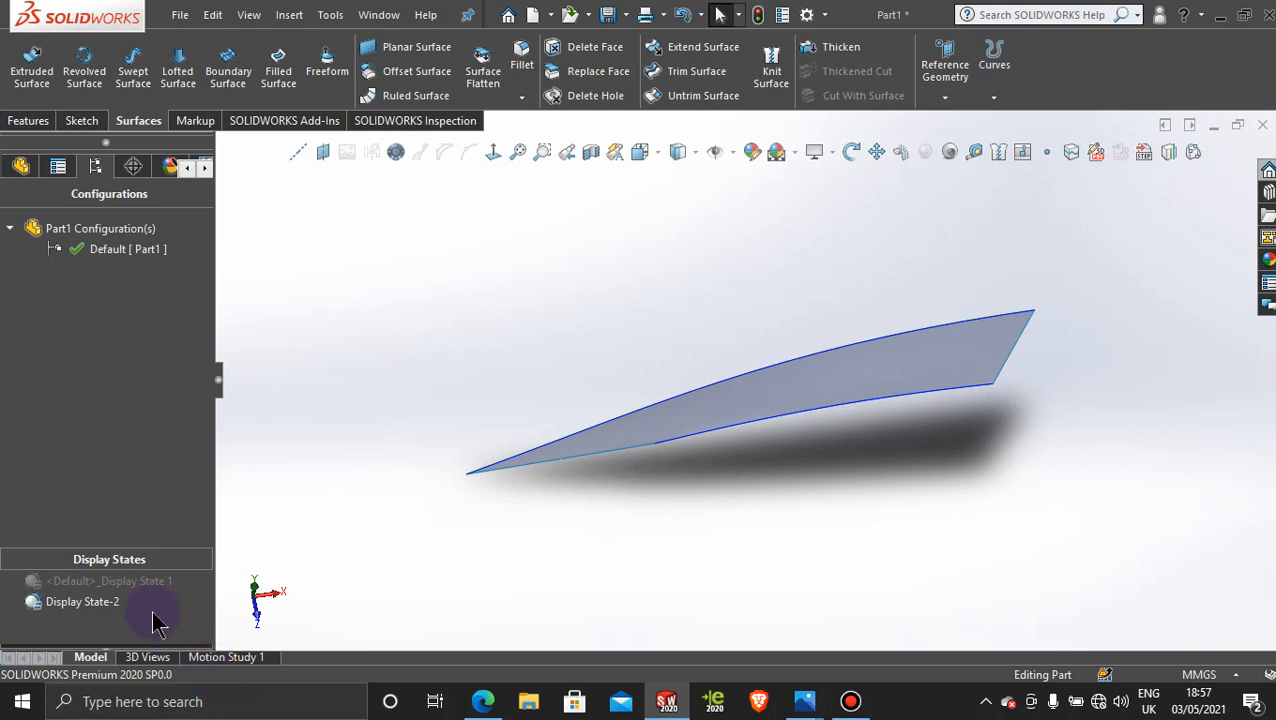
double_click(137, 581)
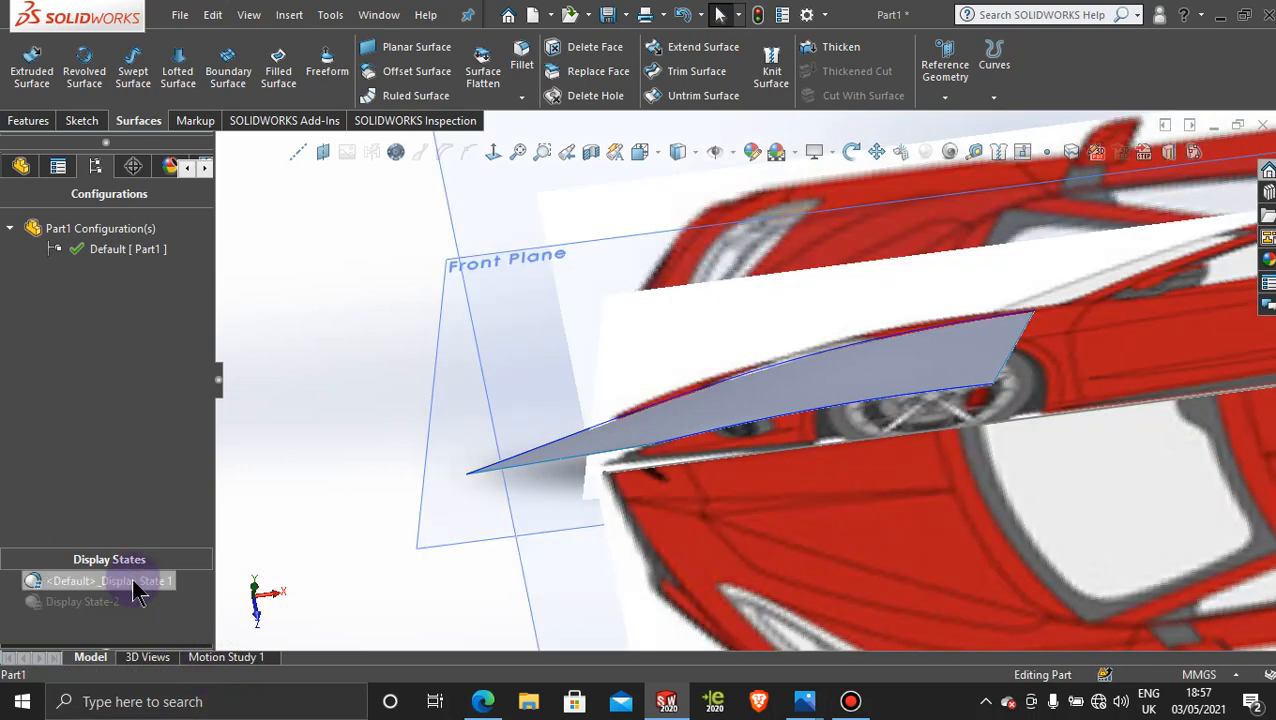
middle_drag(669, 359, 753, 322)
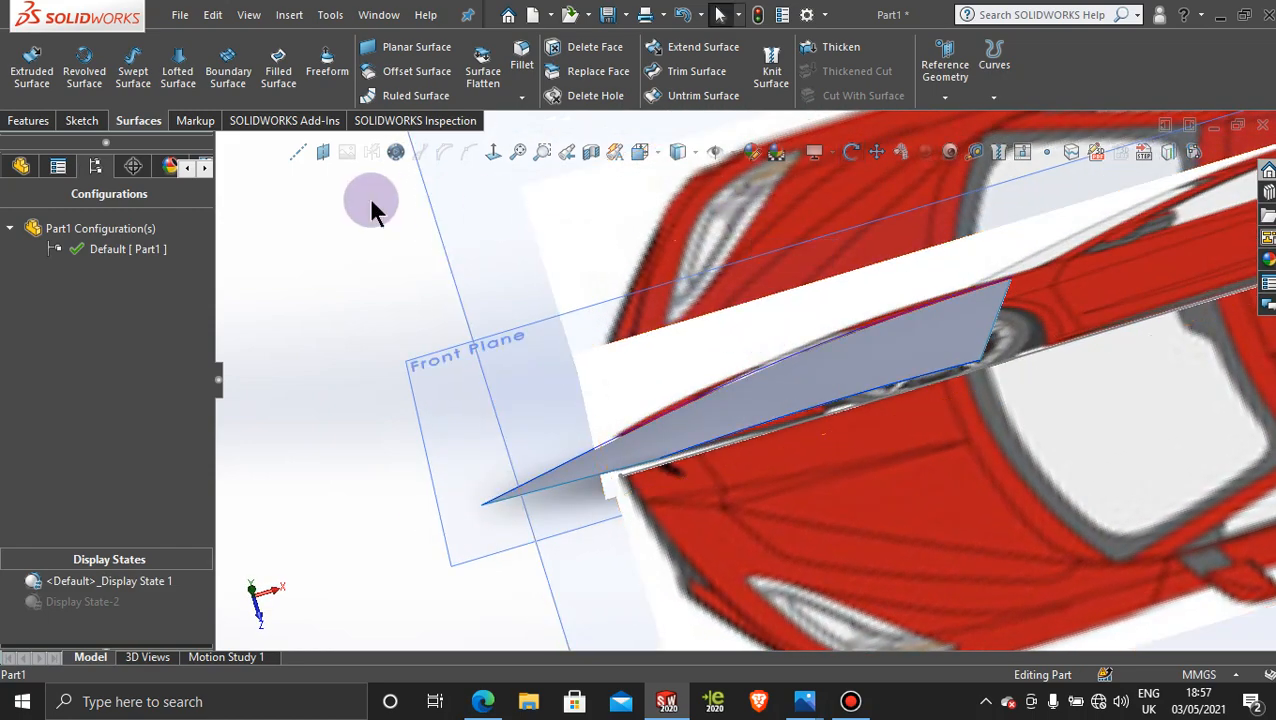
click(443, 225)
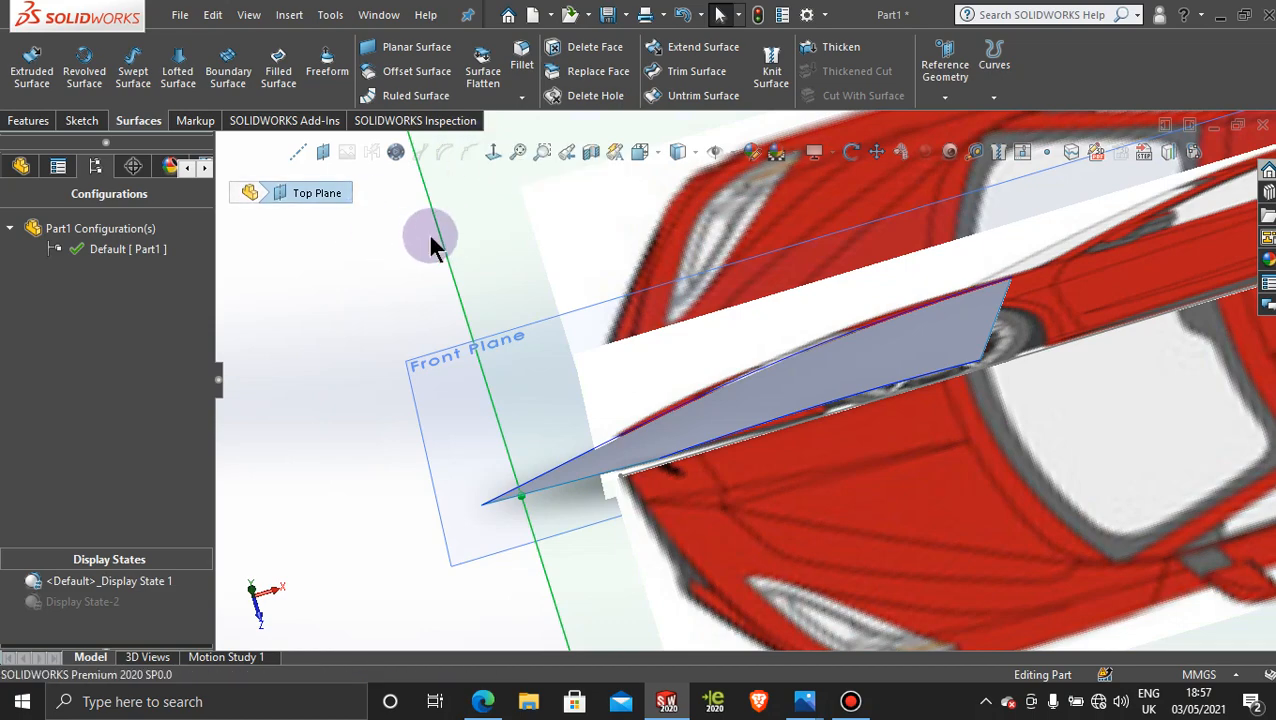
click(493, 151)
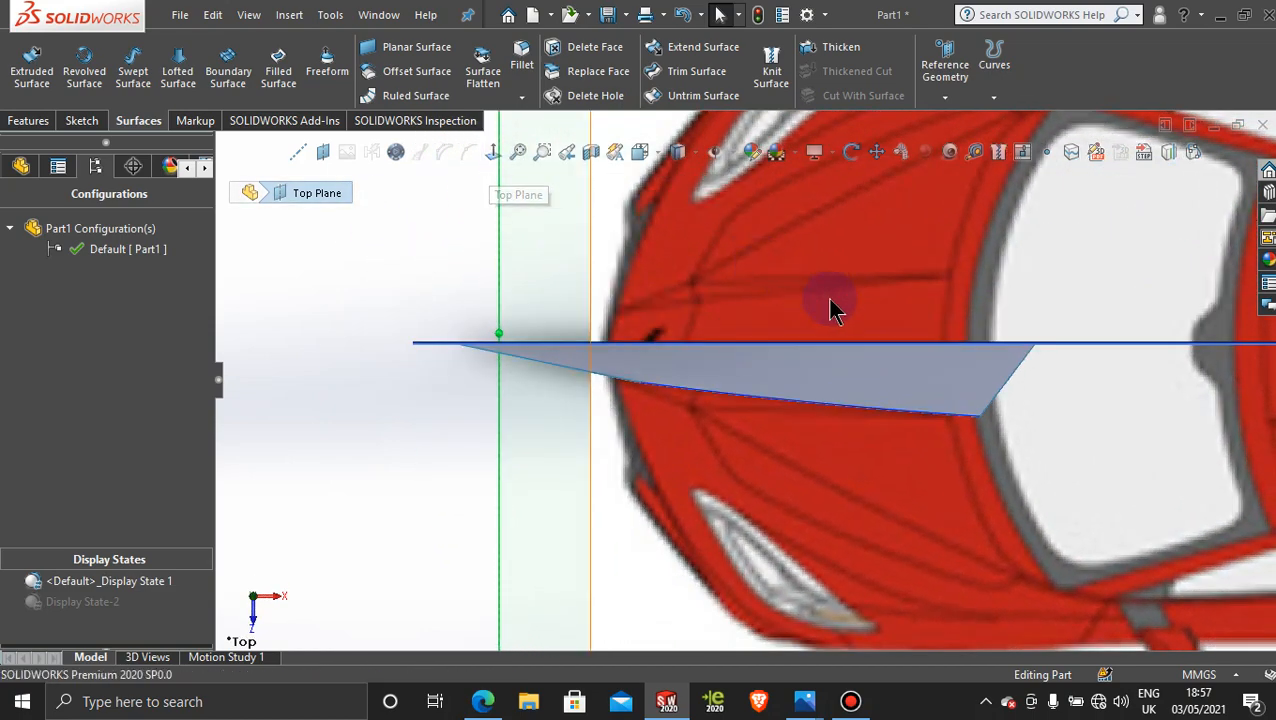
scroll(970, 425, up, 3)
scroll(852, 337, down, 3)
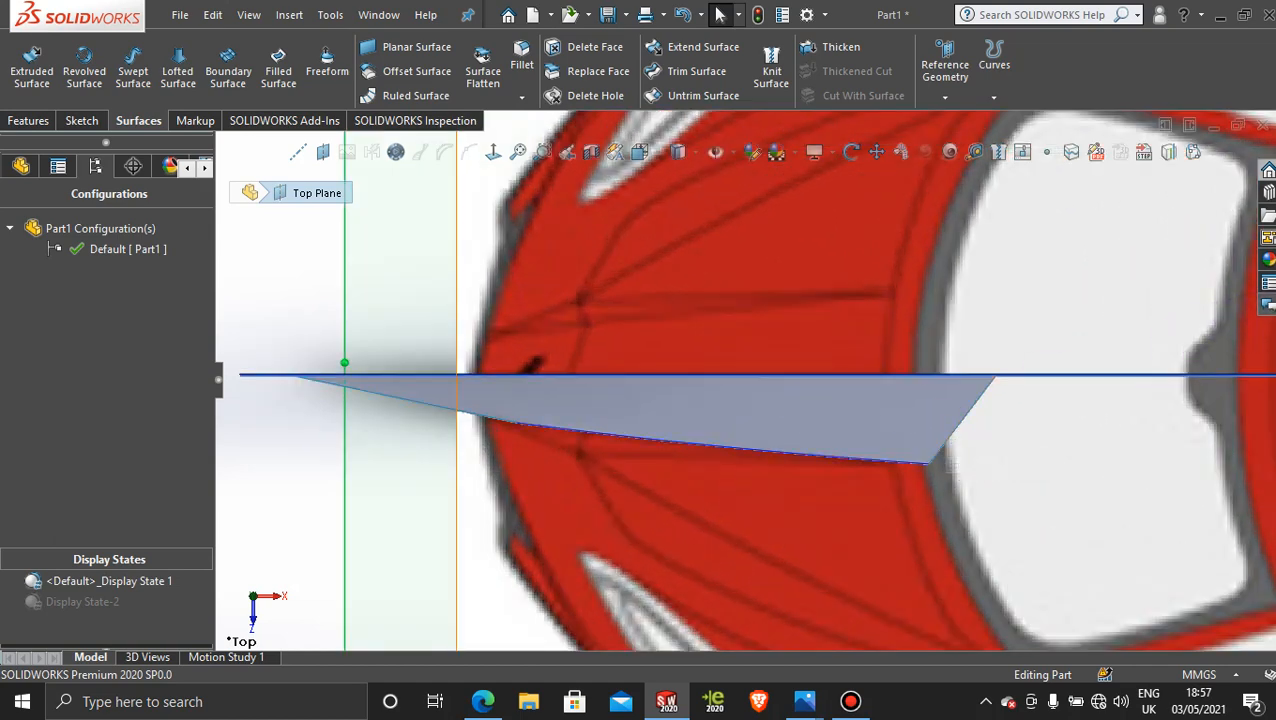
Step: Apply the blue glass appearance from the Glass > Gloss library to the face of the hood surface
click(1266, 262)
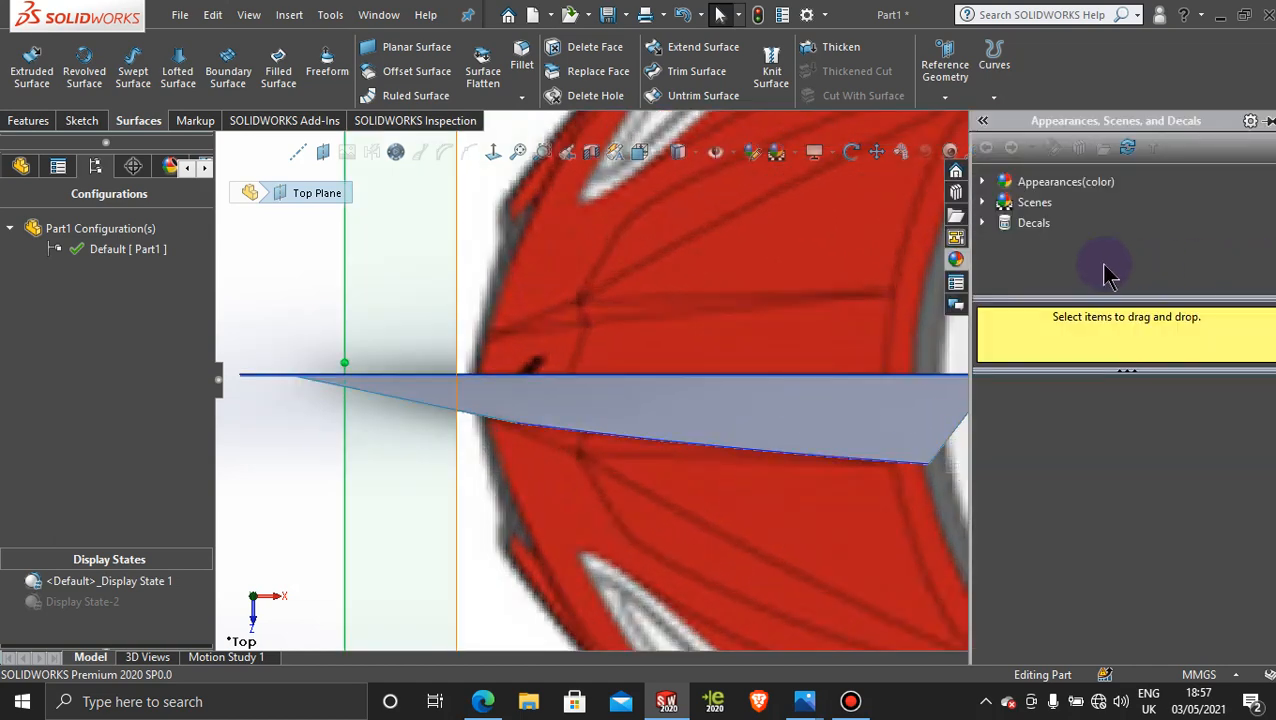
click(994, 185)
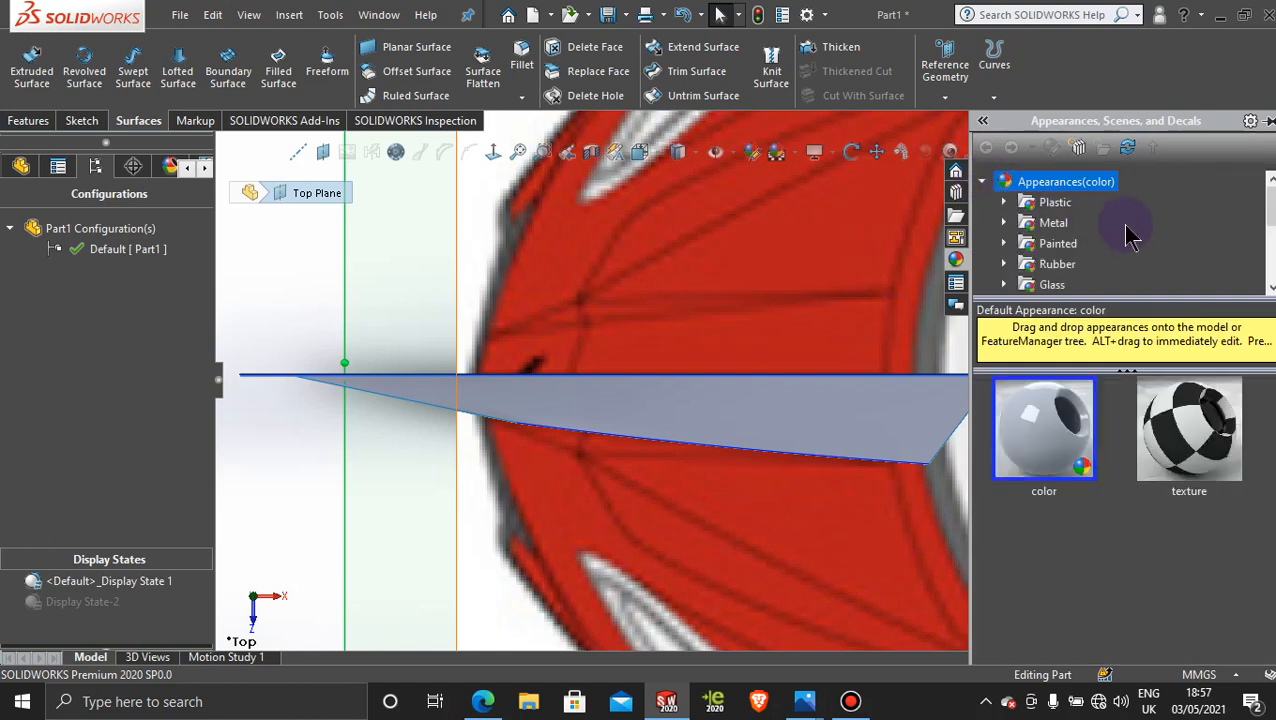
click(999, 285)
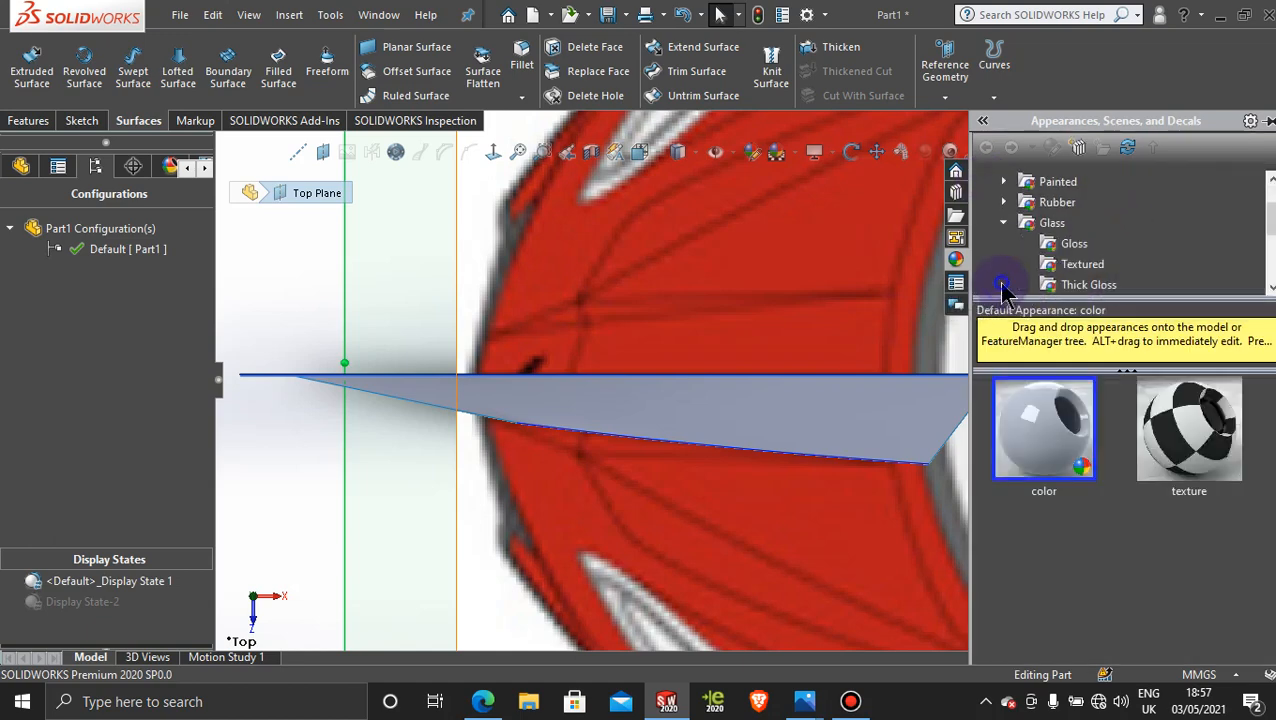
click(1090, 245)
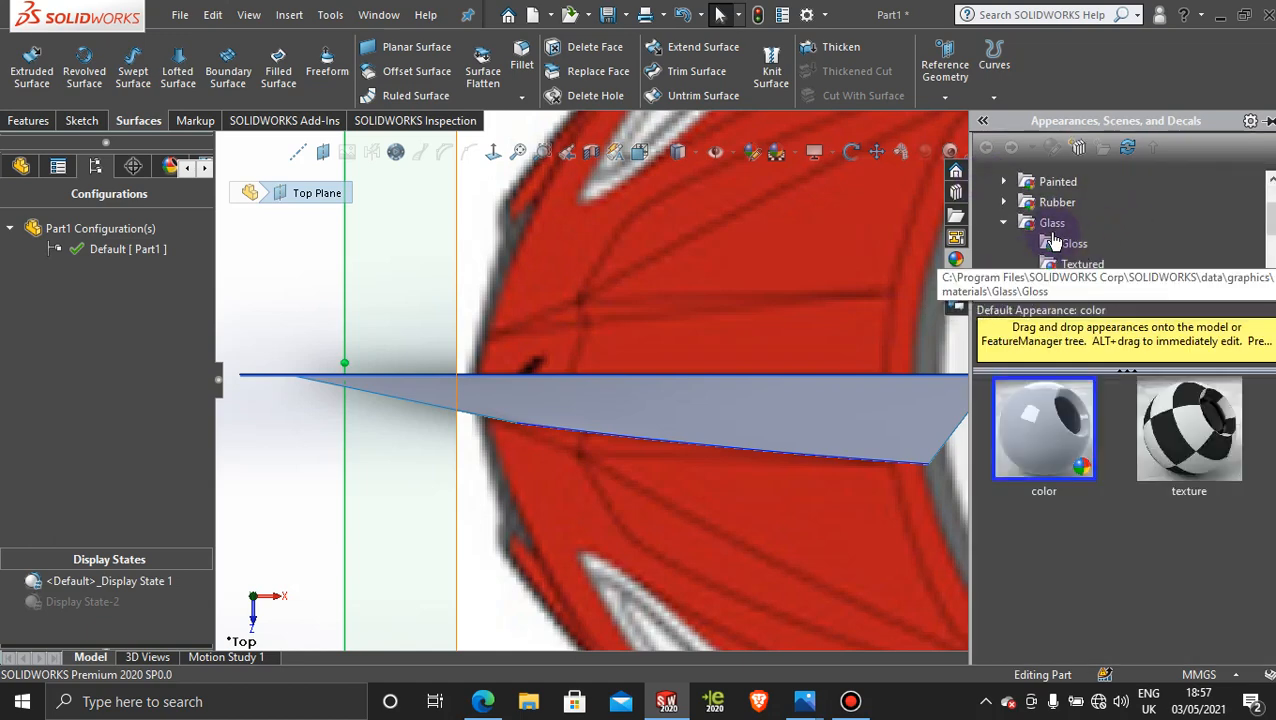
click(1071, 246)
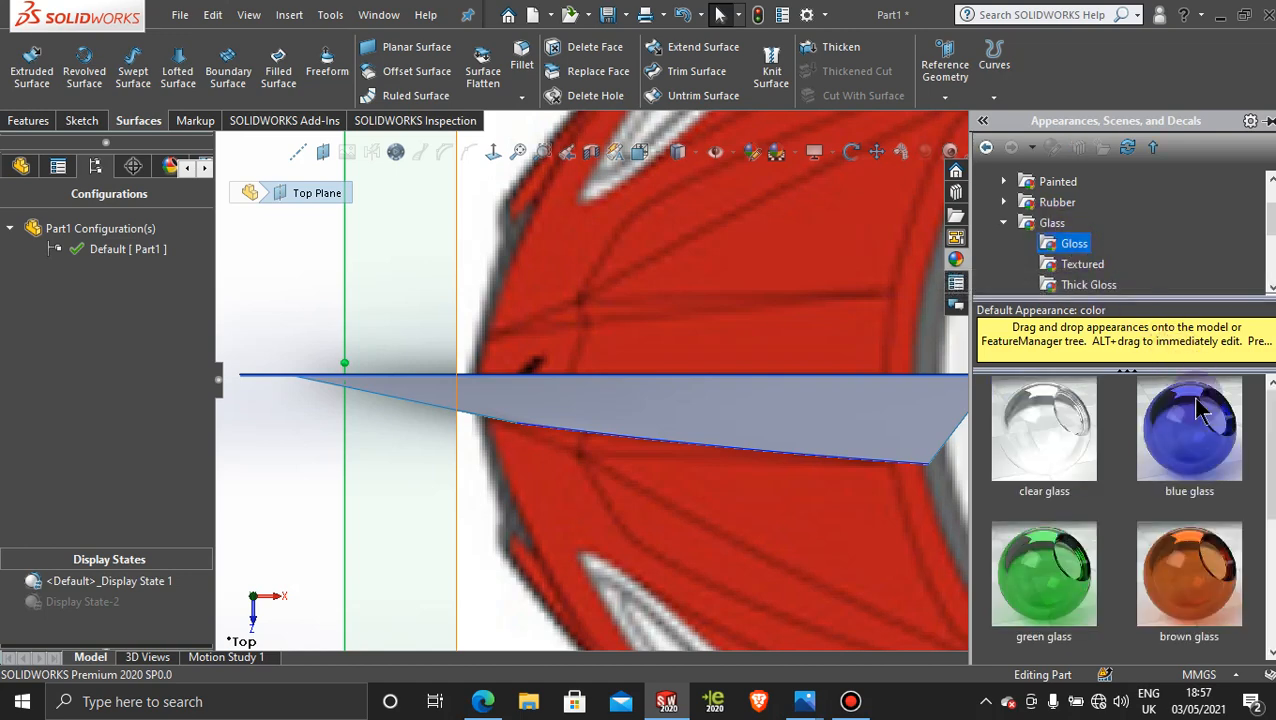
mouse_move(1180, 452)
drag(1183, 452, 733, 409)
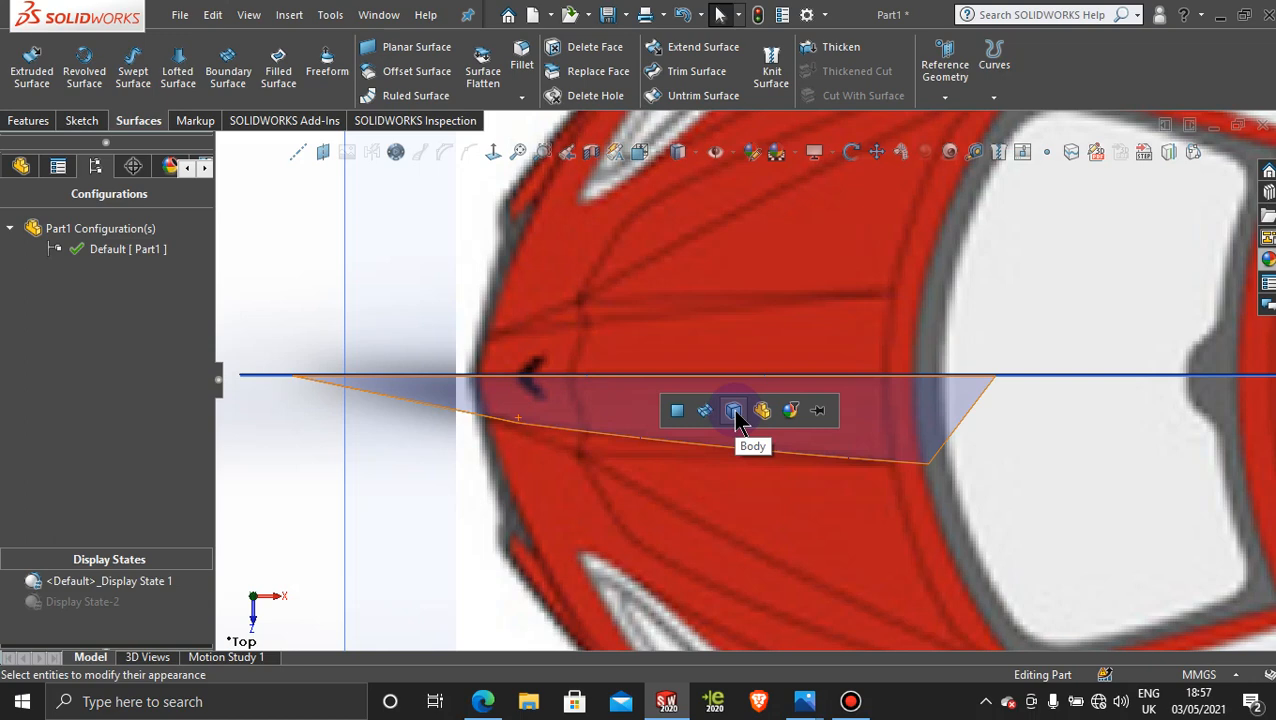
click(676, 410)
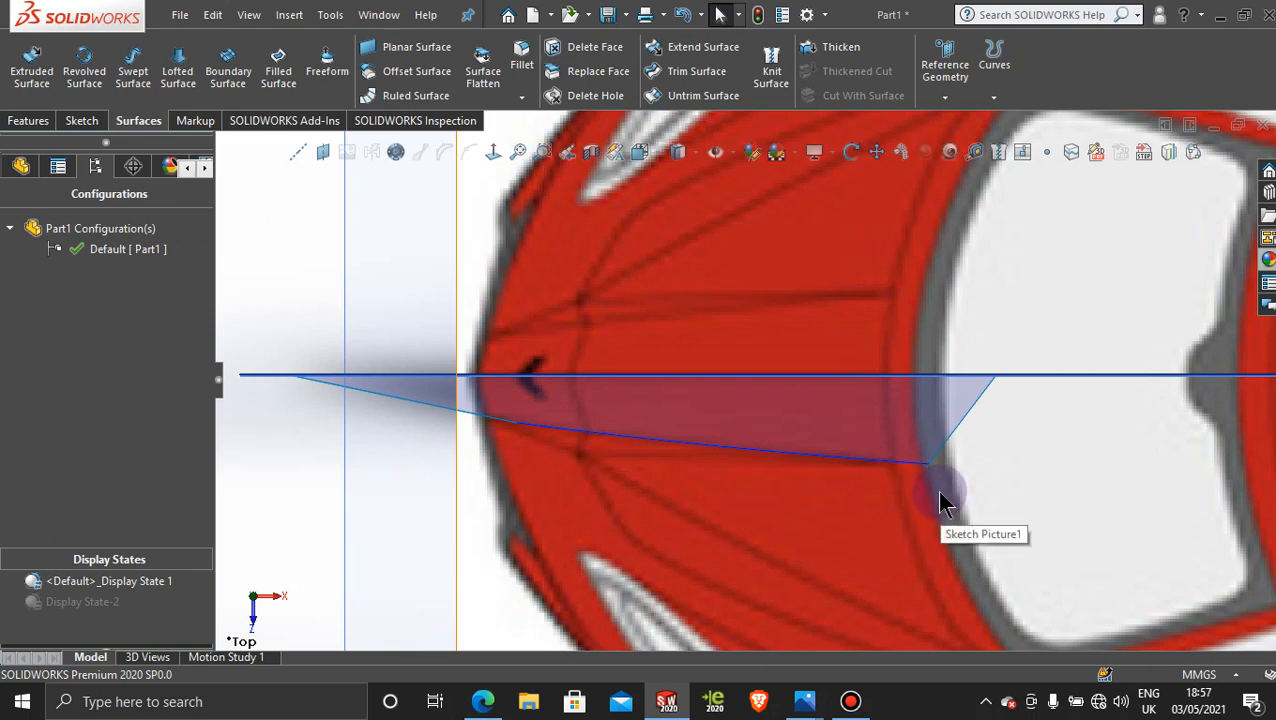
scroll(988, 461, up, 4)
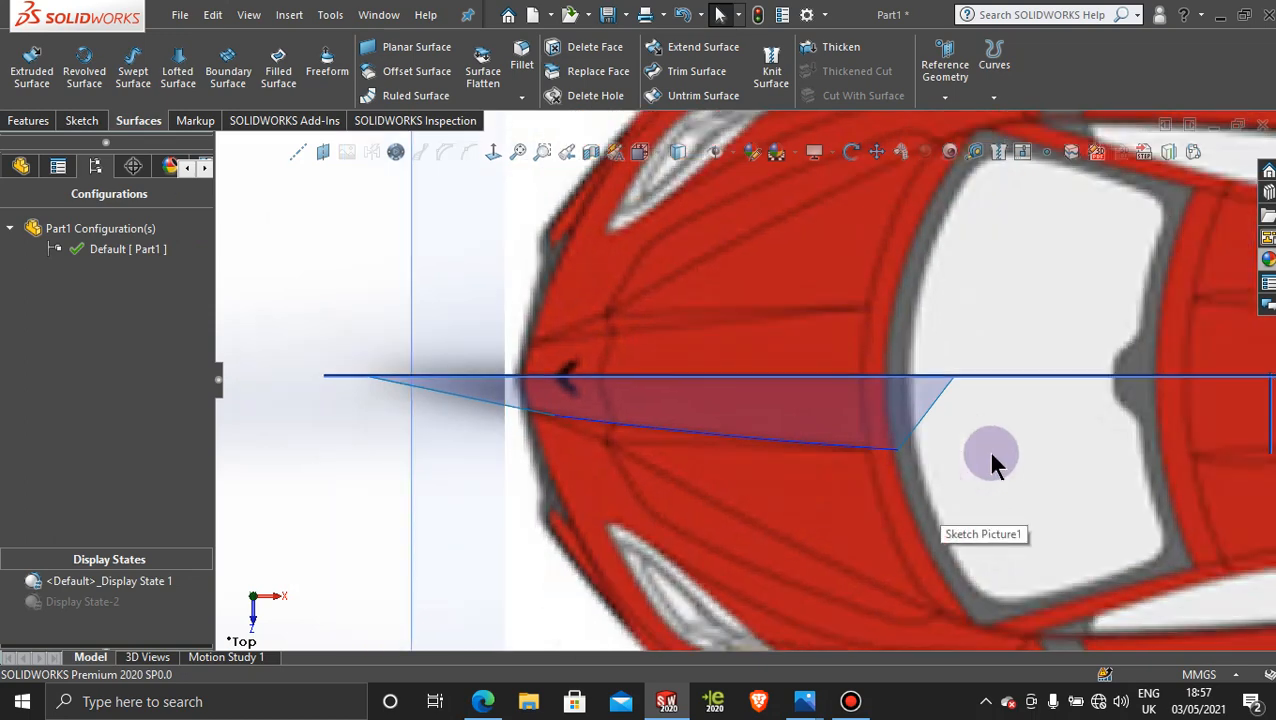
Step: In a new sketch on the Top Plane, draw a straight two-point spline about 200 mm long across the car at the windshield's front edge
click(82, 121)
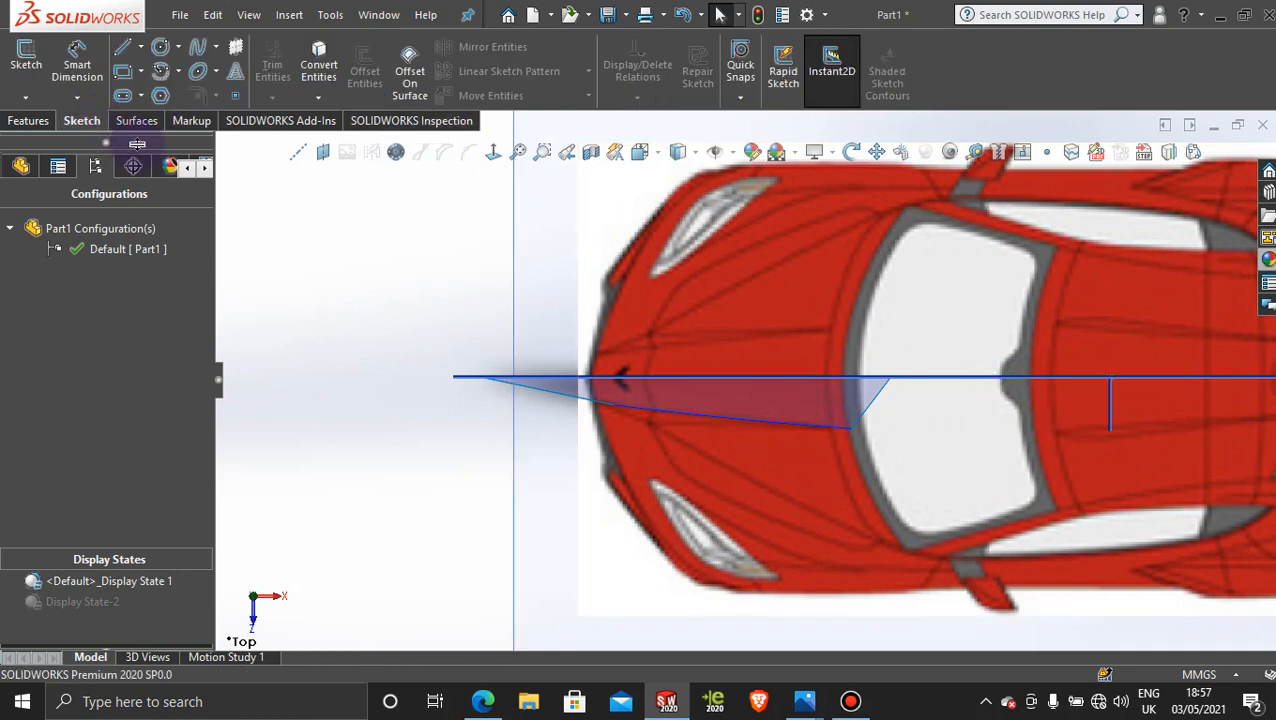
click(351, 254)
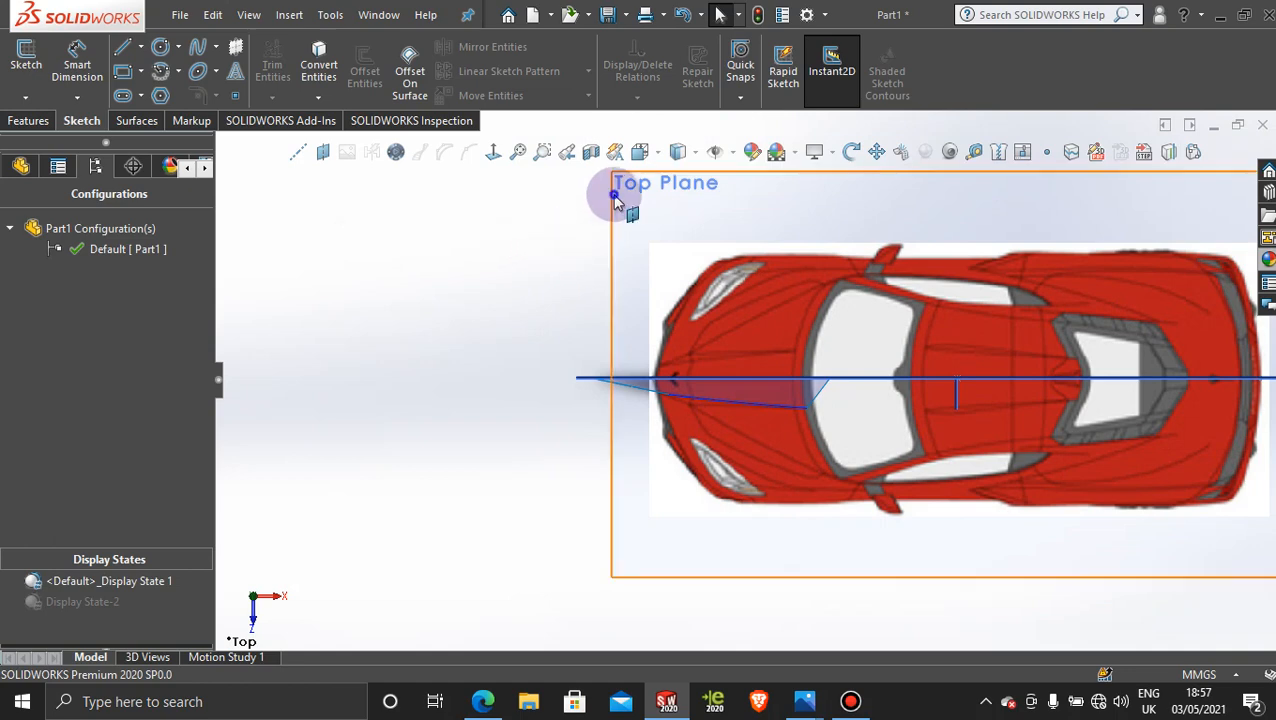
click(613, 190)
click(680, 142)
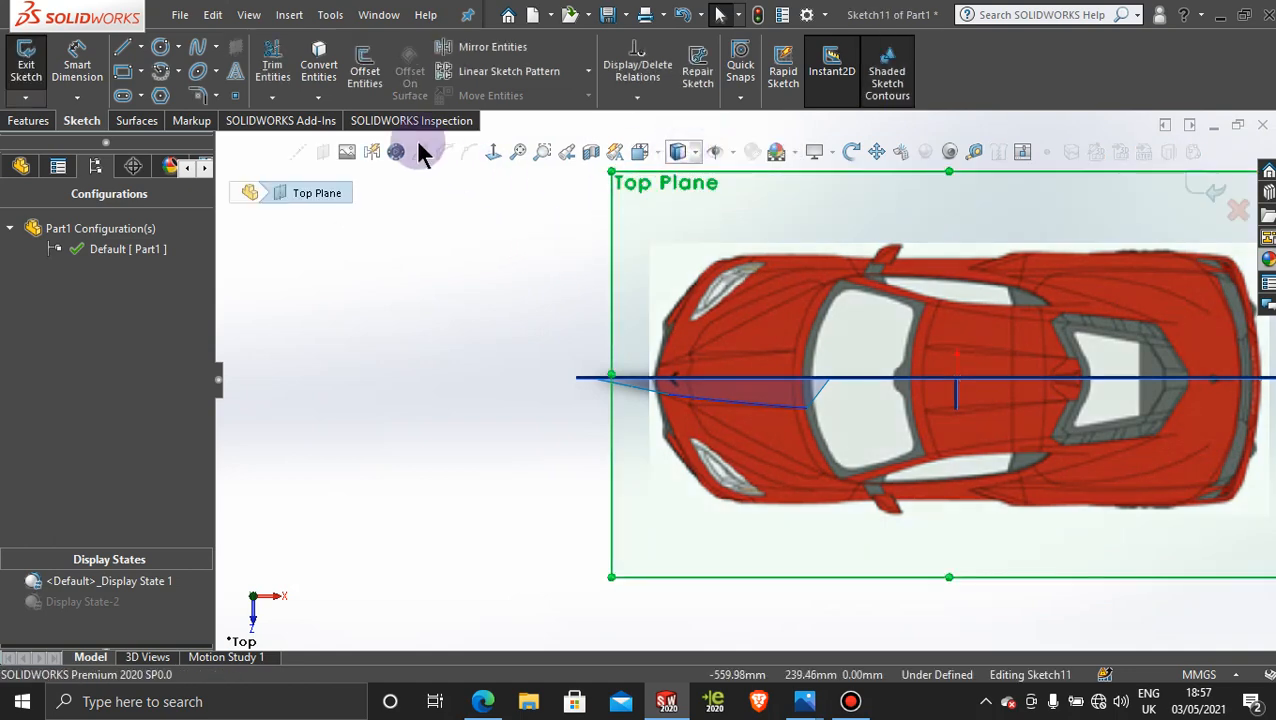
click(199, 48)
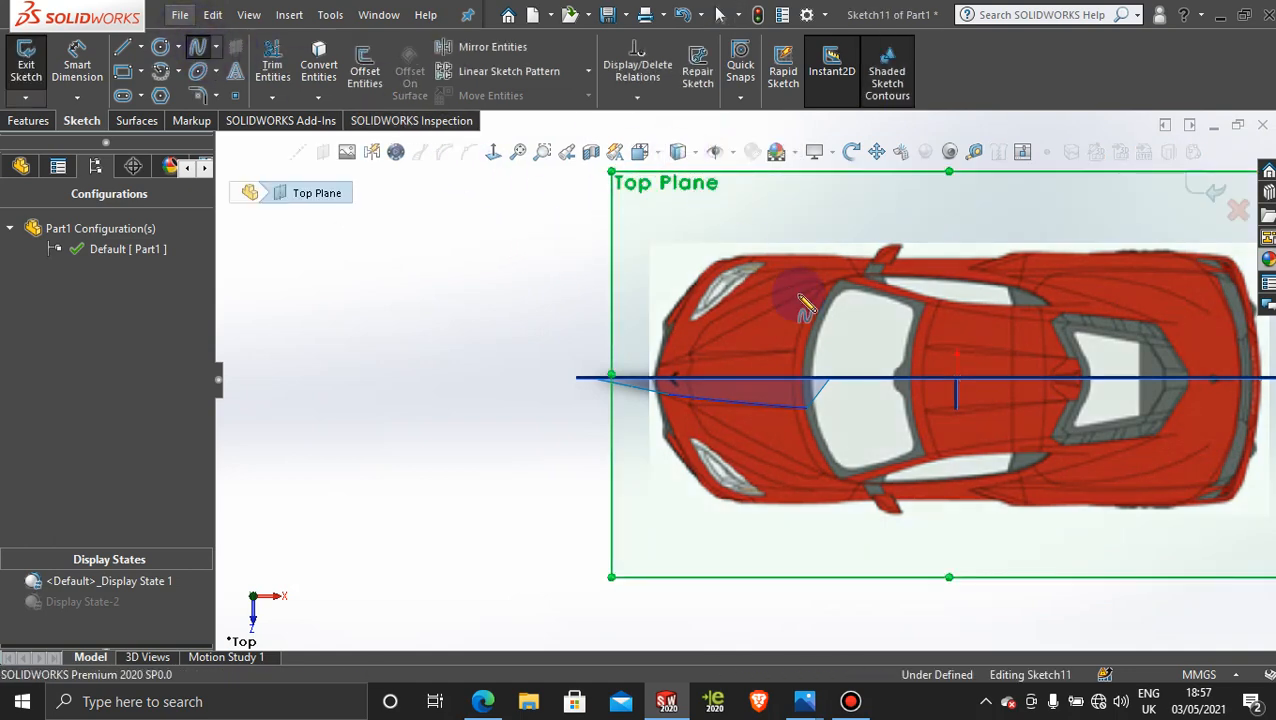
scroll(855, 378, down, 5)
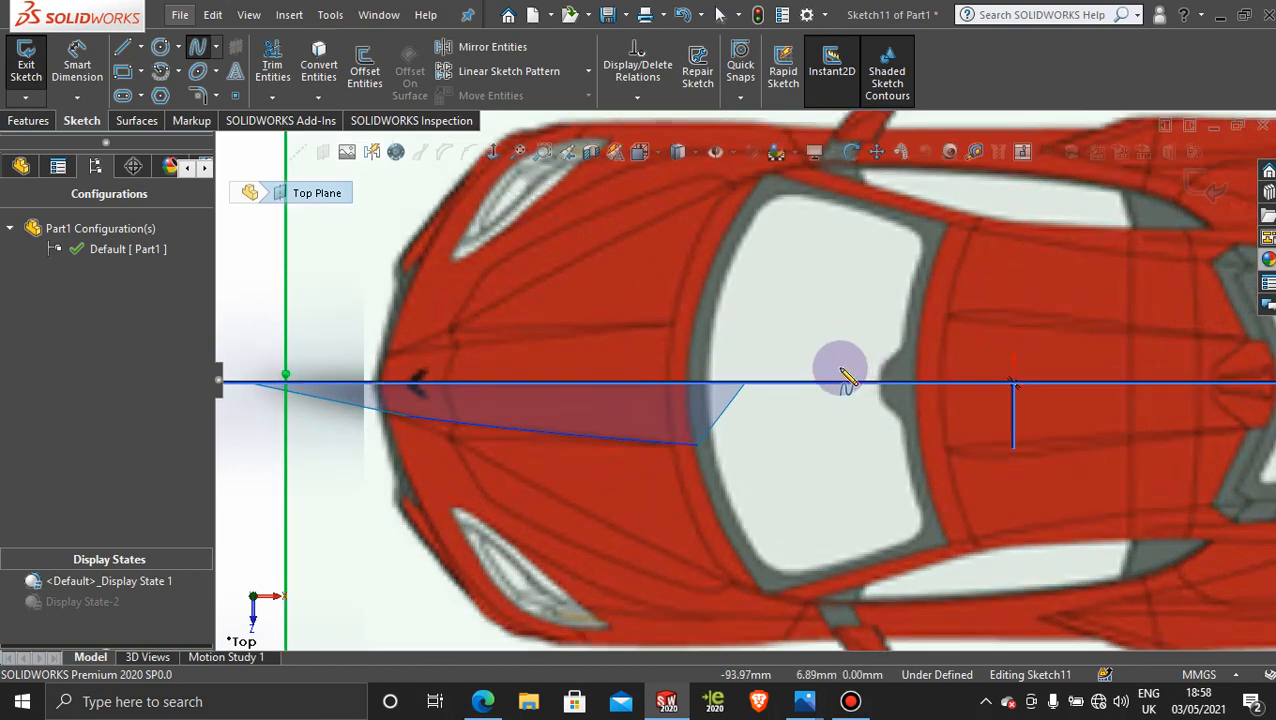
click(718, 205)
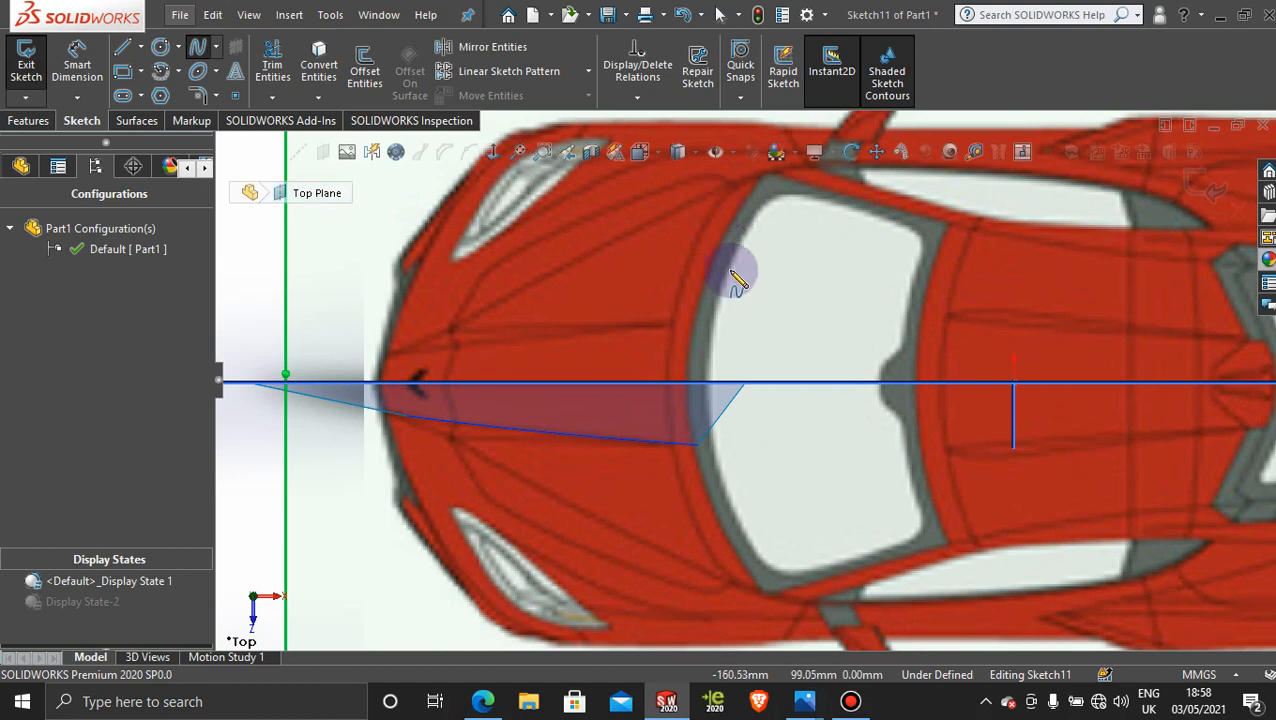
click(720, 568)
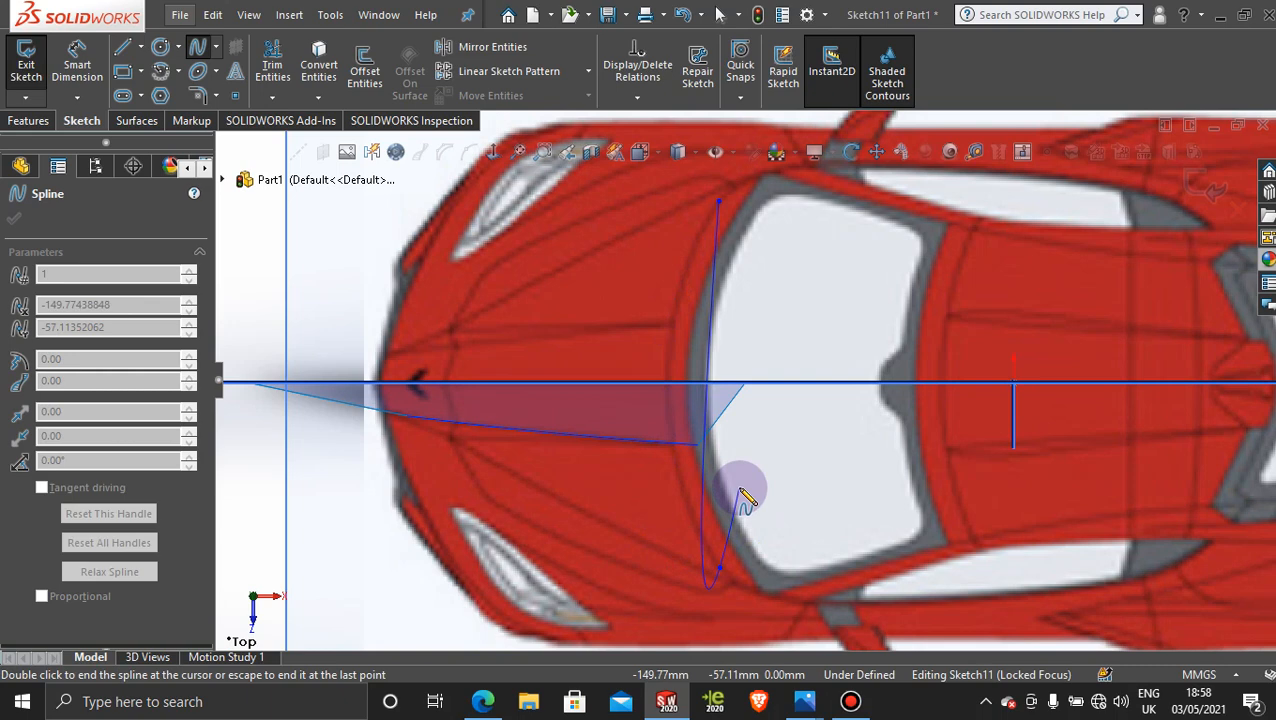
key(Escape)
Step: Bend the spline forward with its end tangent handle so it follows the curve of the hood's rear edge
click(721, 368)
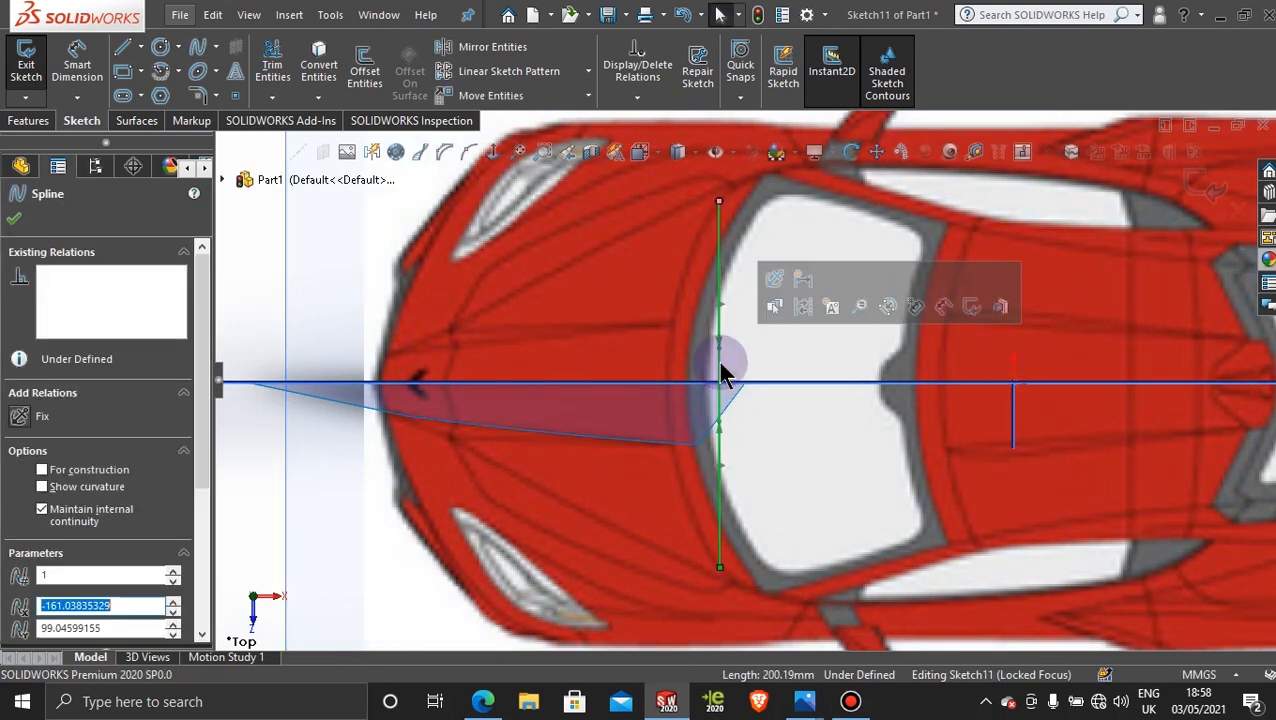
drag(720, 353, 645, 376)
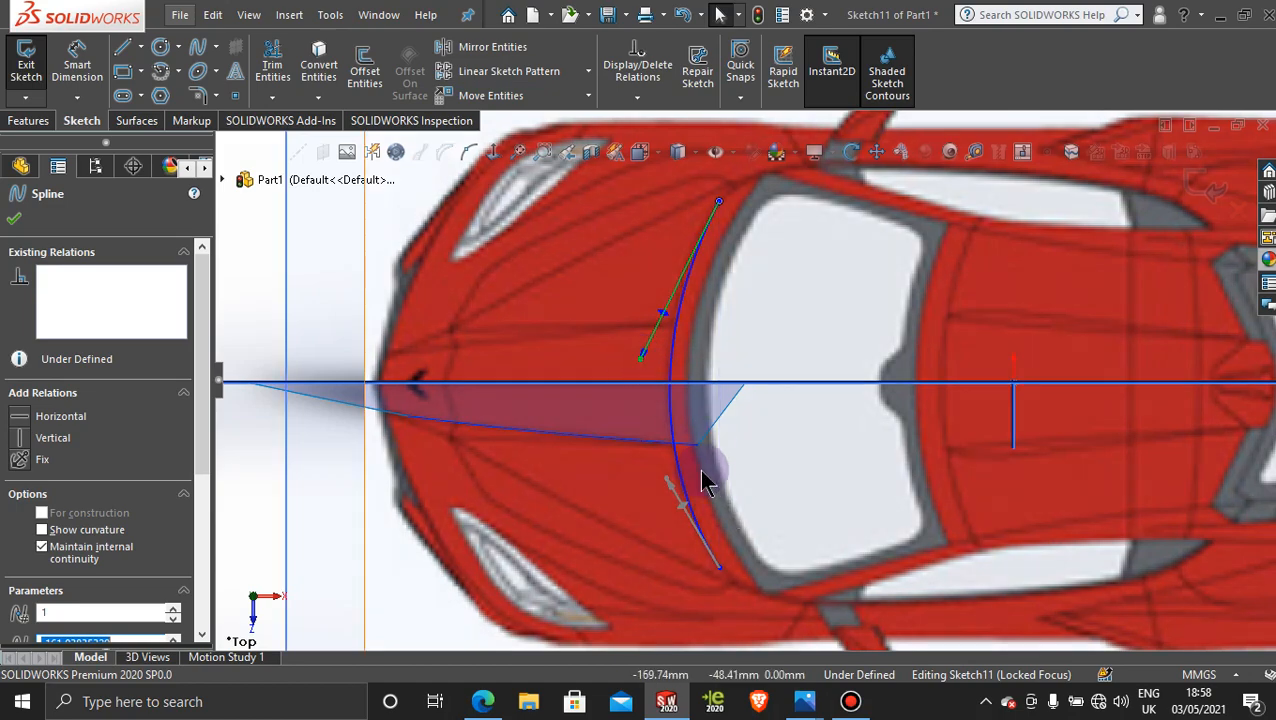
scroll(703, 478, down, 5)
scroll(712, 480, up, 2)
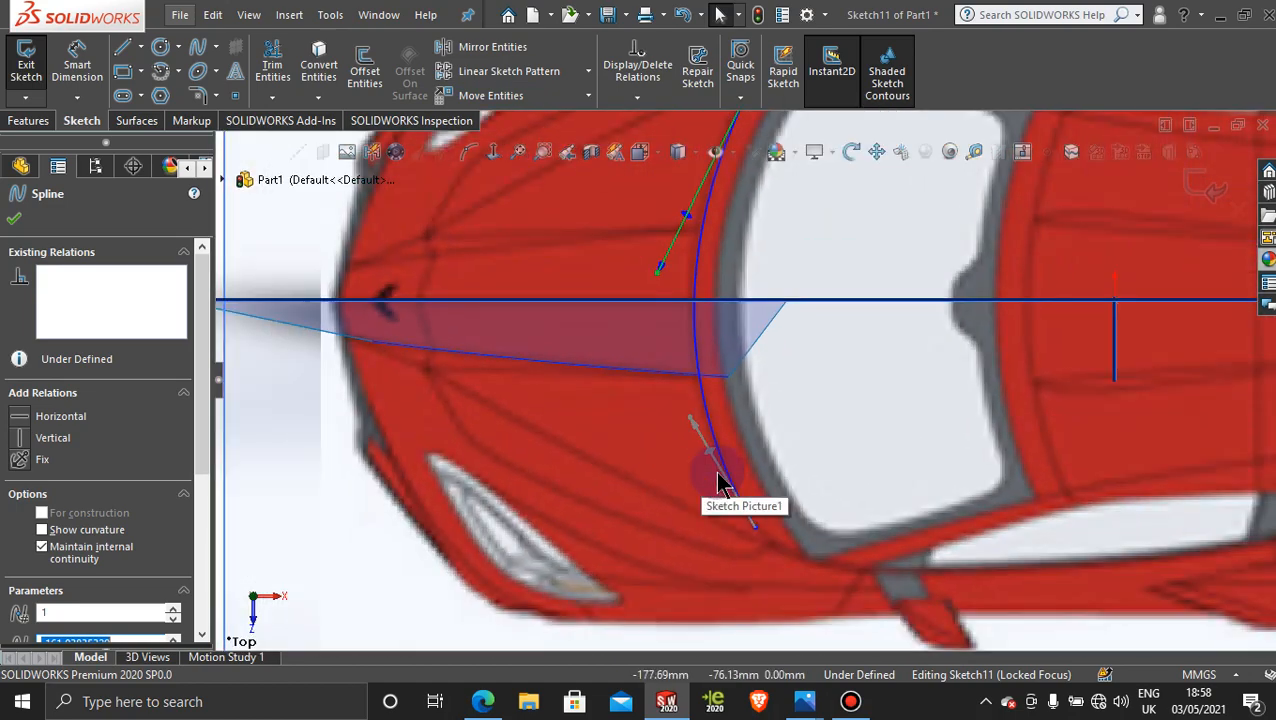
click(14, 225)
scroll(845, 312, up, 2)
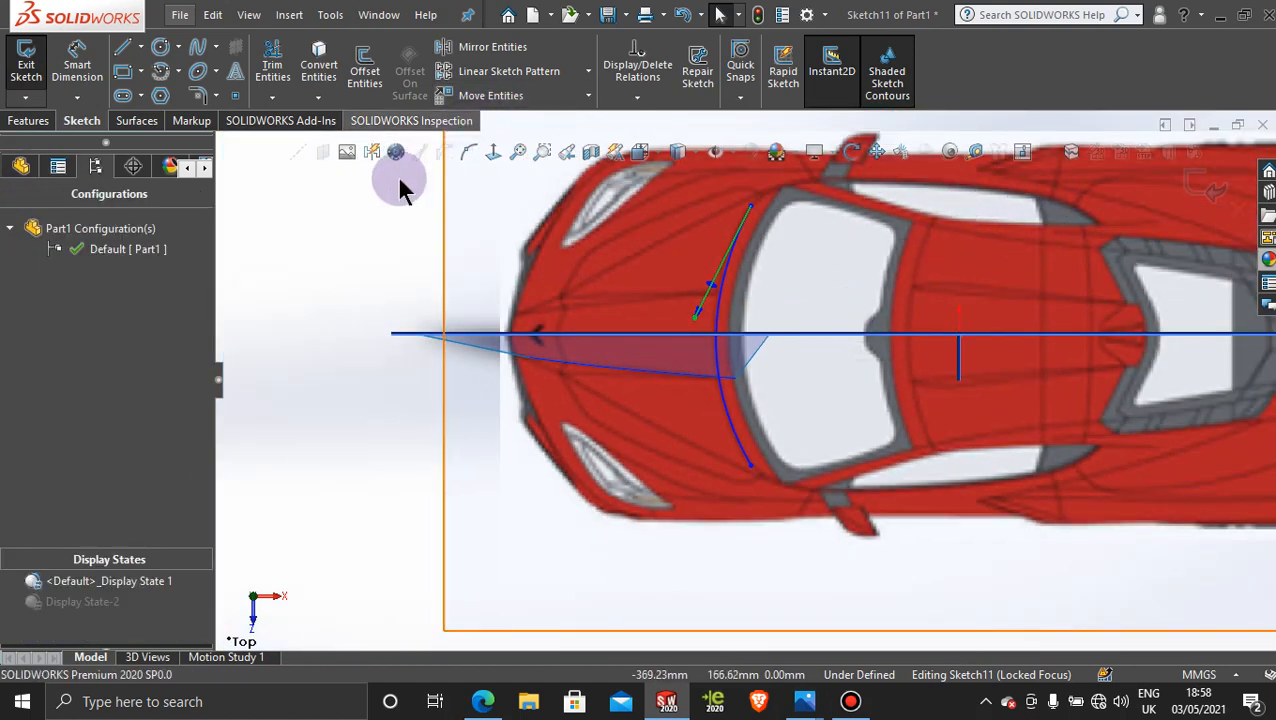
Step: Trim the hood surface with the spline sketch at the hood's rear edge, keeping the portion toward the car's nose
click(140, 122)
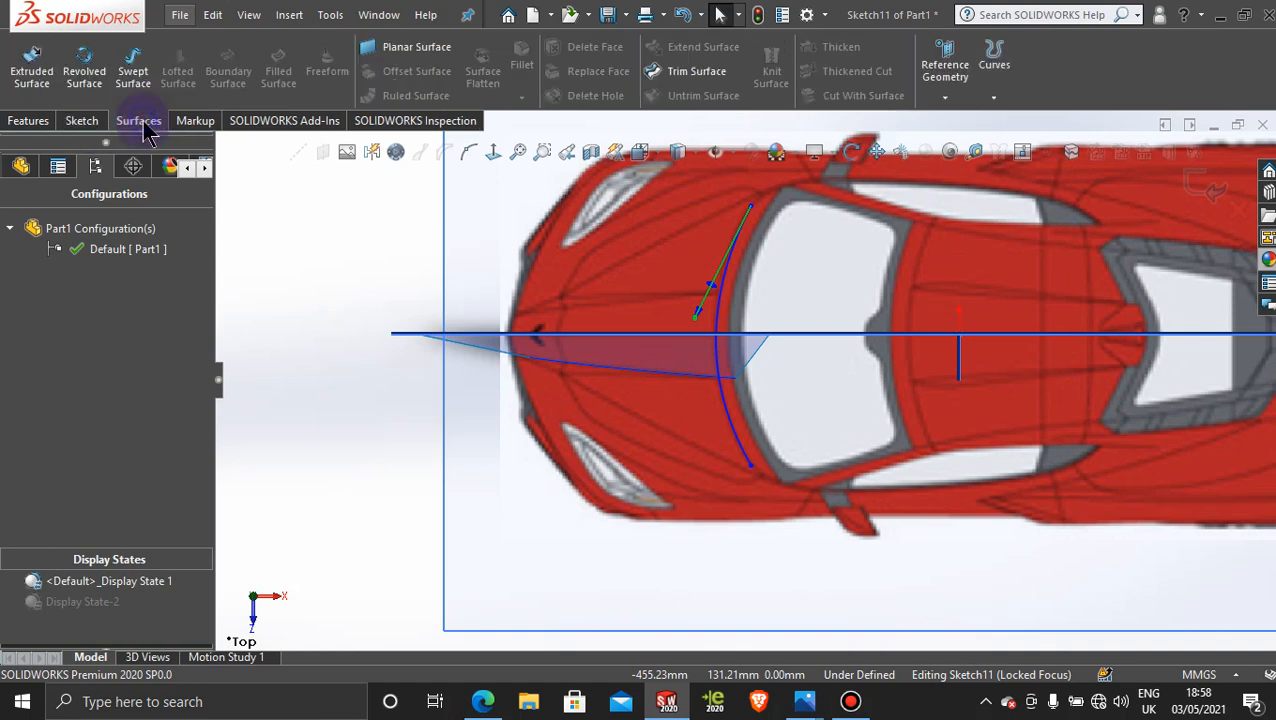
click(708, 72)
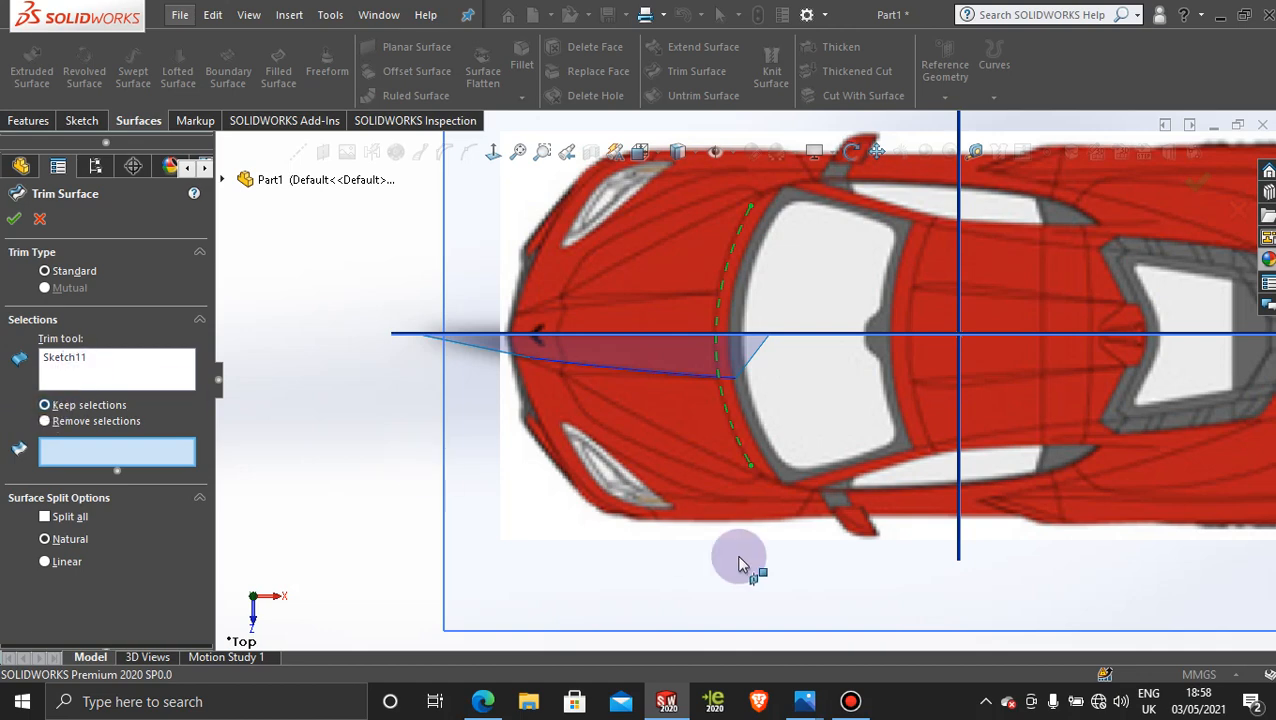
click(671, 353)
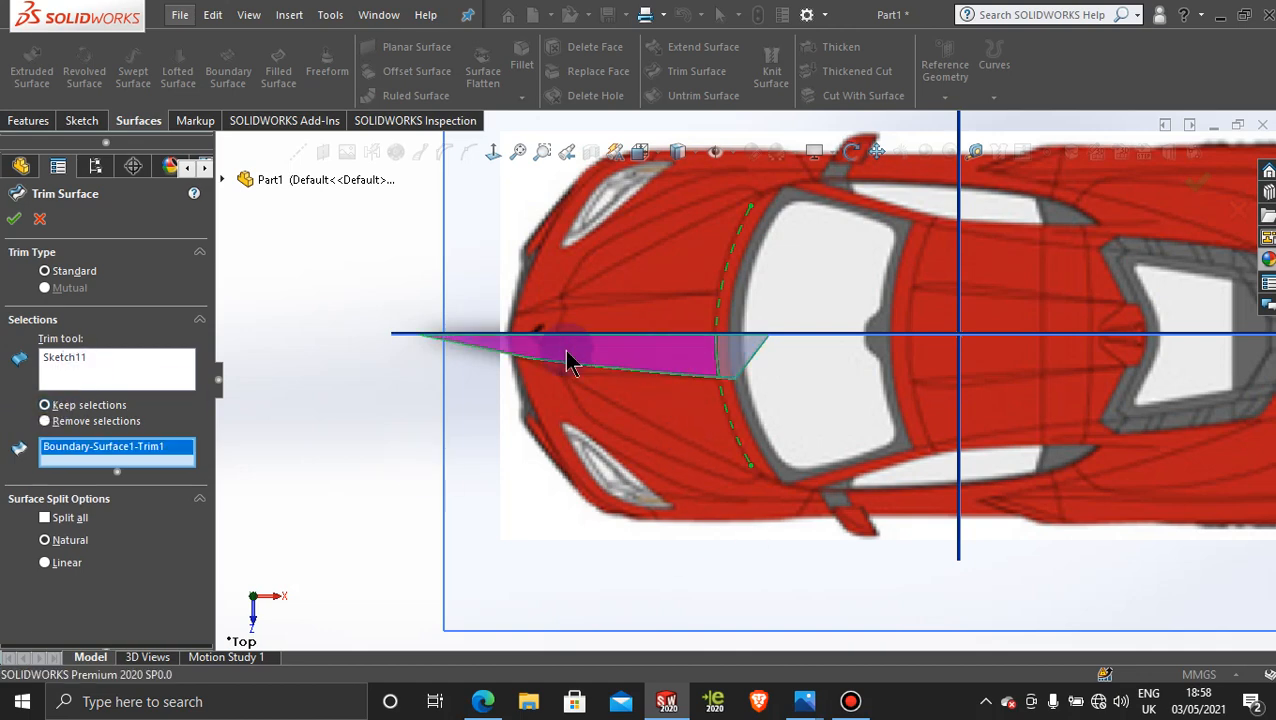
click(13, 221)
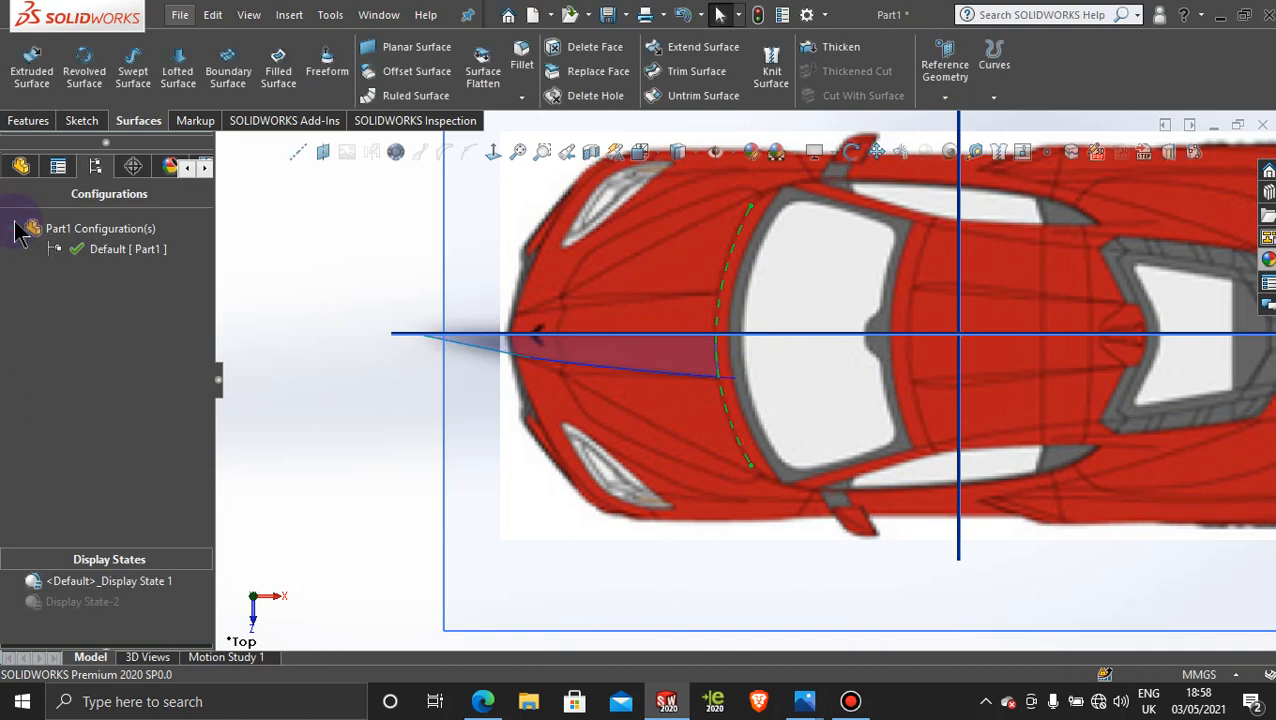
click(313, 244)
click(352, 223)
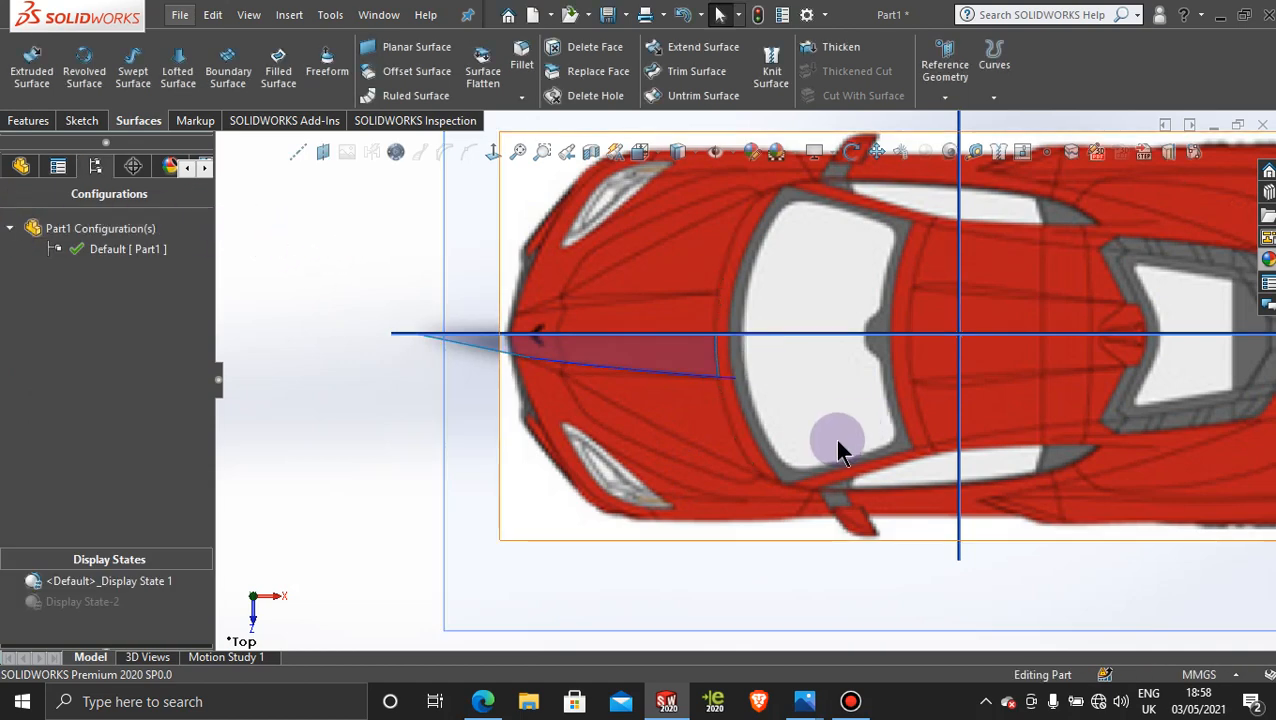
Step: Hide the projected curve along the hood surface's outer long edge
scroll(560, 345, down, 4)
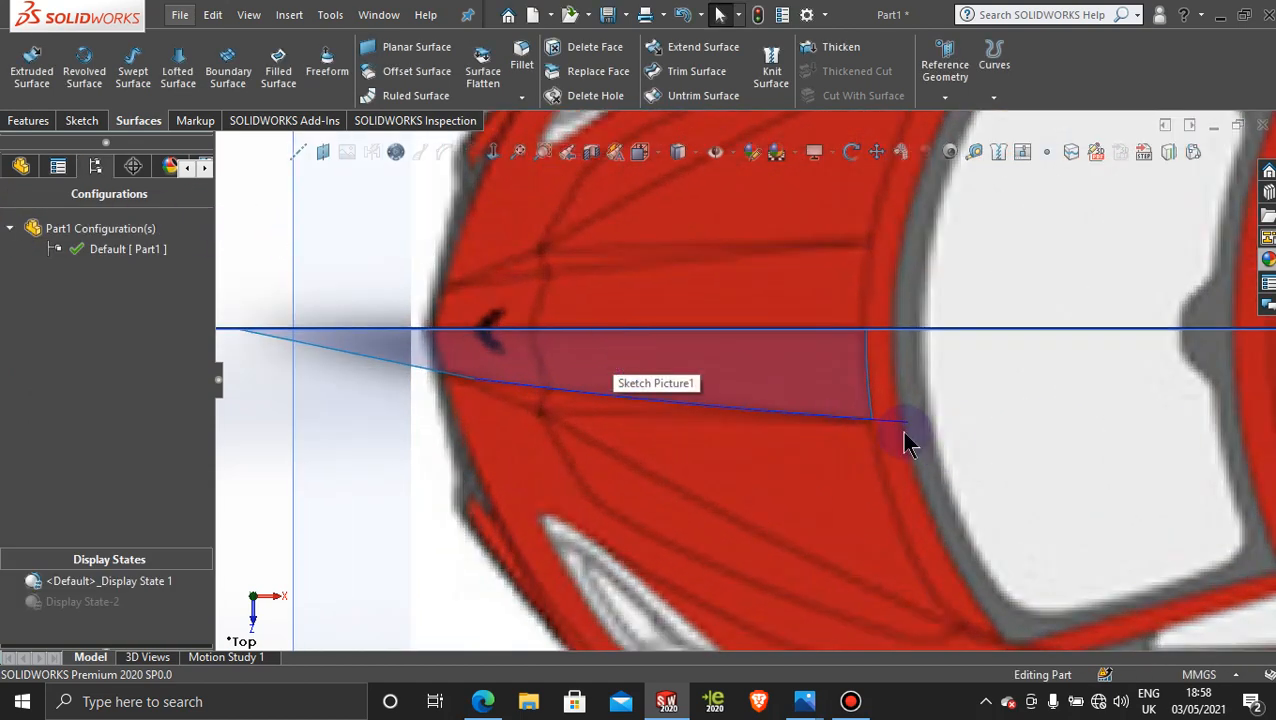
right_click(895, 422)
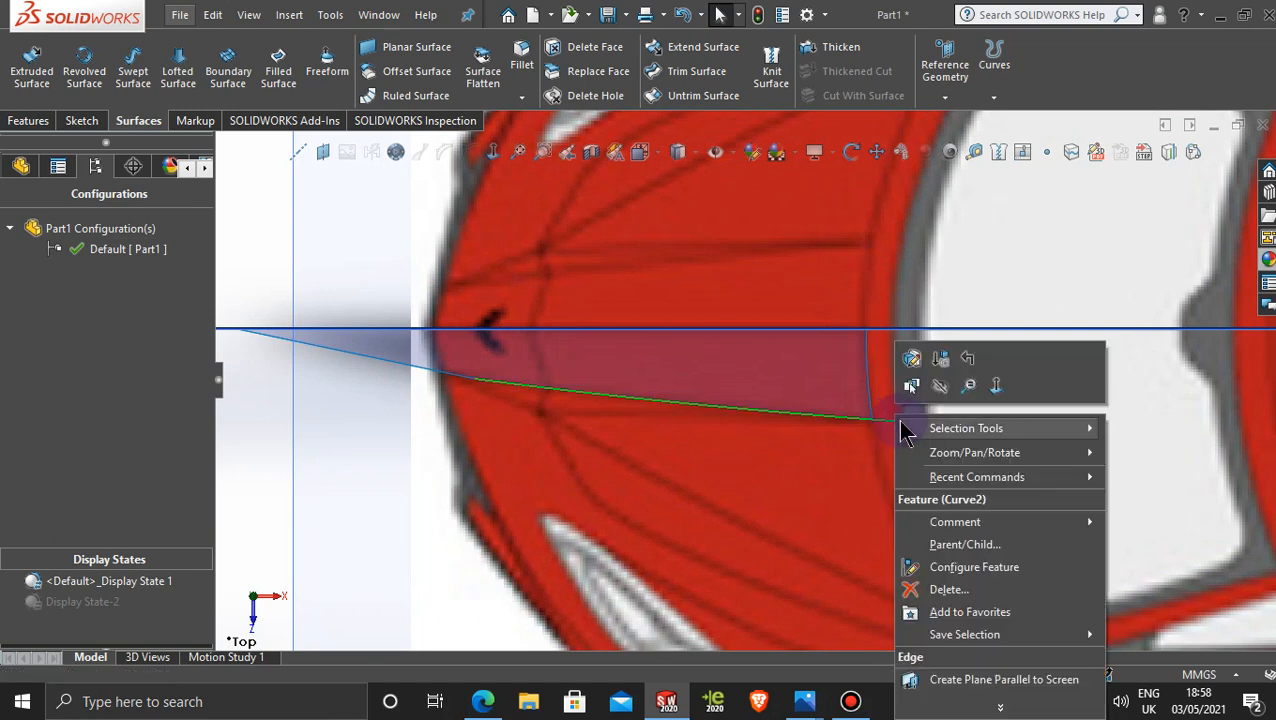
click(945, 390)
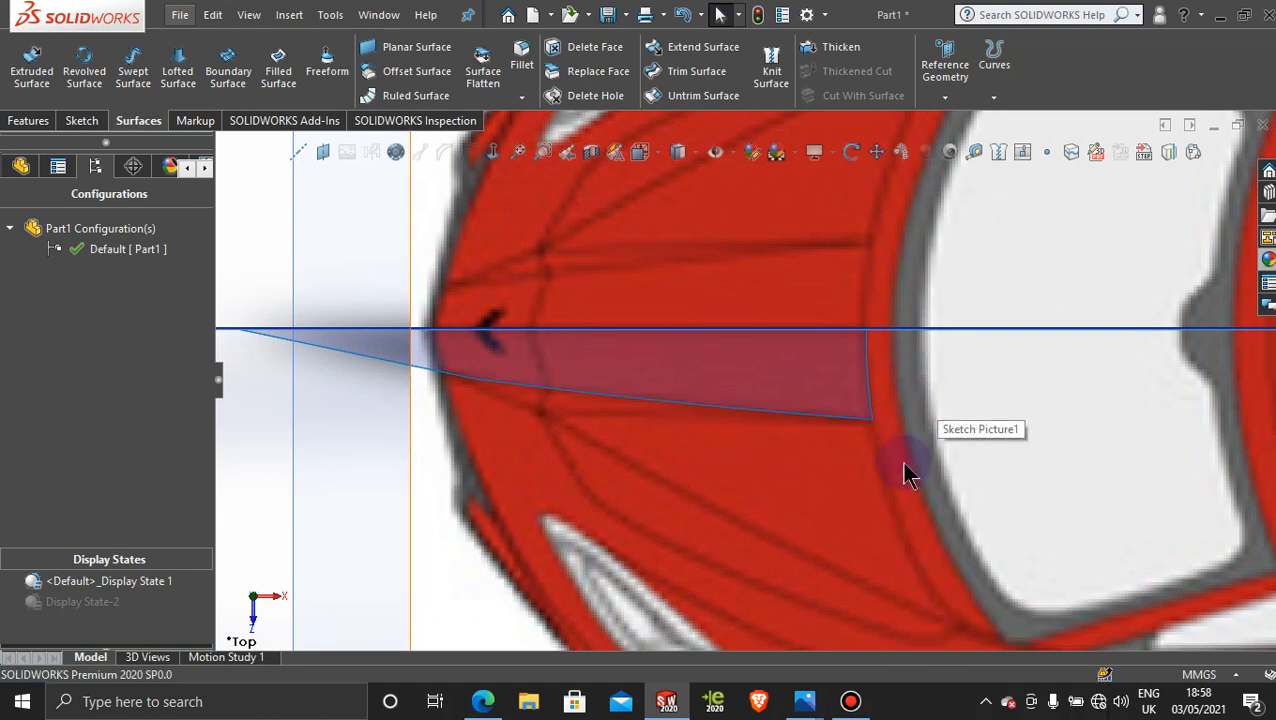
scroll(840, 505, up, 5)
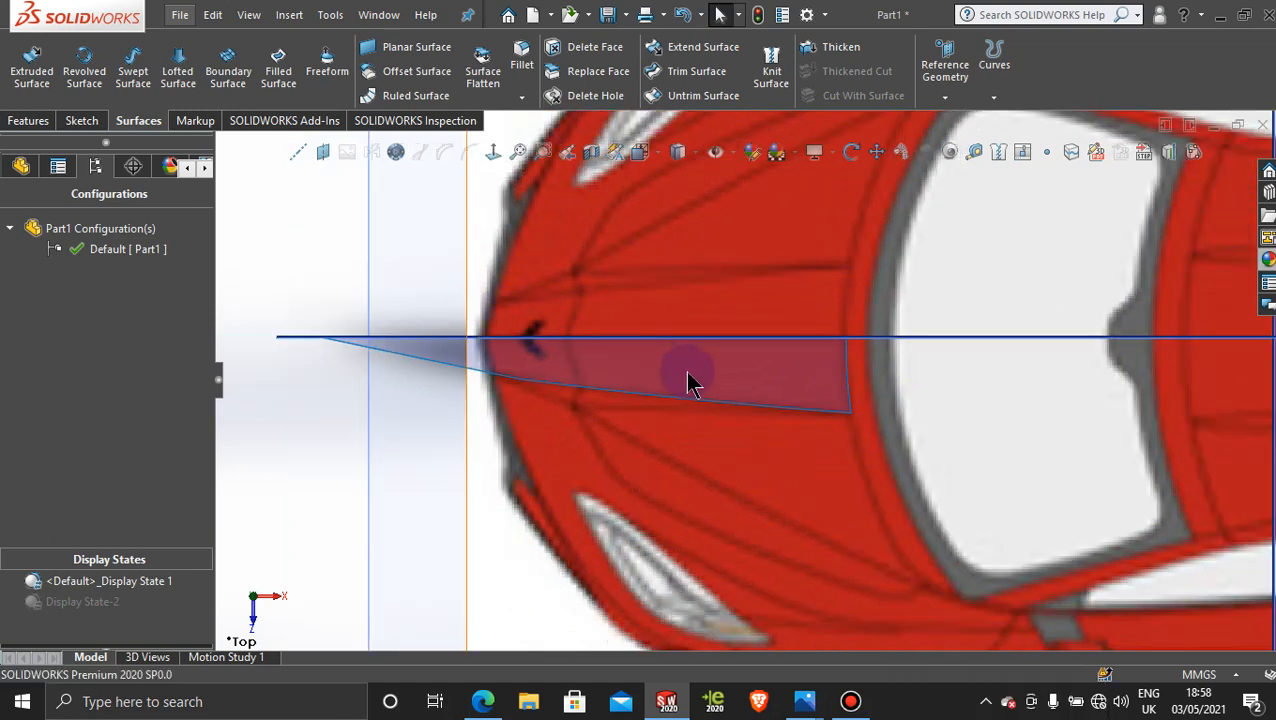
scroll(689, 382, down, 6)
scroll(689, 382, up, 3)
scroll(675, 400, down, 2)
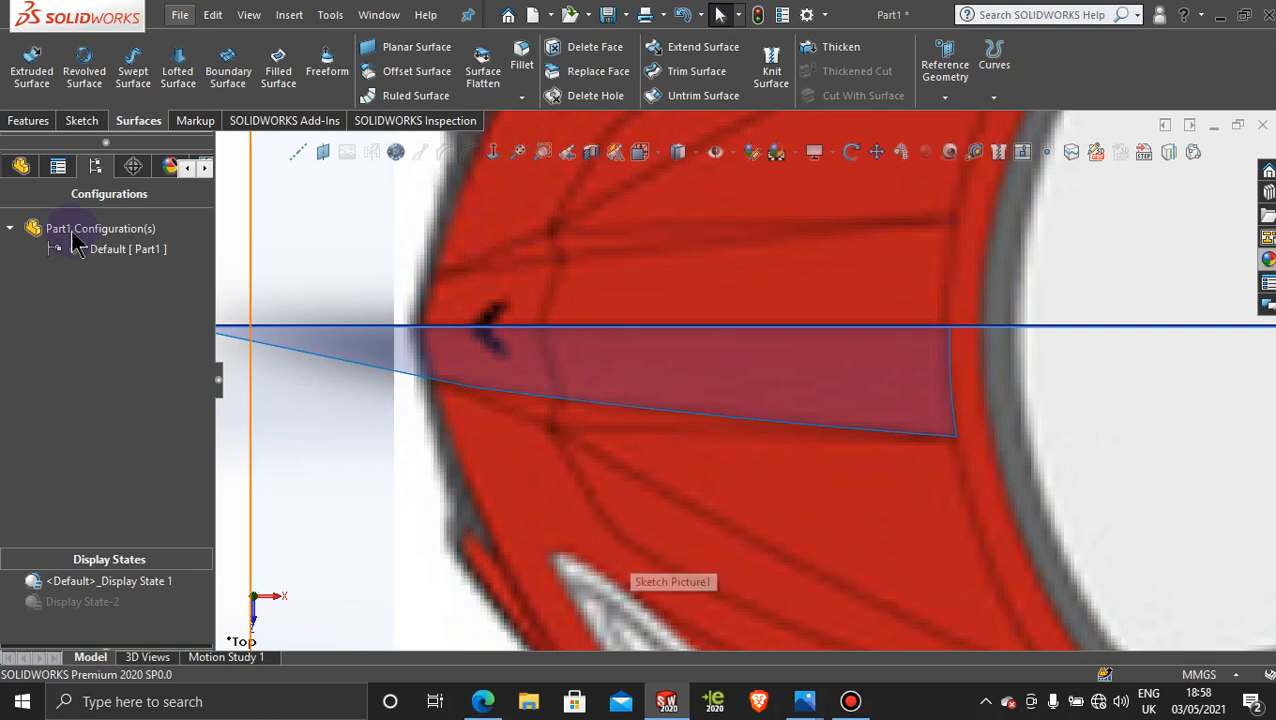
Step: In a new sketch on the Top Plane, draw a slanted line from the surface's outer edge across the centerline, along the hood's front crease
click(80, 125)
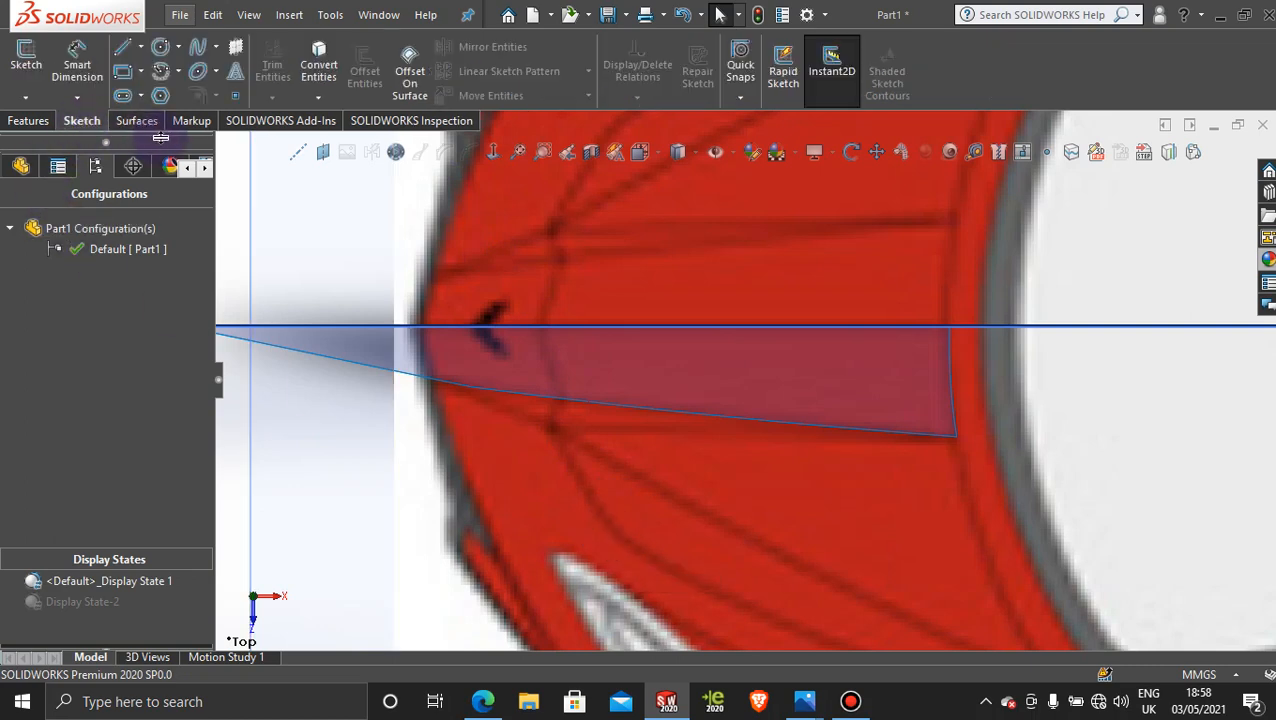
scroll(595, 325, up, 3)
click(515, 246)
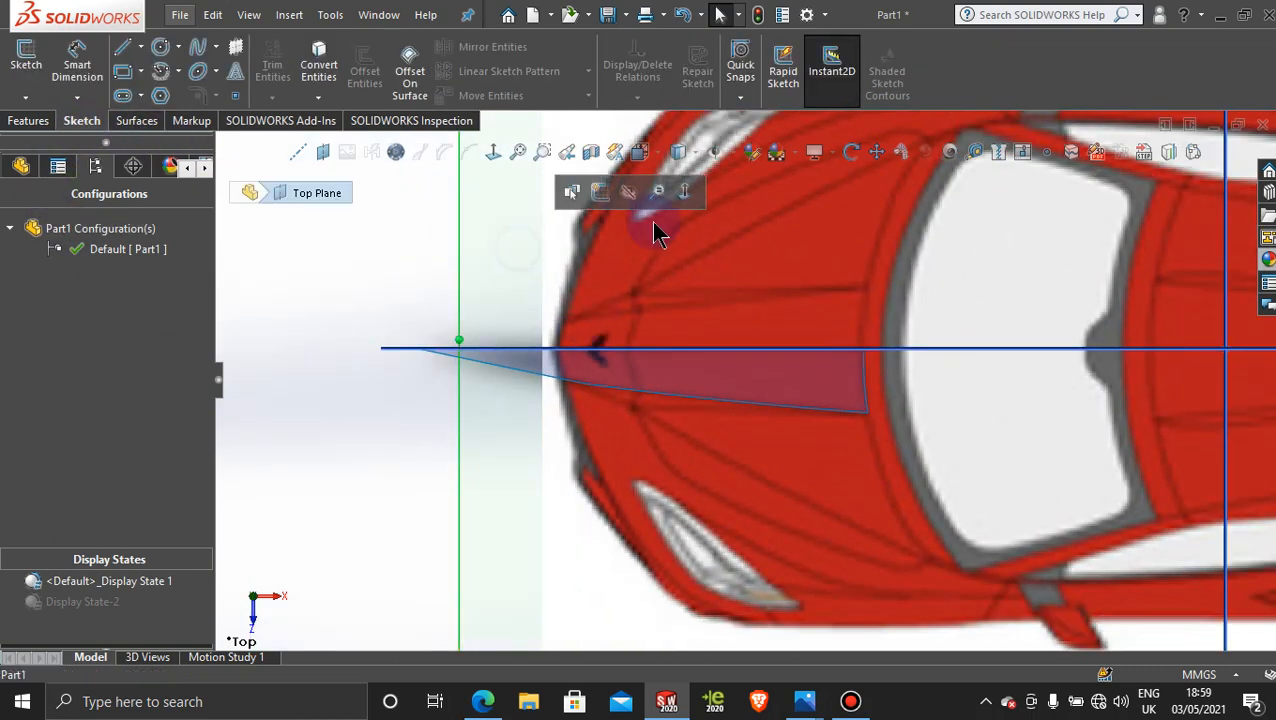
click(604, 186)
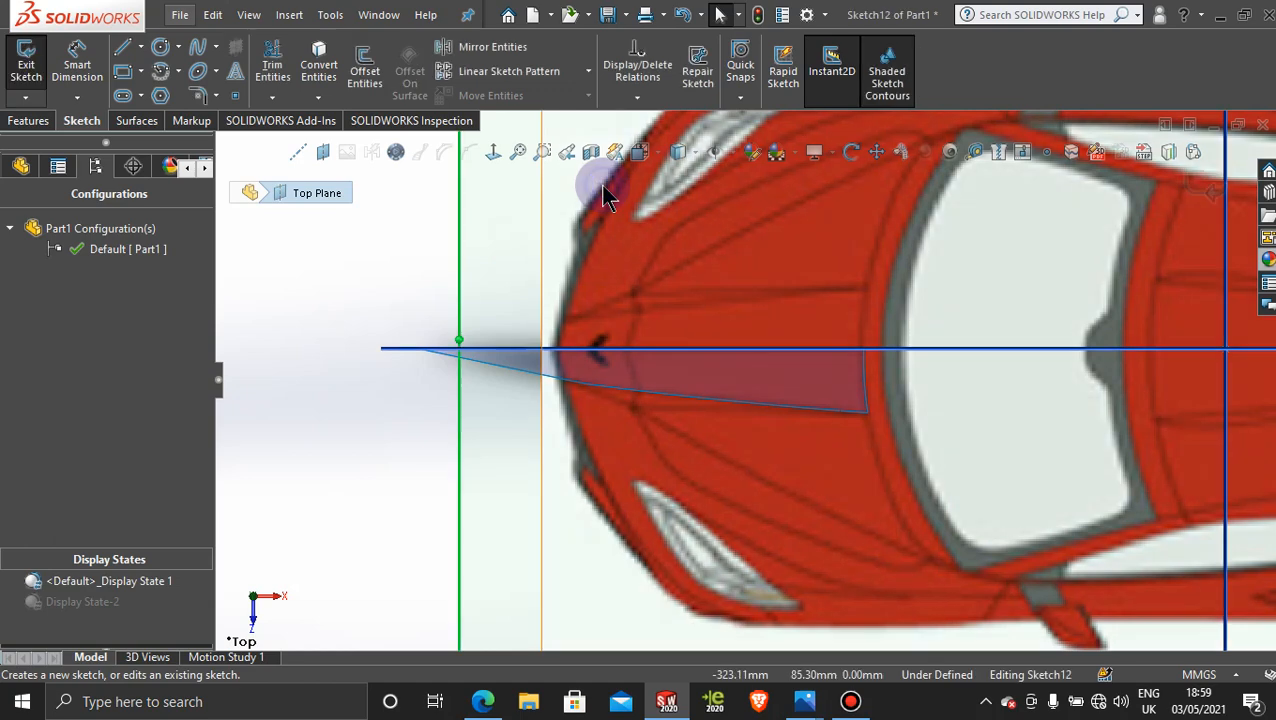
click(122, 47)
scroll(680, 453, down, 5)
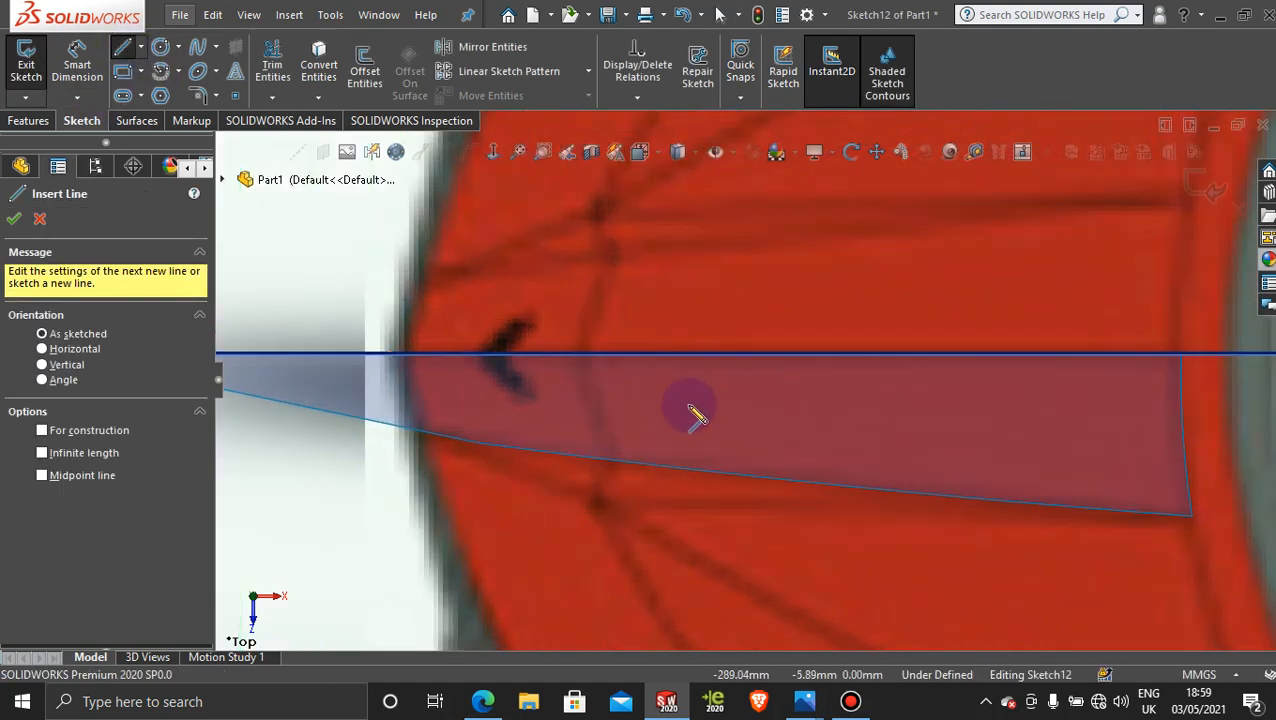
scroll(692, 490, up, 3)
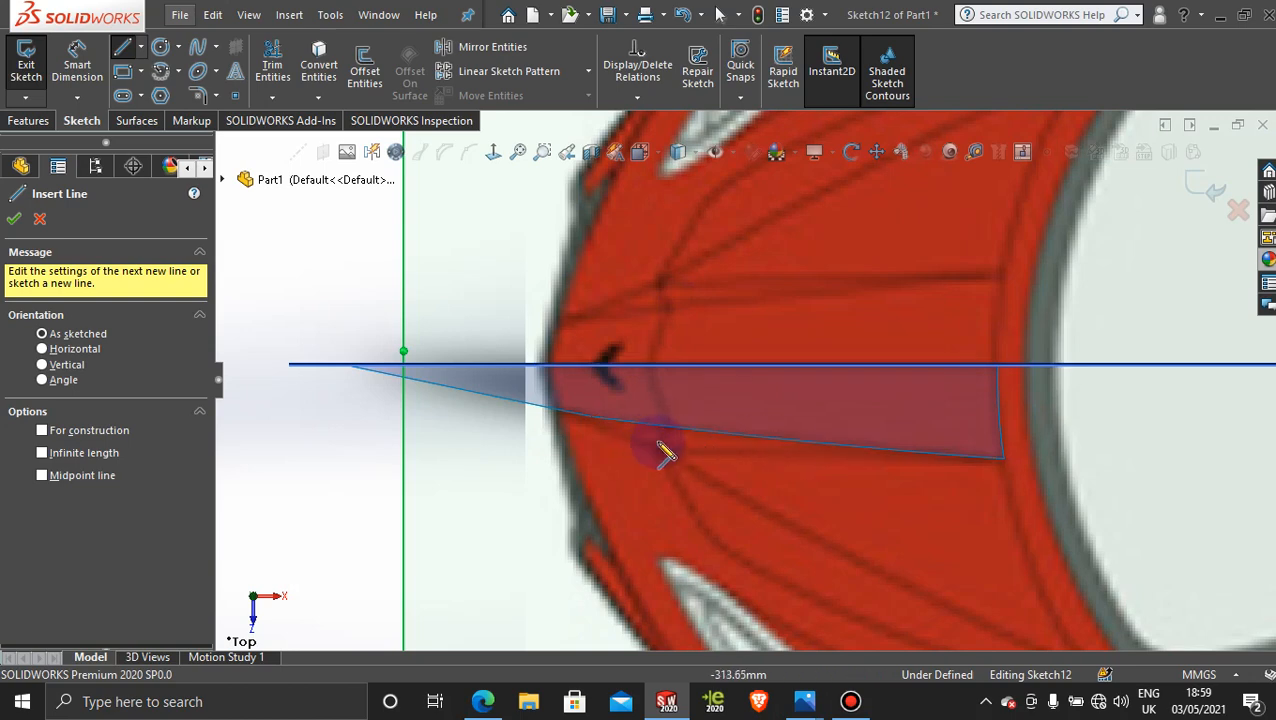
click(678, 432)
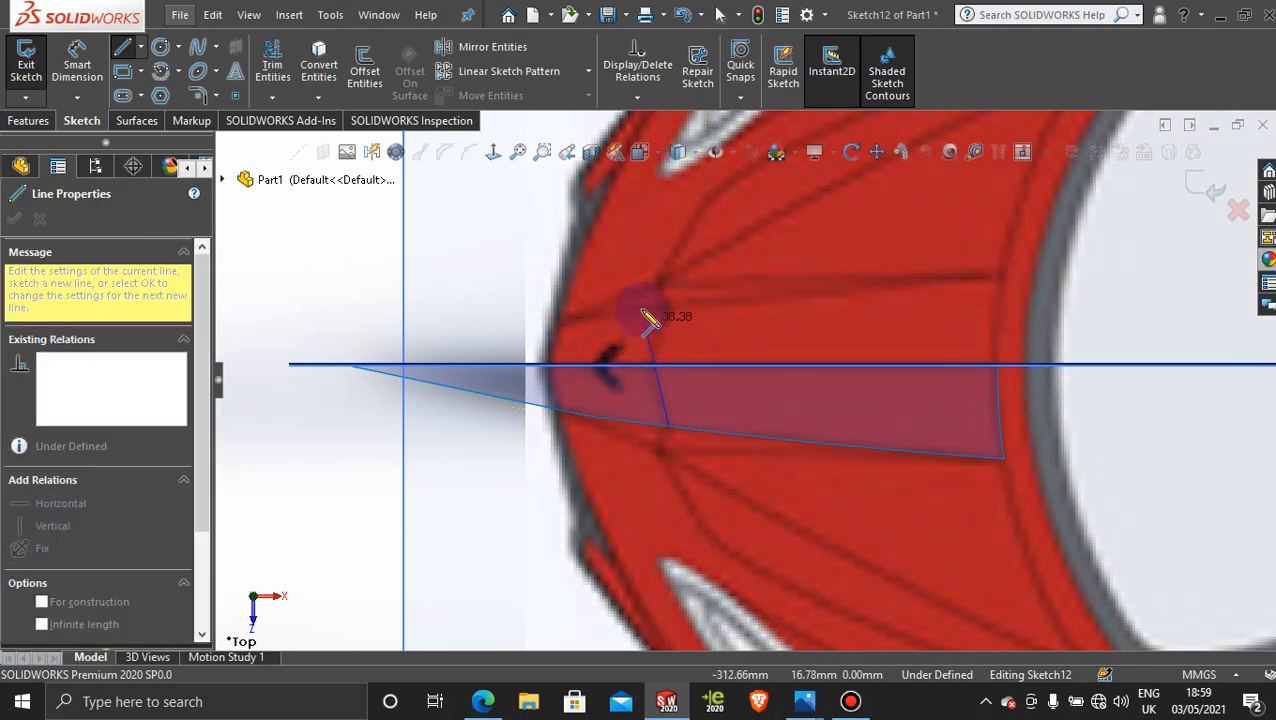
click(631, 301)
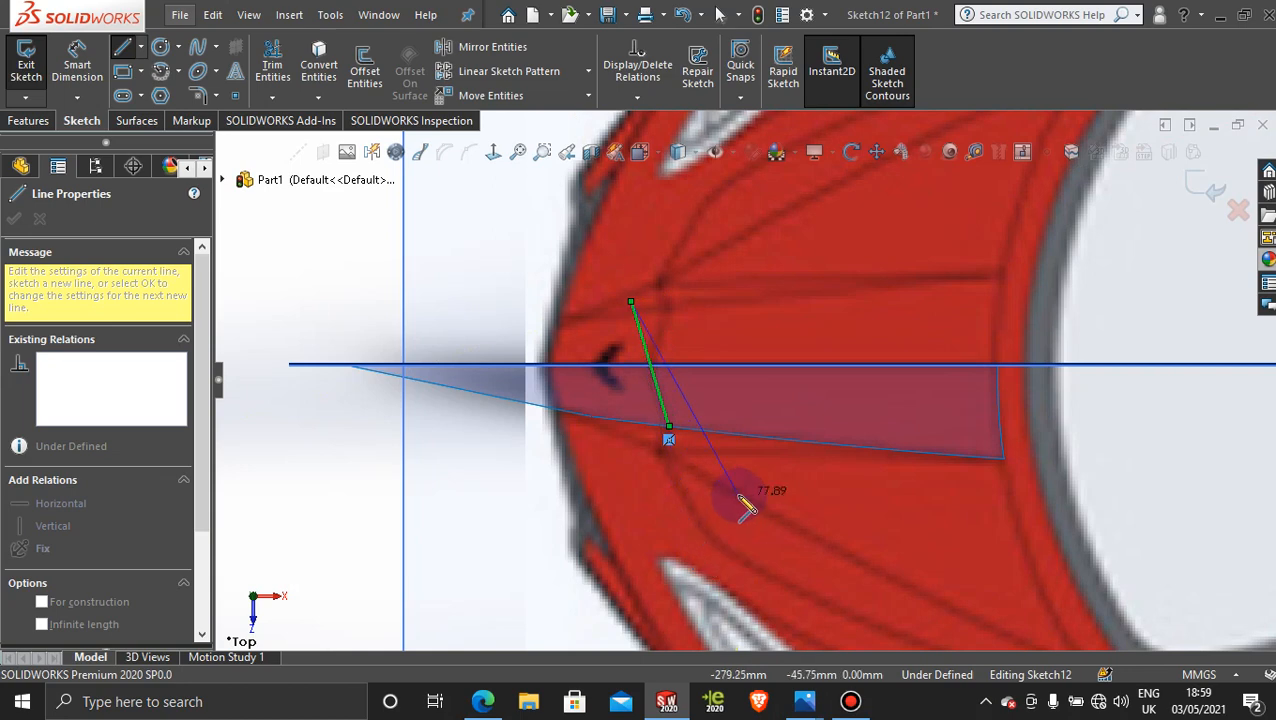
key(Escape)
key(Escape)
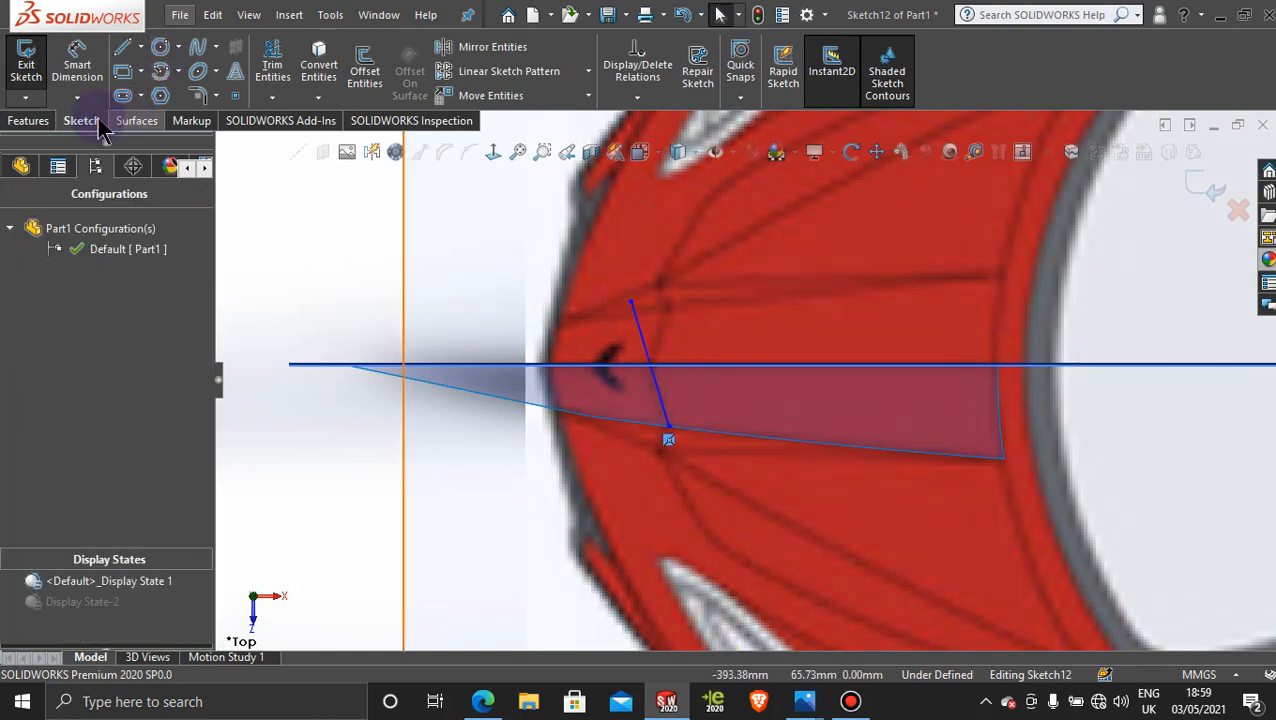
Step: Trim the hood surface with the slanted line sketch, keeping the portion toward the windshield
click(139, 120)
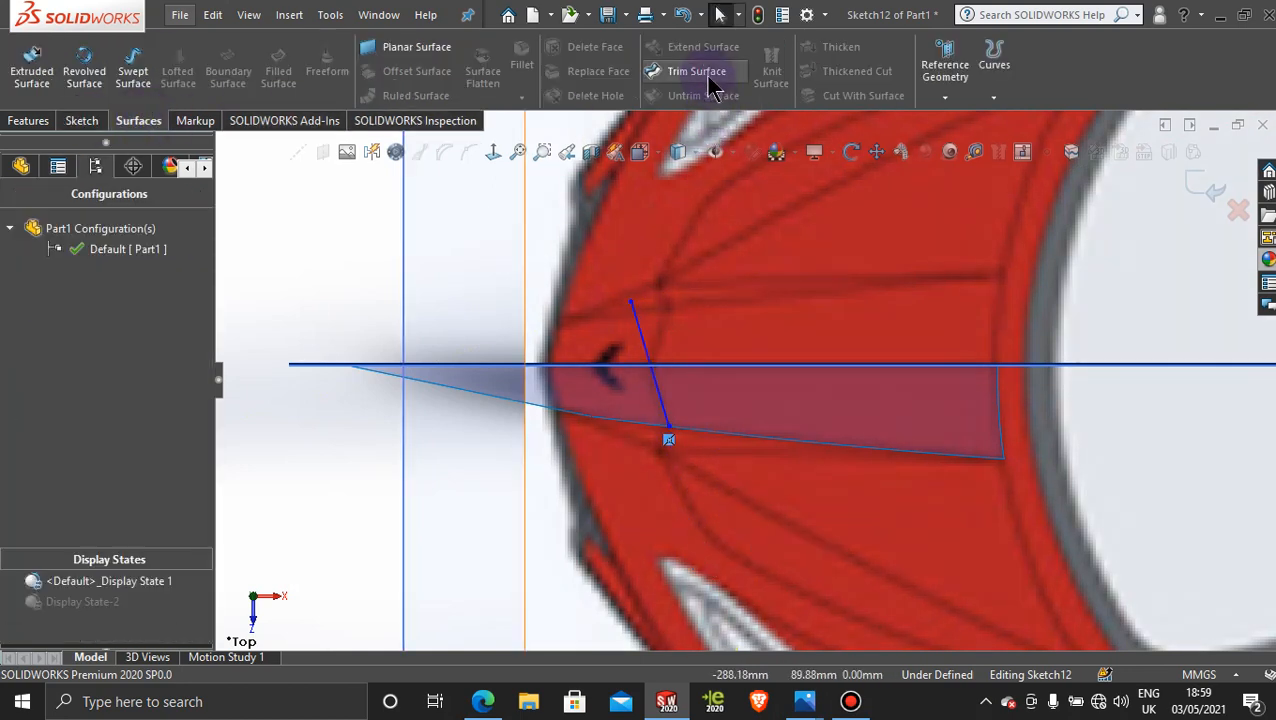
click(700, 71)
click(770, 405)
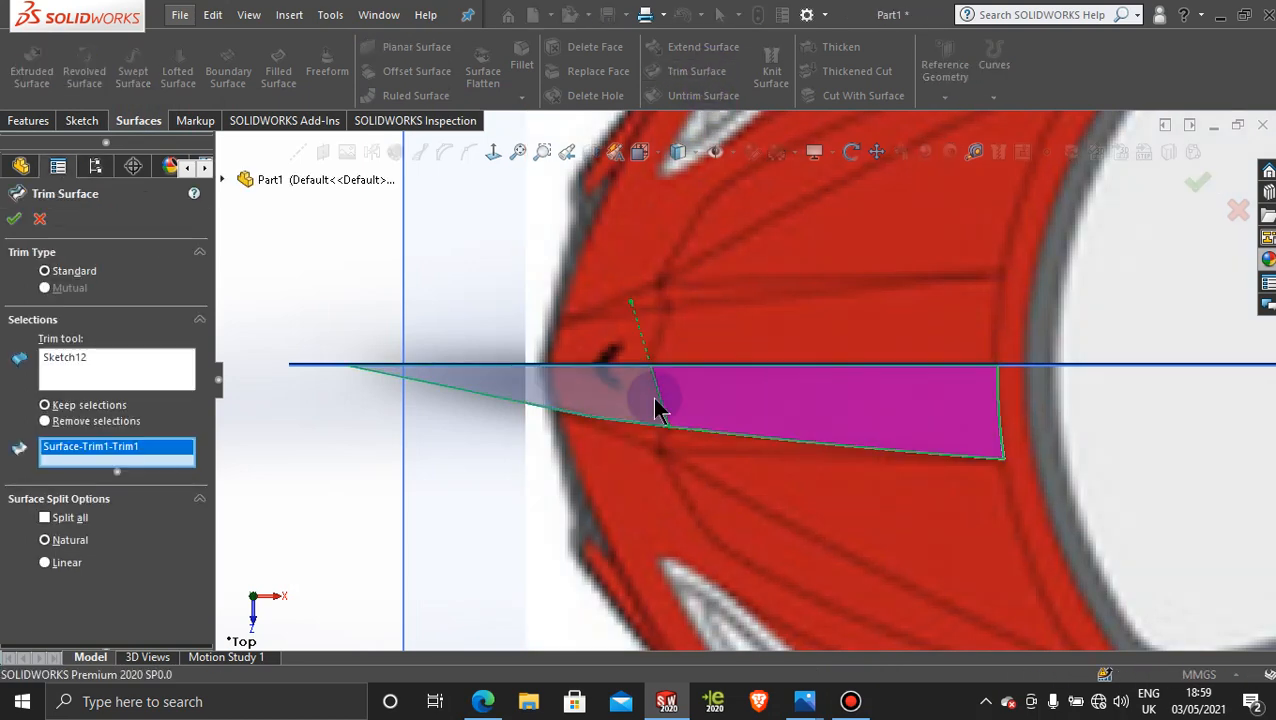
click(13, 219)
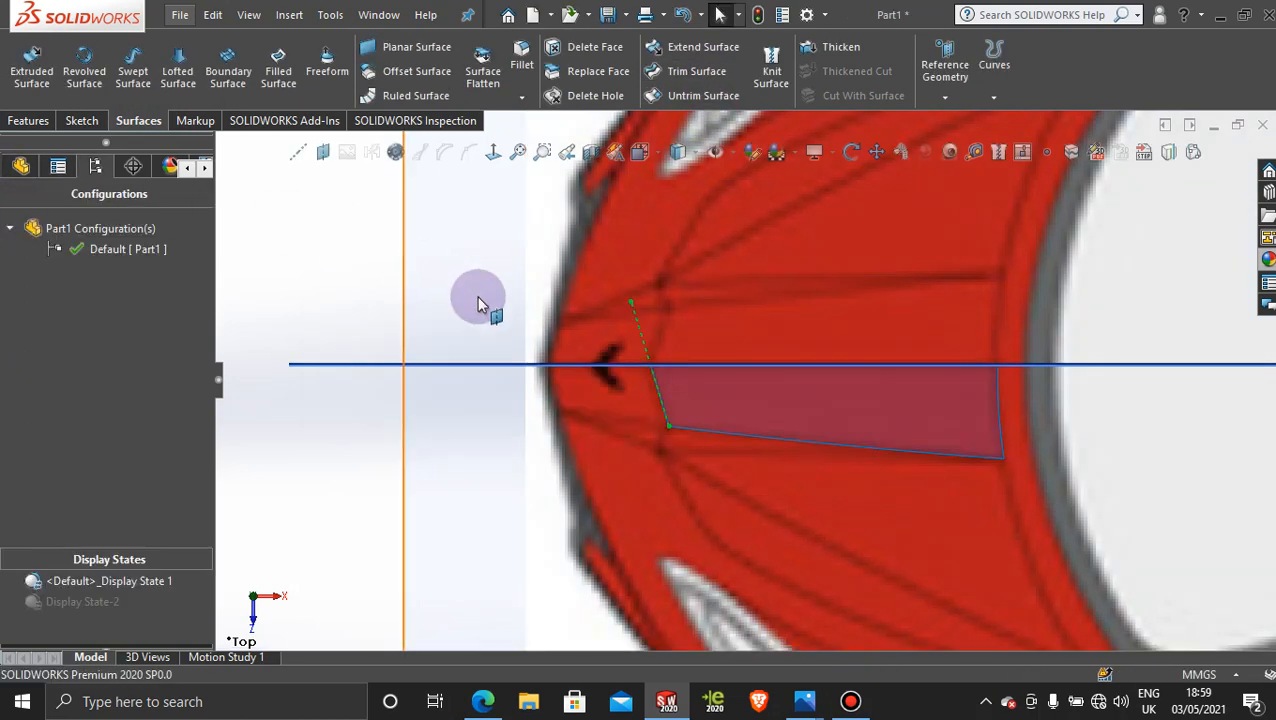
click(294, 228)
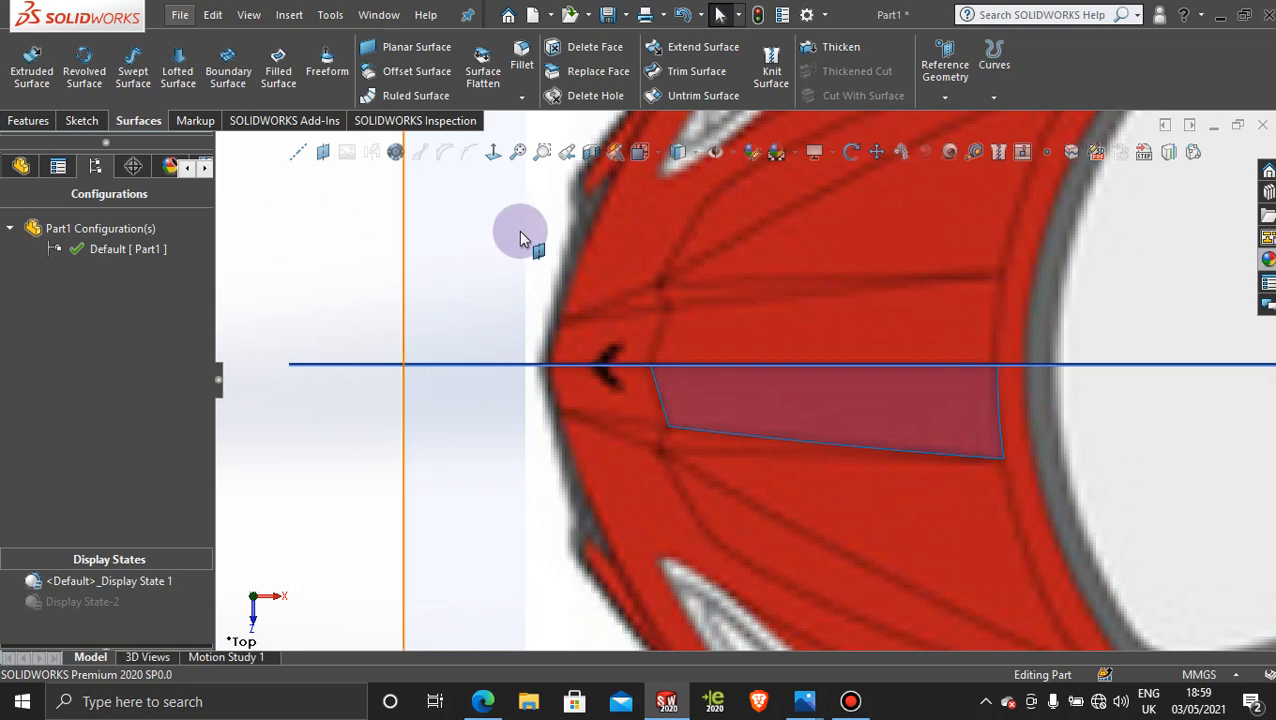
Step: Activate Display State-2 and hide both projected curves along the trimmed hood surface's long edges
middle_drag(583, 455, 600, 368)
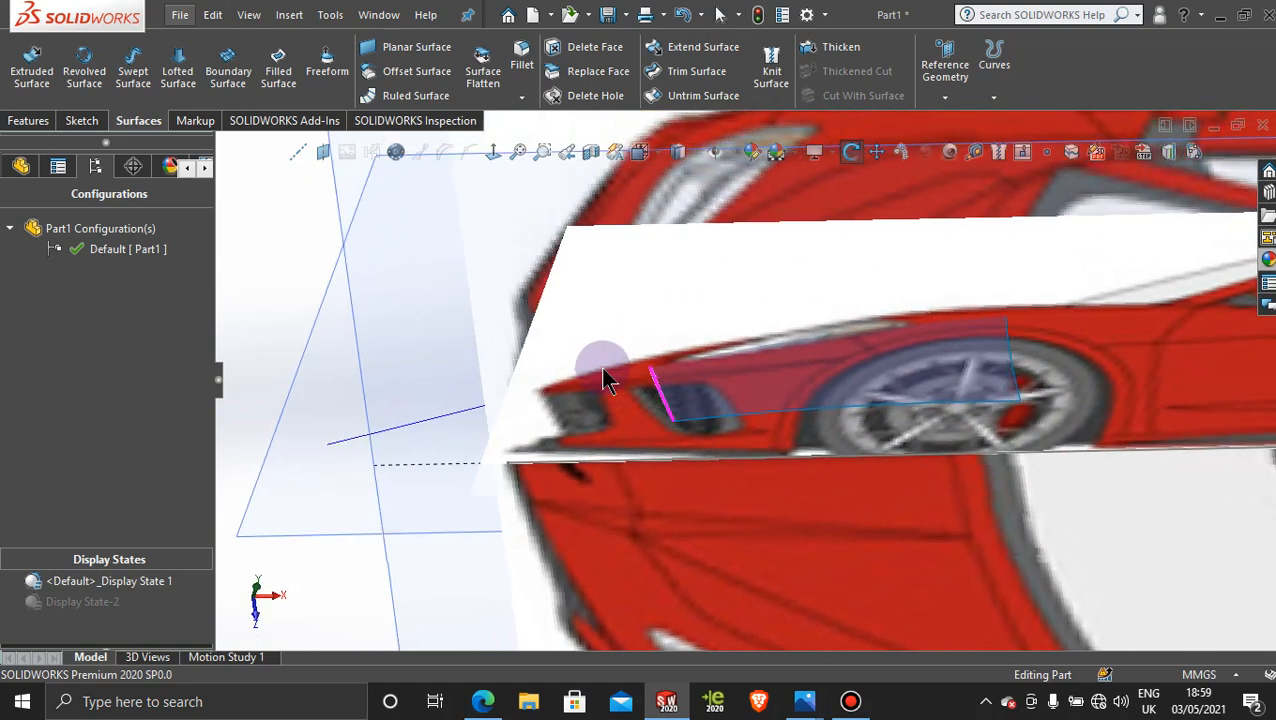
double_click(84, 602)
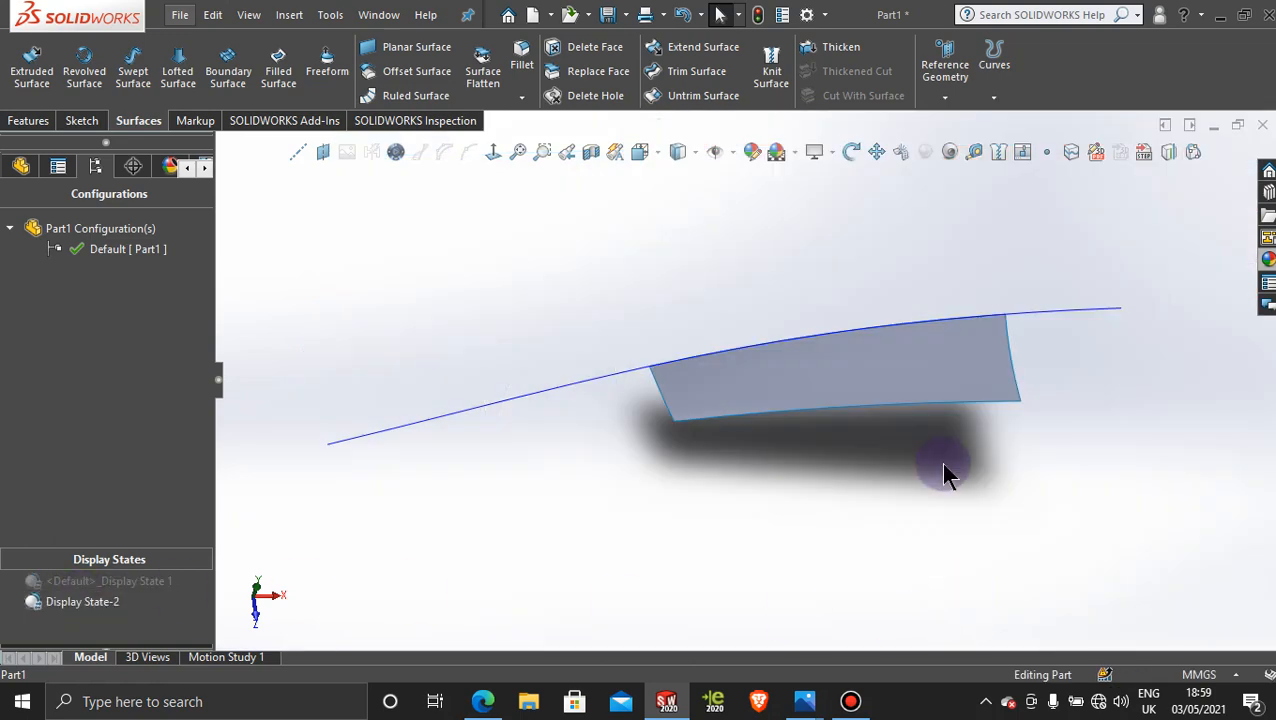
middle_drag(949, 476, 1039, 393)
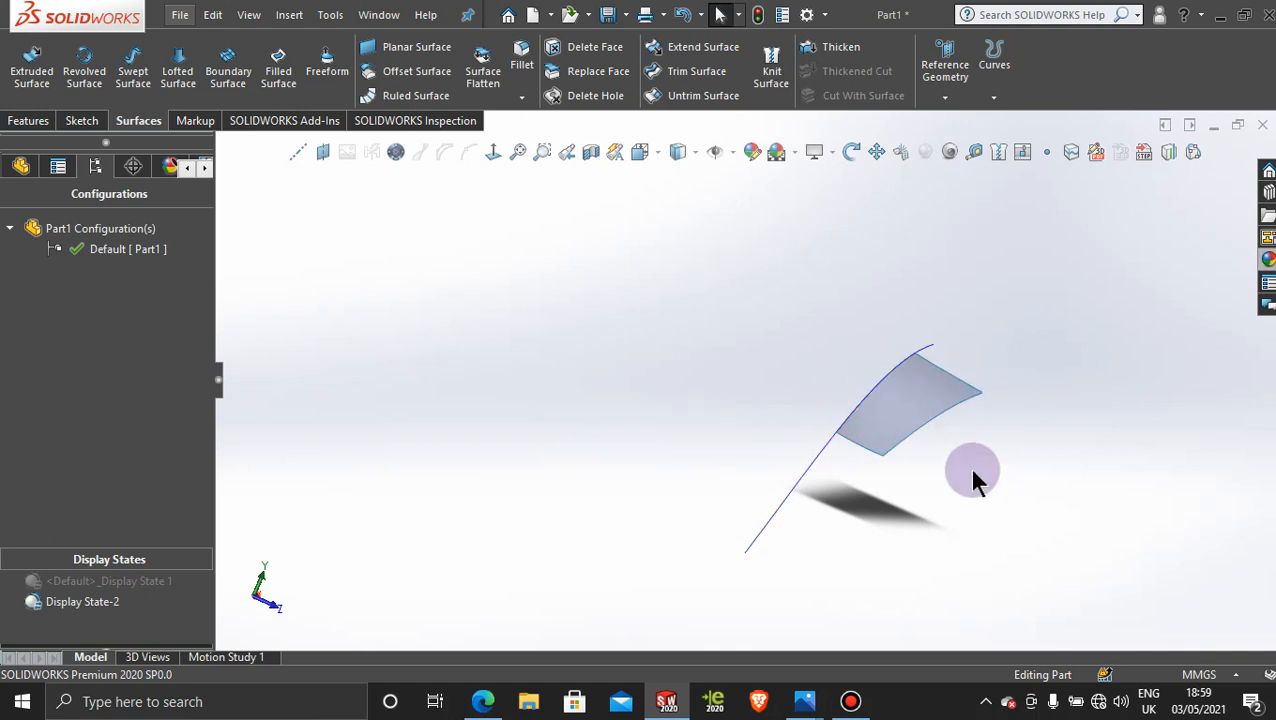
middle_drag(971, 447, 897, 463)
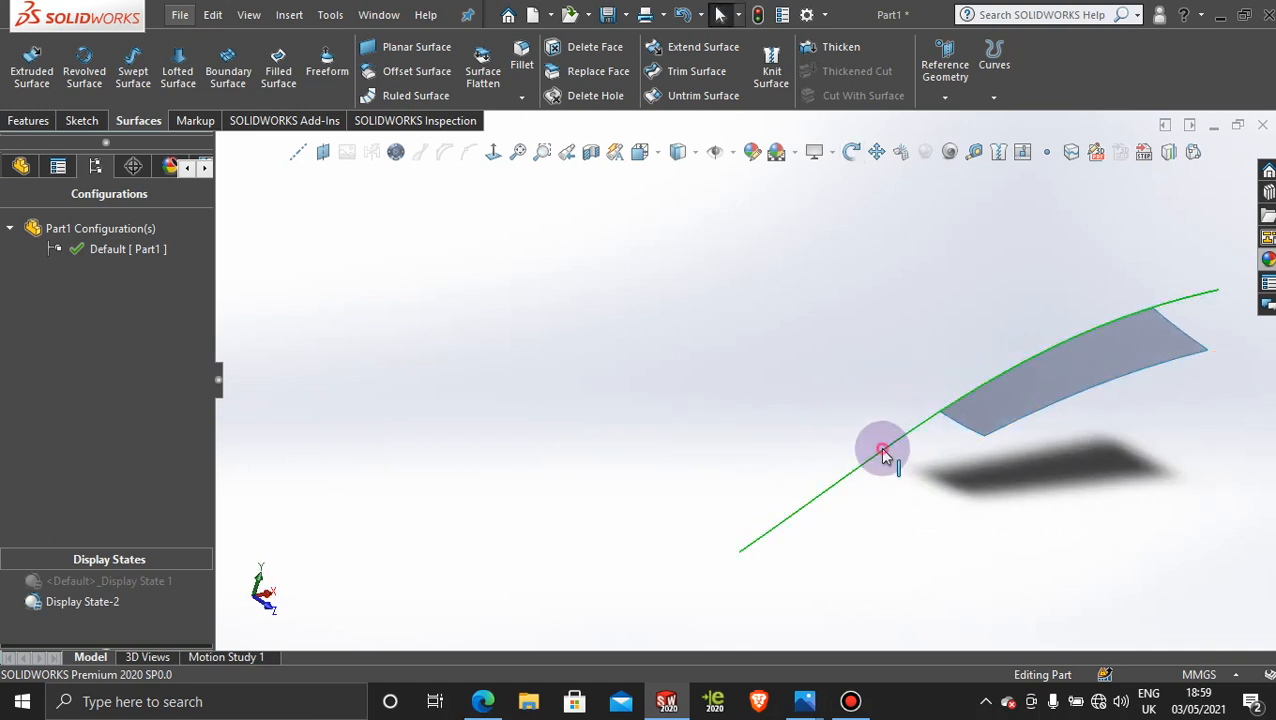
right_click(883, 455)
click(931, 353)
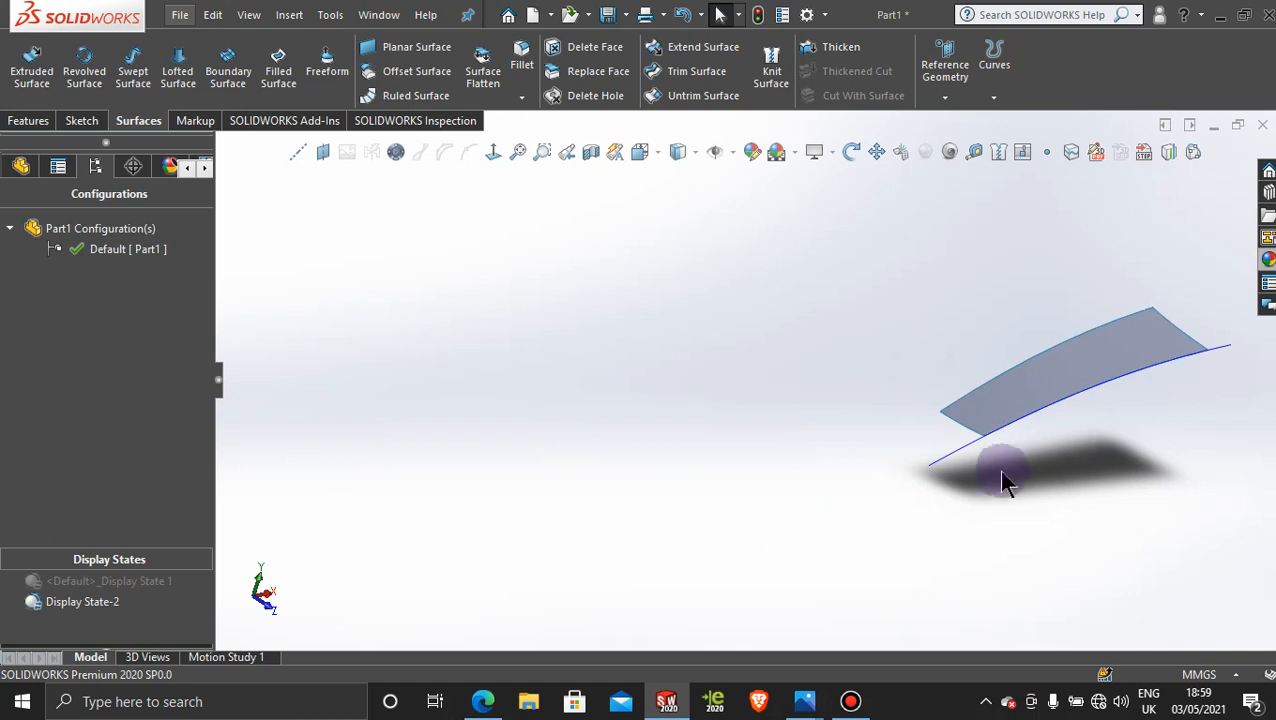
right_click(958, 463)
click(1003, 360)
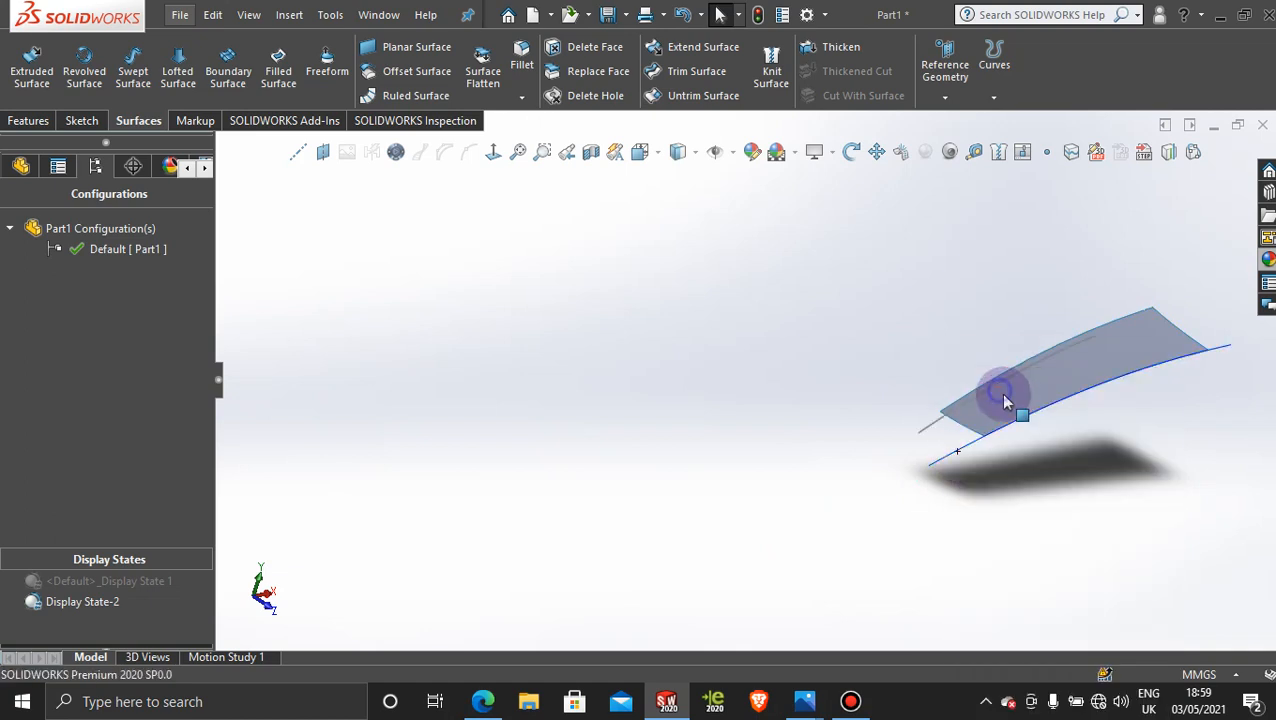
middle_drag(1017, 408, 1066, 420)
middle_drag(840, 443, 783, 398)
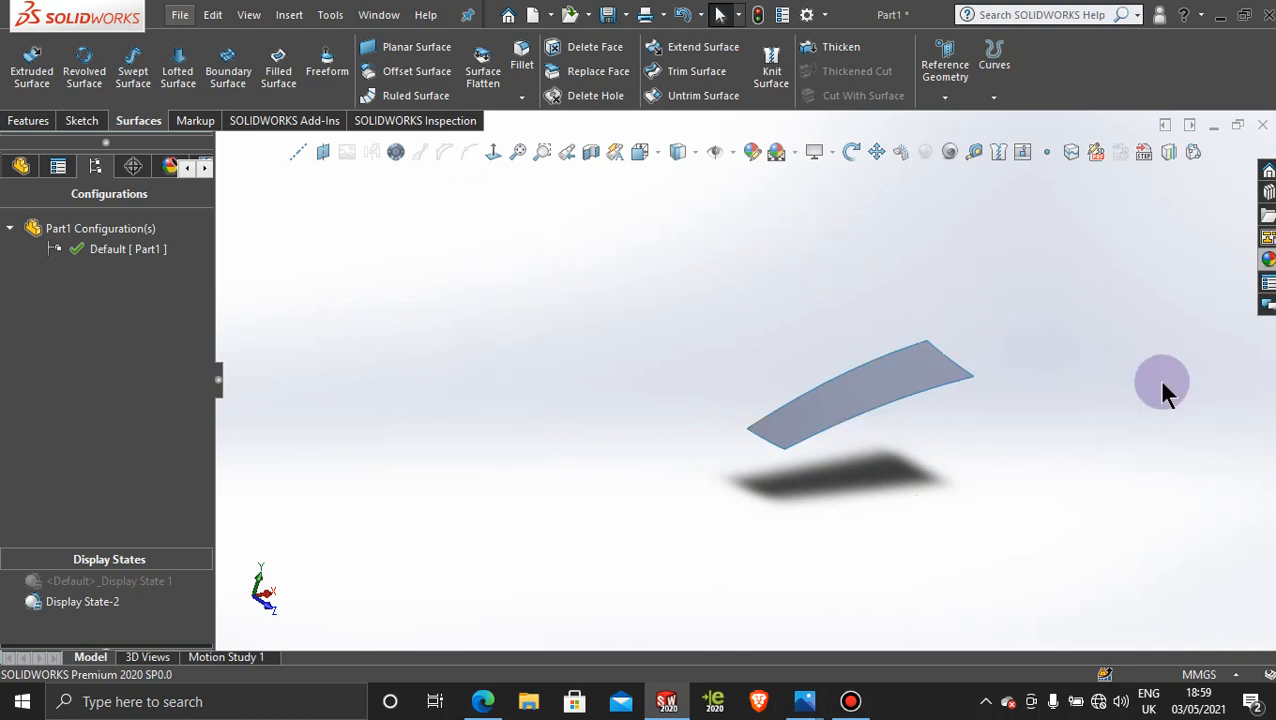
Step: Mirror the trimmed hood surface body about the Front Plane
click(30, 121)
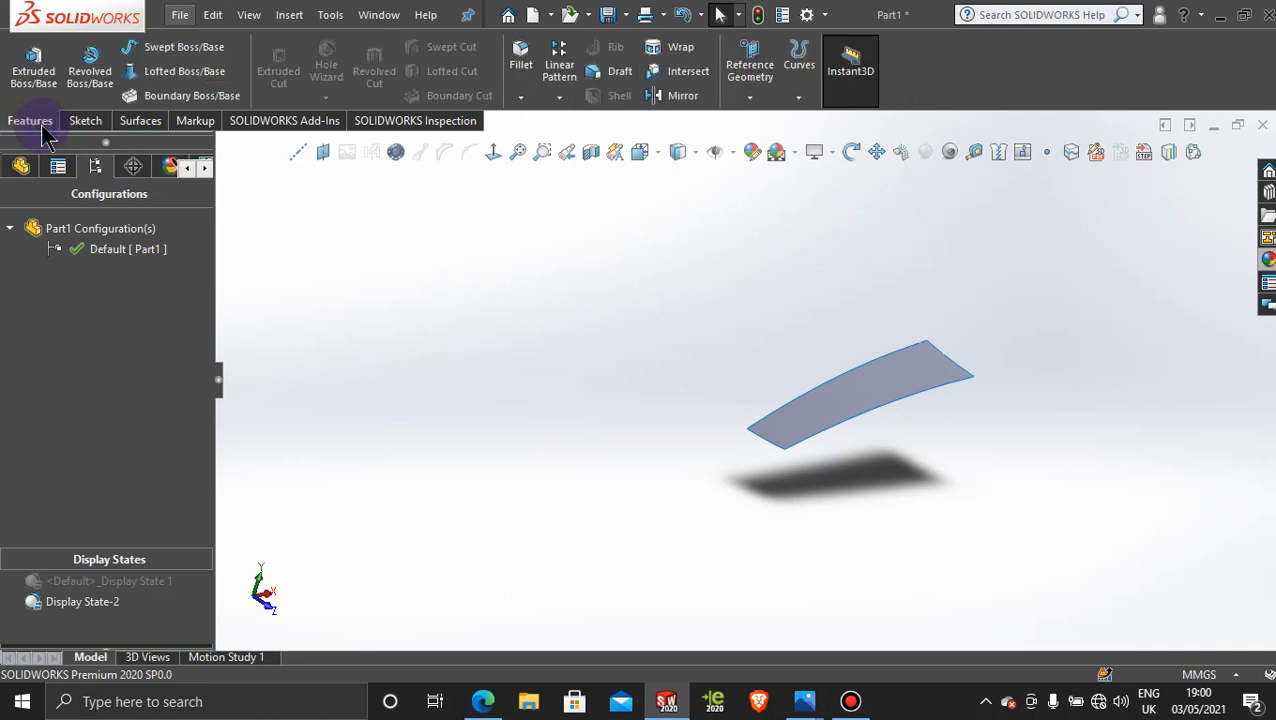
click(851, 701)
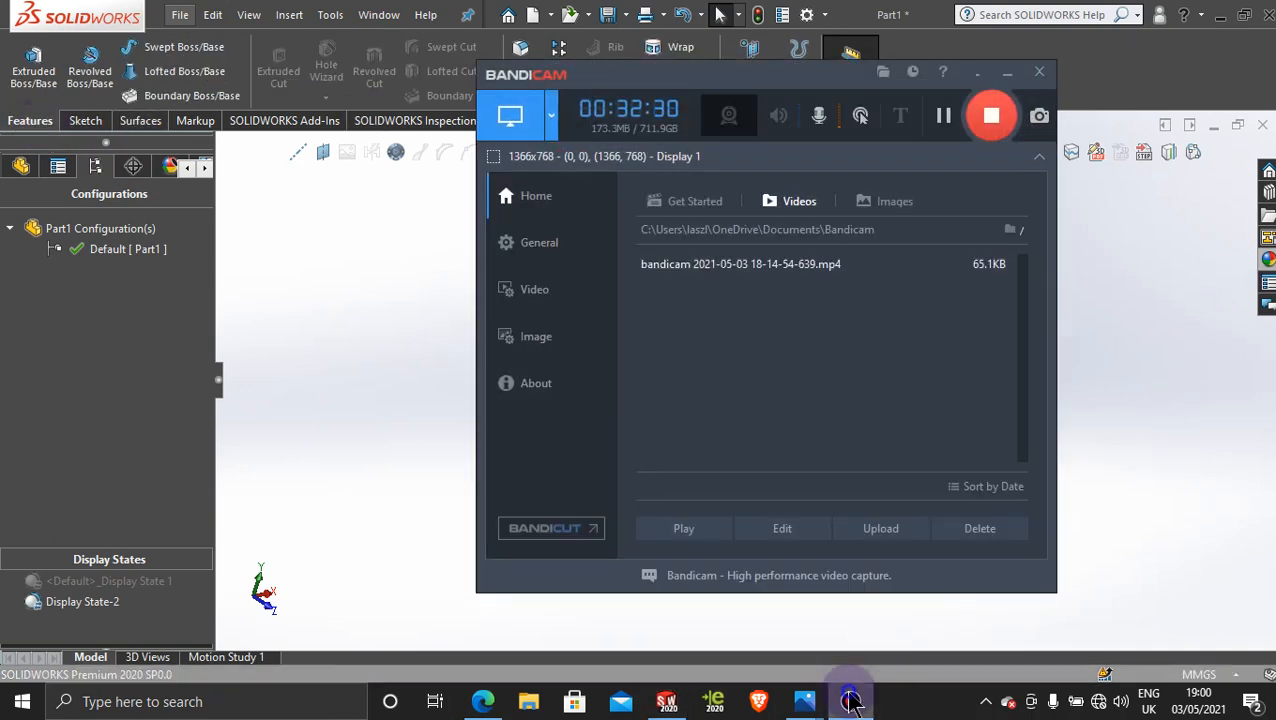
click(851, 701)
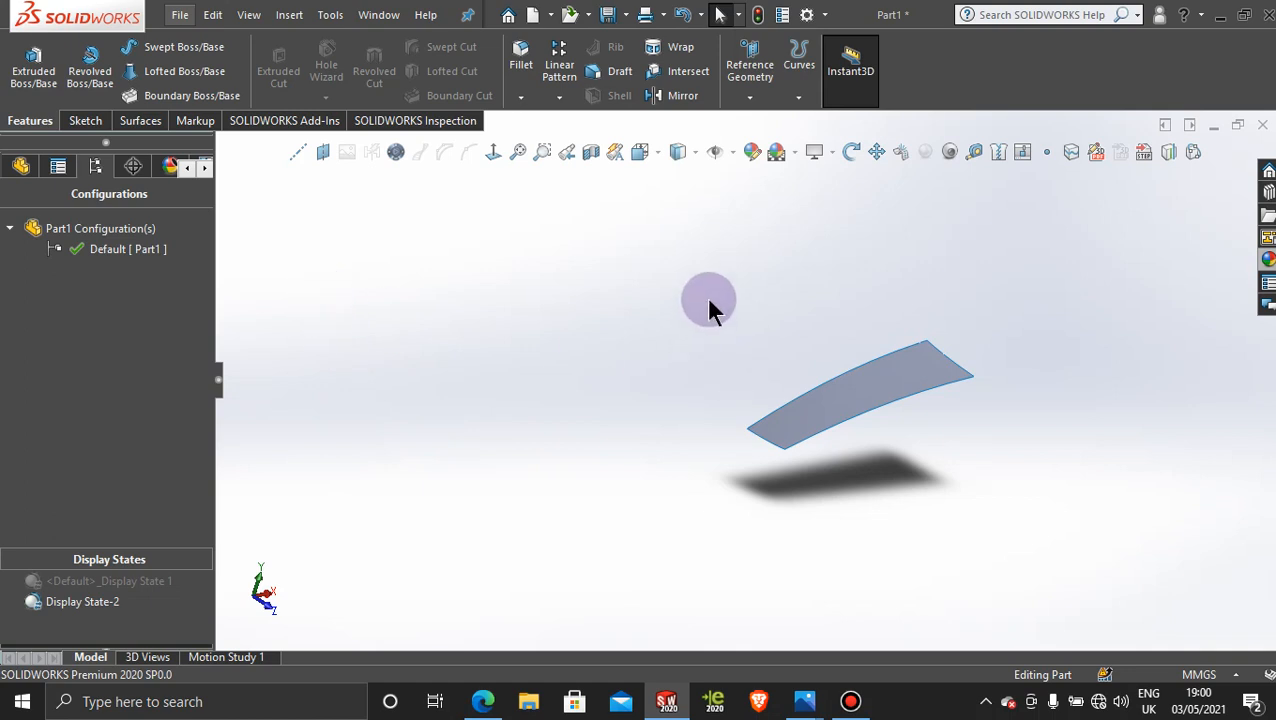
click(668, 100)
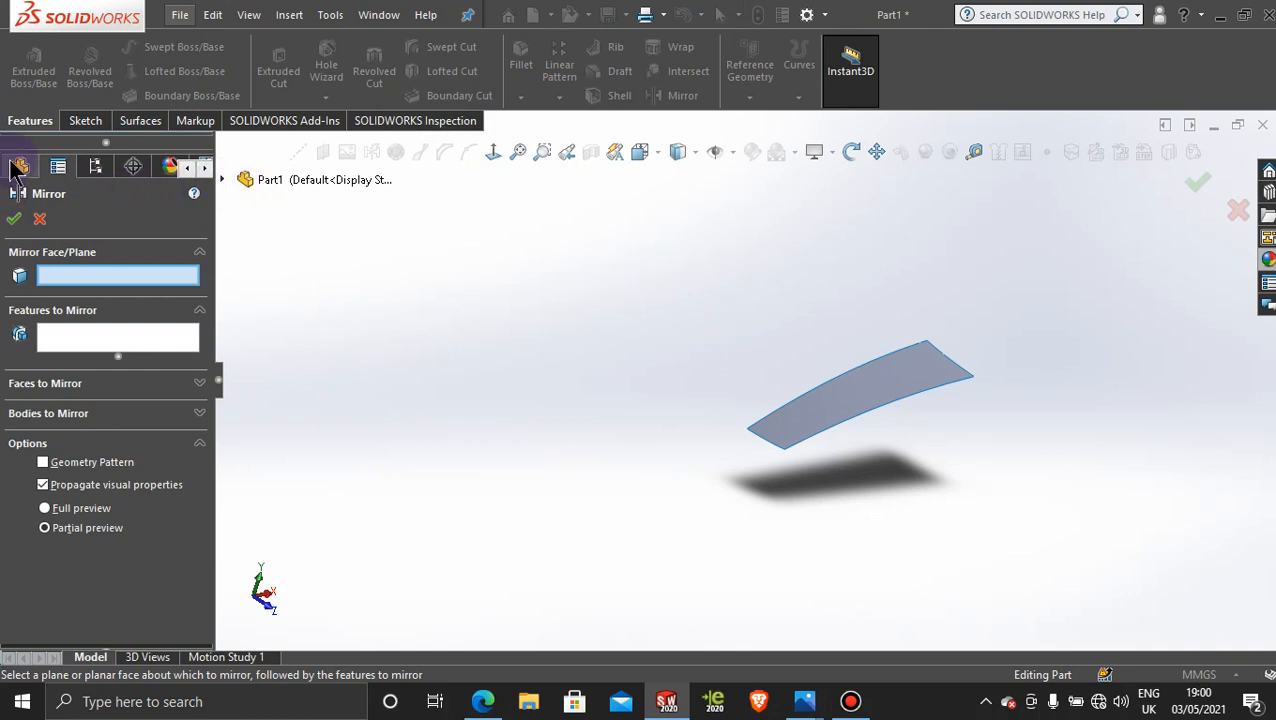
click(224, 179)
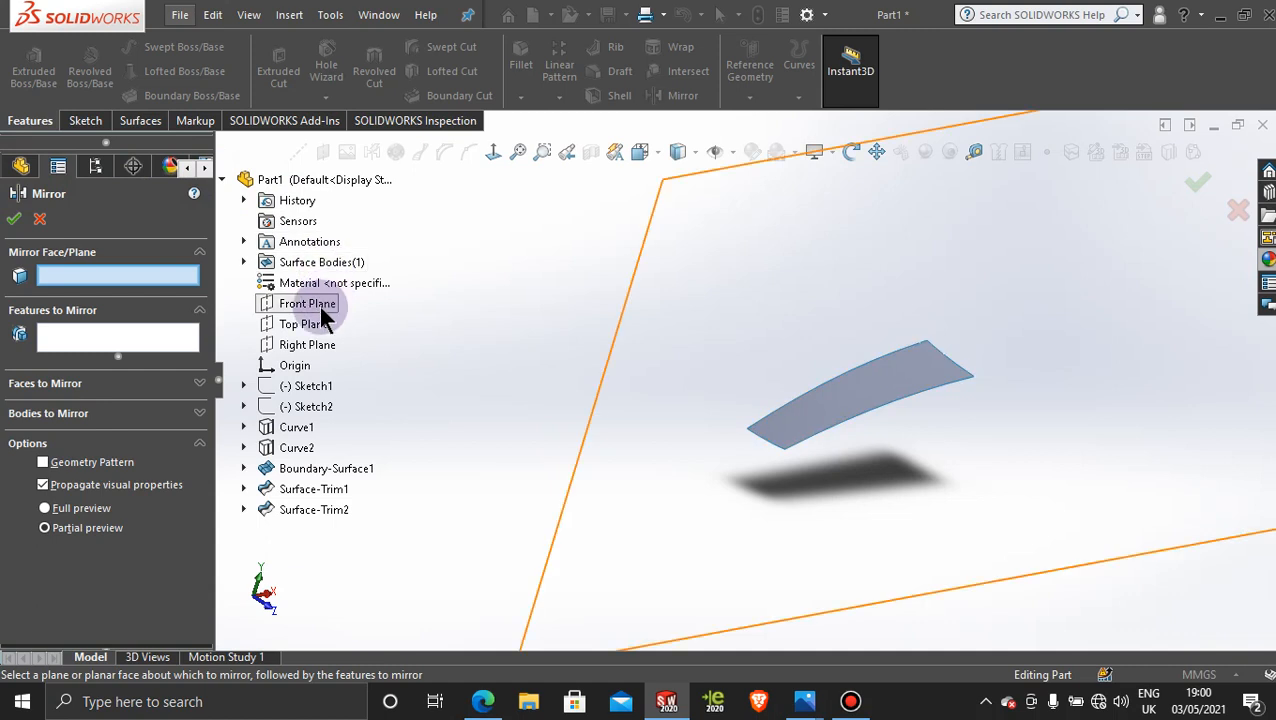
scroll(508, 297, up, 4)
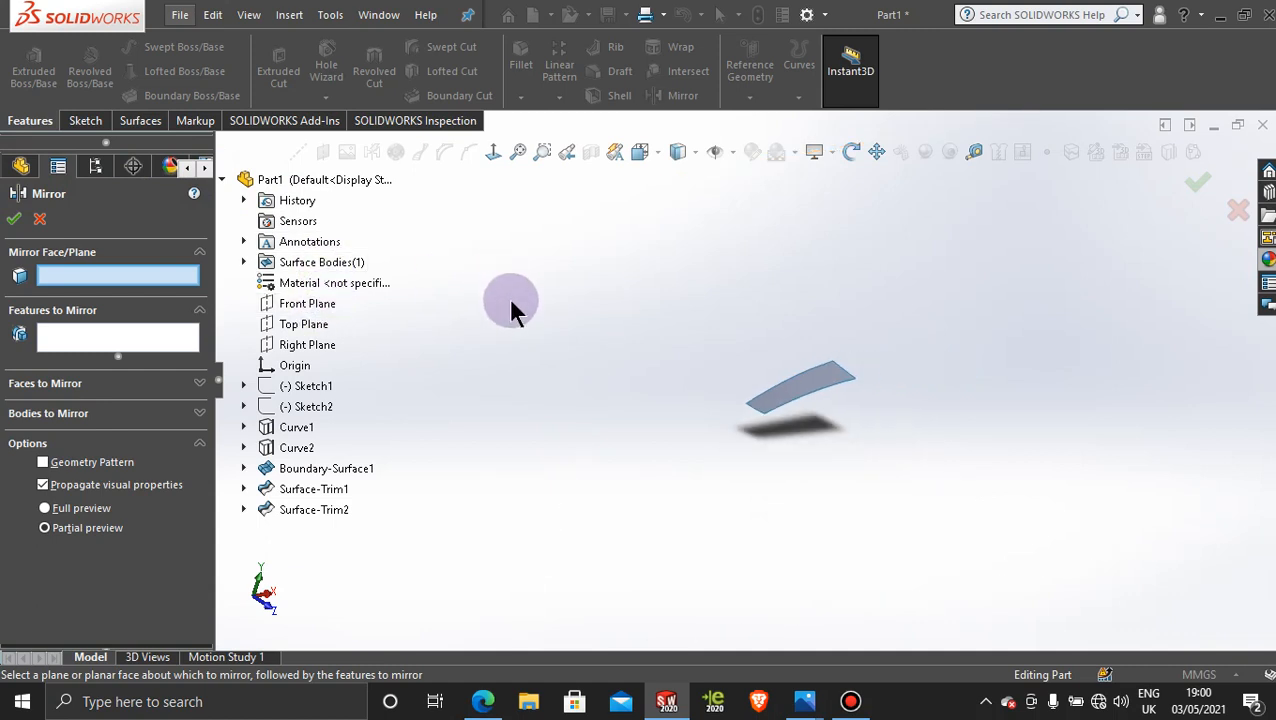
click(325, 304)
mouse_move(590, 362)
middle_down()
mouse_move(658, 347)
mouse_move(585, 344)
middle_up()
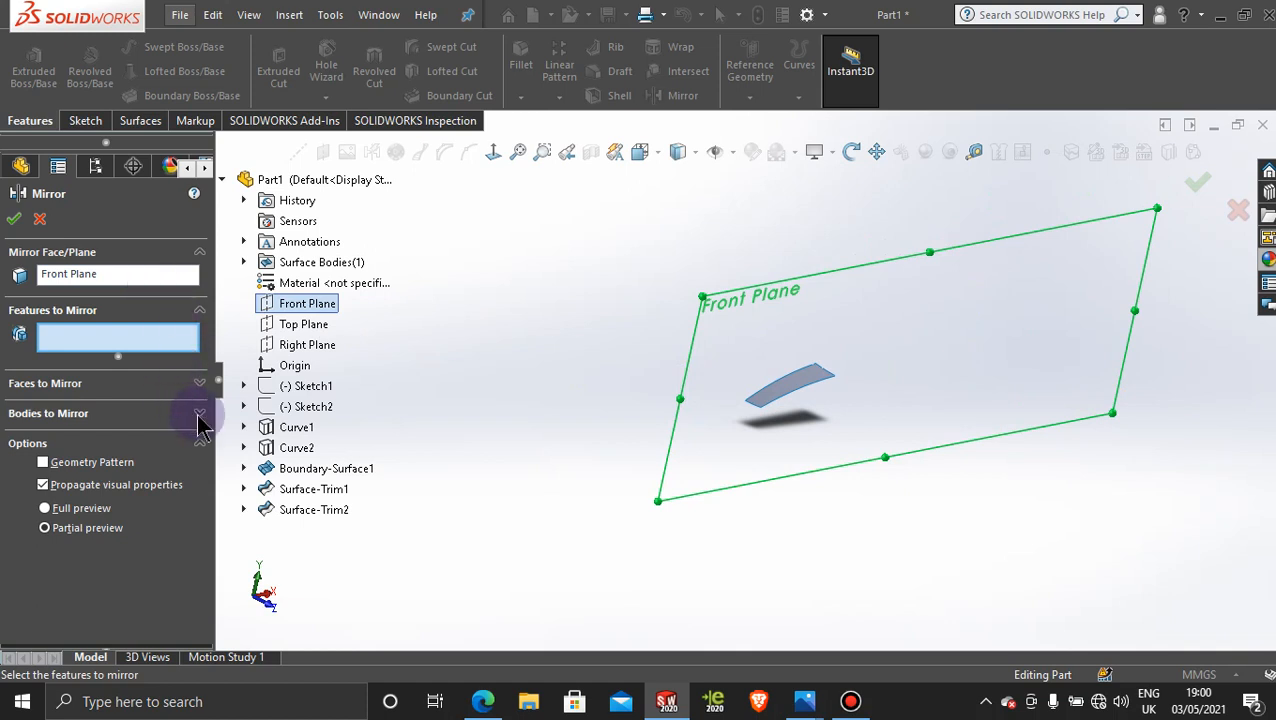
click(199, 414)
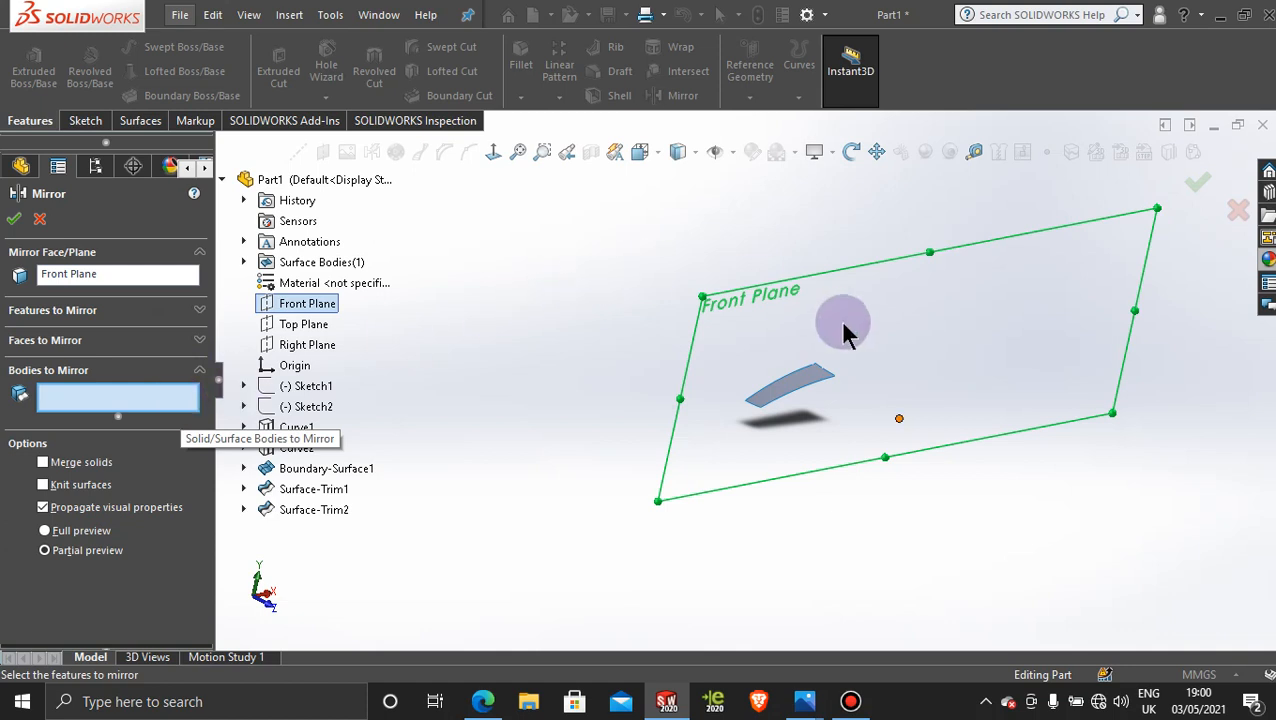
click(806, 388)
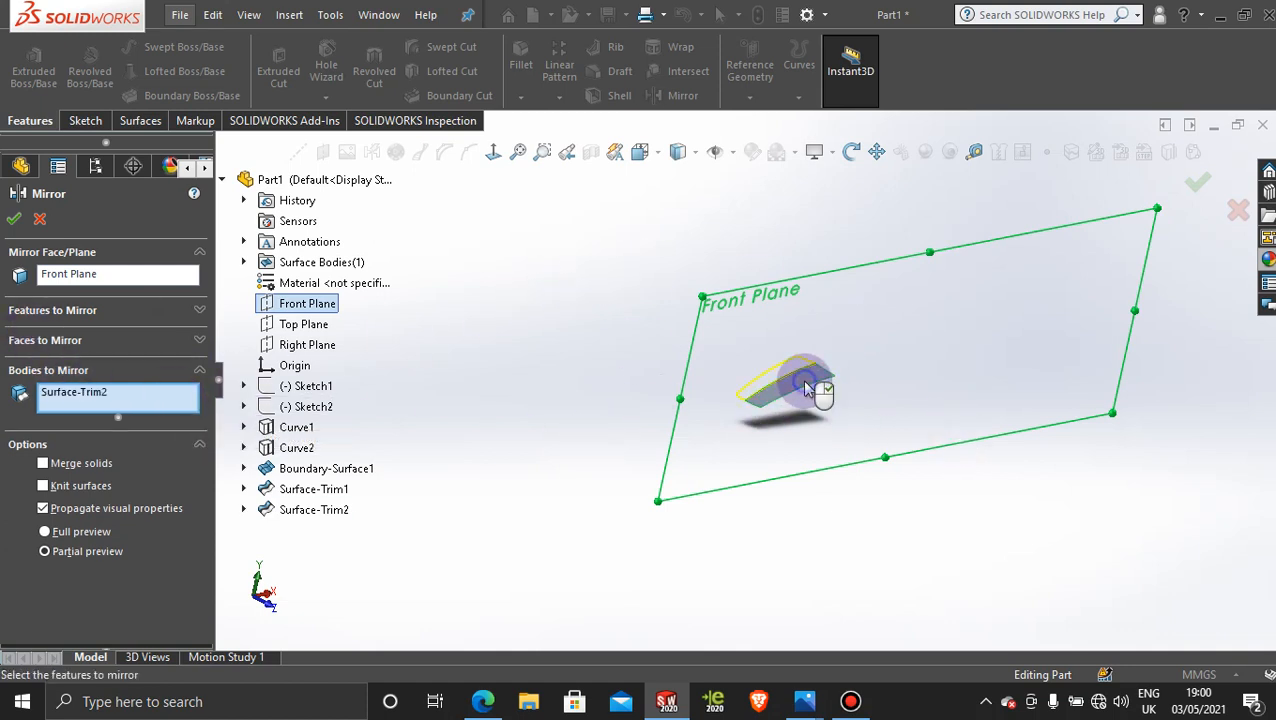
scroll(801, 379, down, 6)
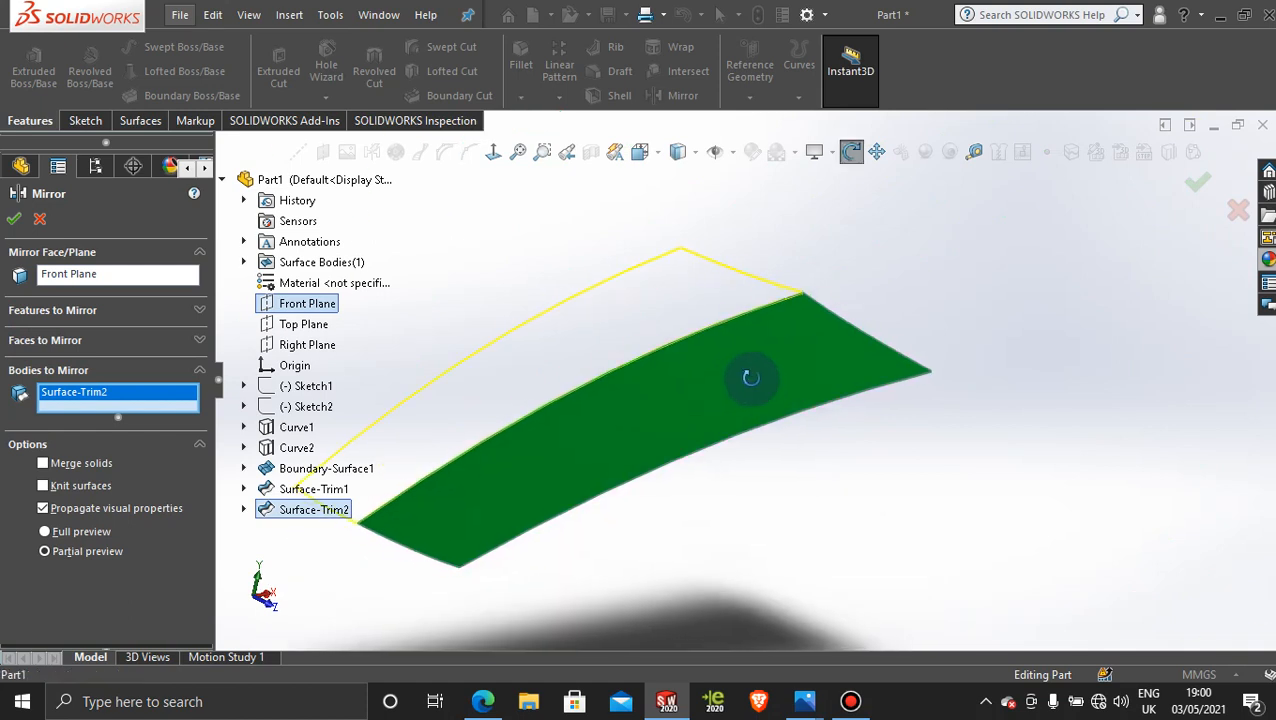
middle_drag(750, 378, 817, 305)
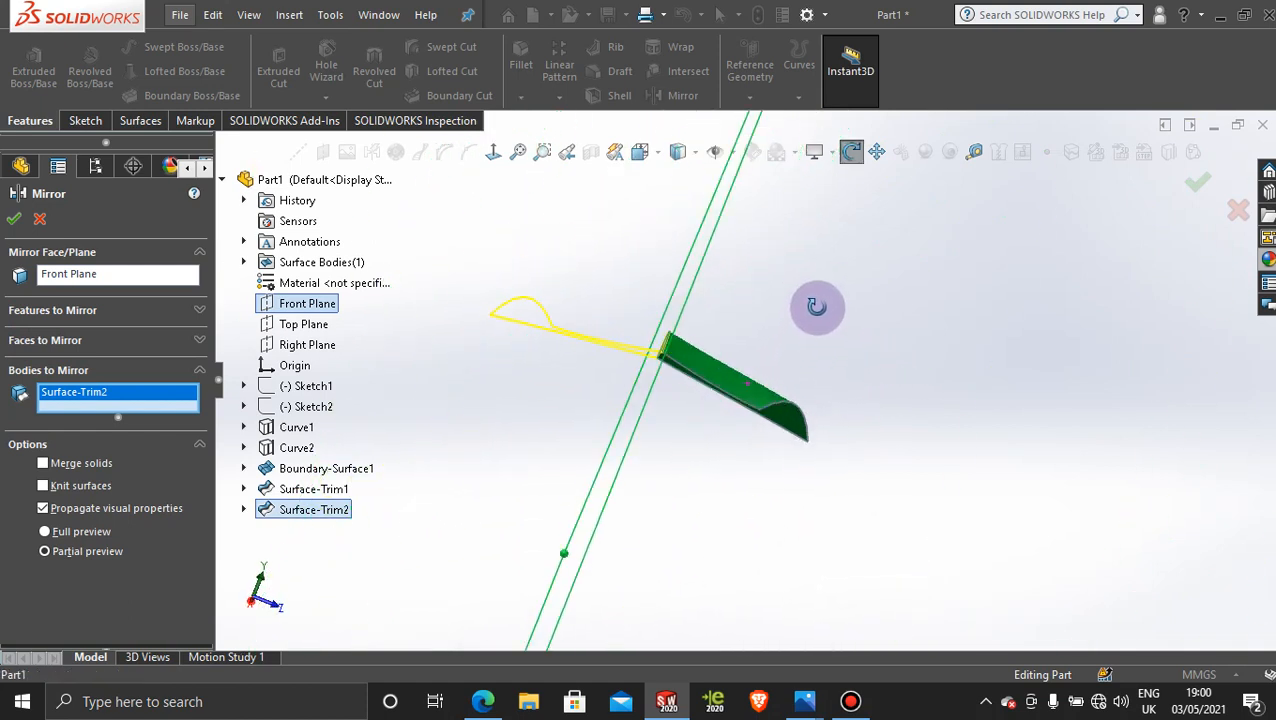
click(15, 220)
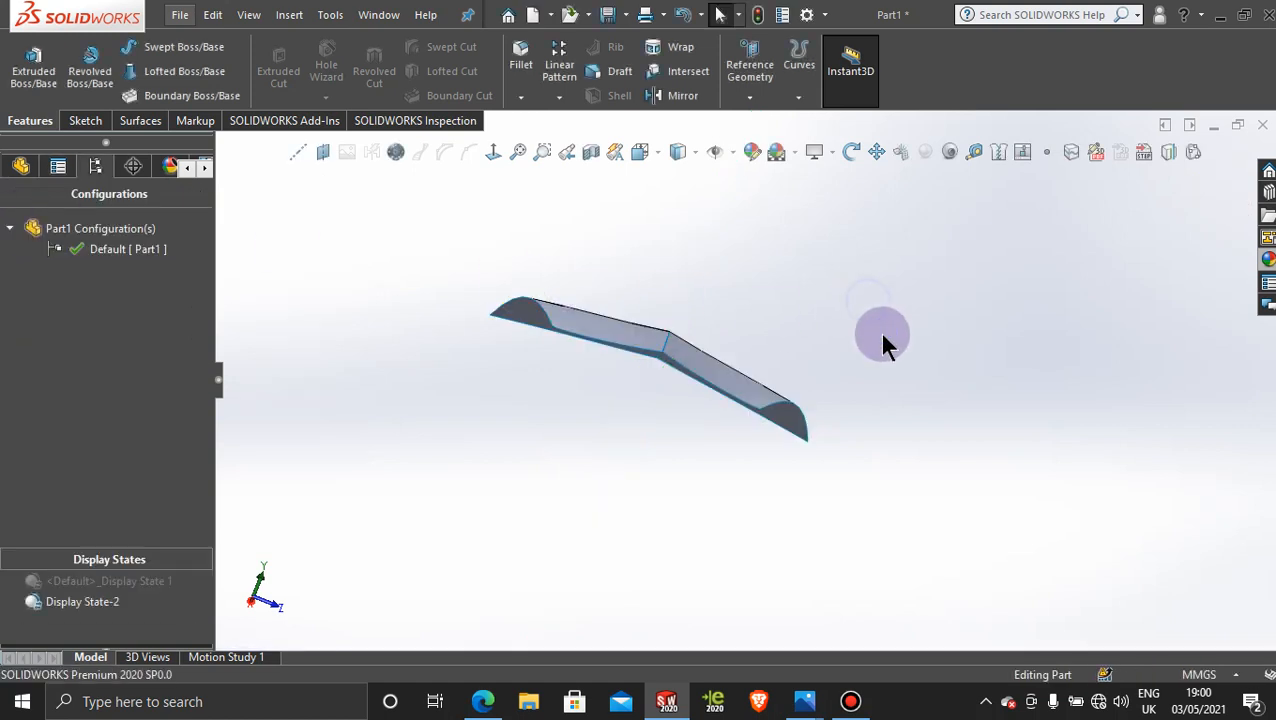
Step: Activate Display State 1 to show the car reference images together with the mirrored hood surfaces
middle_drag(882, 343, 1019, 416)
scroll(977, 412, up, 4)
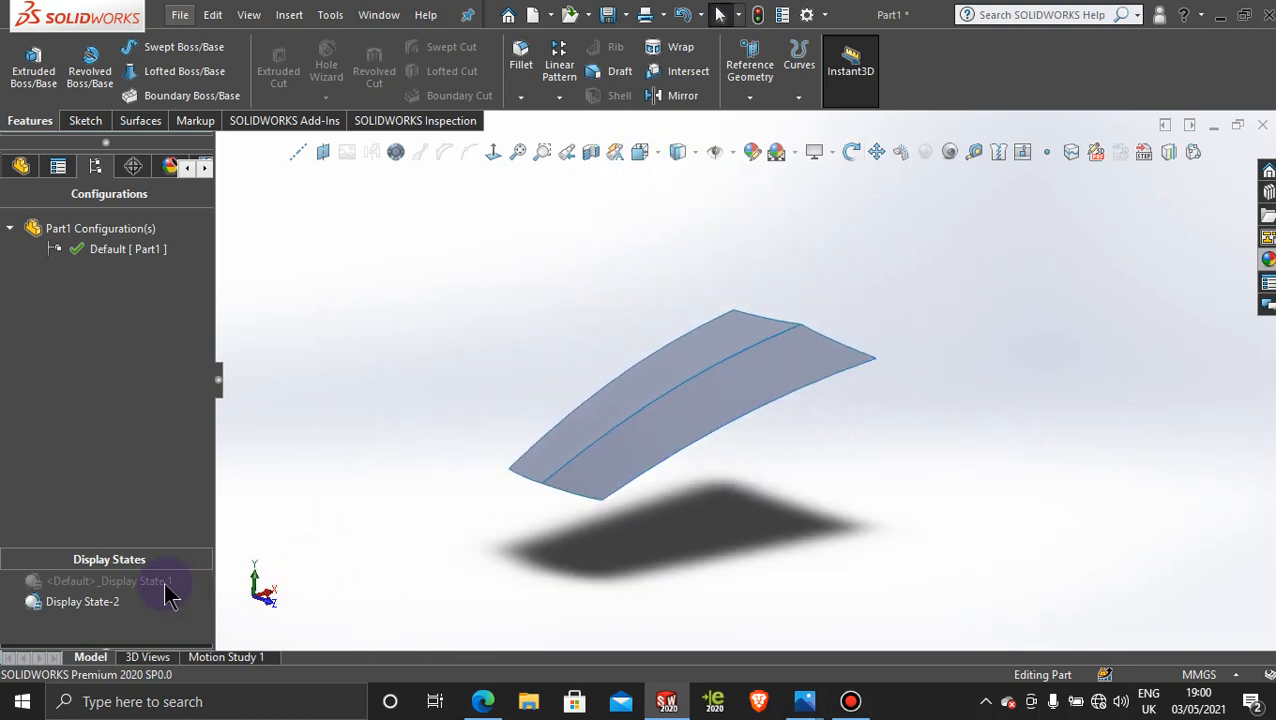
double_click(115, 583)
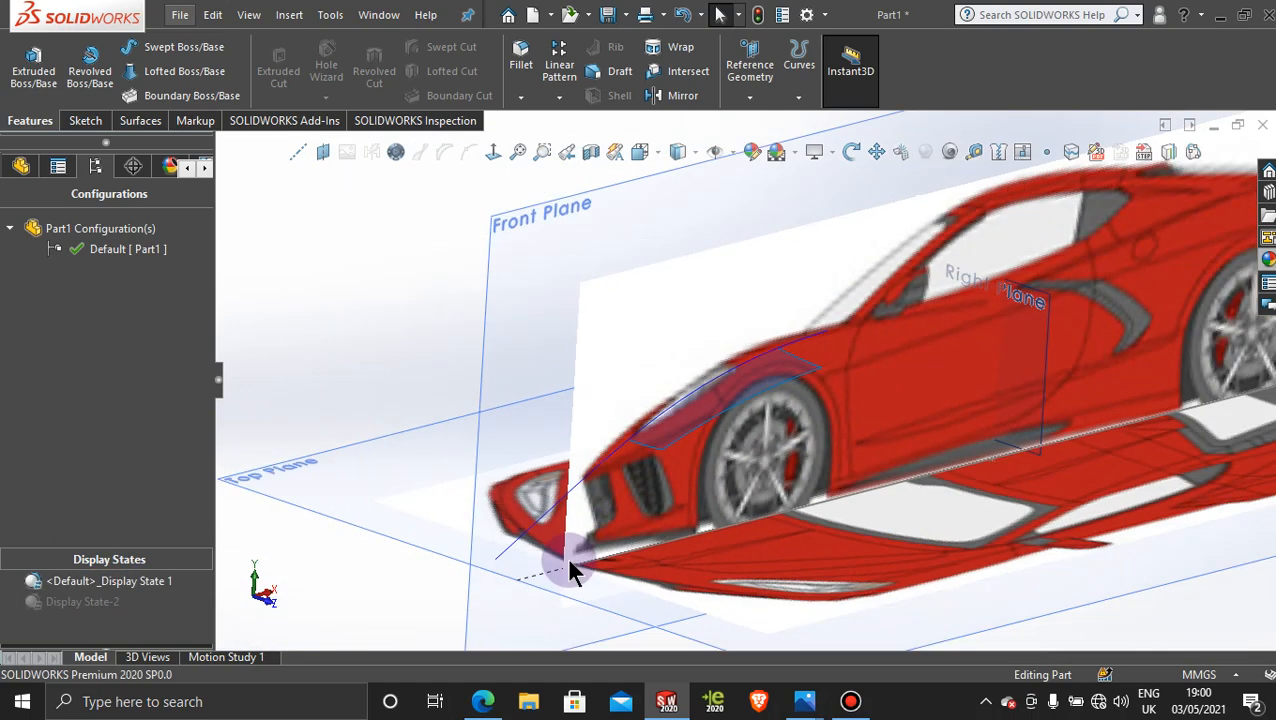
scroll(570, 570, up, 2)
middle_drag(390, 333, 360, 398)
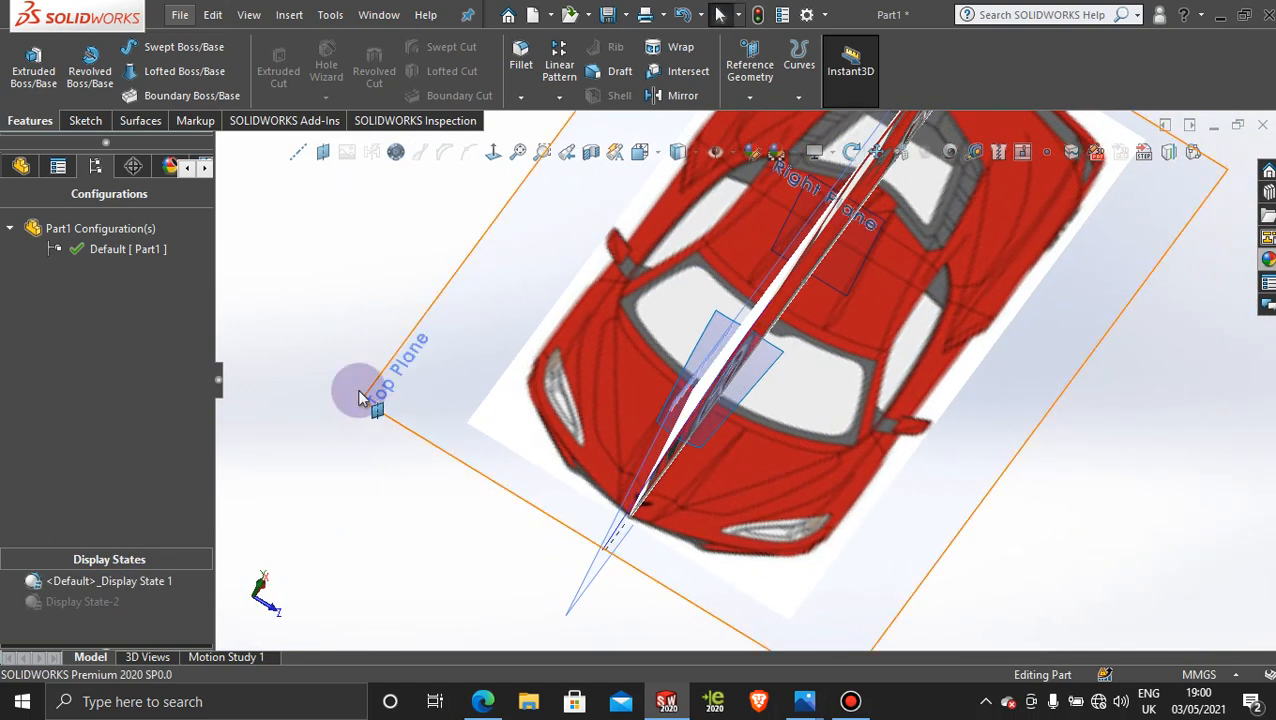
Step: Remove the blue glass appearance from the model
click(169, 166)
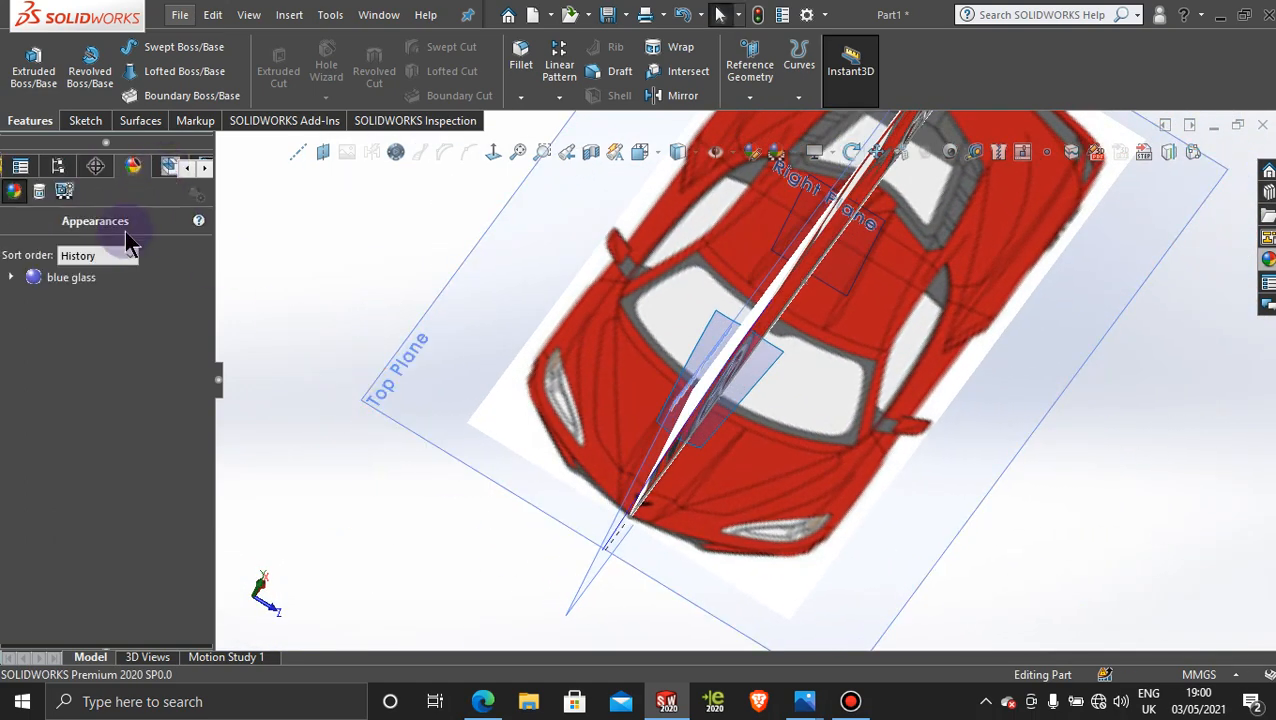
right_click(70, 279)
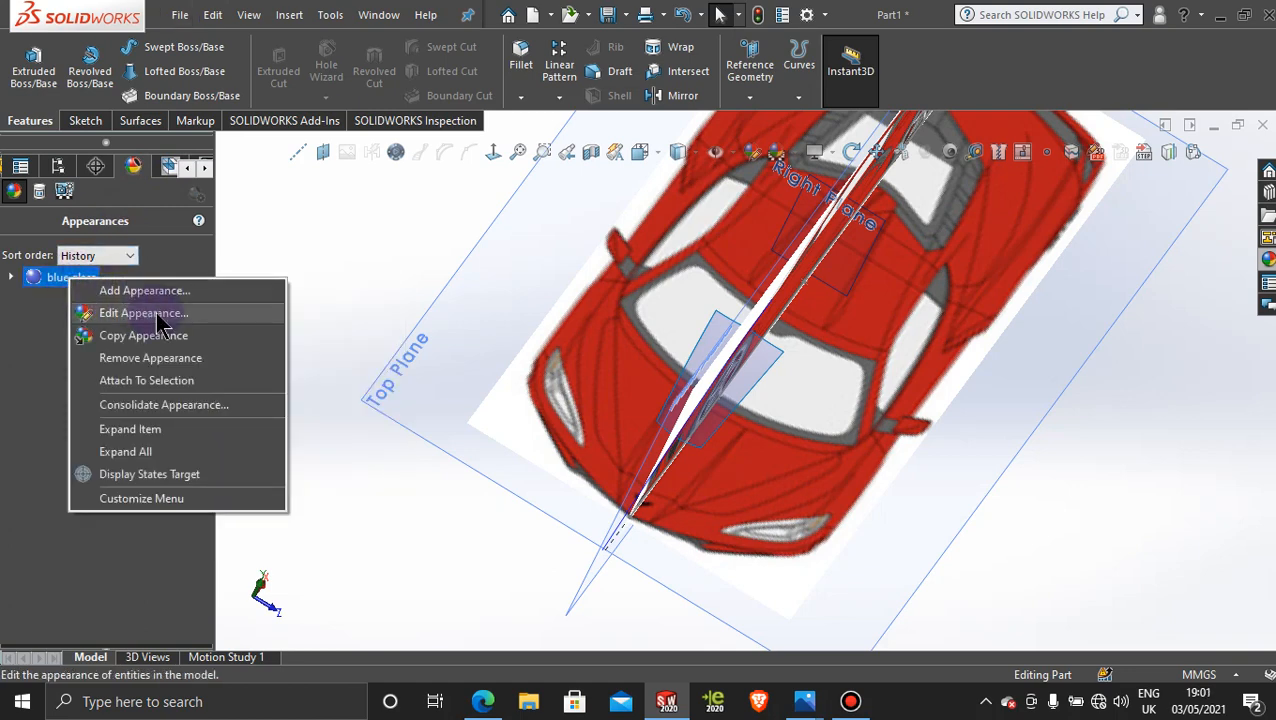
click(165, 358)
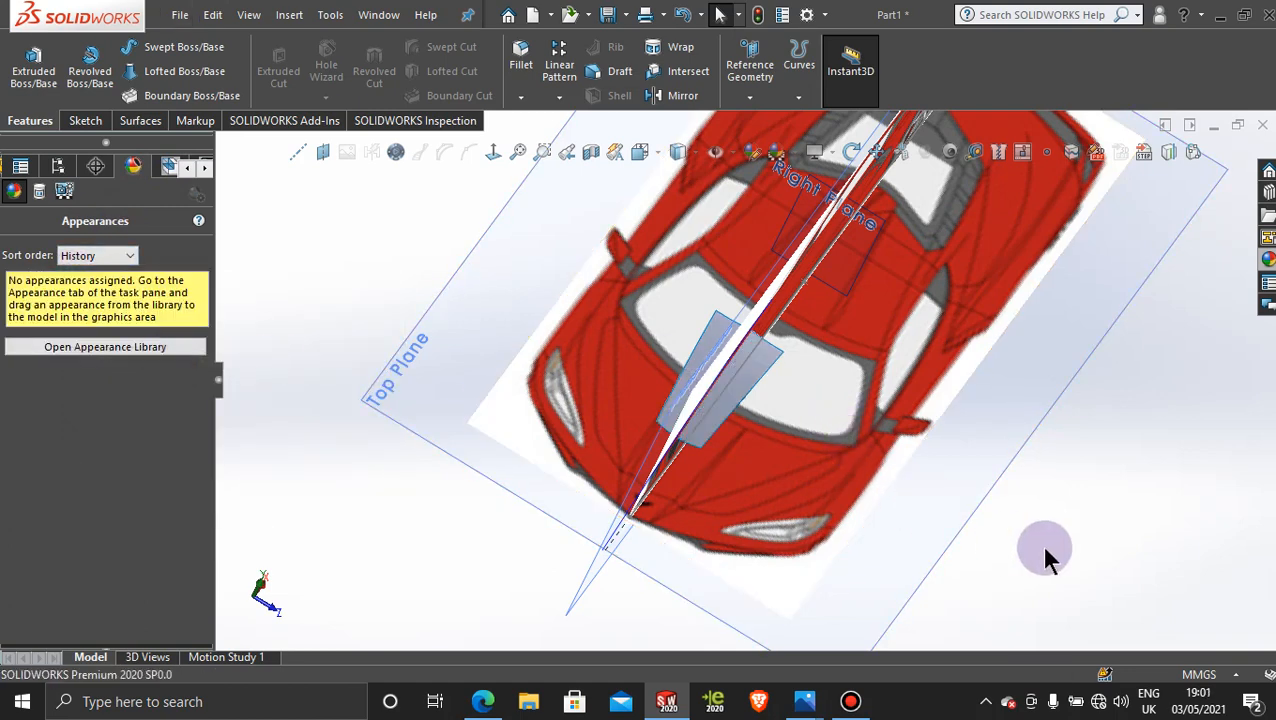
Step: View the model normal to the Top Plane and compare both hood halves with the top-view car image
scroll(1045, 558, up, 2)
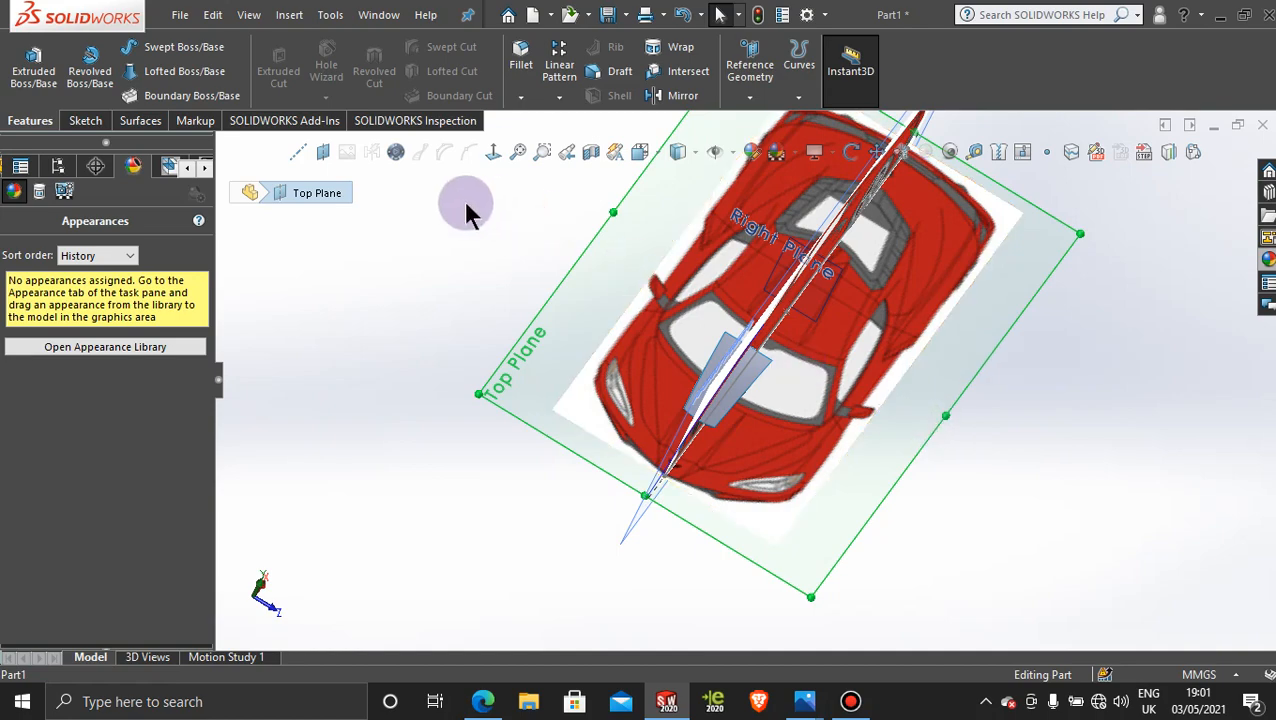
click(493, 154)
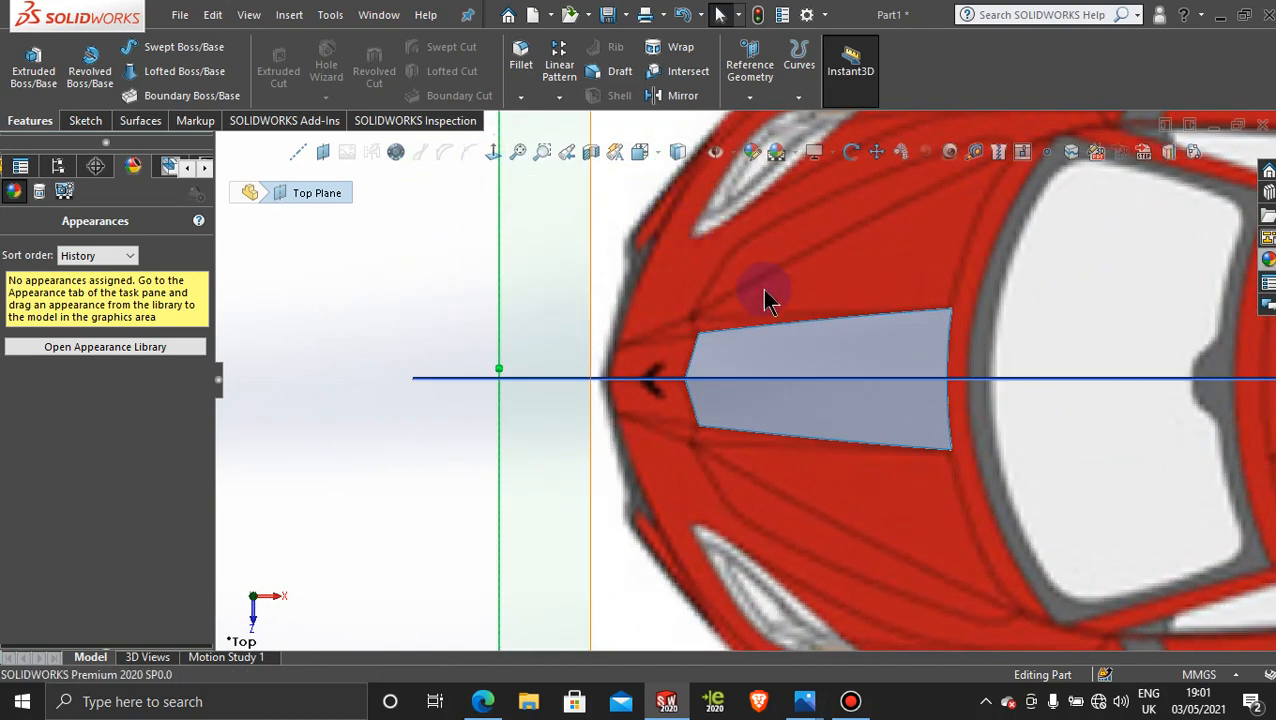
scroll(847, 371, down, 1)
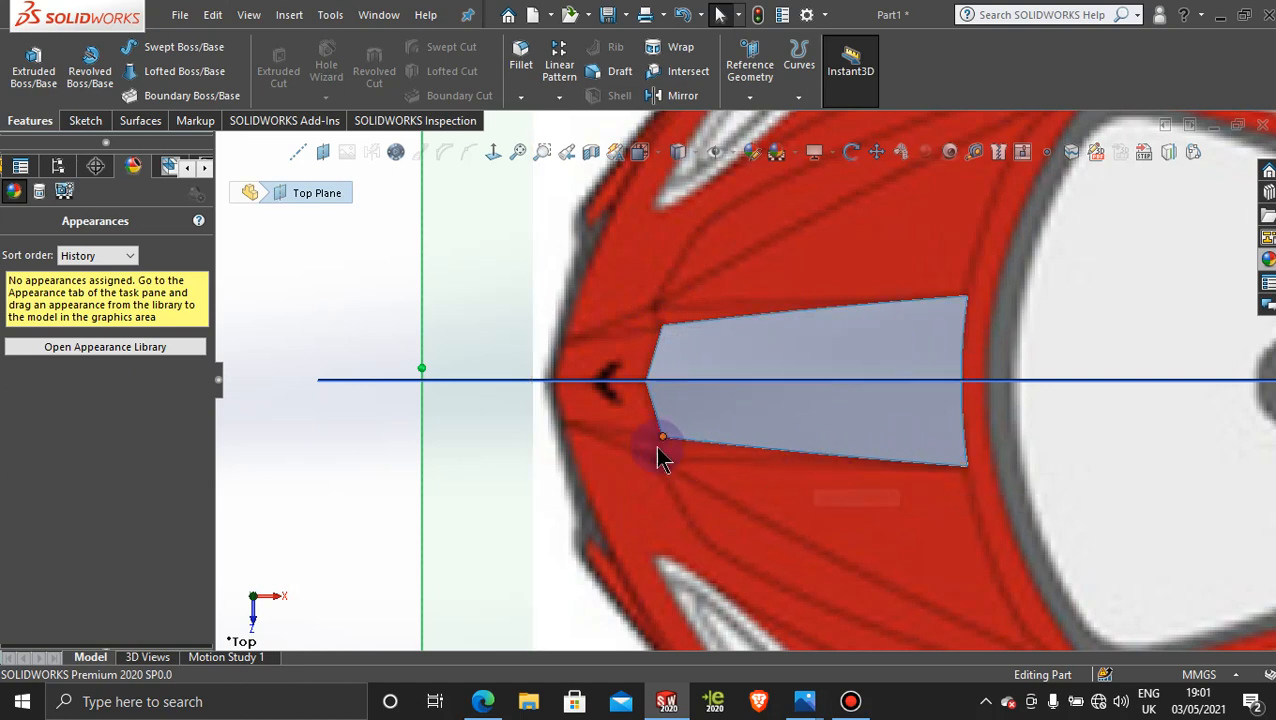
scroll(1078, 386, down, 3)
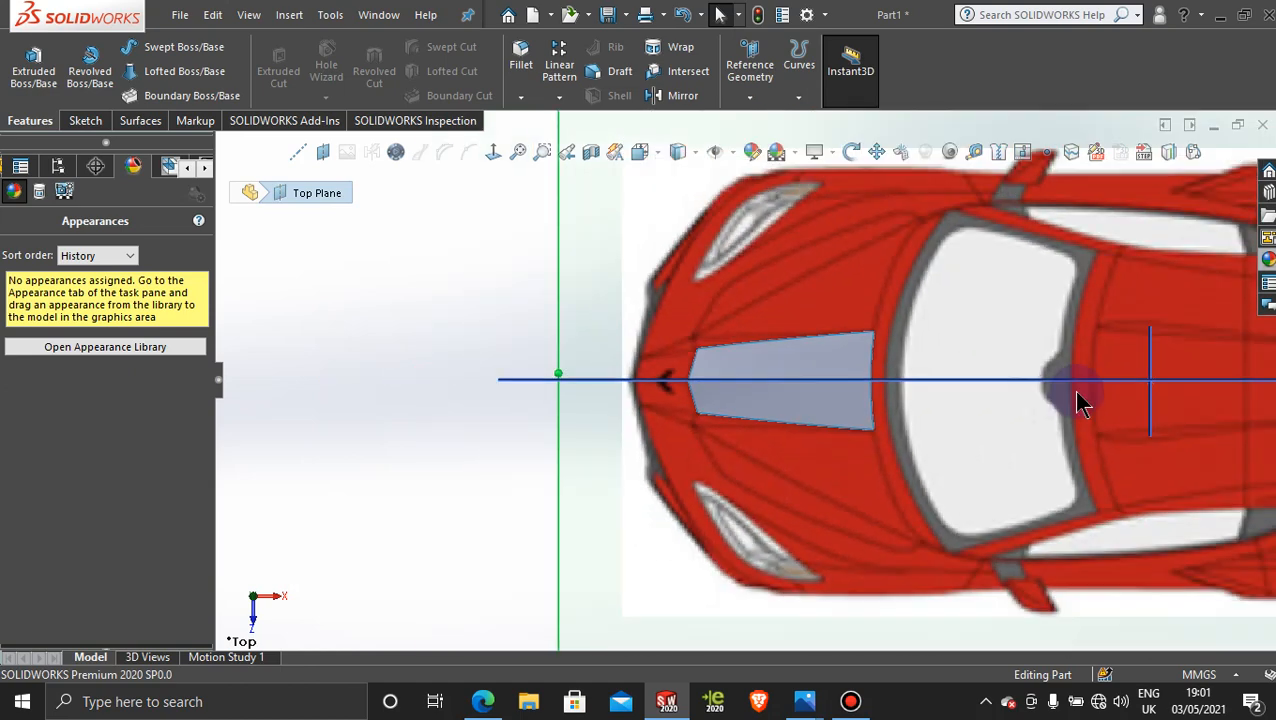
scroll(1072, 392, down, 2)
scroll(948, 510, up, 2)
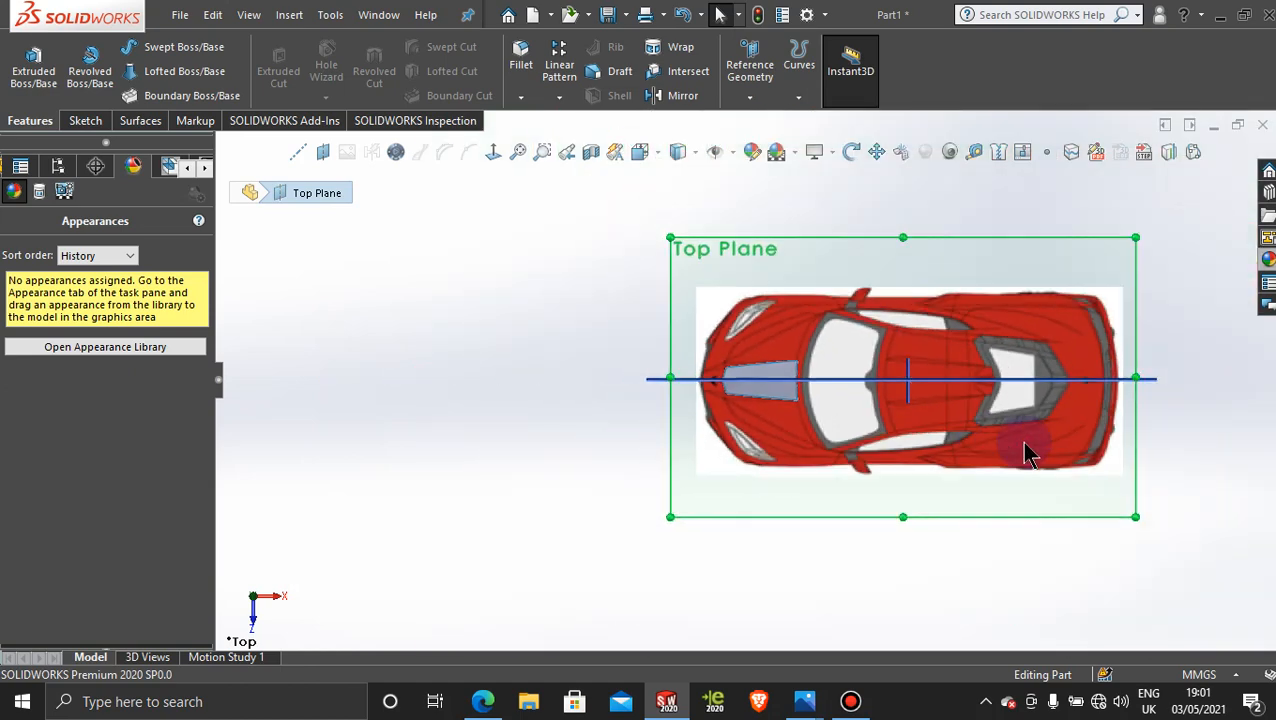
scroll(1028, 445, down, 3)
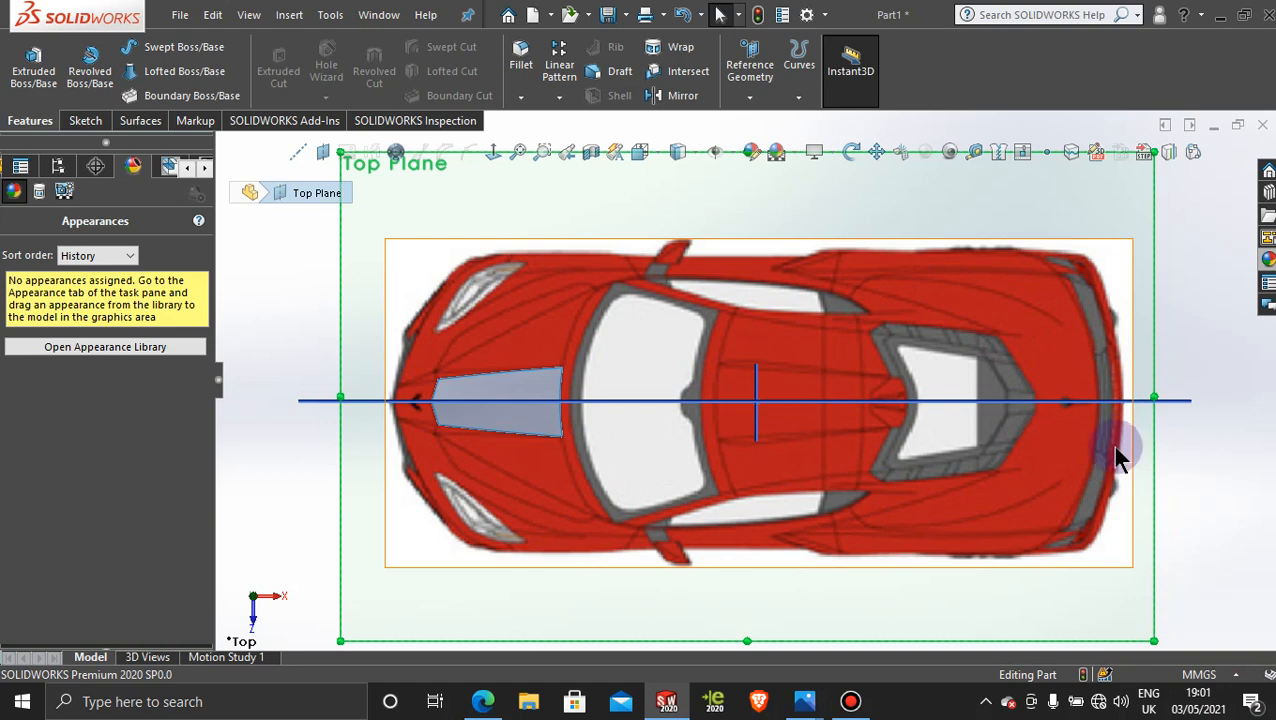
click(850, 703)
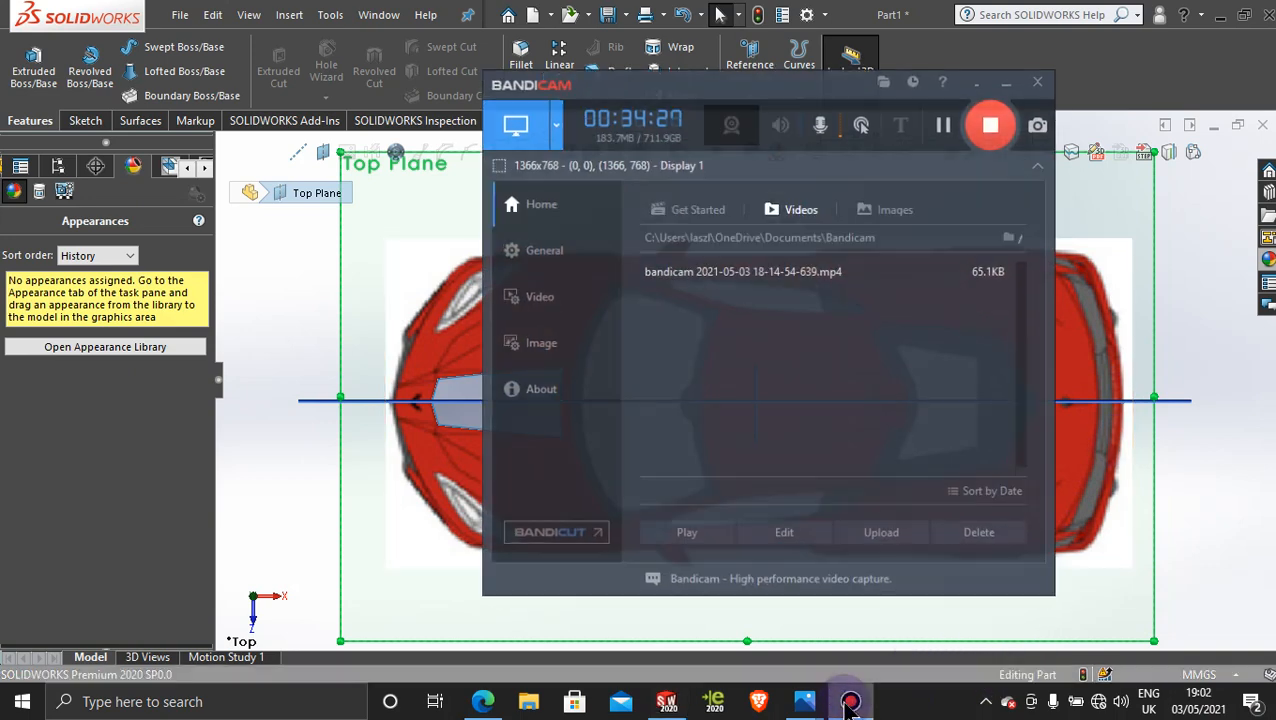